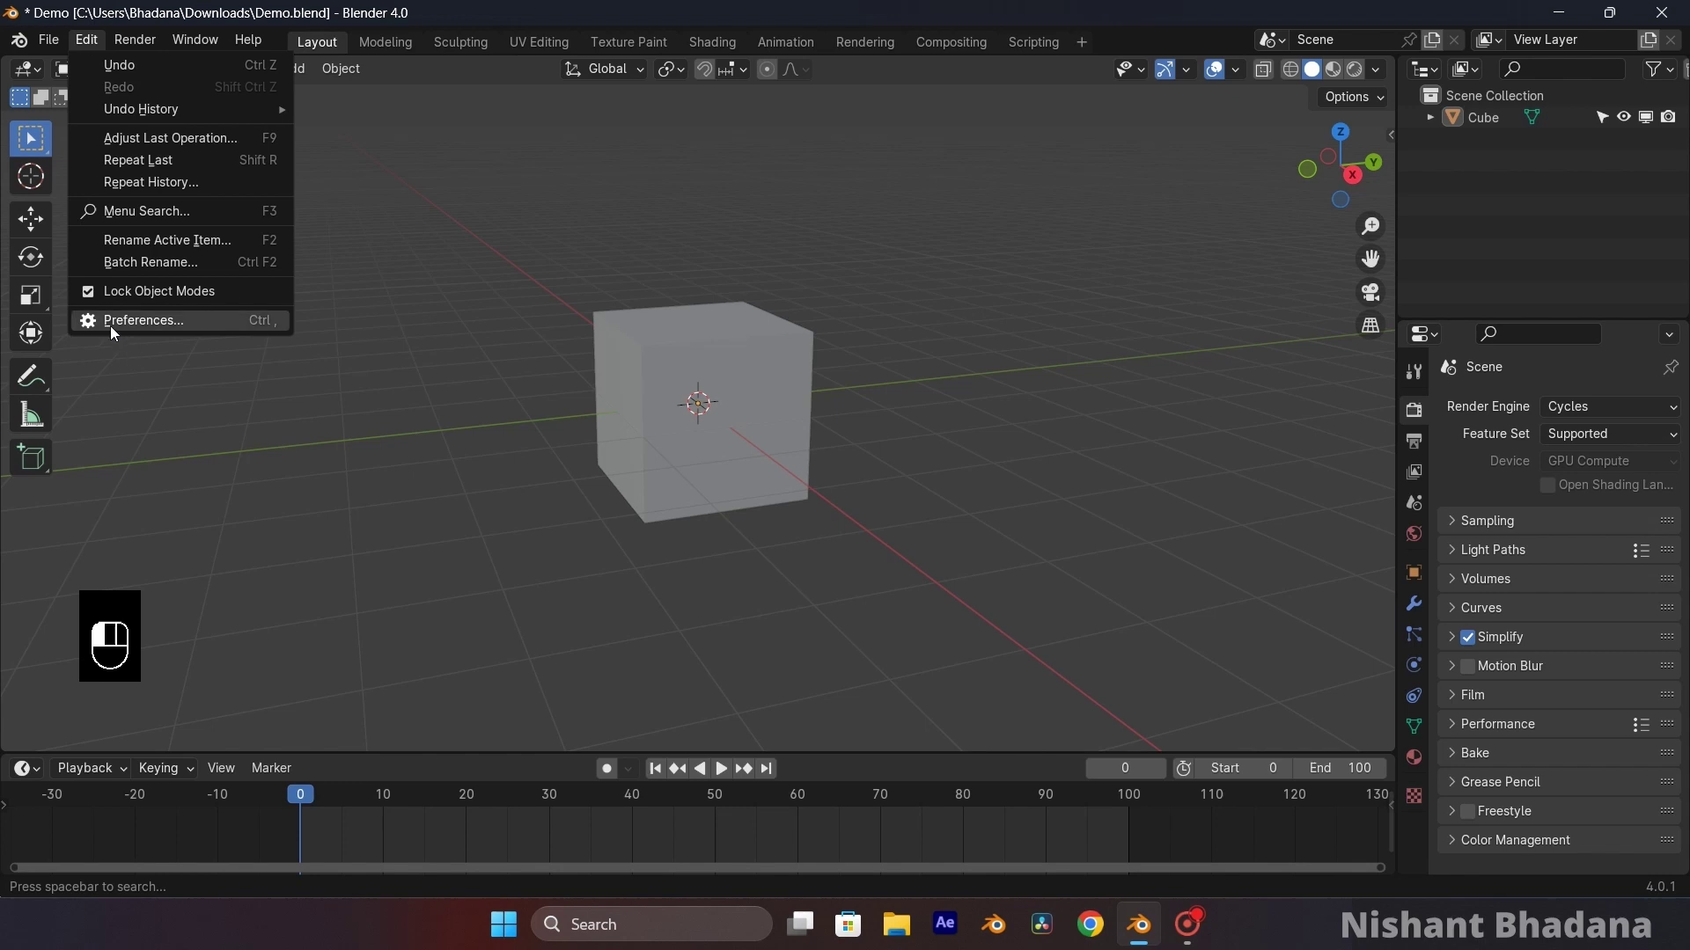
- Open the preferences, and browse the Gumroad and BlenderNation web pages for Blender add-ons
{"action": "left_click", "coordinate": [162, 320]}
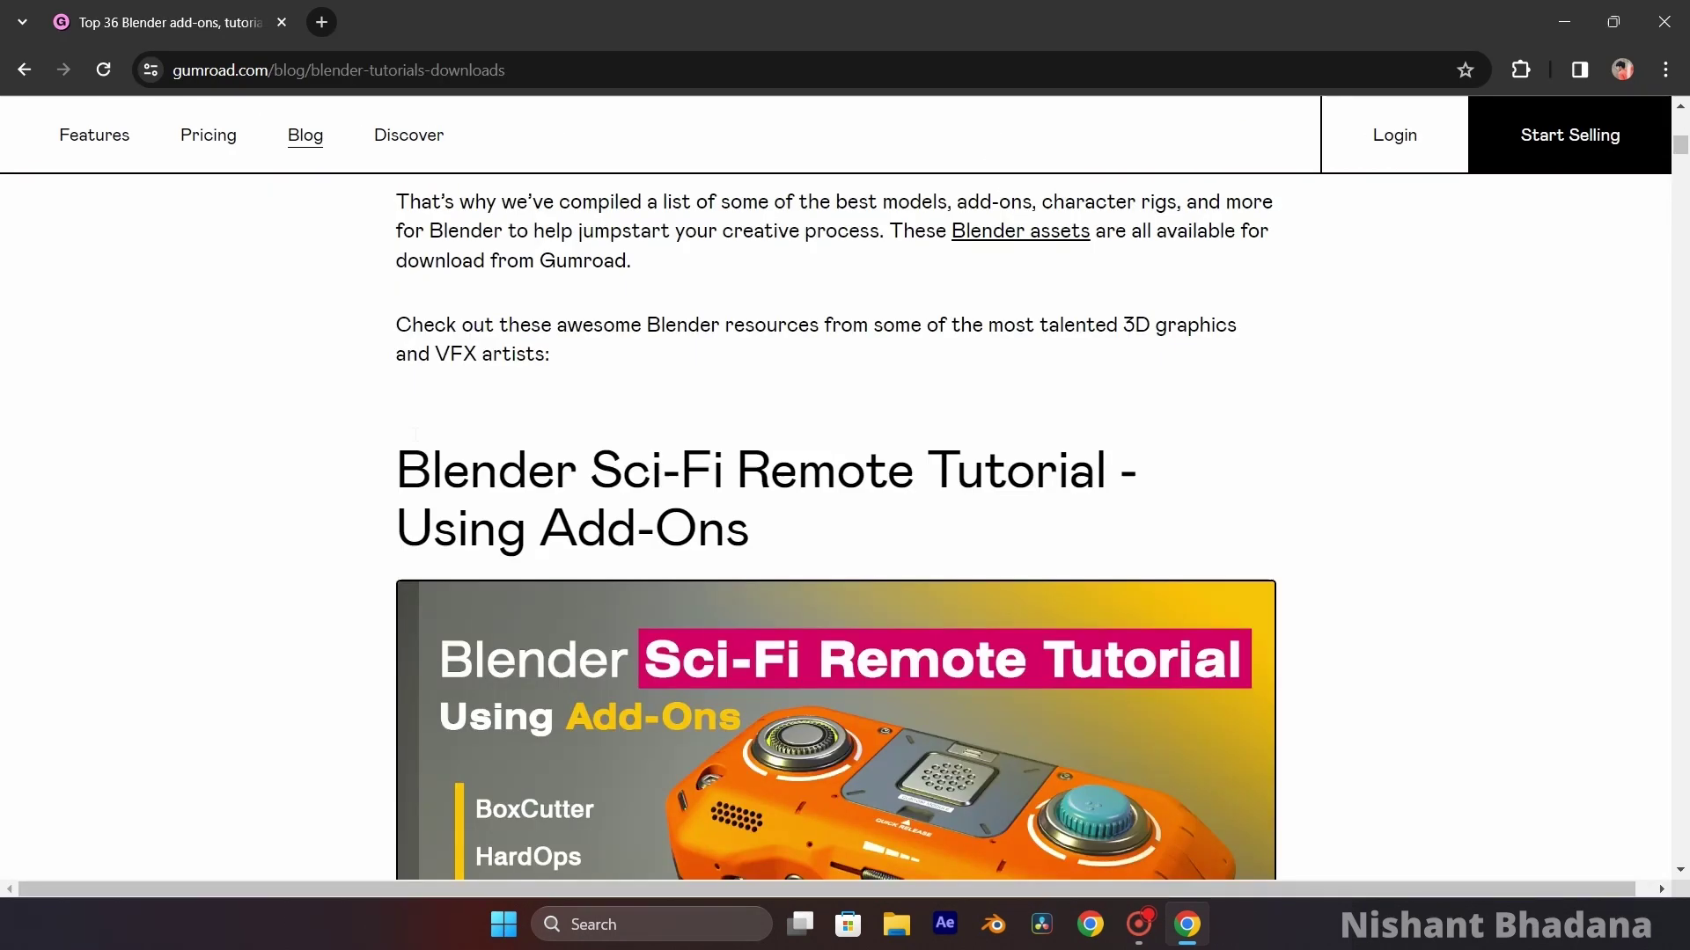
{"action": "scroll", "coordinate": [332, 408], "scroll_direction": "down", "scroll_amount": 4}
{"action": "scroll", "coordinate": [330, 405], "scroll_direction": "down", "scroll_amount": 6}
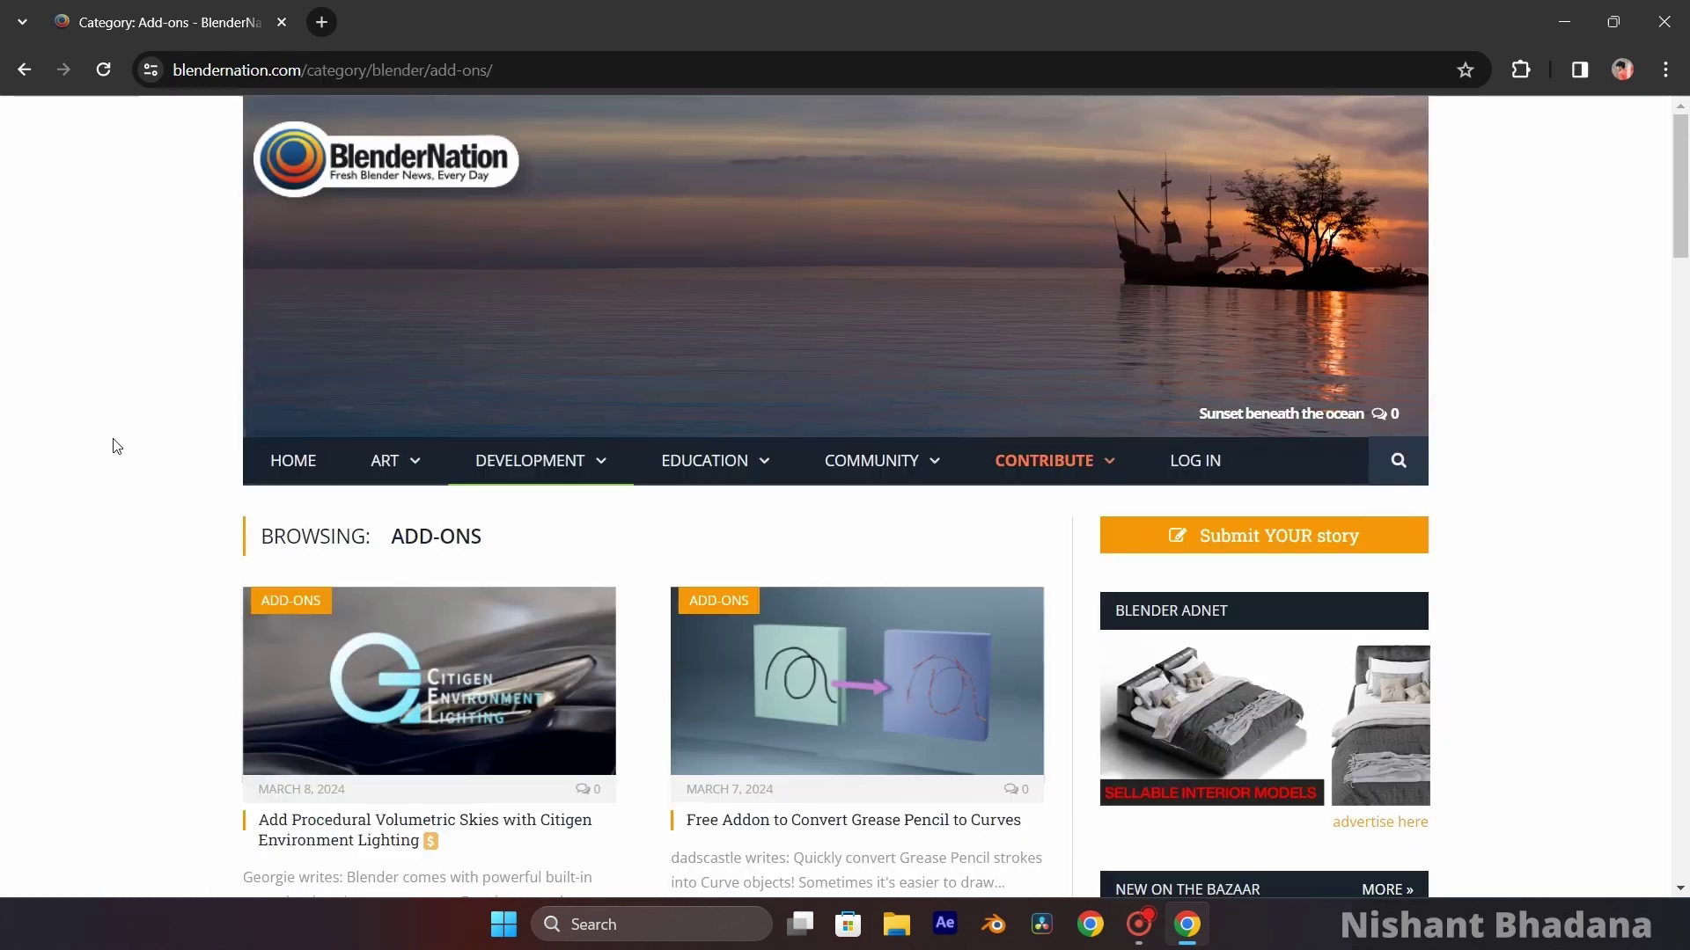
{"action": "scroll", "coordinate": [117, 444], "scroll_direction": "down", "scroll_amount": 7}
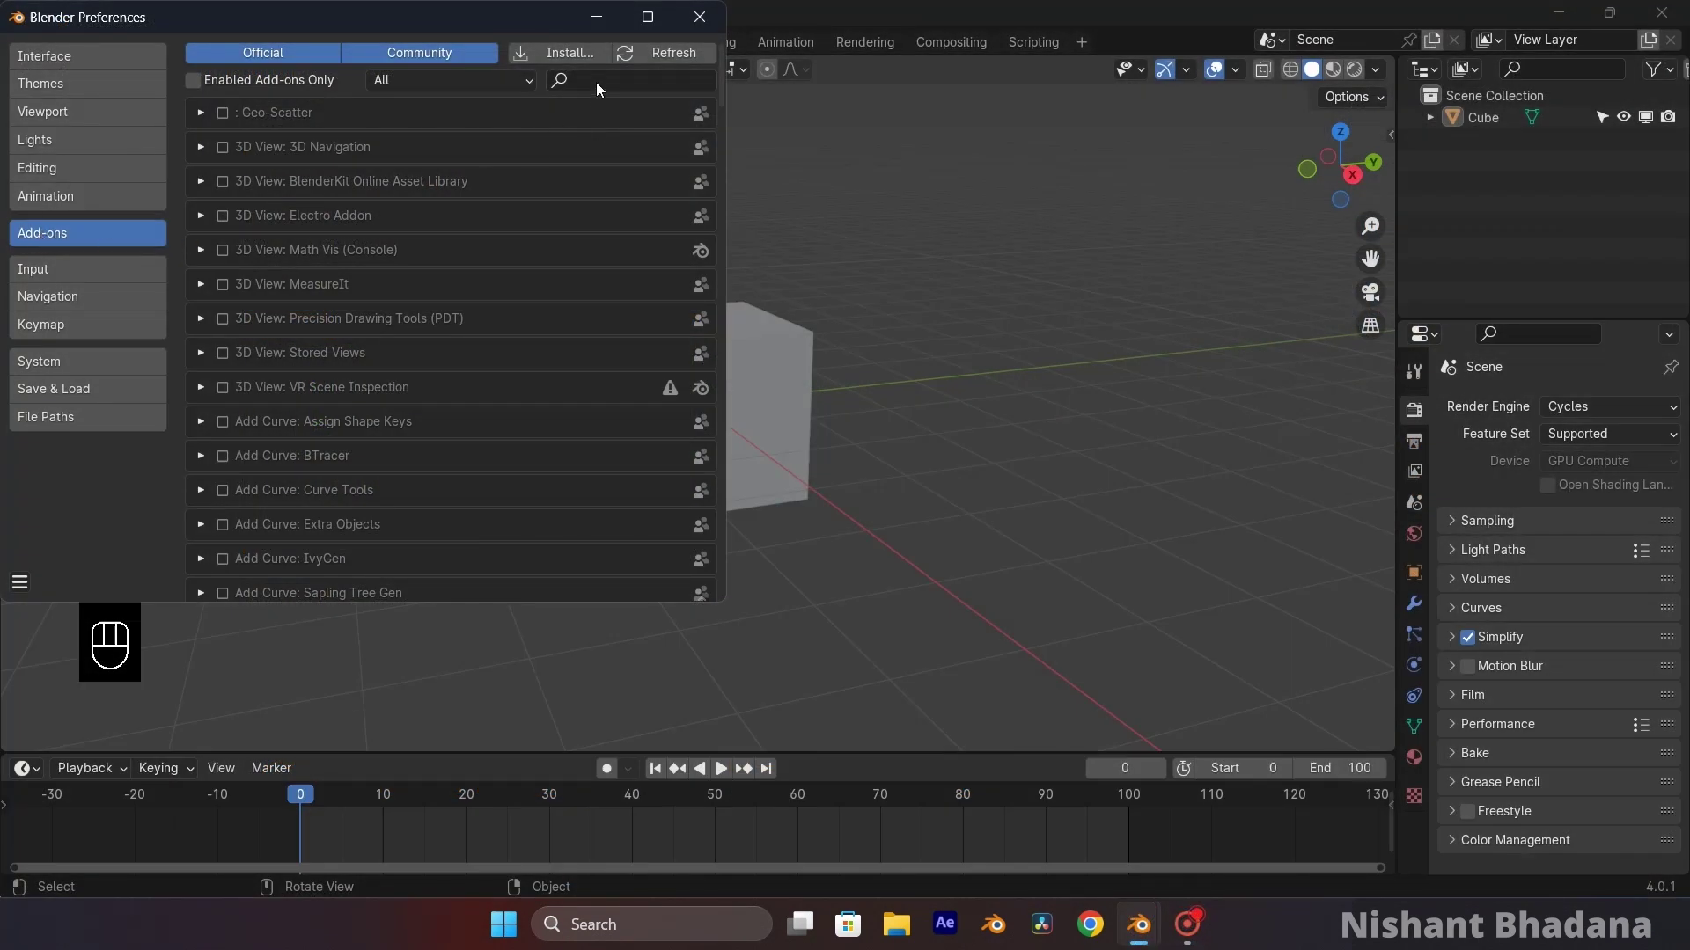
- Search the add-on list for "scre" to find Screencast Keys, and clear the search
{"action": "left_click", "coordinate": [597, 84]}
{"action": "type", "text": "scre"}
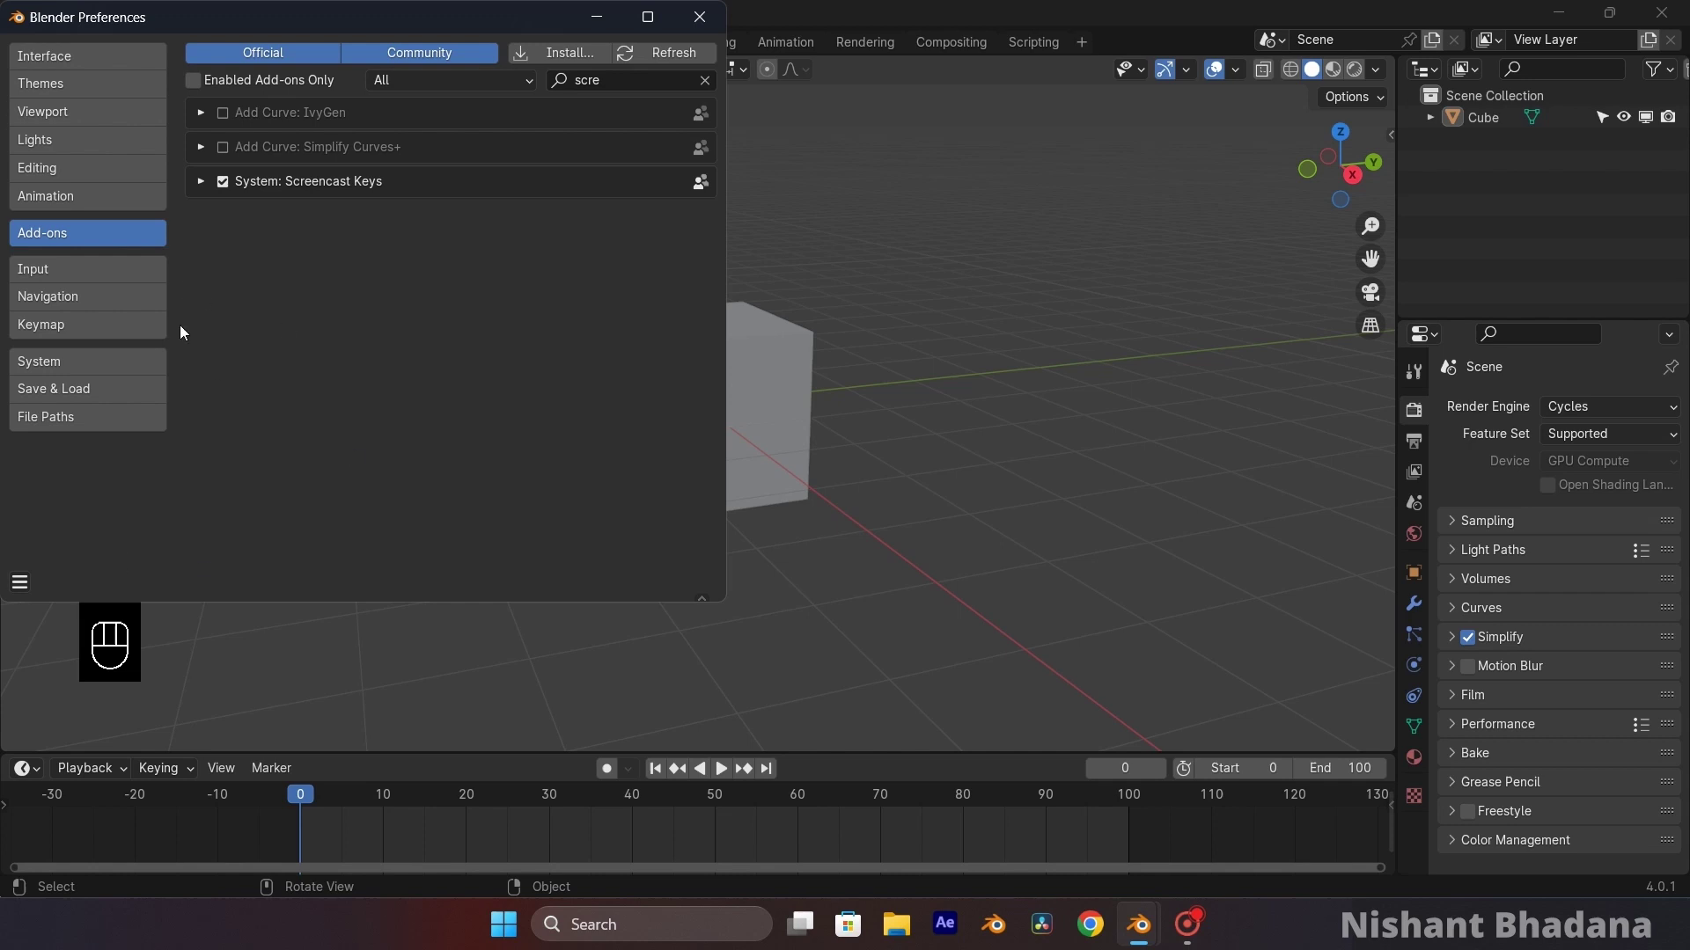
{"action": "left_click", "coordinate": [705, 80]}
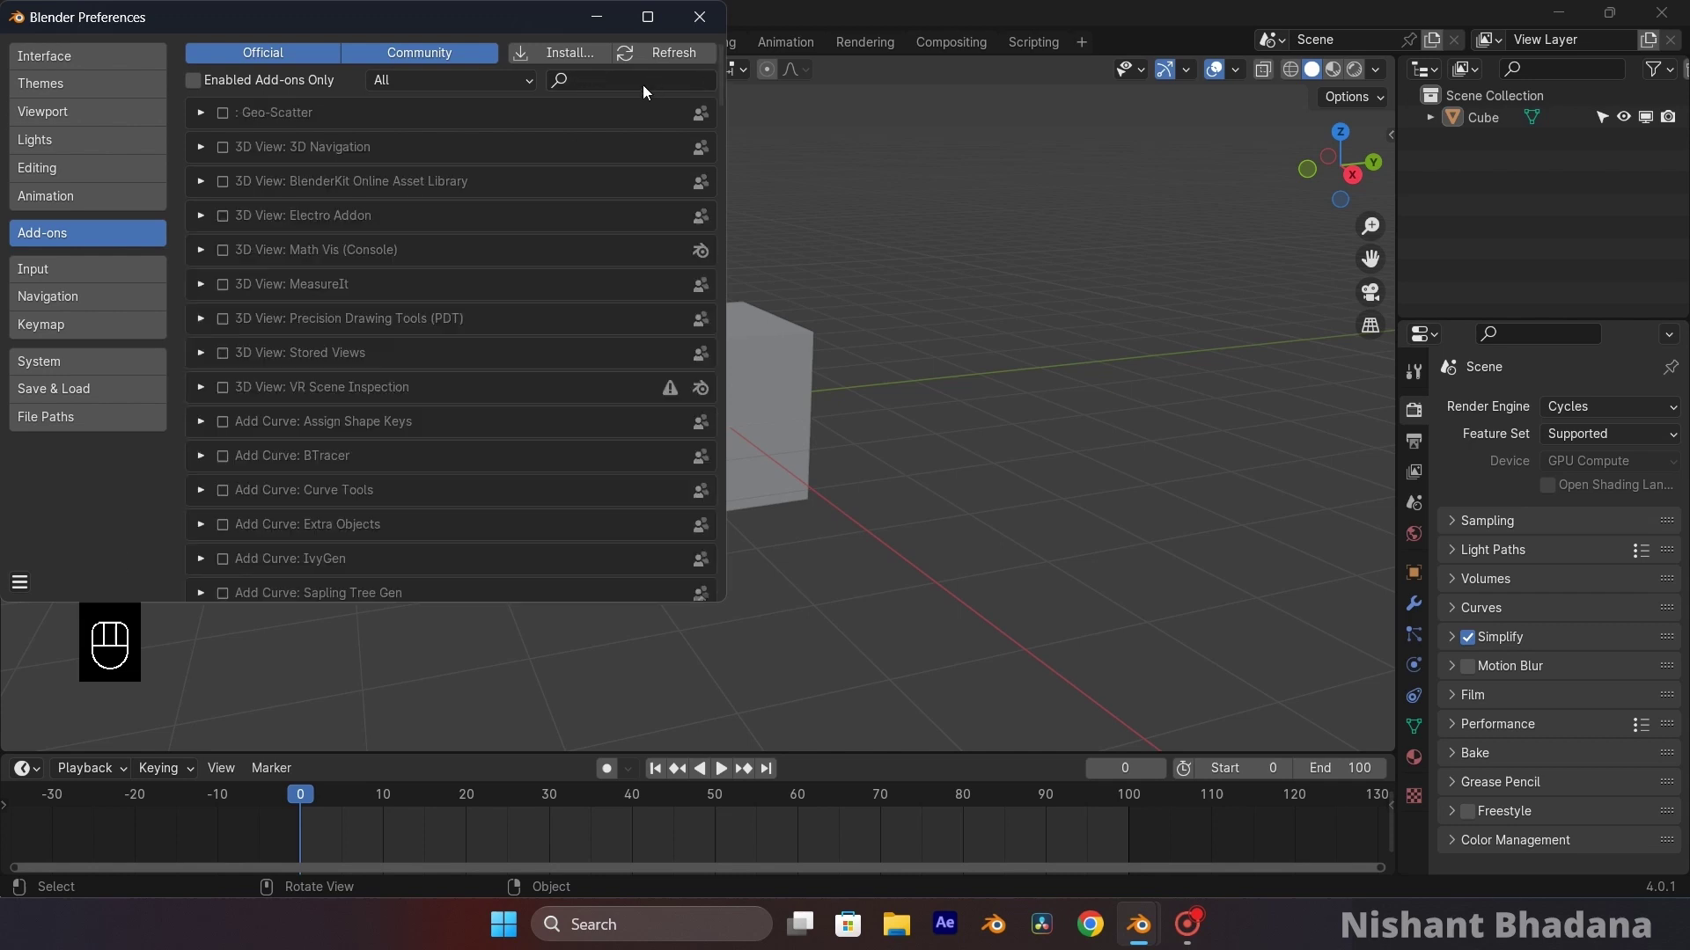
- Find the "Object: Drop It" add-on by searching for "drop", enable it, and save and close the preferences
{"action": "left_click", "coordinate": [642, 81]}
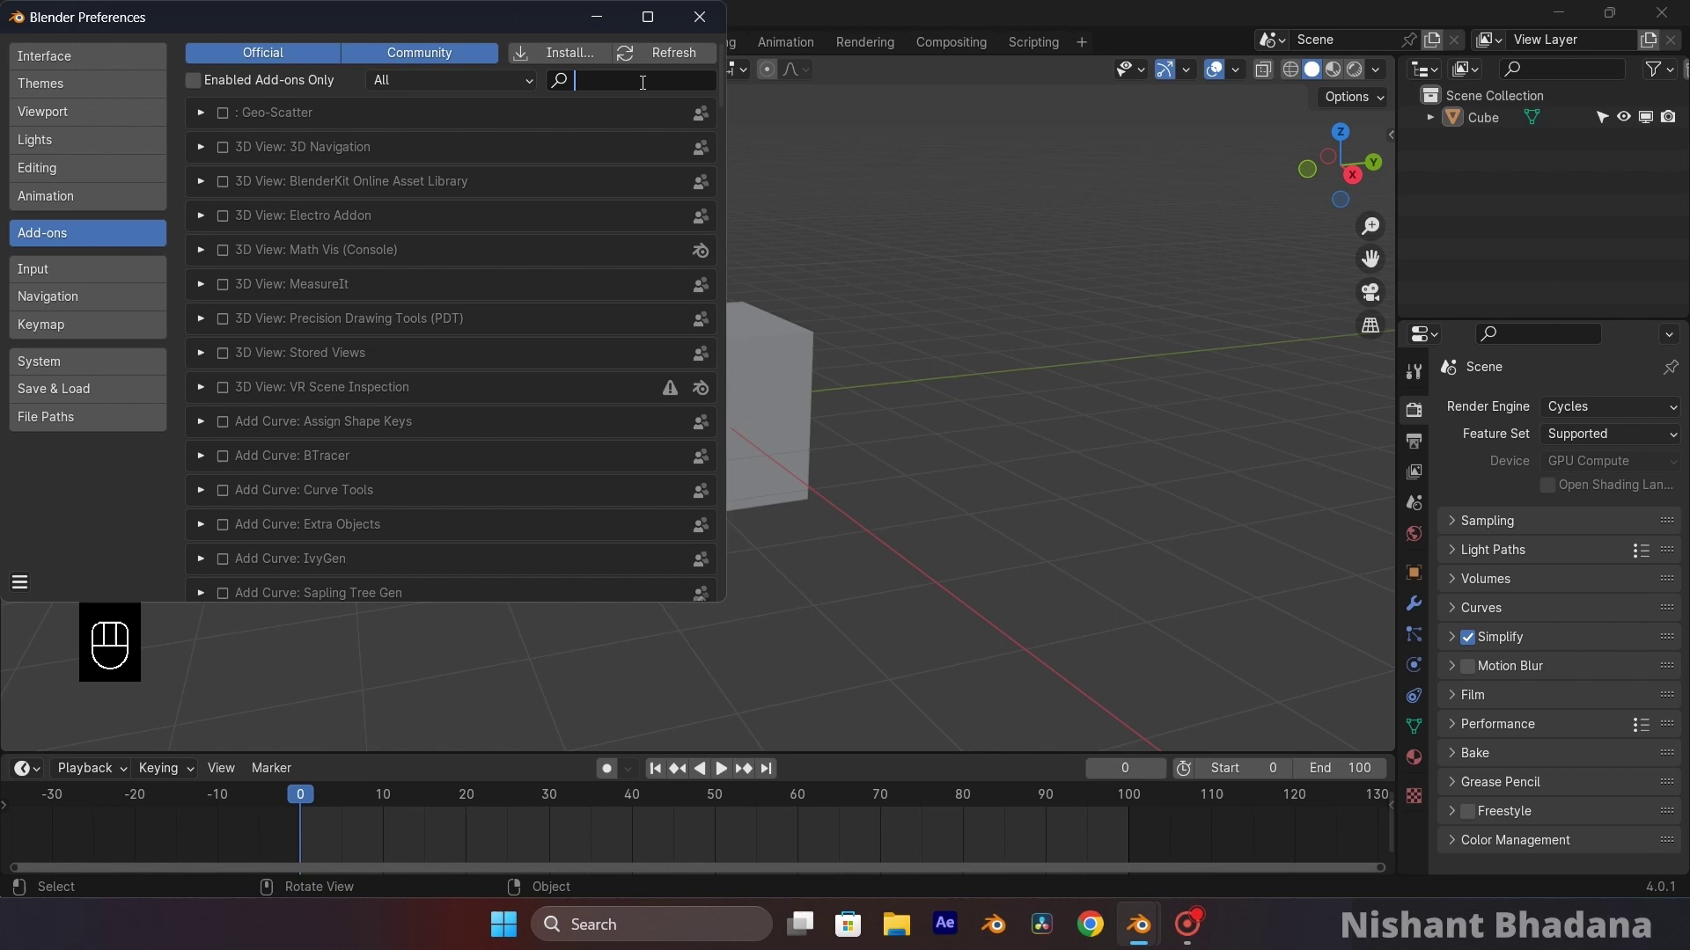
{"action": "type", "text": "drop"}
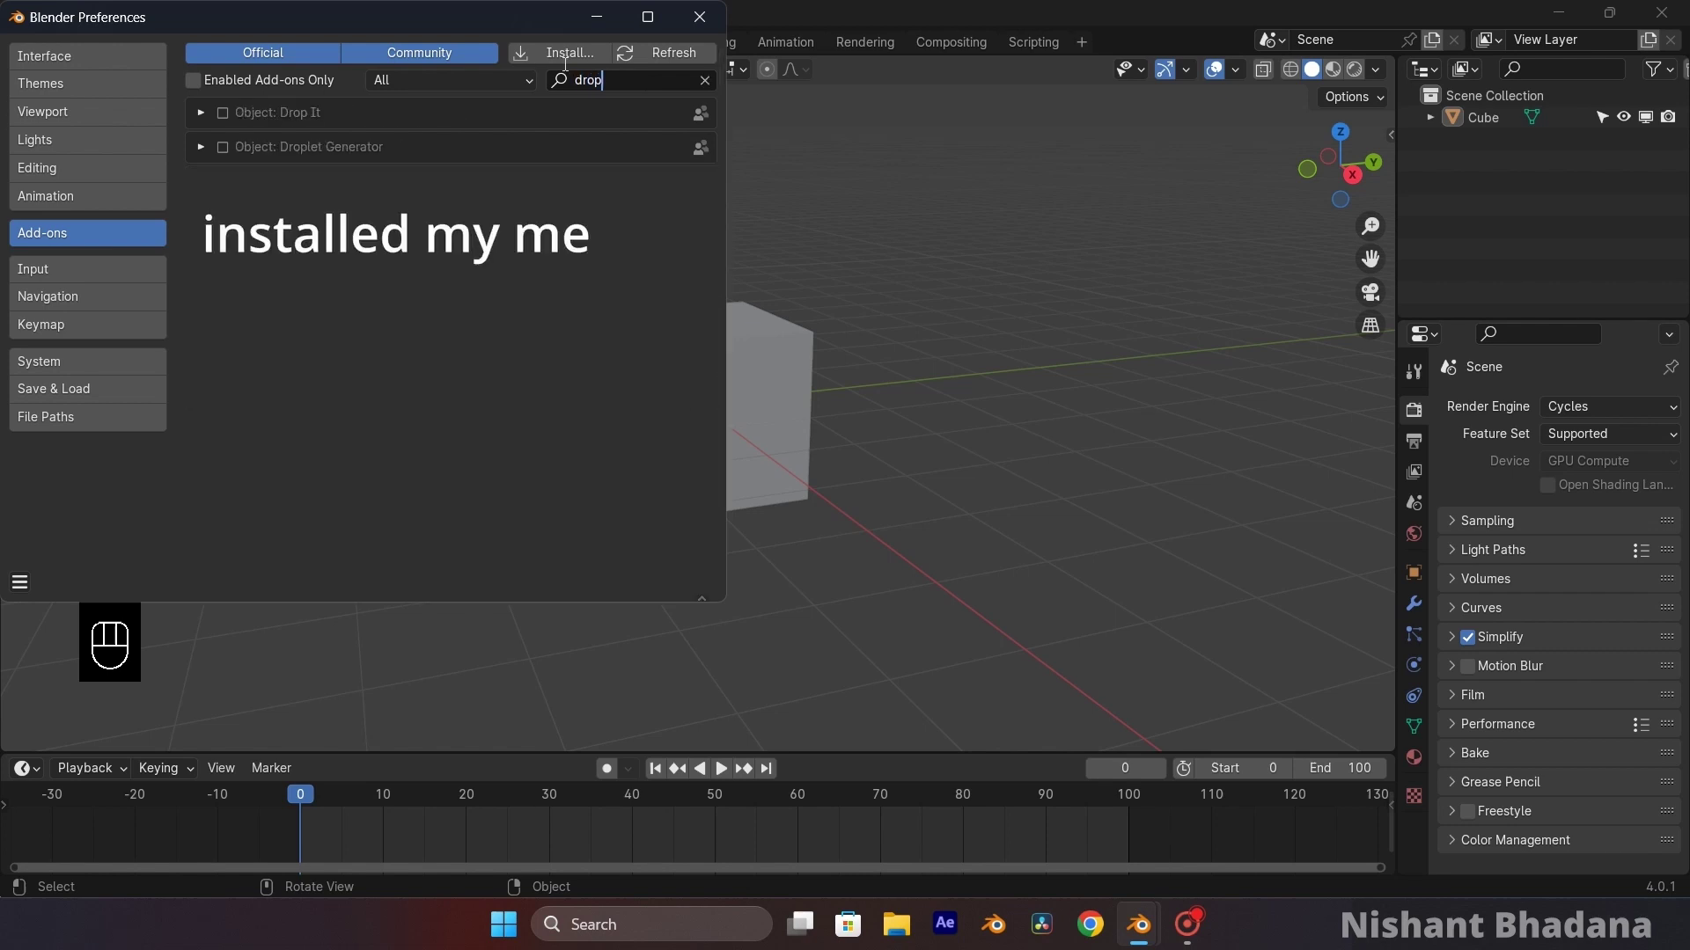
{"action": "left_click", "coordinate": [340, 196]}
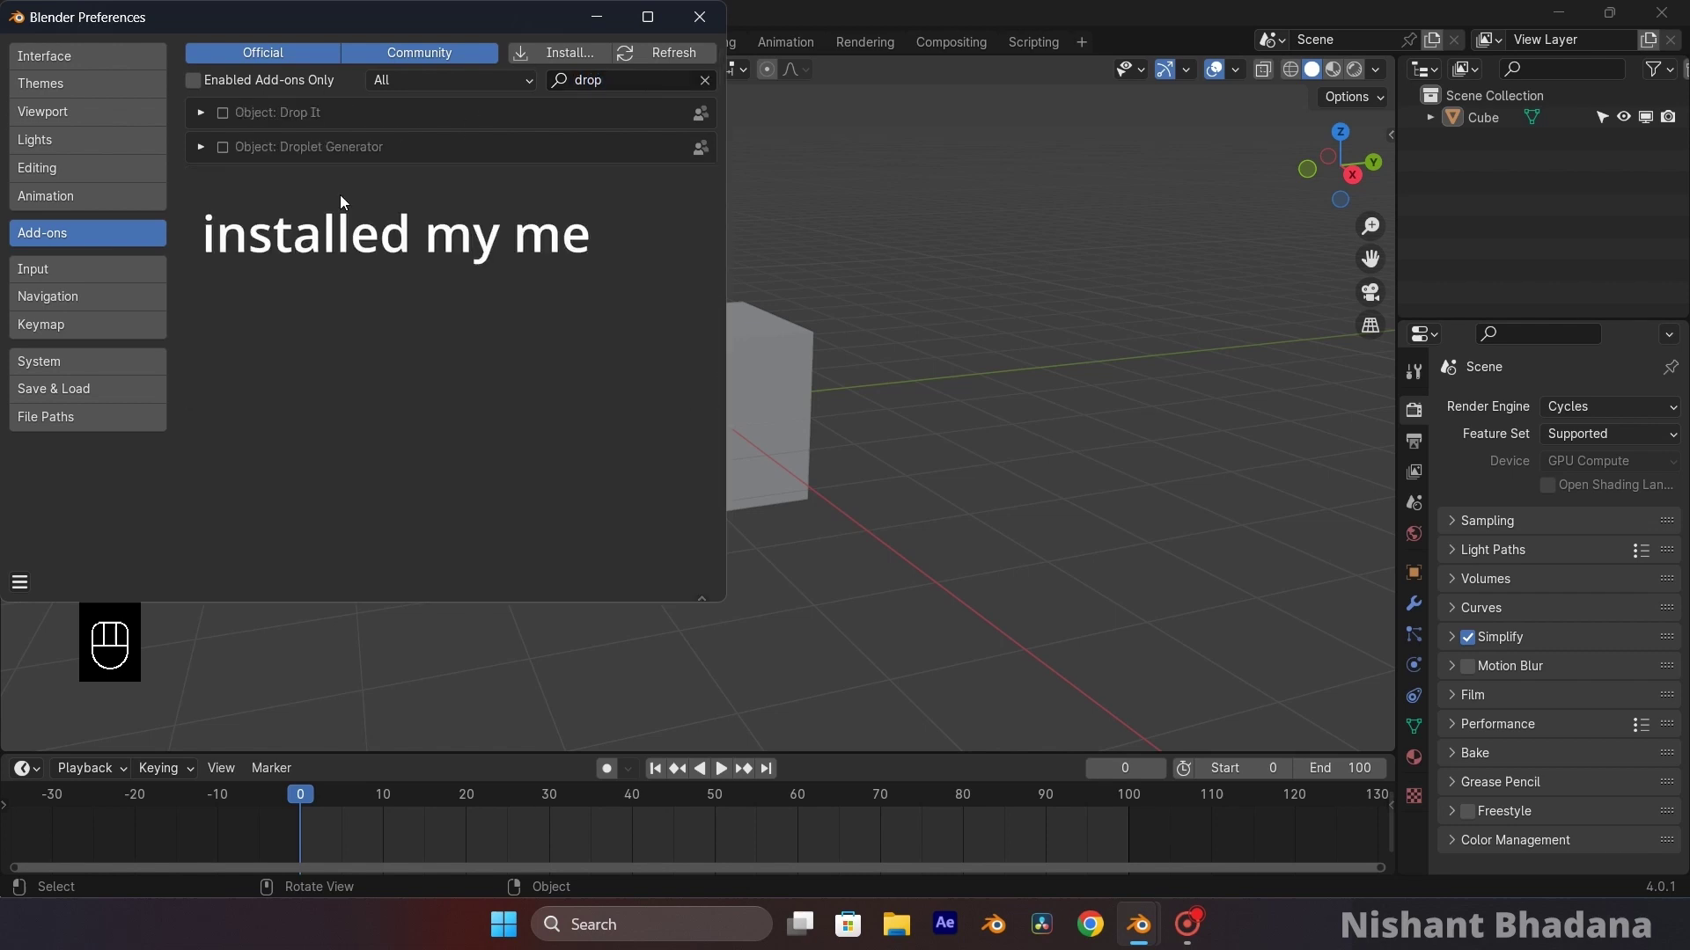
{"action": "left_click", "coordinate": [222, 112]}
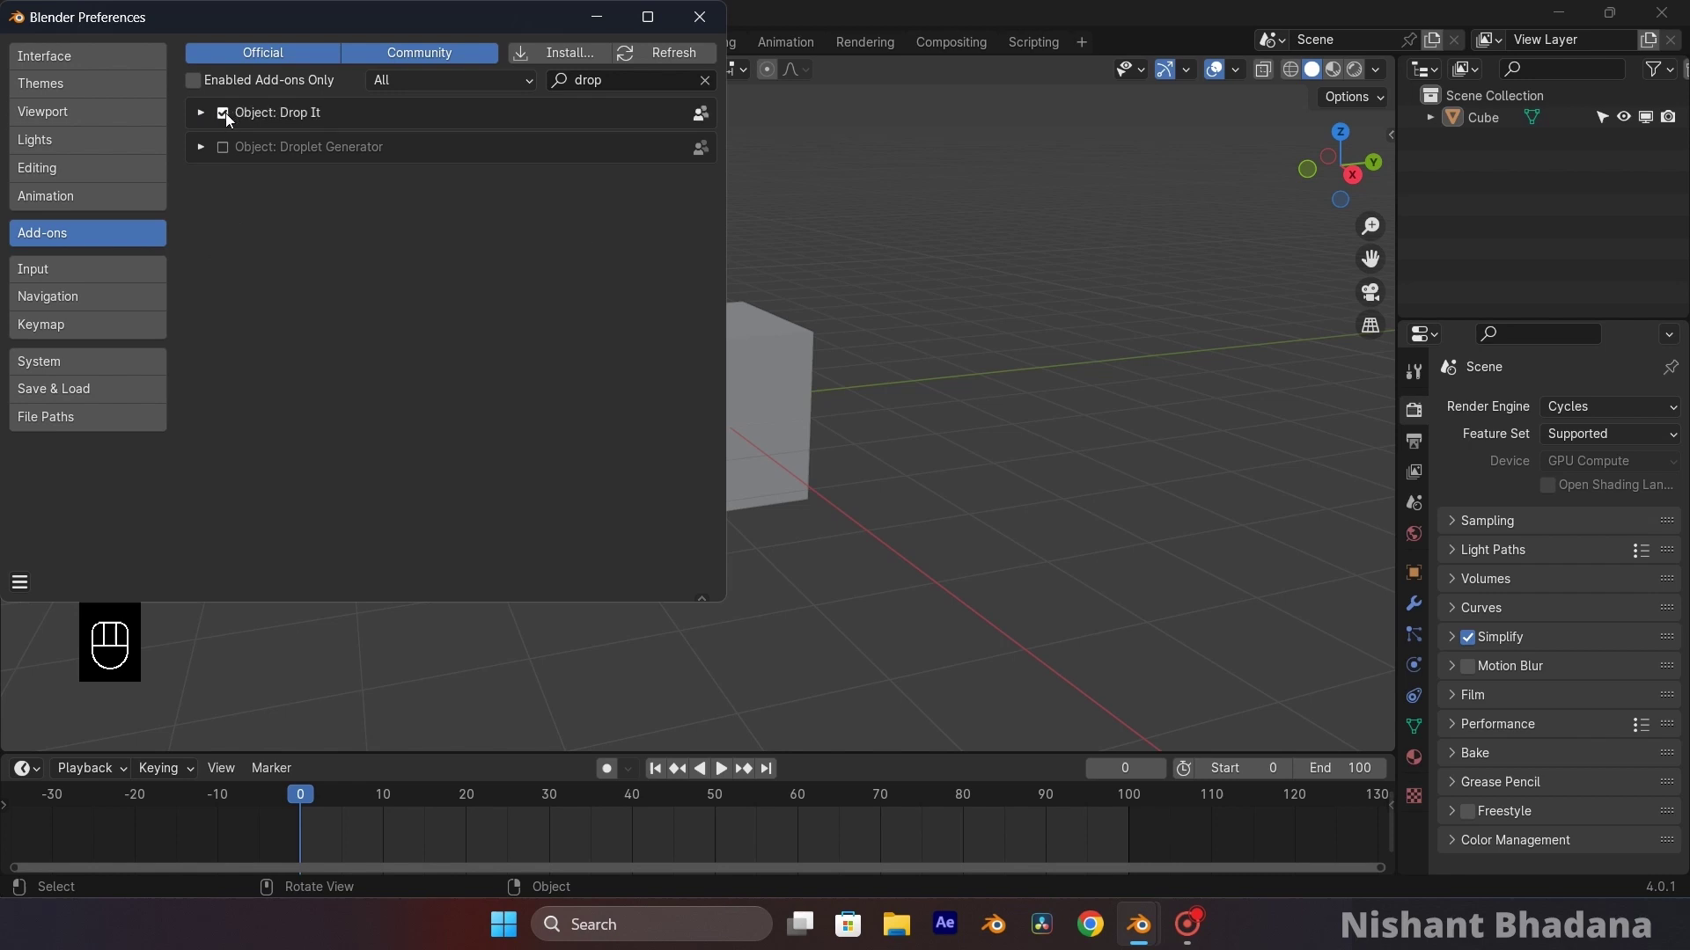
{"action": "left_click", "coordinate": [19, 582]}
{"action": "left_click", "coordinate": [93, 510]}
{"action": "left_click", "coordinate": [700, 16]}
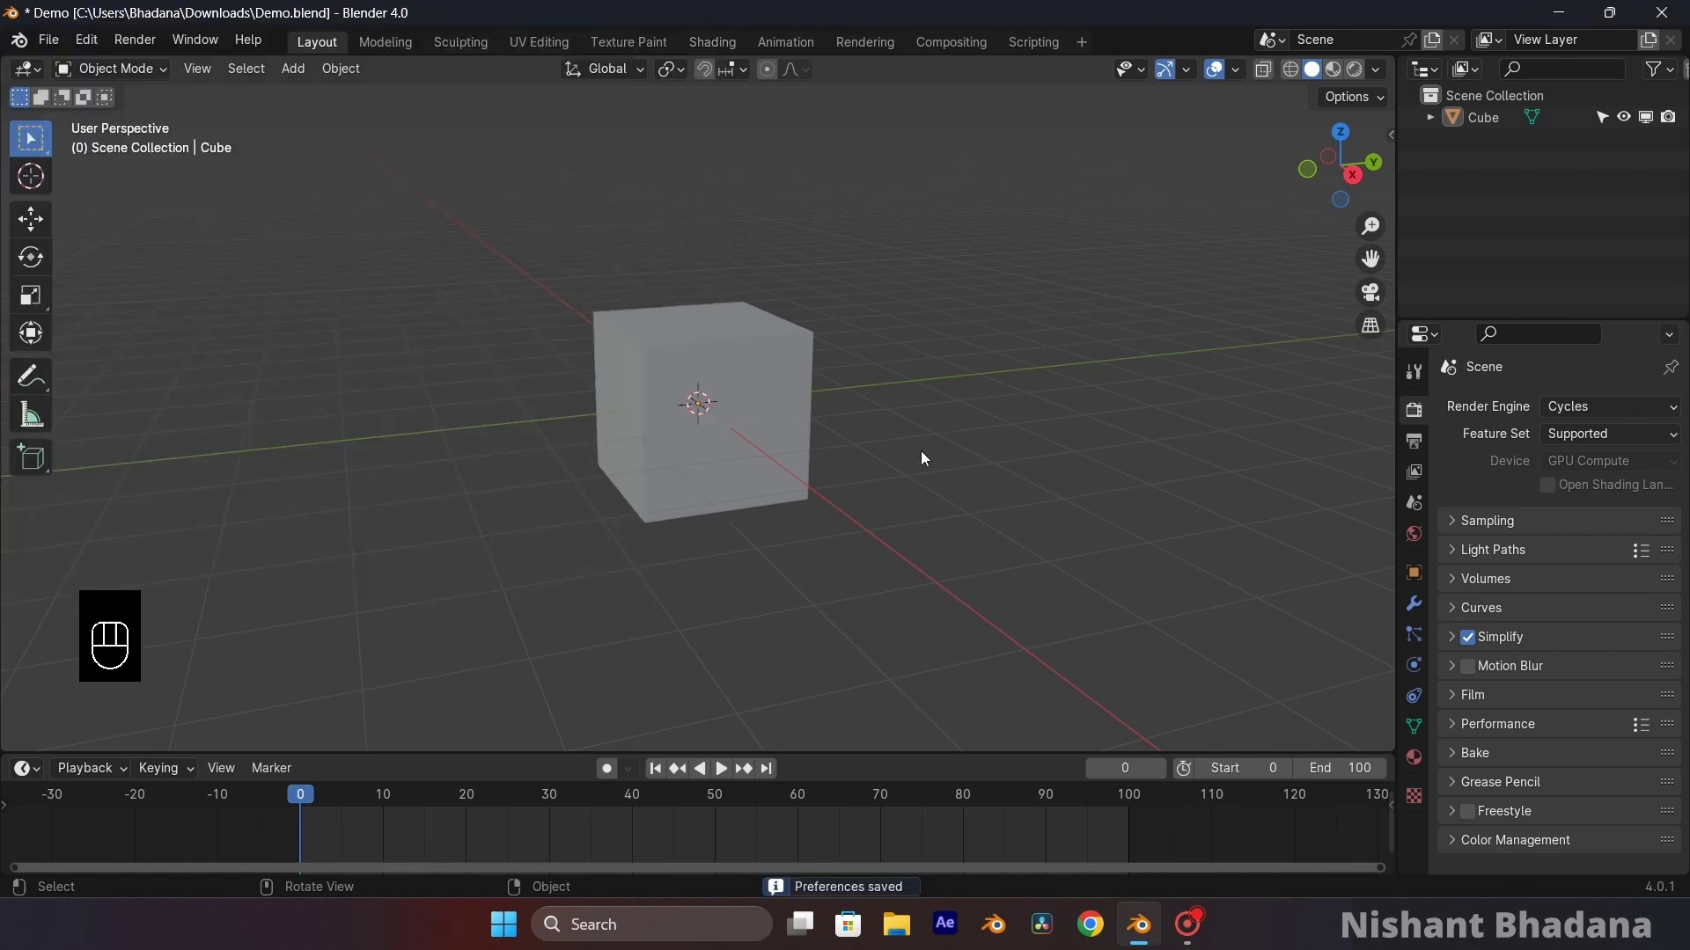
- Select the cube and raise it along the Z axis until its base rests on the grid floor
{"action": "middle_click_drag", "start_coordinate": [922, 454], "coordinate": [773, 417]}
{"action": "middle_click_drag", "start_coordinate": [751, 346], "coordinate": [775, 387]}
{"action": "left_click", "coordinate": [777, 391]}
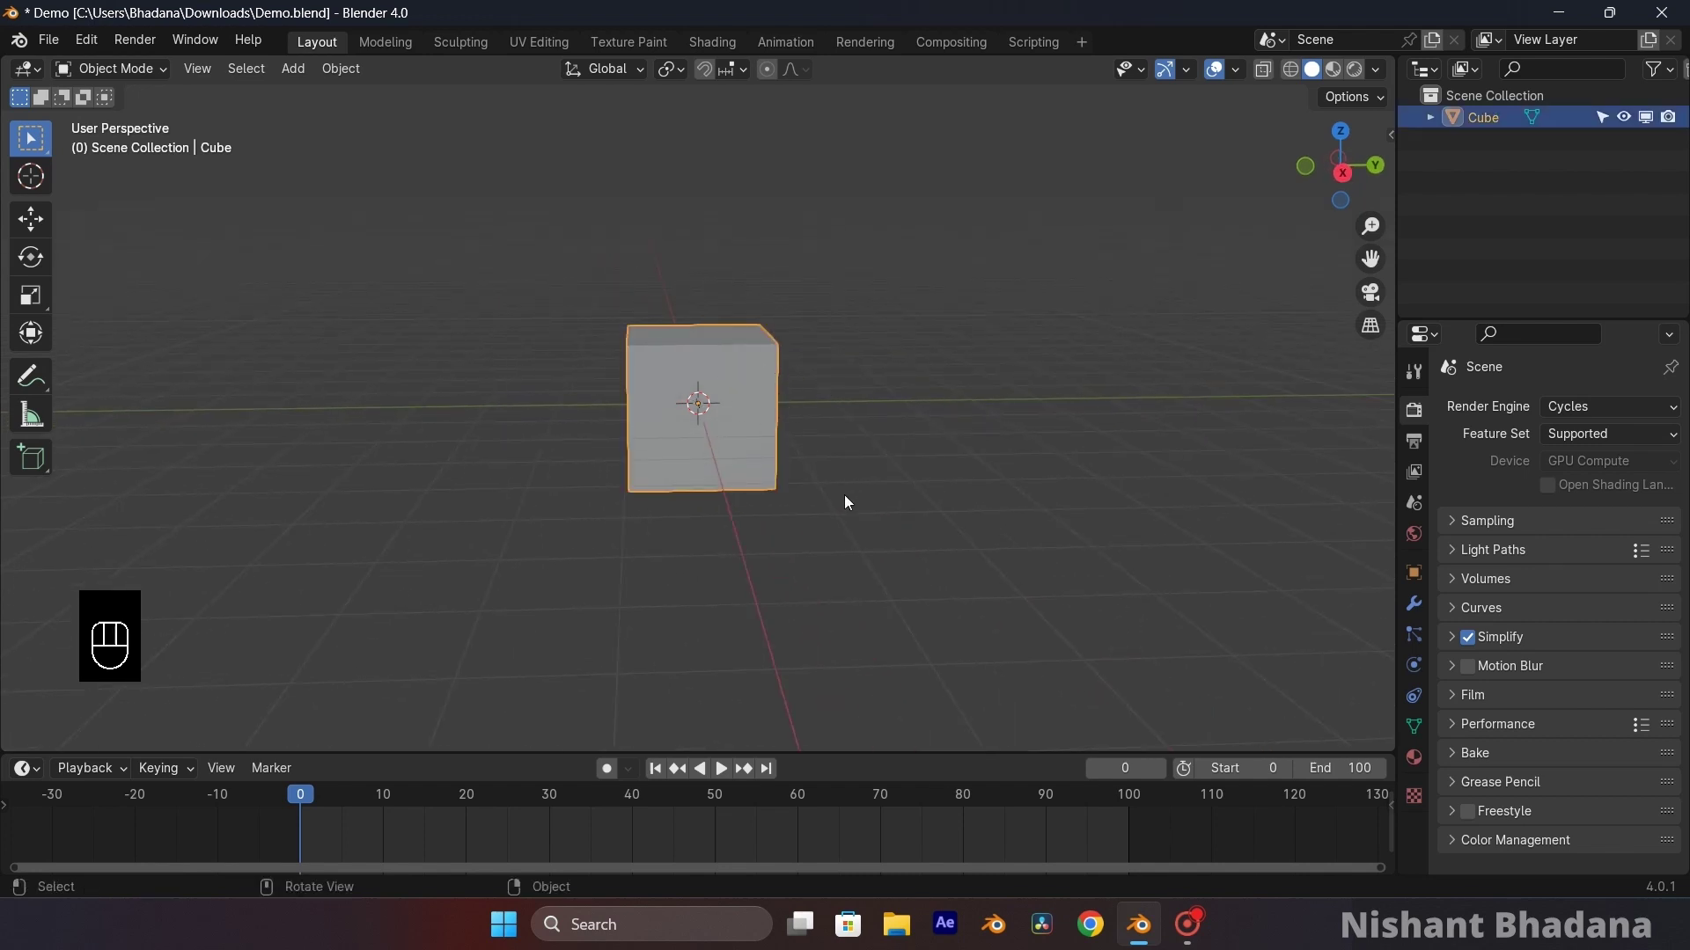
{"action": "middle_click_drag", "start_coordinate": [844, 496], "coordinate": [680, 380]}
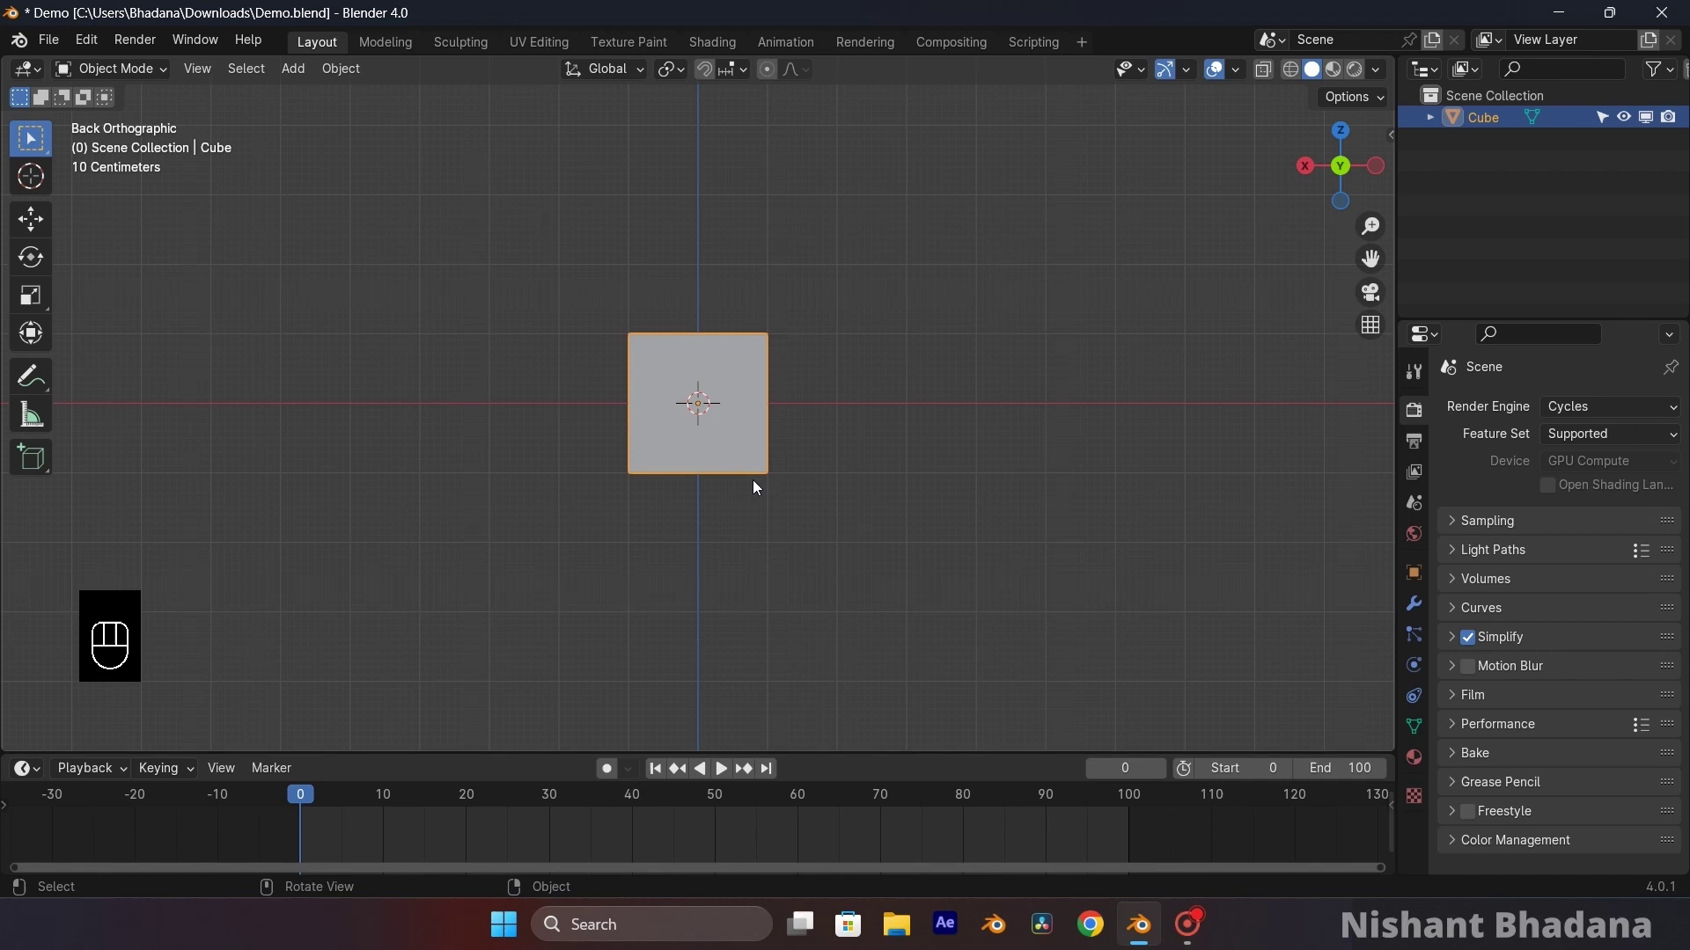
{"action": "key", "text": "g"}
{"action": "key", "text": "z"}
{"action": "left_click", "coordinate": [755, 444]}
{"action": "middle_click_drag", "start_coordinate": [755, 445], "coordinate": [796, 453]}
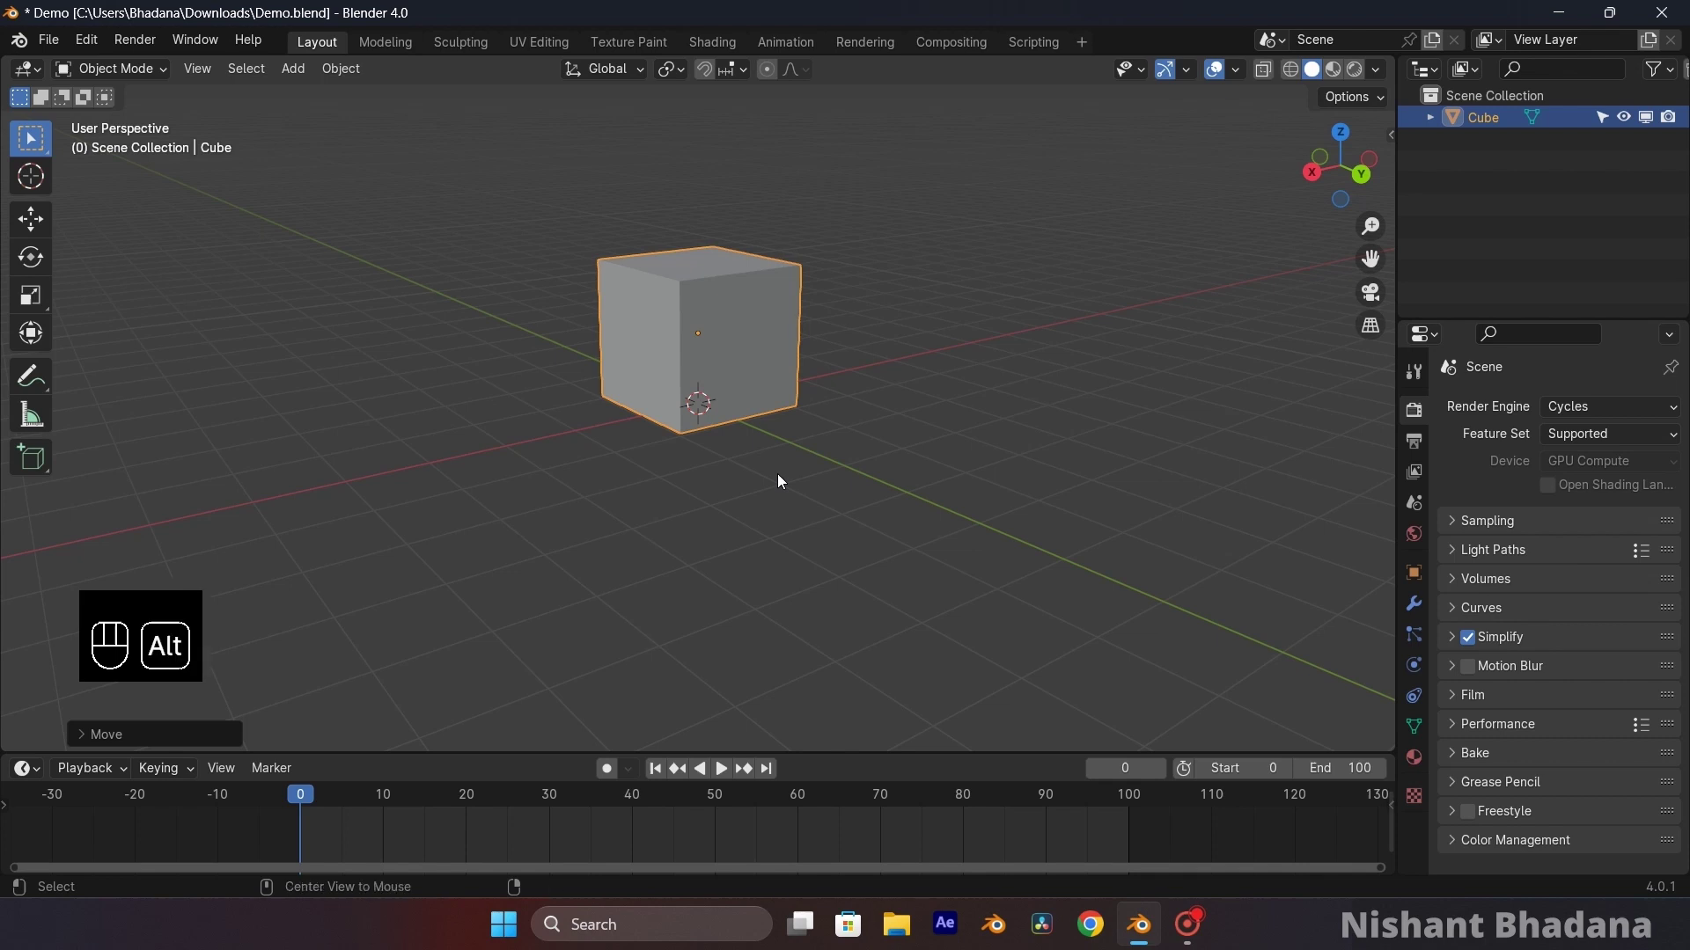
- Clear the cube's location and undo that reset
{"action": "key", "text": "alt+g"}
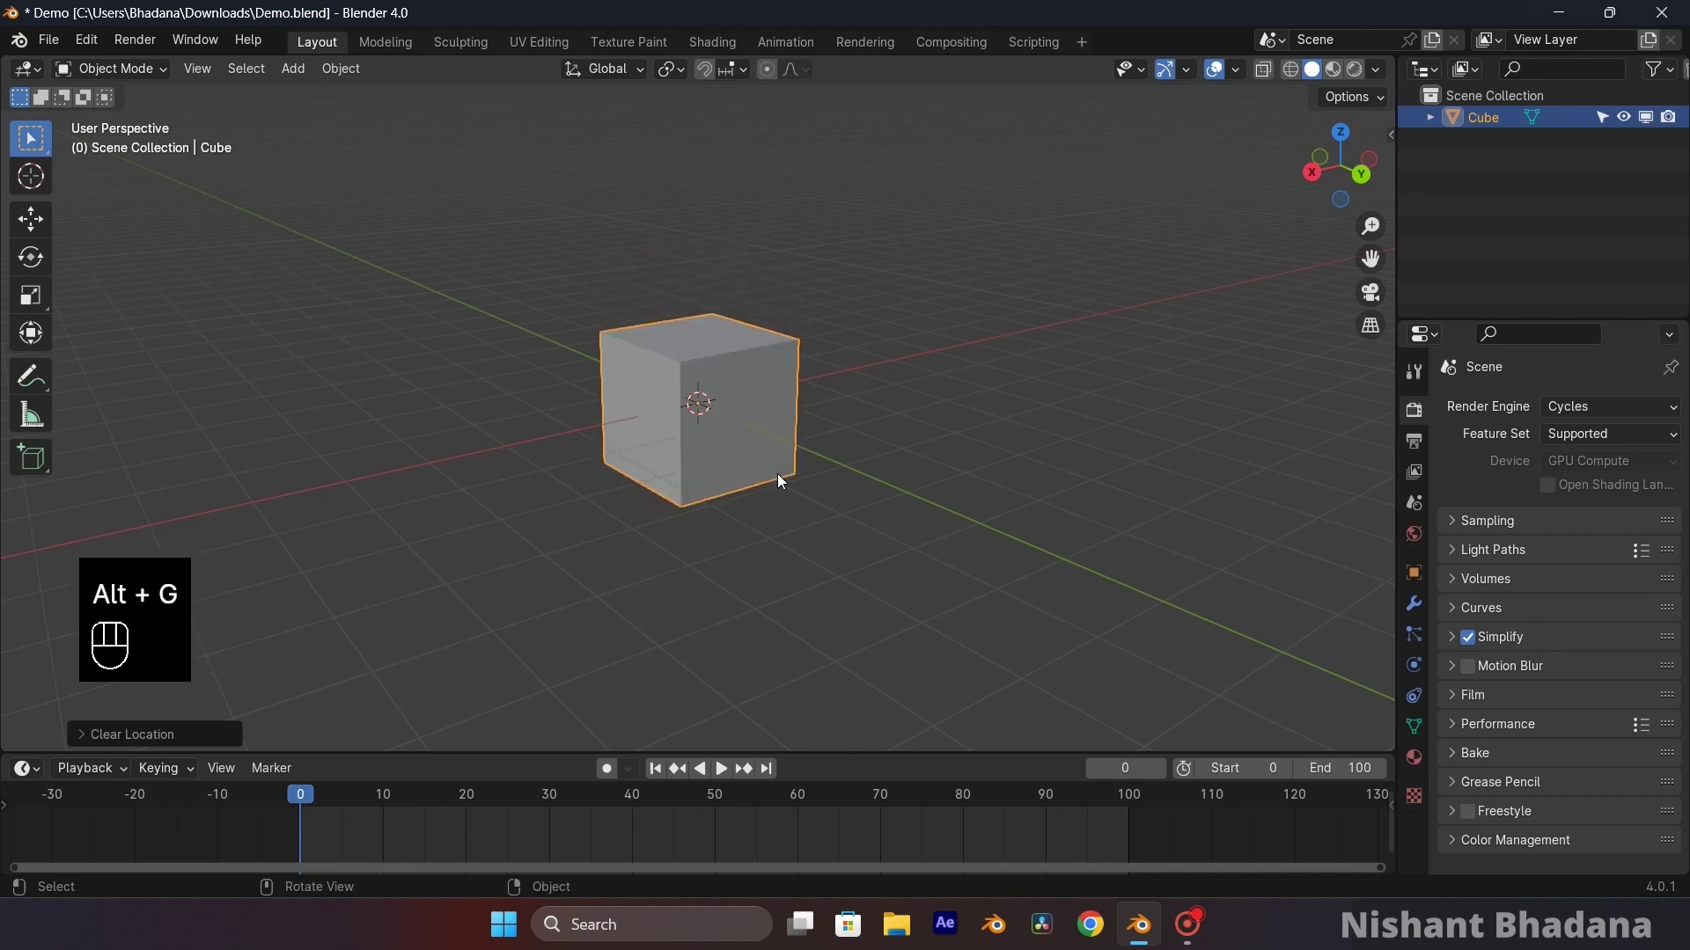
{"action": "key", "text": "ctrl+z"}
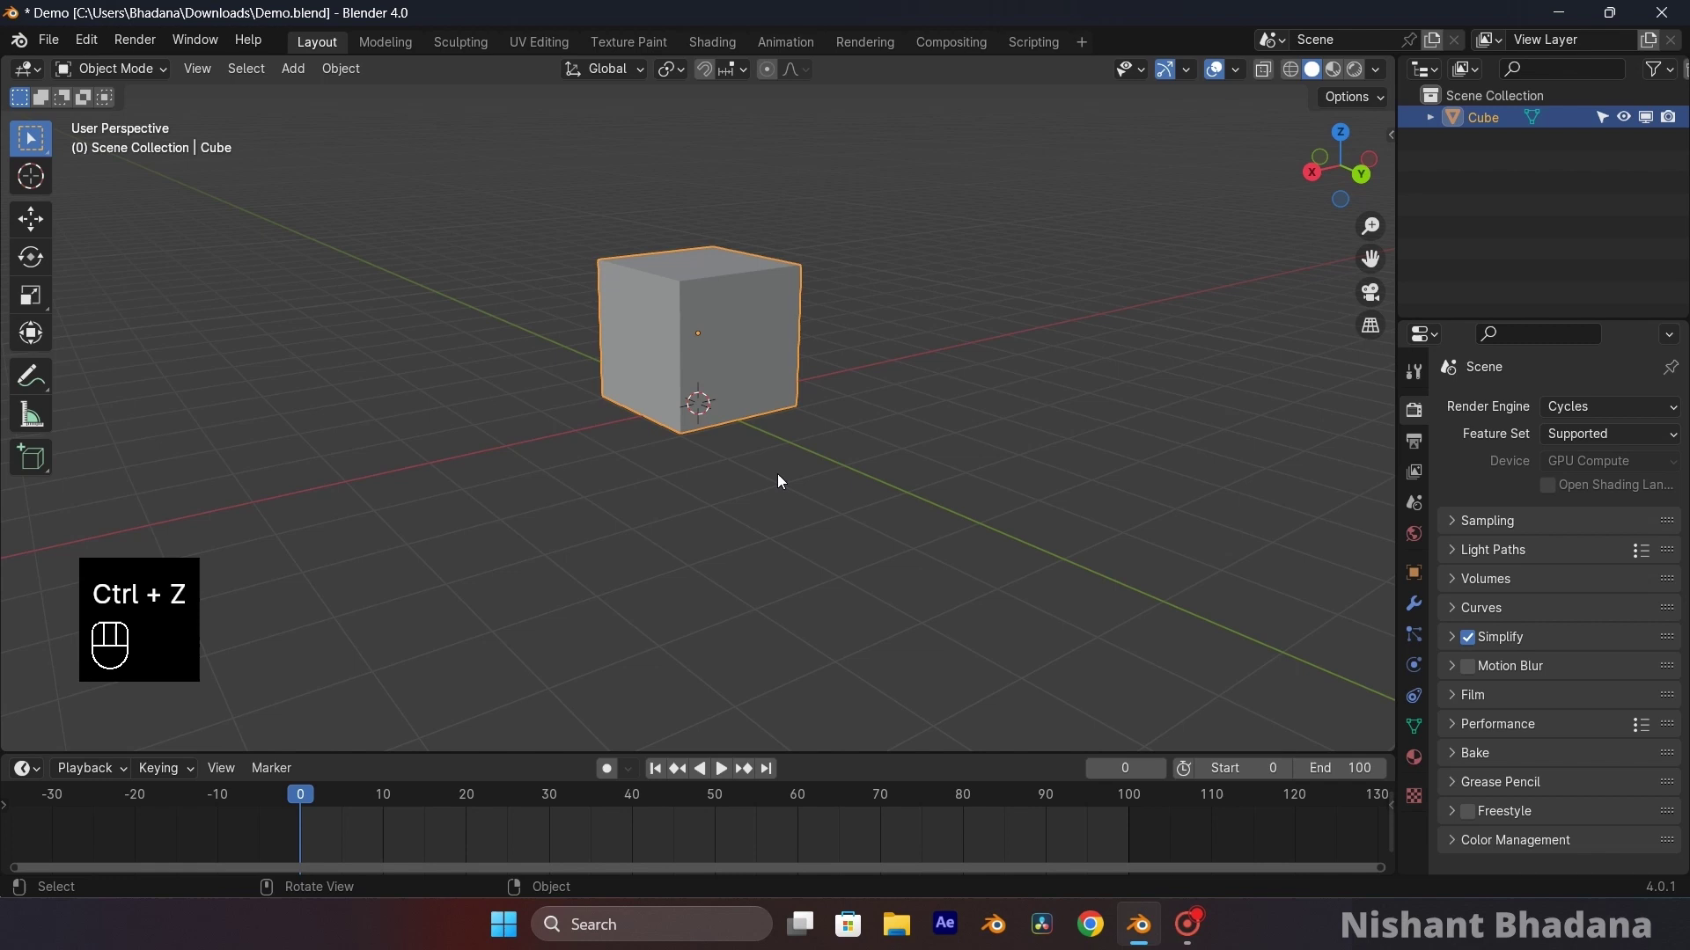
{"action": "key", "text": "ctrl+z"}
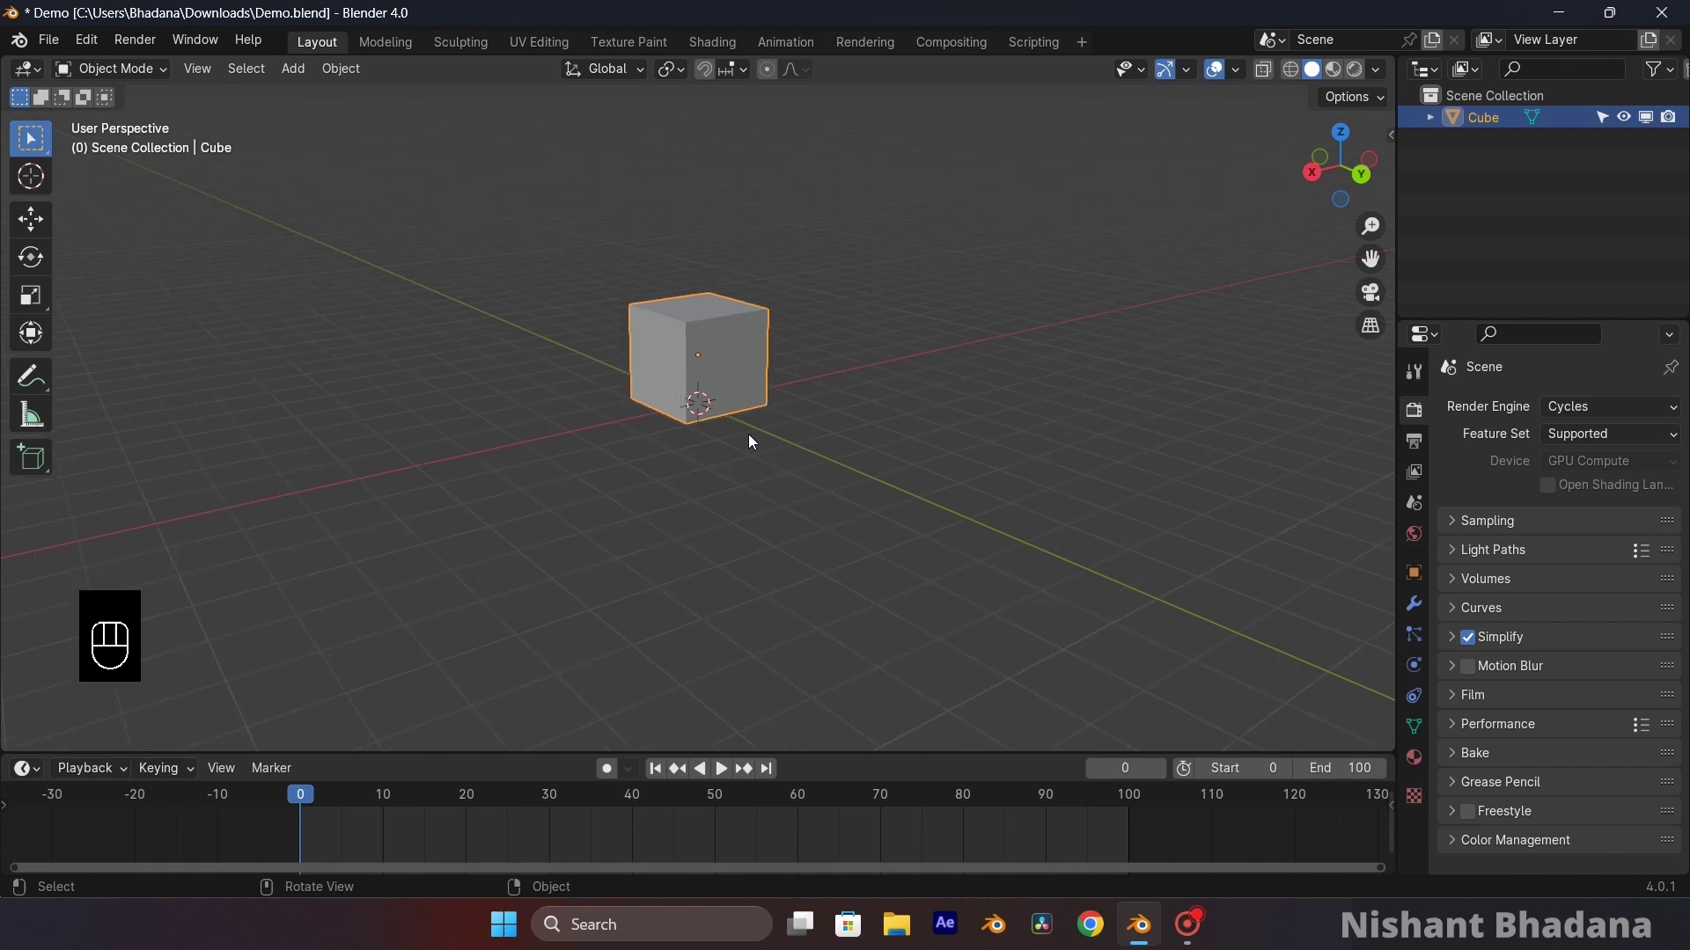
- Move the cube high above the grid along the Z axis and bring it back down again
{"action": "scroll", "coordinate": [731, 401], "scroll_direction": "up", "scroll_amount": 2}
{"action": "middle_click_drag", "start_coordinate": [730, 414], "coordinate": [693, 401]}
{"action": "key", "text": "g"}
{"action": "key", "text": "z"}
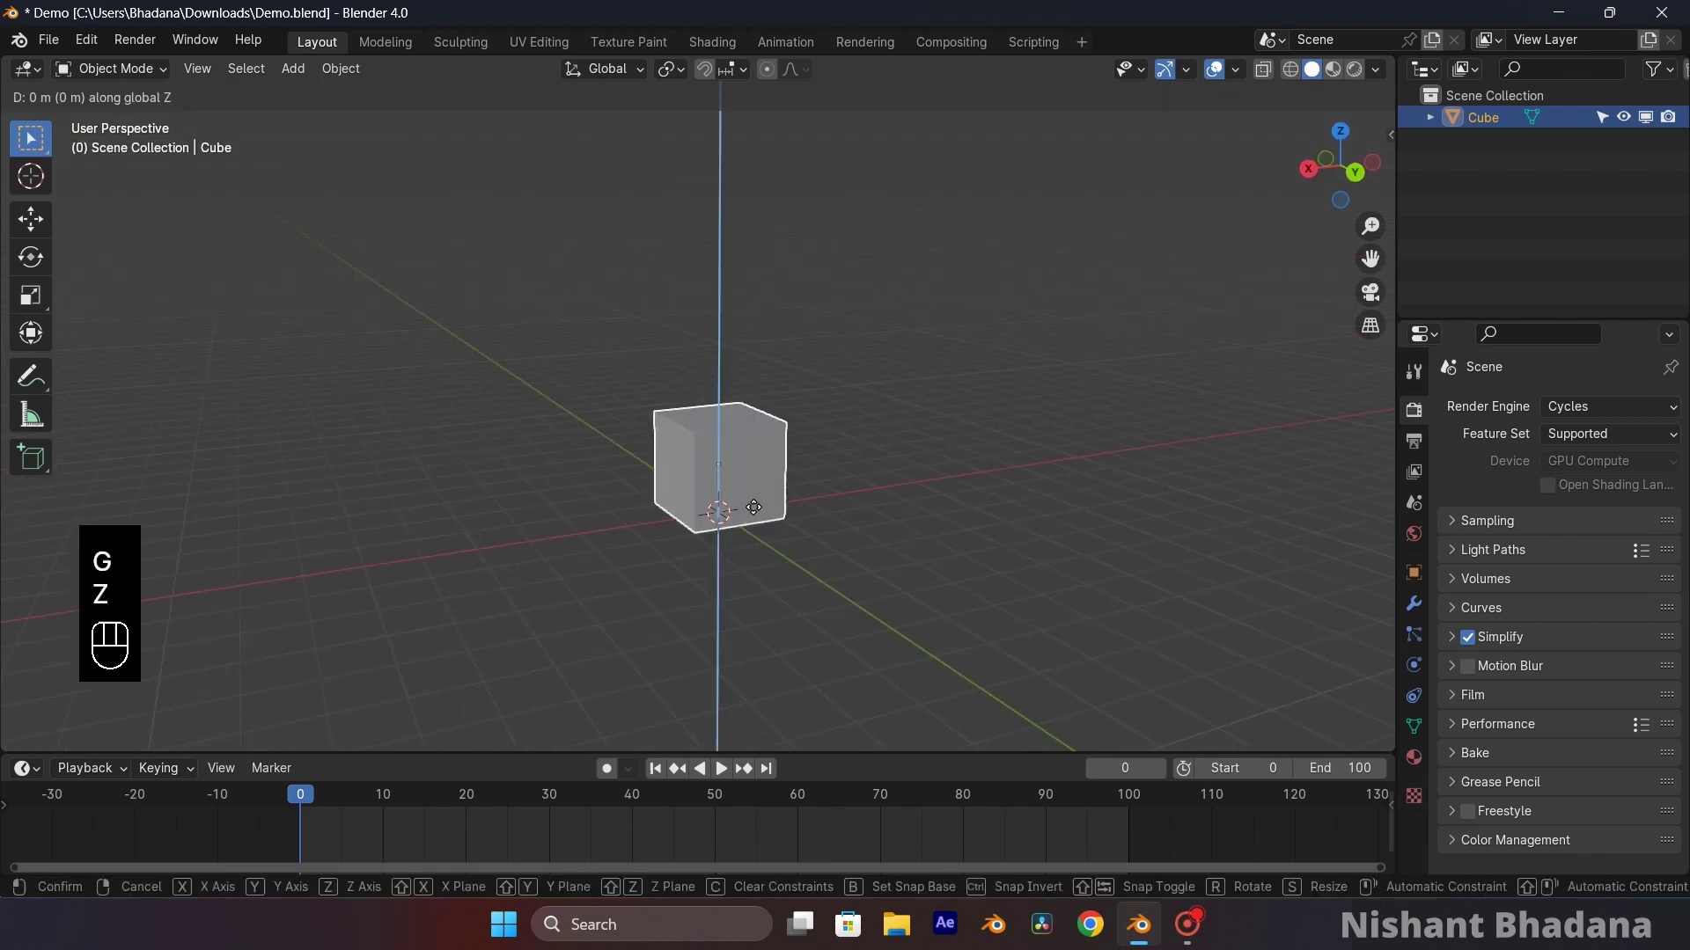
{"action": "left_click", "coordinate": [782, 389]}
{"action": "key", "text": "g"}
{"action": "key", "text": "z"}
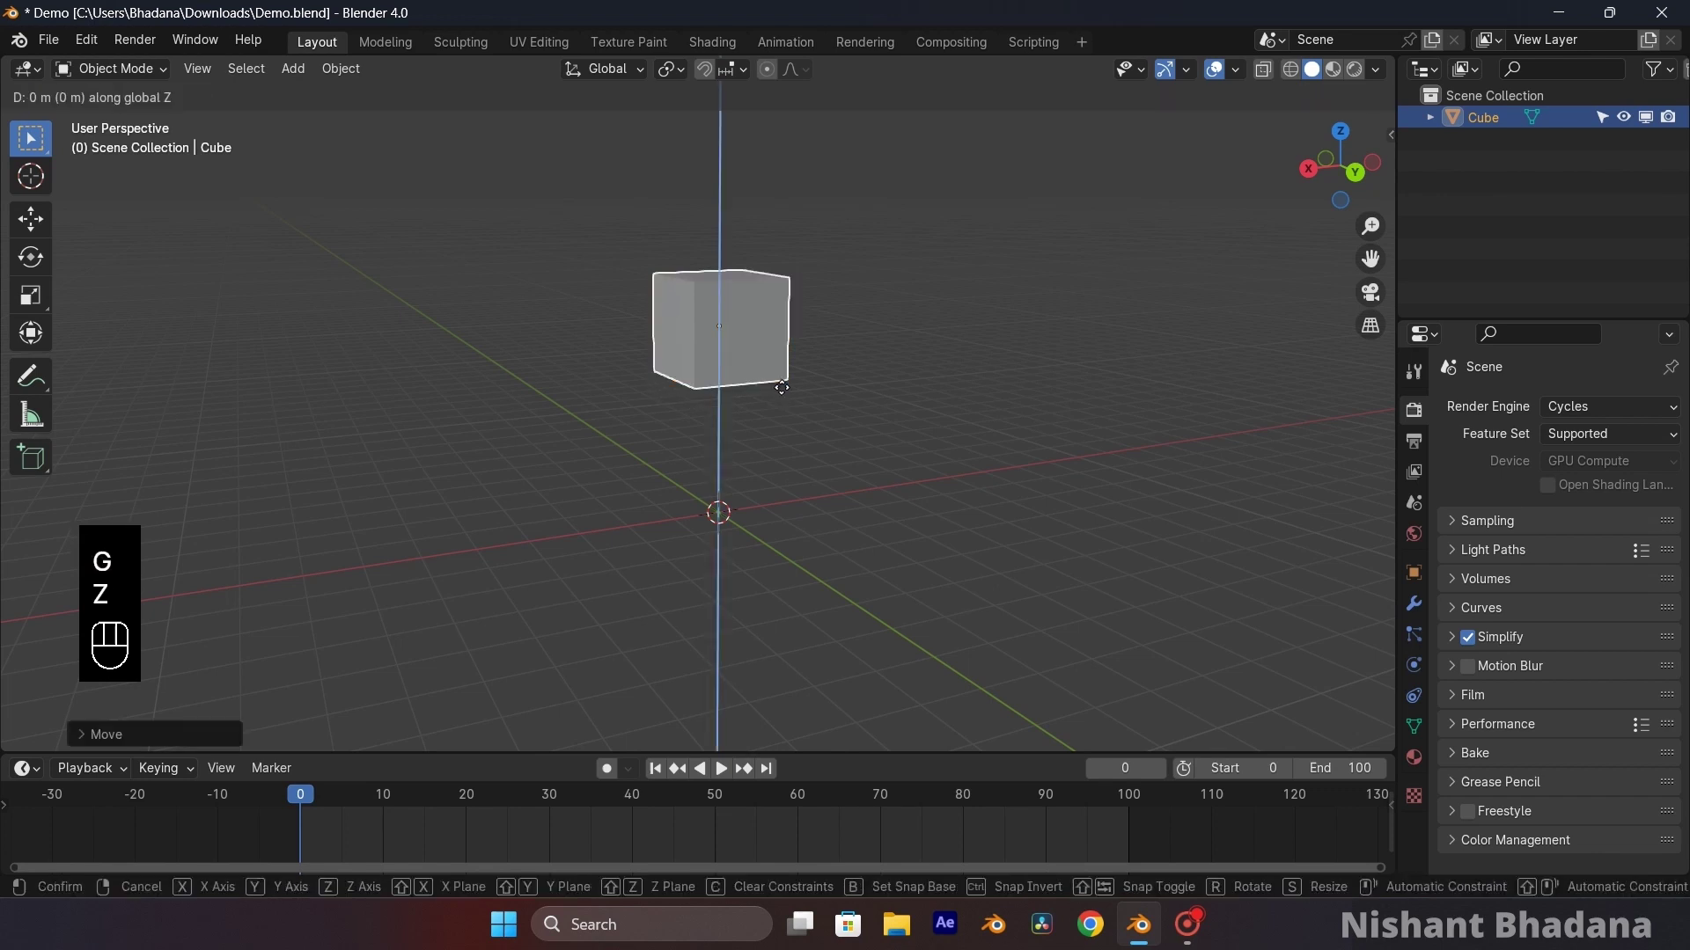
{"action": "left_click", "coordinate": [778, 586]}
- Drop the cube onto the grid floor with Drop It and check its base in back orthographic view
{"action": "key", "text": "v"}
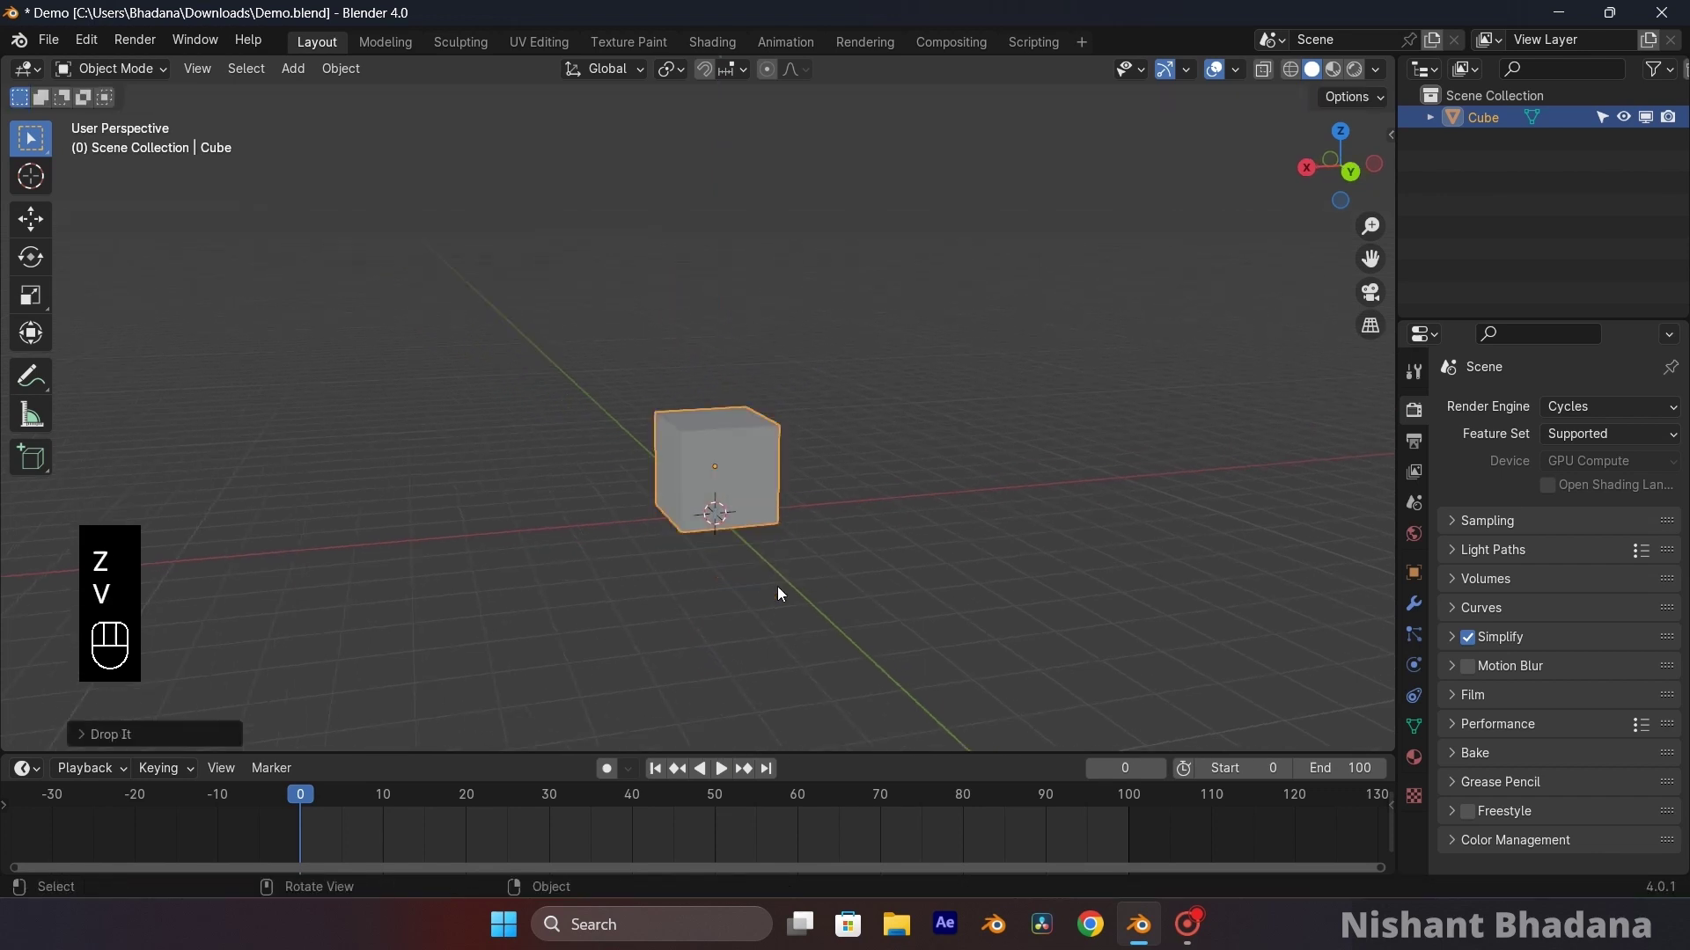
{"action": "middle_click_drag", "start_coordinate": [752, 506], "coordinate": [816, 496]}
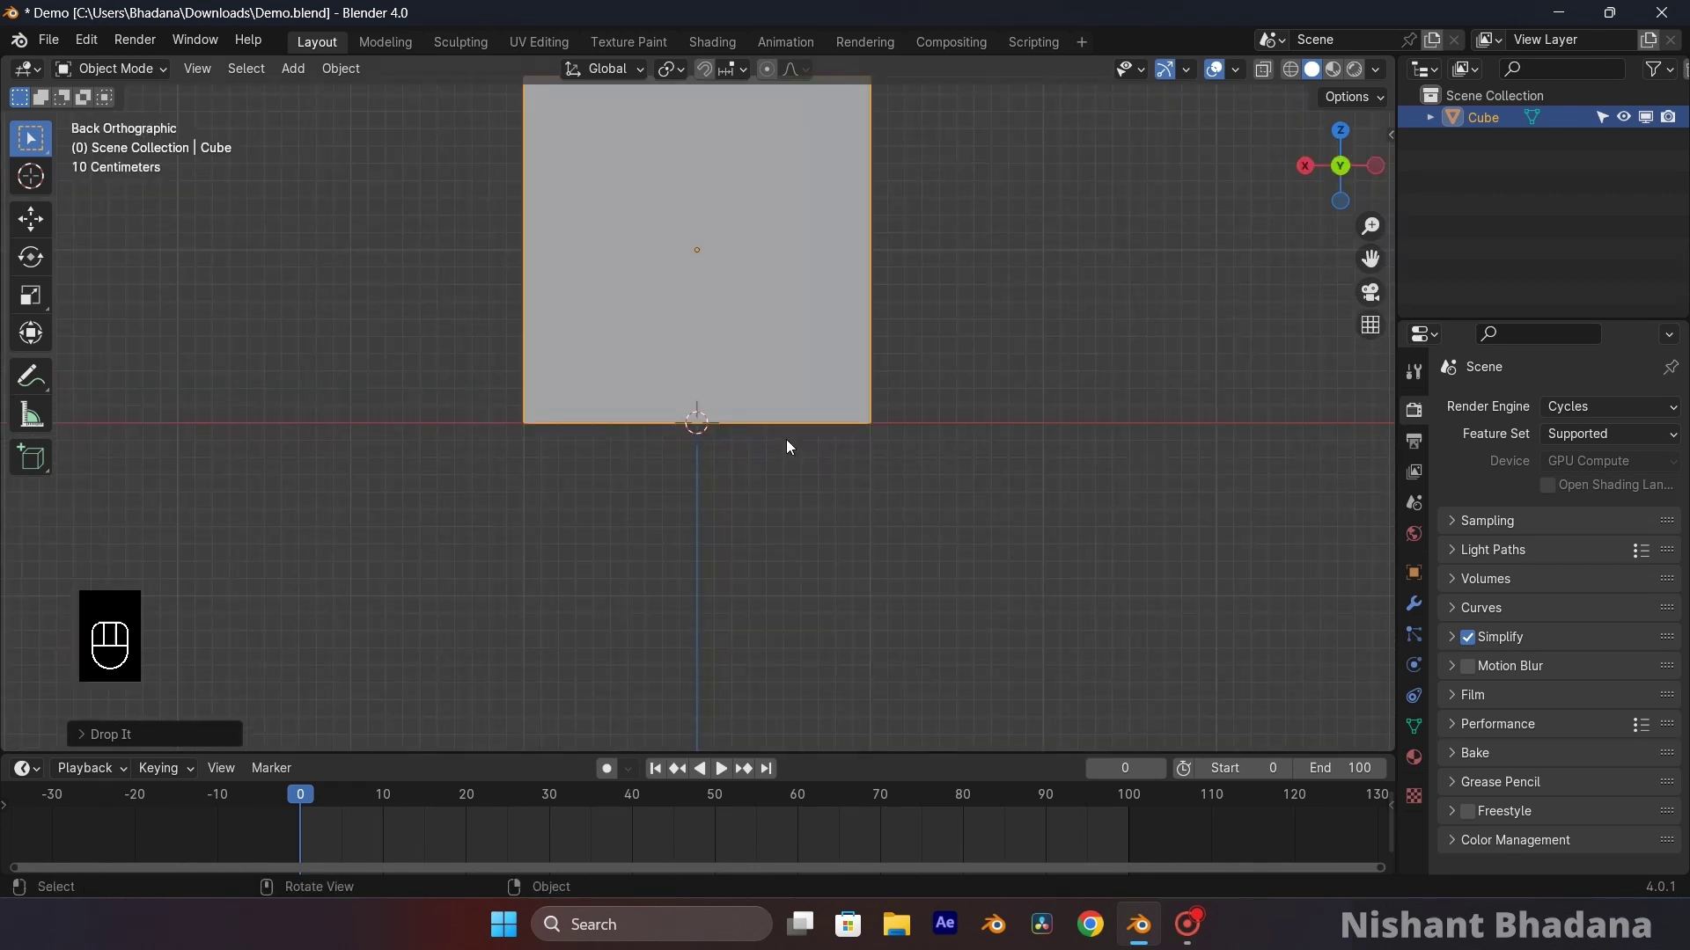
{"action": "scroll", "coordinate": [785, 440], "scroll_direction": "down", "scroll_amount": 1}
{"action": "middle_click_drag", "start_coordinate": [796, 430], "coordinate": [786, 484], "text": "shift"}
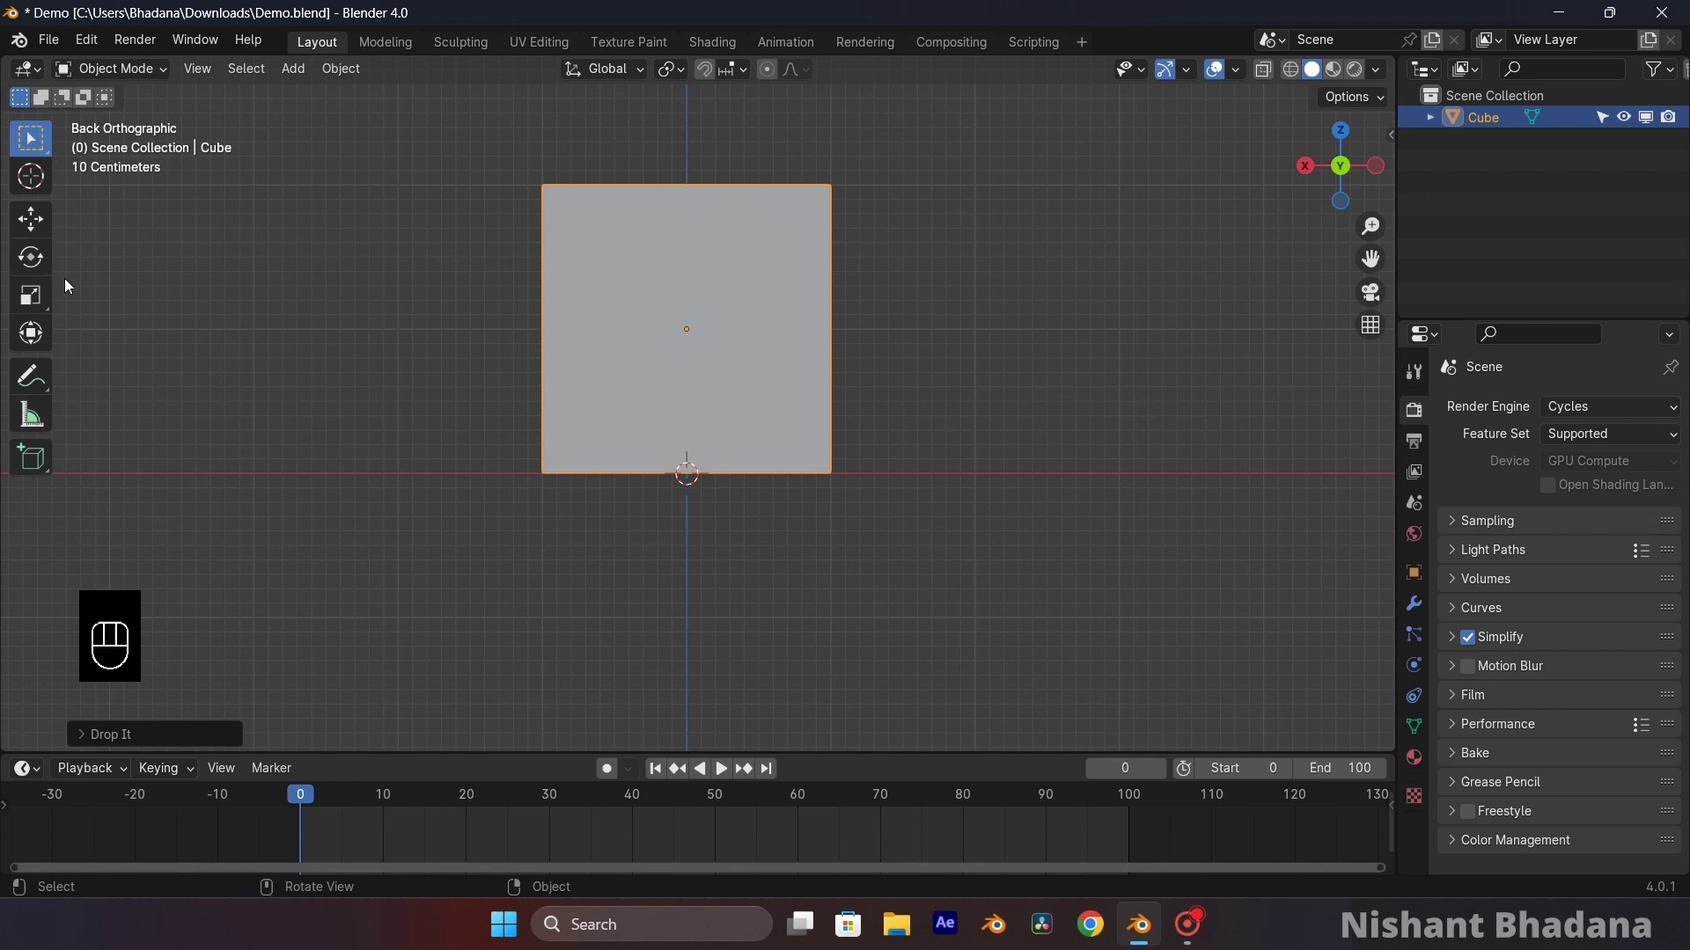
- Hide the viewport toolbar, show the sidebar, and bring the toolbar back
{"action": "key", "text": "t"}
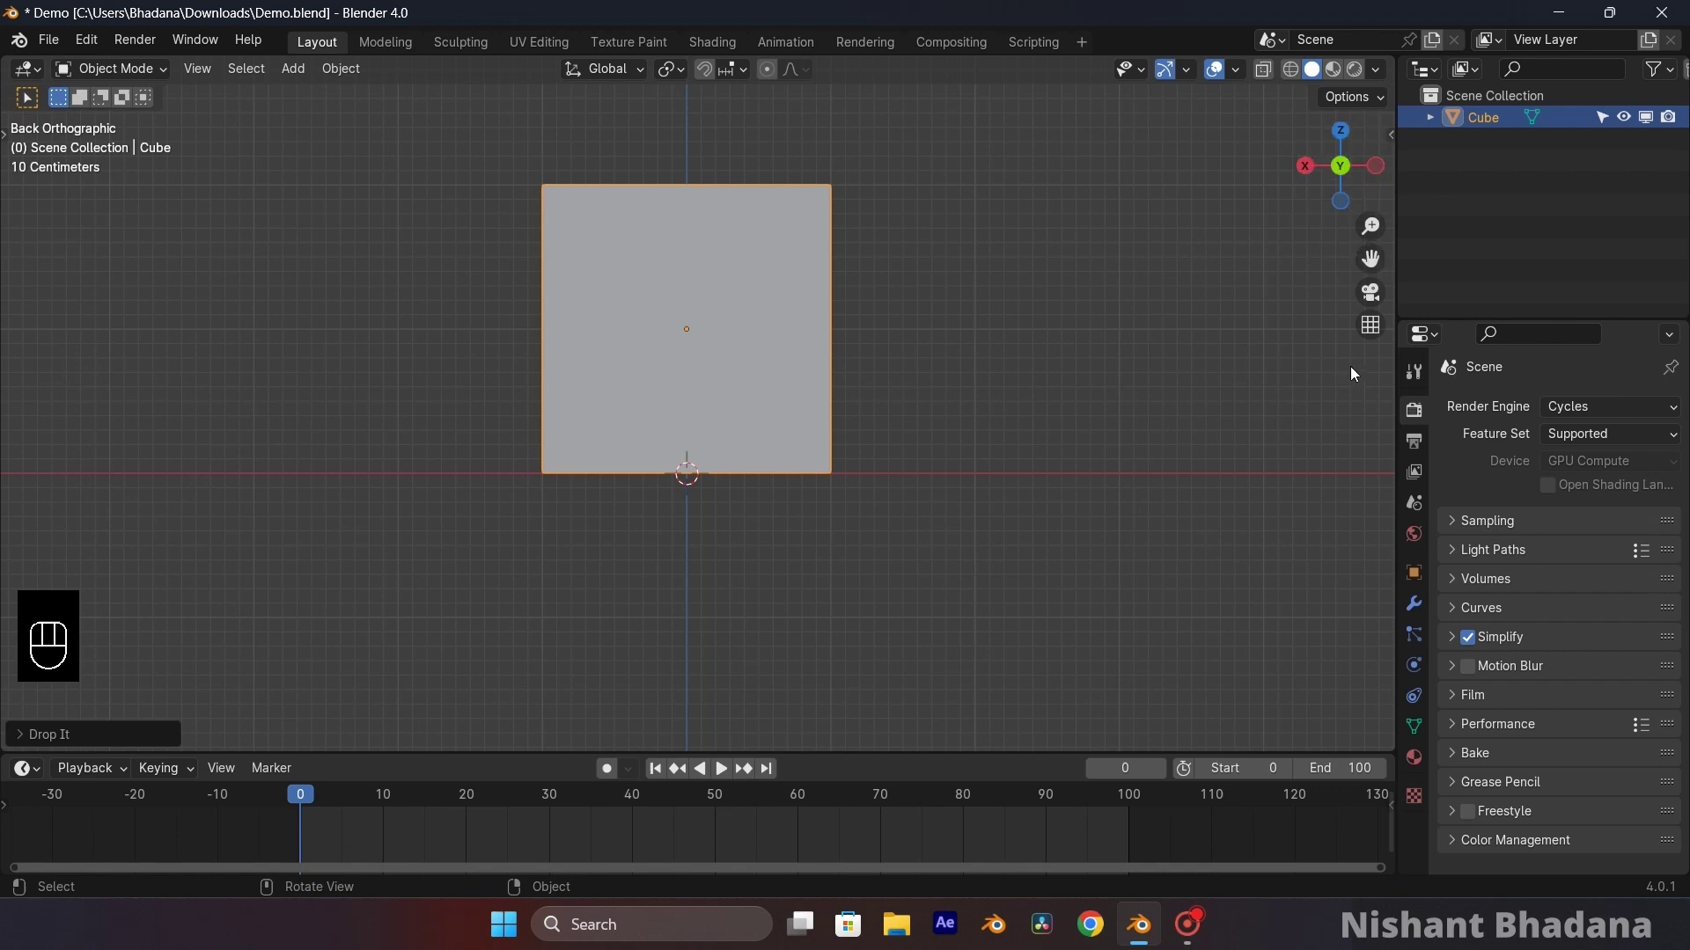
{"action": "key", "text": "n"}
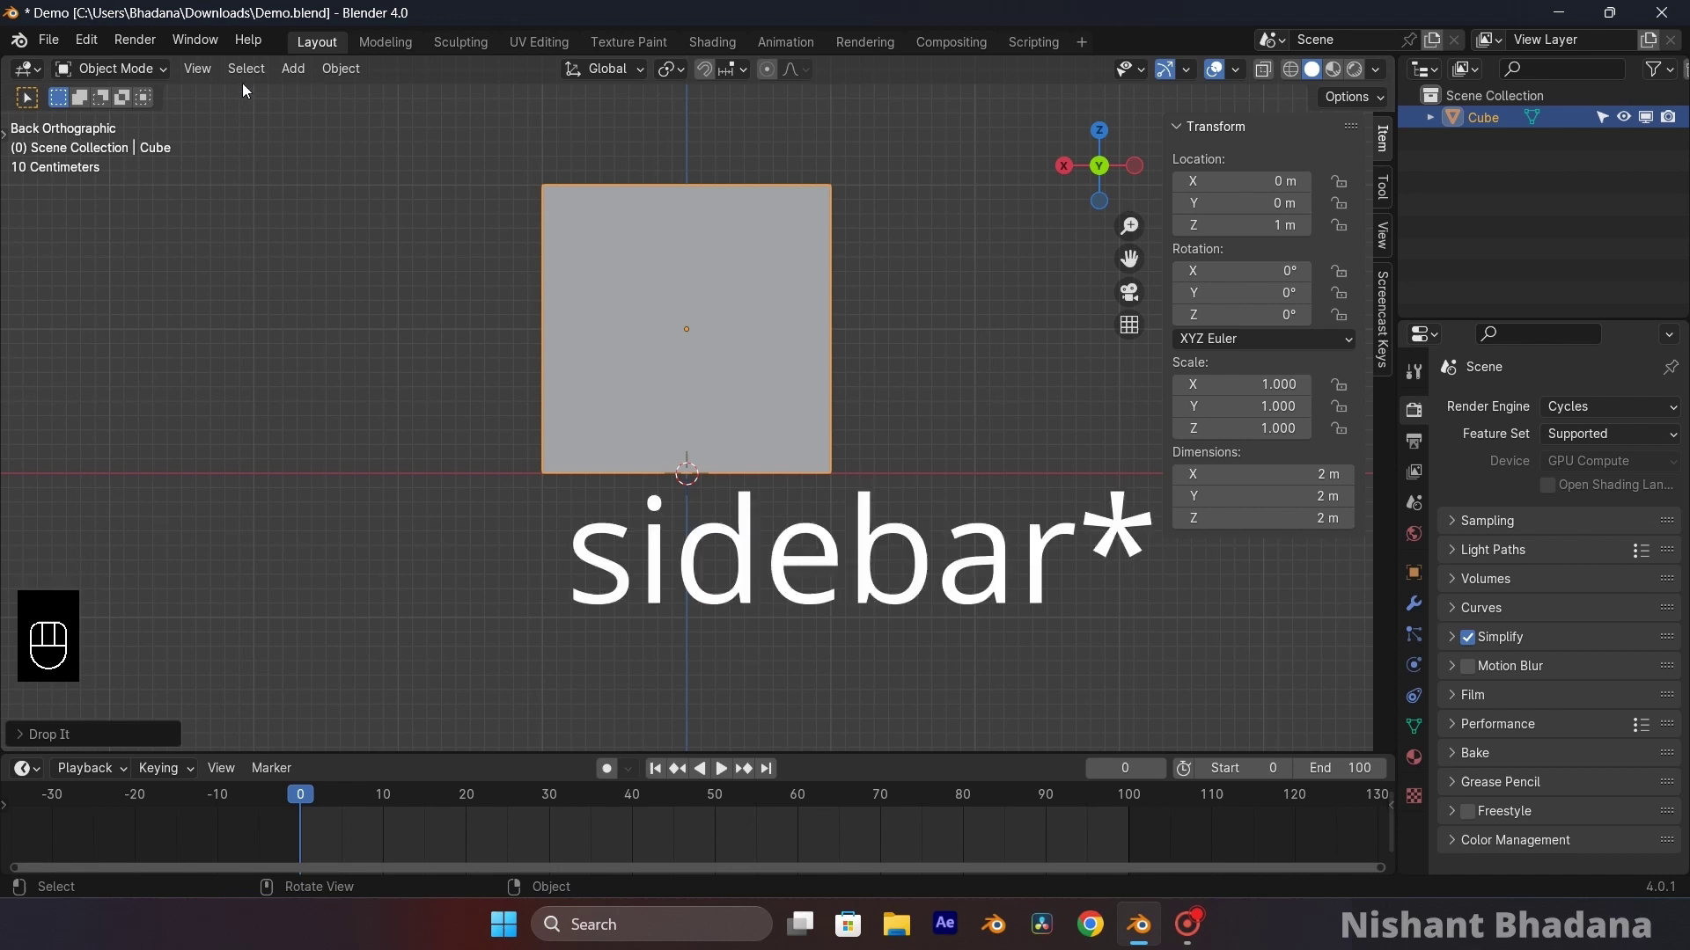
{"action": "left_click", "coordinate": [198, 71]}
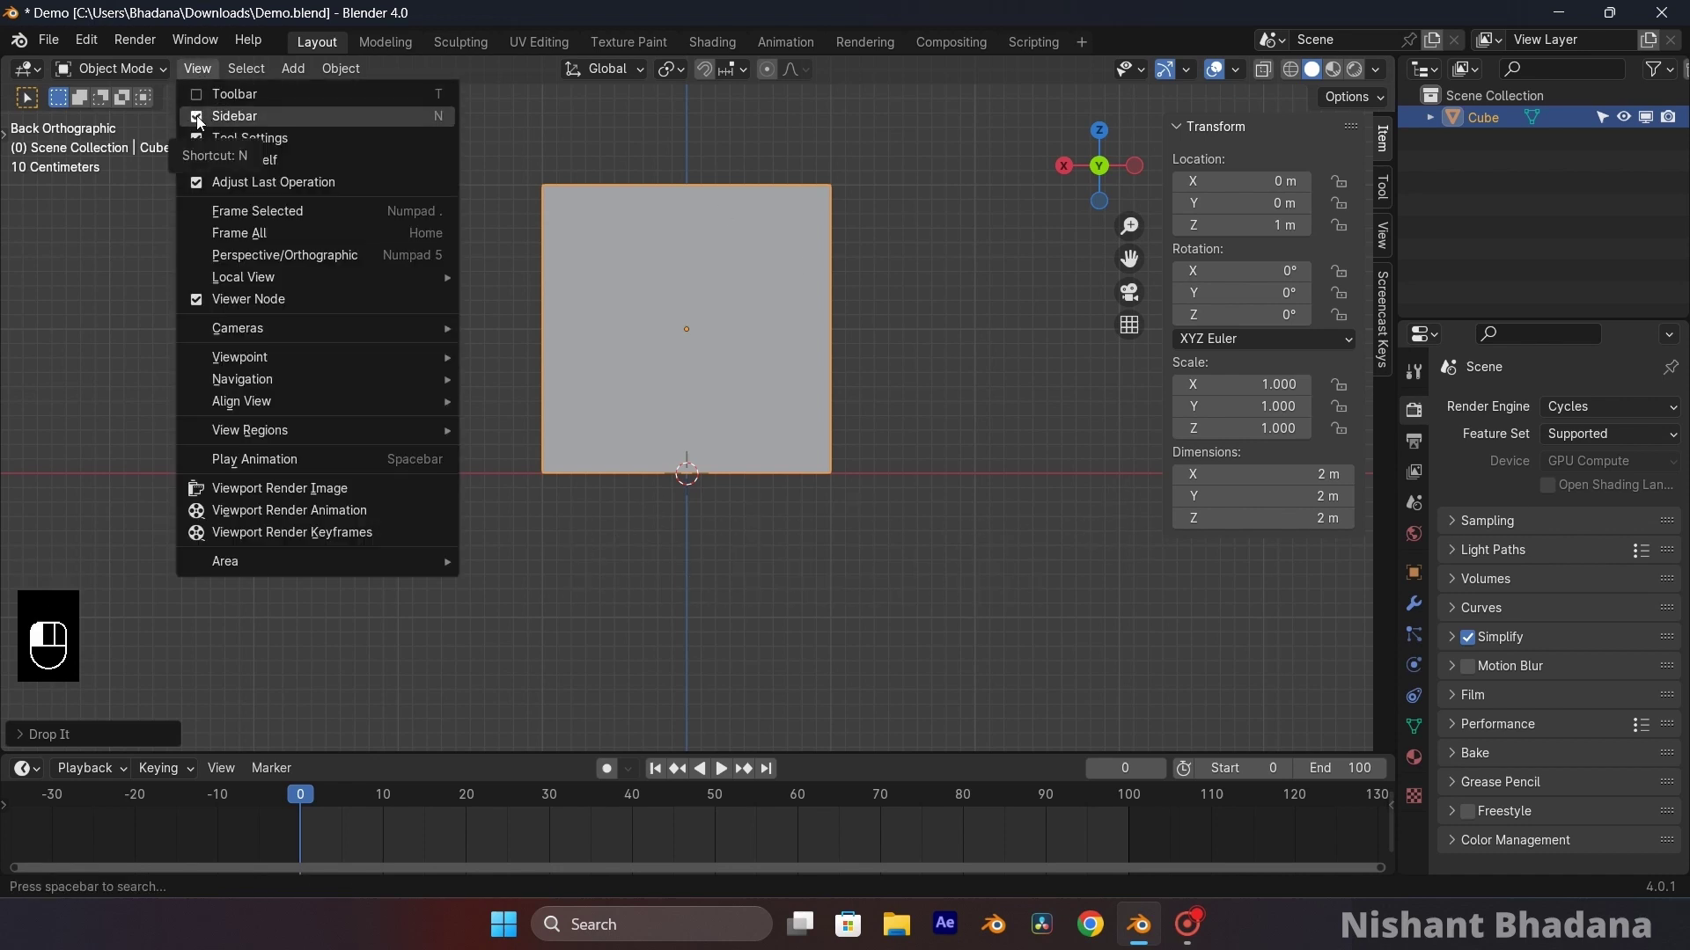
{"action": "left_click", "coordinate": [200, 94]}
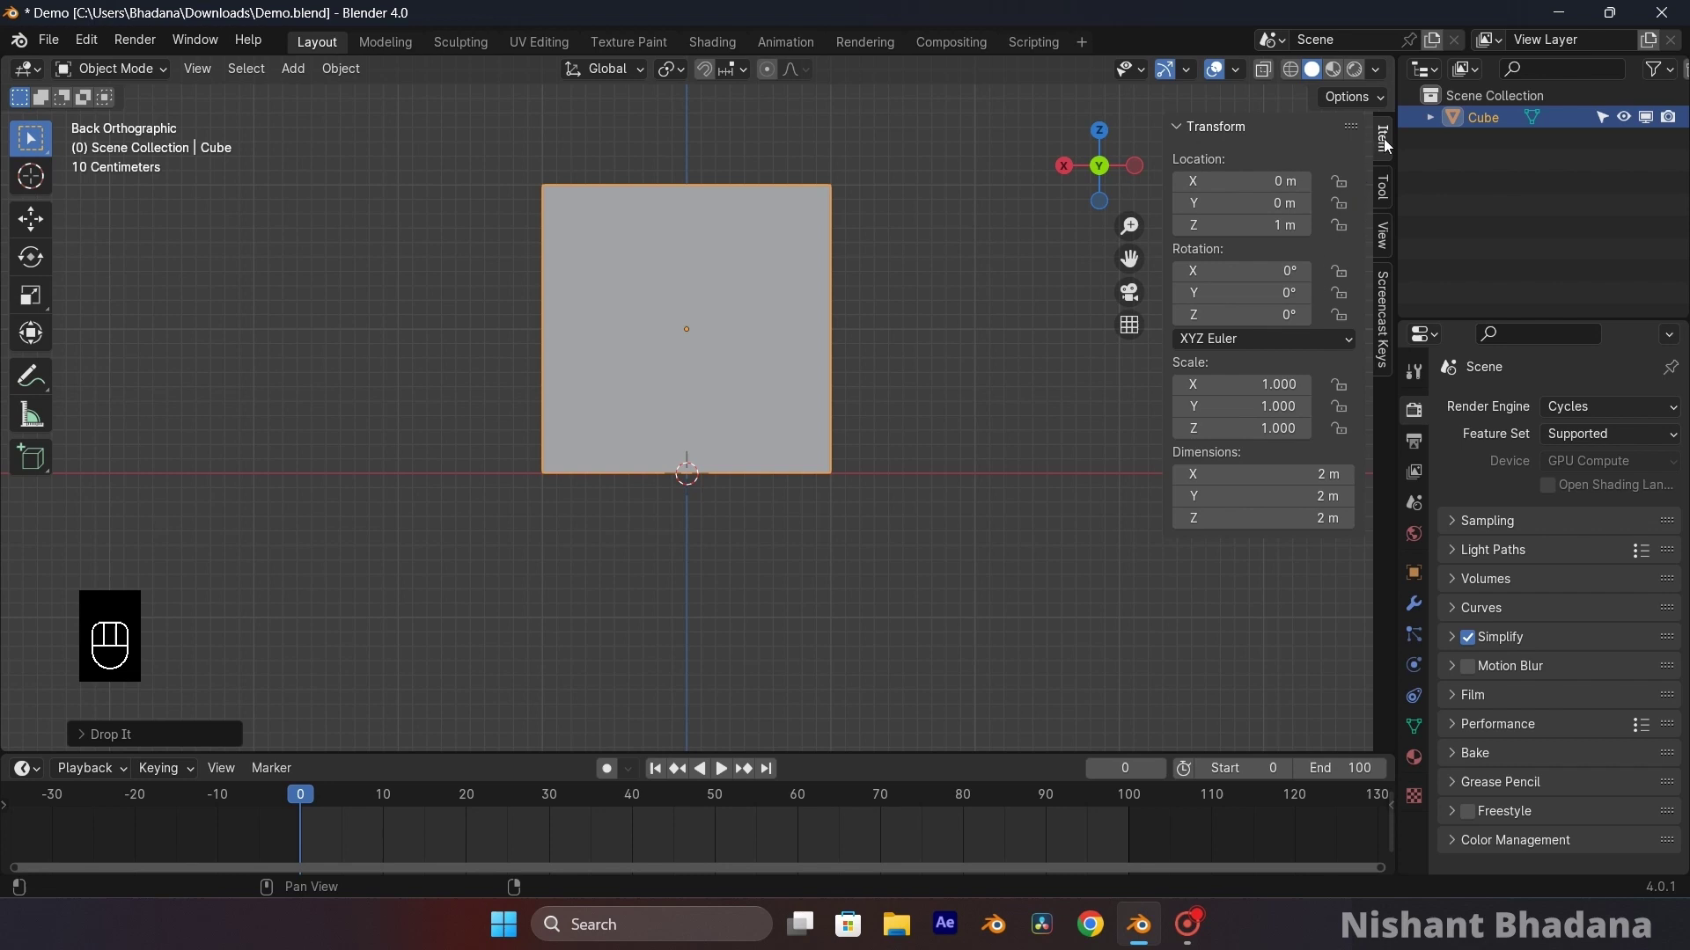
- Examine the sidebar's Tool, View, Item and Screencast Keys settings and the cube's transform in the object properties
{"action": "left_click", "coordinate": [1383, 187]}
{"action": "left_click", "coordinate": [1382, 239]}
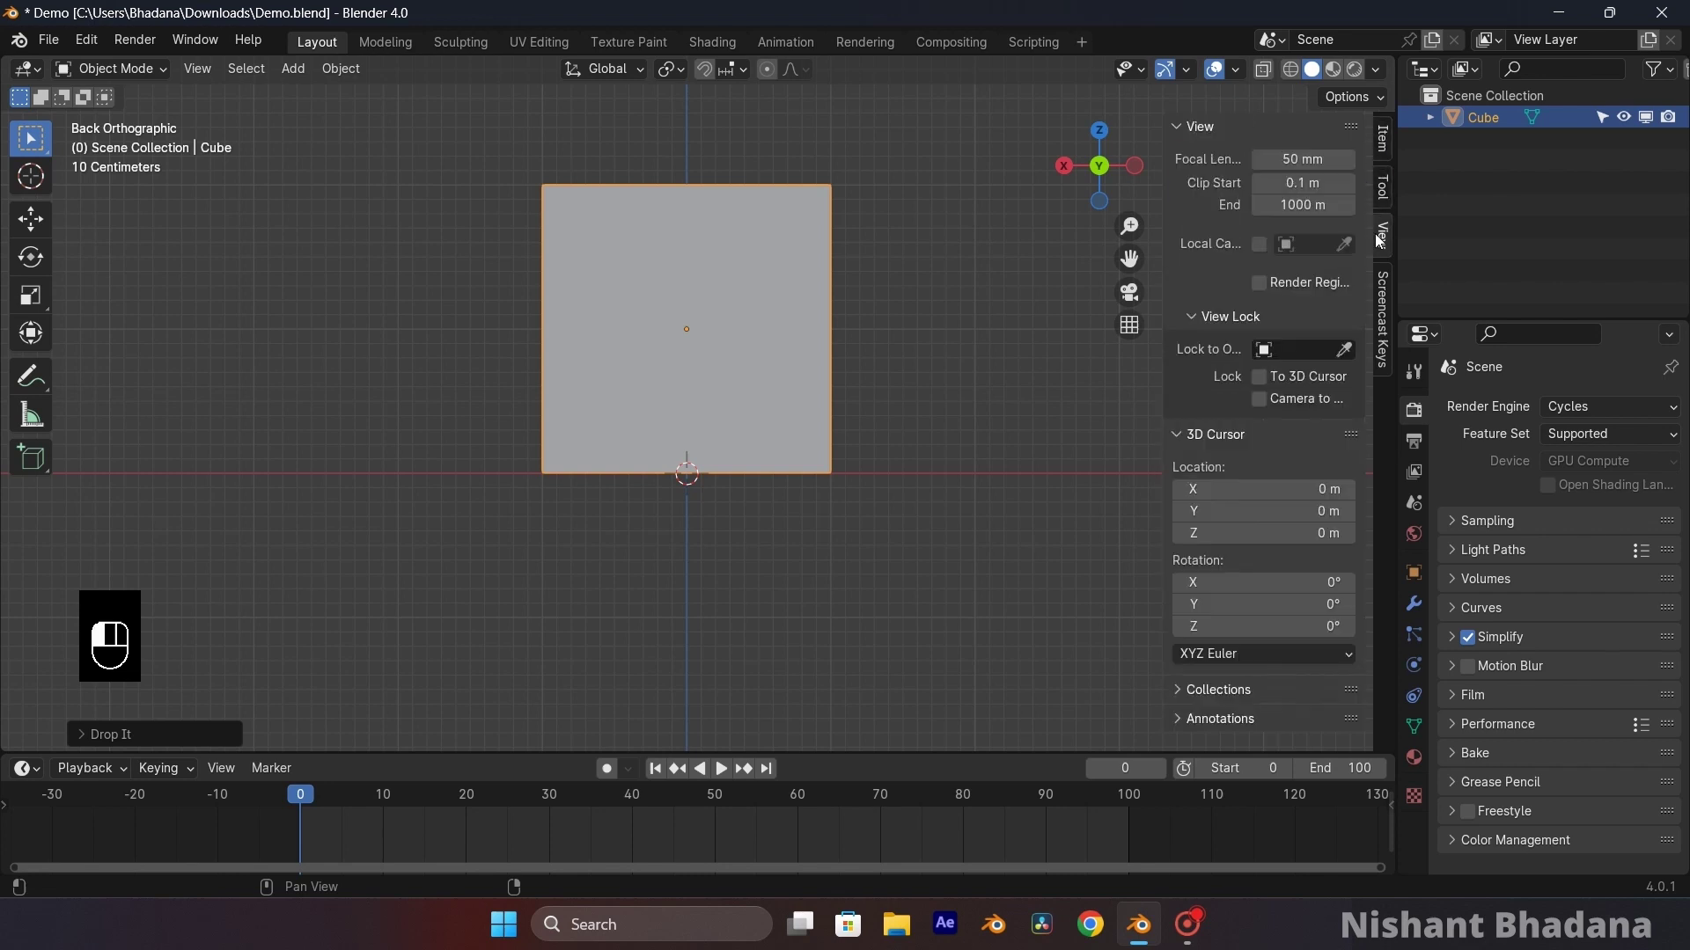
{"action": "left_click", "coordinate": [1386, 193]}
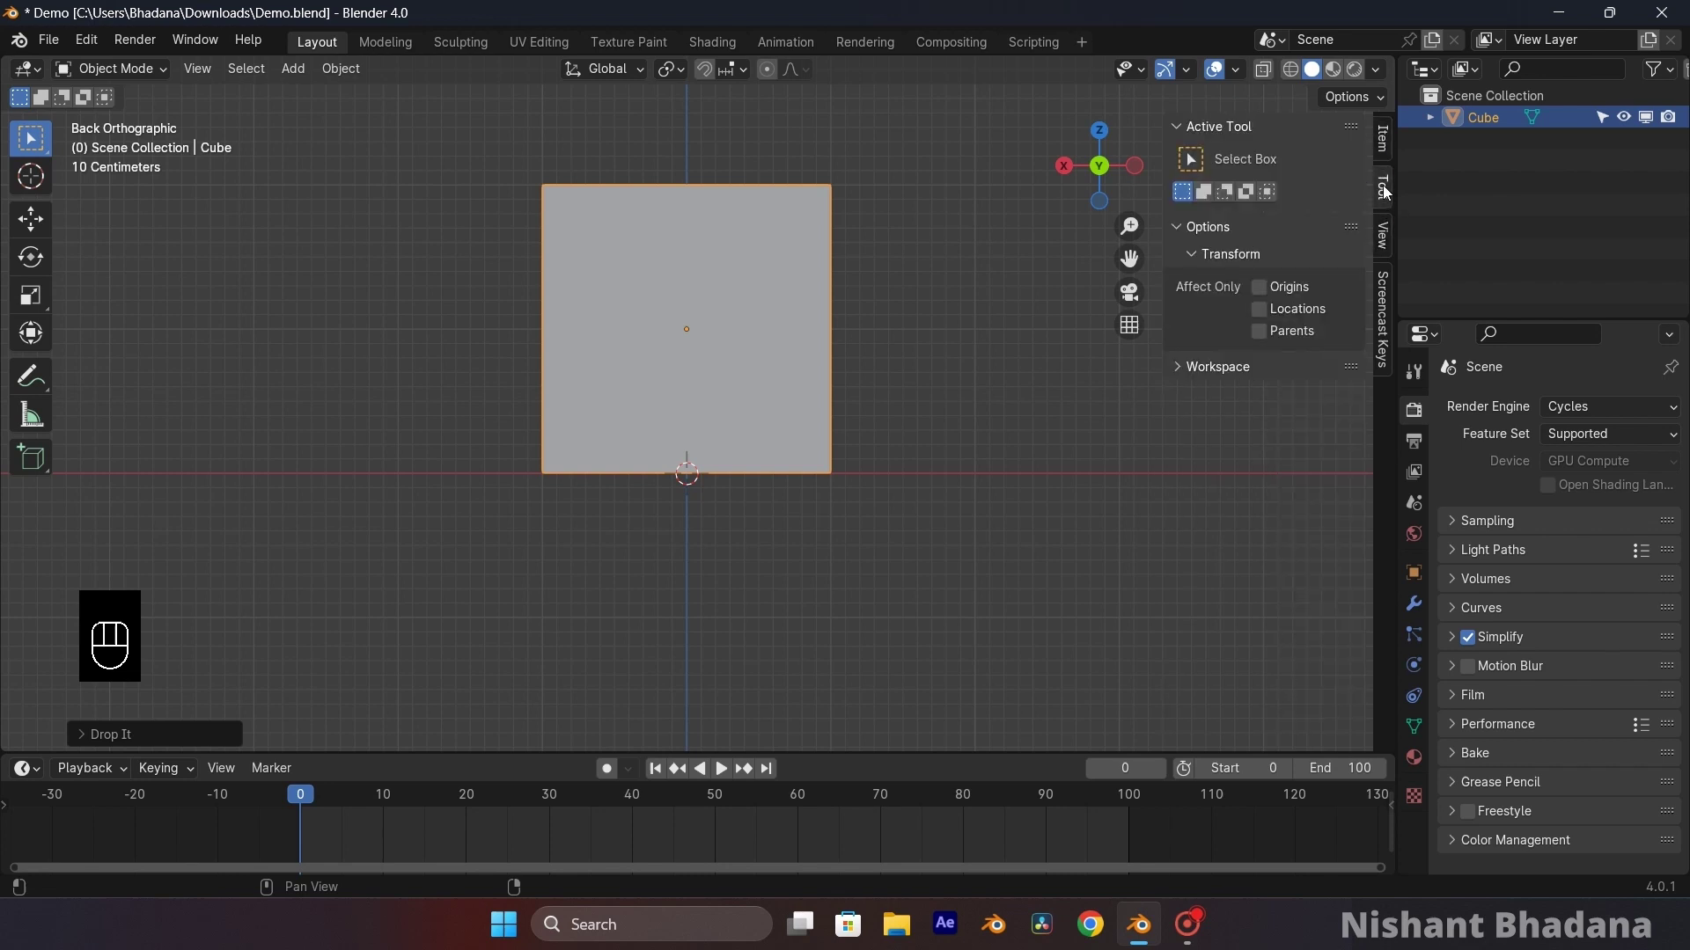
{"action": "left_click", "coordinate": [1382, 139]}
{"action": "left_click", "coordinate": [1384, 188]}
{"action": "left_click", "coordinate": [1383, 235]}
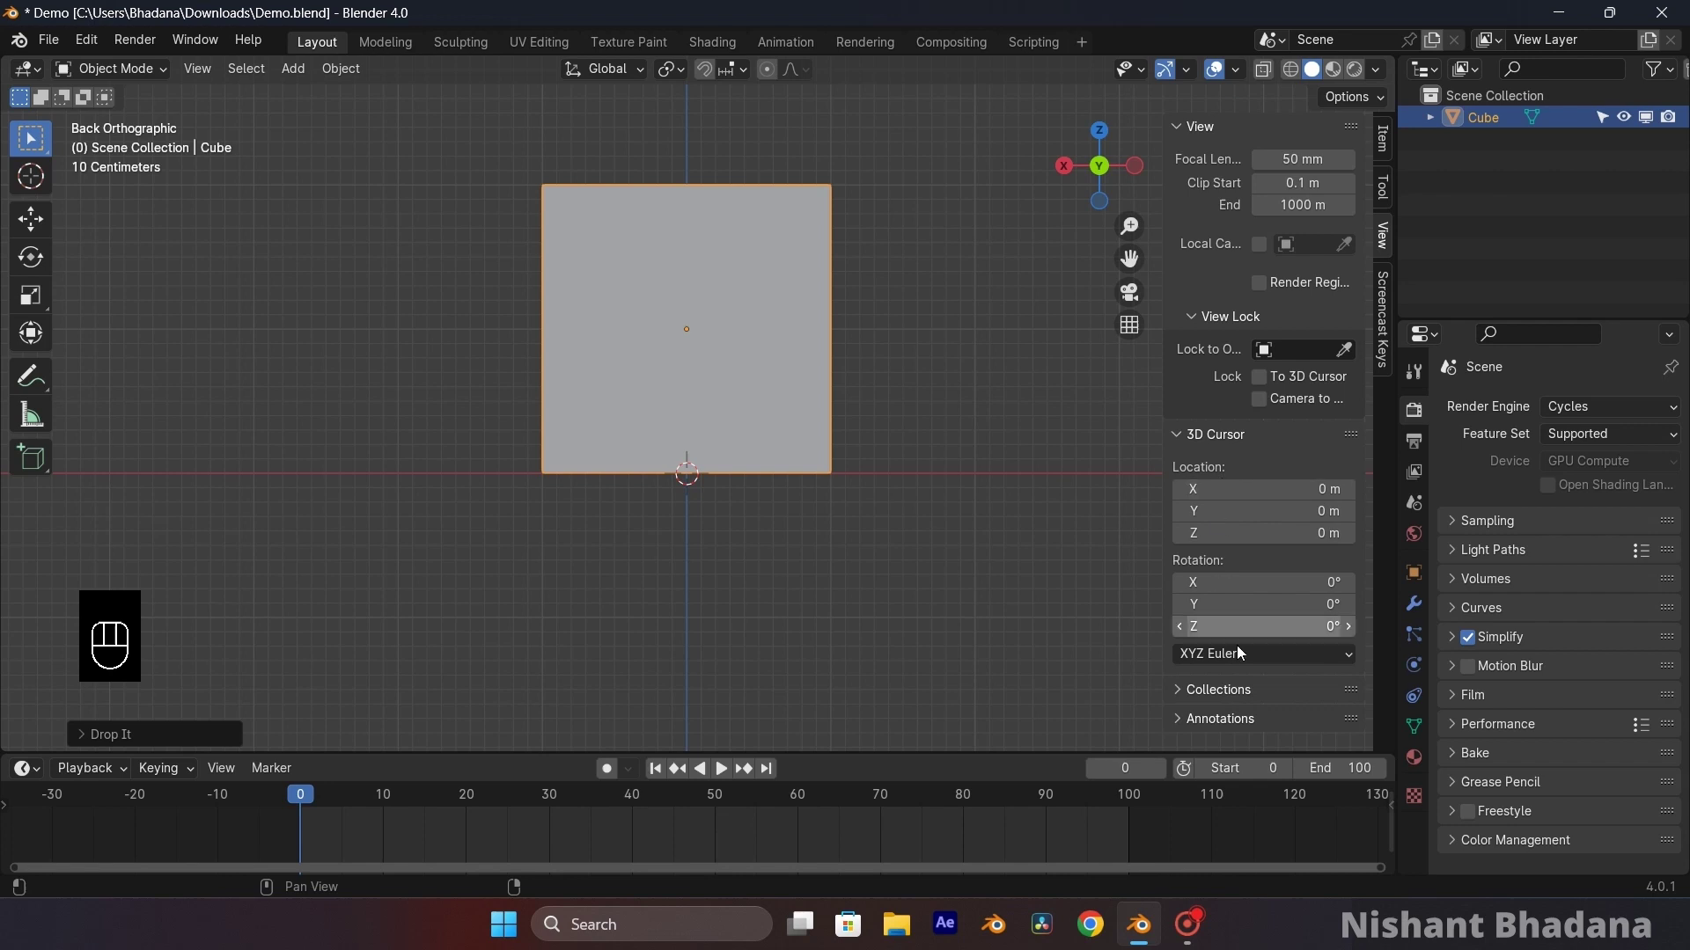
{"action": "left_click", "coordinate": [1383, 139]}
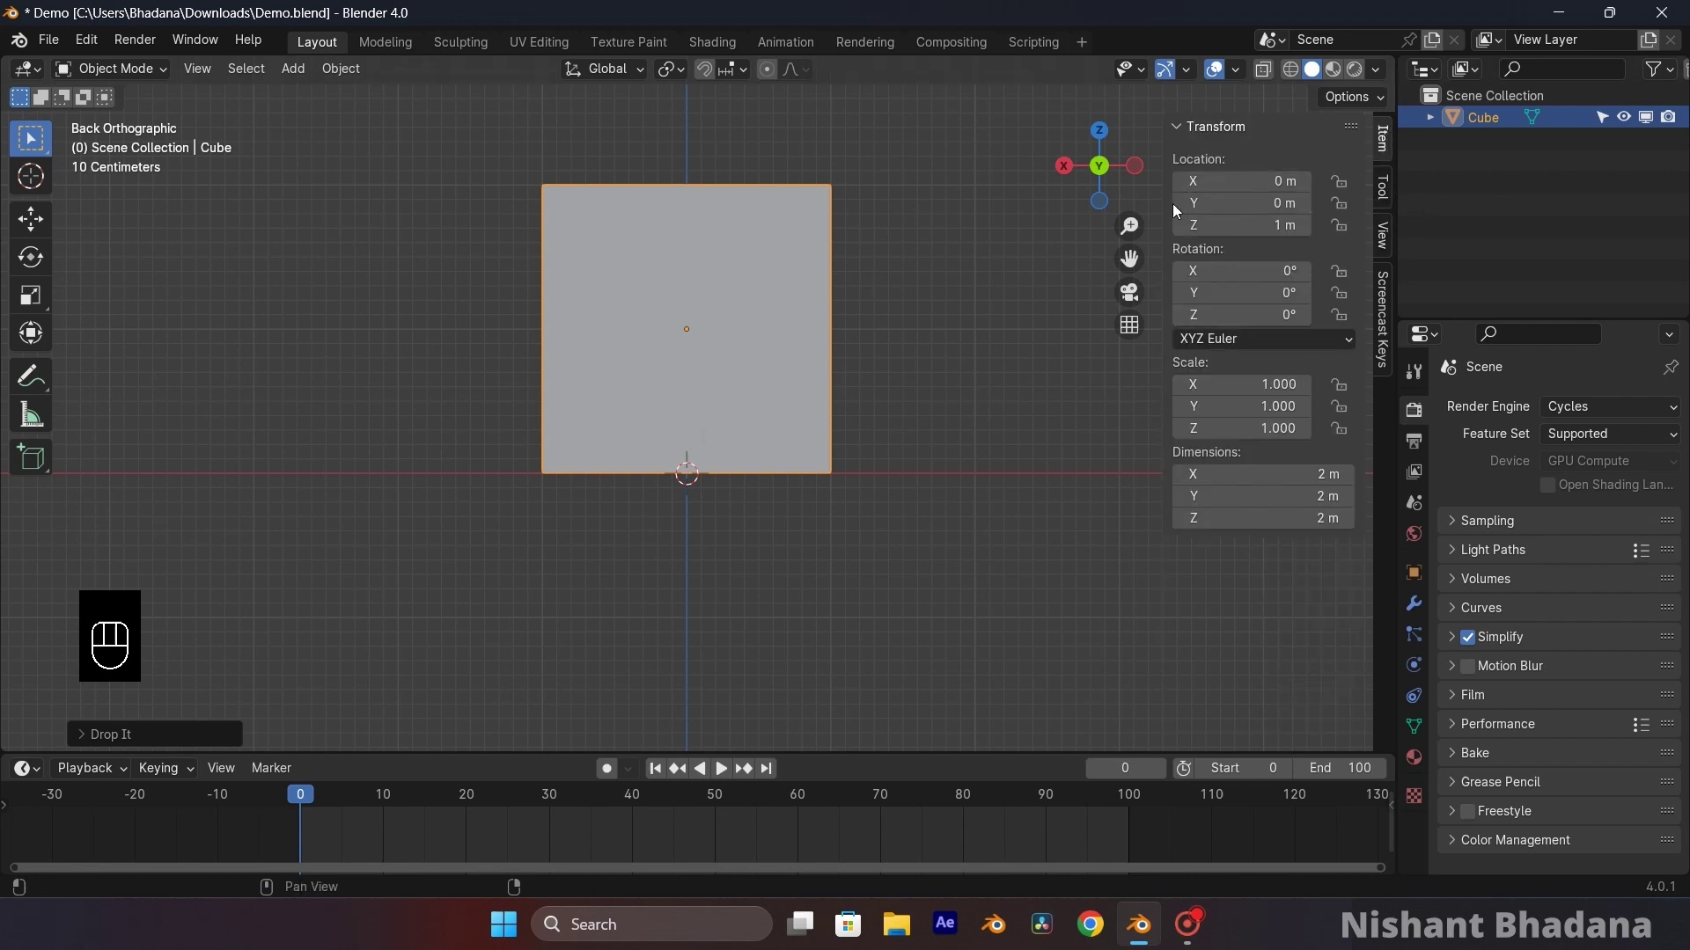
{"action": "left_click", "coordinate": [1416, 573]}
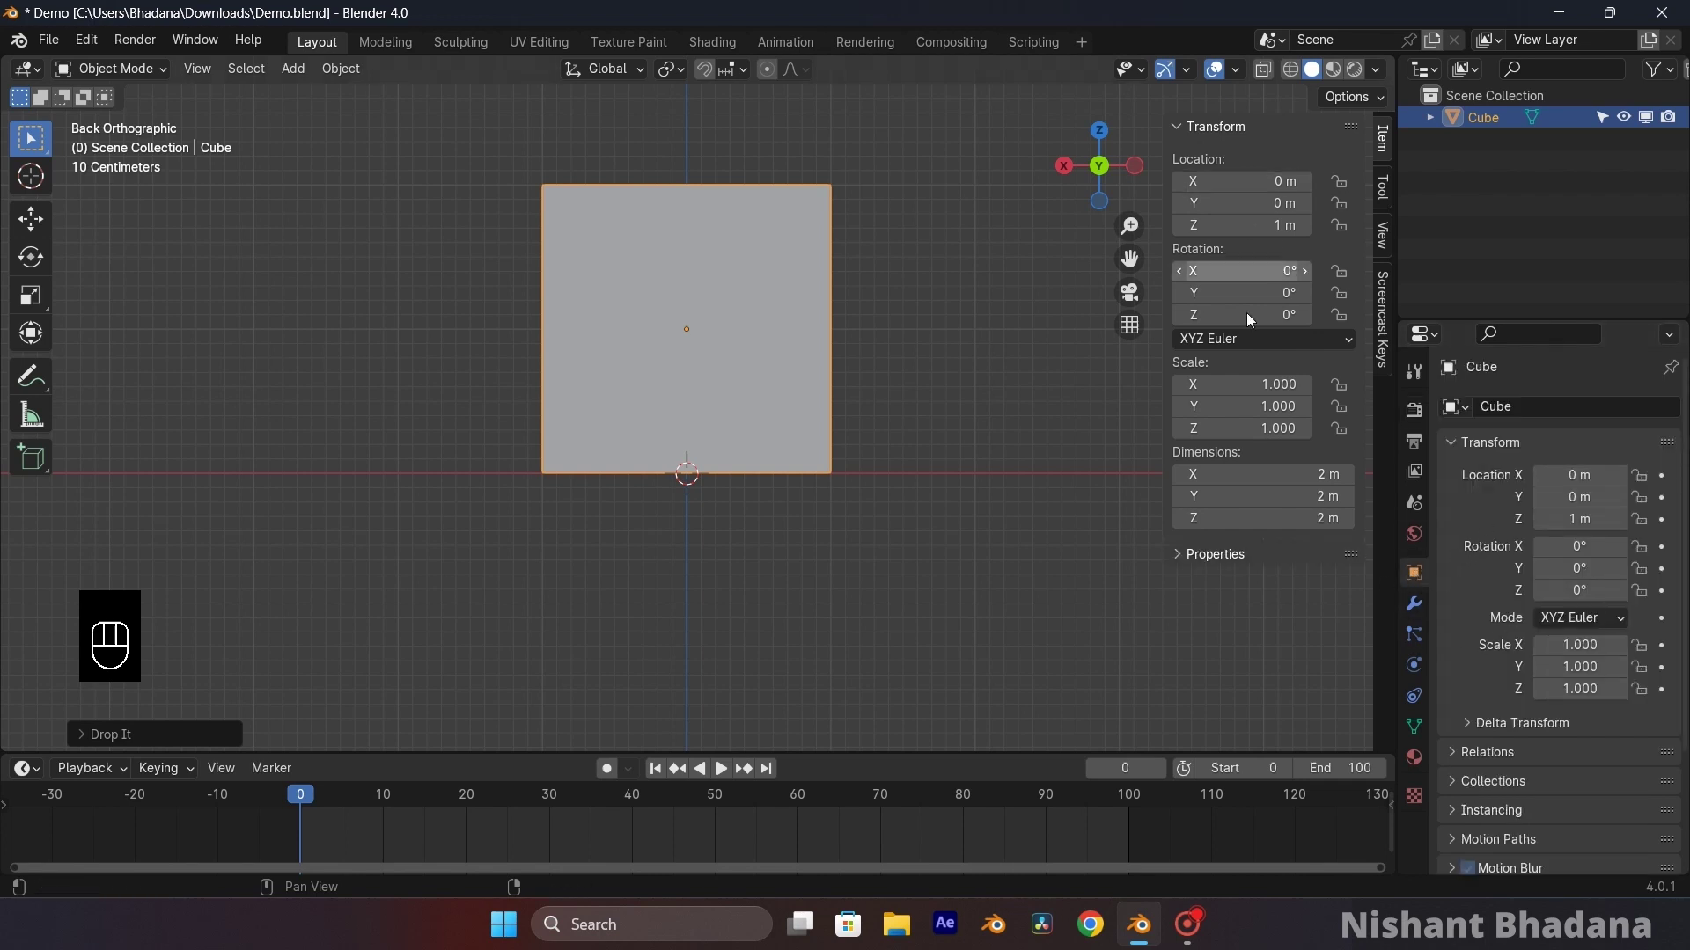
{"action": "left_click", "coordinate": [1382, 316]}
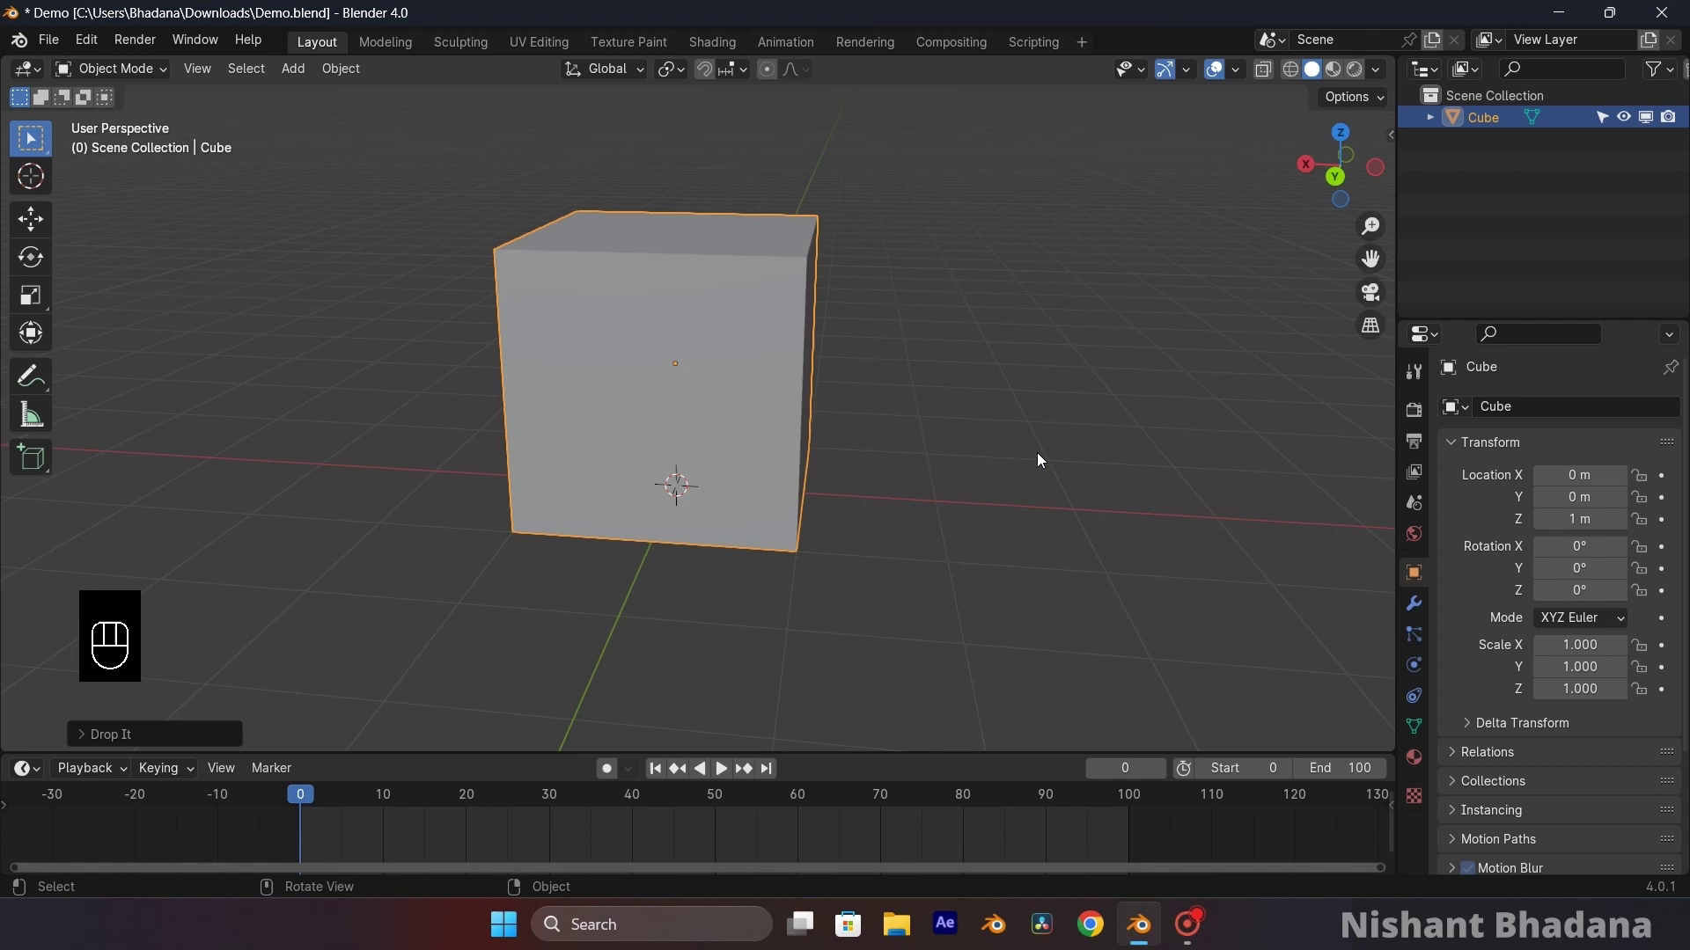
- Review the available interaction modes with nothing selected, select the cube and switch it to Edit Mode
{"action": "left_click", "coordinate": [1037, 453]}
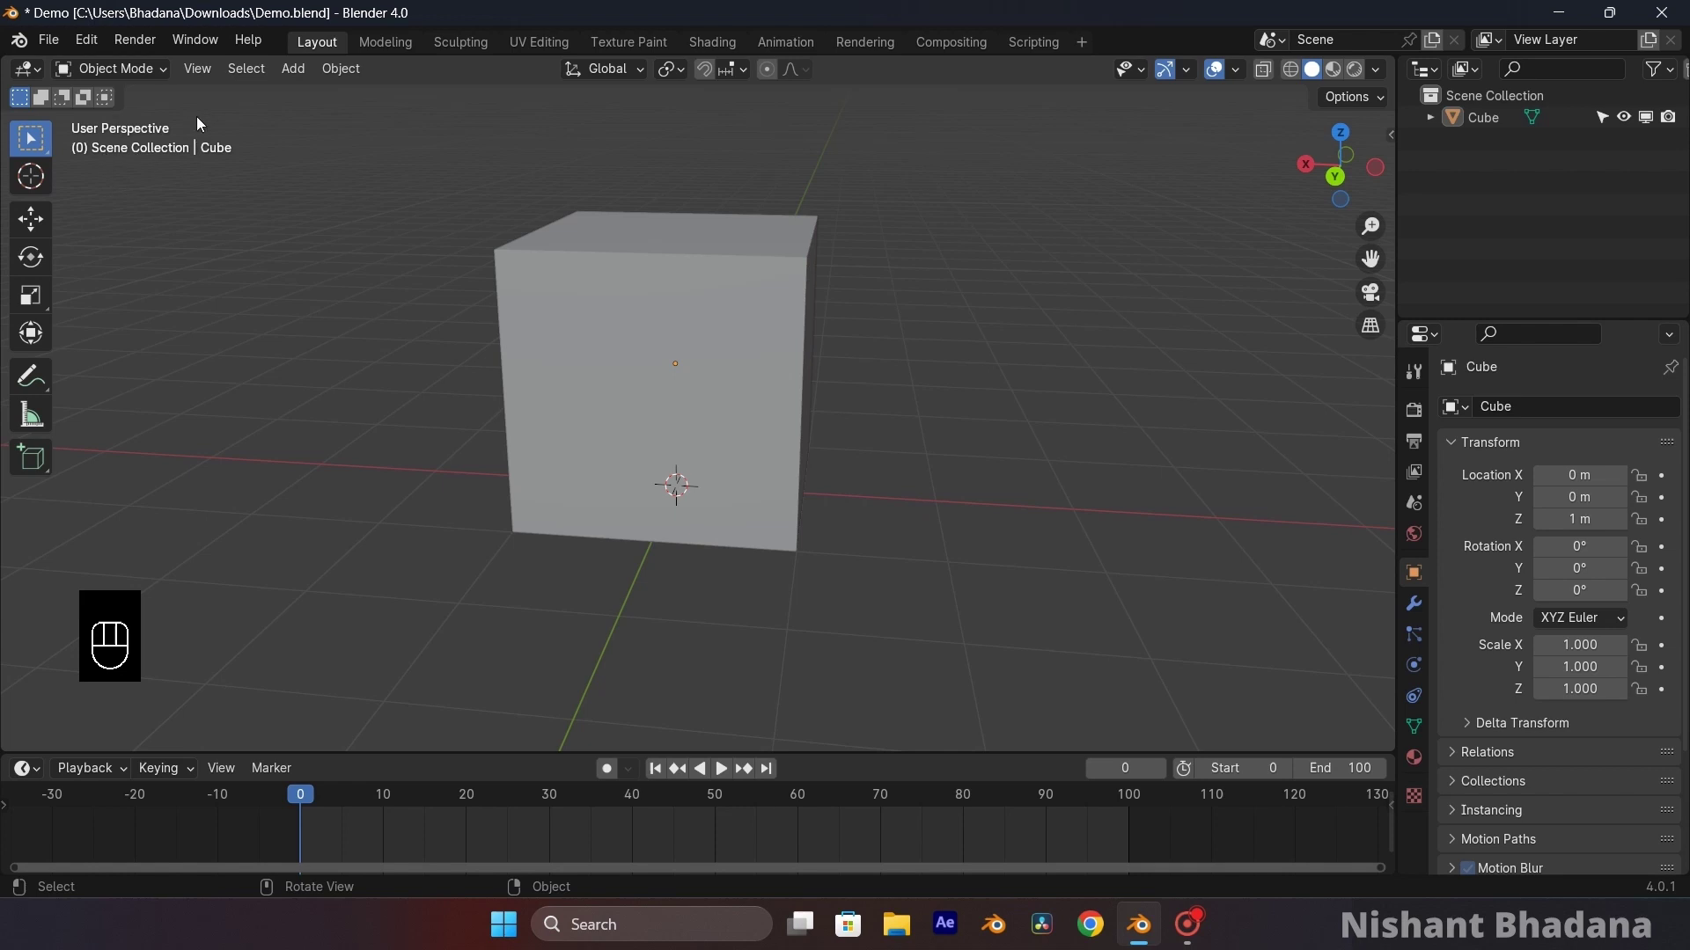
{"action": "left_click", "coordinate": [134, 71]}
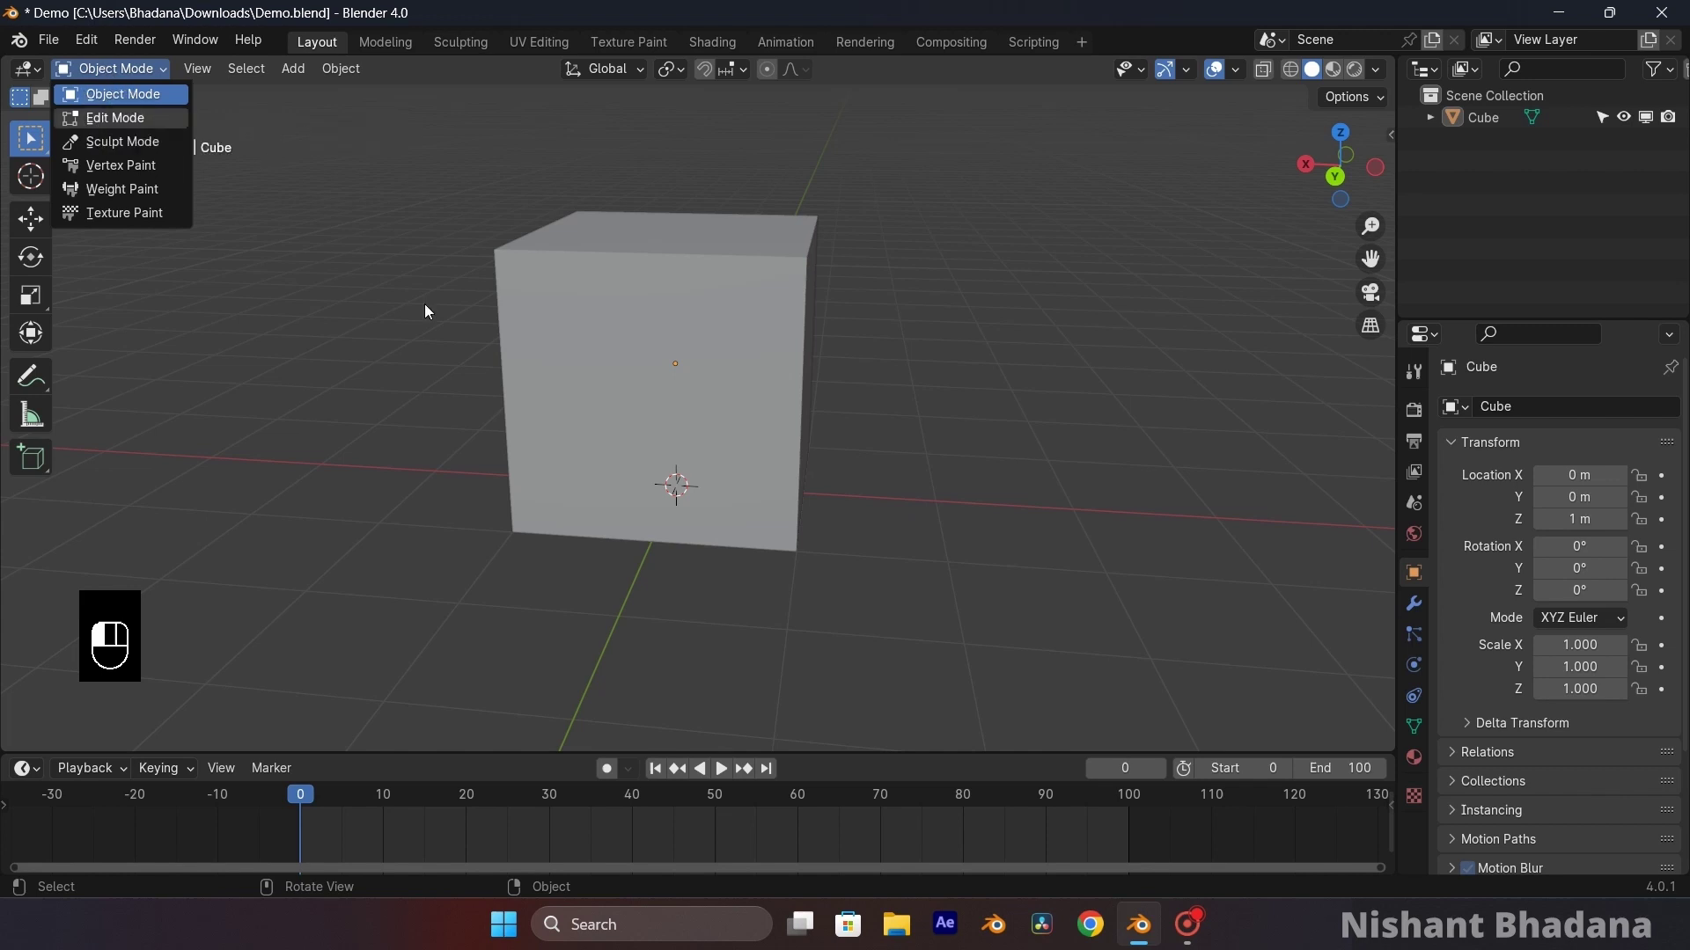
{"action": "scroll", "coordinate": [633, 273], "scroll_direction": "down", "scroll_amount": 3}
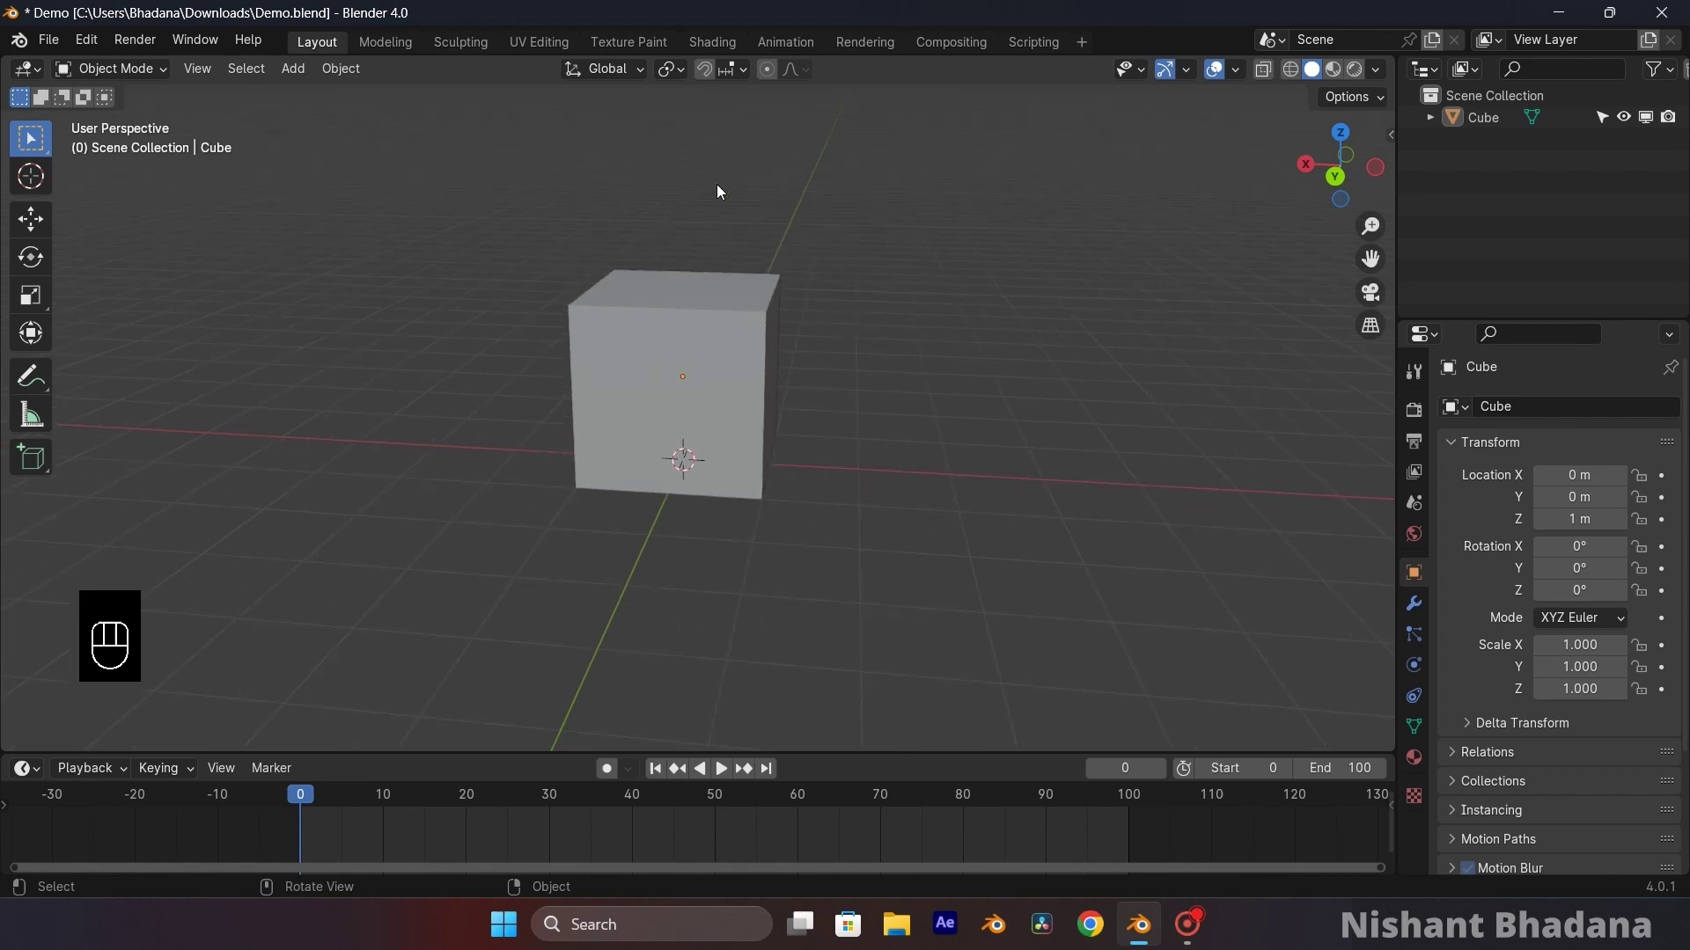
{"action": "left_click", "coordinate": [738, 327]}
{"action": "middle_click_drag", "start_coordinate": [738, 328], "coordinate": [435, 267]}
{"action": "left_click", "coordinate": [117, 69]}
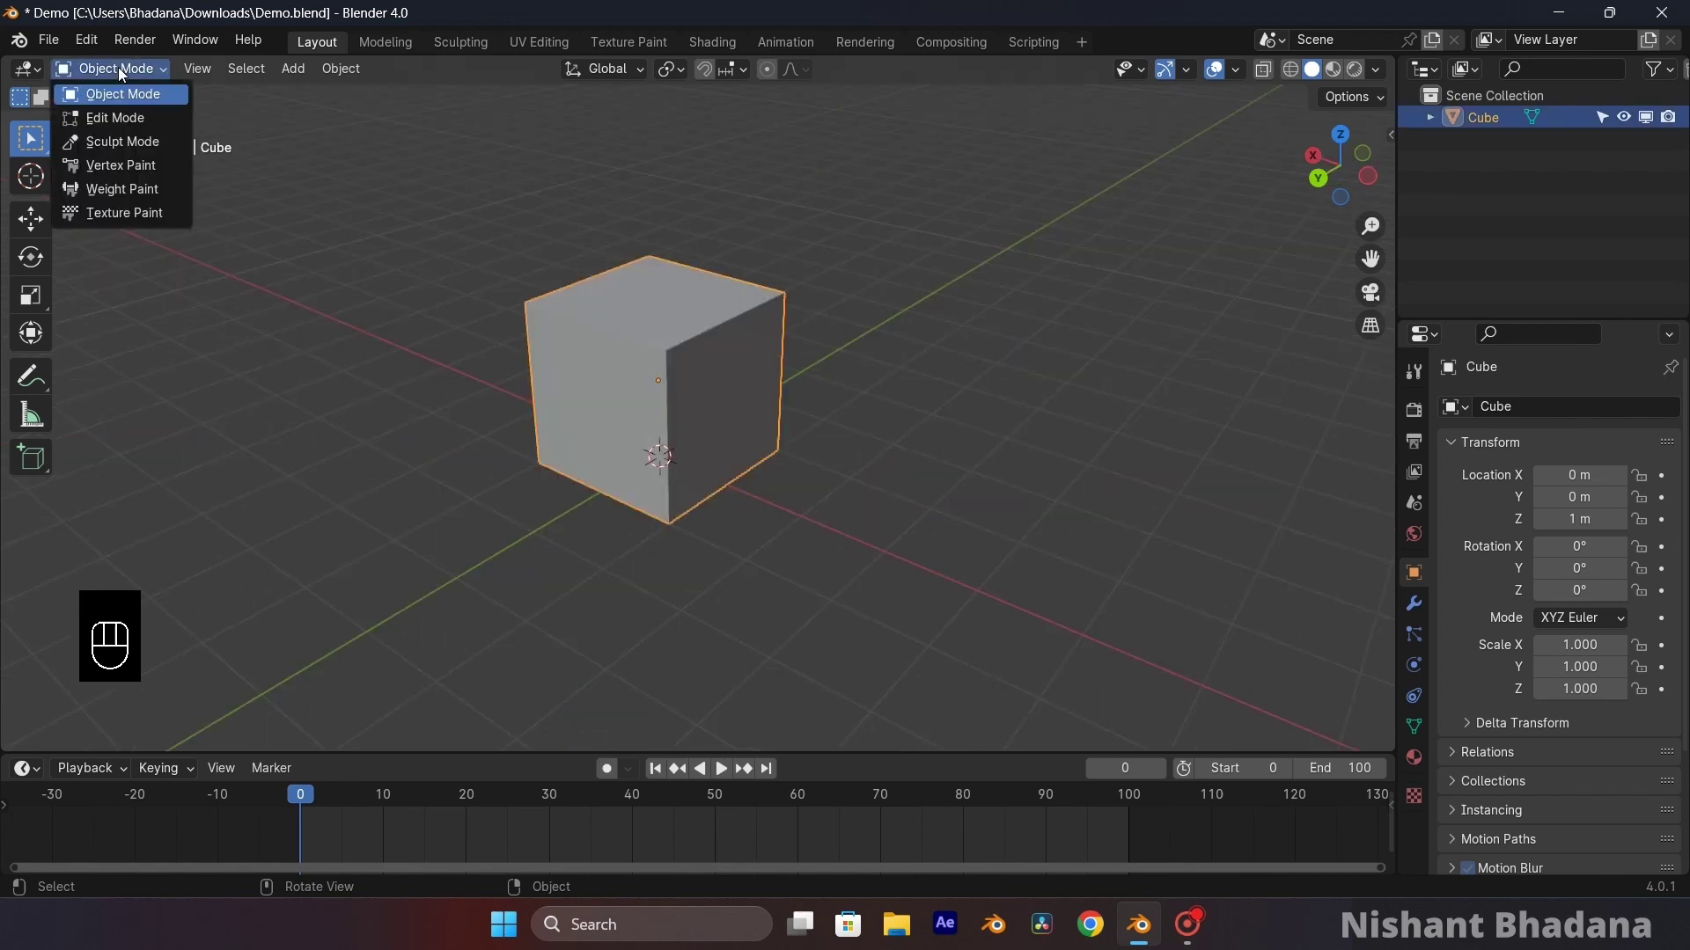
{"action": "left_click", "coordinate": [97, 118]}
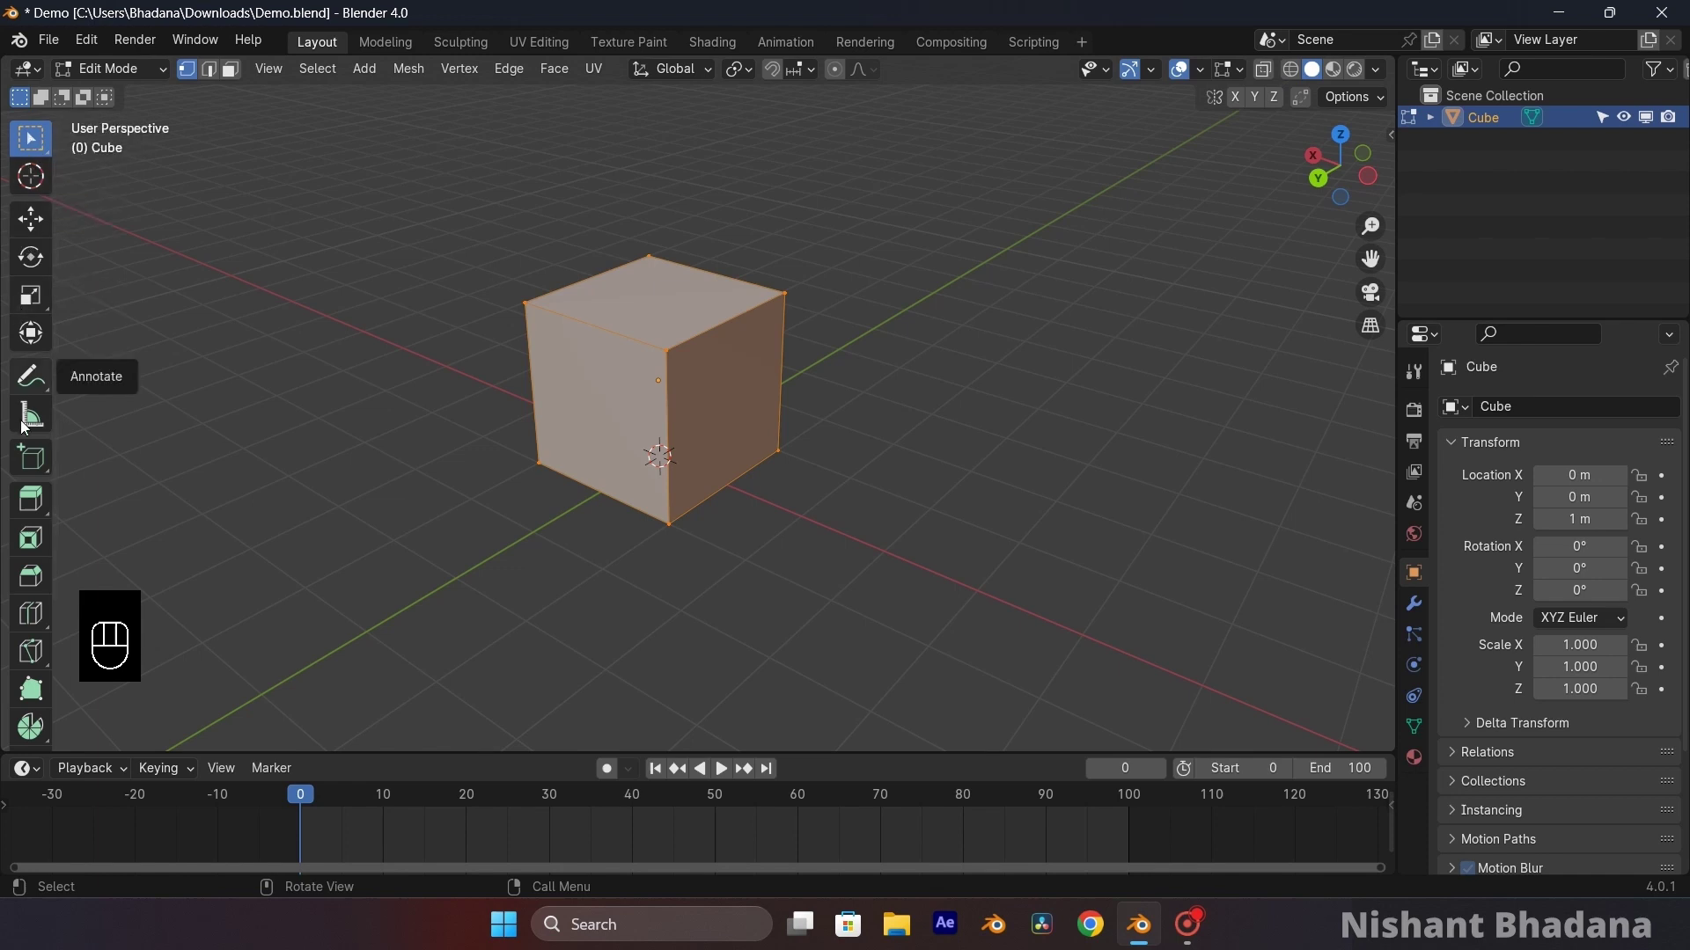
- Pick individual upper corner vertices of the cube one after another in vertex select mode
{"action": "scroll", "coordinate": [31, 423], "scroll_direction": "down", "scroll_amount": 5}
{"action": "left_click", "coordinate": [504, 356]}
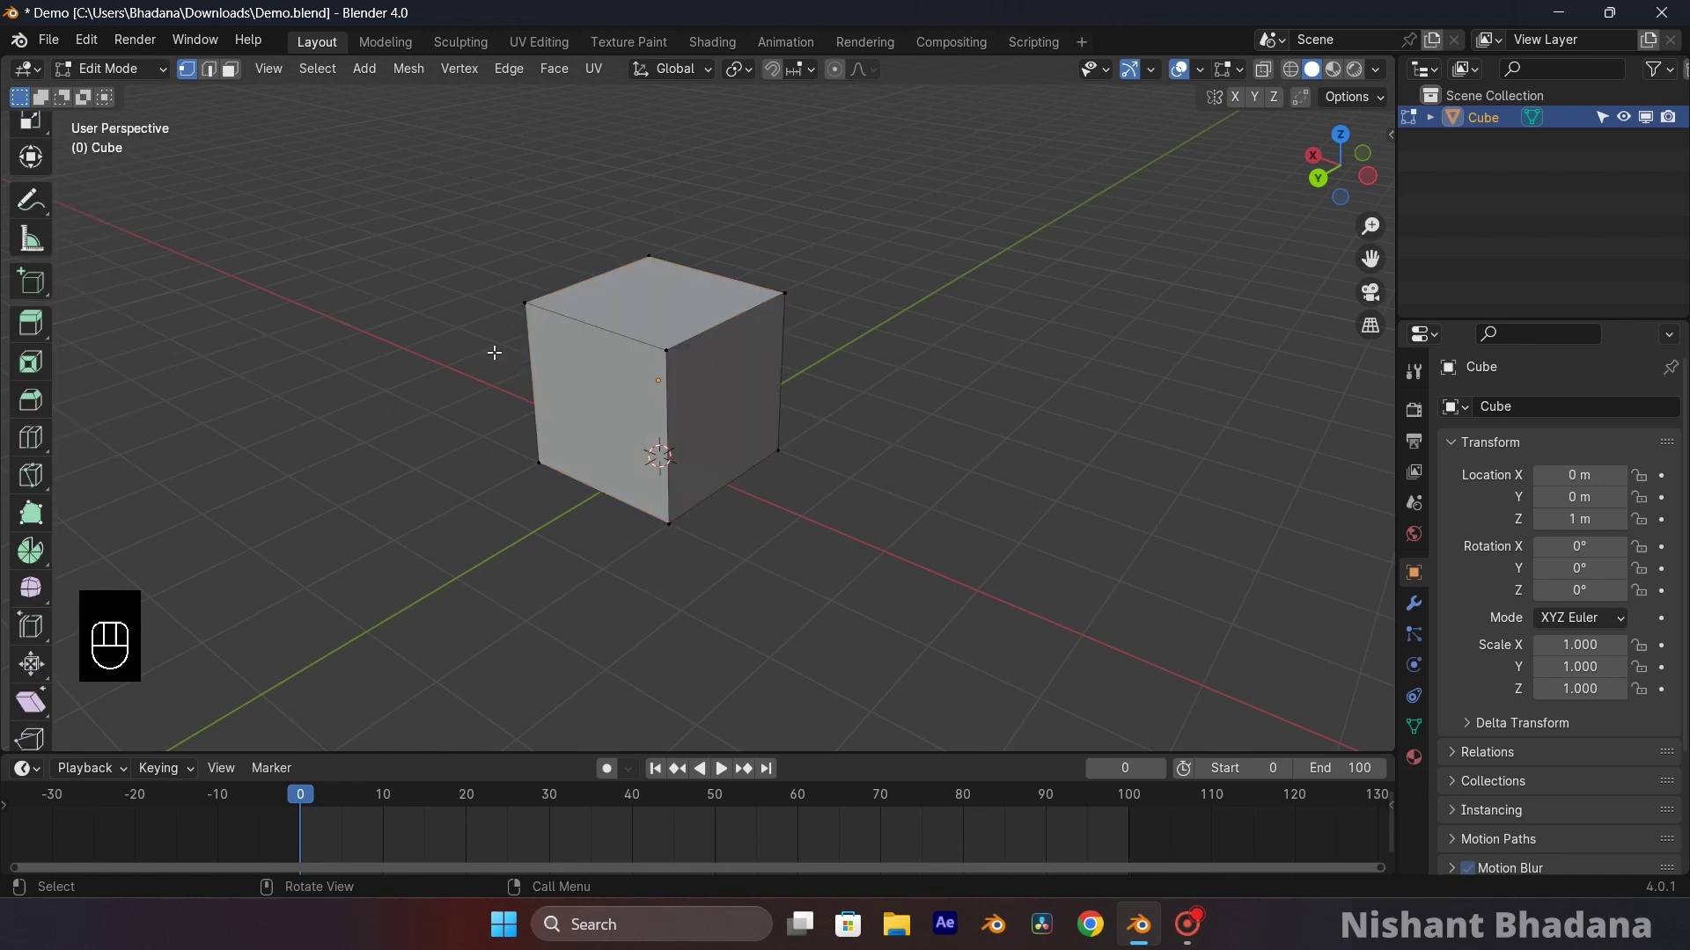
{"action": "scroll", "coordinate": [404, 348], "scroll_direction": "up", "scroll_amount": 2}
{"action": "middle_click_drag", "start_coordinate": [416, 352], "coordinate": [482, 383], "text": "shift"}
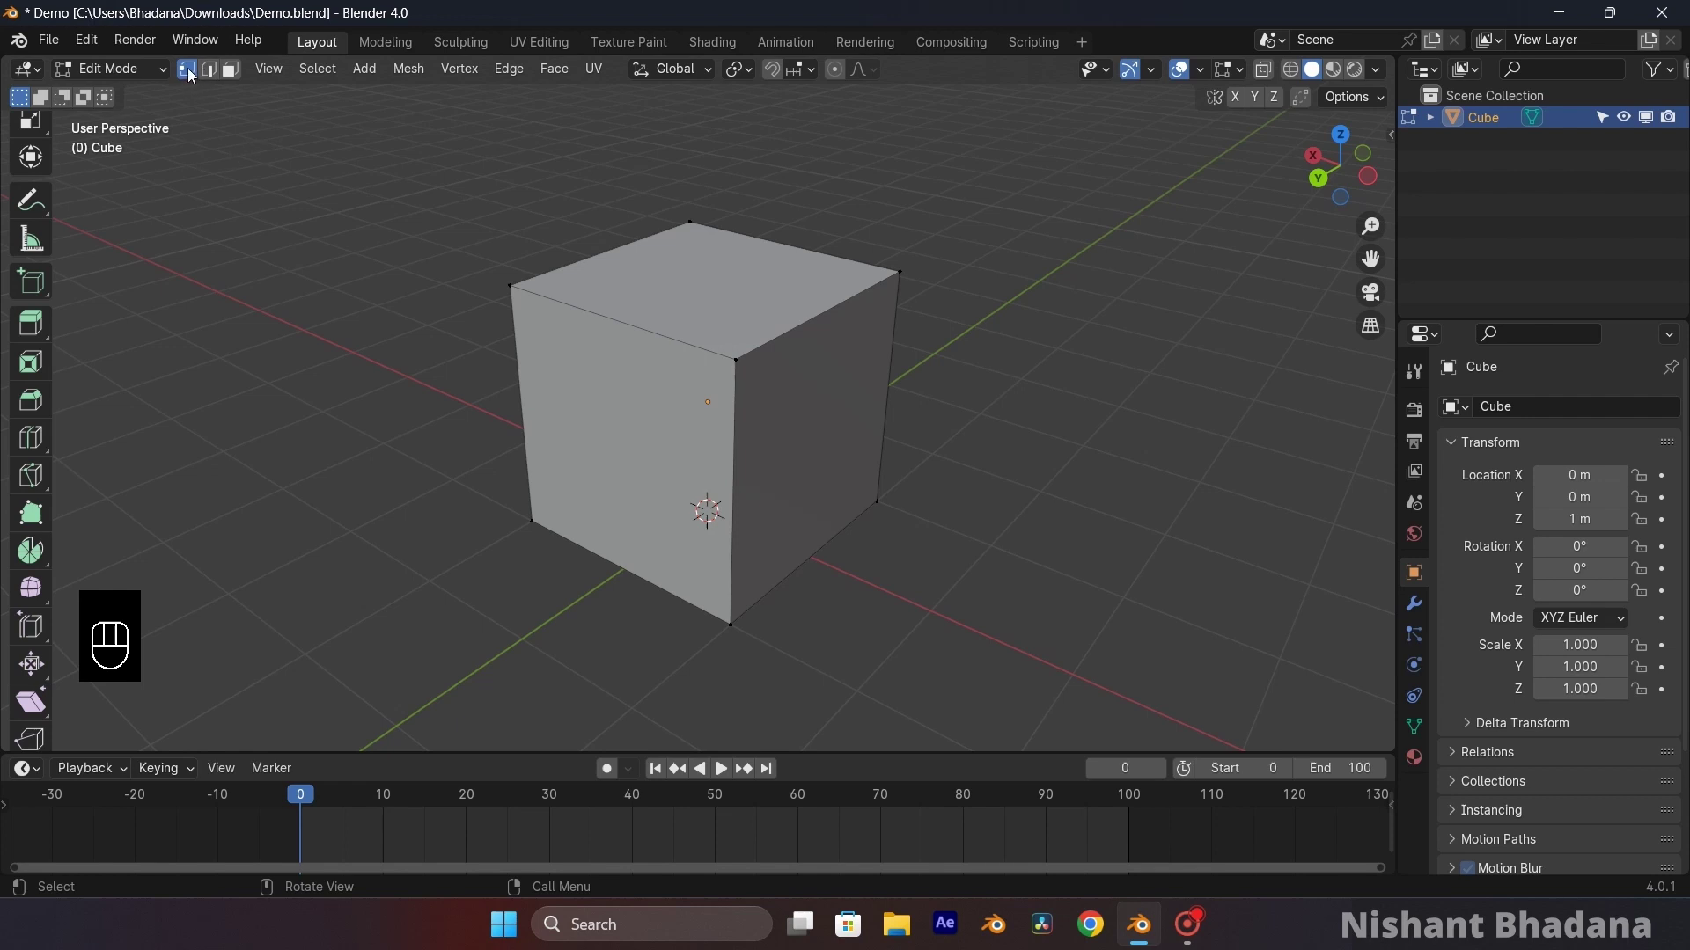
{"action": "left_click_drag", "start_coordinate": [747, 333], "coordinate": [749, 332]}
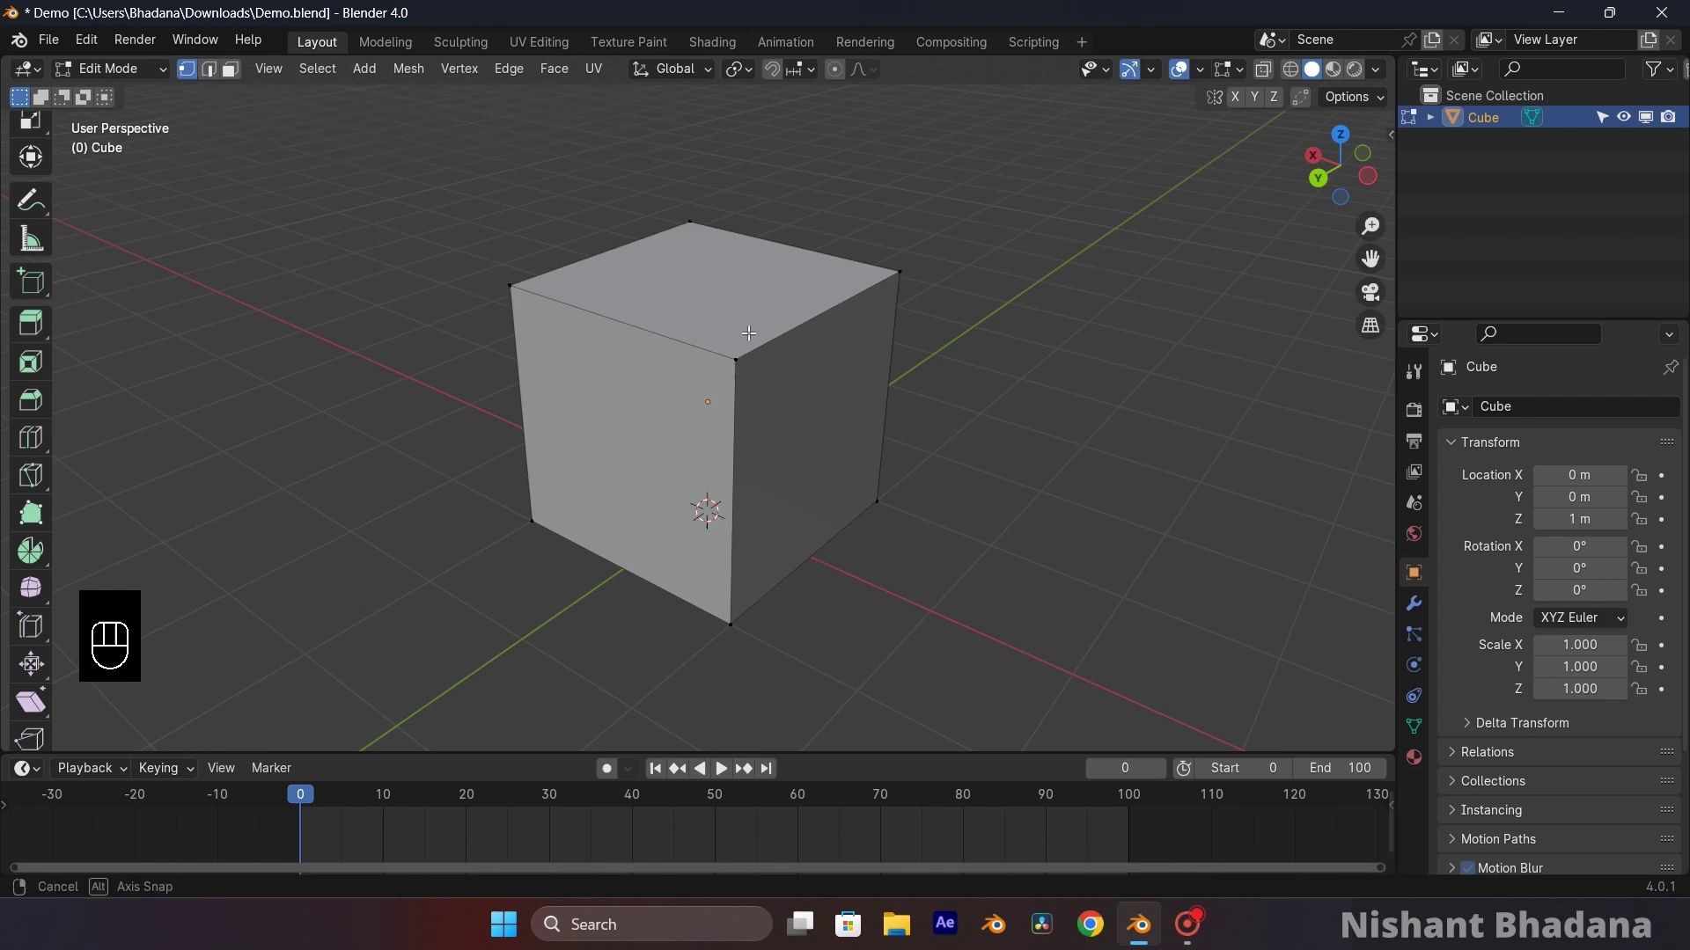
{"action": "middle_click_drag", "start_coordinate": [749, 333], "coordinate": [744, 333]}
{"action": "left_click_drag", "start_coordinate": [541, 312], "coordinate": [514, 275]}
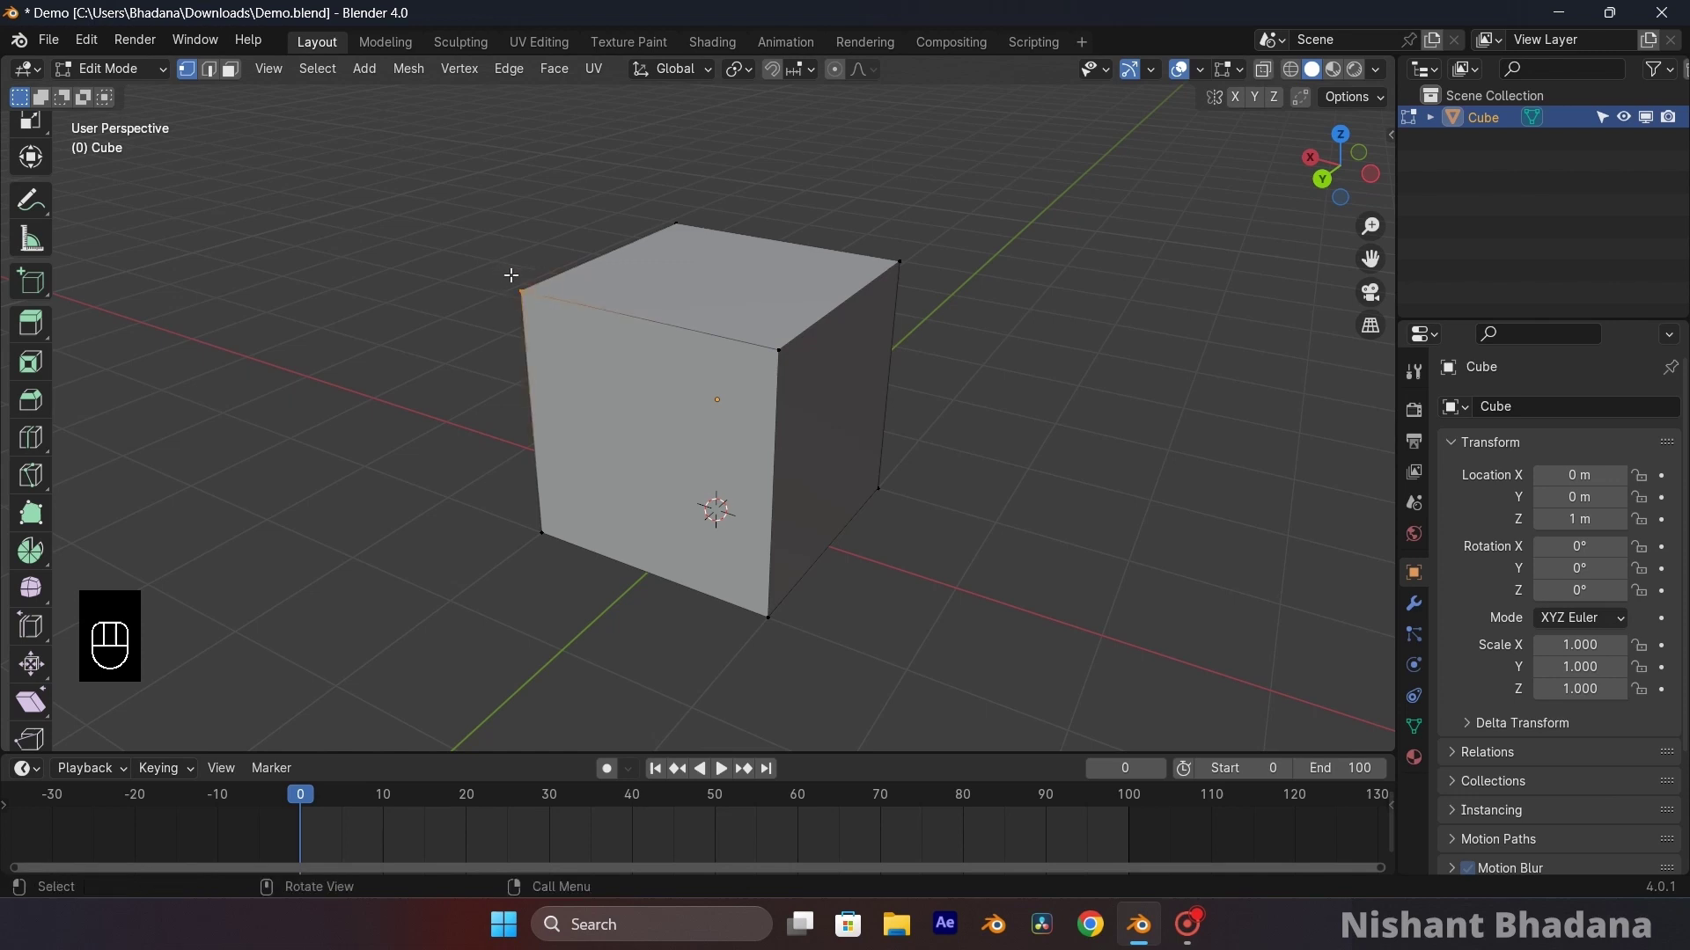
{"action": "left_click", "coordinate": [895, 250]}
{"action": "left_click_drag", "start_coordinate": [803, 382], "coordinate": [761, 340]}
- Switch to edge select mode and pick edges of the cube's top face one at a time
{"action": "left_click", "coordinate": [210, 70]}
{"action": "left_click", "coordinate": [571, 305], "text": "shift"}
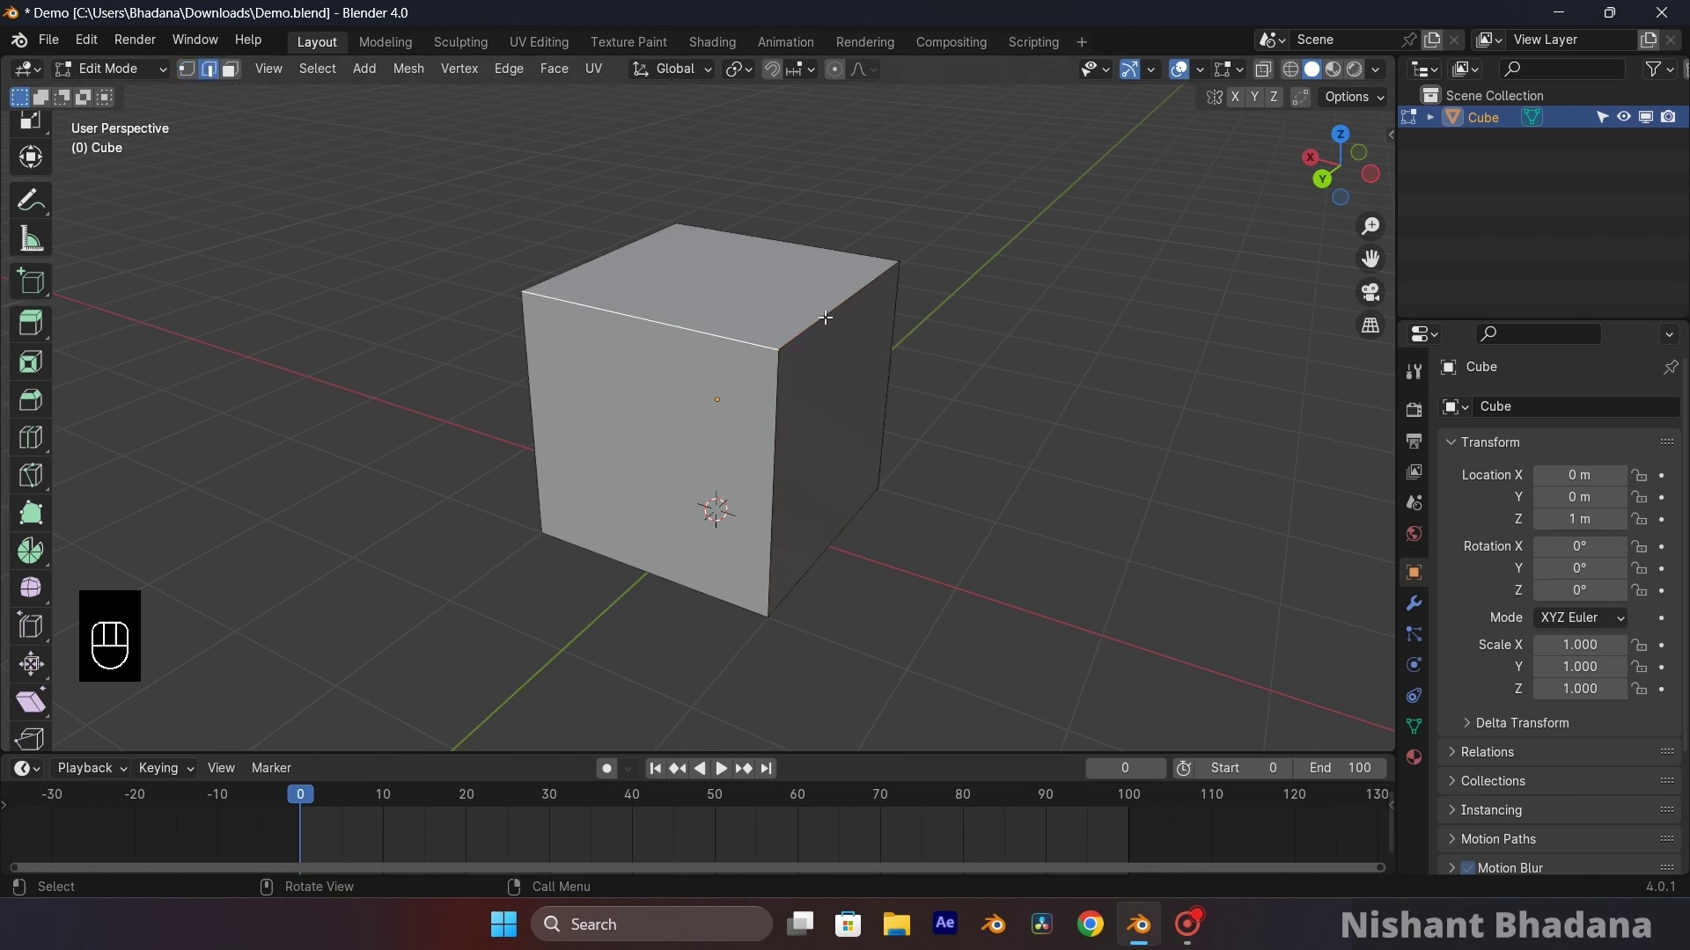
{"action": "left_click", "coordinate": [836, 314]}
{"action": "middle_click_drag", "start_coordinate": [882, 296], "coordinate": [854, 293]}
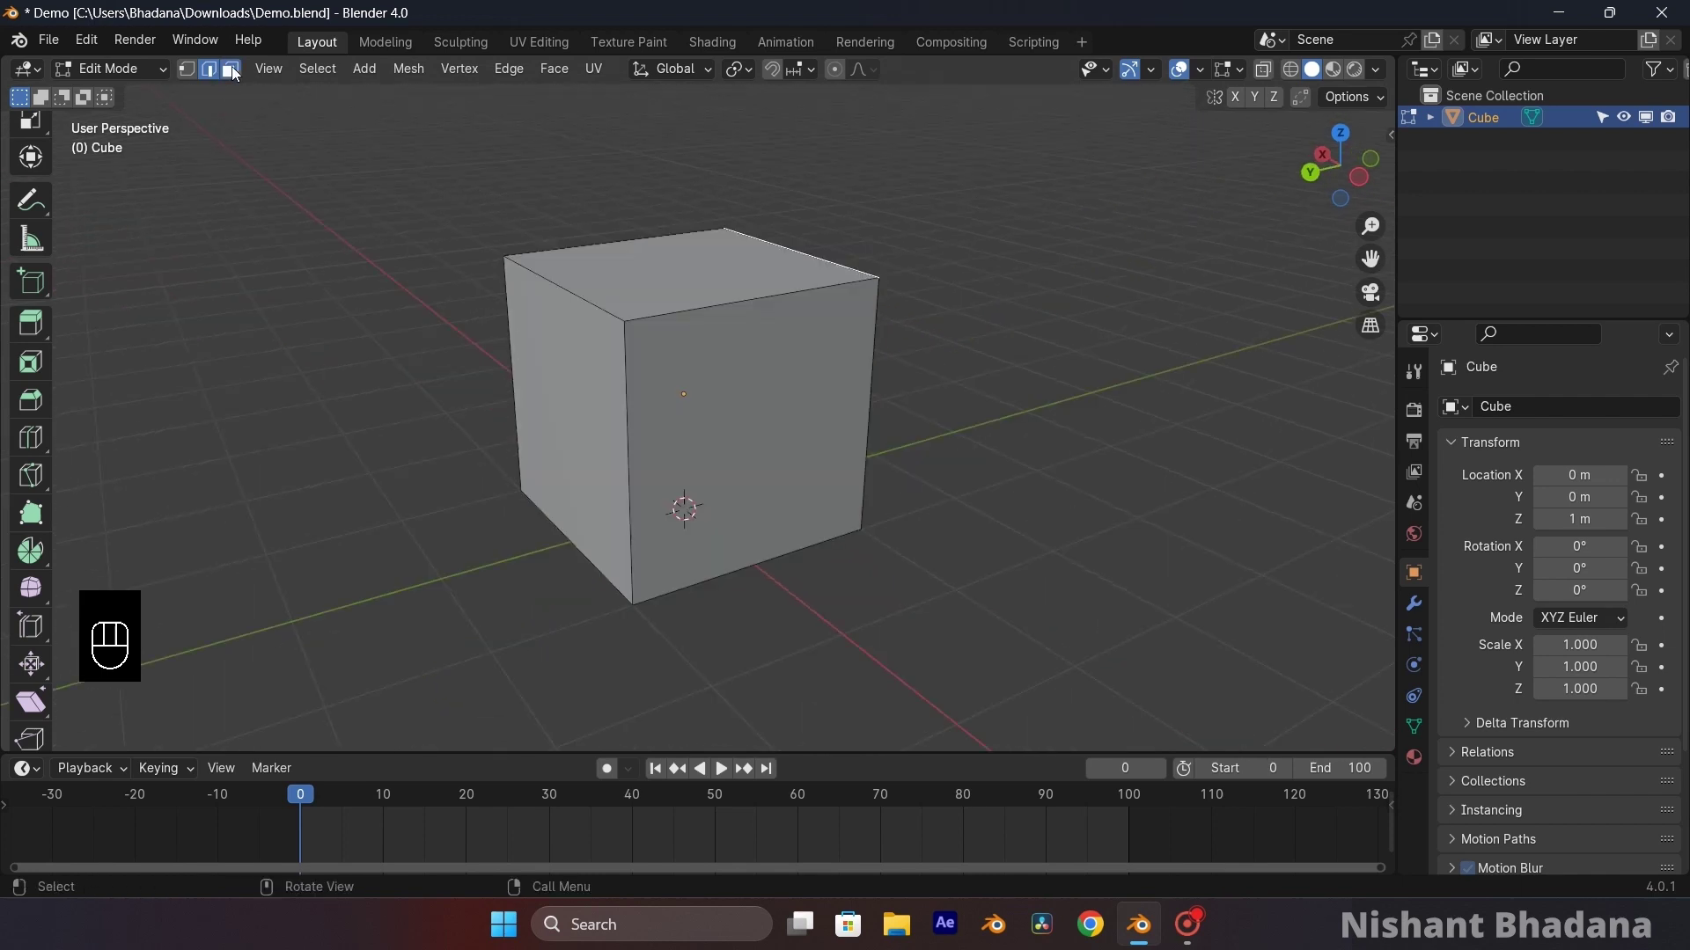
- Switch to face select mode and pick the cube's top face and its visible side faces in turn
{"action": "left_click", "coordinate": [231, 71]}
{"action": "left_click", "coordinate": [782, 412]}
{"action": "left_click", "coordinate": [670, 253]}
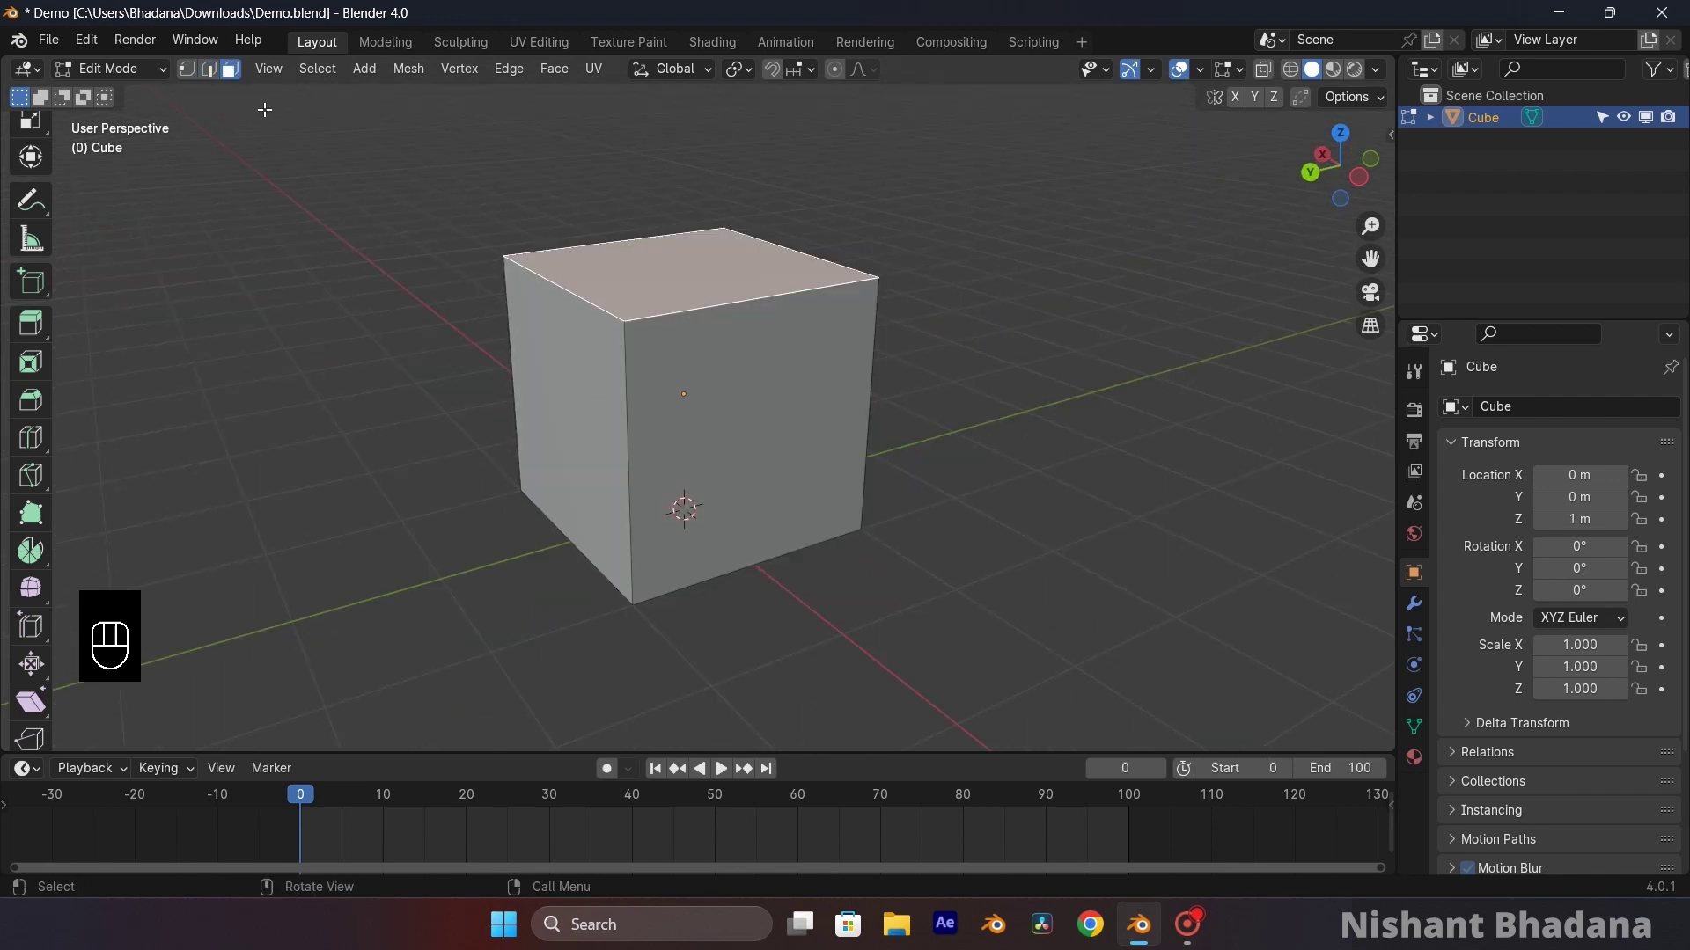
{"action": "left_click", "coordinate": [607, 403]}
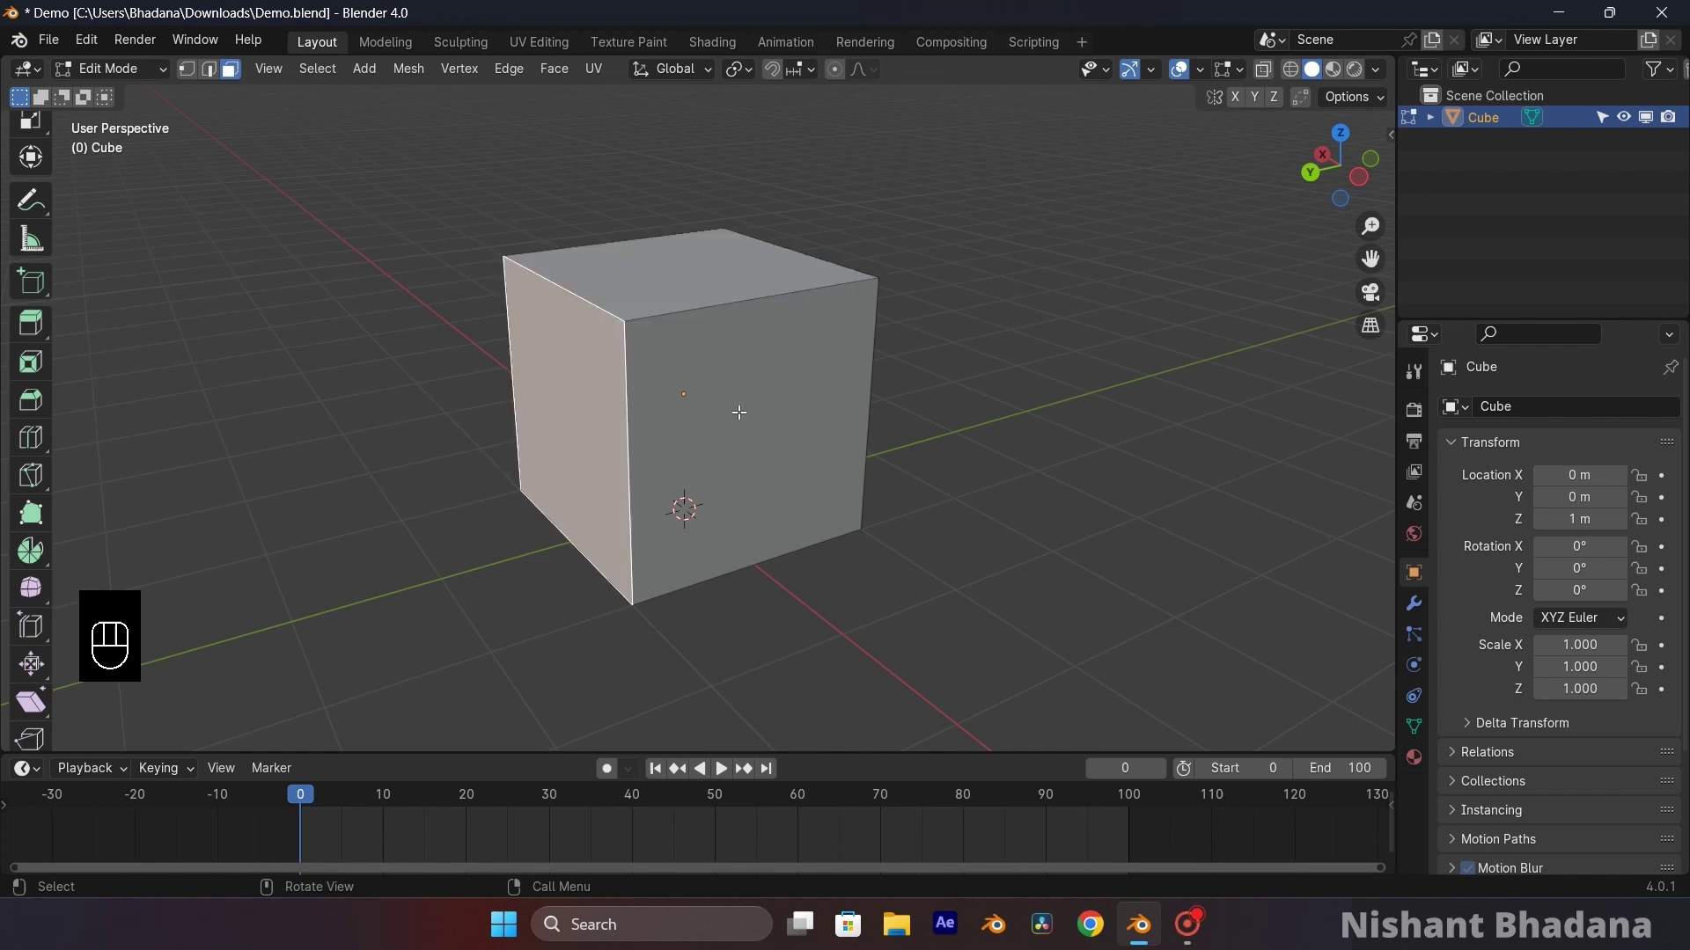
{"action": "left_click", "coordinate": [739, 412]}
- Pick an upper edge in edge select mode and two upper corners in vertex select mode, and clear the selection
{"action": "left_click", "coordinate": [209, 70]}
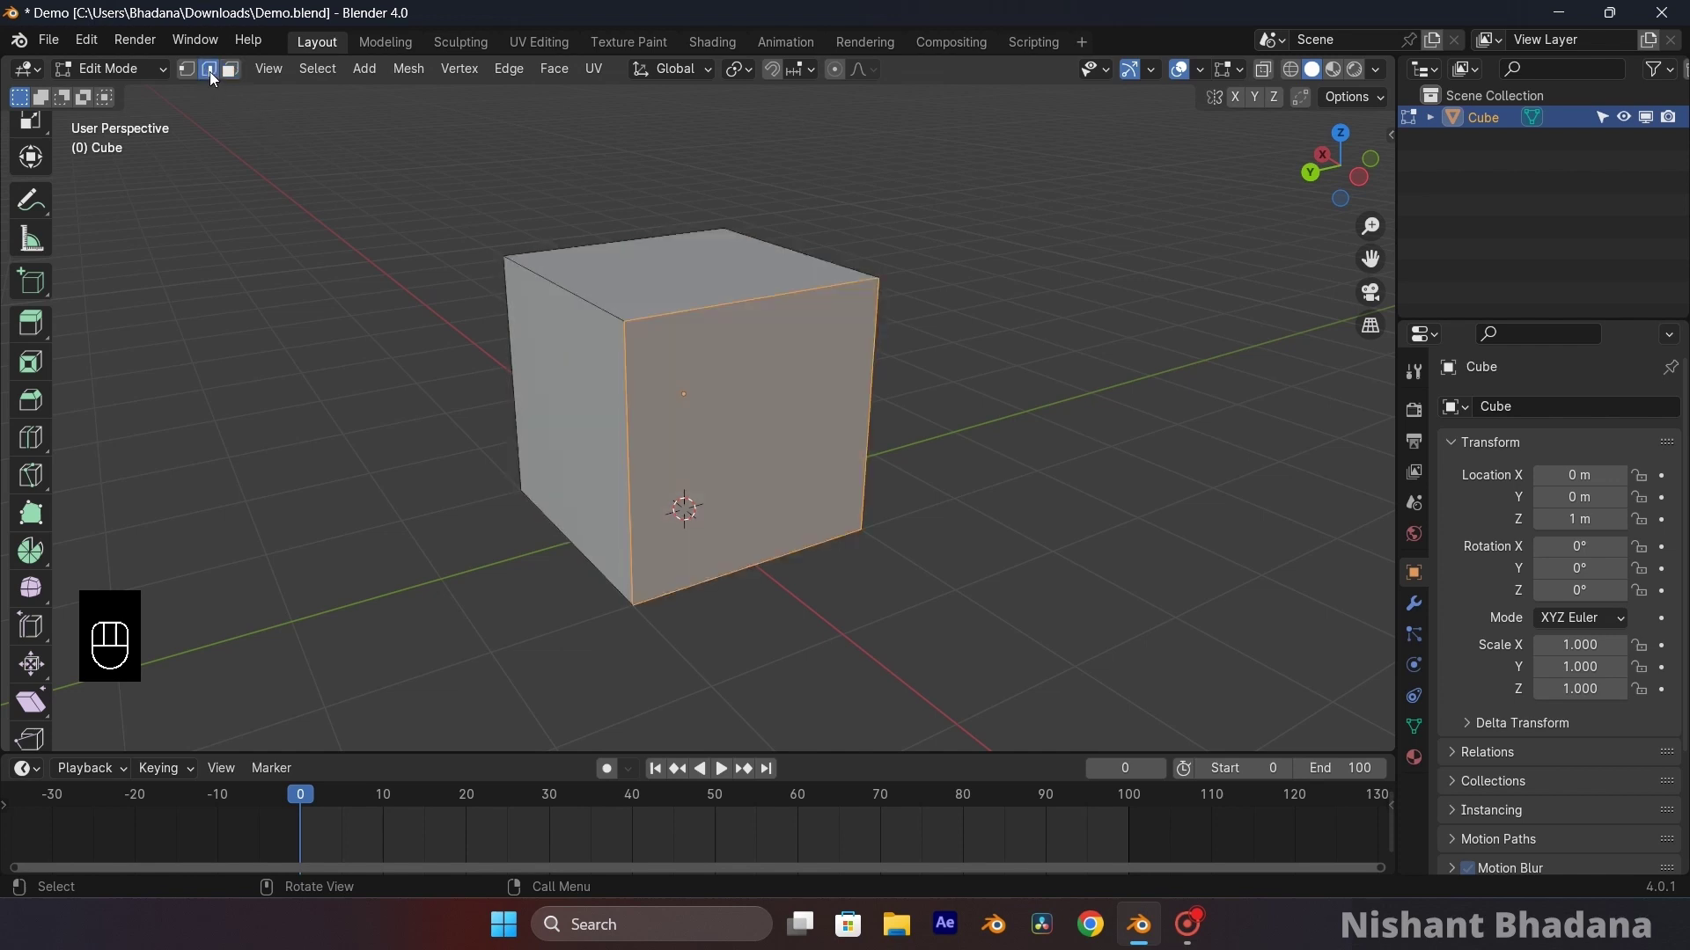
{"action": "left_click", "coordinate": [597, 308]}
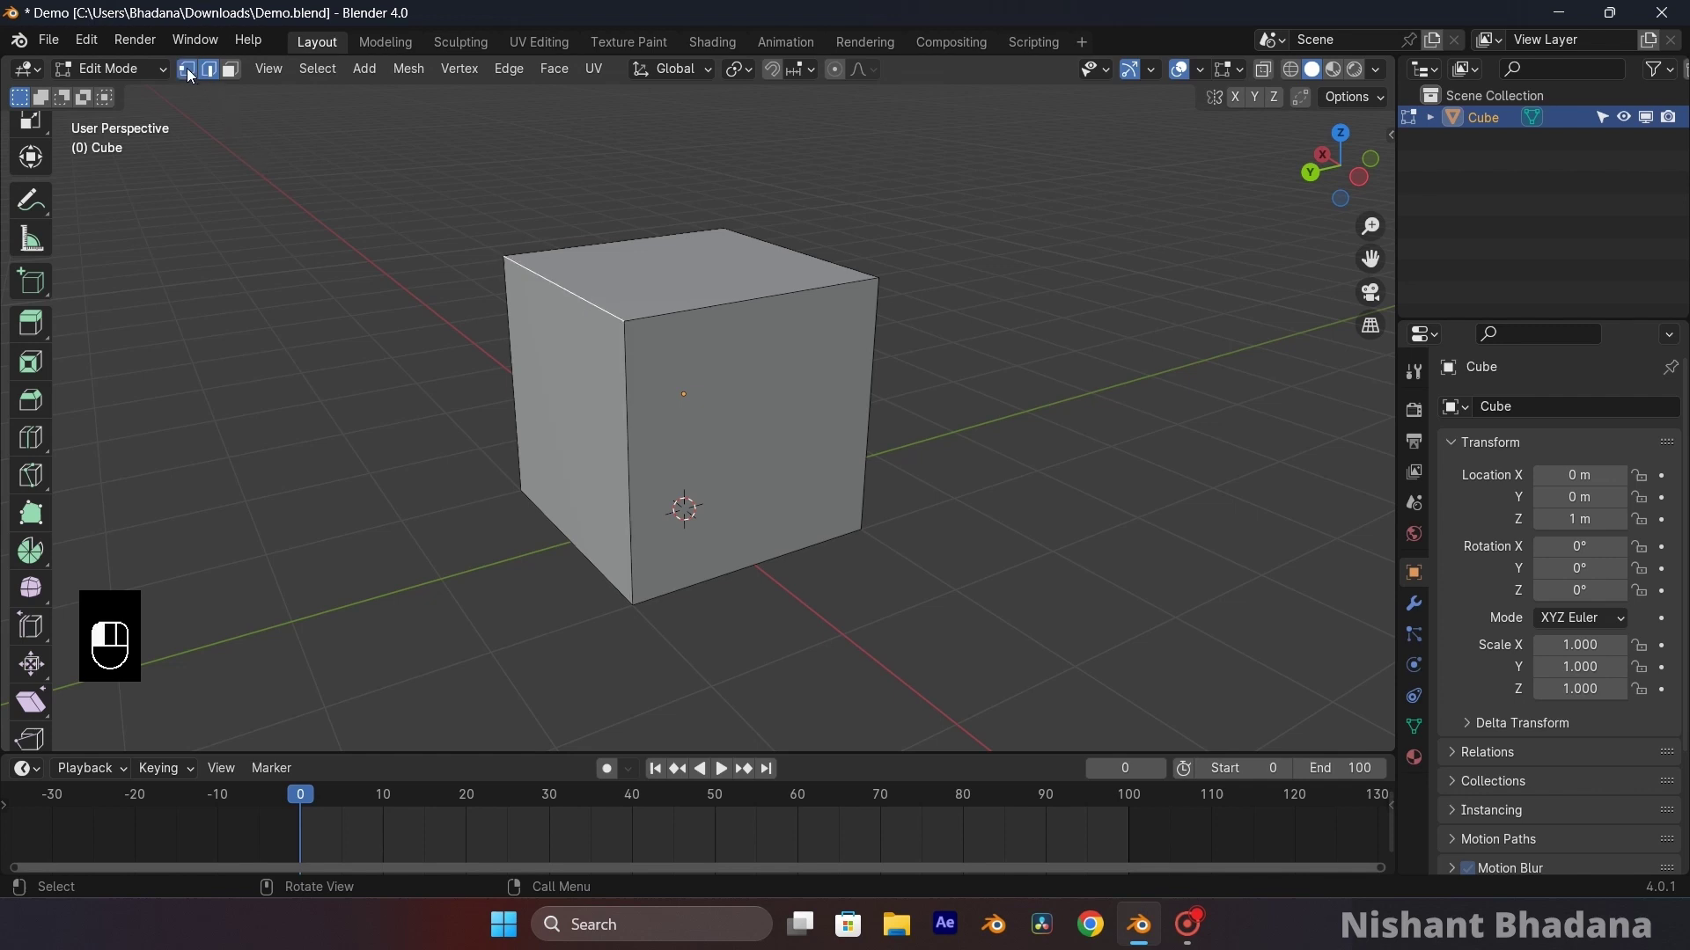
{"action": "left_click", "coordinate": [186, 72]}
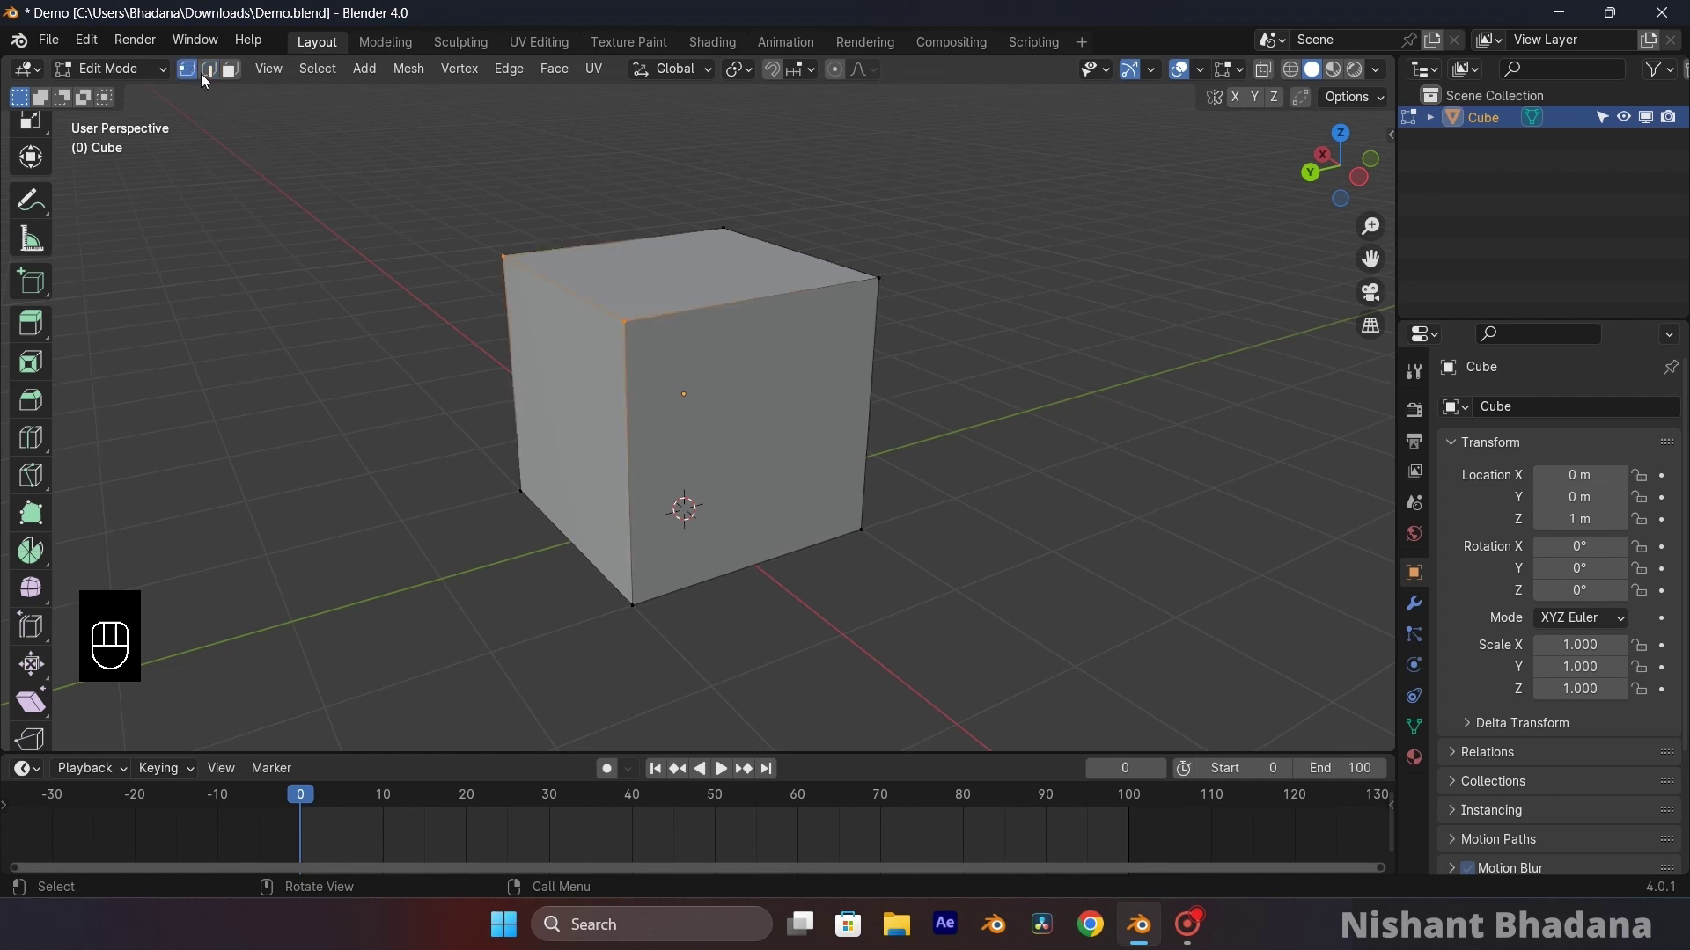
{"action": "left_click", "coordinate": [626, 325]}
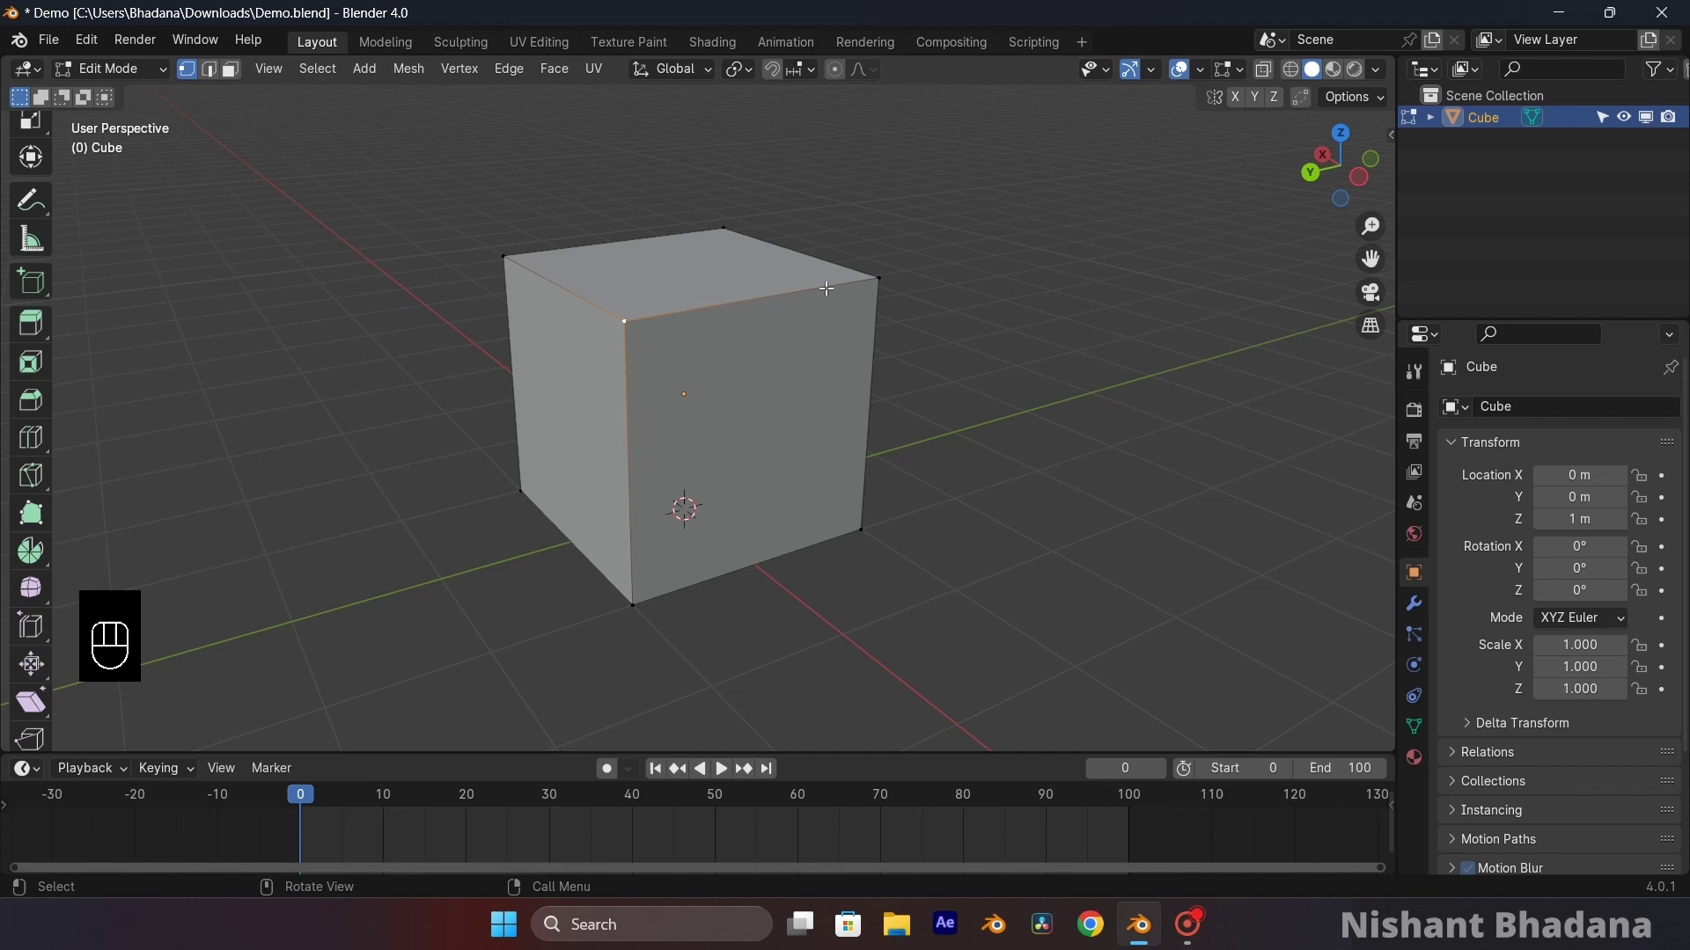
{"action": "left_click", "coordinate": [875, 278]}
{"action": "left_click", "coordinate": [399, 192]}
- Return to face select mode, try a box selection around an upper corner and leave nothing selected
{"action": "left_click", "coordinate": [230, 69]}
{"action": "left_click_drag", "start_coordinate": [530, 296], "coordinate": [469, 217]}
{"action": "left_click", "coordinate": [725, 173]}
- Examine the Edit Mode commands for vertices, edges, faces, UVs, view and selection
{"action": "left_click", "coordinate": [462, 68]}
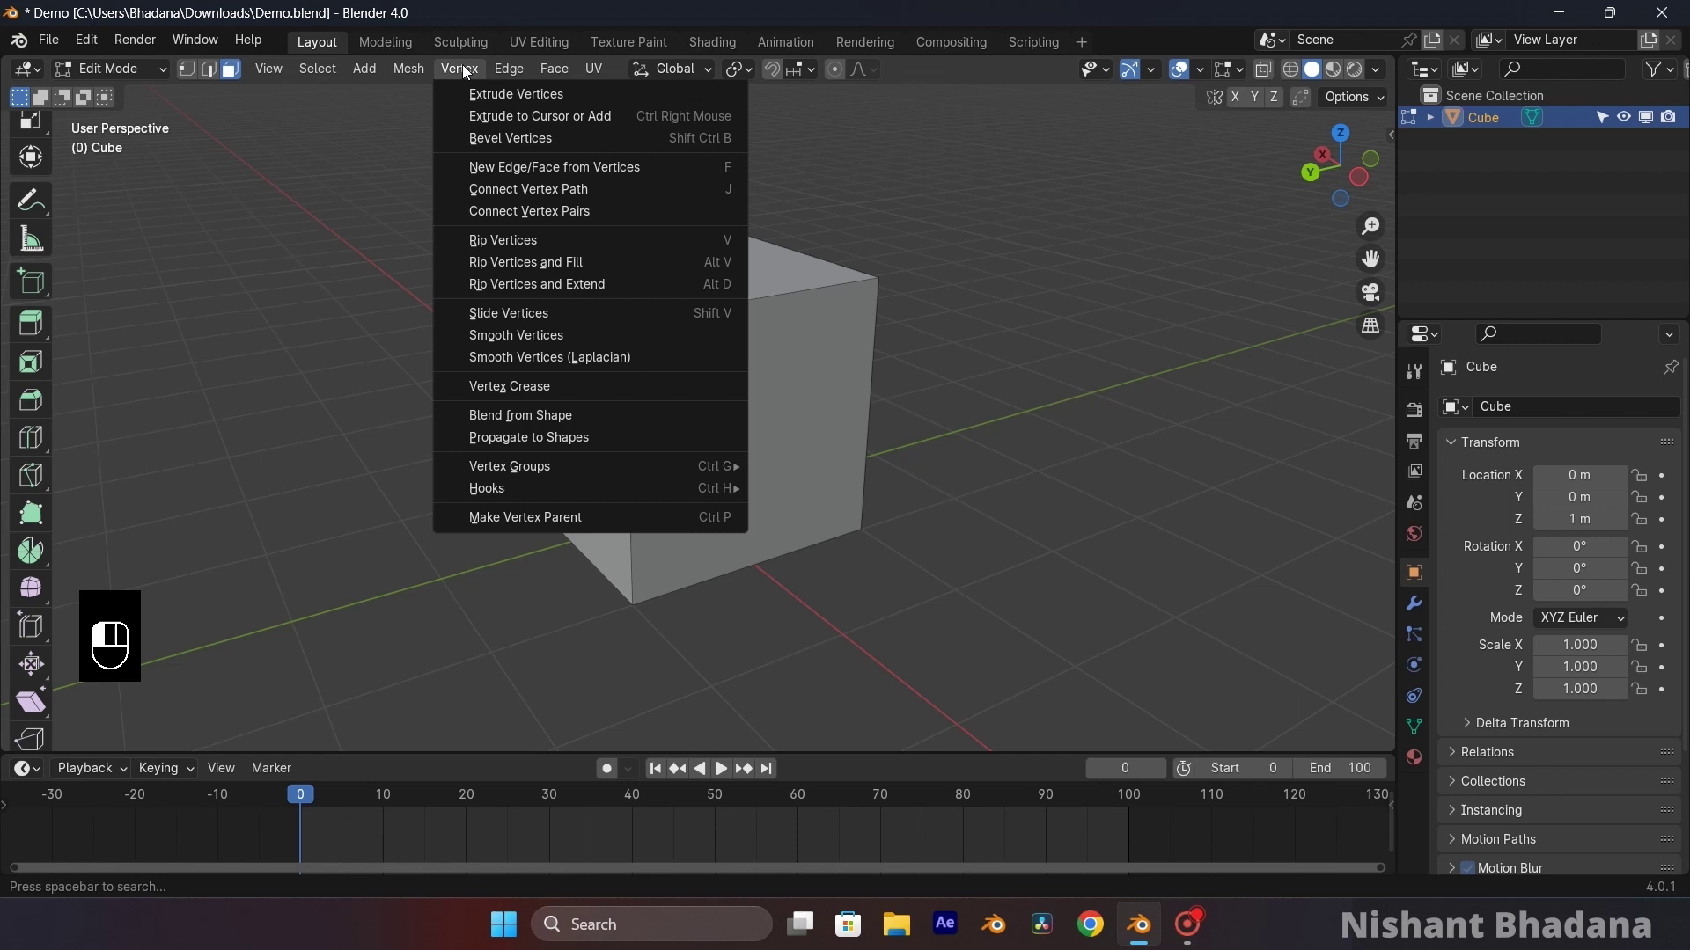
{"action": "mouse_move", "coordinate": [509, 67]}
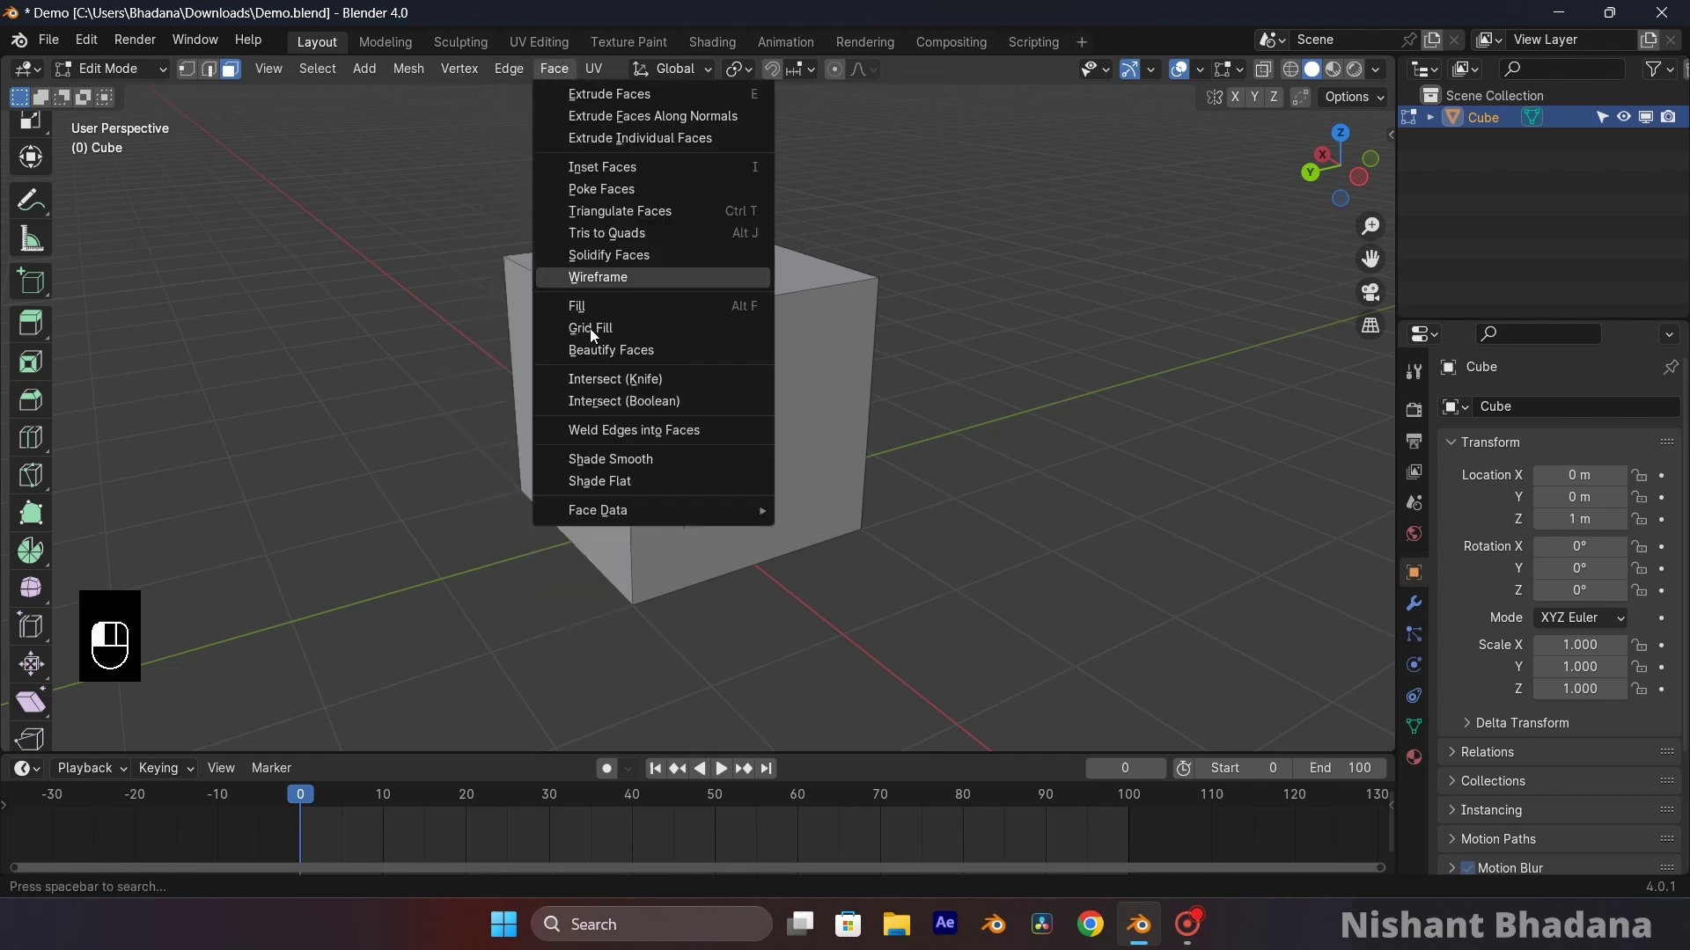
{"action": "left_click", "coordinate": [595, 69]}
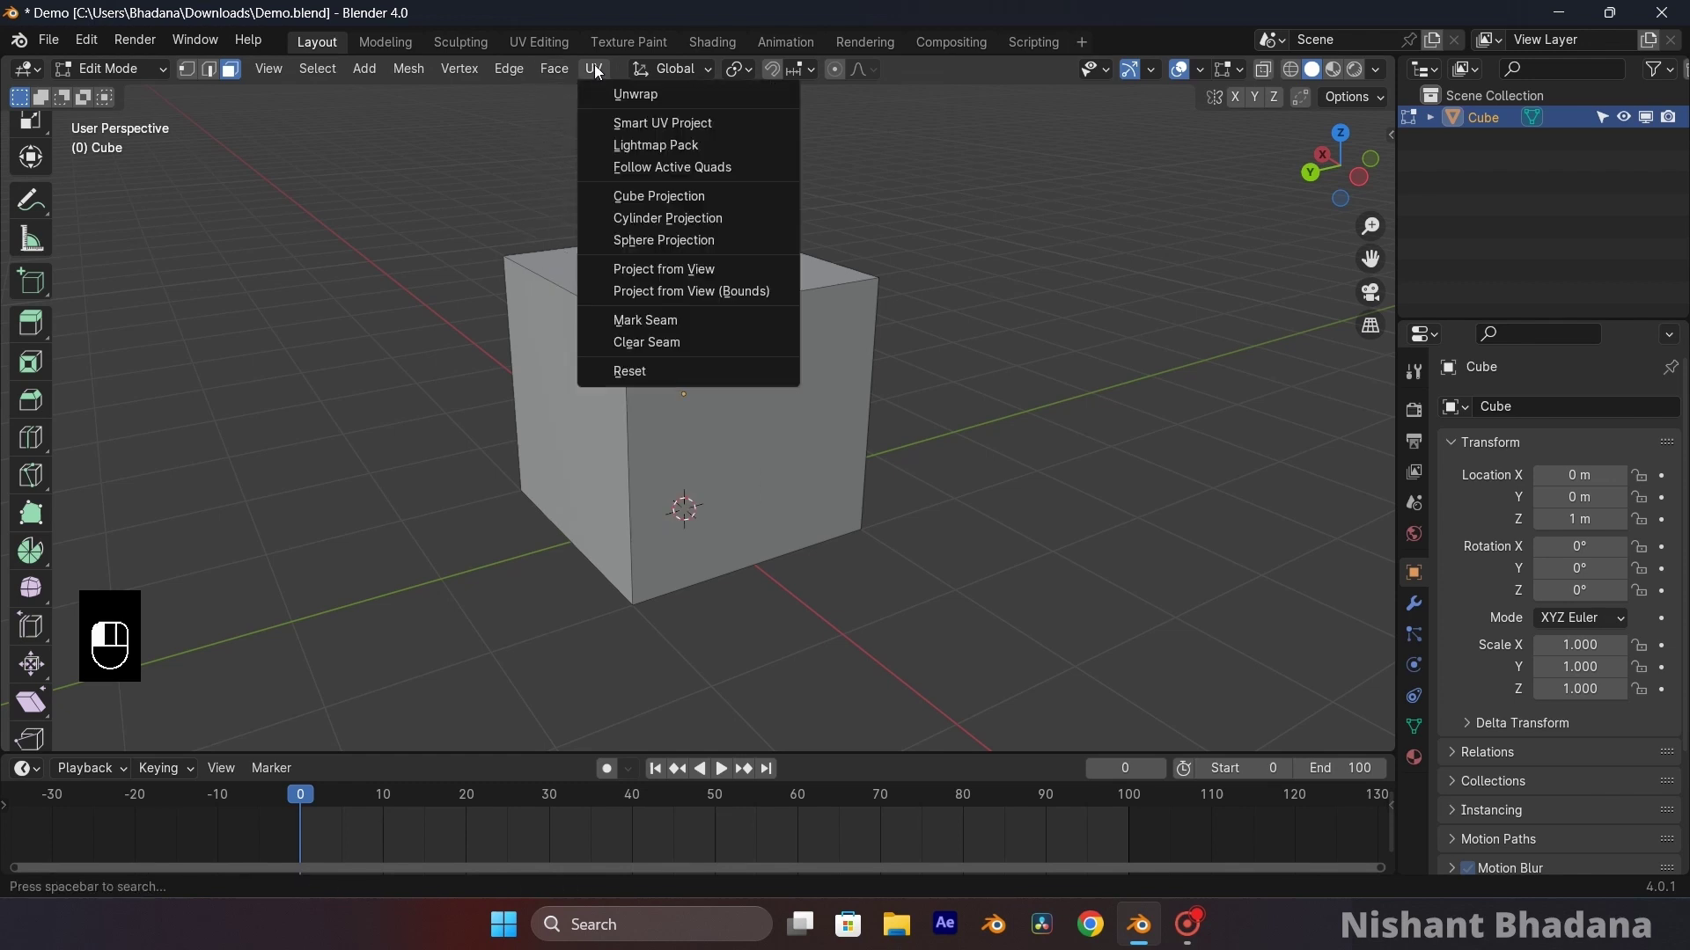
{"action": "mouse_move", "coordinate": [266, 70]}
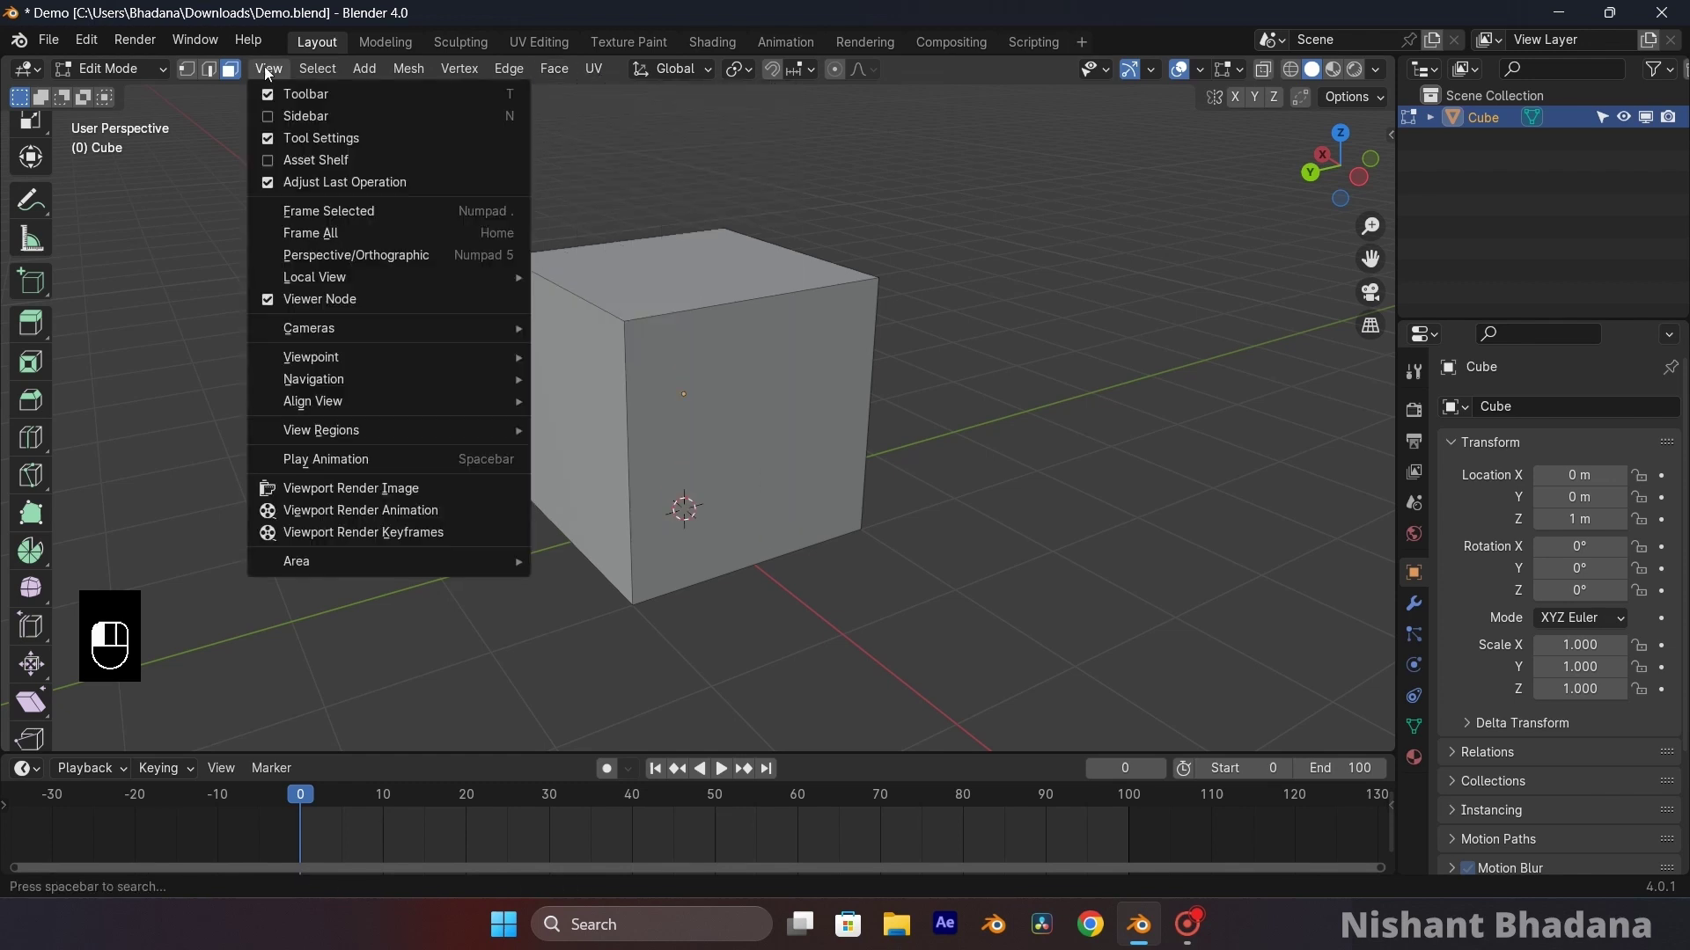
{"action": "left_click", "coordinate": [314, 71]}
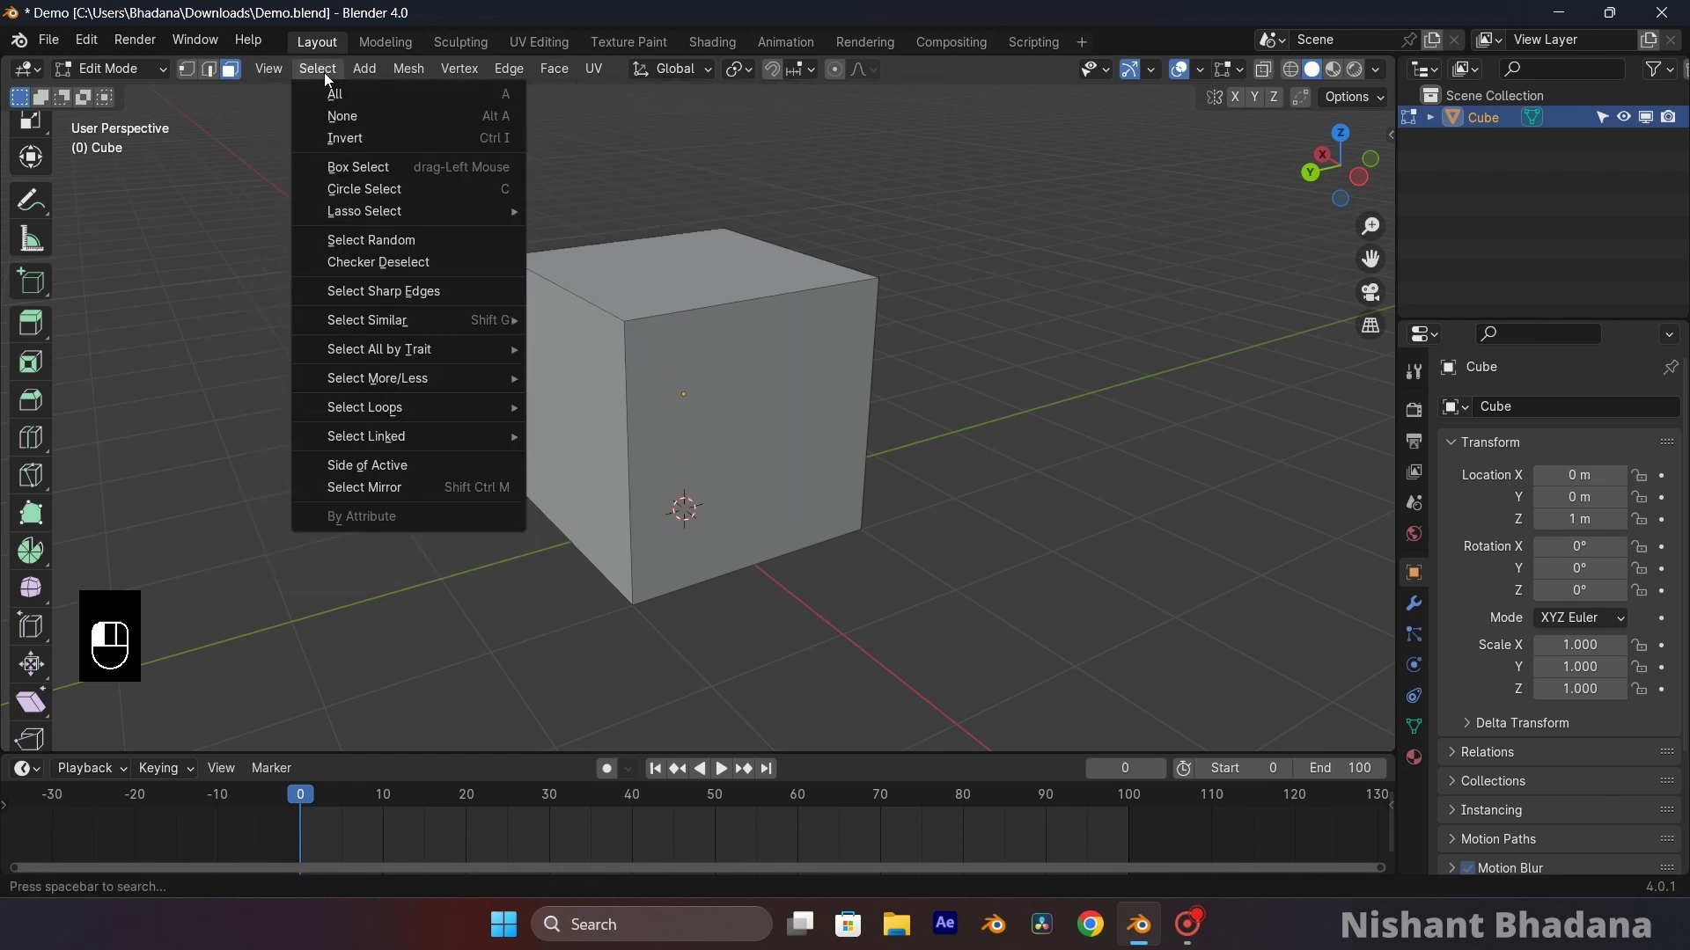
{"action": "mouse_move", "coordinate": [267, 71]}
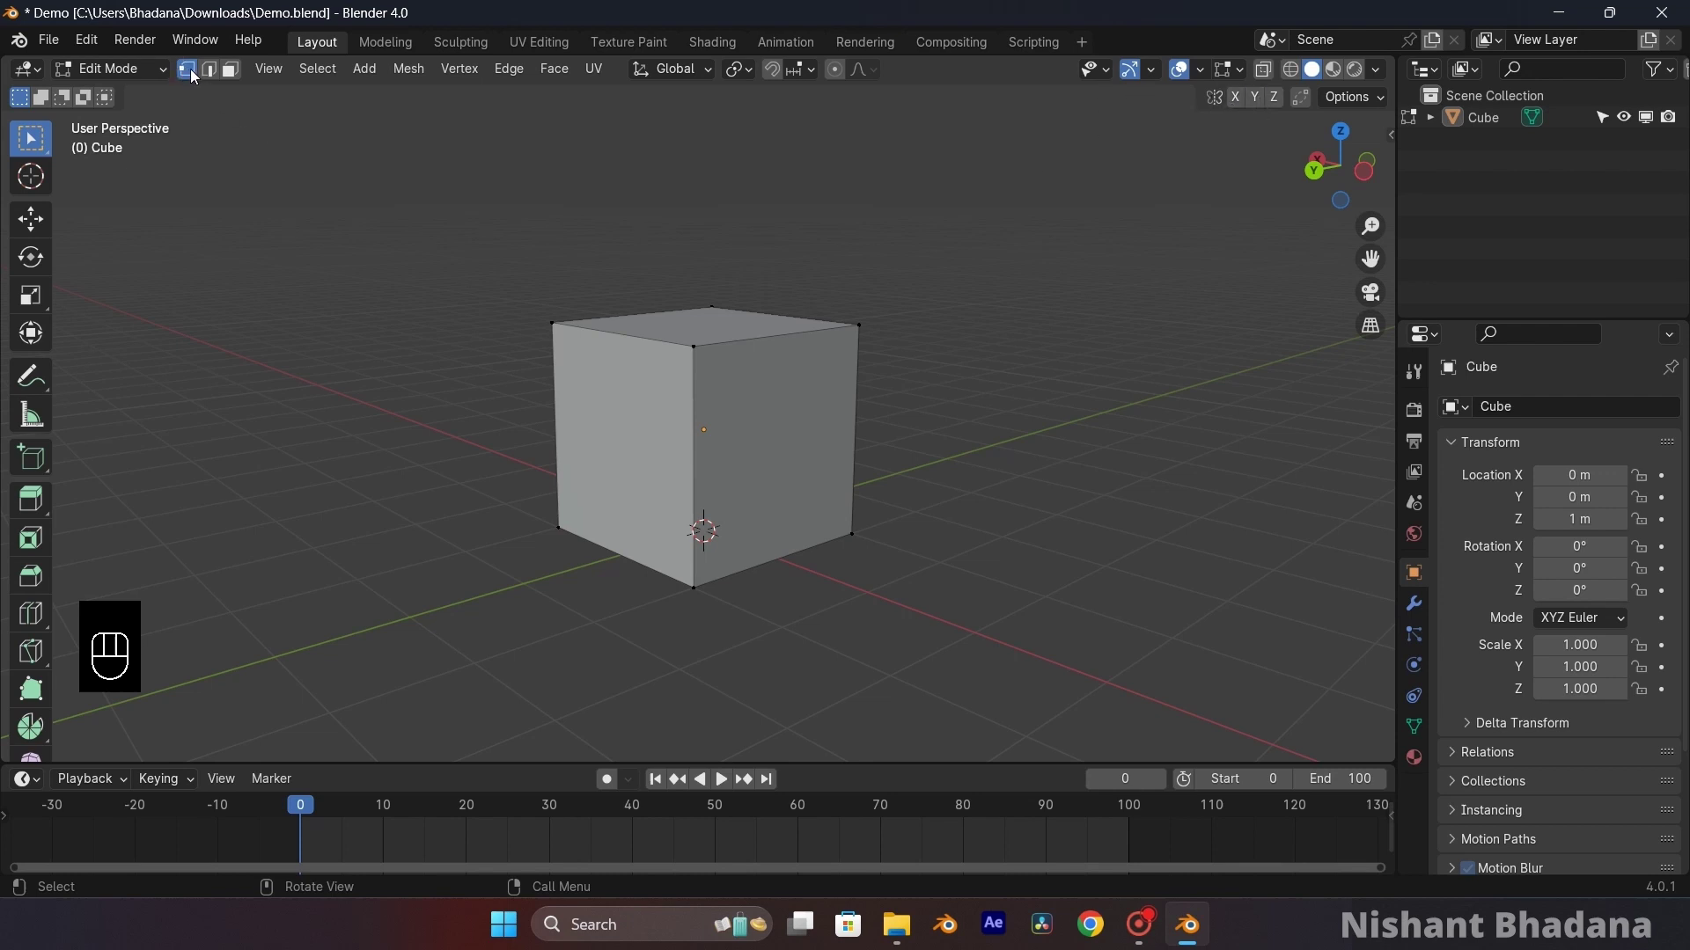
- Move one upper corner vertex of the cube upward in vertex select mode
{"action": "key", "text": "ctrl+z"}
{"action": "key", "text": "ctrl+z"}
{"action": "key", "text": "ctrl+z"}
{"action": "key", "text": "g"}
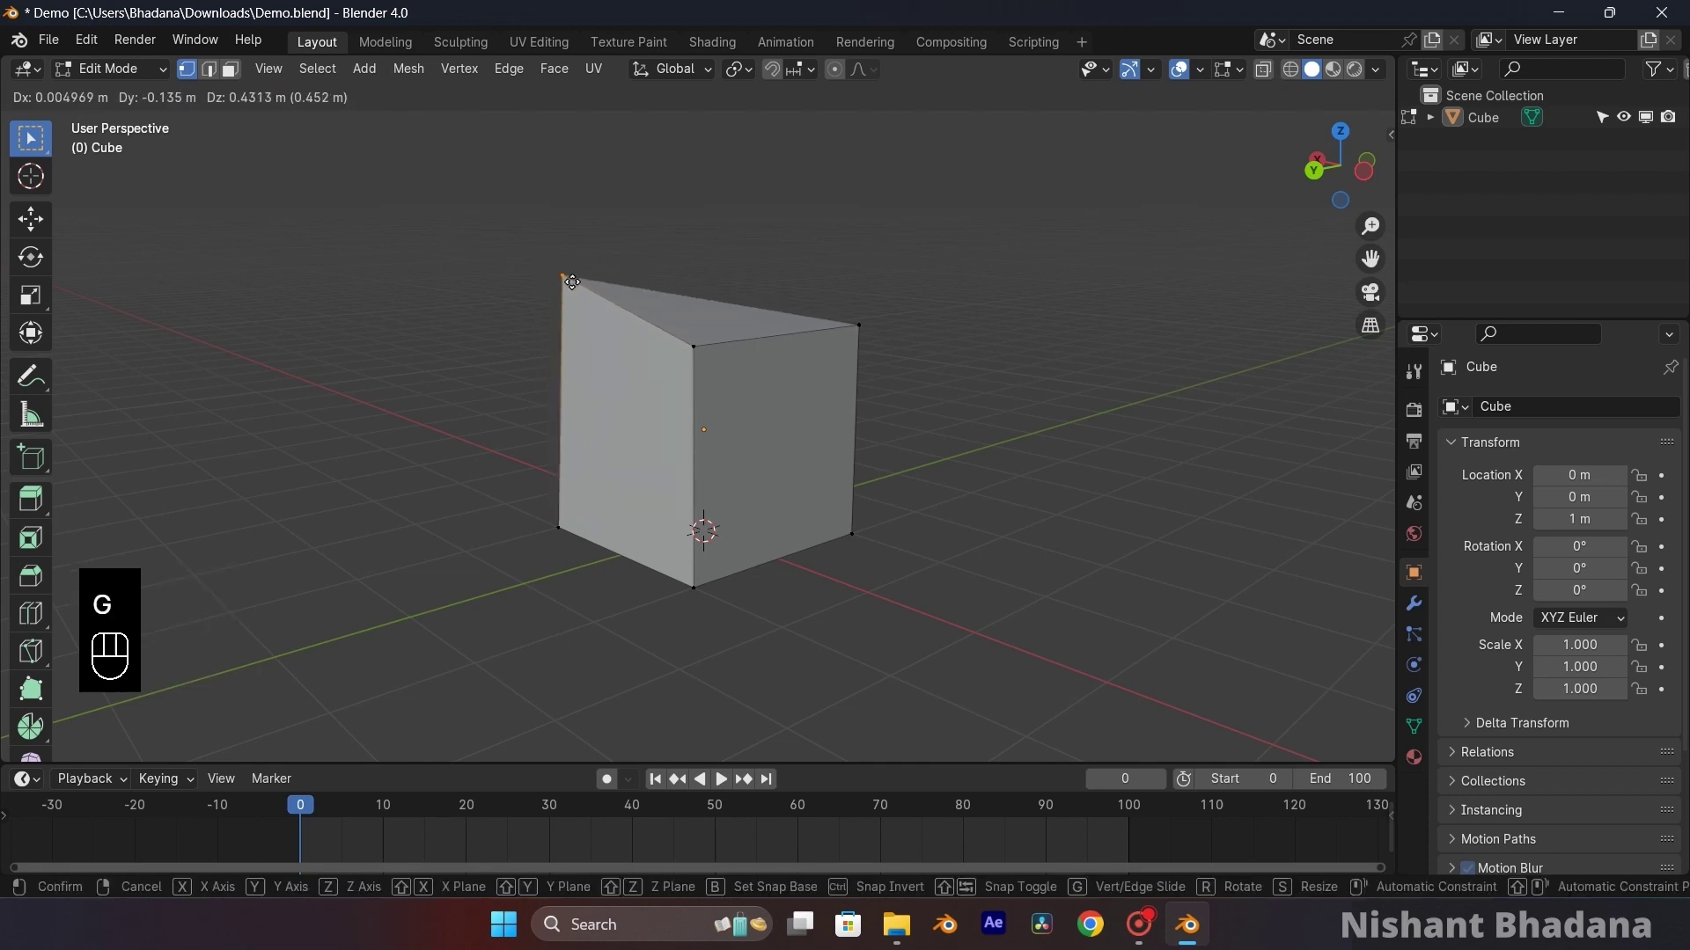
{"action": "left_click", "coordinate": [562, 289]}
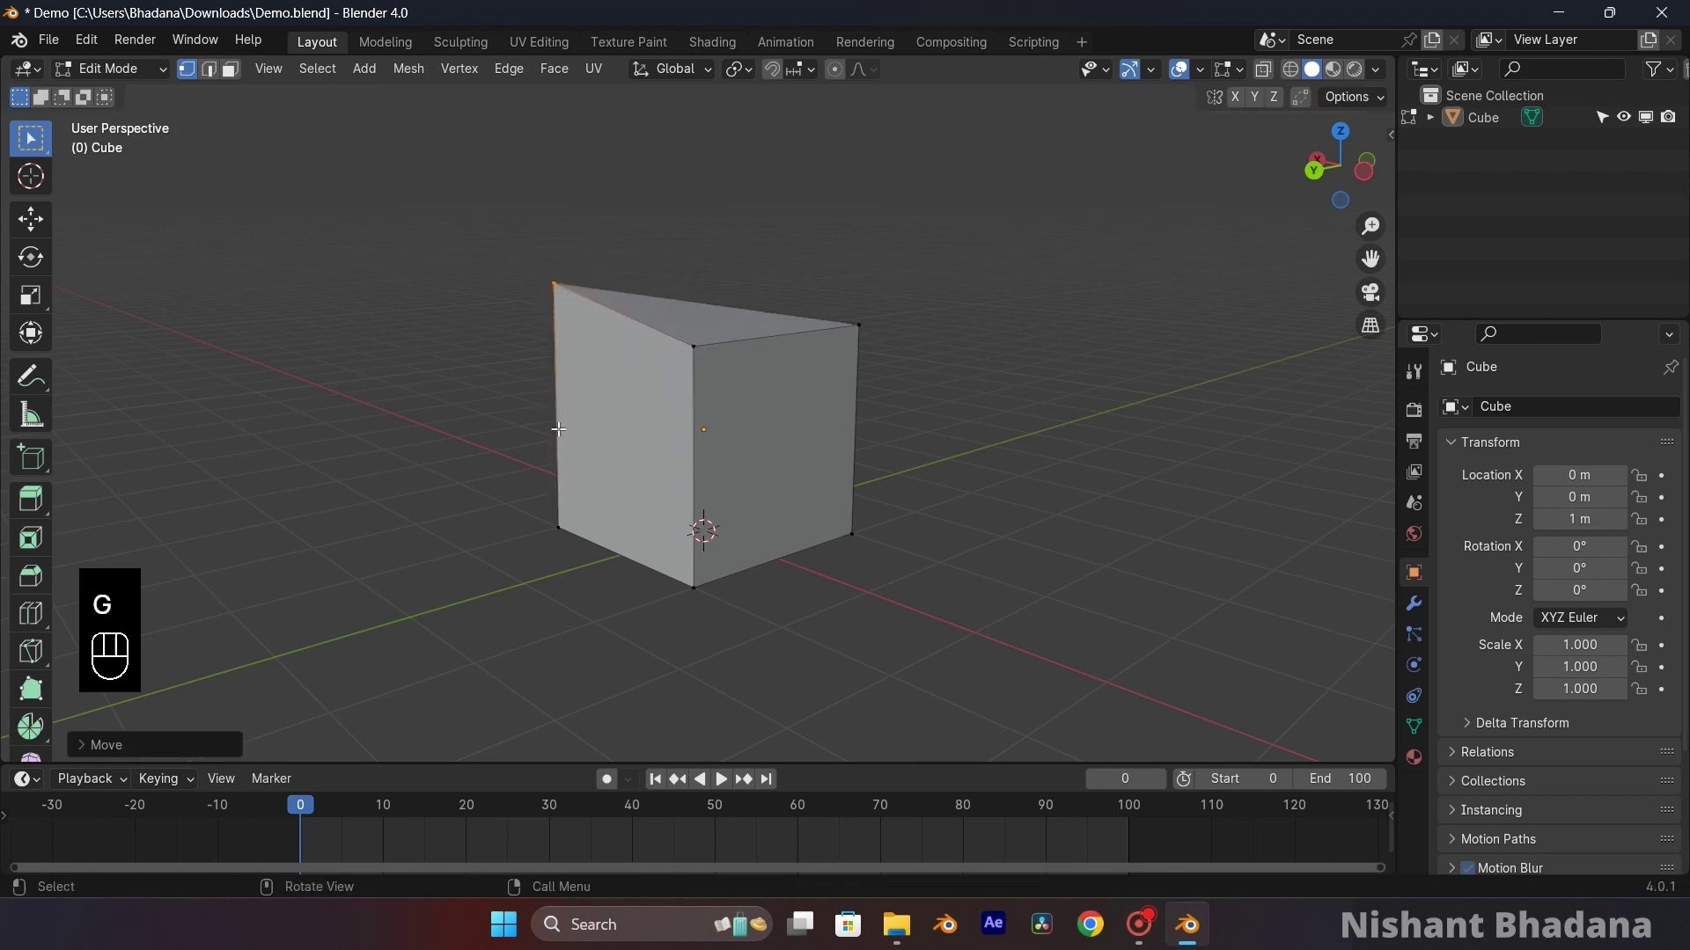
{"action": "left_click", "coordinate": [551, 538]}
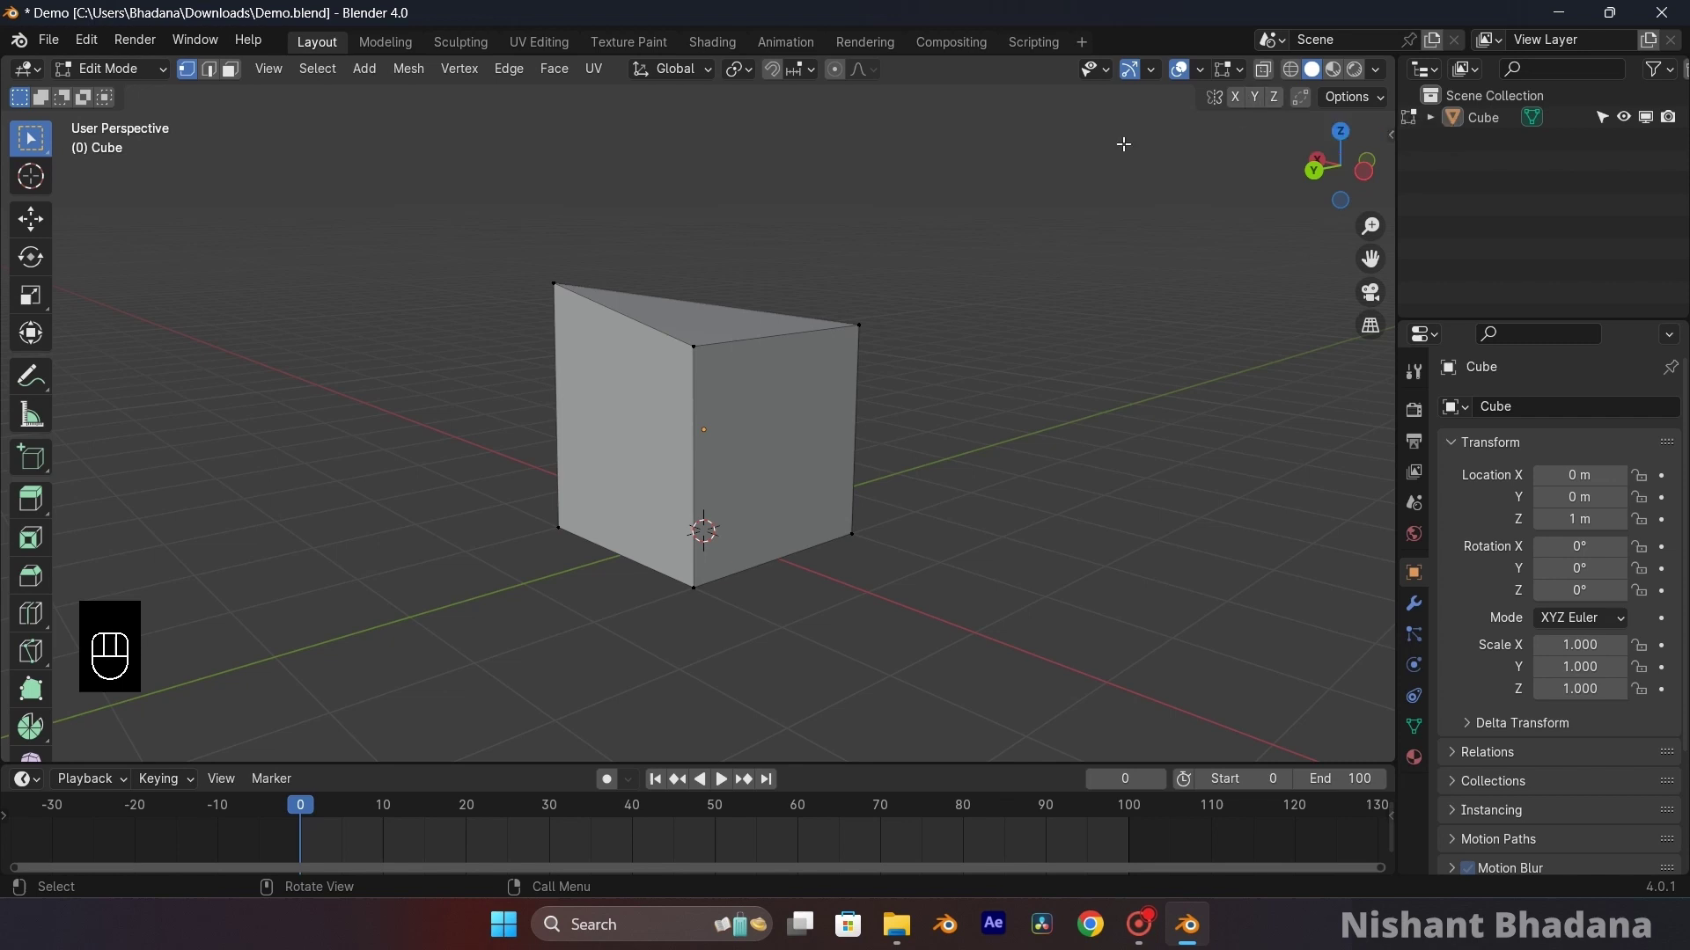
- Undo the corner vertex's move, enable Z-axis mirroring and try moving the same vertex with it
{"action": "left_click", "coordinate": [1276, 100]}
{"action": "key", "text": "ctrl+z"}
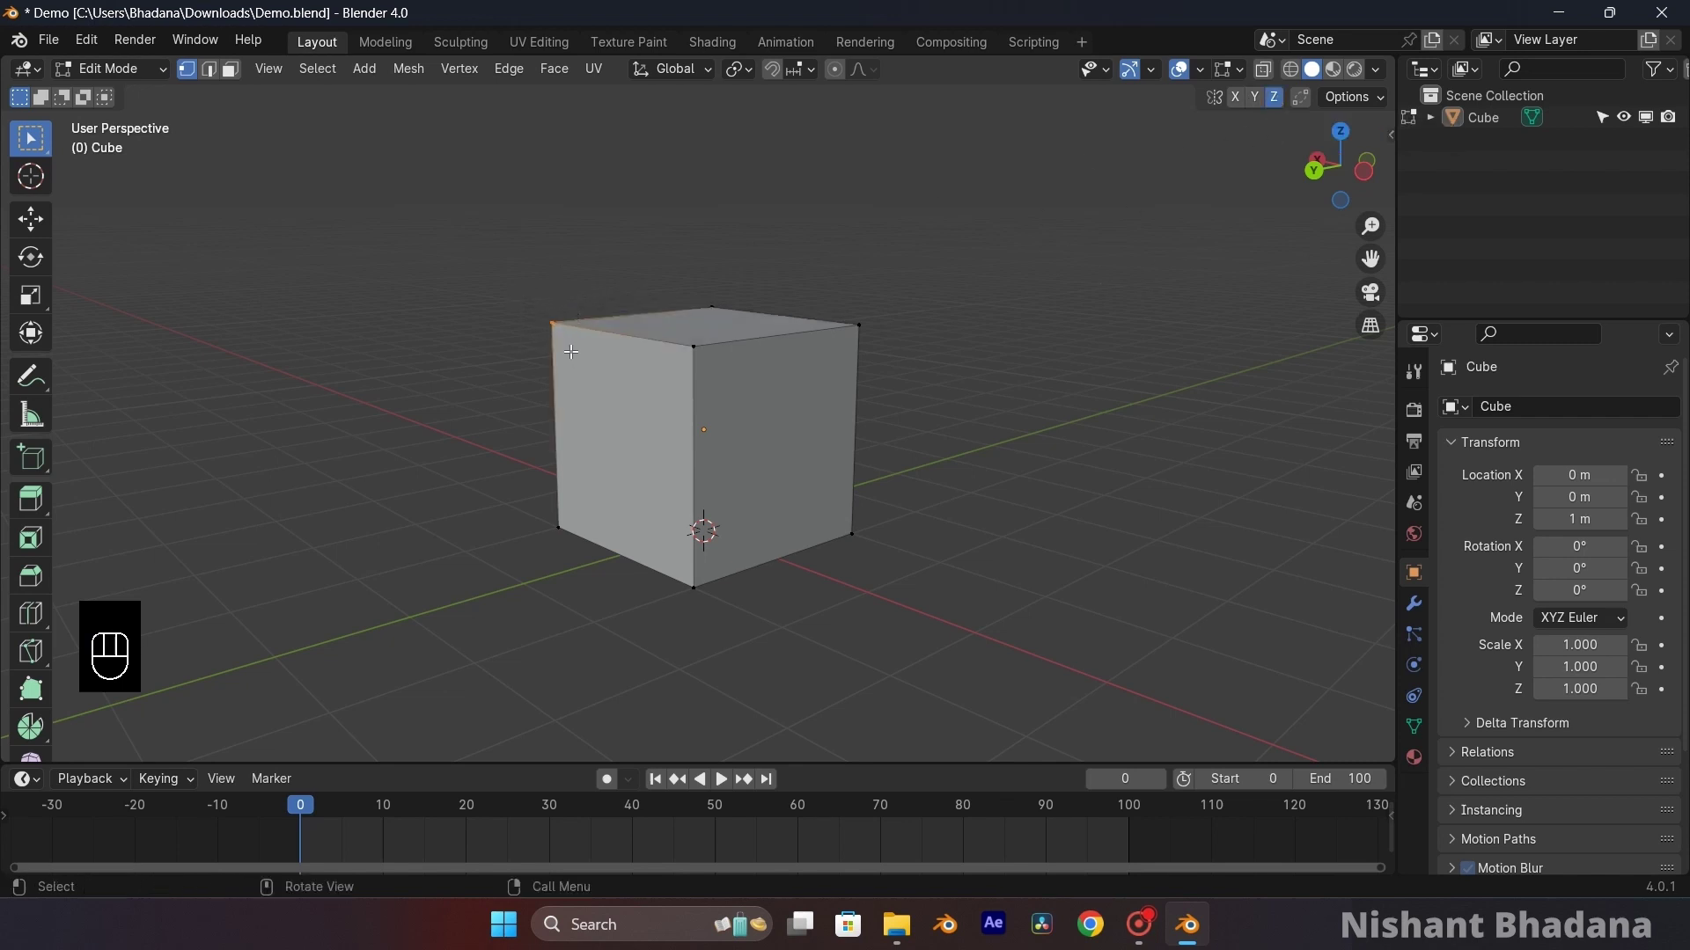
{"action": "key", "text": "g"}
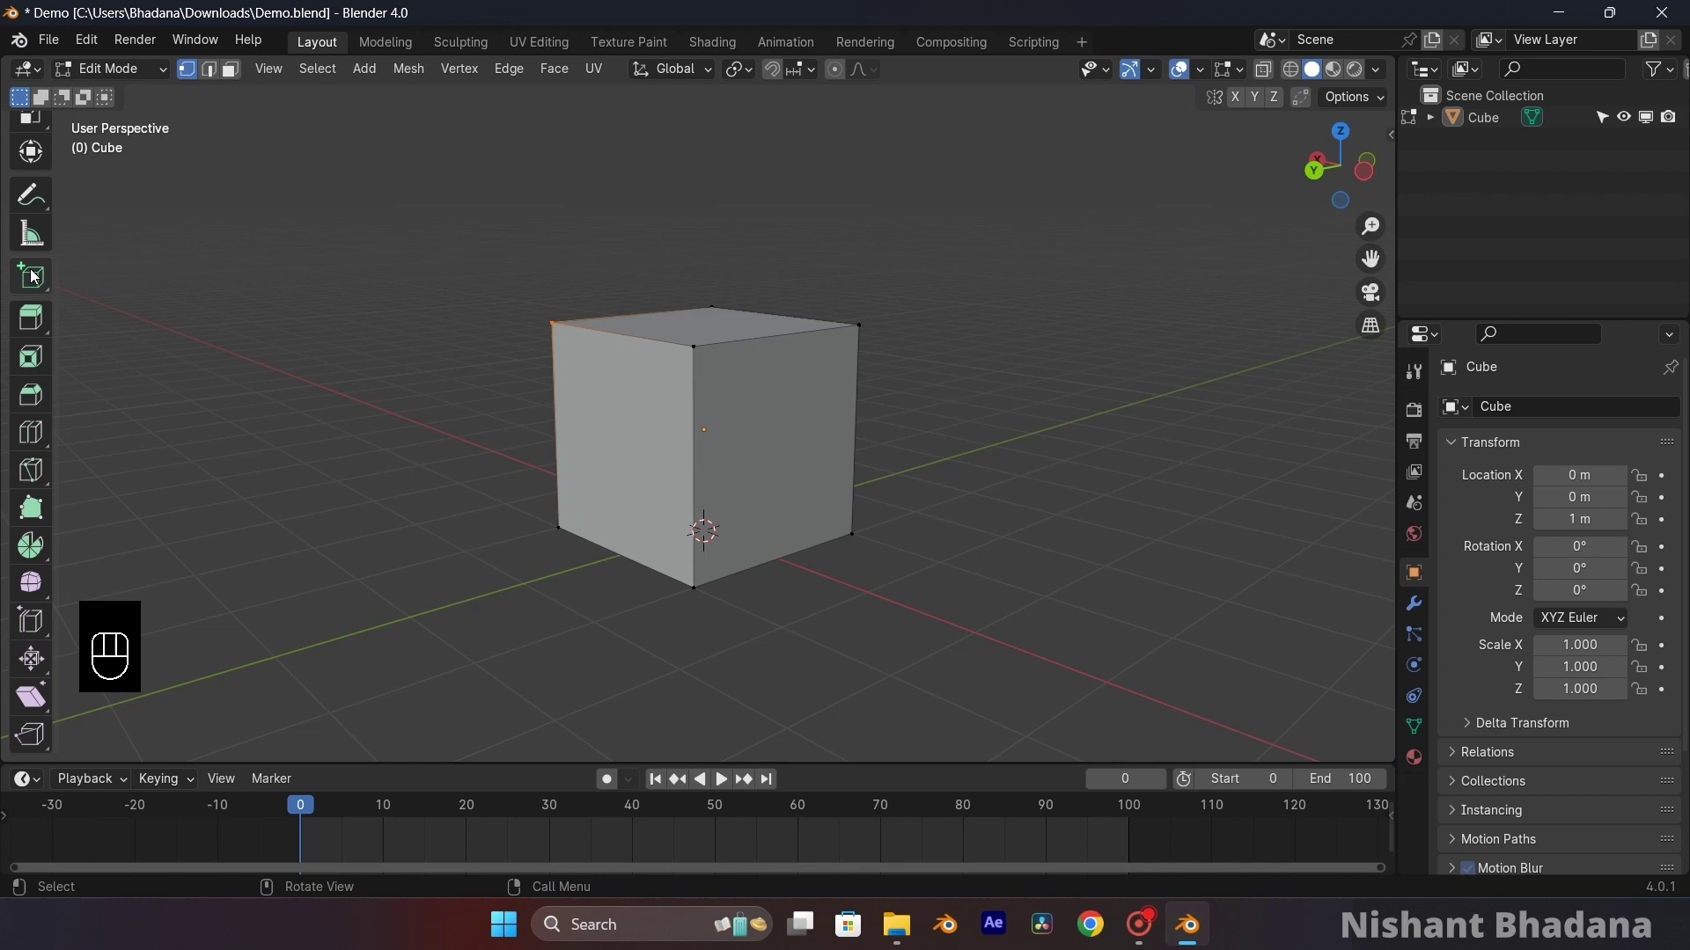
{"action": "left_click", "coordinate": [370, 344]}
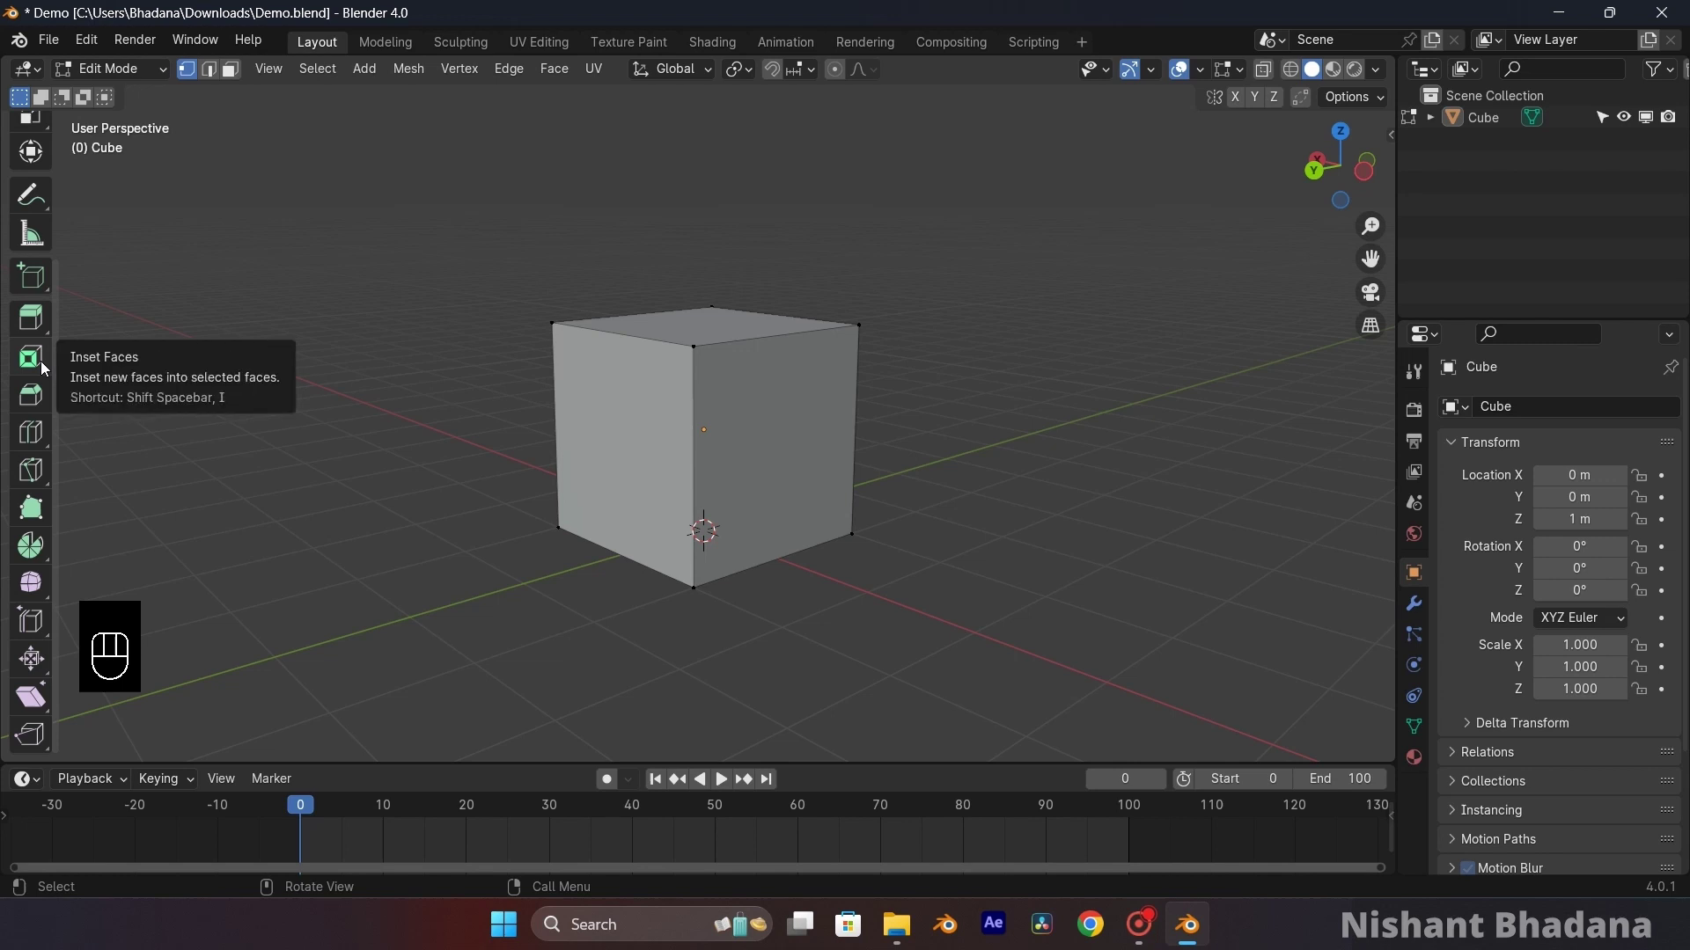
- Switch to Object Mode and back to Edit Mode to compare the tools each mode offers
{"action": "scroll", "coordinate": [35, 229], "scroll_direction": "up", "scroll_amount": 5}
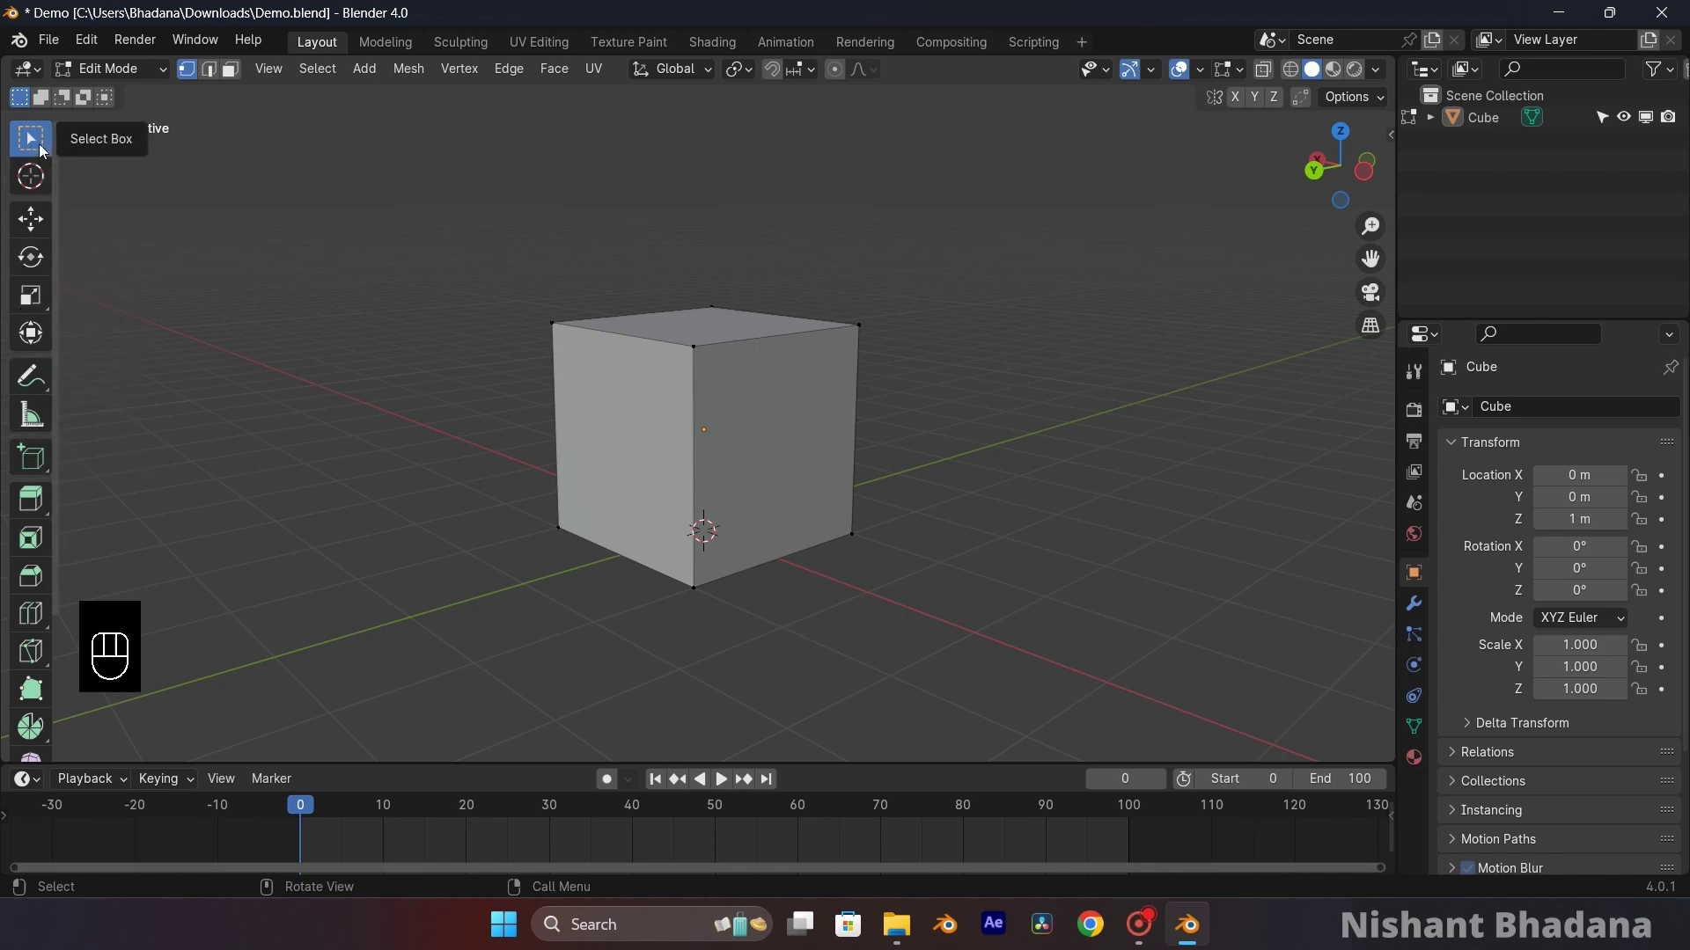
{"action": "left_click", "coordinate": [110, 69]}
{"action": "left_click", "coordinate": [97, 90]}
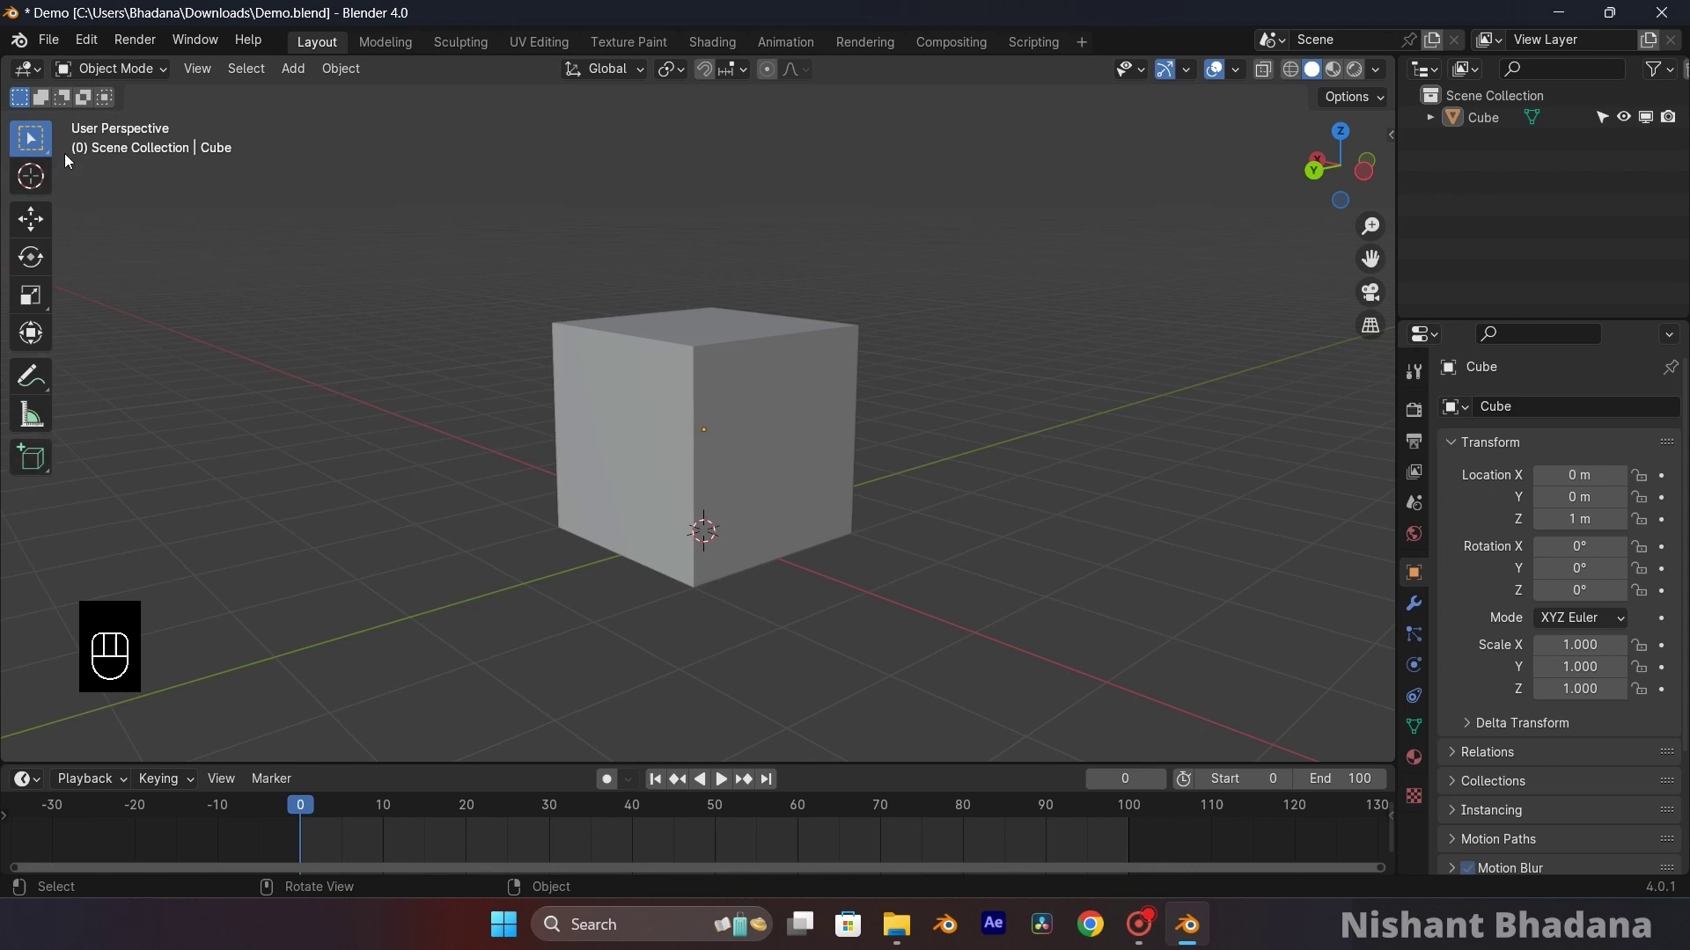
{"action": "left_click", "coordinate": [93, 71]}
{"action": "left_click", "coordinate": [113, 117]}
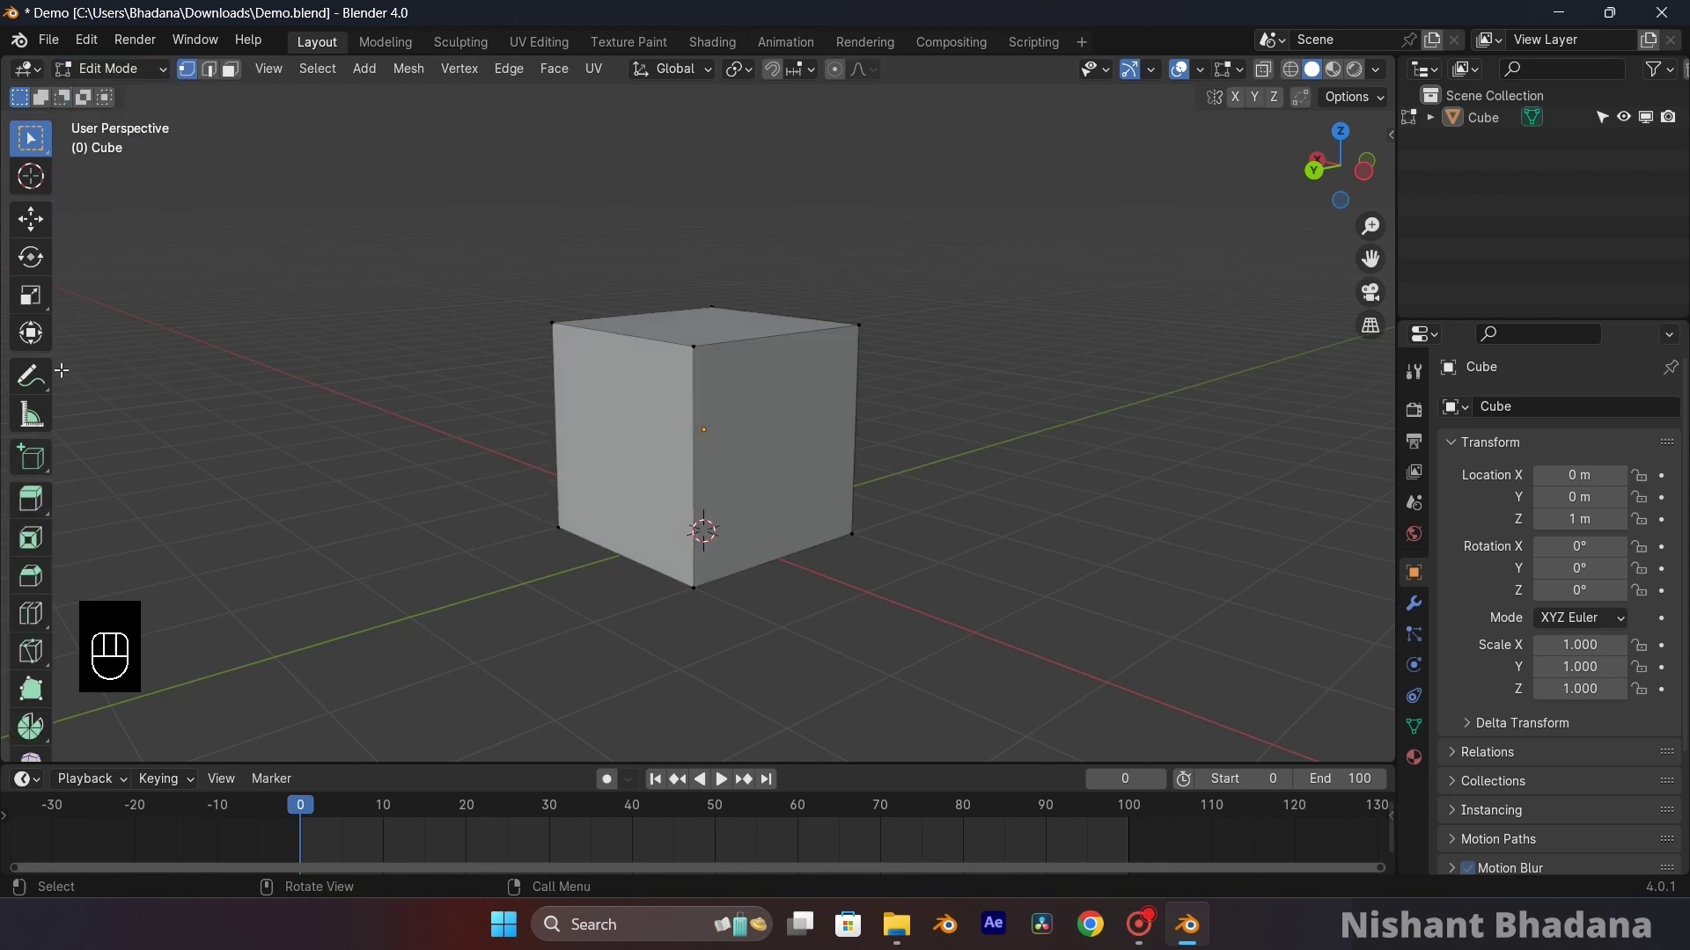
- Look through the Edit Mode tools and return the cube to Object Mode
{"action": "scroll", "coordinate": [31, 480], "scroll_direction": "down", "scroll_amount": 5}
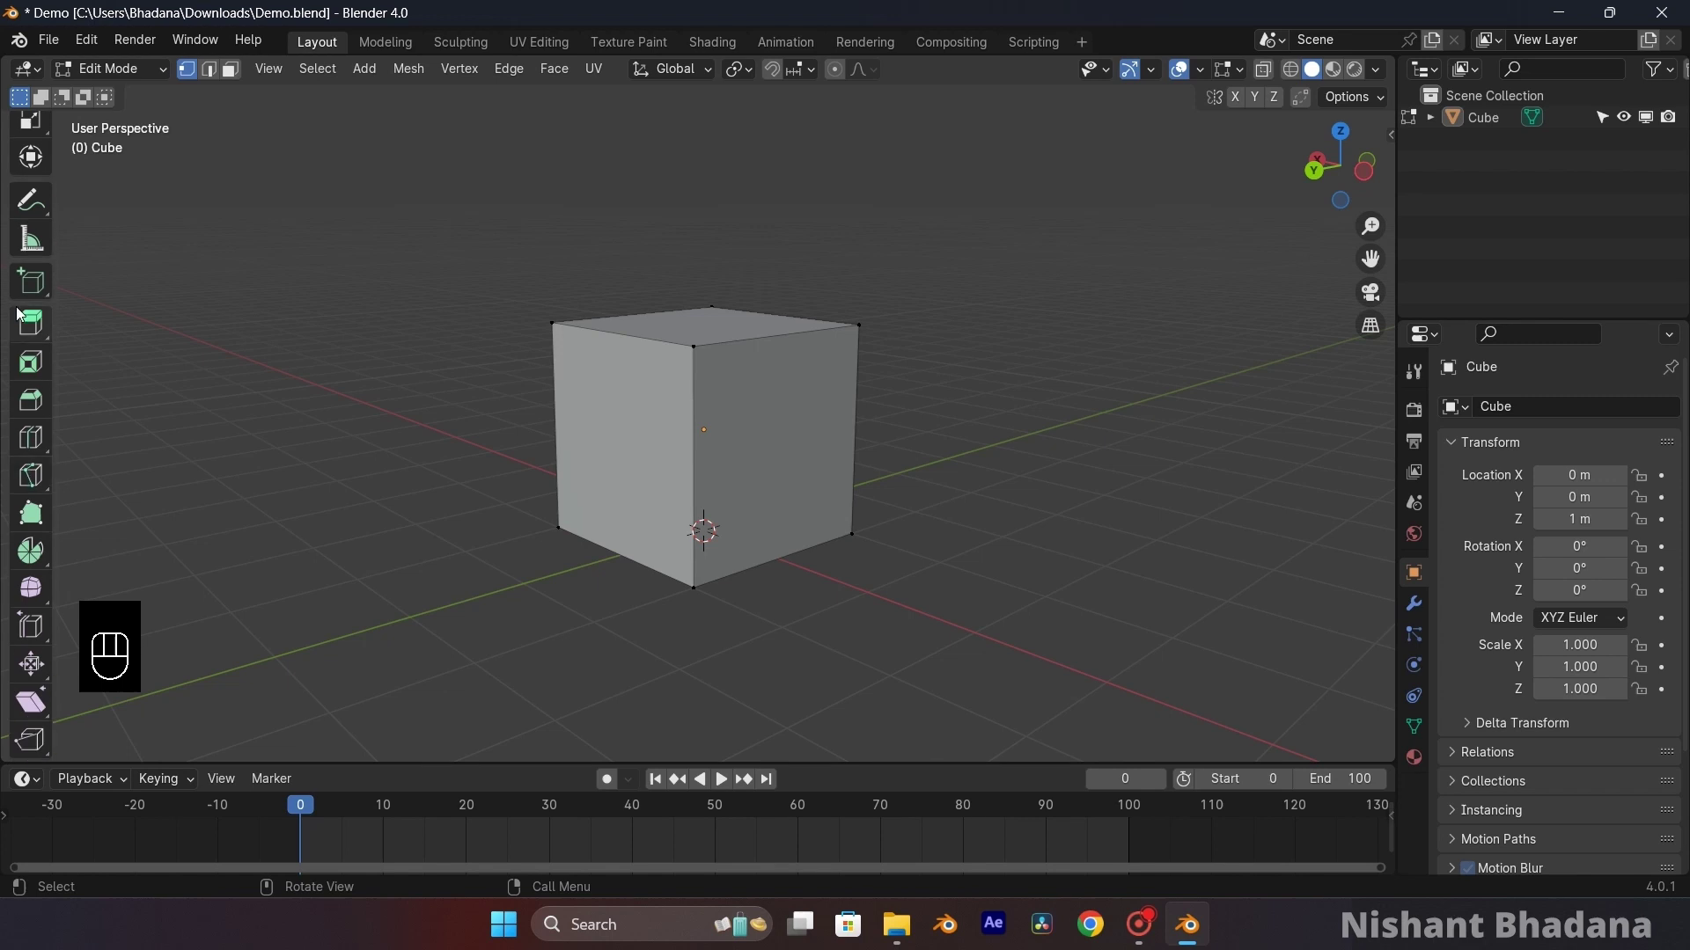
{"action": "scroll", "coordinate": [22, 216], "scroll_direction": "up", "scroll_amount": 5}
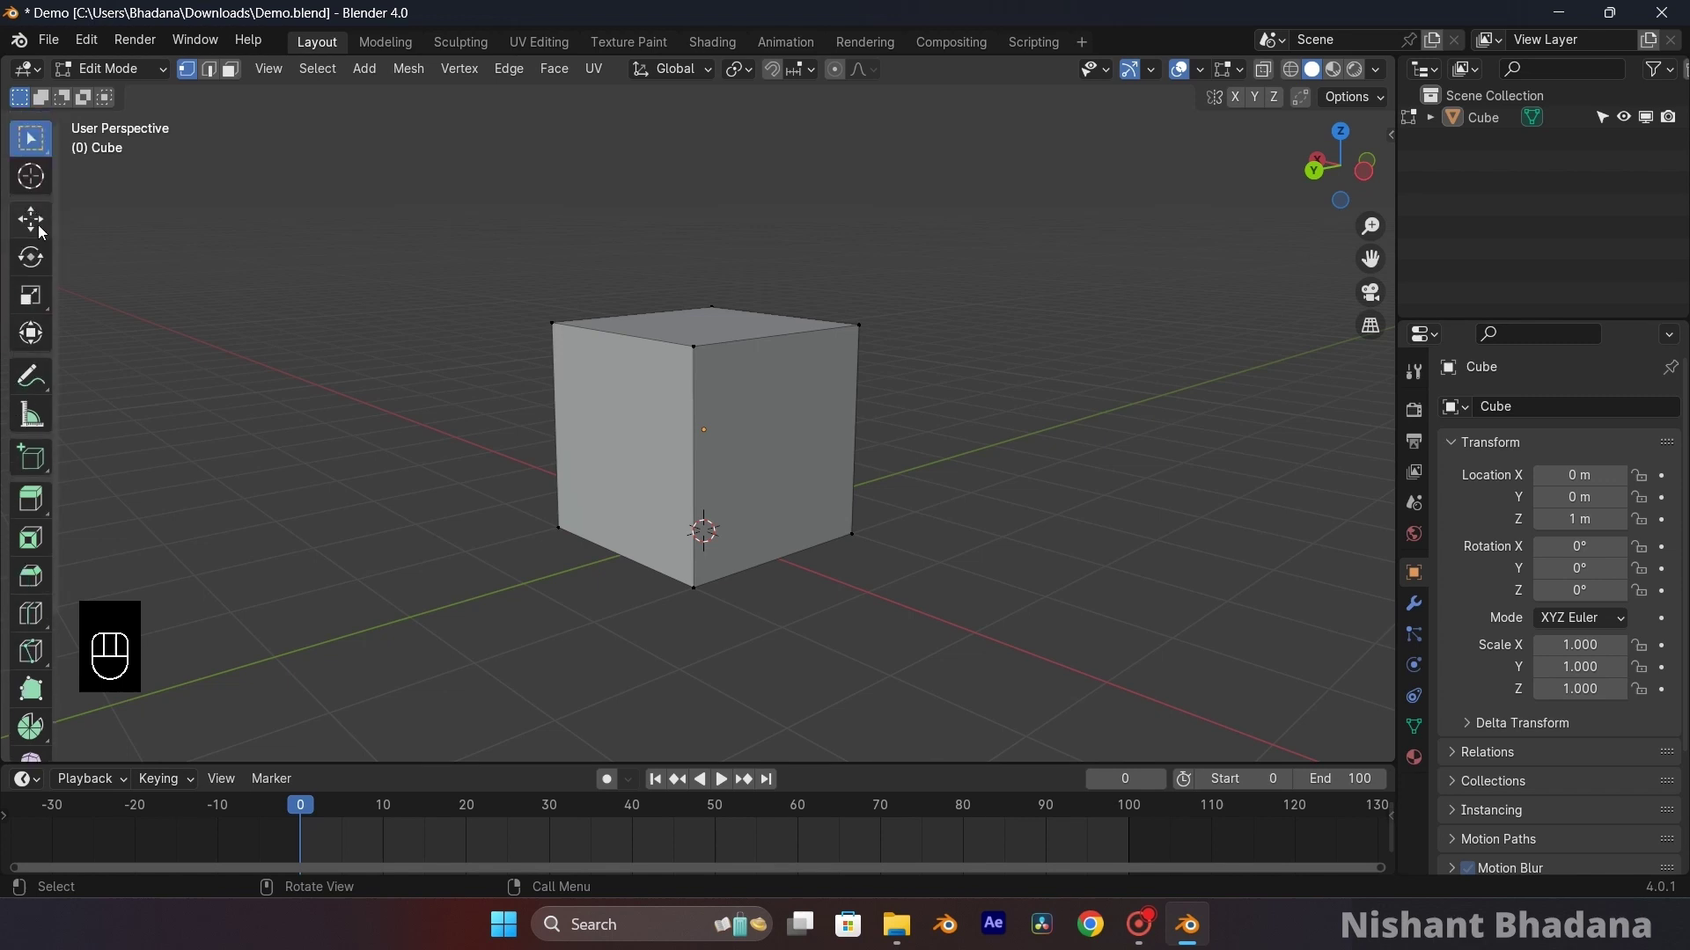
{"action": "key", "text": "Tab"}
{"action": "left_click", "coordinate": [116, 67]}
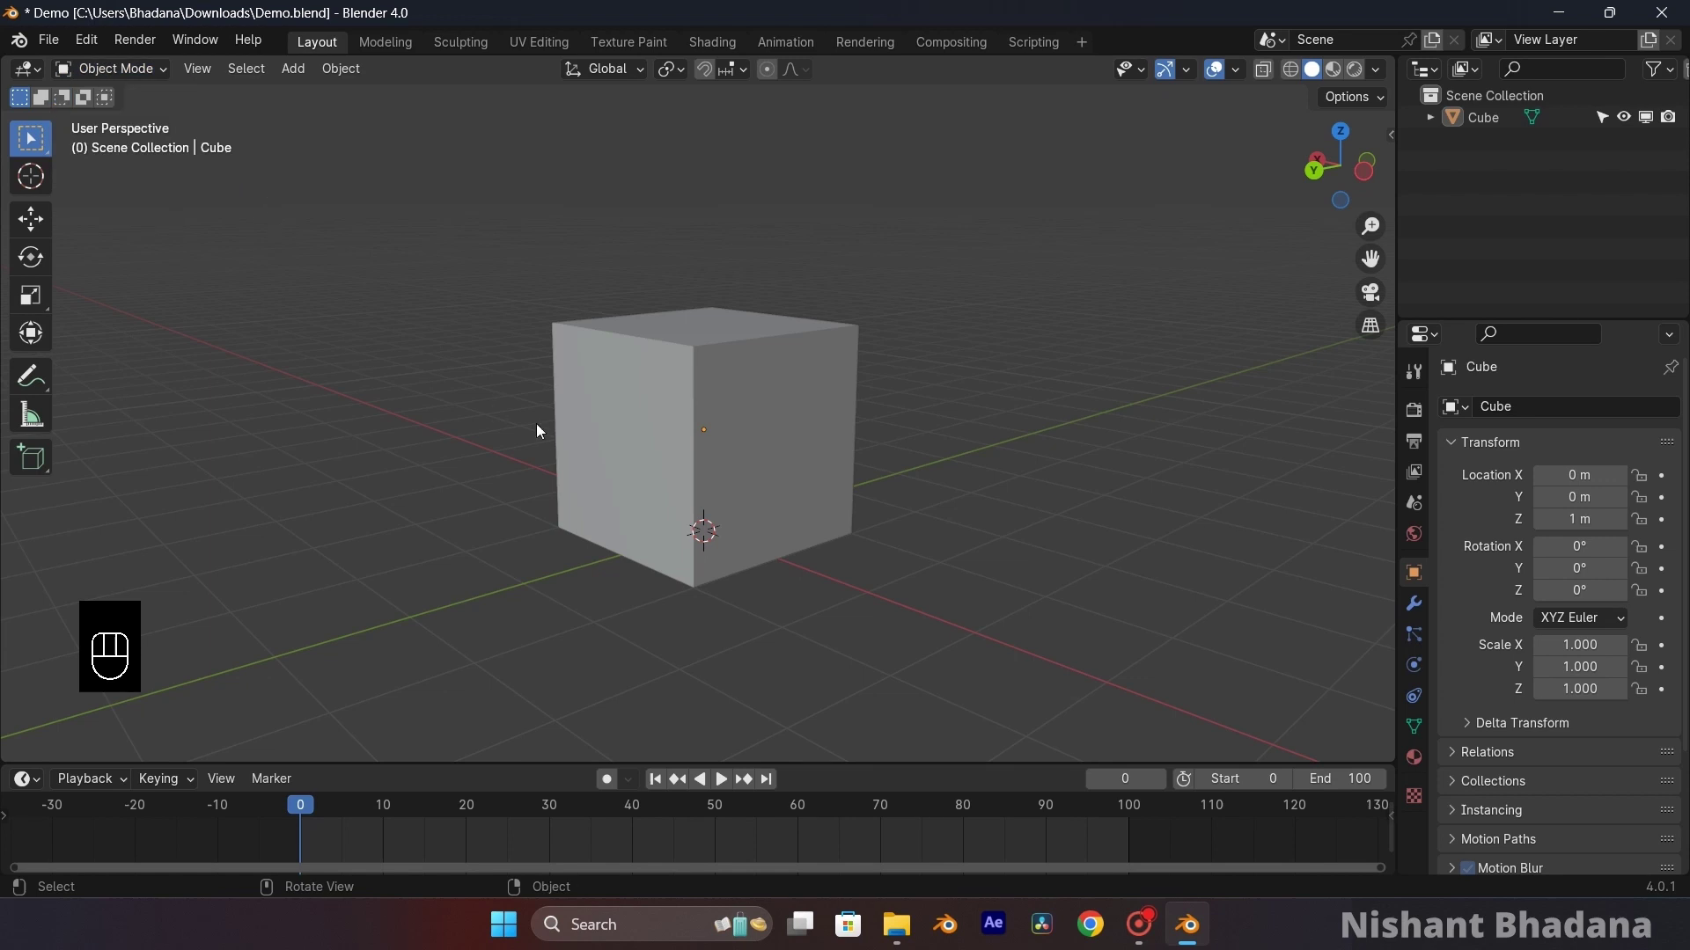
- Select the cube, switch it to Edit Mode and activate the Extrude Region tool
{"action": "key", "text": "Tab"}
{"action": "left_click", "coordinate": [646, 373]}
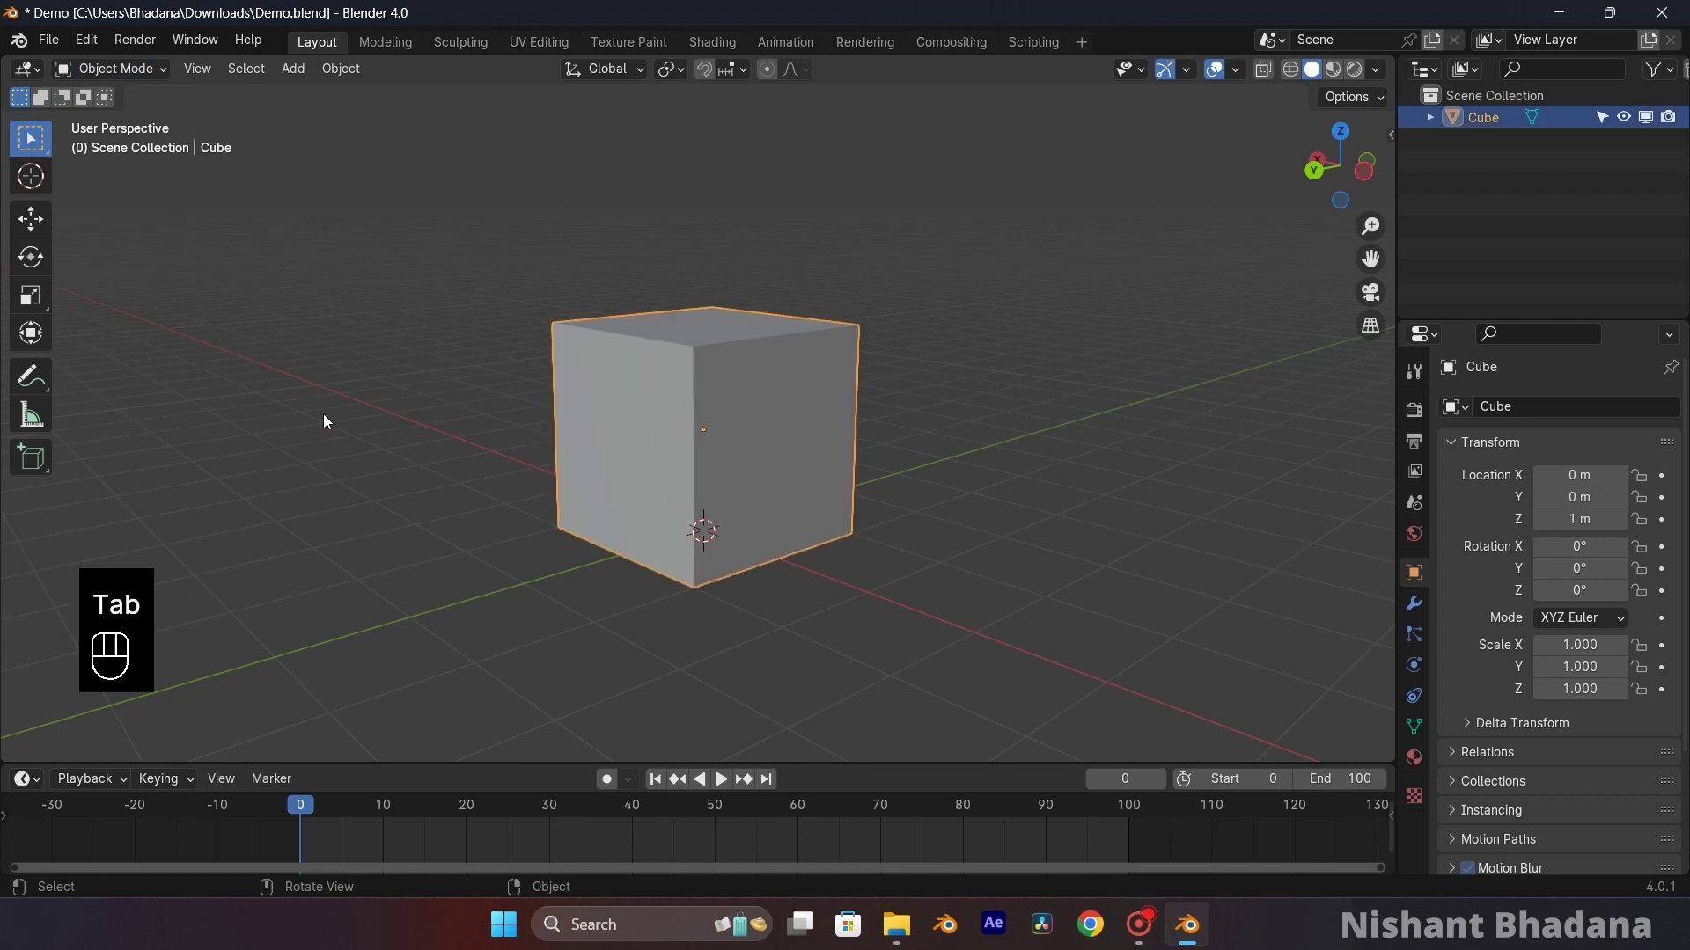
{"action": "key", "text": "Tab"}
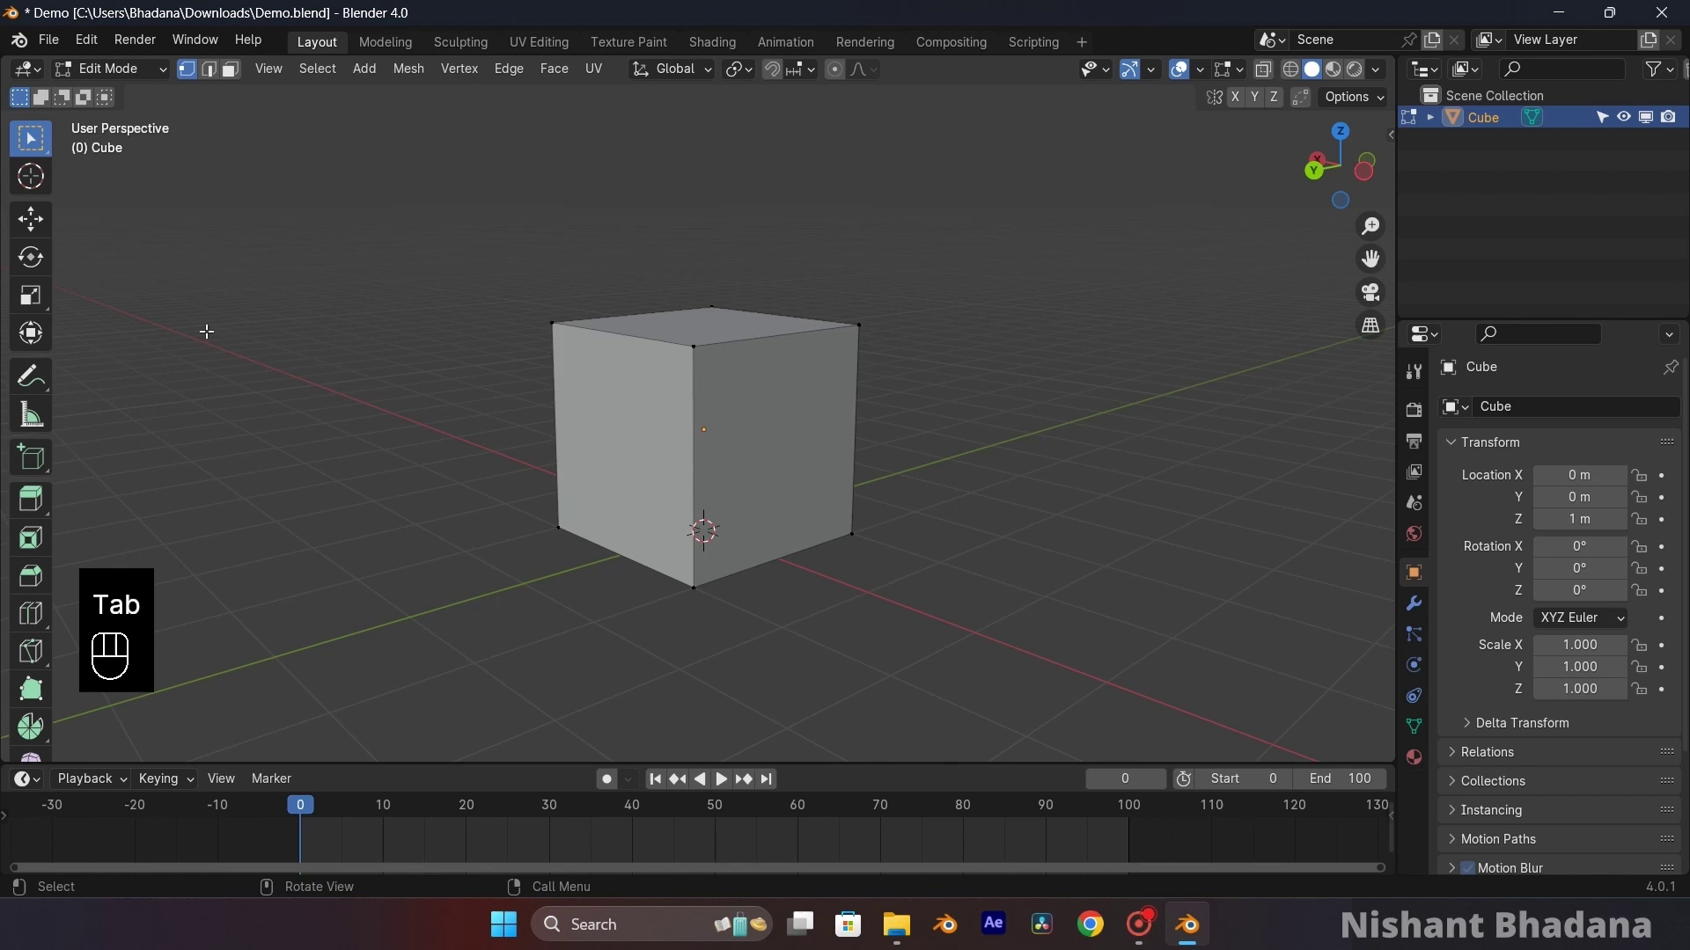
{"action": "scroll", "coordinate": [35, 120], "scroll_direction": "down", "scroll_amount": 3}
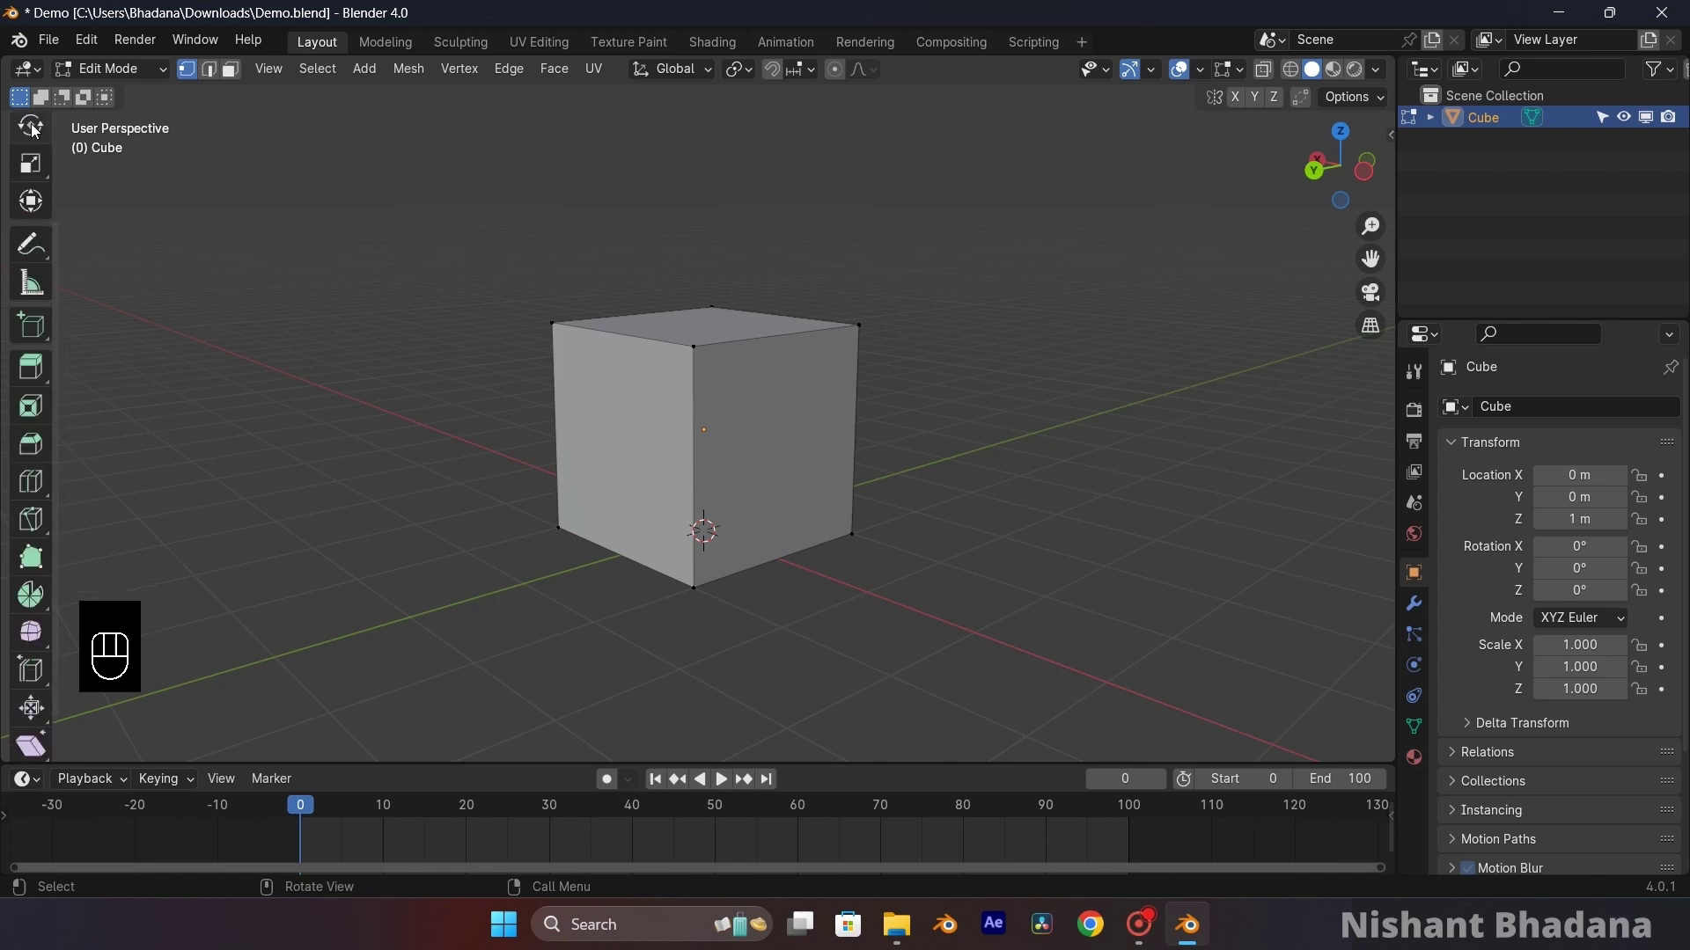
{"action": "scroll", "coordinate": [33, 352], "scroll_direction": "down", "scroll_amount": 1}
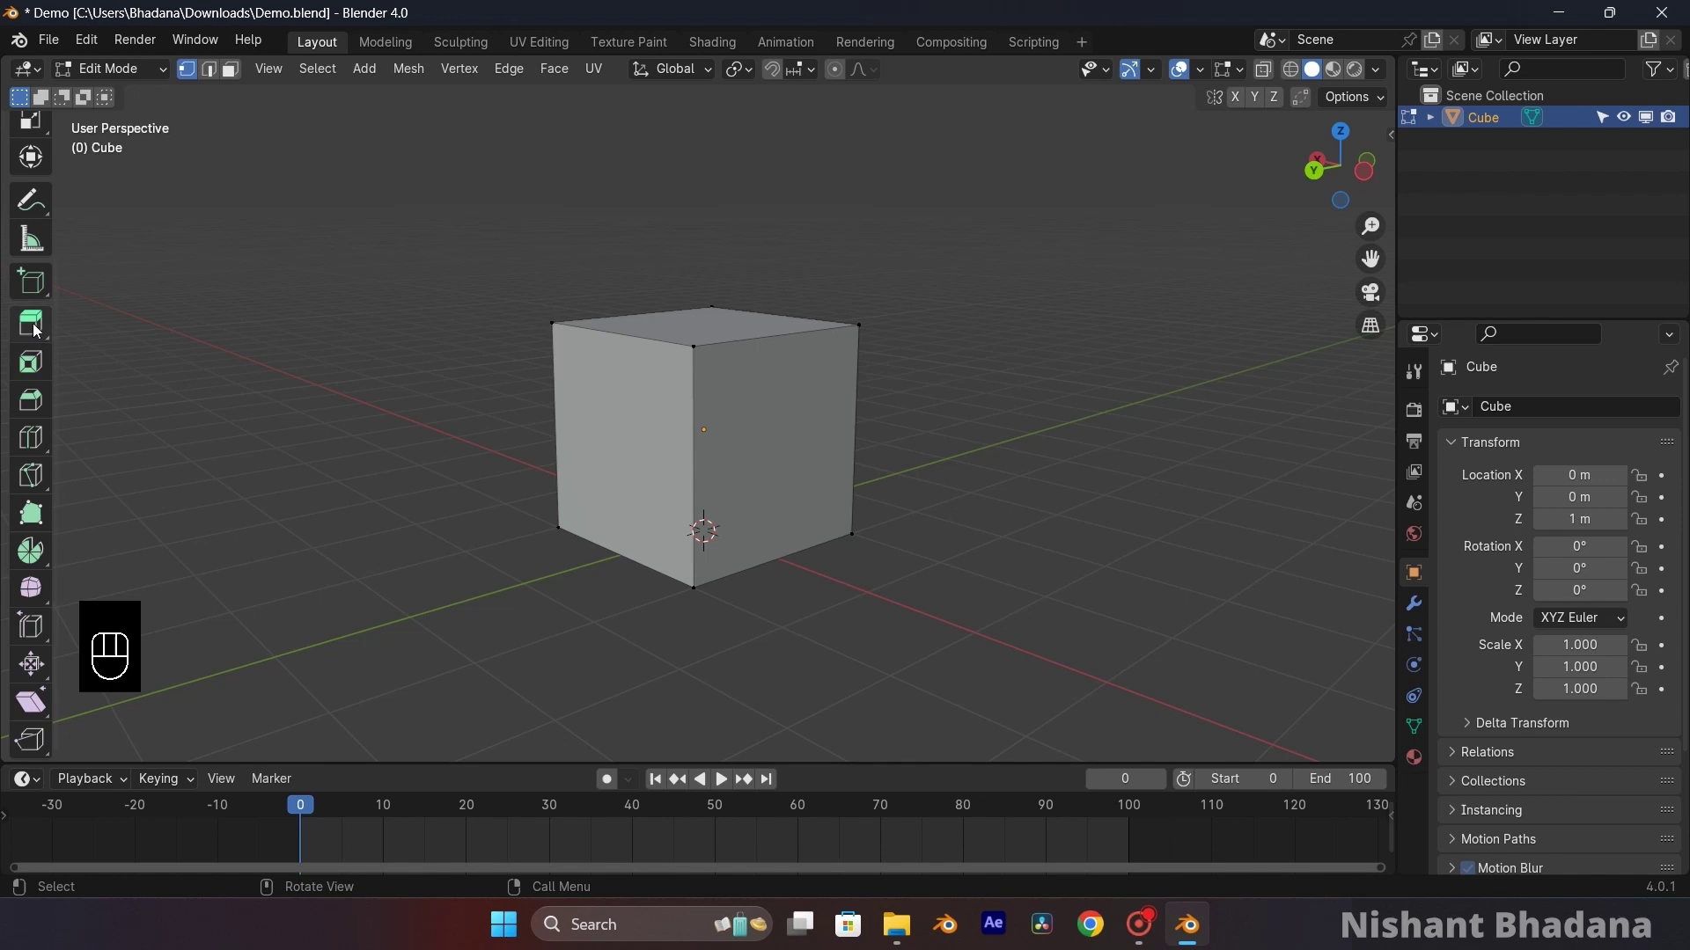
{"action": "left_click", "coordinate": [35, 328]}
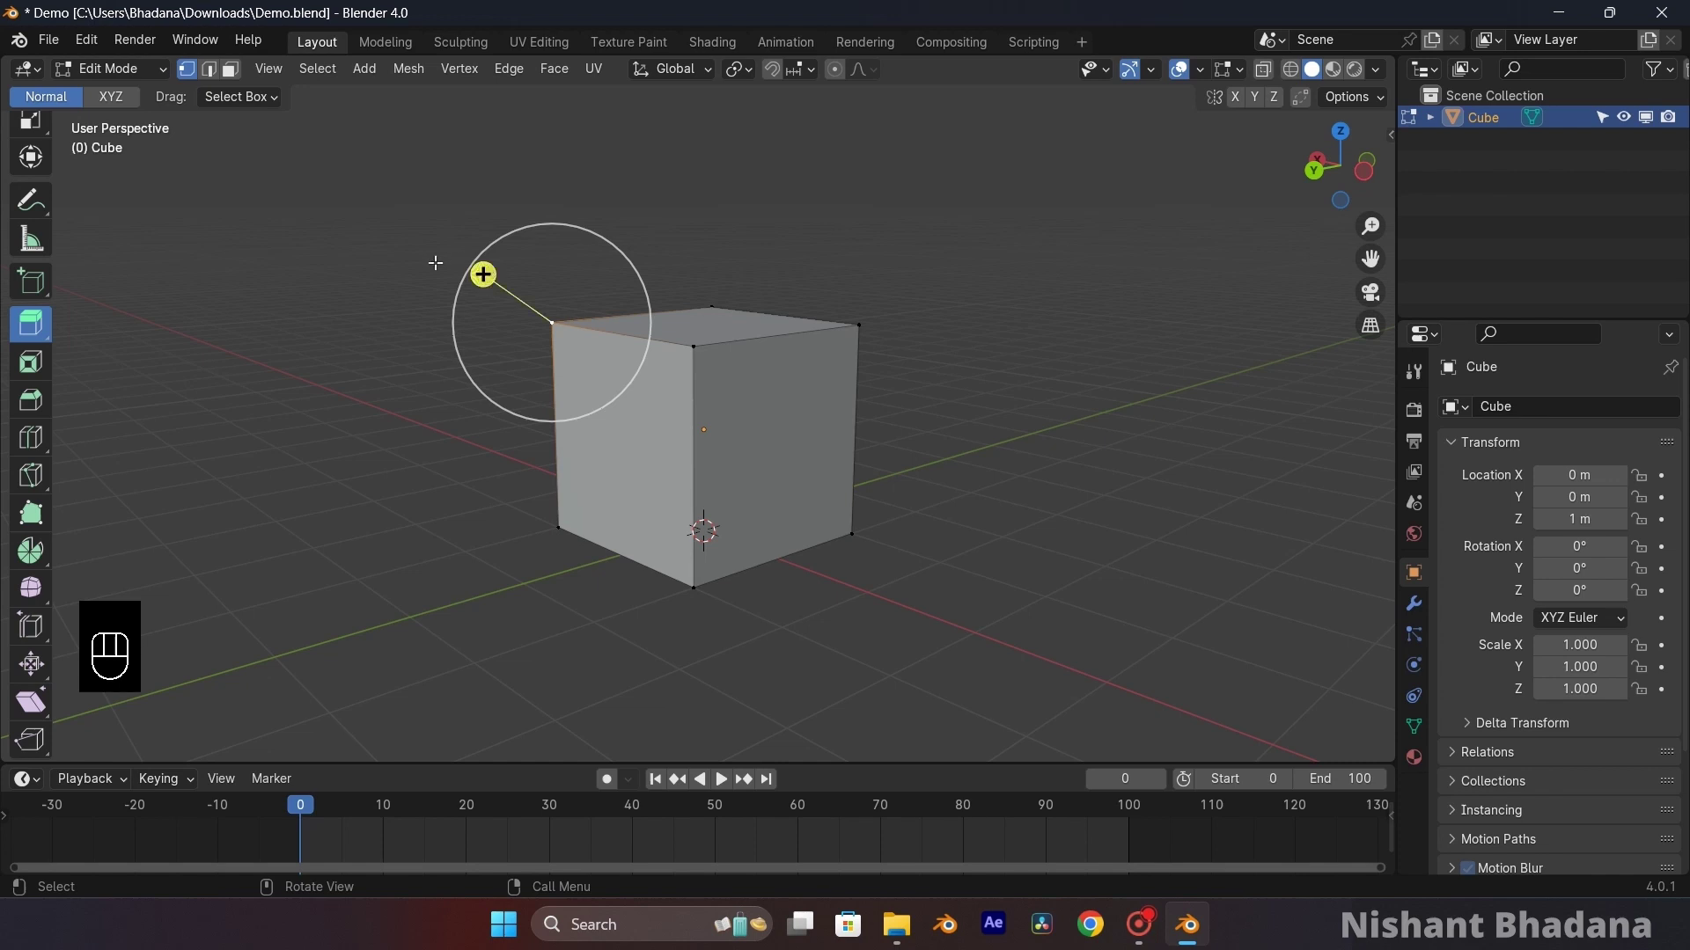
- Try extruding one upper corner vertex of the cube outward, and undo it
{"action": "left_click_drag", "start_coordinate": [483, 274], "coordinate": [330, 222]}
{"action": "left_click", "coordinate": [555, 322]}
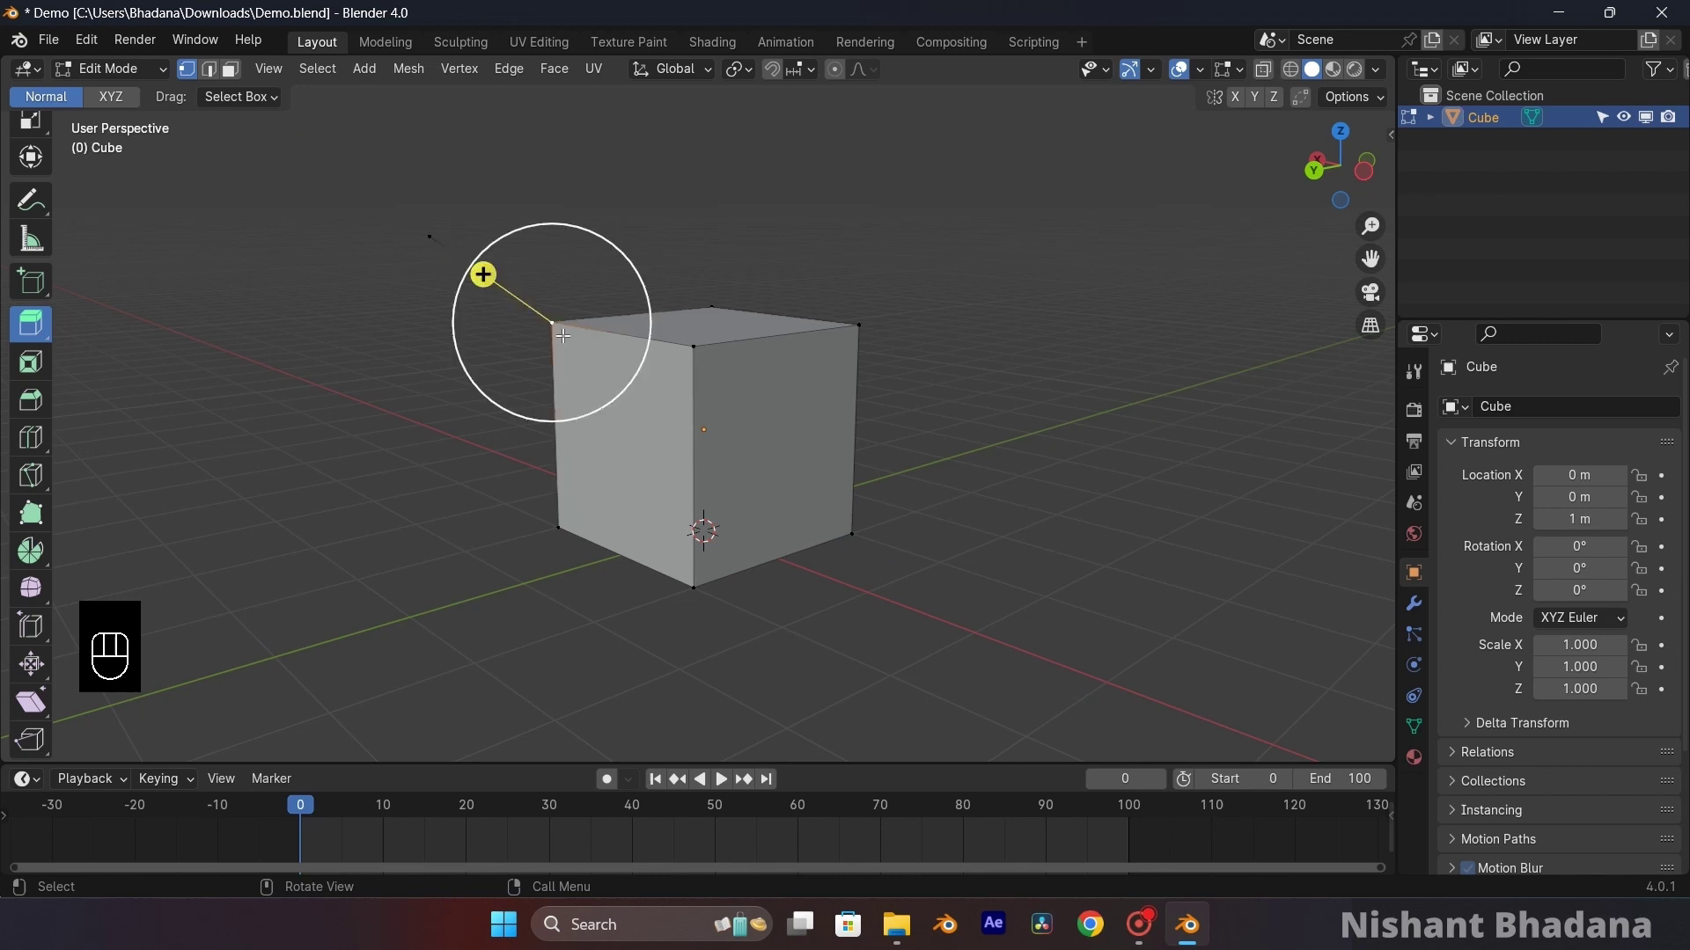
{"action": "left_click", "coordinate": [544, 326]}
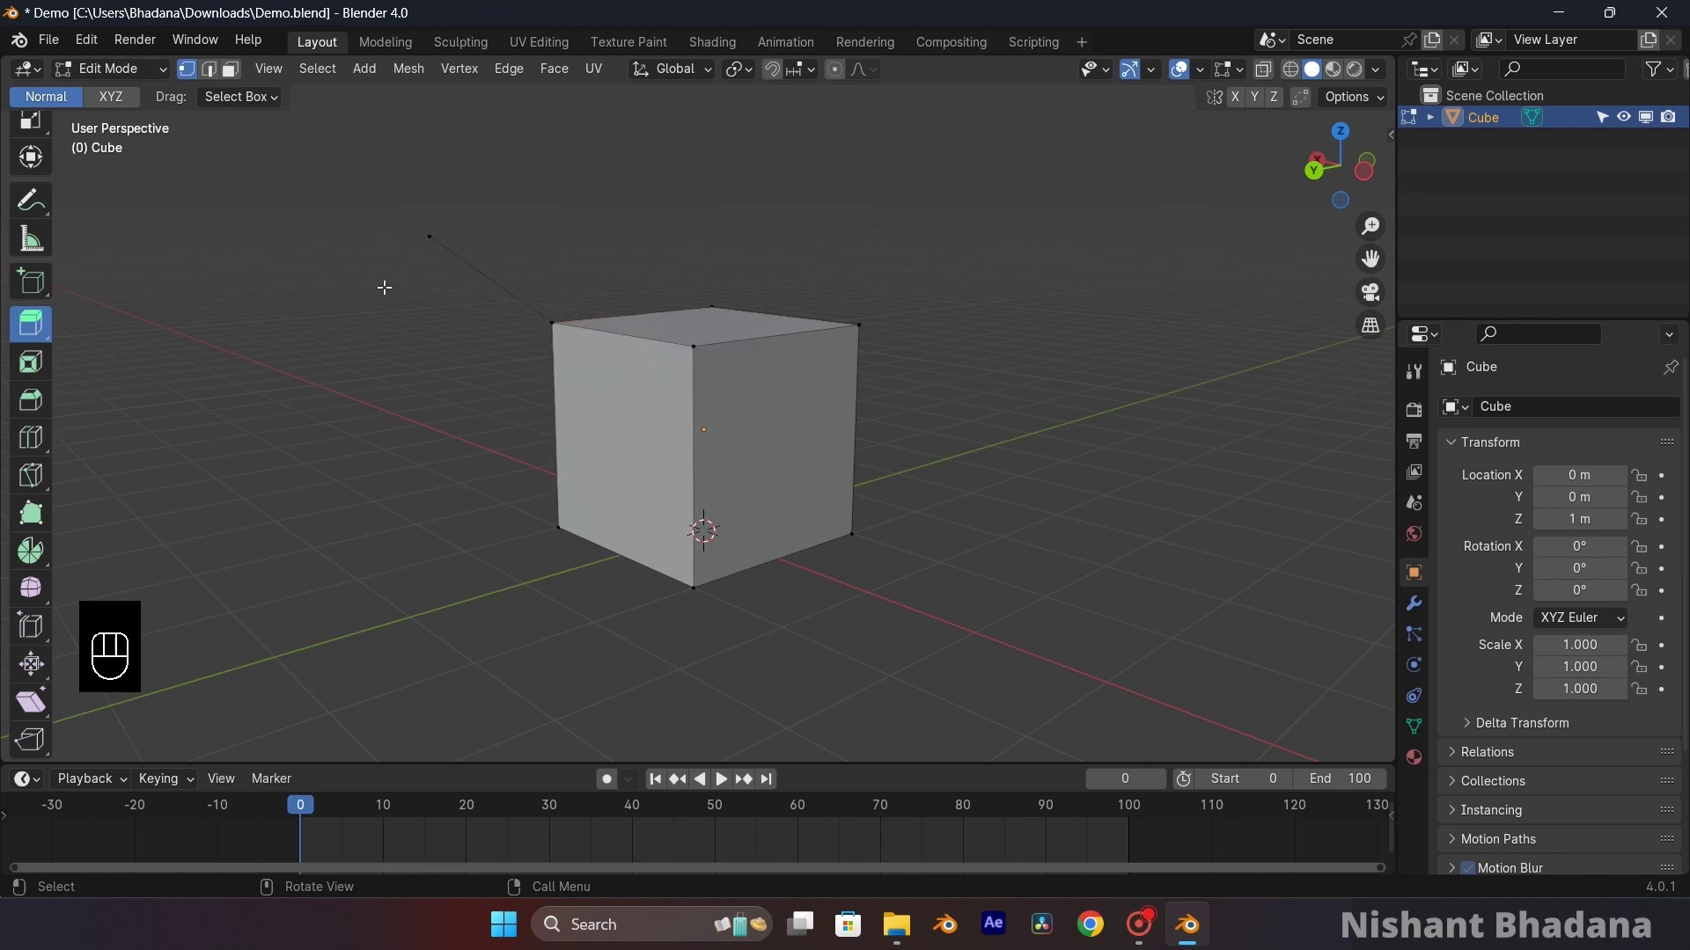
{"action": "key", "text": "ctrl+z"}
- Switch to face select mode and select the cube's top face
{"action": "middle_click_drag", "start_coordinate": [381, 287], "coordinate": [474, 320]}
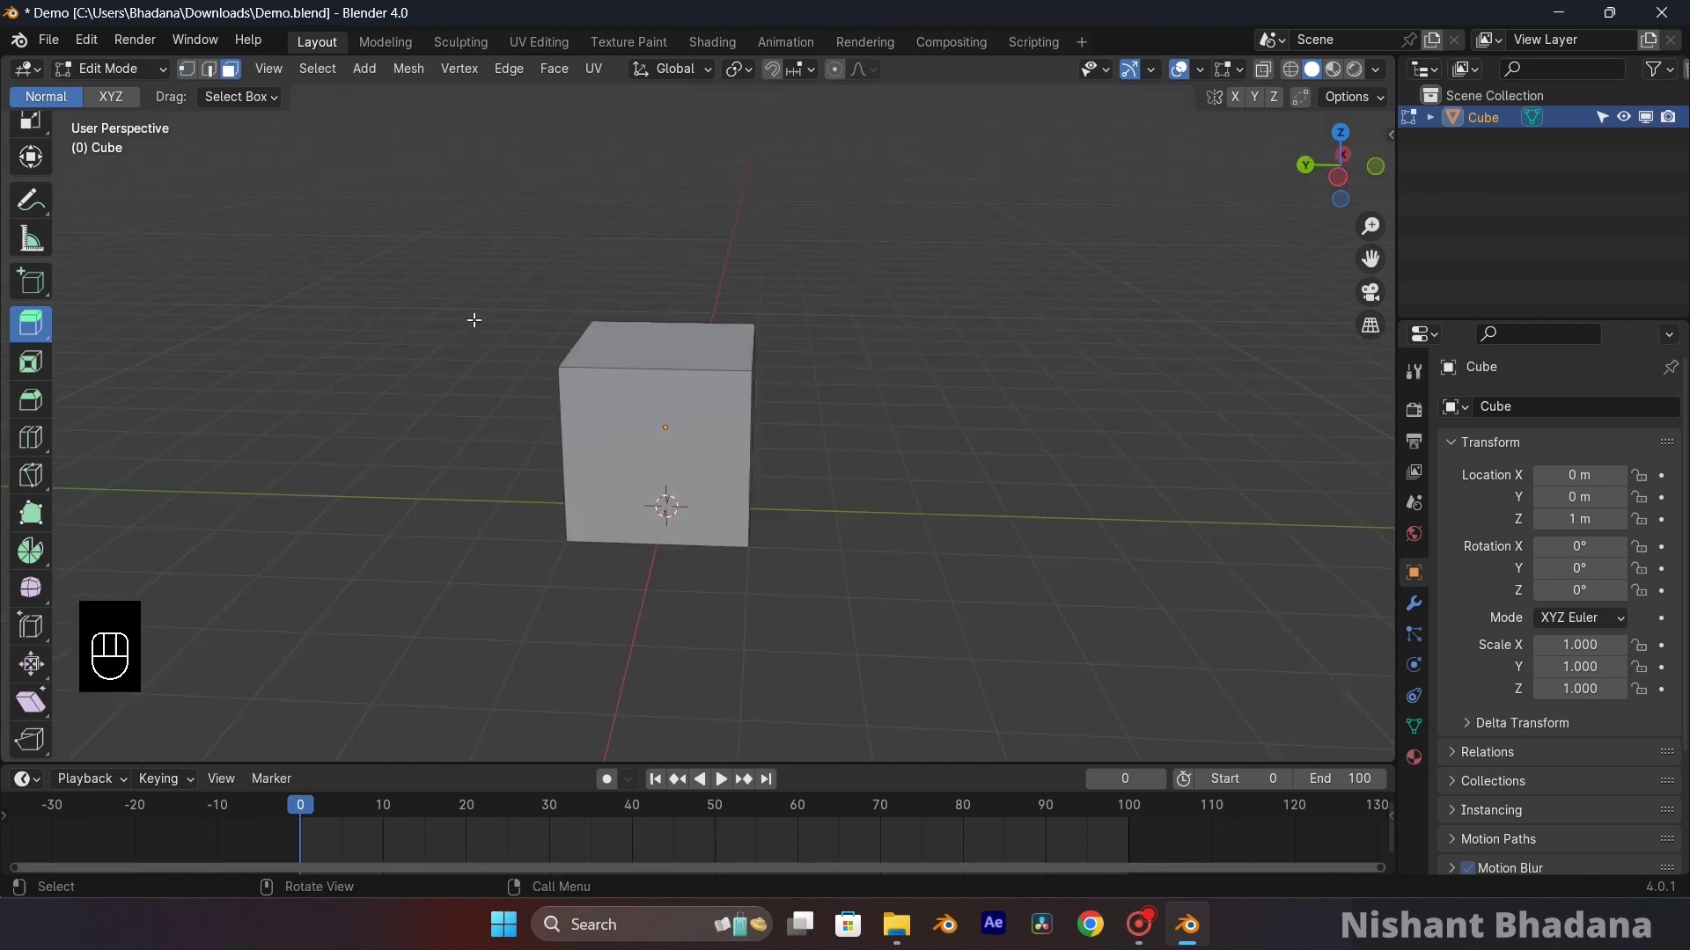
{"action": "left_click", "coordinate": [633, 340]}
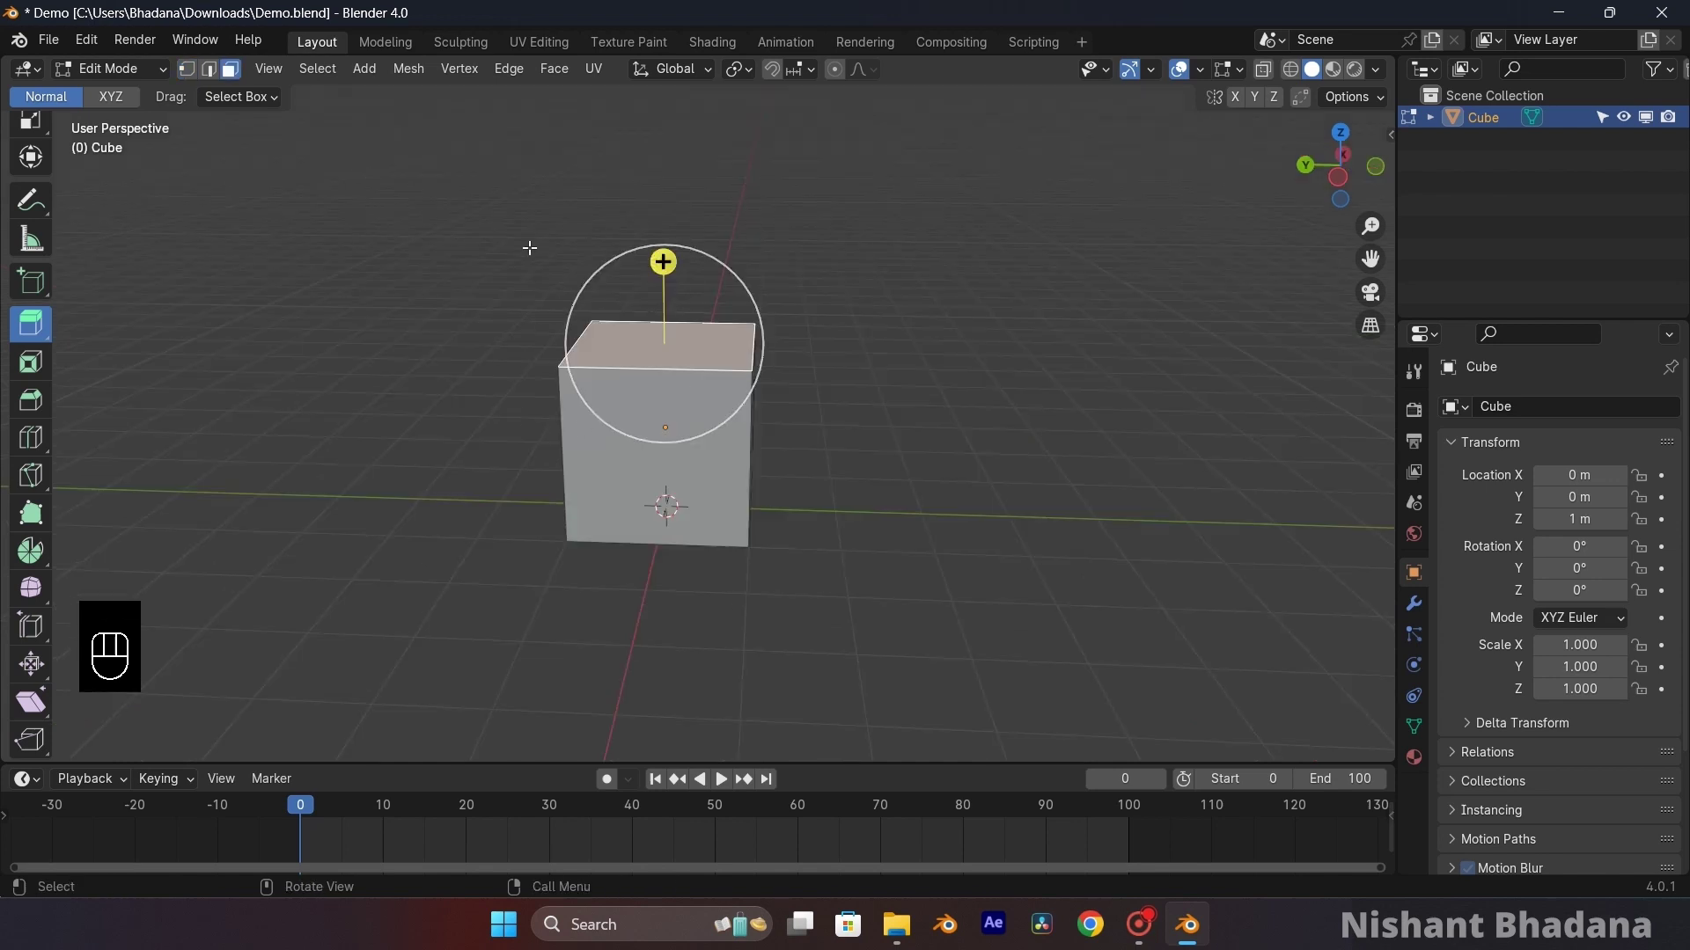
{"action": "left_click", "coordinate": [208, 68]}
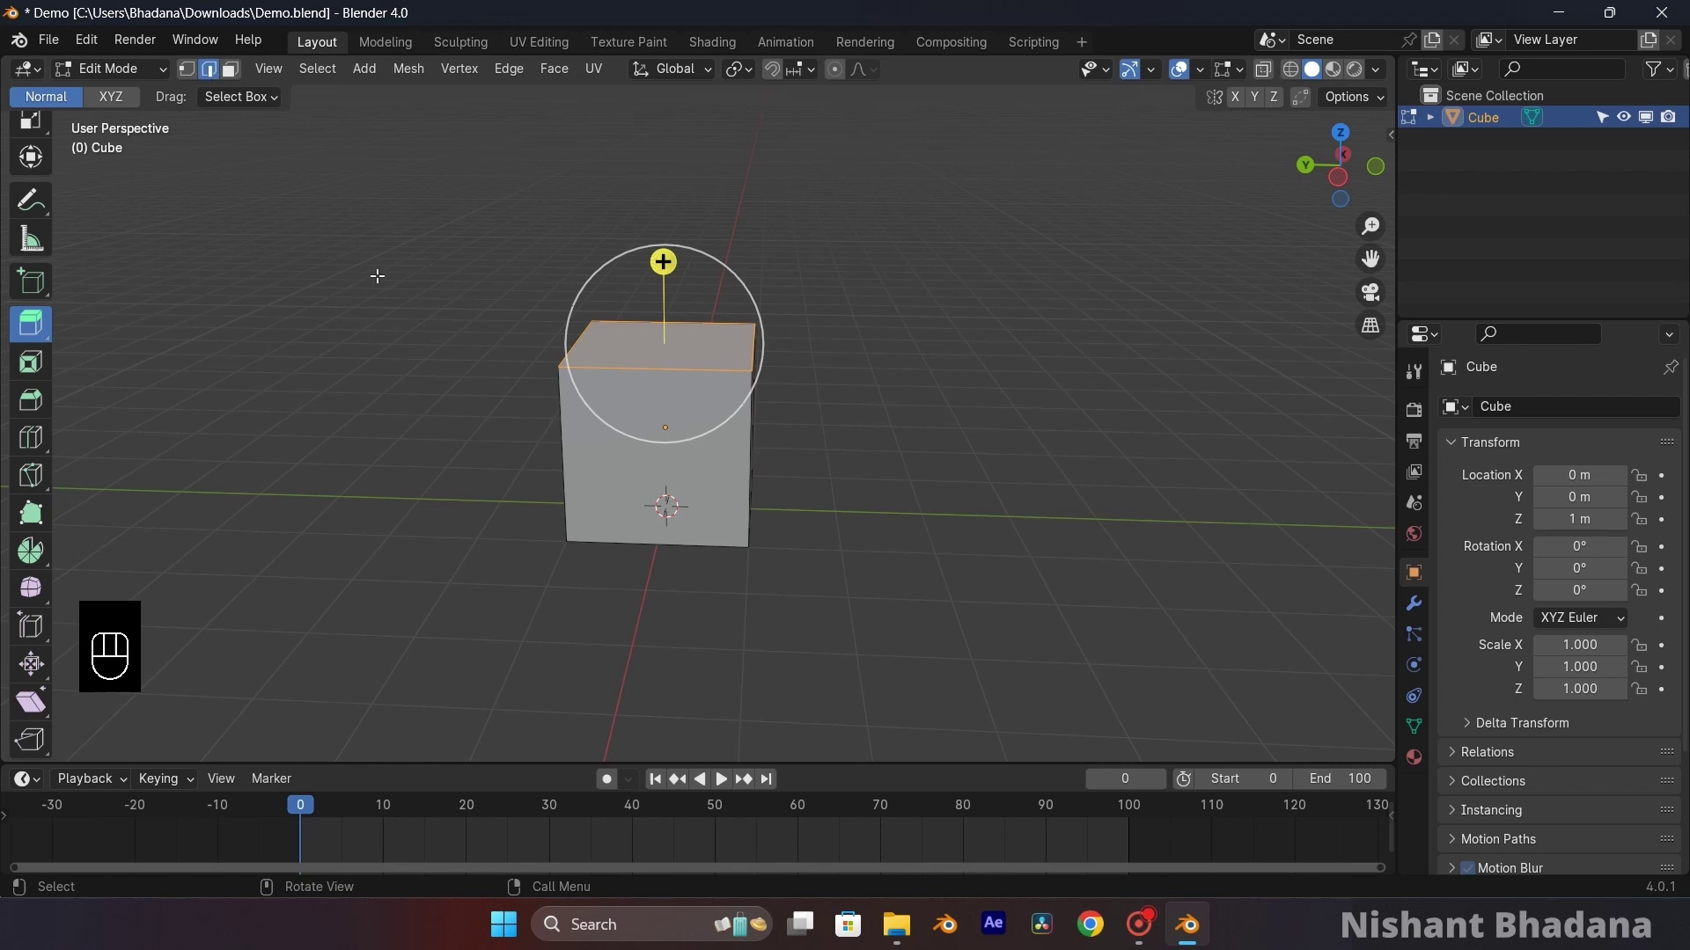
{"action": "left_click", "coordinate": [412, 364]}
{"action": "key", "text": "3"}
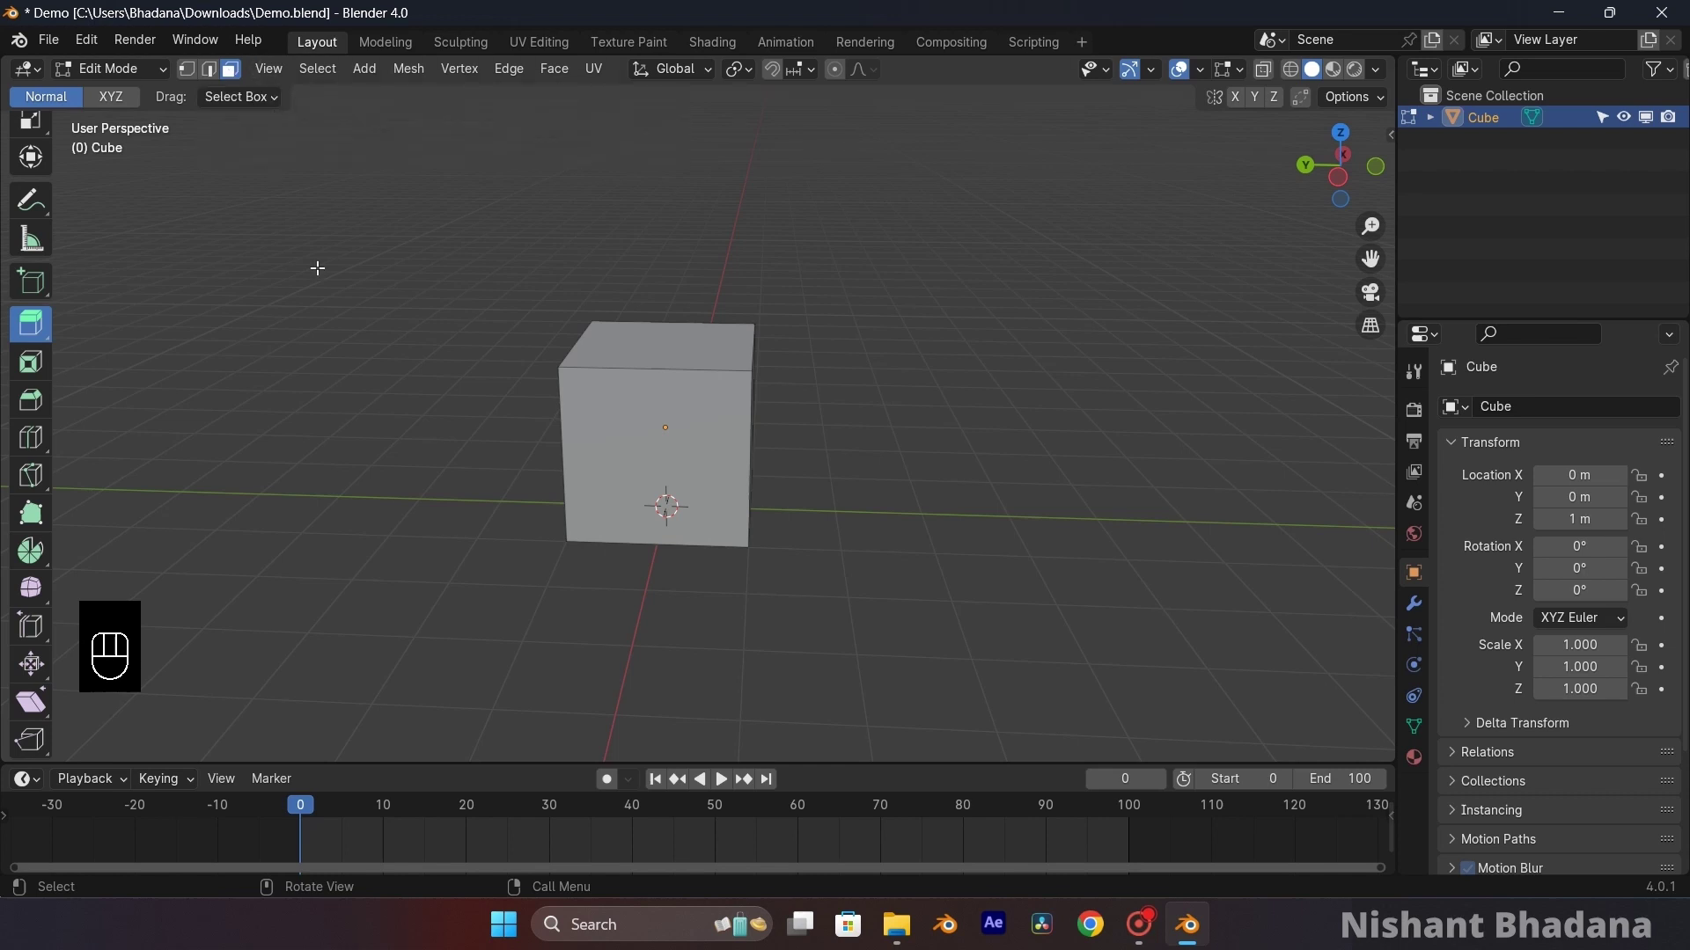
{"action": "left_click", "coordinate": [613, 343]}
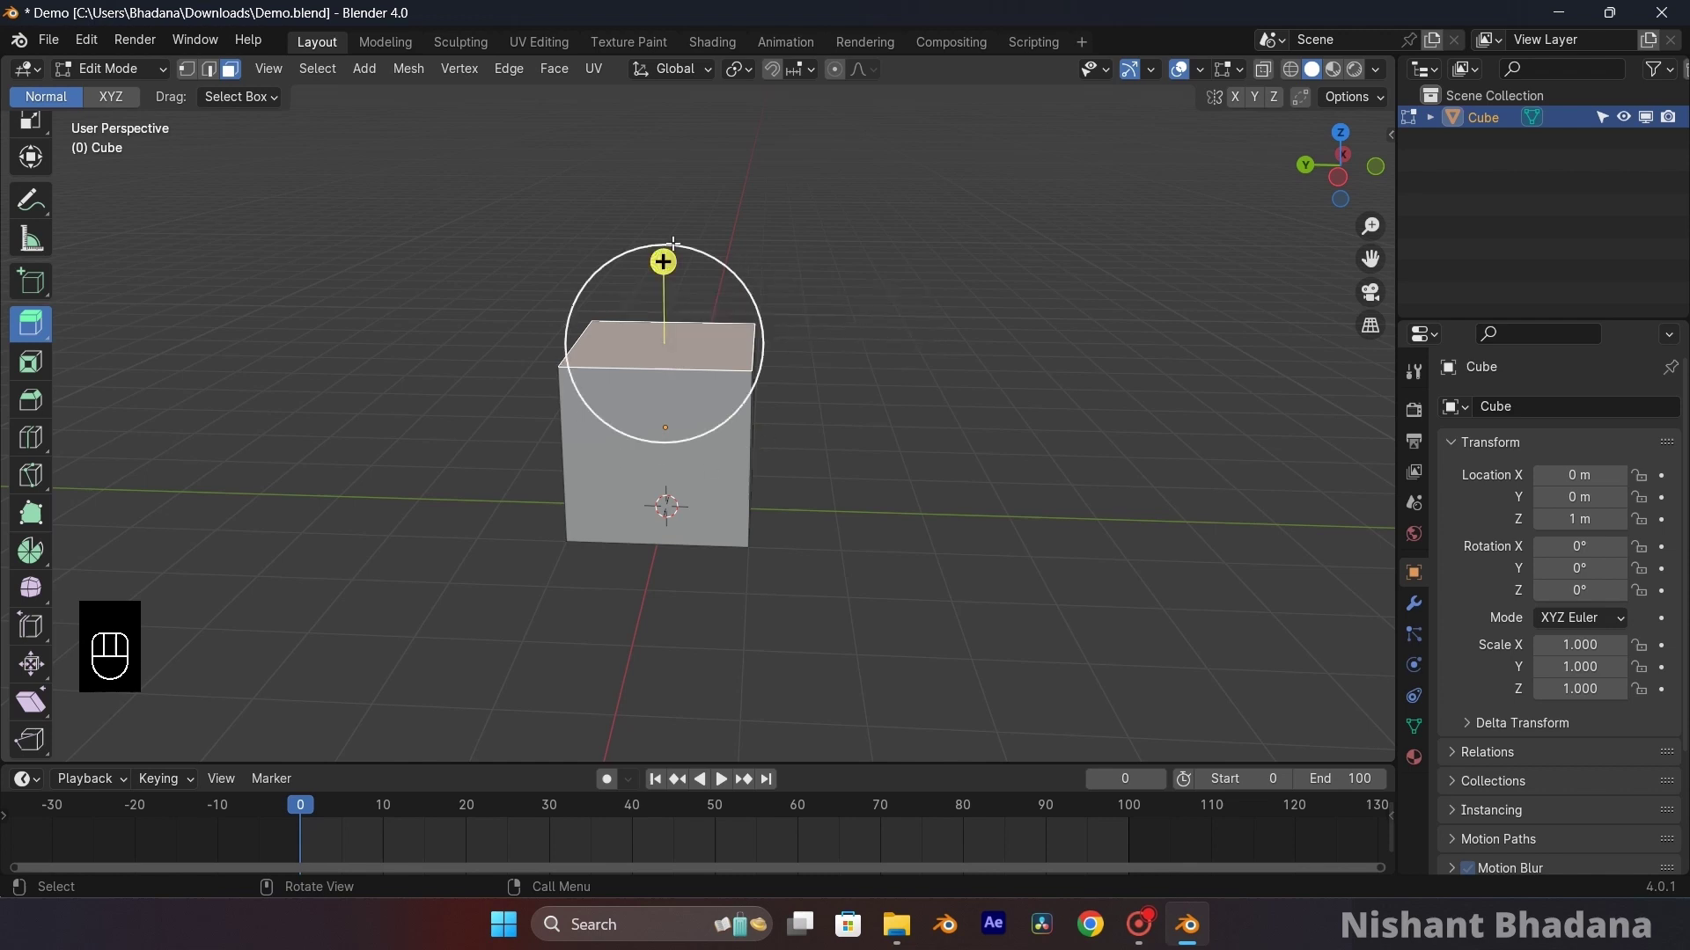
- Try extruding the top face freely upward and sideways, and undo the extrusion
{"action": "key", "text": "ctrl+z"}
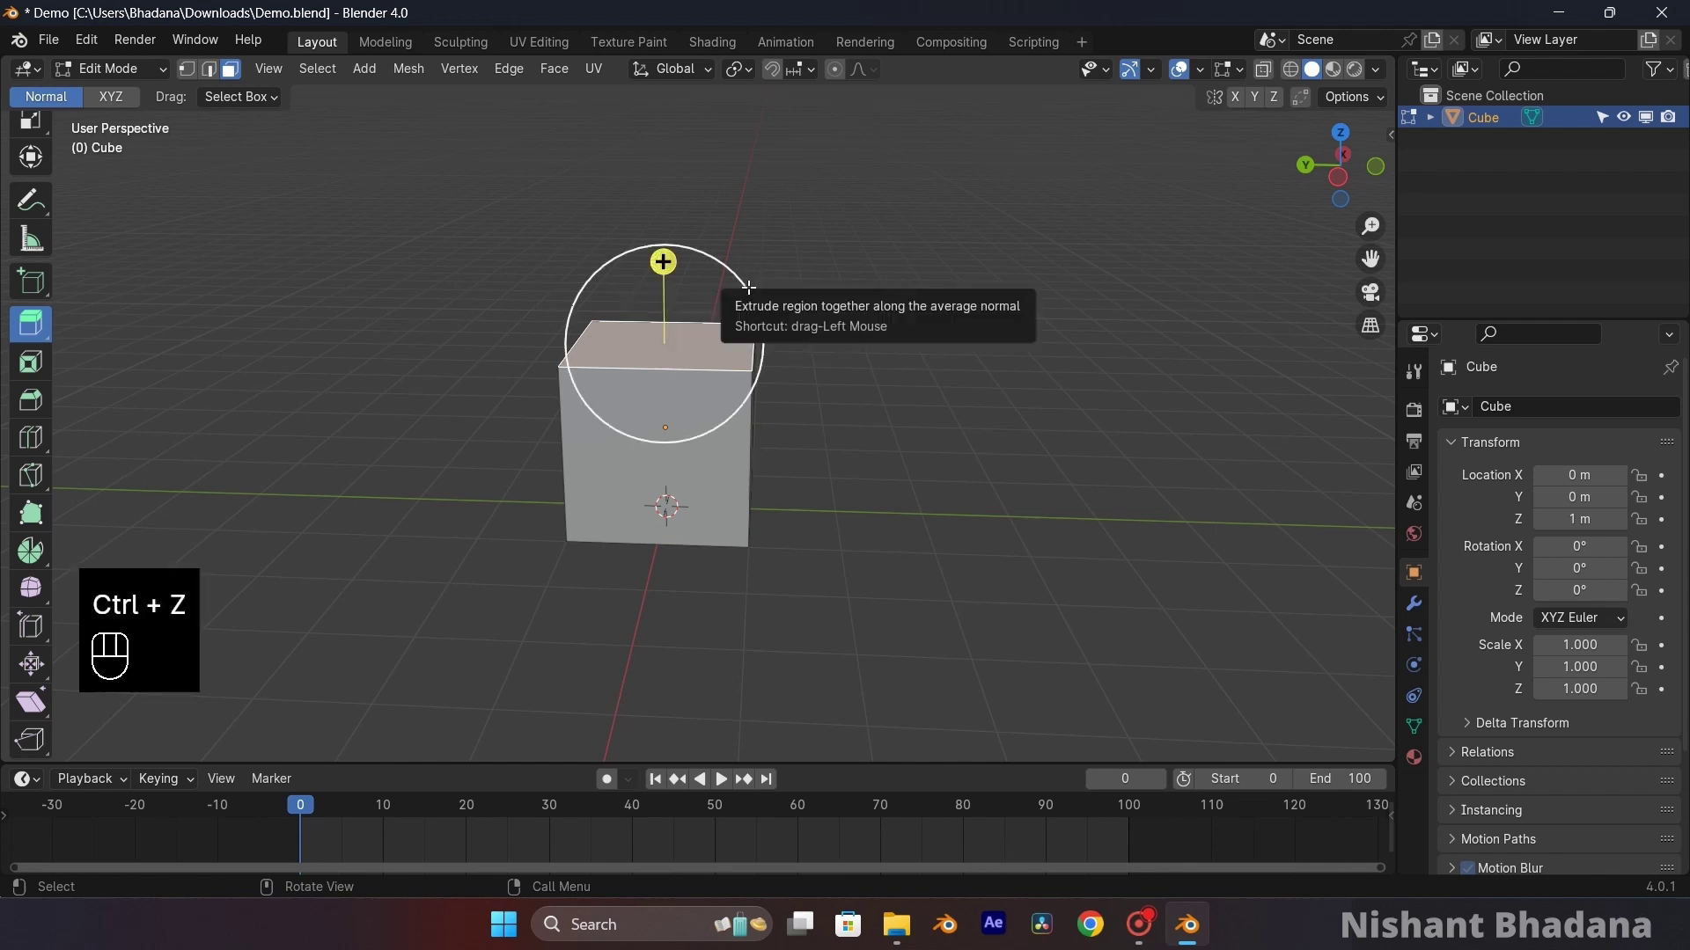
{"action": "left_click_drag", "start_coordinate": [748, 288], "coordinate": [834, 262]}
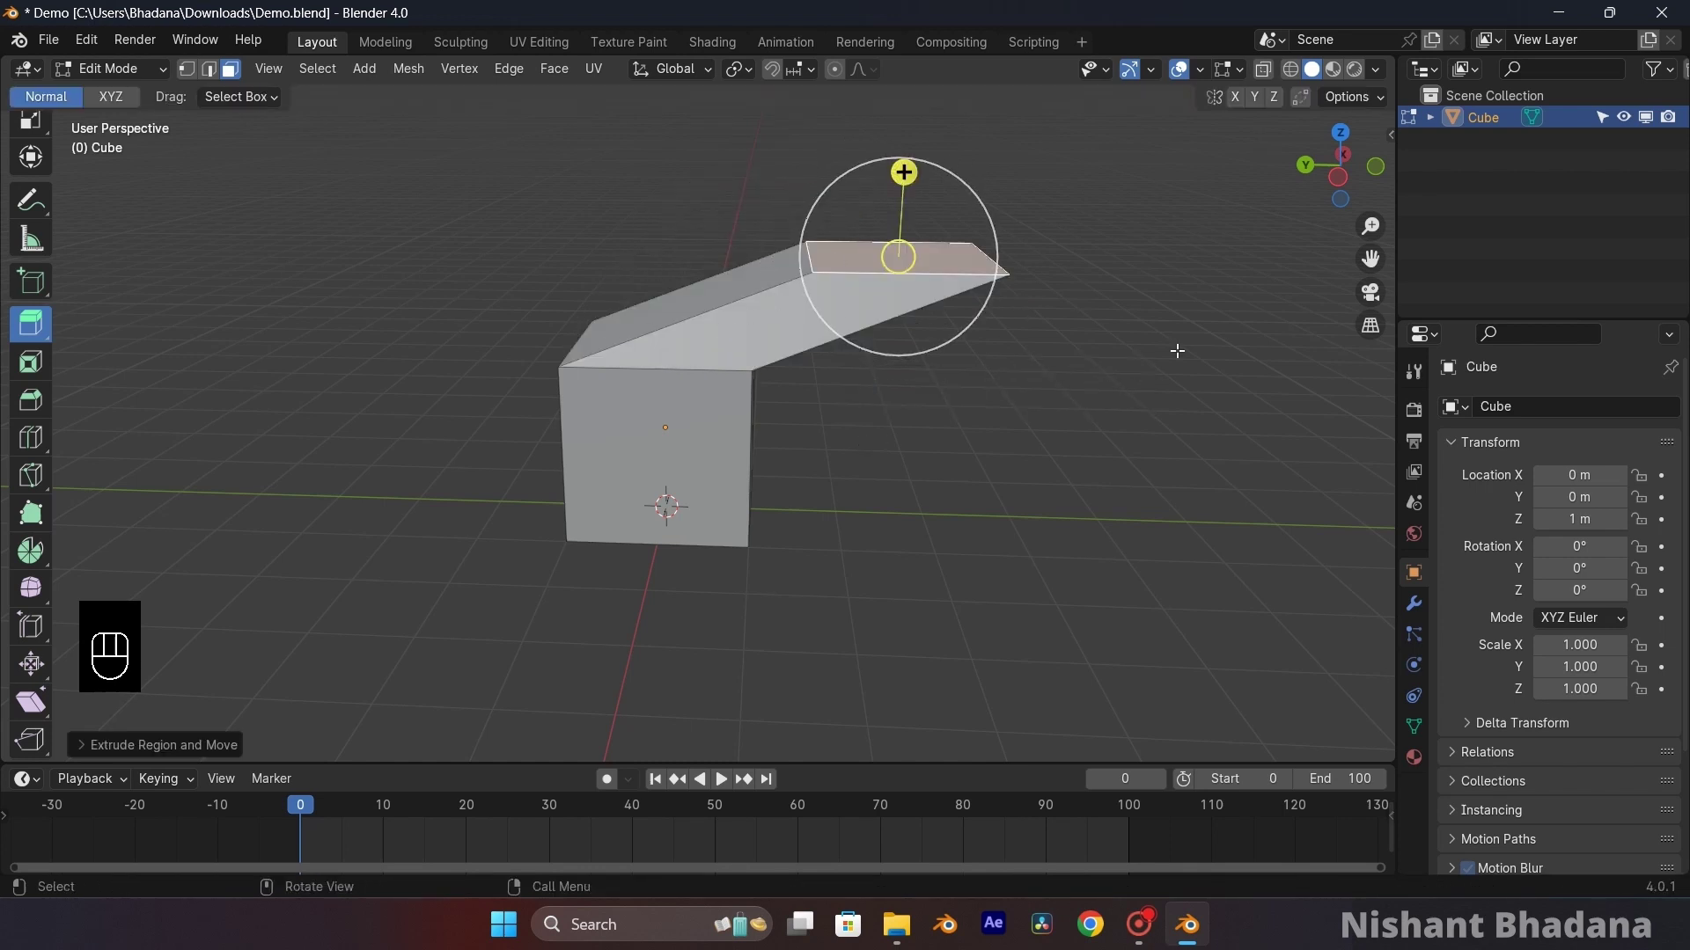
{"action": "key", "text": "ctrl+z"}
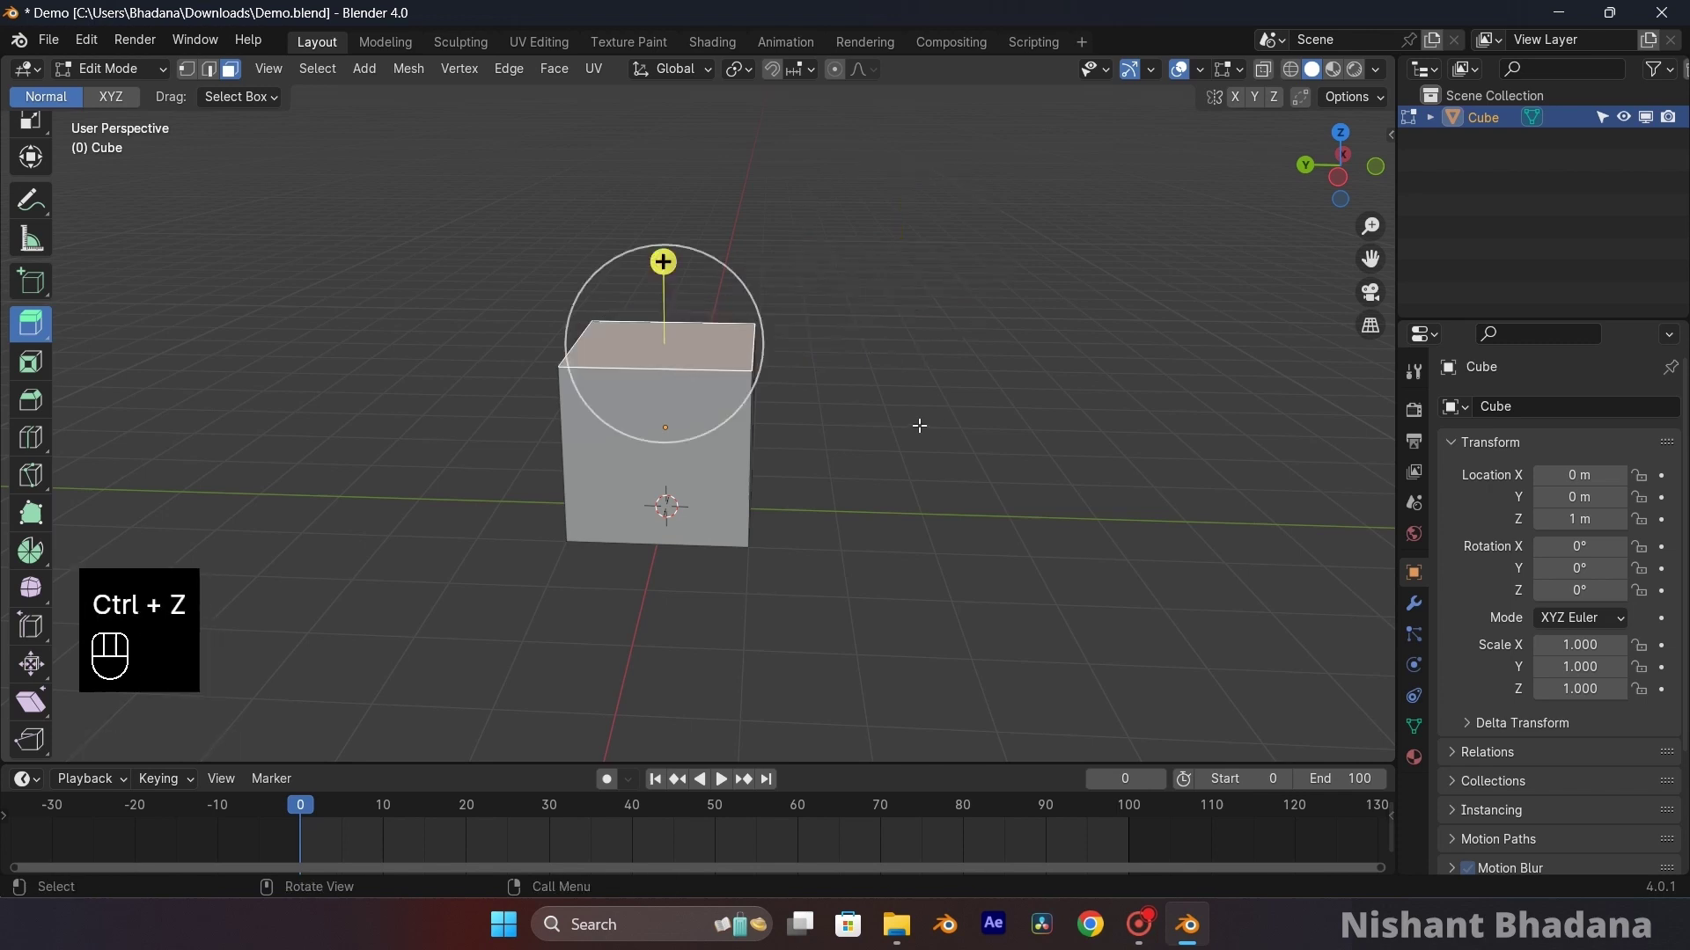
- Extrude the cube's top face upward along the global Z axis by about one cube height
{"action": "middle_click_drag", "start_coordinate": [822, 407], "coordinate": [857, 483], "text": "shift"}
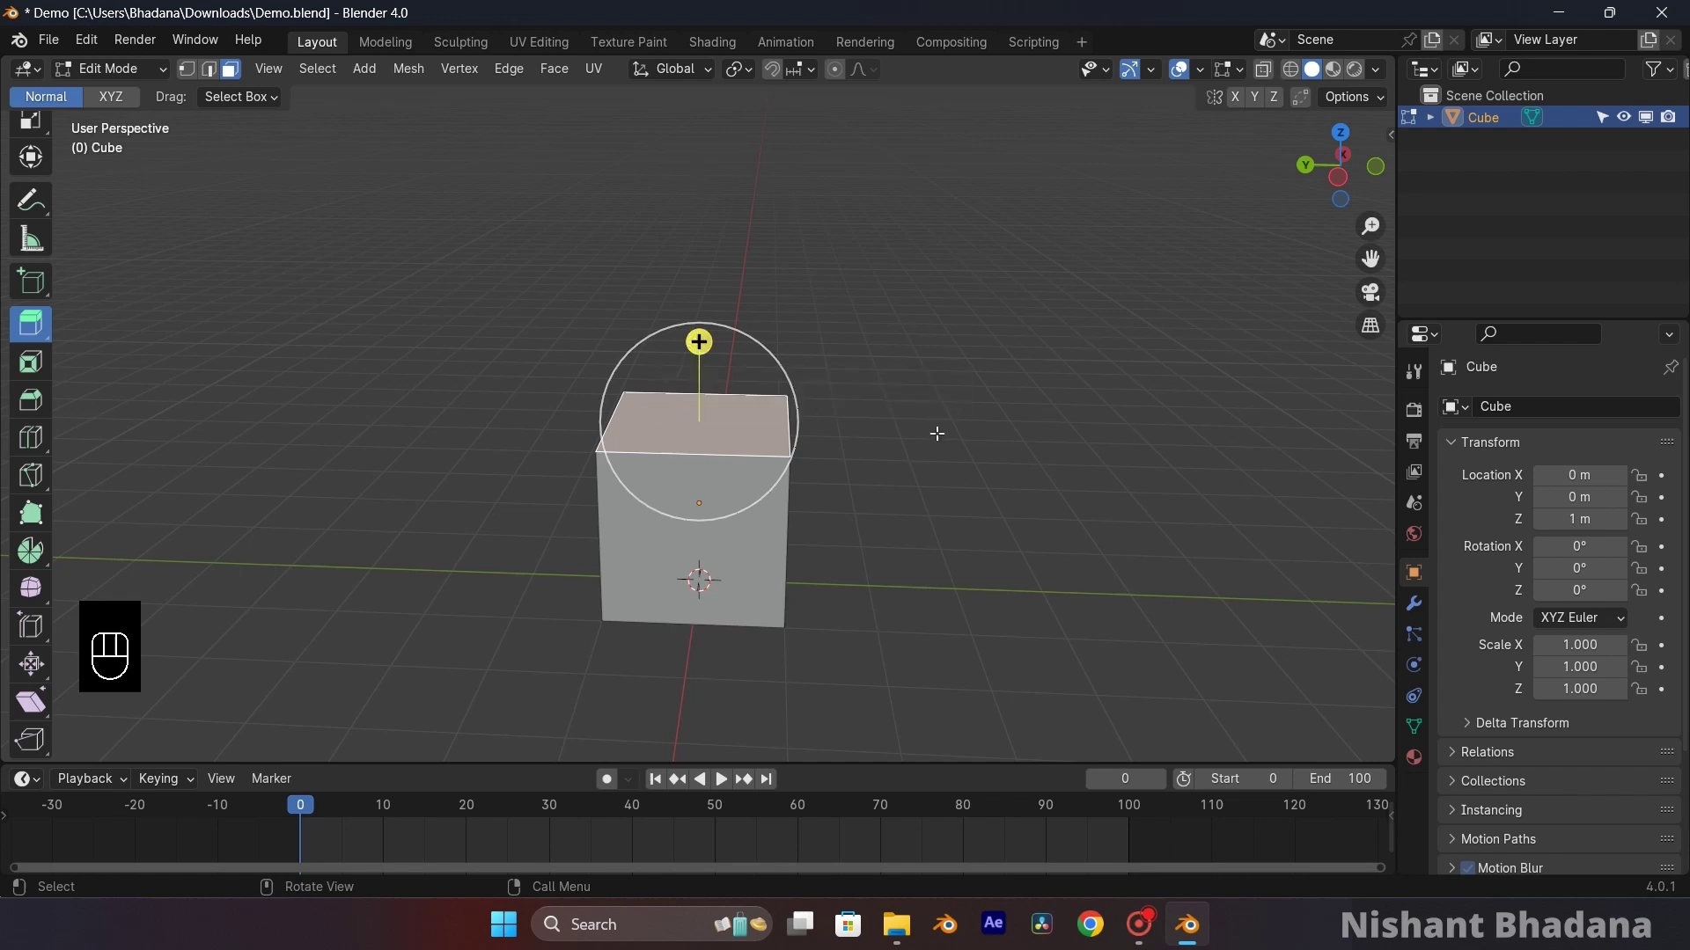
{"action": "key", "text": "e"}
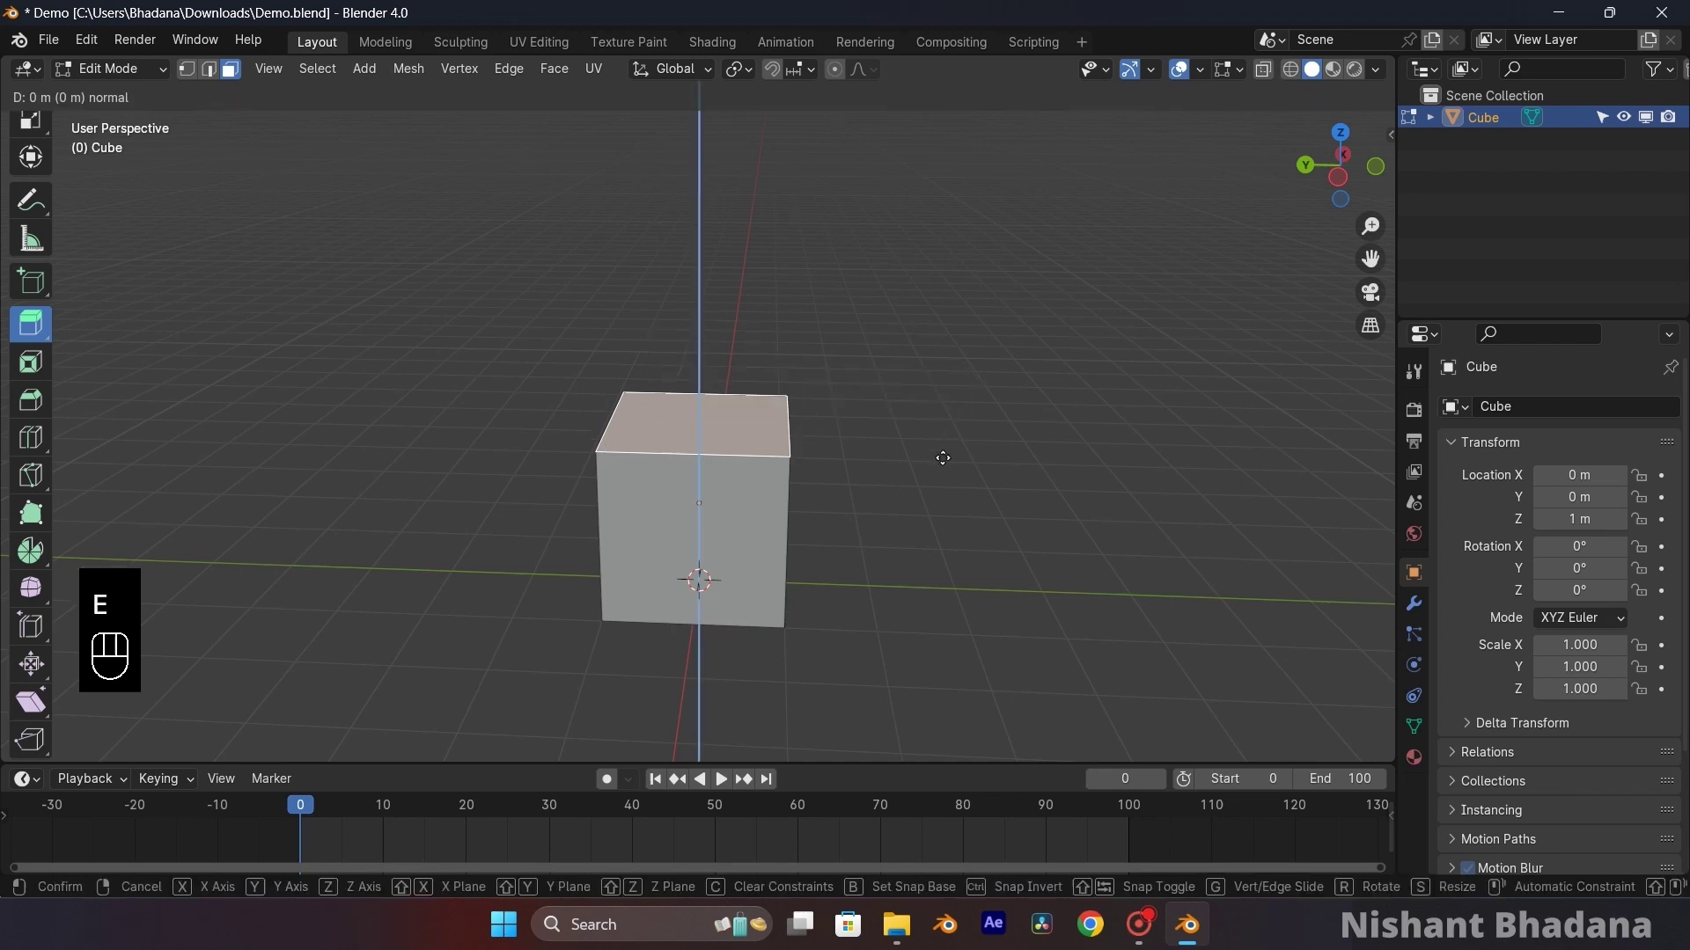
{"action": "key", "text": "z"}
{"action": "key", "text": "z"}
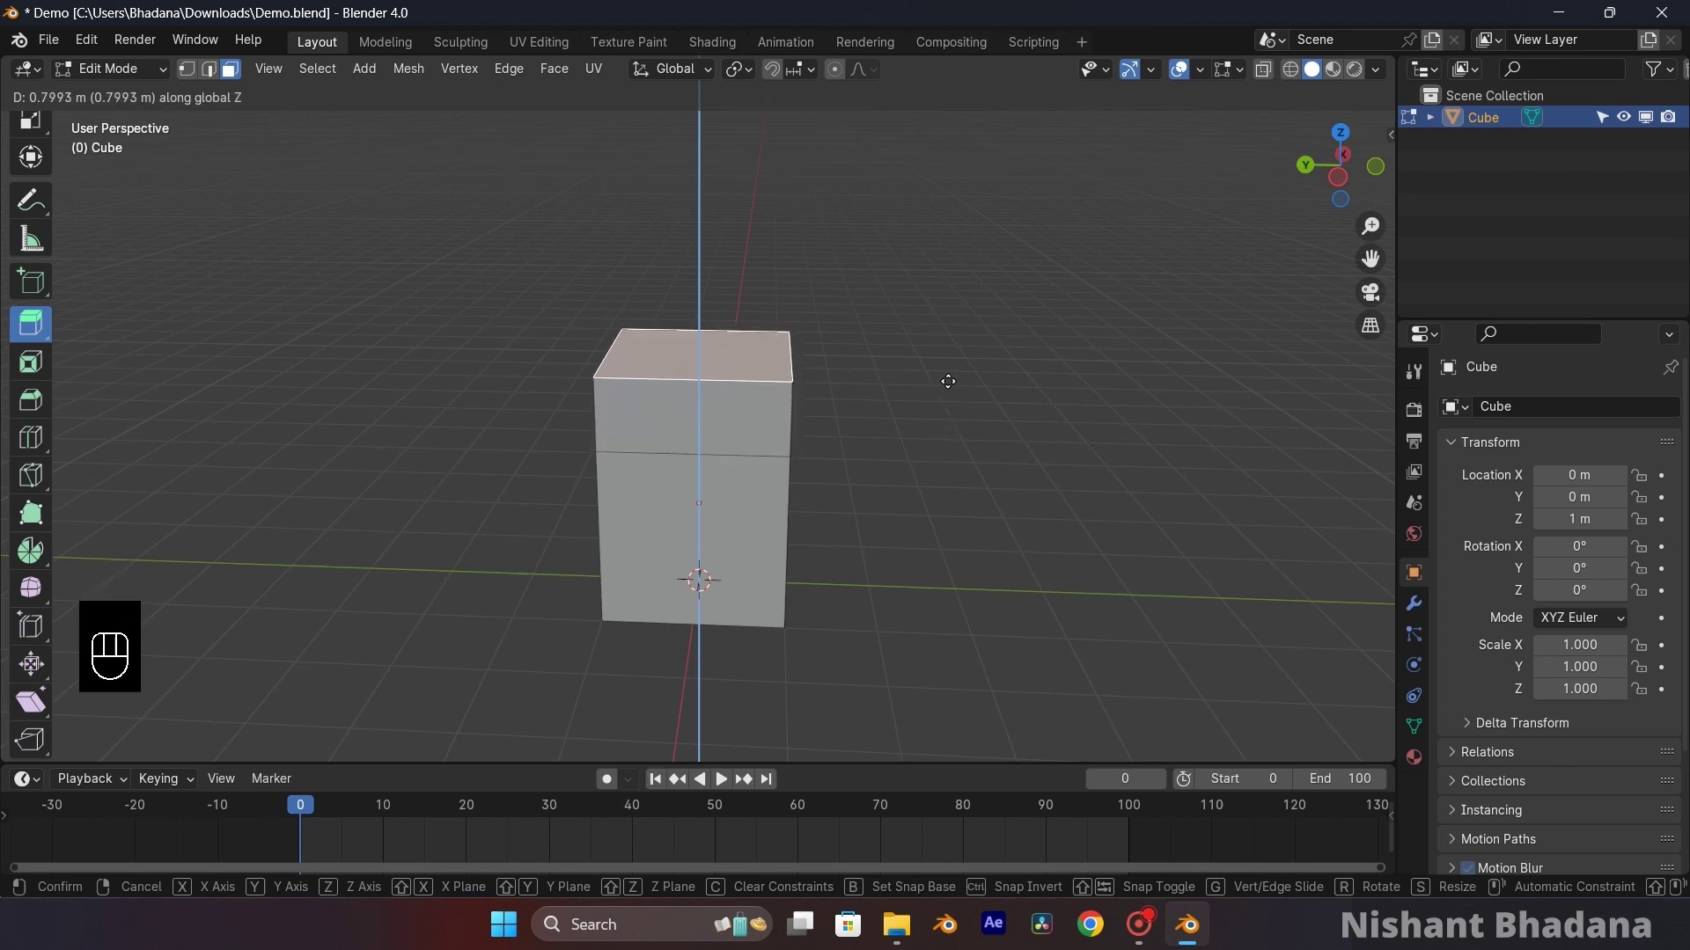
{"action": "left_click", "coordinate": [950, 292]}
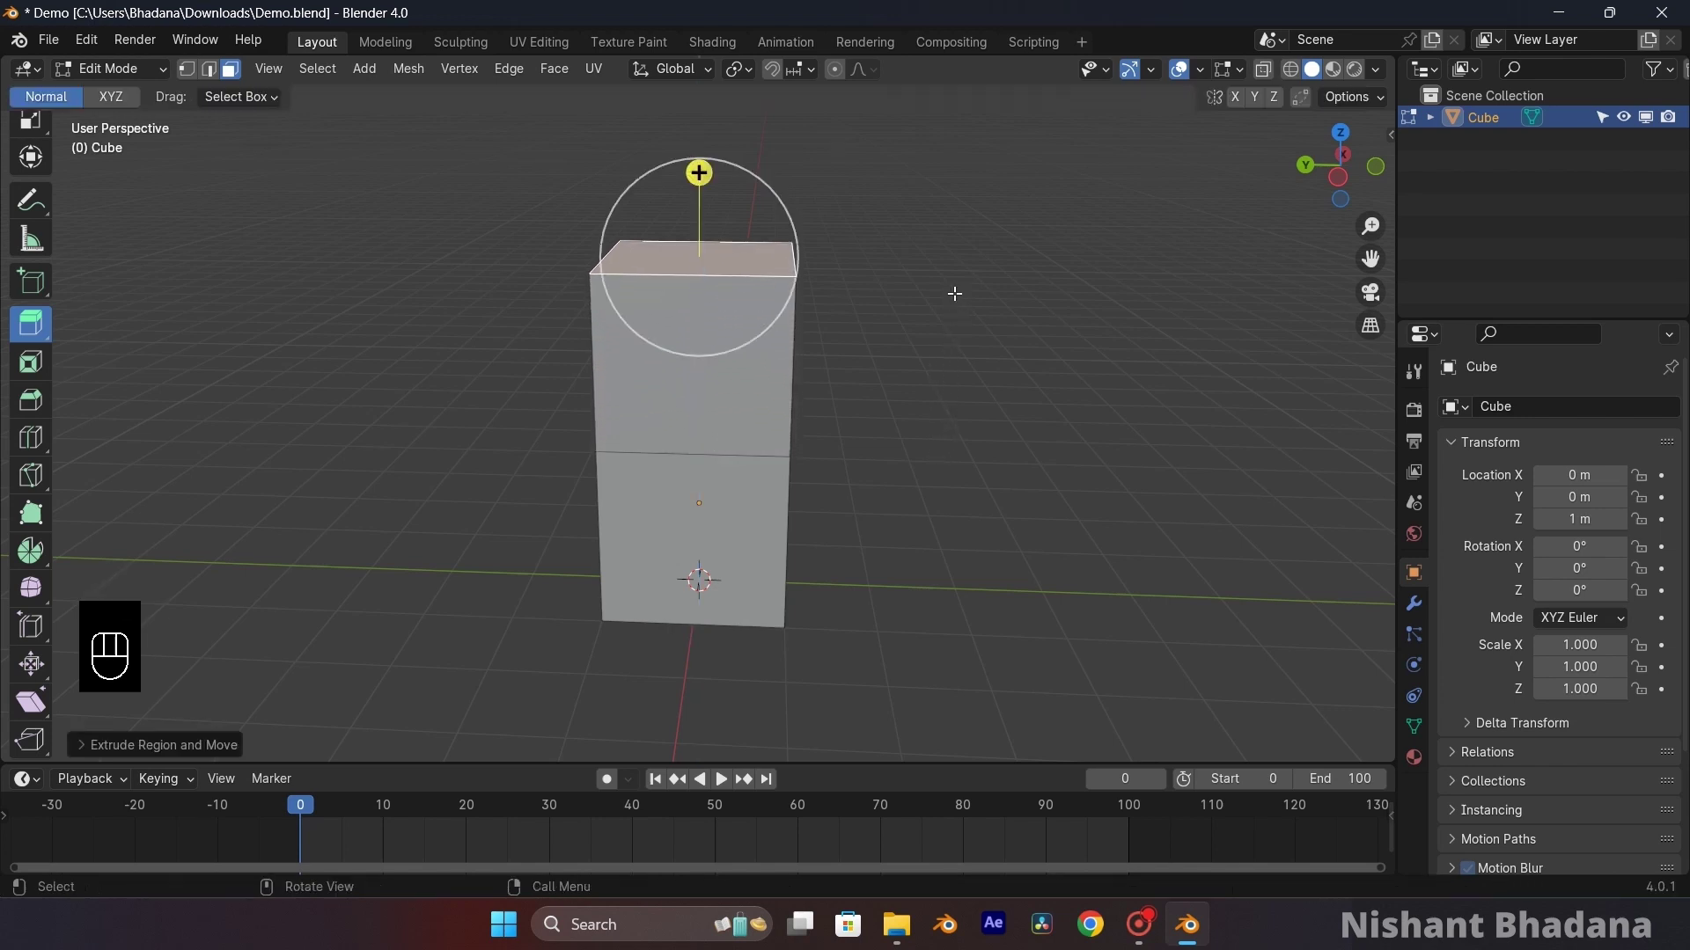
- Extrude the side face of the upper block outward along the global Y axis
{"action": "scroll", "coordinate": [947, 353], "scroll_direction": "down", "scroll_amount": 2}
{"action": "middle_click_drag", "start_coordinate": [947, 353], "coordinate": [869, 394]}
{"action": "left_click", "coordinate": [753, 396]}
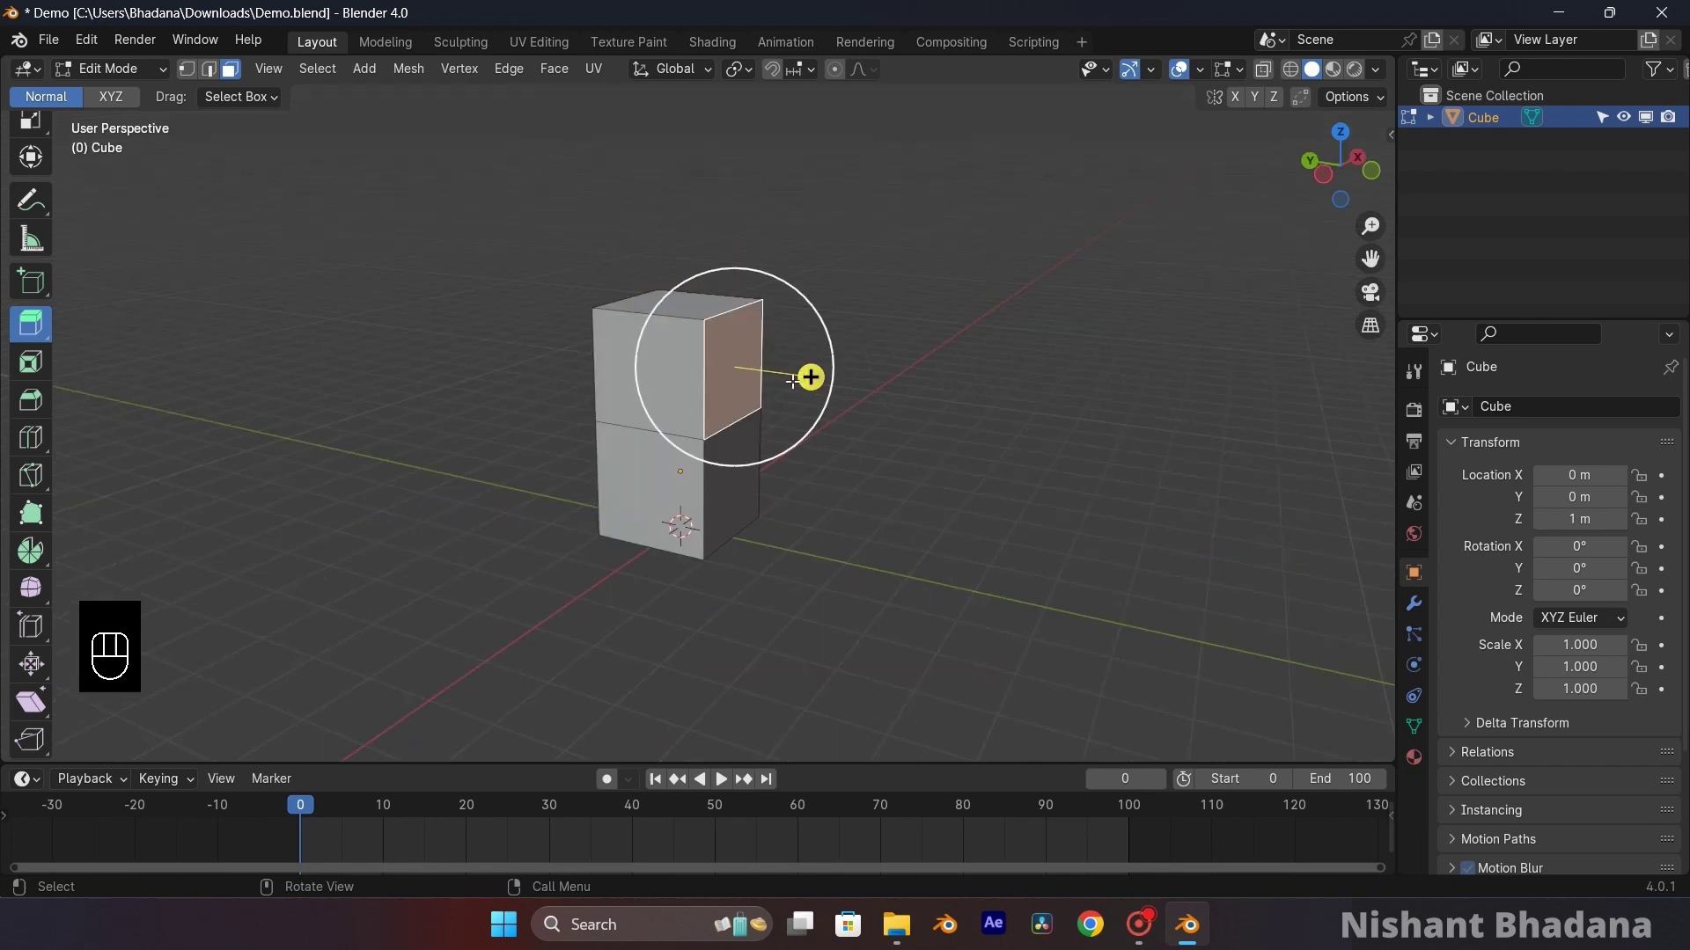
{"action": "key", "text": "e"}
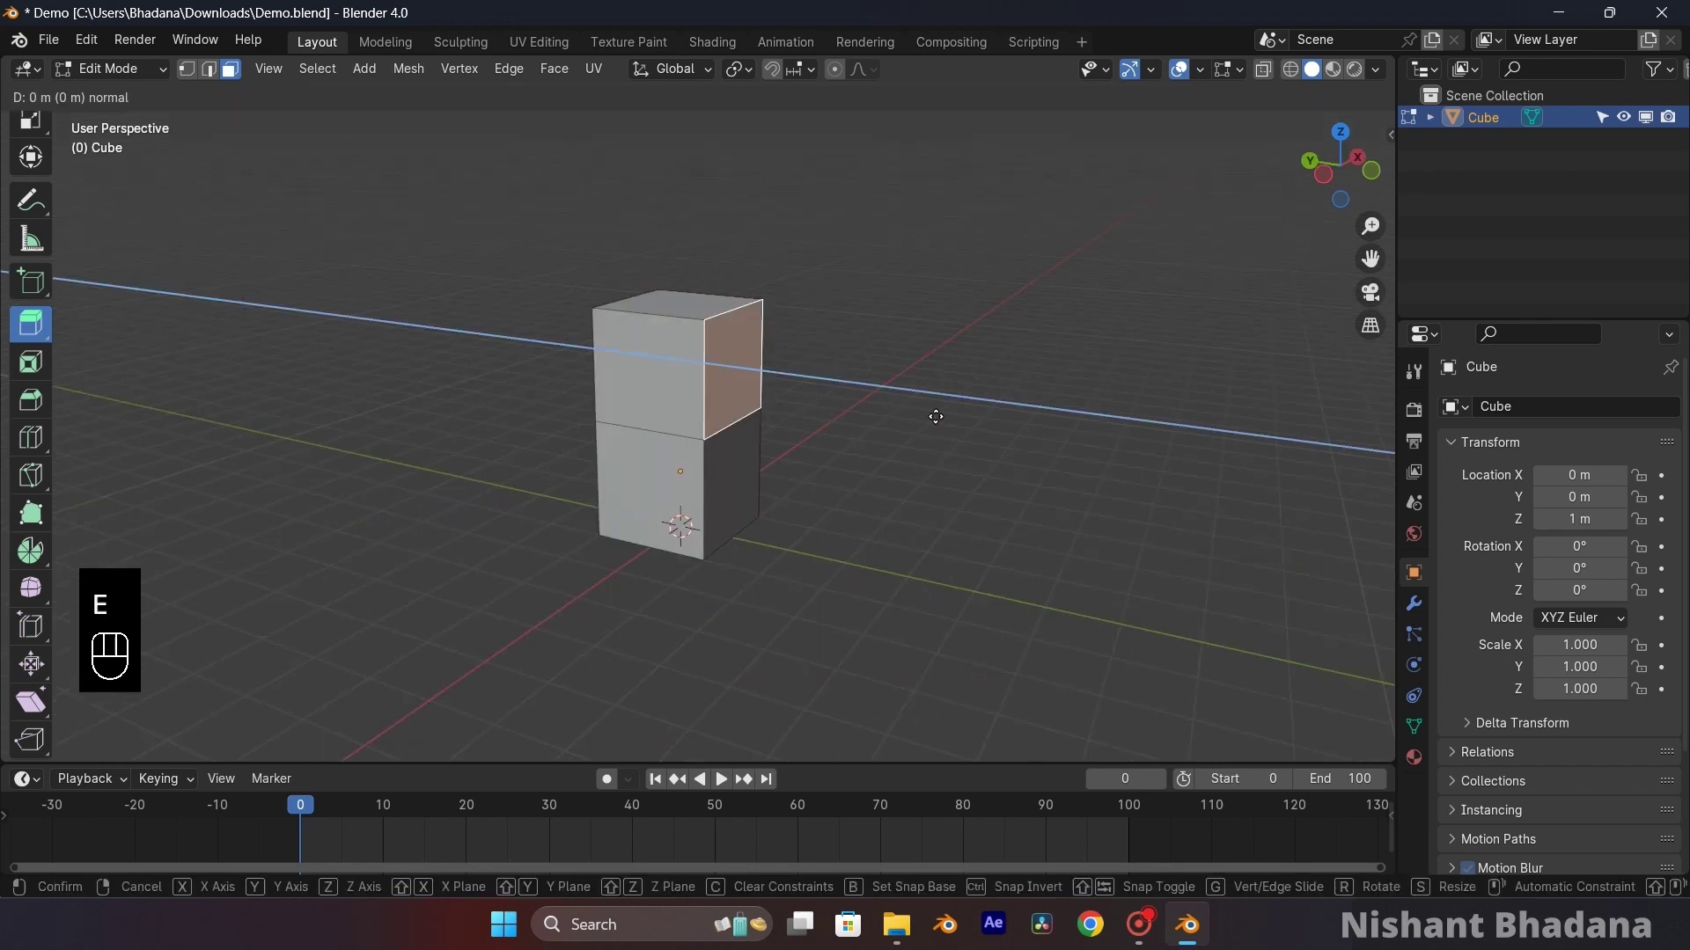
{"action": "key", "text": "y"}
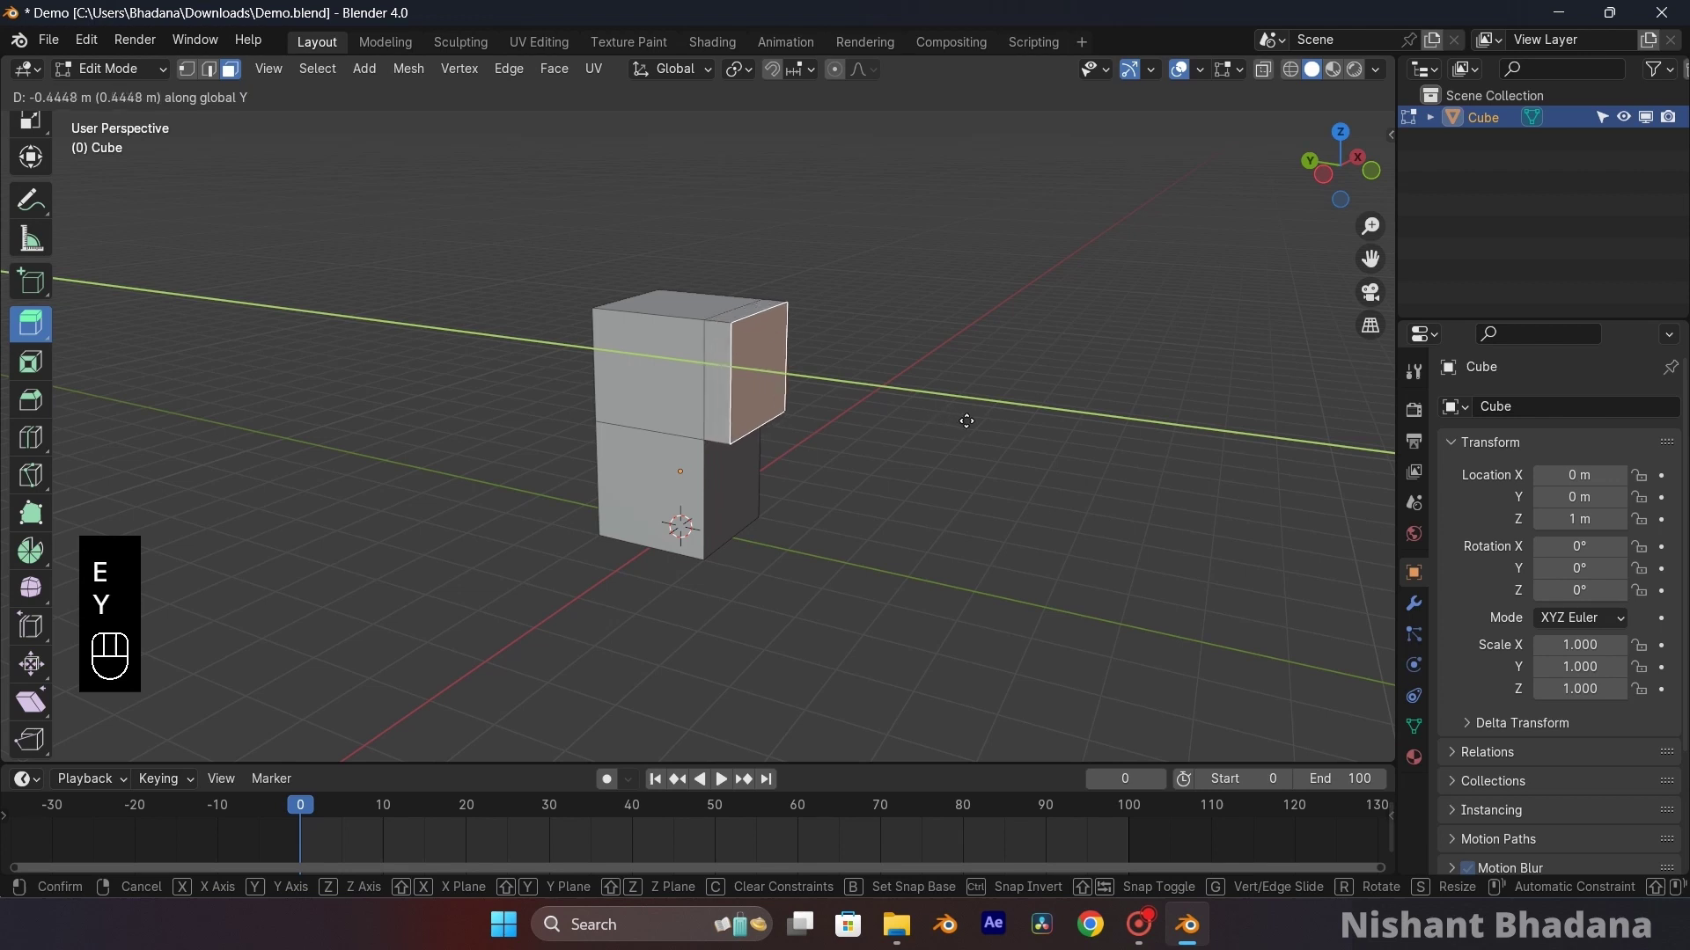
{"action": "left_click", "coordinate": [1064, 446]}
- Extrude the top face of the new side block upward along its normal
{"action": "key", "text": "e"}
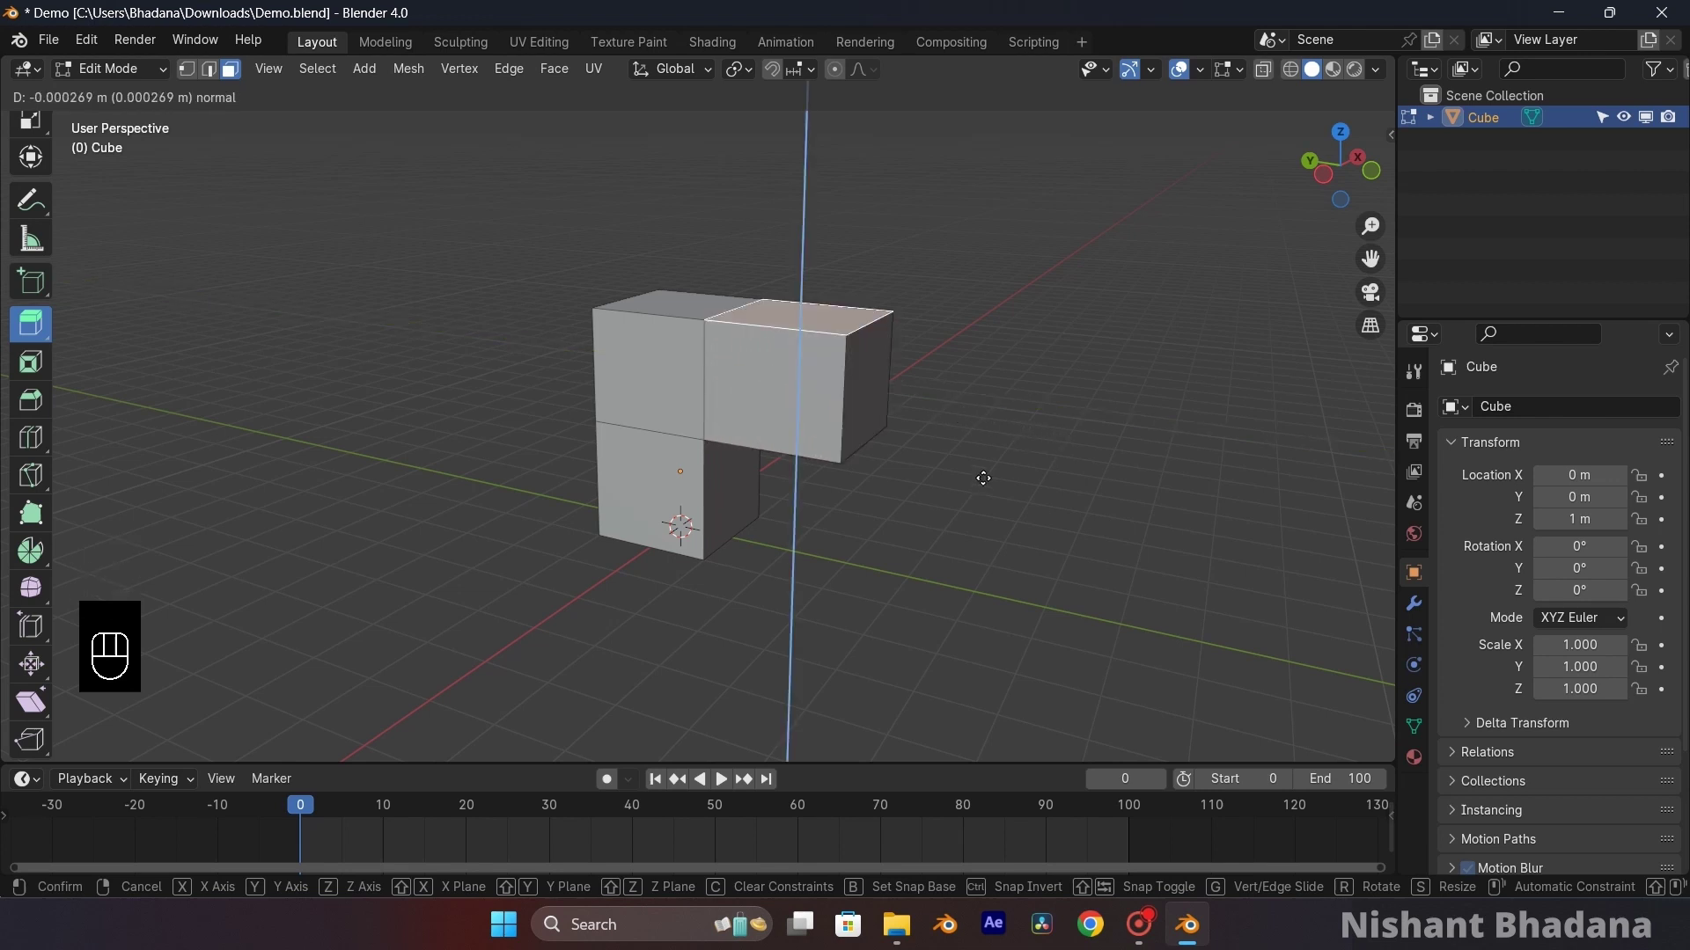
{"action": "left_click", "coordinate": [1000, 361]}
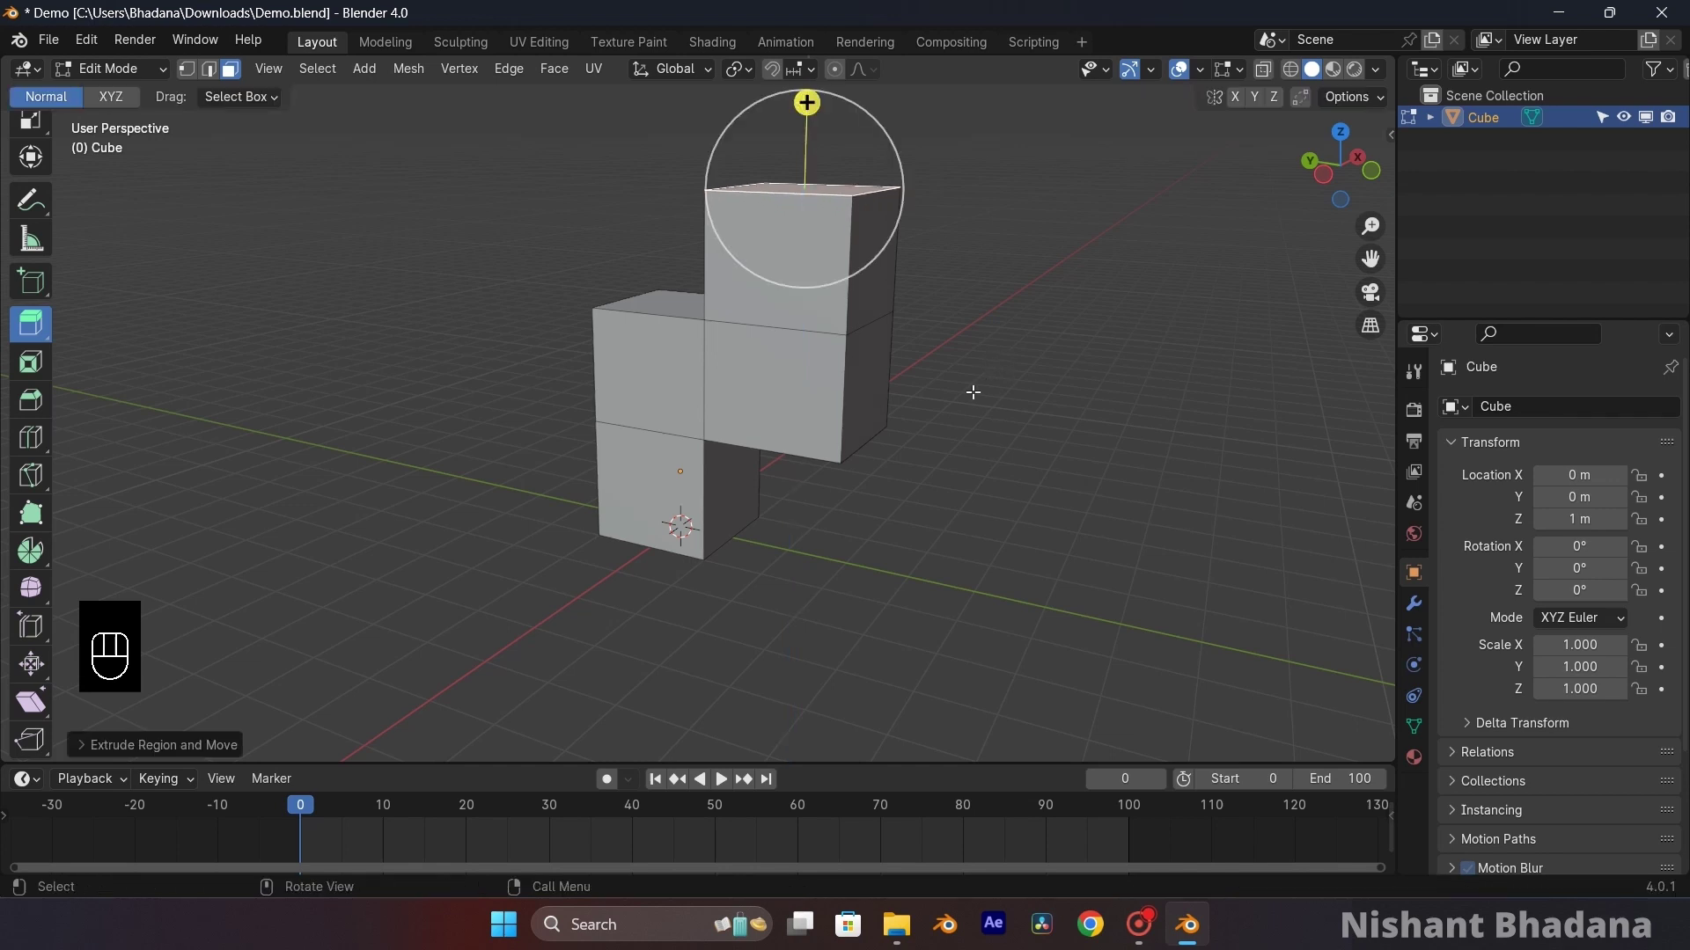
{"action": "scroll", "coordinate": [943, 385], "scroll_direction": "down", "scroll_amount": 1}
{"action": "middle_click_drag", "start_coordinate": [893, 410], "coordinate": [769, 457], "text": "shift"}
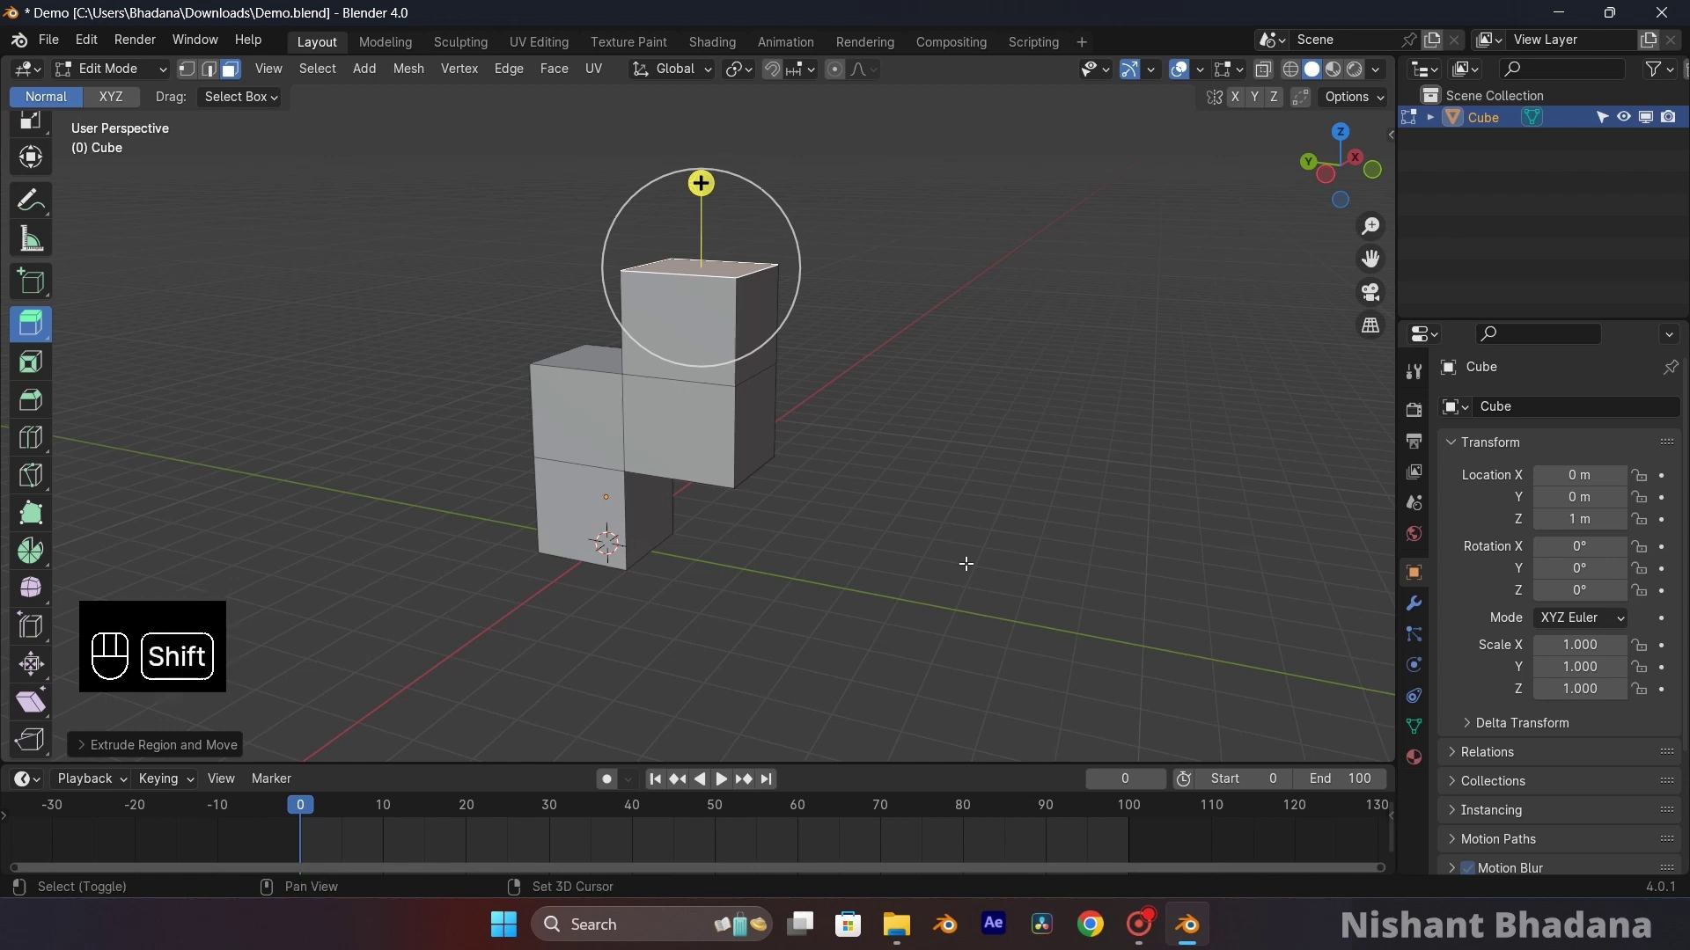
- Repeat the last upward extrusion on the same top face to stack more blocks
{"action": "key", "text": "shift+r"}
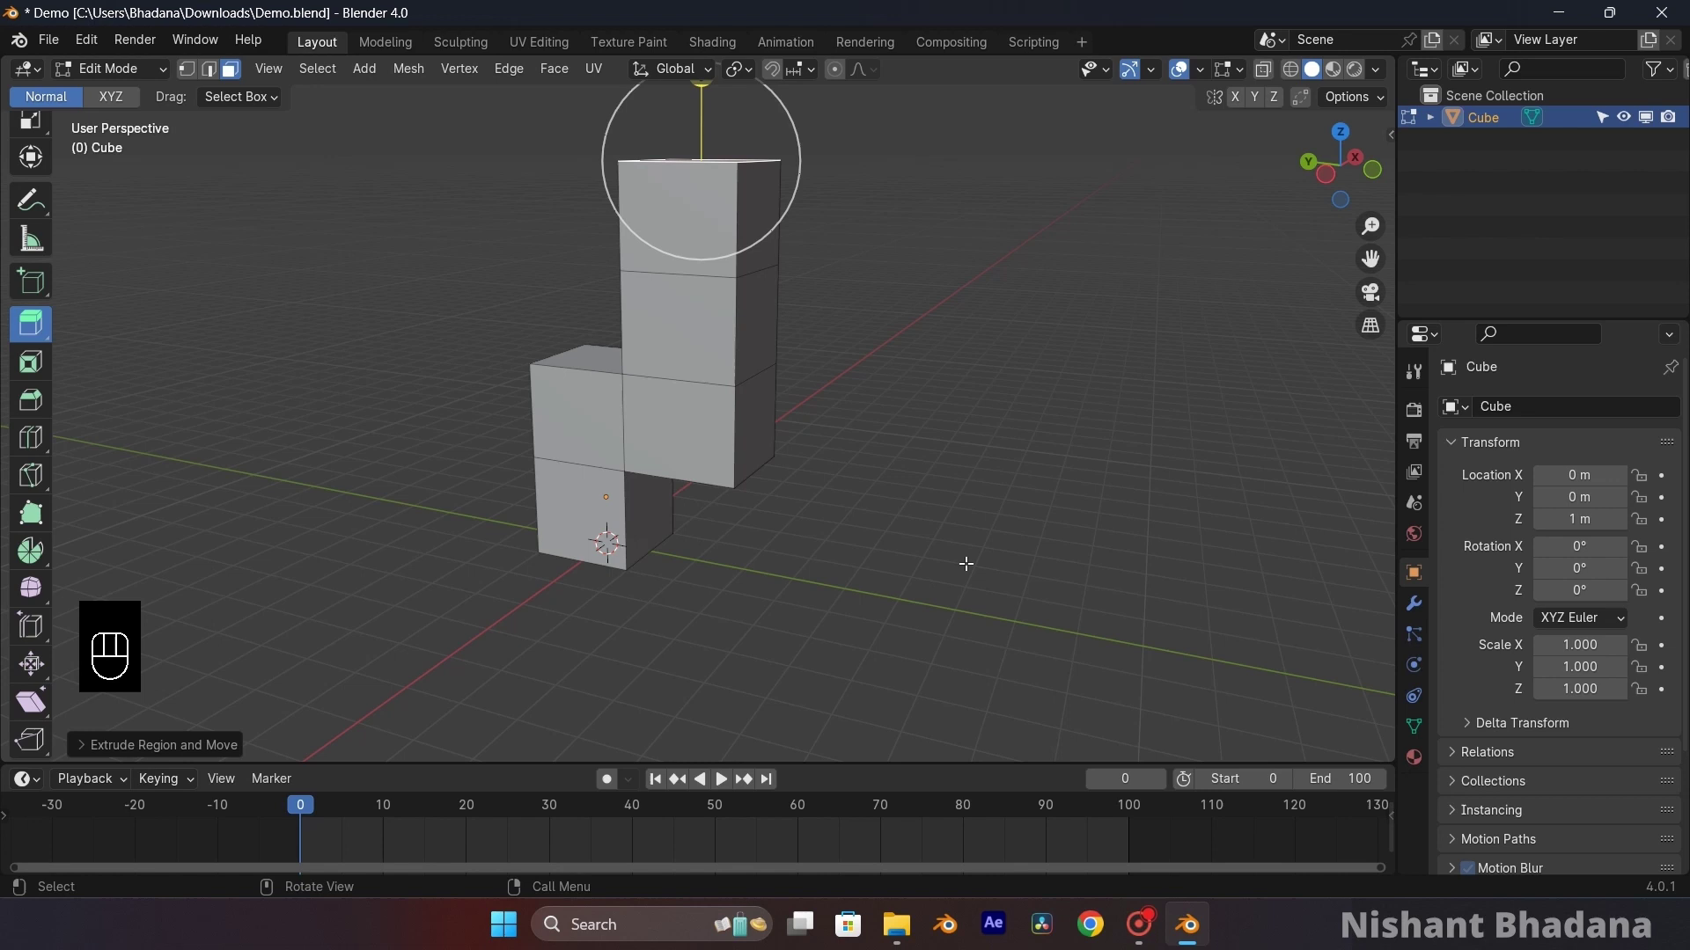
{"action": "scroll", "coordinate": [892, 444], "scroll_direction": "down", "scroll_amount": 1}
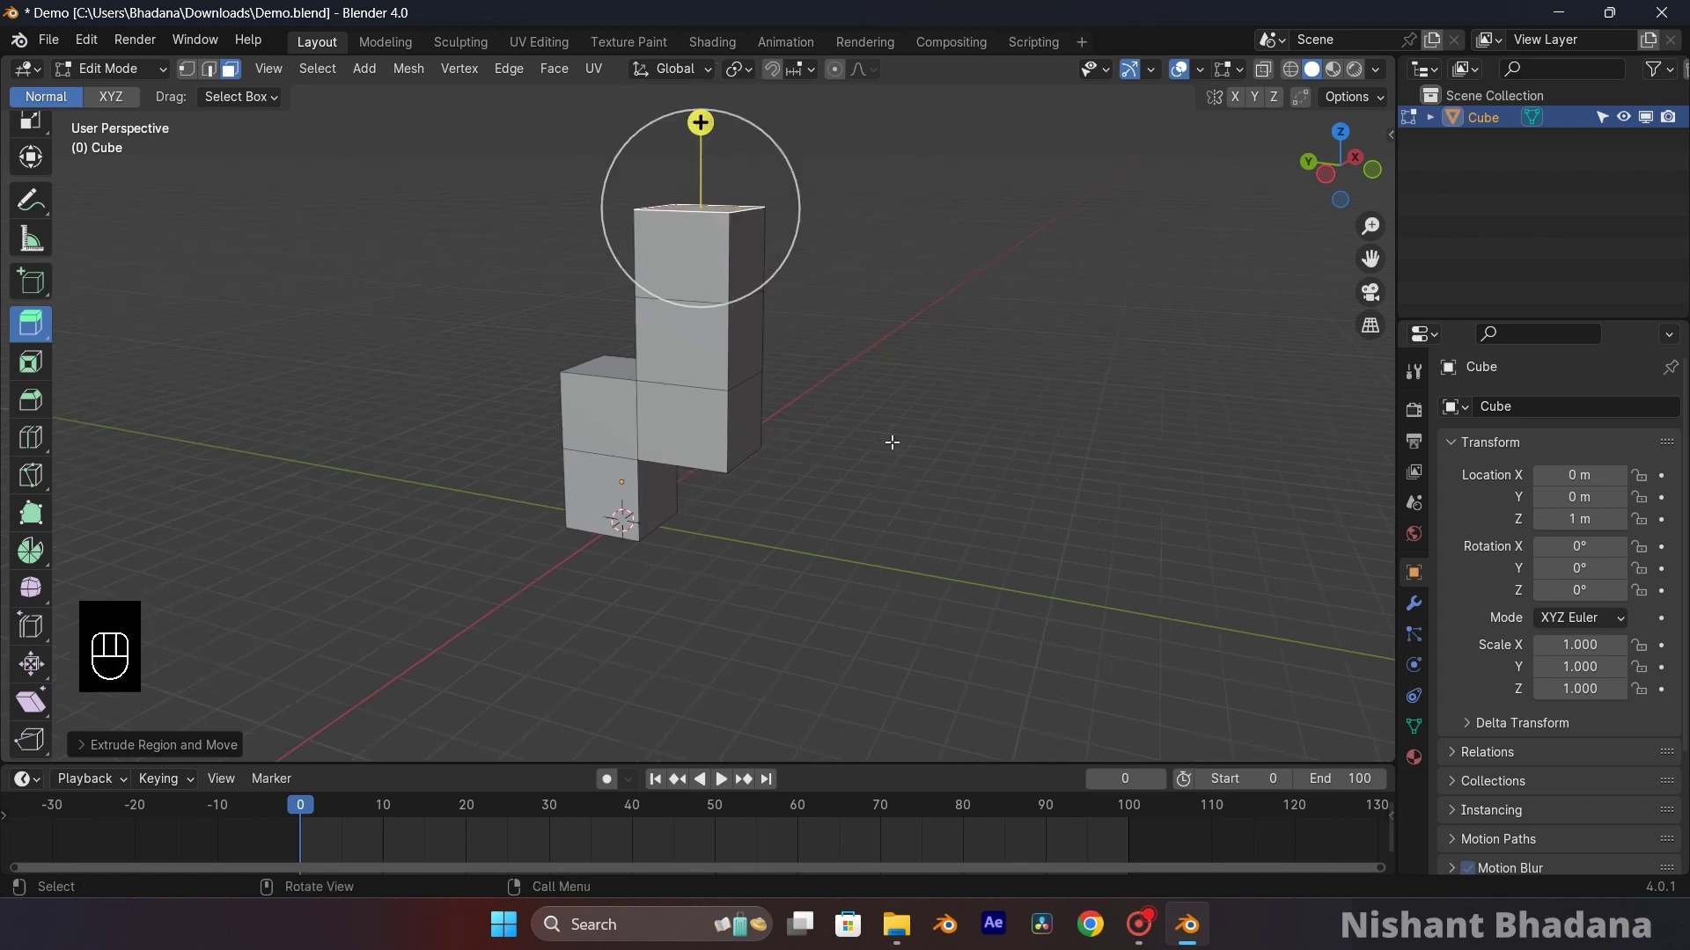
{"action": "middle_click_drag", "start_coordinate": [892, 446], "coordinate": [883, 595], "text": "shift"}
{"action": "key", "text": "shift+r"}
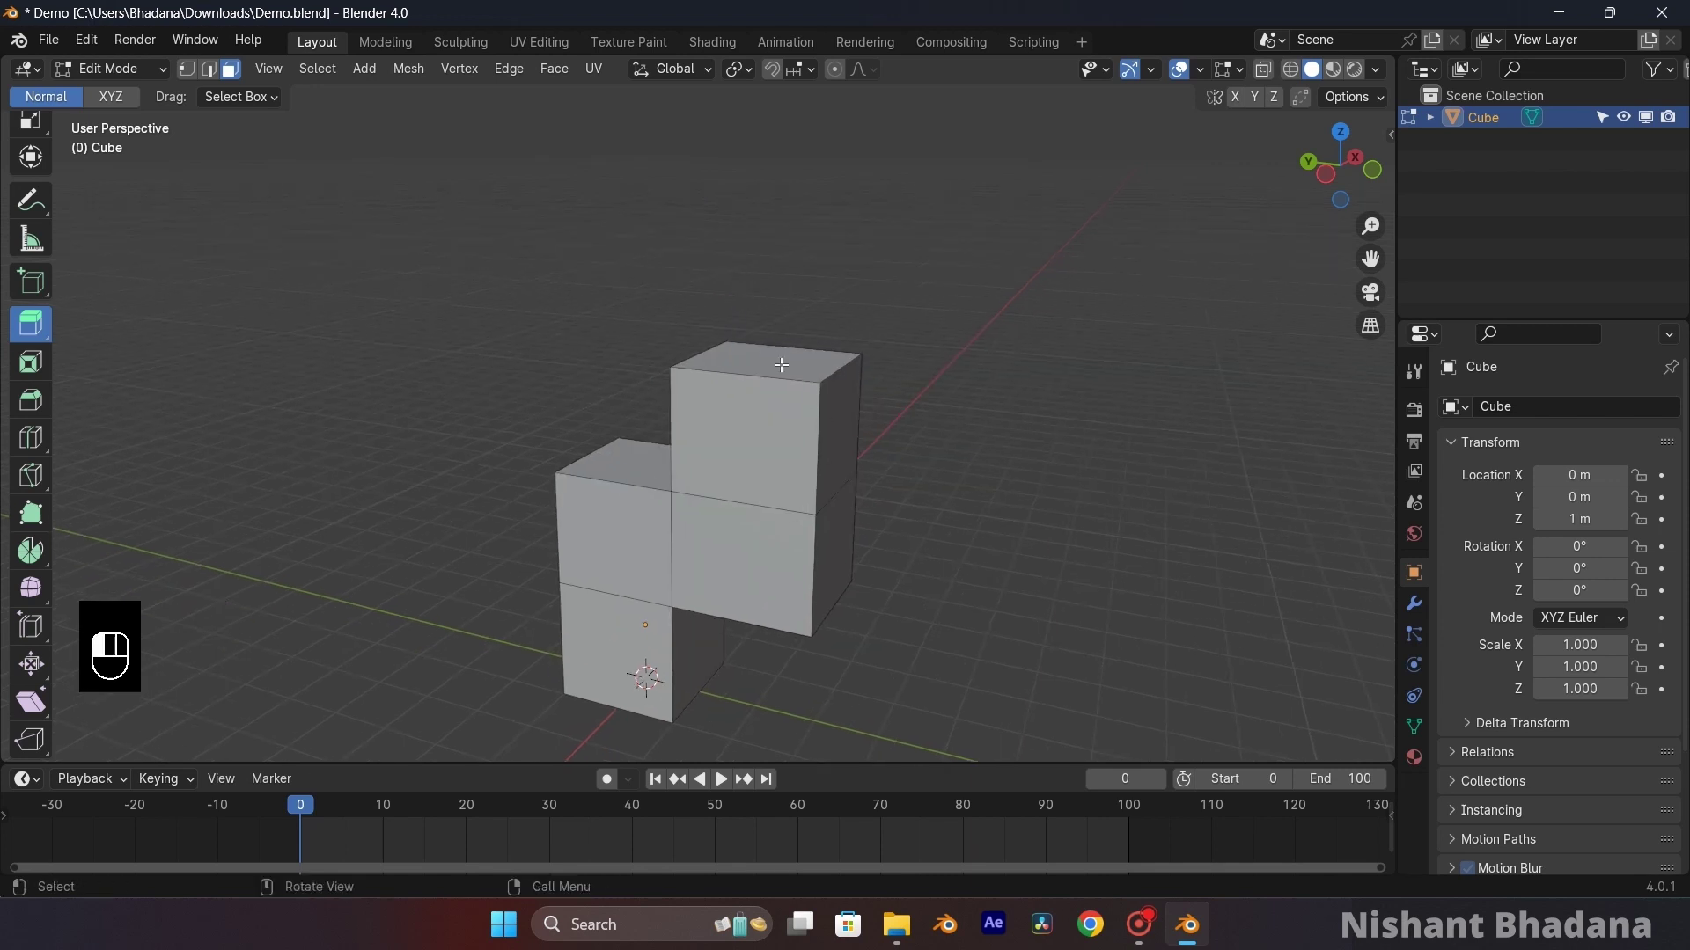
- Scale down the top face of the tallest block and move it outward along the global Y axis
{"action": "left_click", "coordinate": [782, 365]}
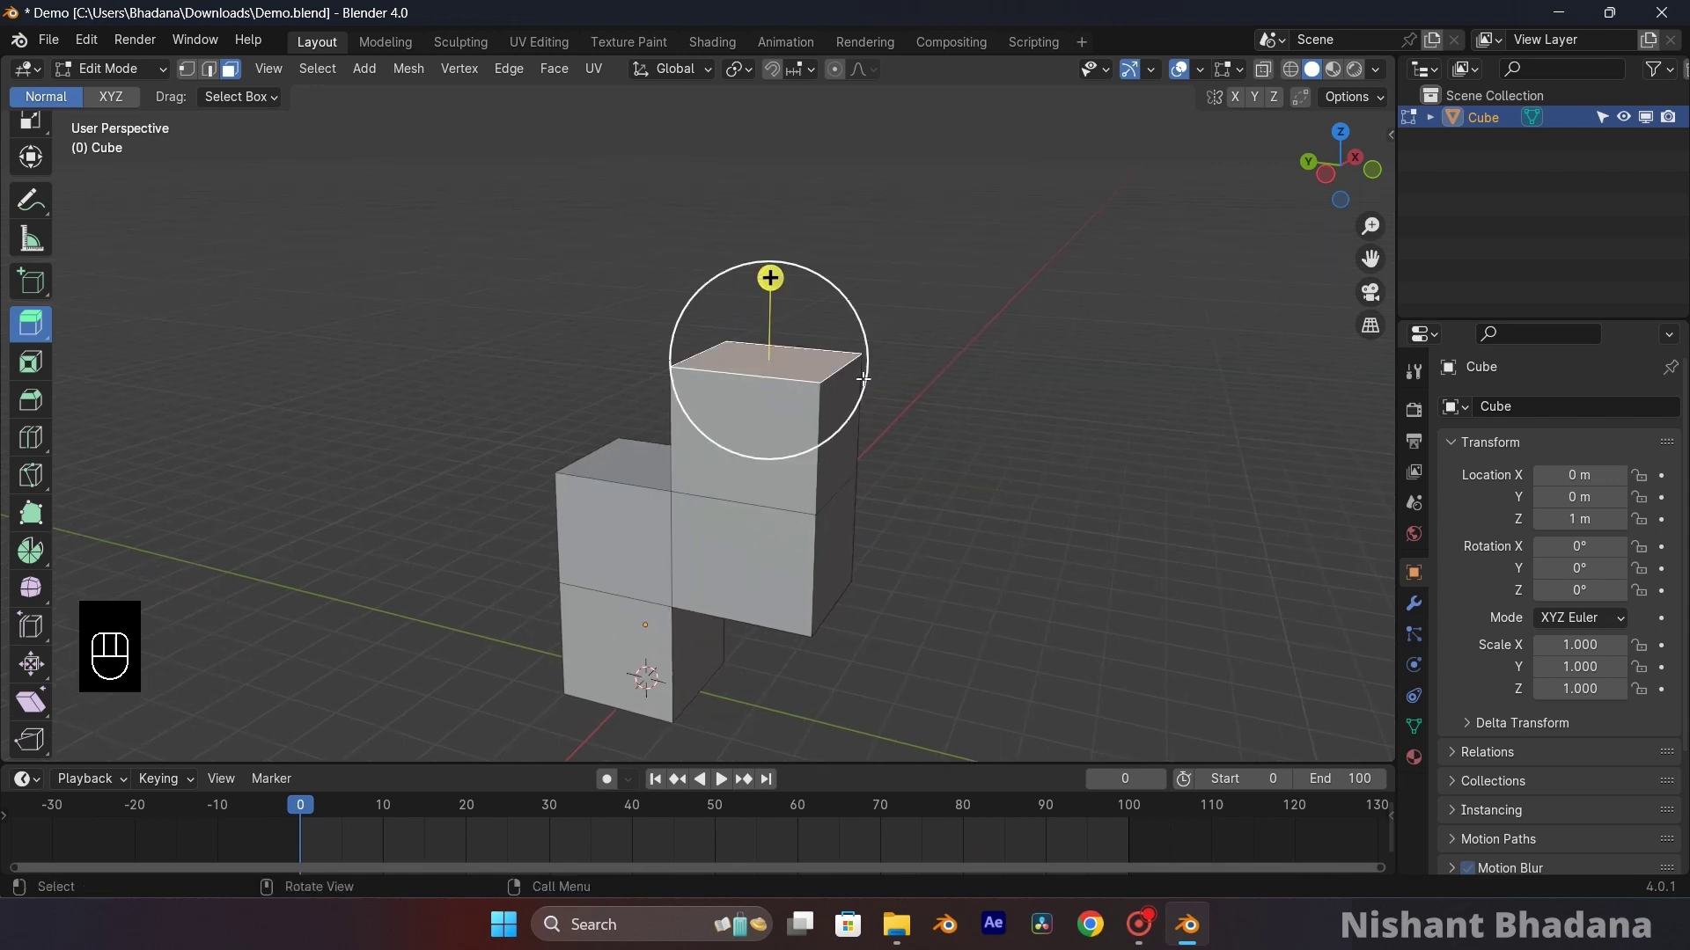
{"action": "middle_click_drag", "start_coordinate": [1006, 424], "coordinate": [945, 449]}
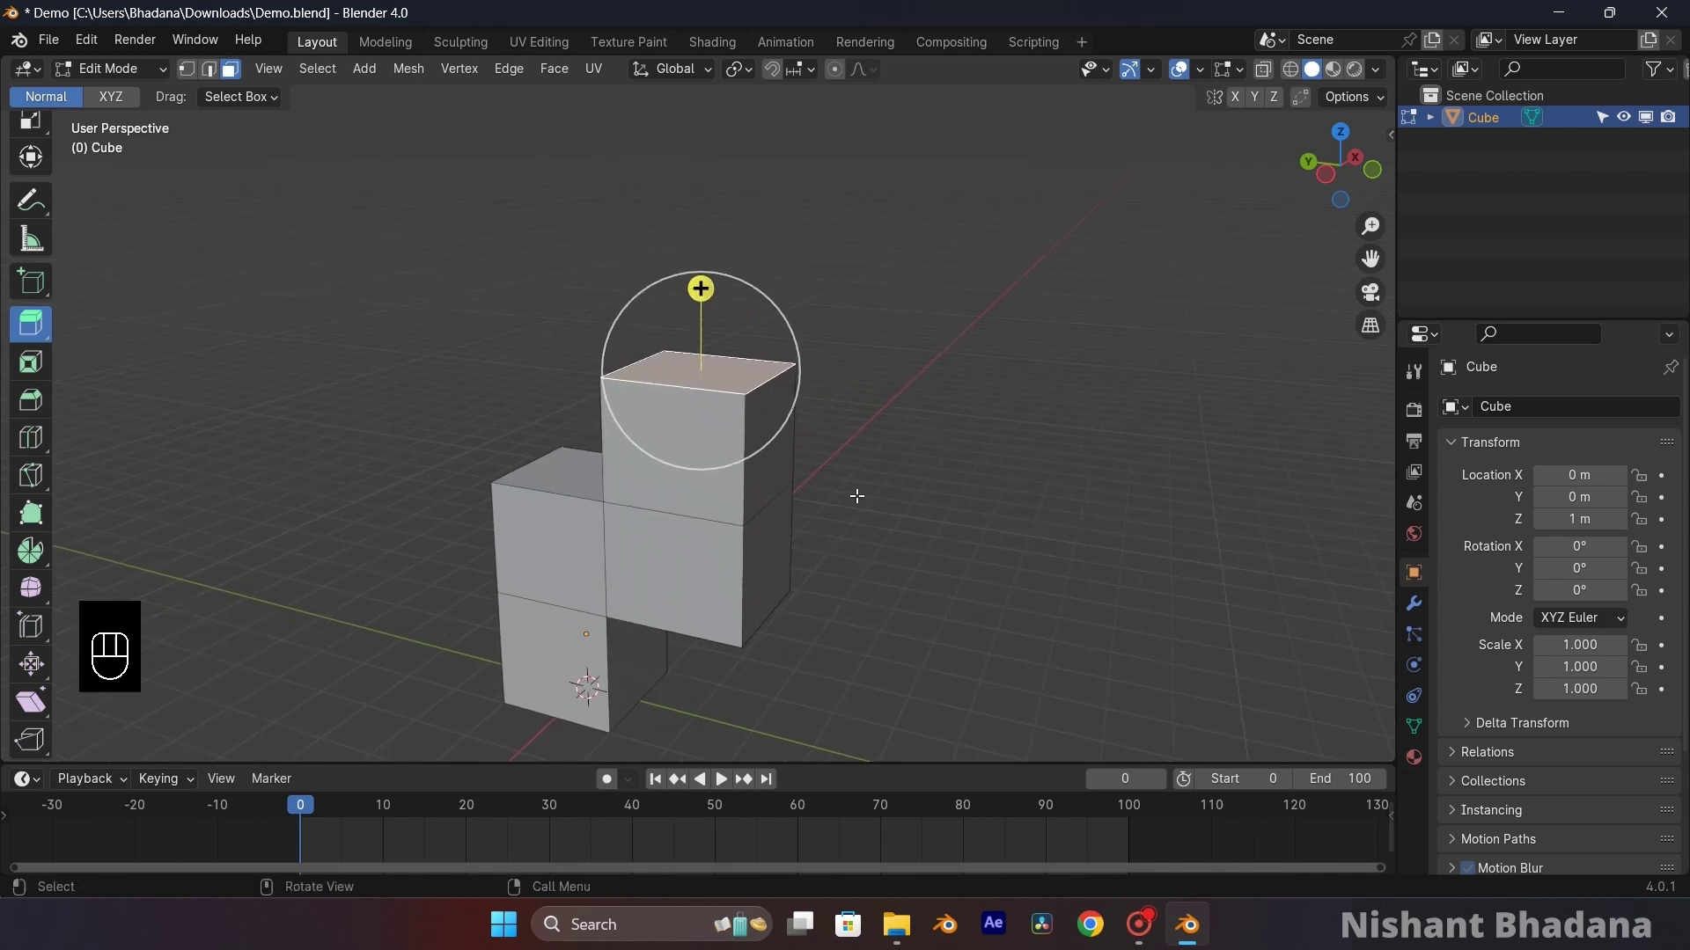
{"action": "key", "text": "s"}
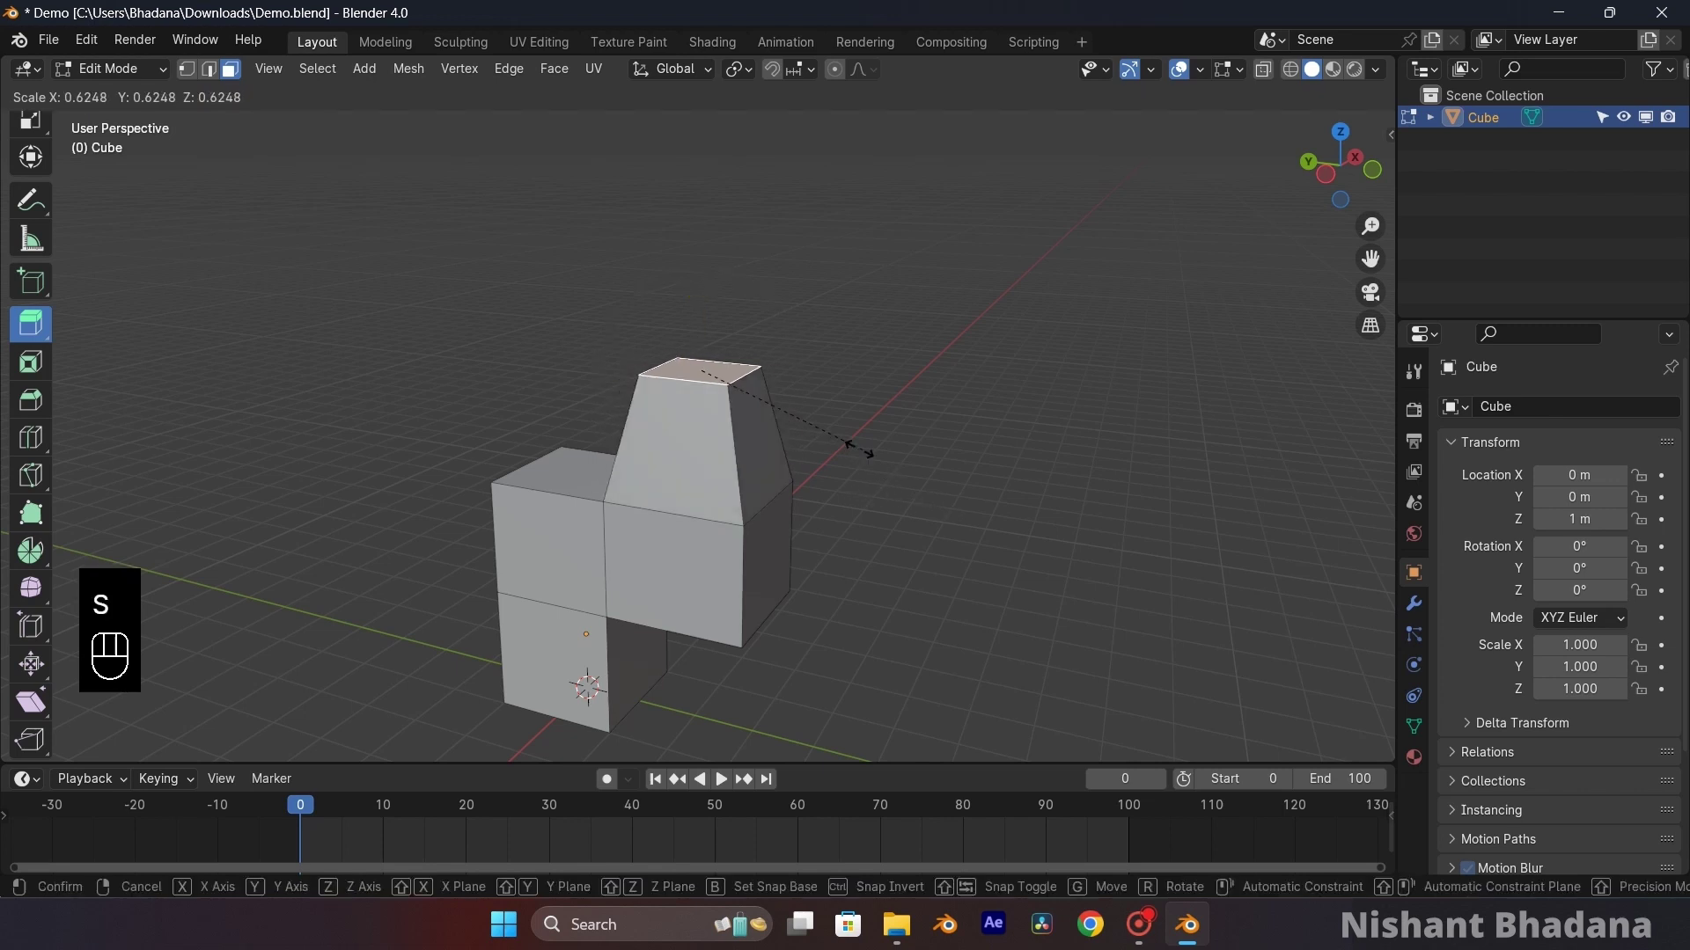
{"action": "left_click", "coordinate": [882, 464]}
{"action": "key", "text": "g"}
{"action": "key", "text": "y"}
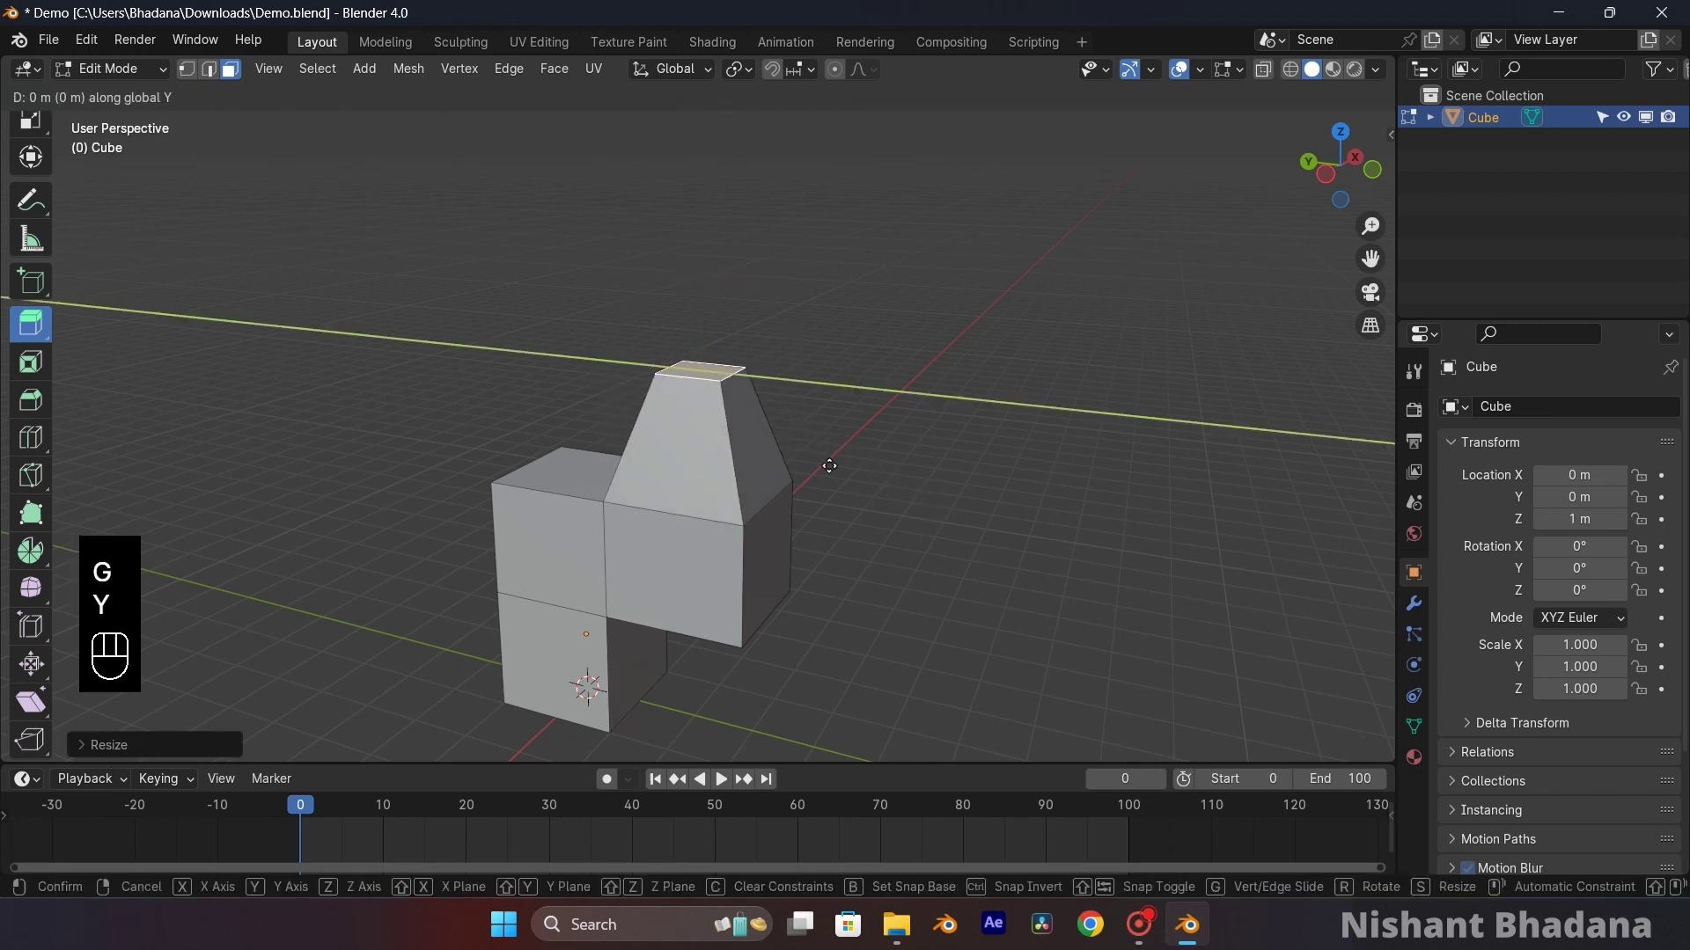
{"action": "left_click", "coordinate": [966, 510]}
{"action": "middle_click_drag", "start_coordinate": [968, 515], "coordinate": [945, 552]}
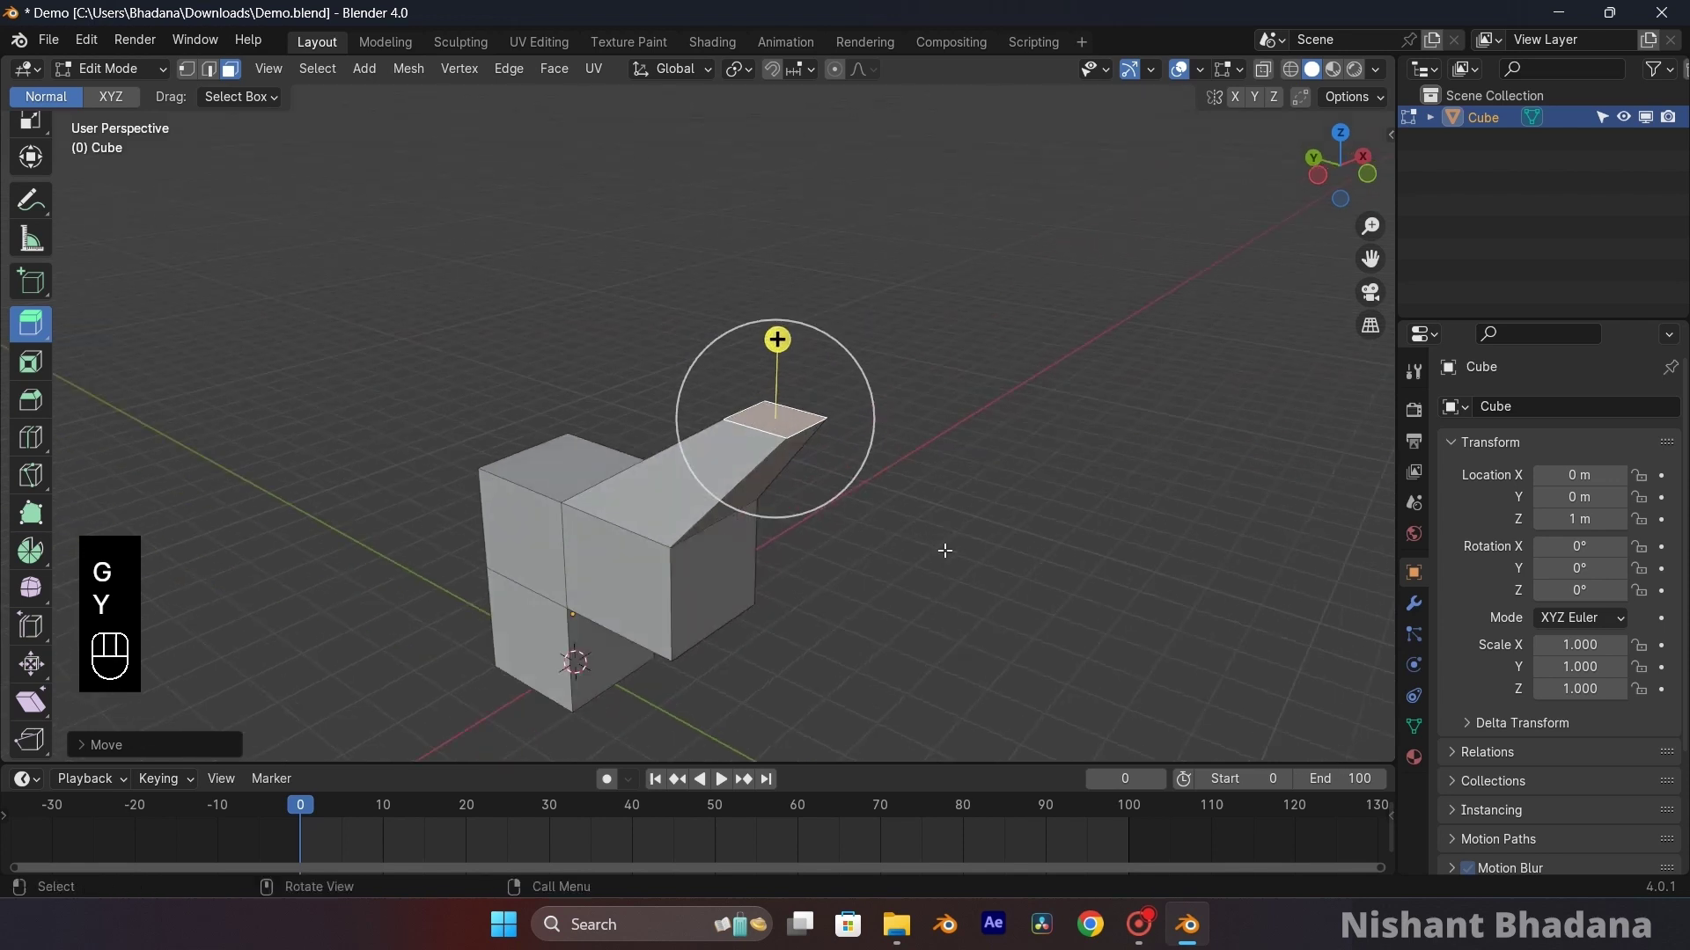
- Try shrinking the shifted top face almost to a point, and undo that scaling
{"action": "key", "text": "s"}
{"action": "left_click", "coordinate": [847, 472]}
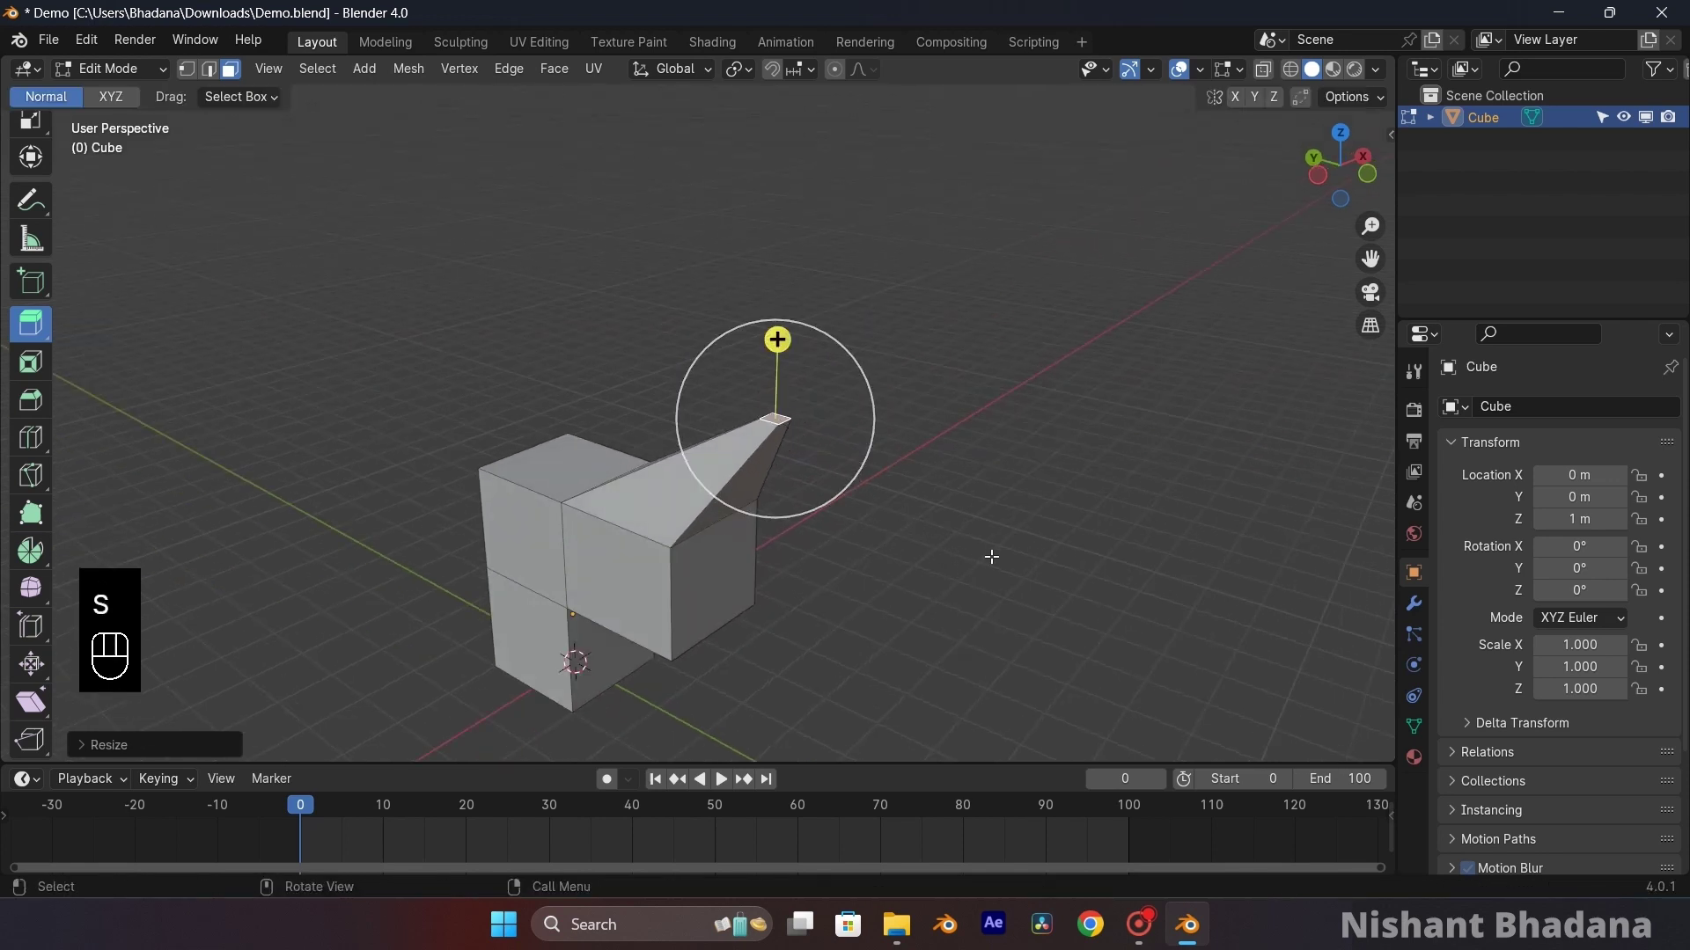
{"action": "key", "text": "ctrl+z"}
{"action": "mouse_move", "coordinate": [991, 557]}
{"action": "middle_mouse_down"}
{"action": "mouse_move", "coordinate": [1013, 505]}
{"action": "mouse_move", "coordinate": [1037, 536]}
{"action": "mouse_move", "coordinate": [739, 577]}
{"action": "mouse_move", "coordinate": [1009, 537]}
{"action": "middle_mouse_up"}
{"action": "left_click", "coordinate": [1009, 538]}
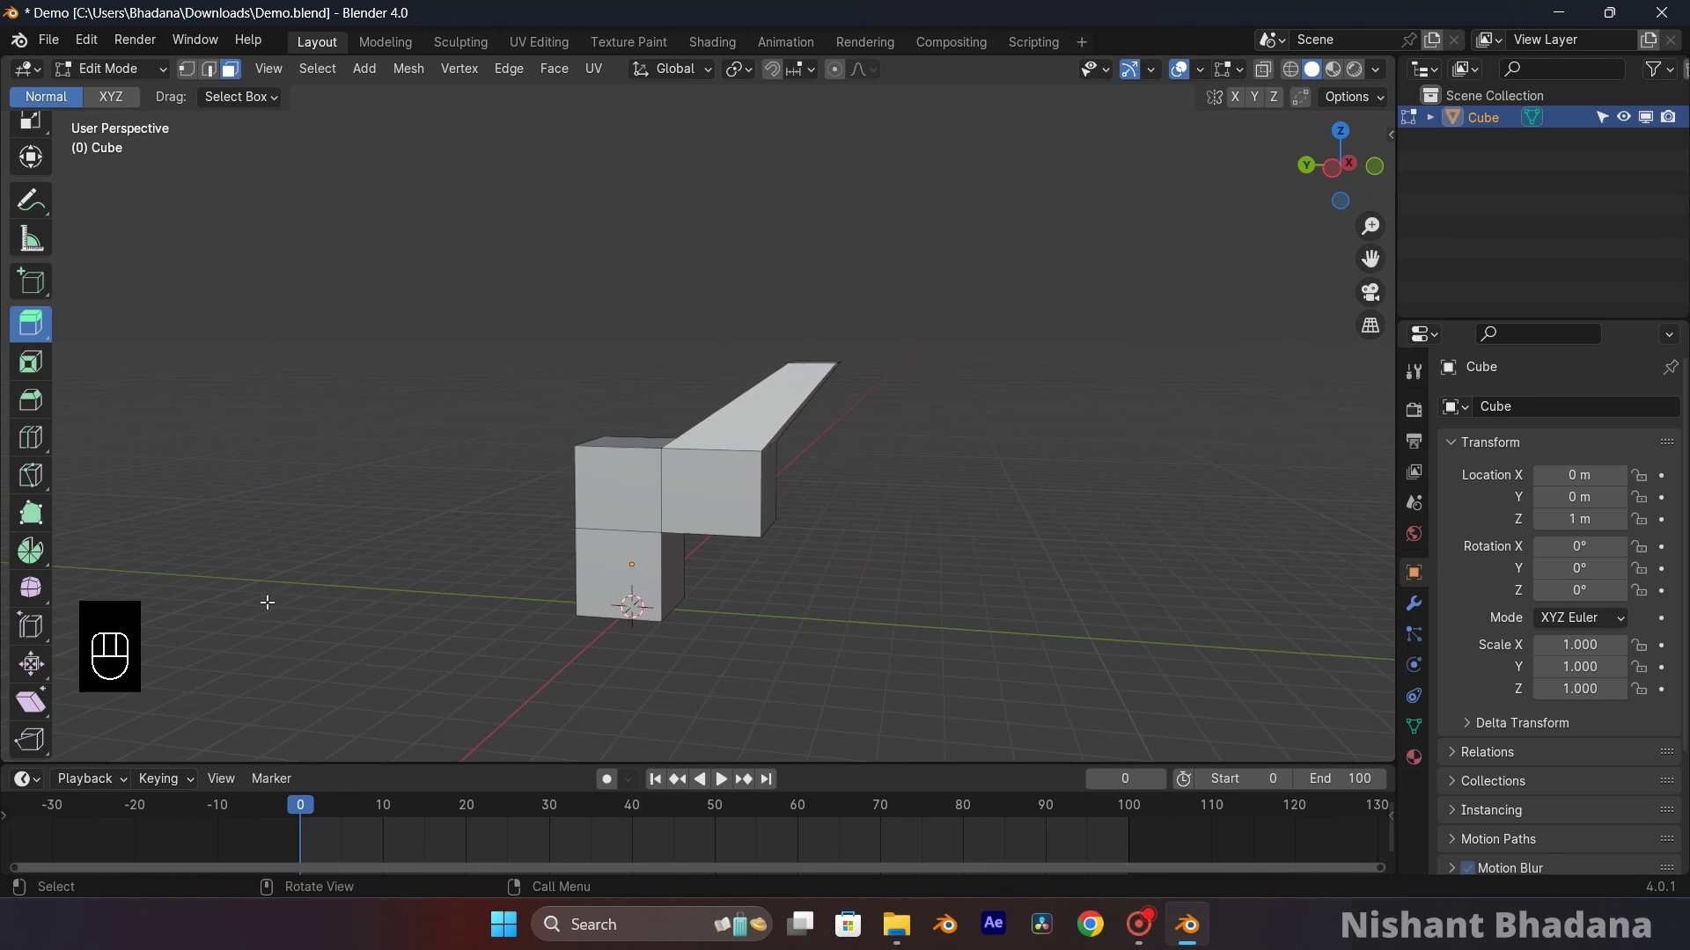
- Inset the upper block's side face slightly to leave a narrow, even border around it
{"action": "left_click", "coordinate": [31, 363]}
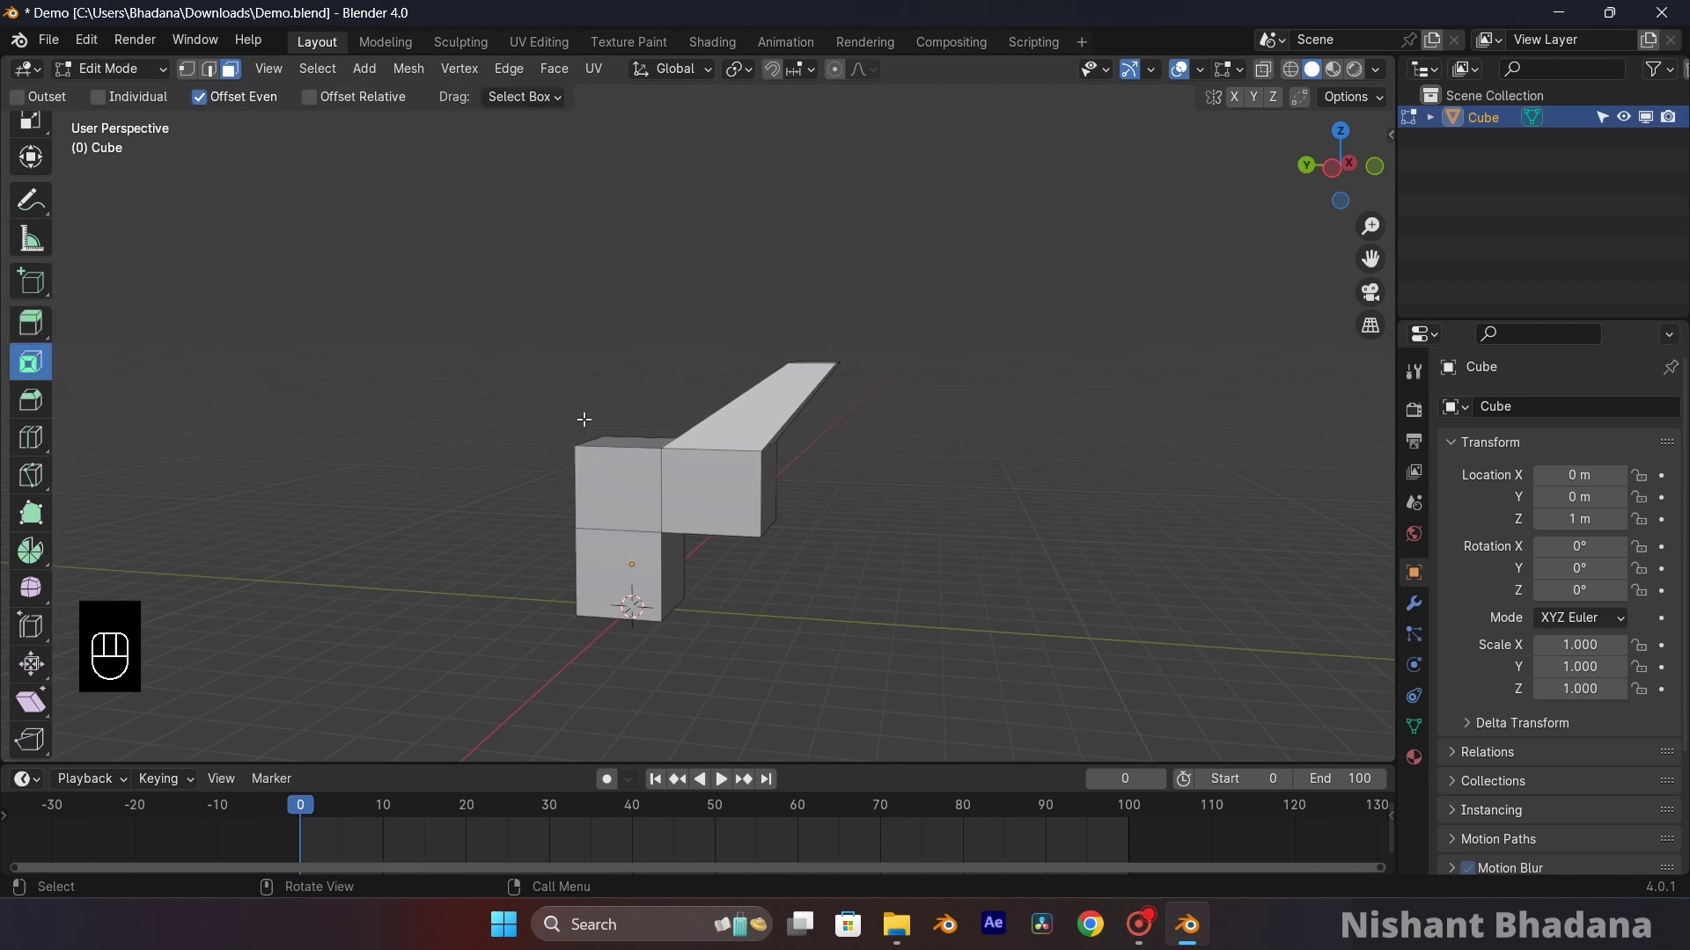
{"action": "scroll", "coordinate": [704, 451], "scroll_direction": "up", "scroll_amount": 2}
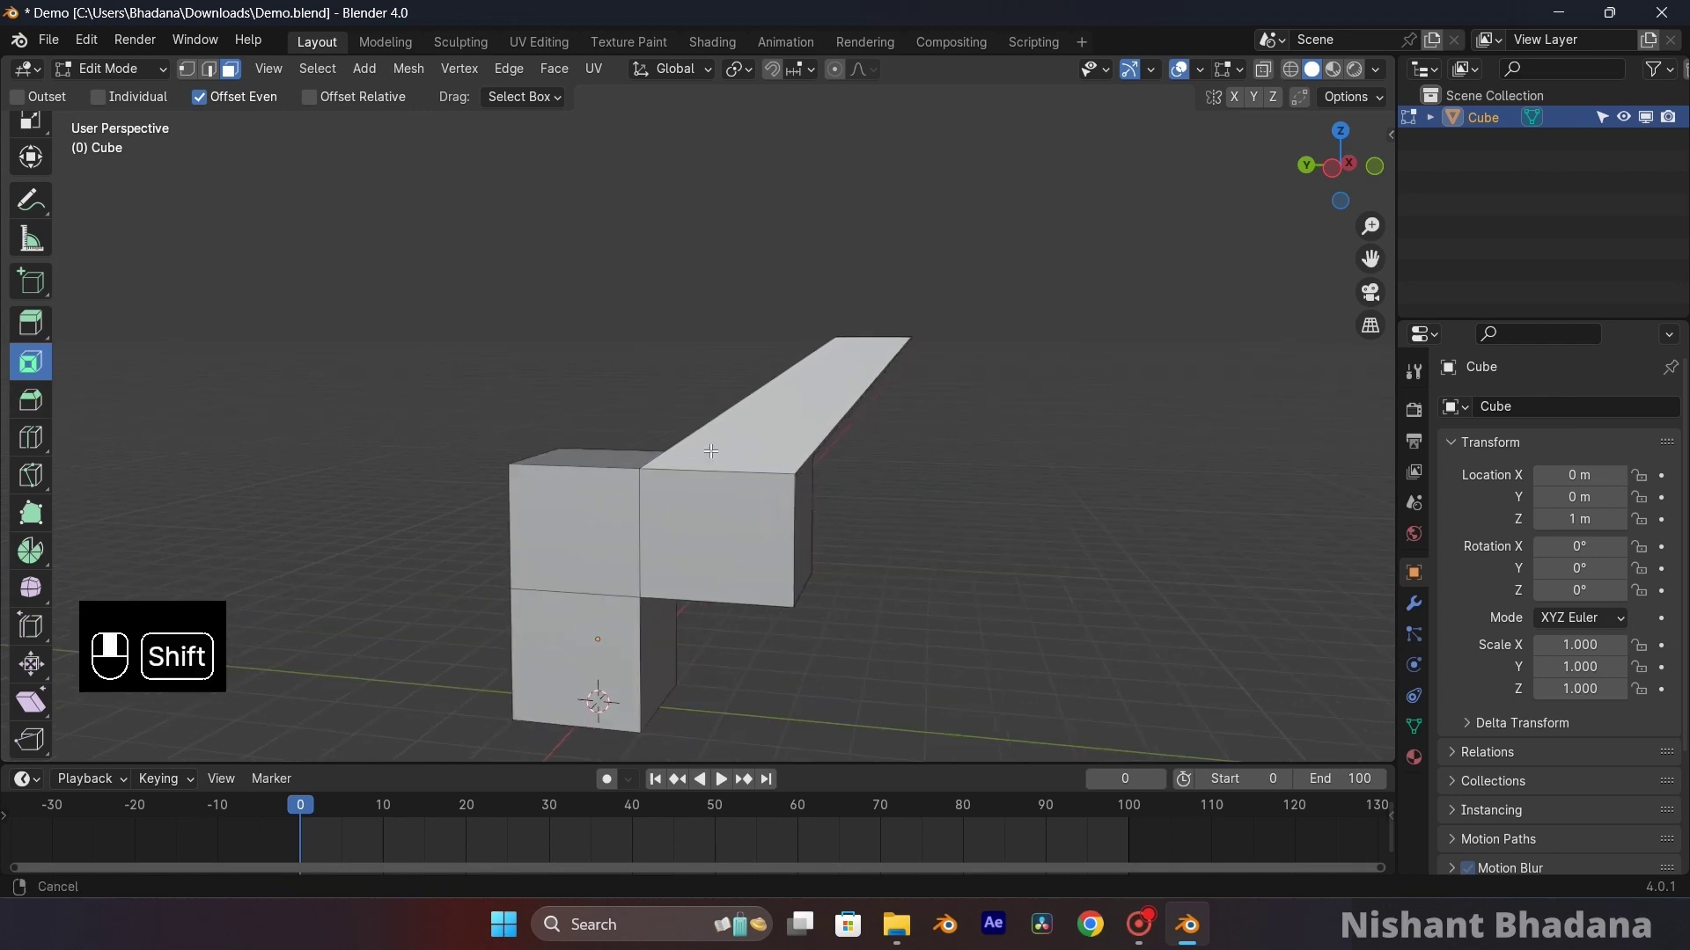
{"action": "middle_click_drag", "start_coordinate": [710, 452], "coordinate": [707, 351], "text": "shift"}
{"action": "mouse_move", "coordinate": [574, 414]}
{"action": "middle_mouse_down"}
{"action": "mouse_move", "coordinate": [725, 438]}
{"action": "mouse_move", "coordinate": [576, 393]}
{"action": "middle_mouse_up"}
{"action": "scroll", "coordinate": [731, 445], "scroll_direction": "up", "scroll_amount": 3}
{"action": "left_click", "coordinate": [507, 341]}
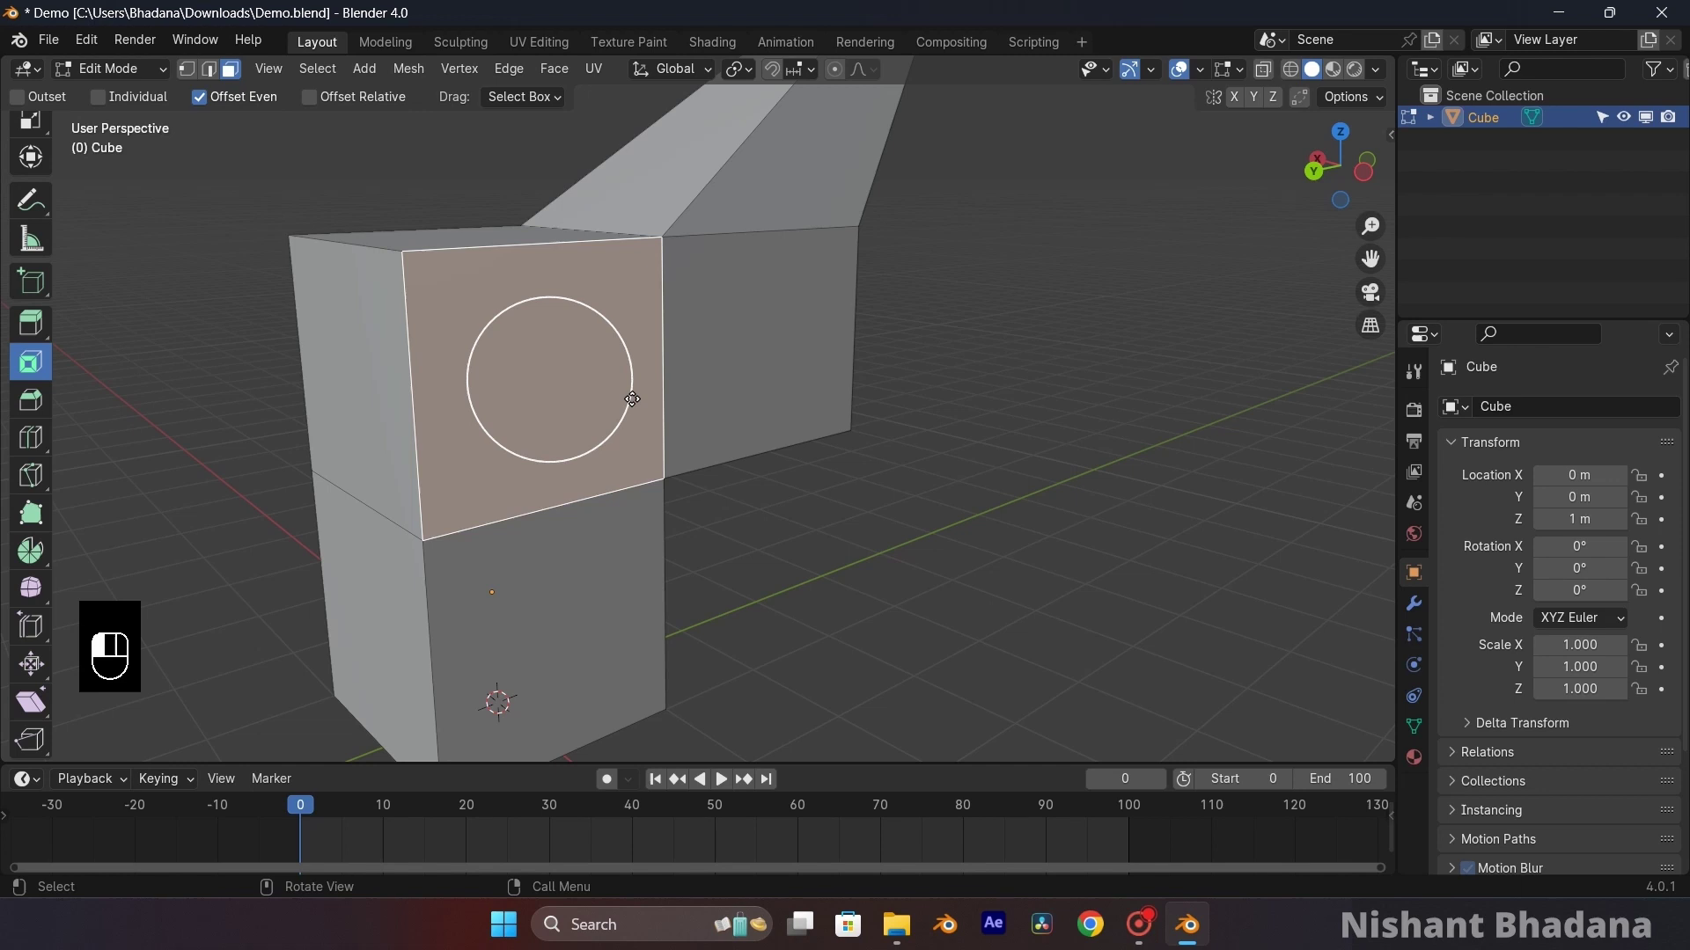
{"action": "left_click_drag", "start_coordinate": [631, 398], "coordinate": [607, 400]}
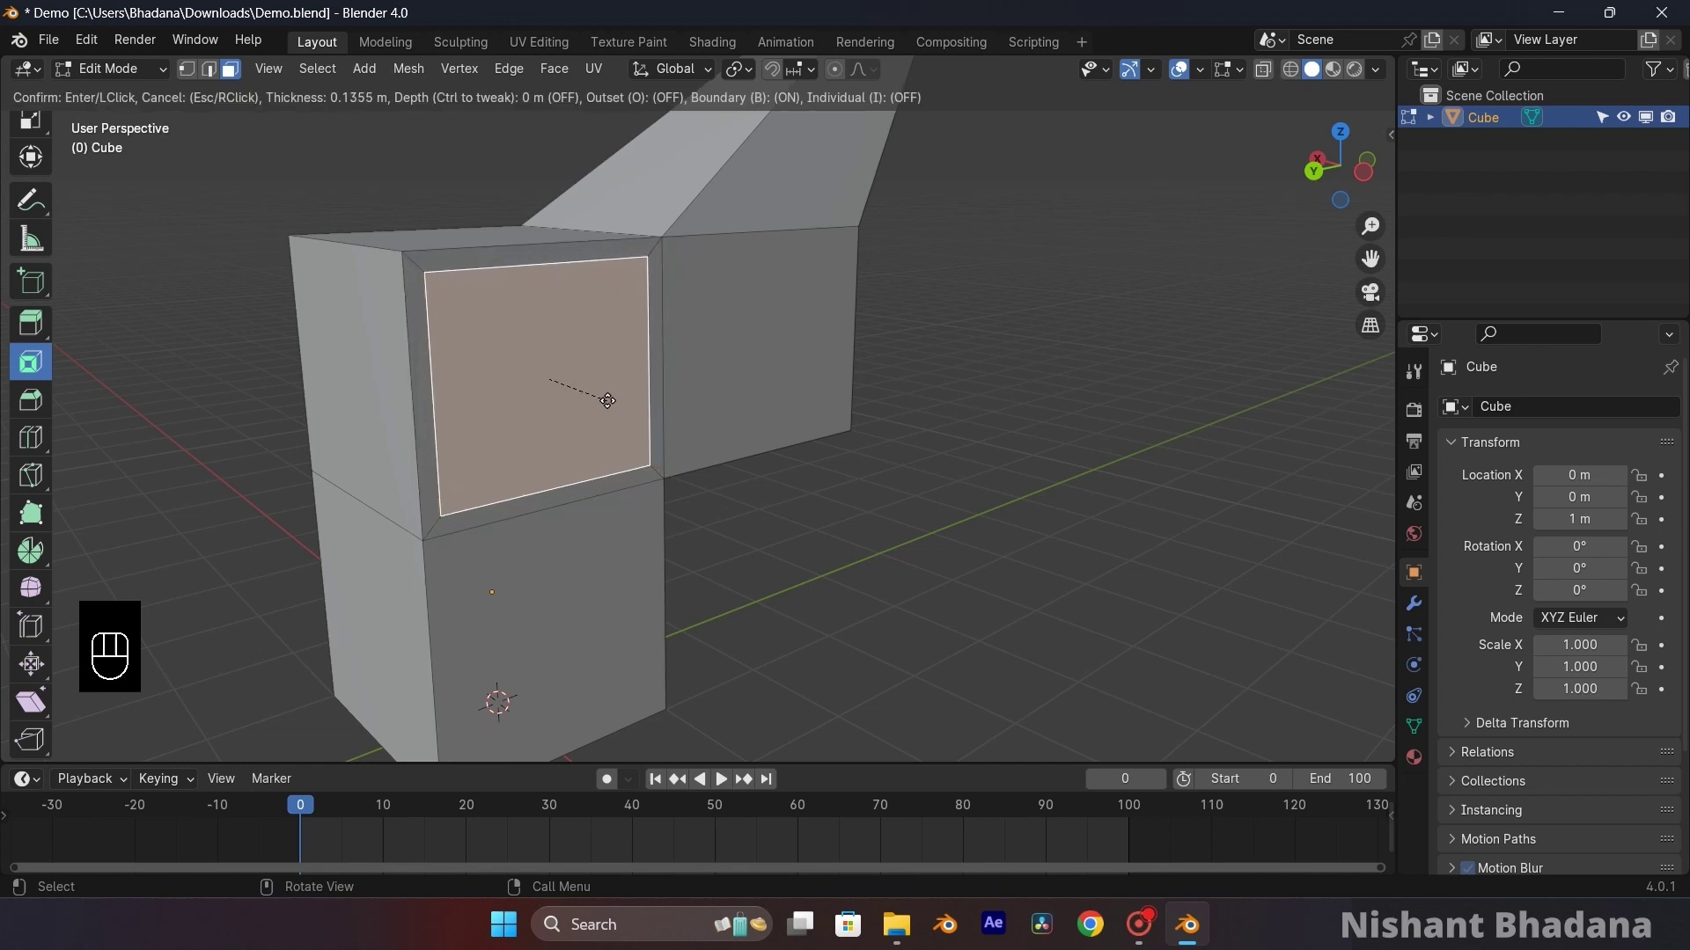
{"action": "left_click_drag", "start_coordinate": [607, 400], "coordinate": [600, 400]}
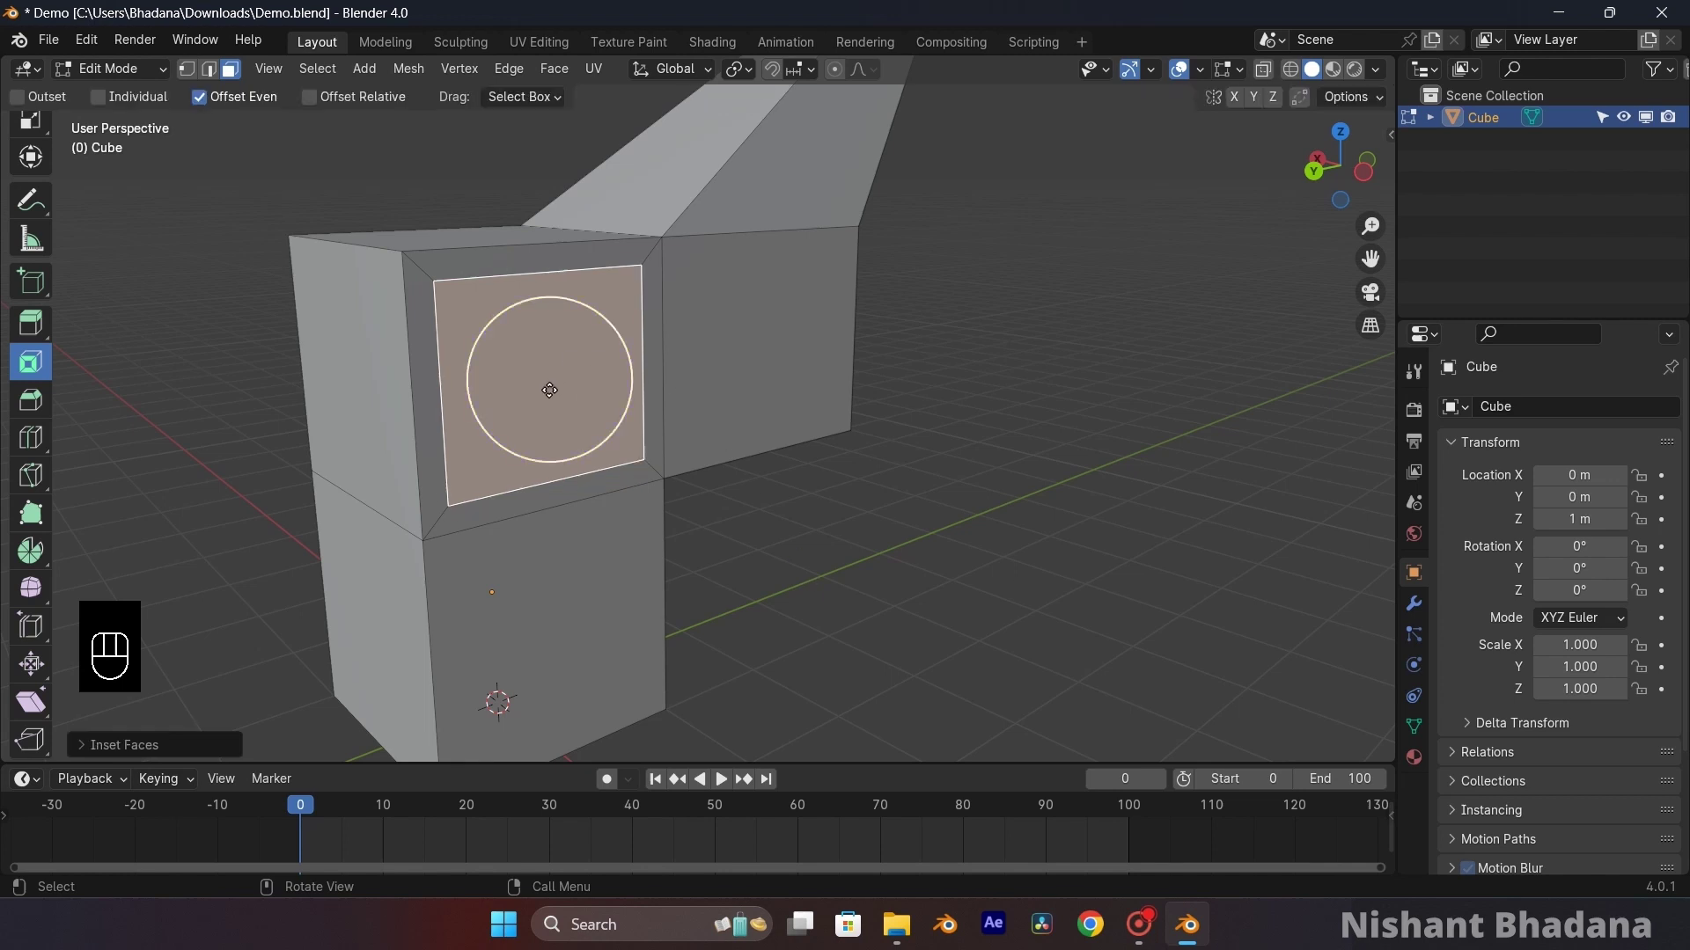
{"action": "left_click", "coordinate": [746, 495]}
- Extrude the inset face a short distance outward from the upper block's side
{"action": "middle_click_drag", "start_coordinate": [615, 506], "coordinate": [668, 522], "text": "shift"}
{"action": "left_click", "coordinate": [30, 323]}
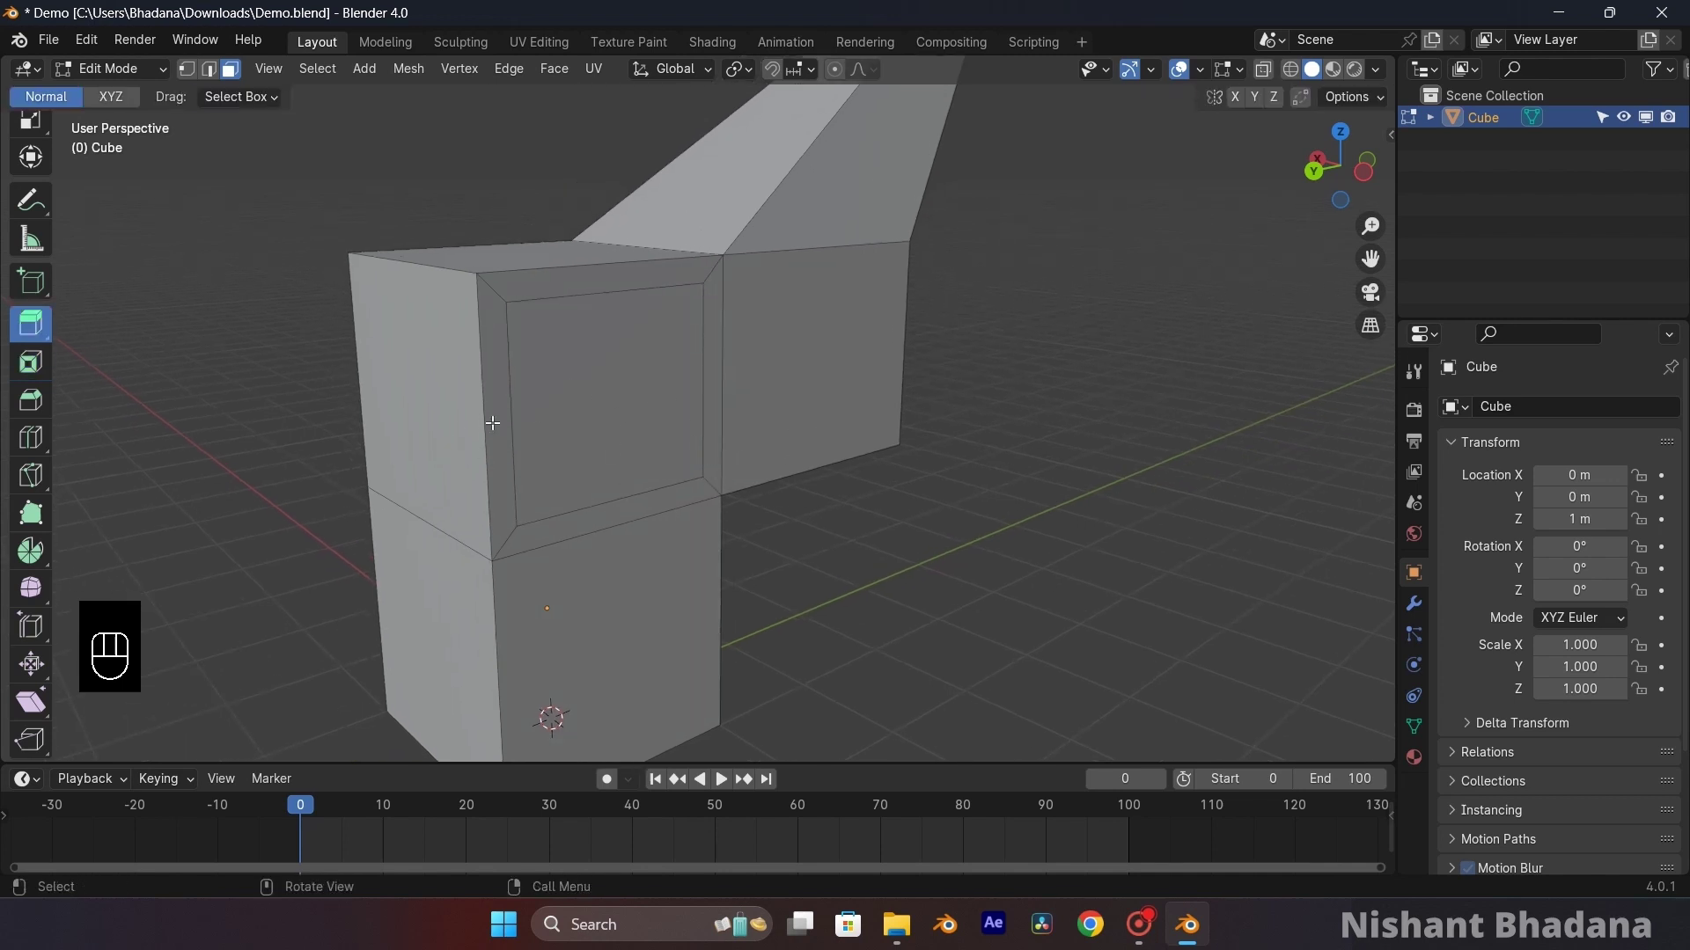
{"action": "left_click", "coordinate": [662, 410]}
{"action": "left_click_drag", "start_coordinate": [666, 413], "coordinate": [705, 432]}
{"action": "left_click_drag", "start_coordinate": [704, 432], "coordinate": [708, 434]}
- Inset the extruded end face again and extrude the smaller inner face outward as a second raised step
{"action": "left_click", "coordinate": [30, 361]}
{"action": "left_click_drag", "start_coordinate": [726, 434], "coordinate": [704, 427]}
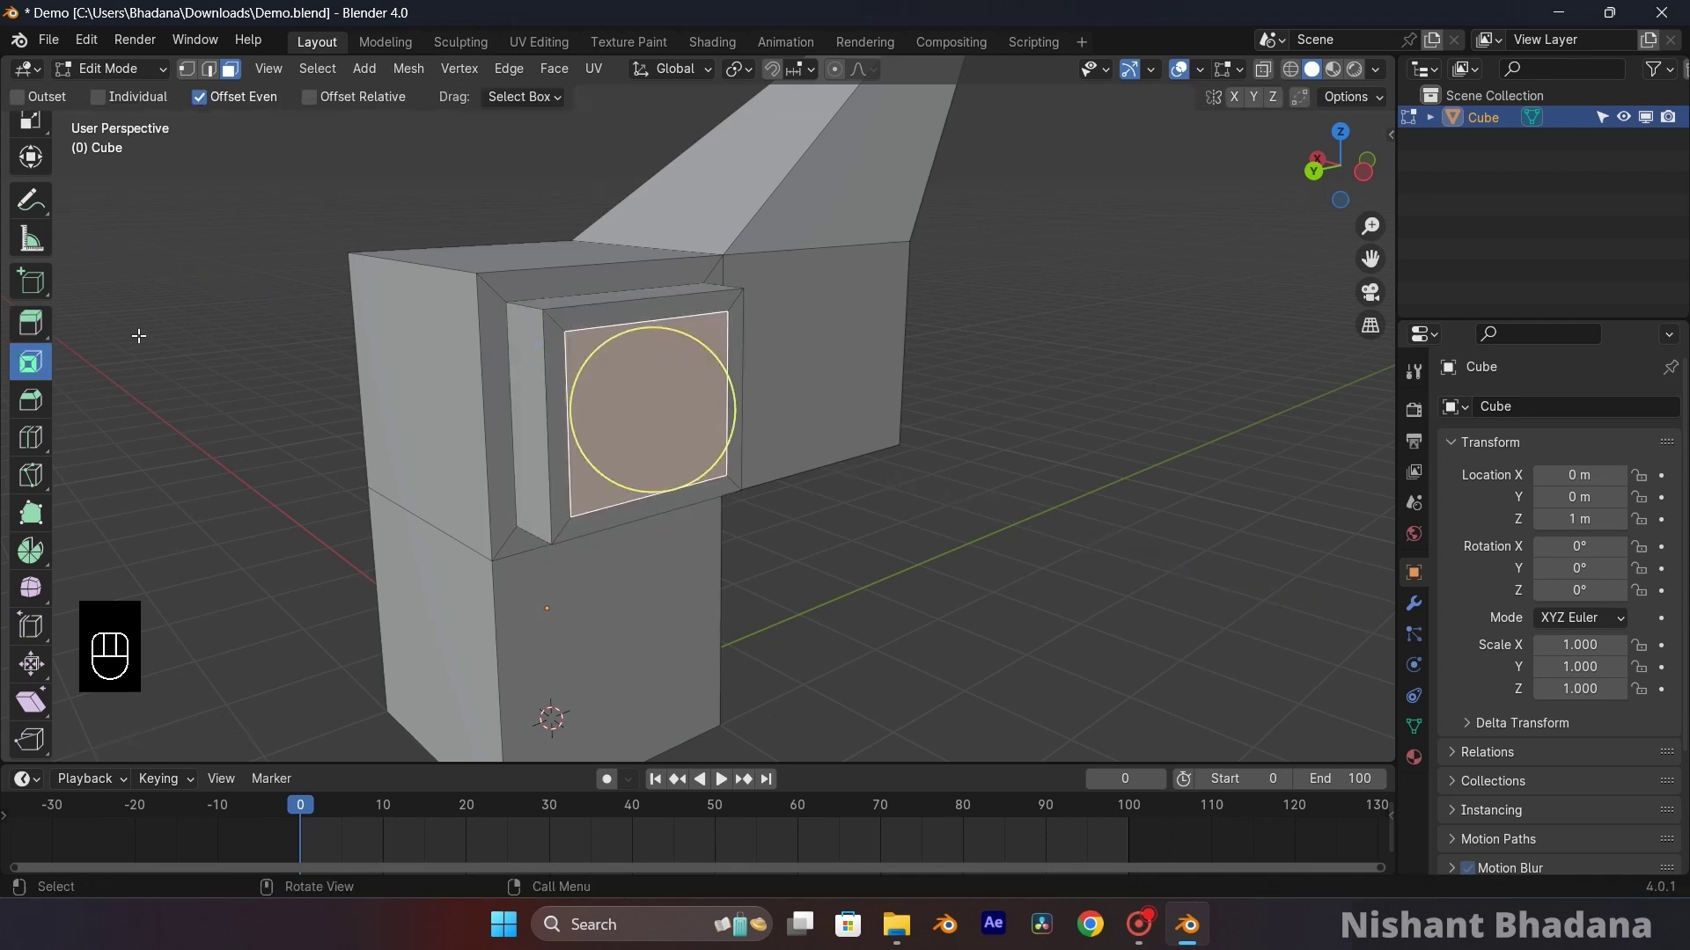
{"action": "left_click", "coordinate": [30, 323]}
{"action": "left_click_drag", "start_coordinate": [705, 425], "coordinate": [754, 437]}
{"action": "middle_click_drag", "start_coordinate": [755, 438], "coordinate": [979, 468]}
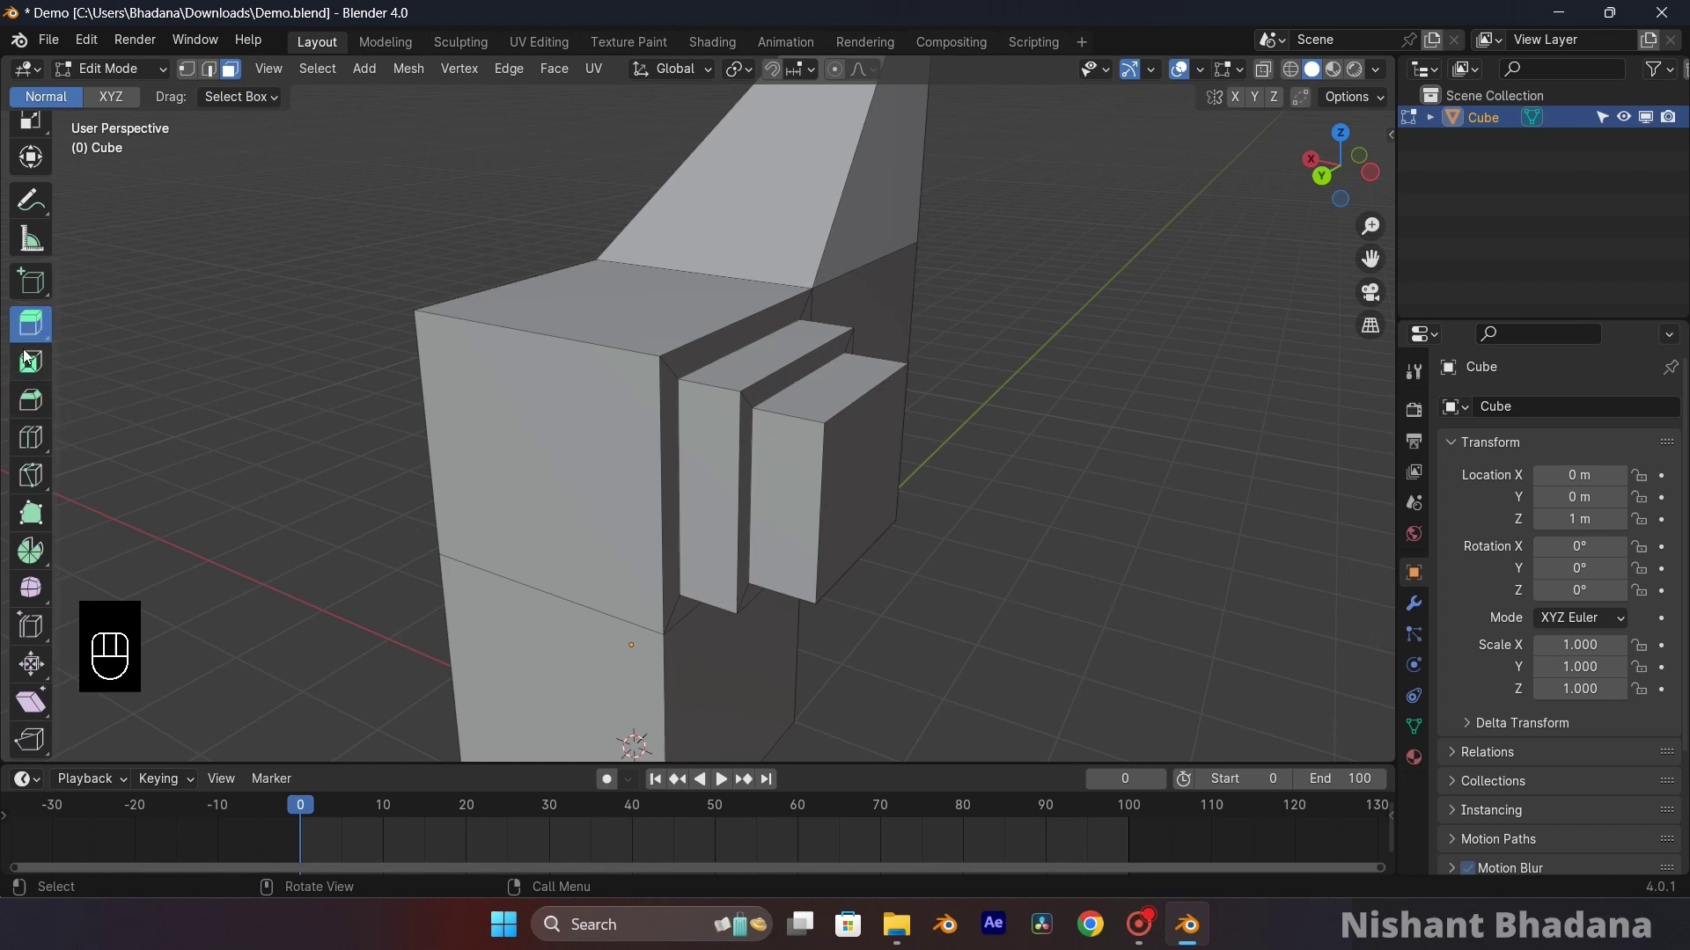
- Activate the Bevel tool and, in edge selection, pick the upper block's top edge on the side opposite the stepped extrusions
{"action": "left_click", "coordinate": [30, 359]}
{"action": "left_click", "coordinate": [36, 400]}
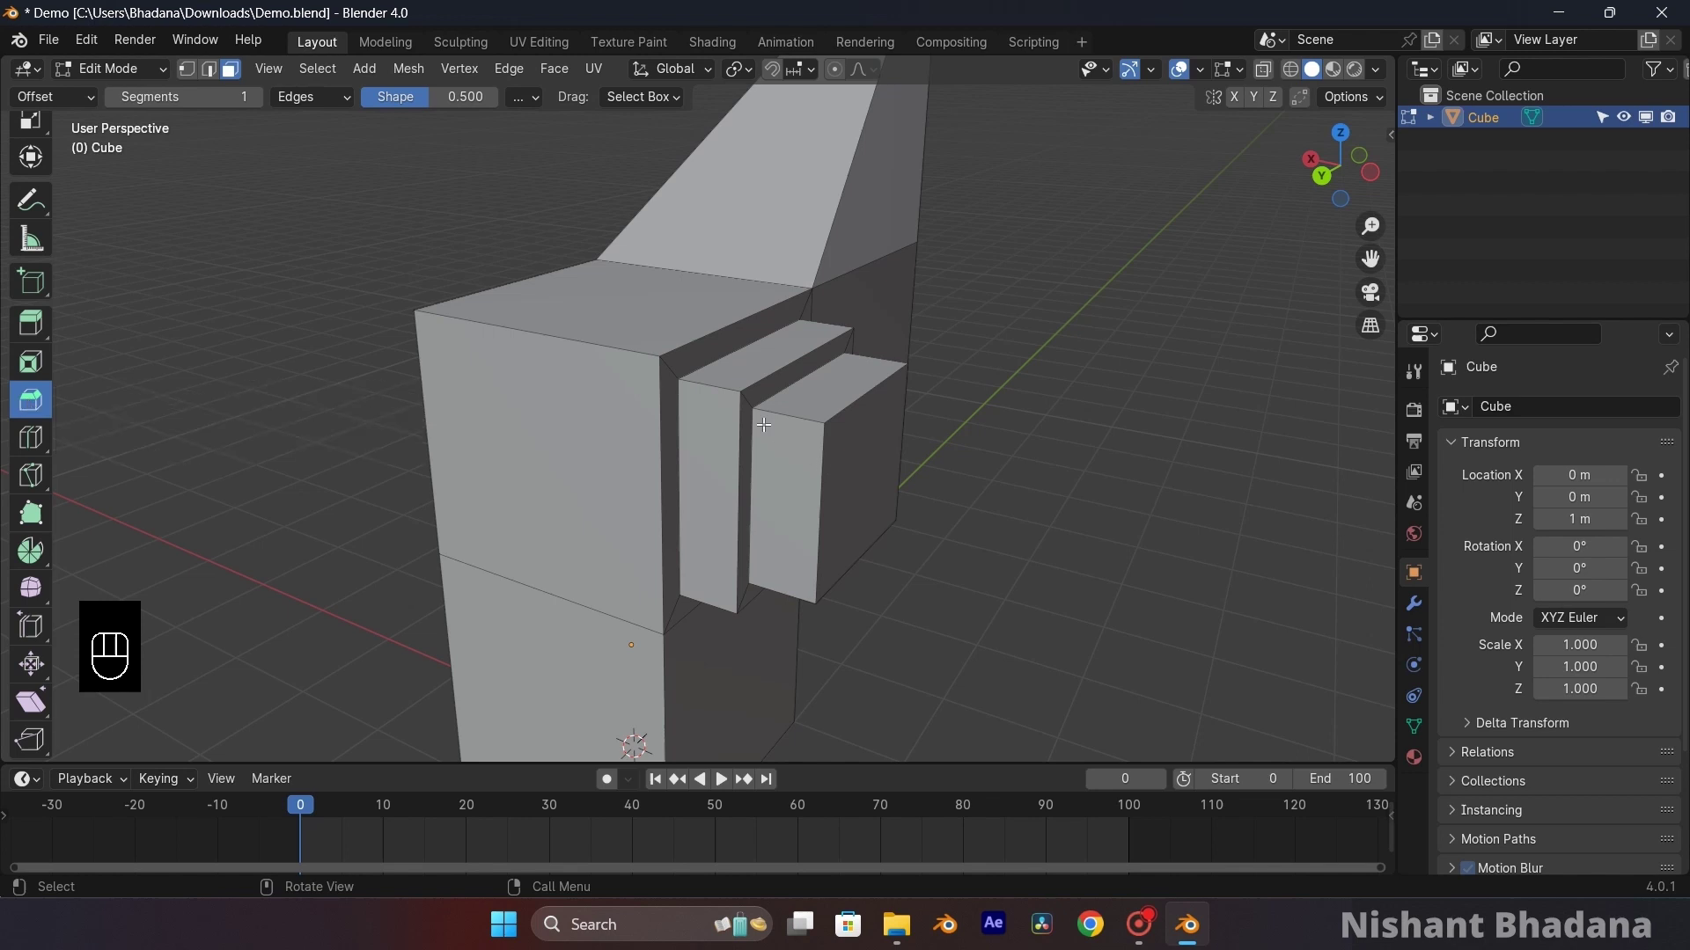
{"action": "middle_click_drag", "start_coordinate": [846, 469], "coordinate": [666, 435], "text": "shift"}
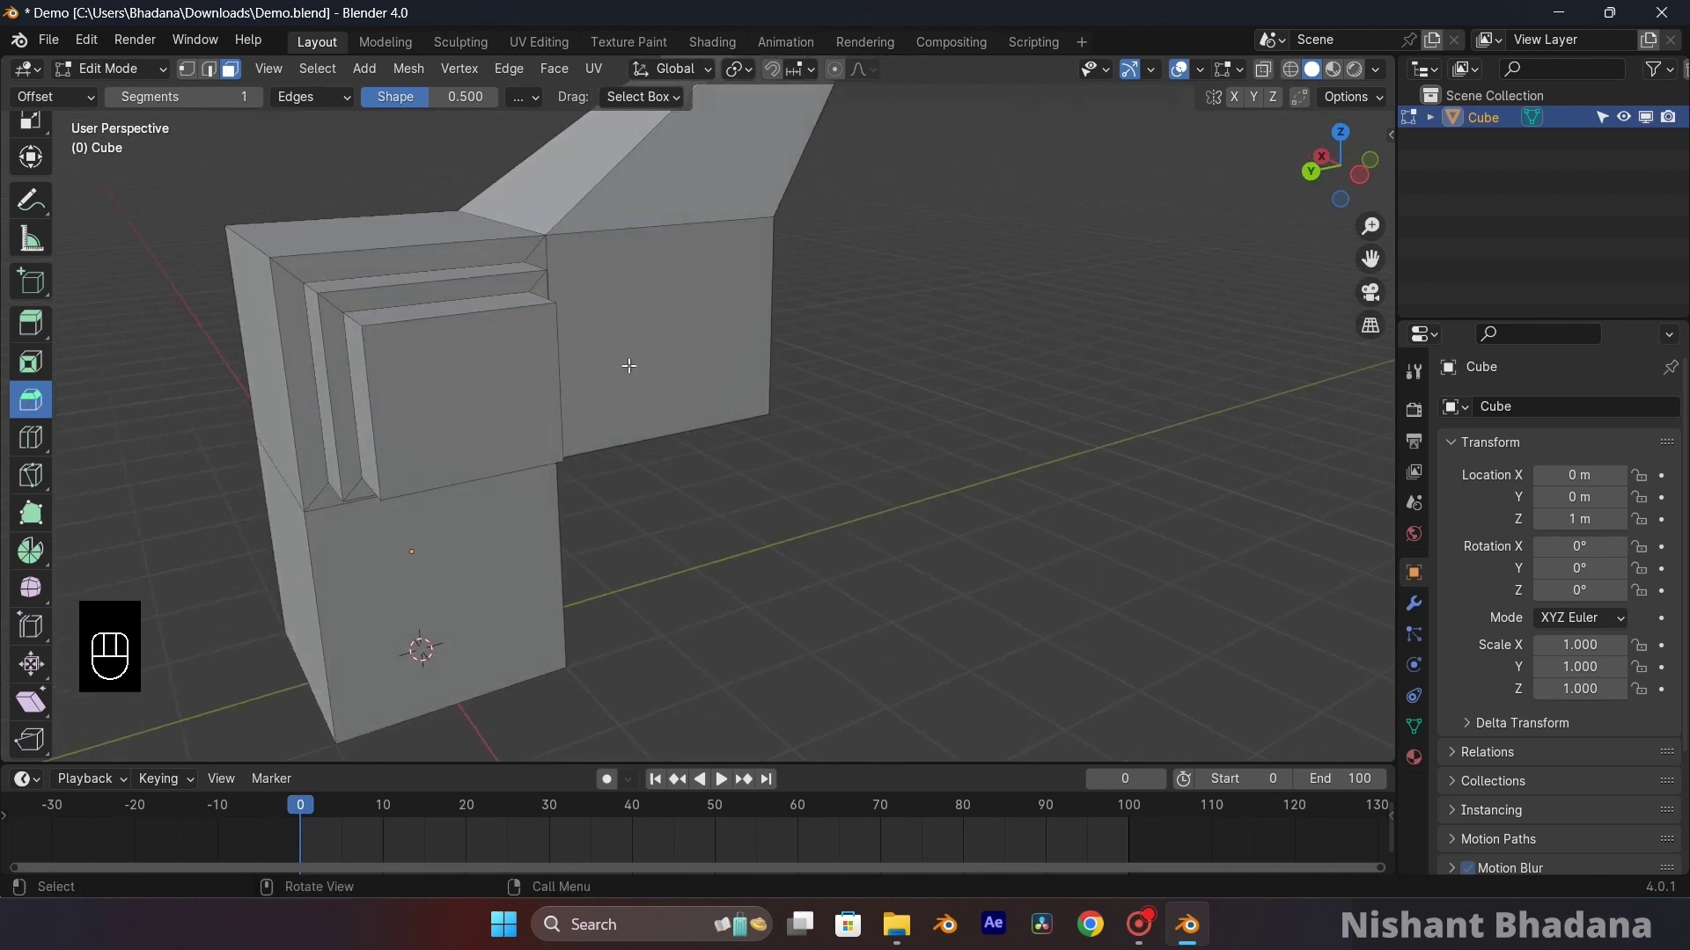
{"action": "middle_click_drag", "start_coordinate": [609, 362], "coordinate": [810, 461], "text": "shift"}
{"action": "scroll", "coordinate": [528, 367], "scroll_direction": "up", "scroll_amount": 2}
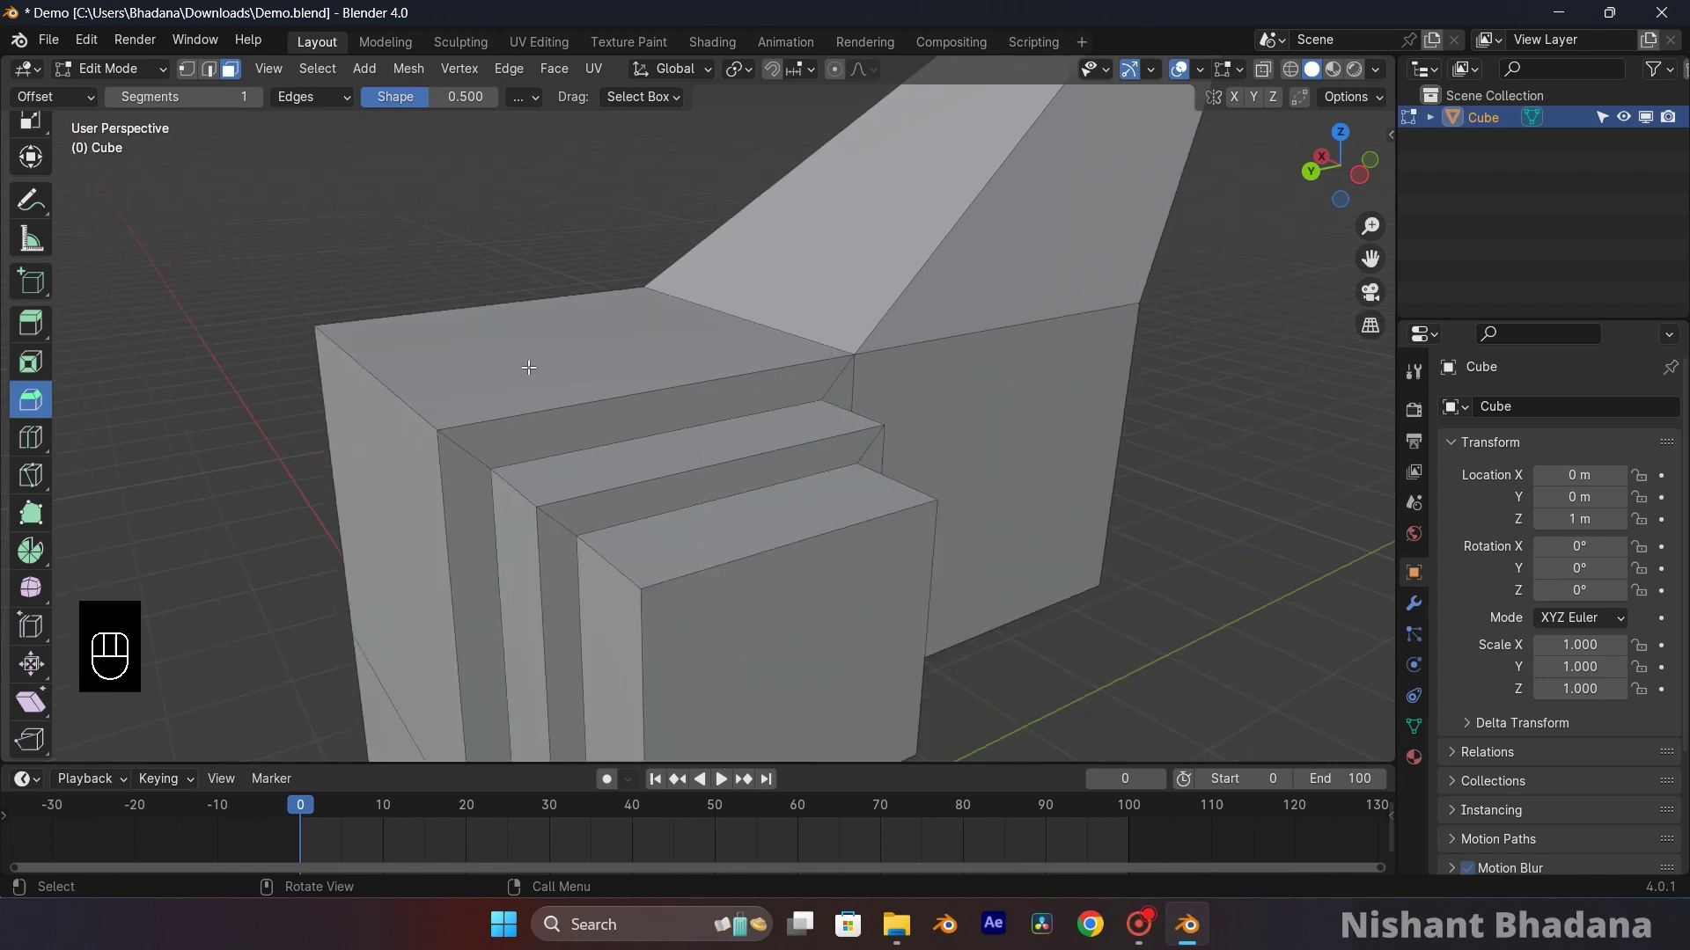
{"action": "middle_click_drag", "start_coordinate": [528, 367], "coordinate": [568, 360]}
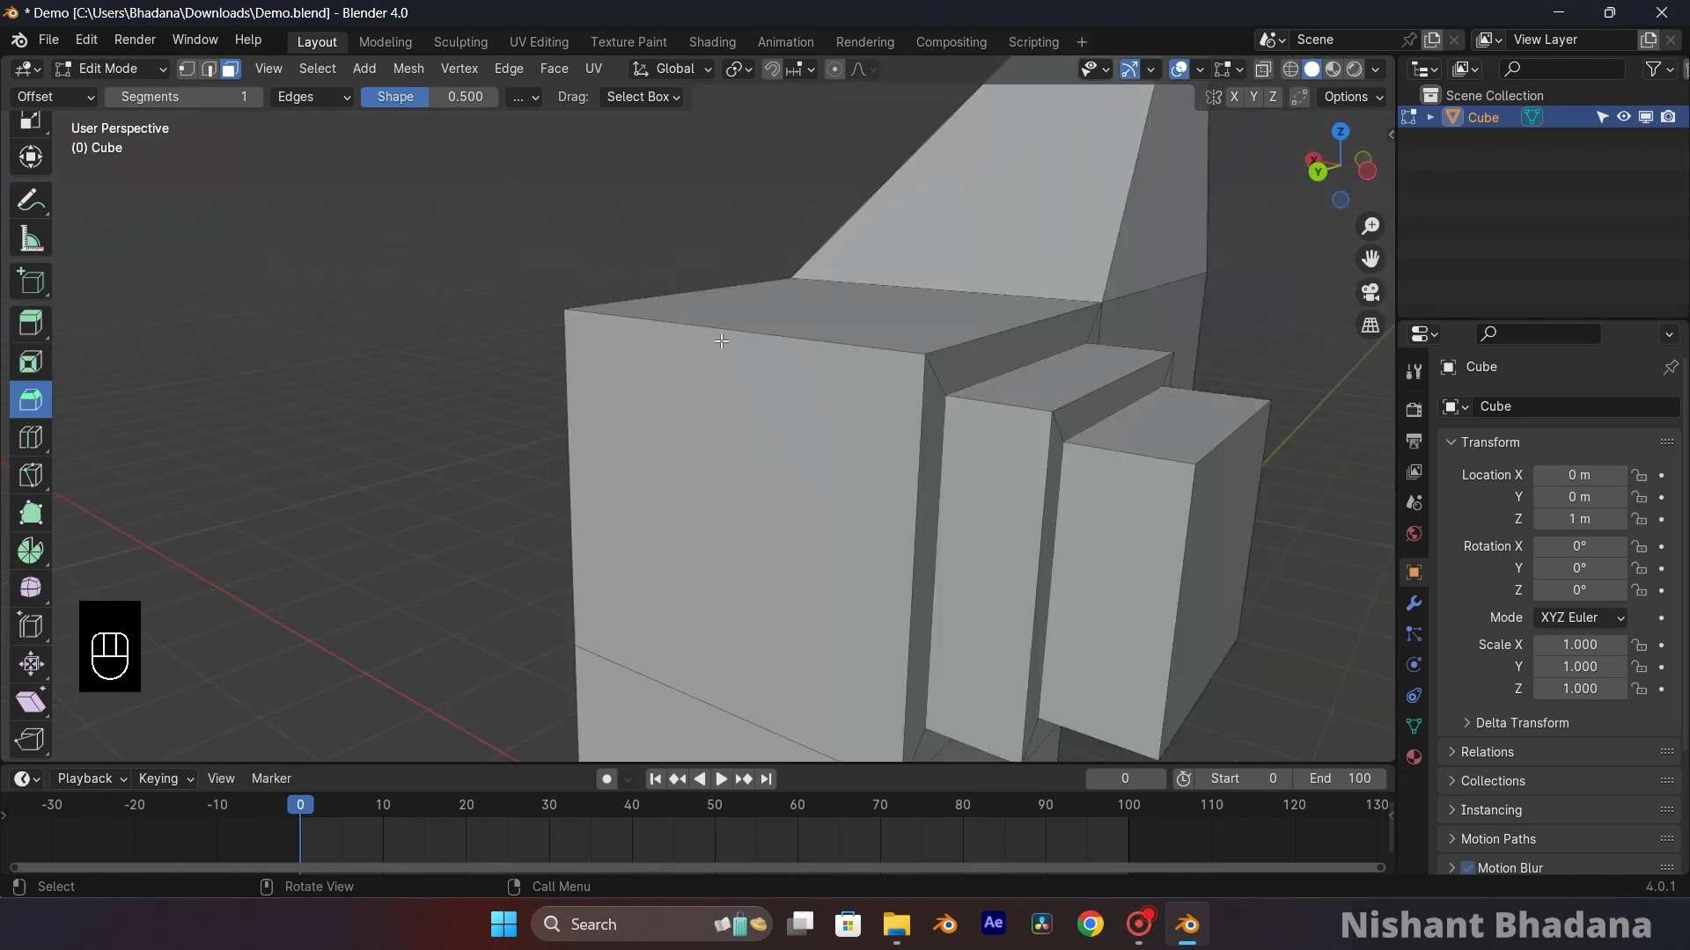
{"action": "middle_click_drag", "start_coordinate": [692, 327], "coordinate": [671, 438]}
{"action": "scroll", "coordinate": [616, 303], "scroll_direction": "up", "scroll_amount": 3}
{"action": "middle_click_drag", "start_coordinate": [611, 332], "coordinate": [664, 377]}
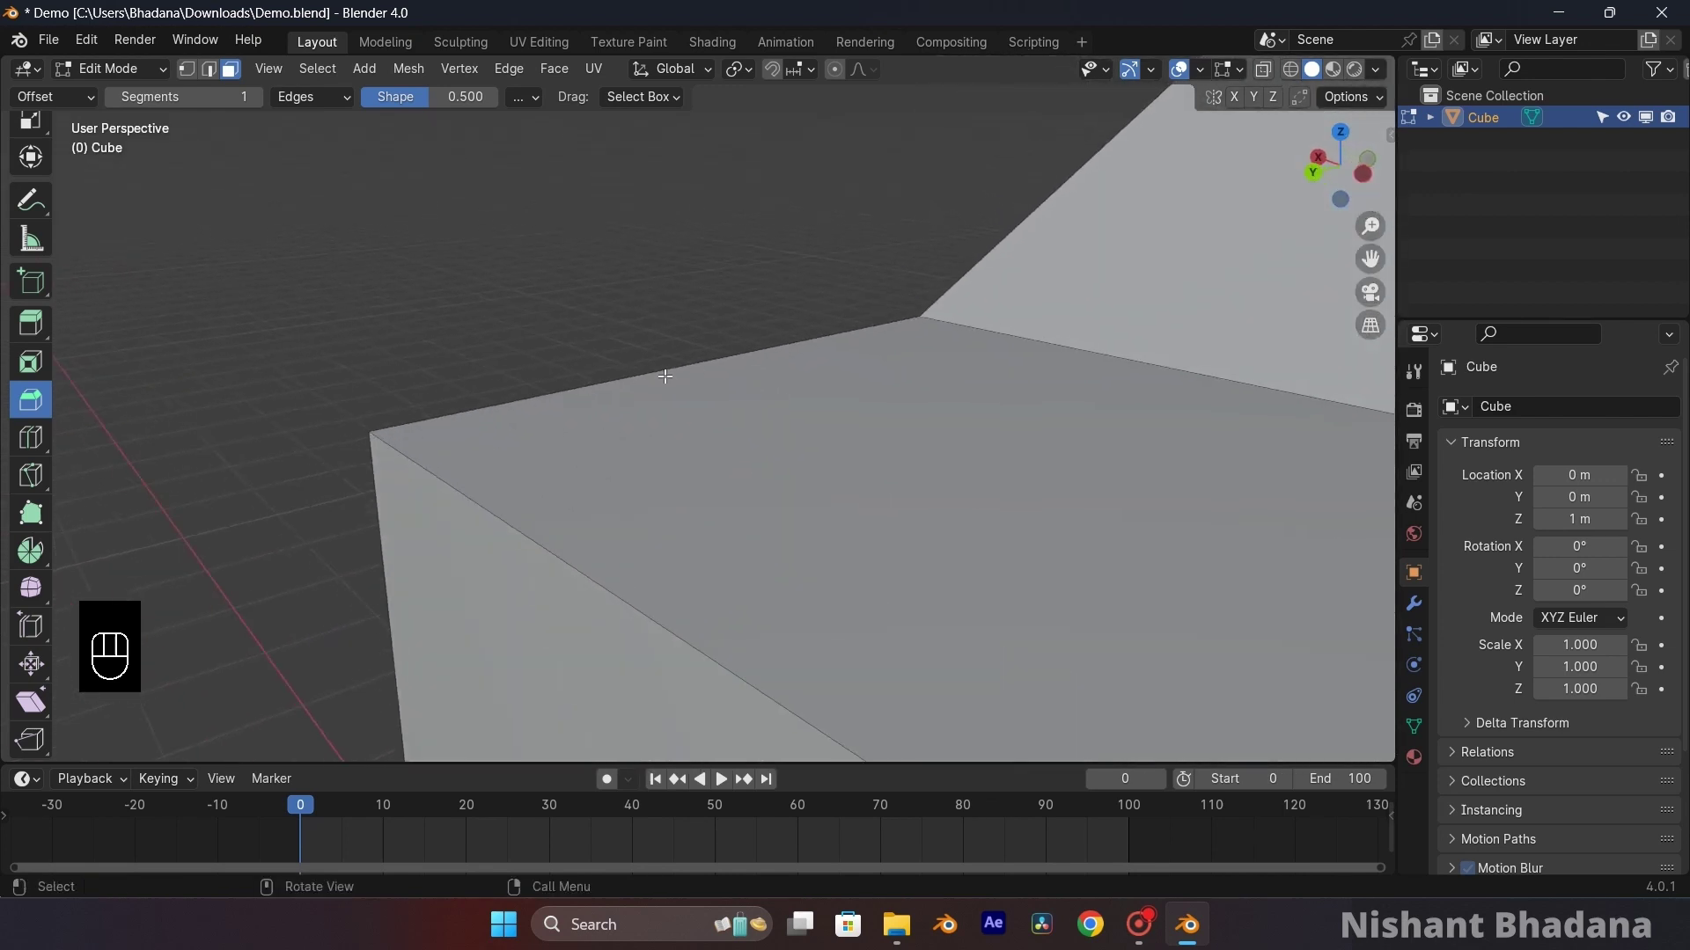
{"action": "scroll", "coordinate": [612, 379], "scroll_direction": "down", "scroll_amount": 1}
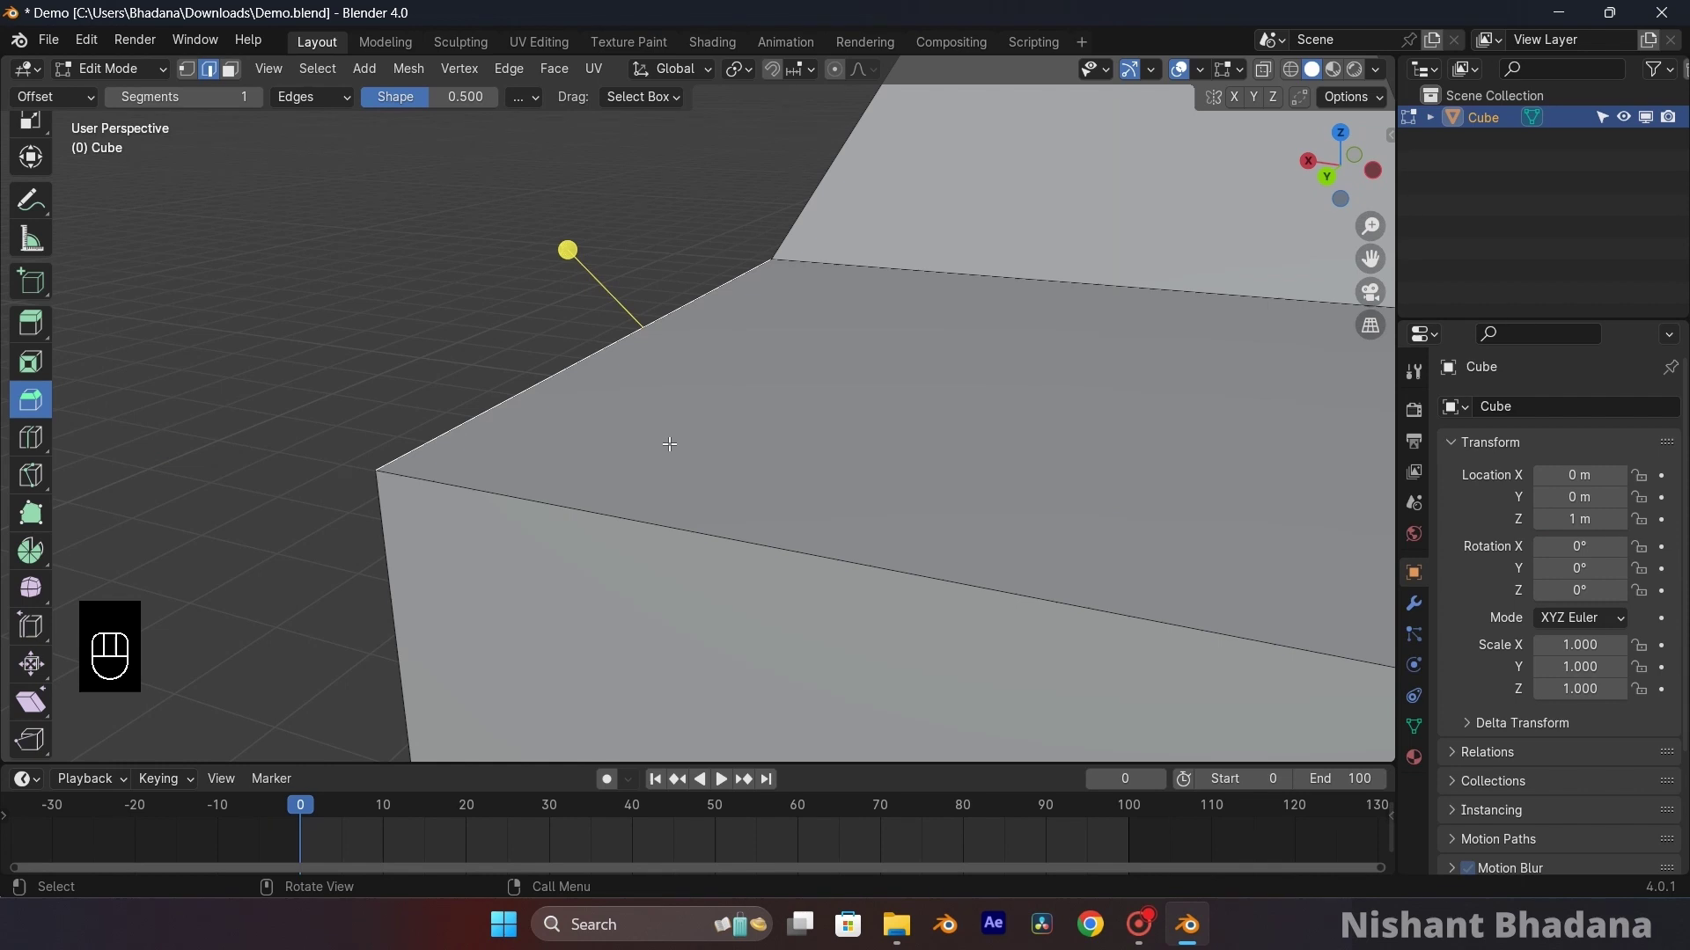
{"action": "scroll", "coordinate": [709, 471], "scroll_direction": "down", "scroll_amount": 2}
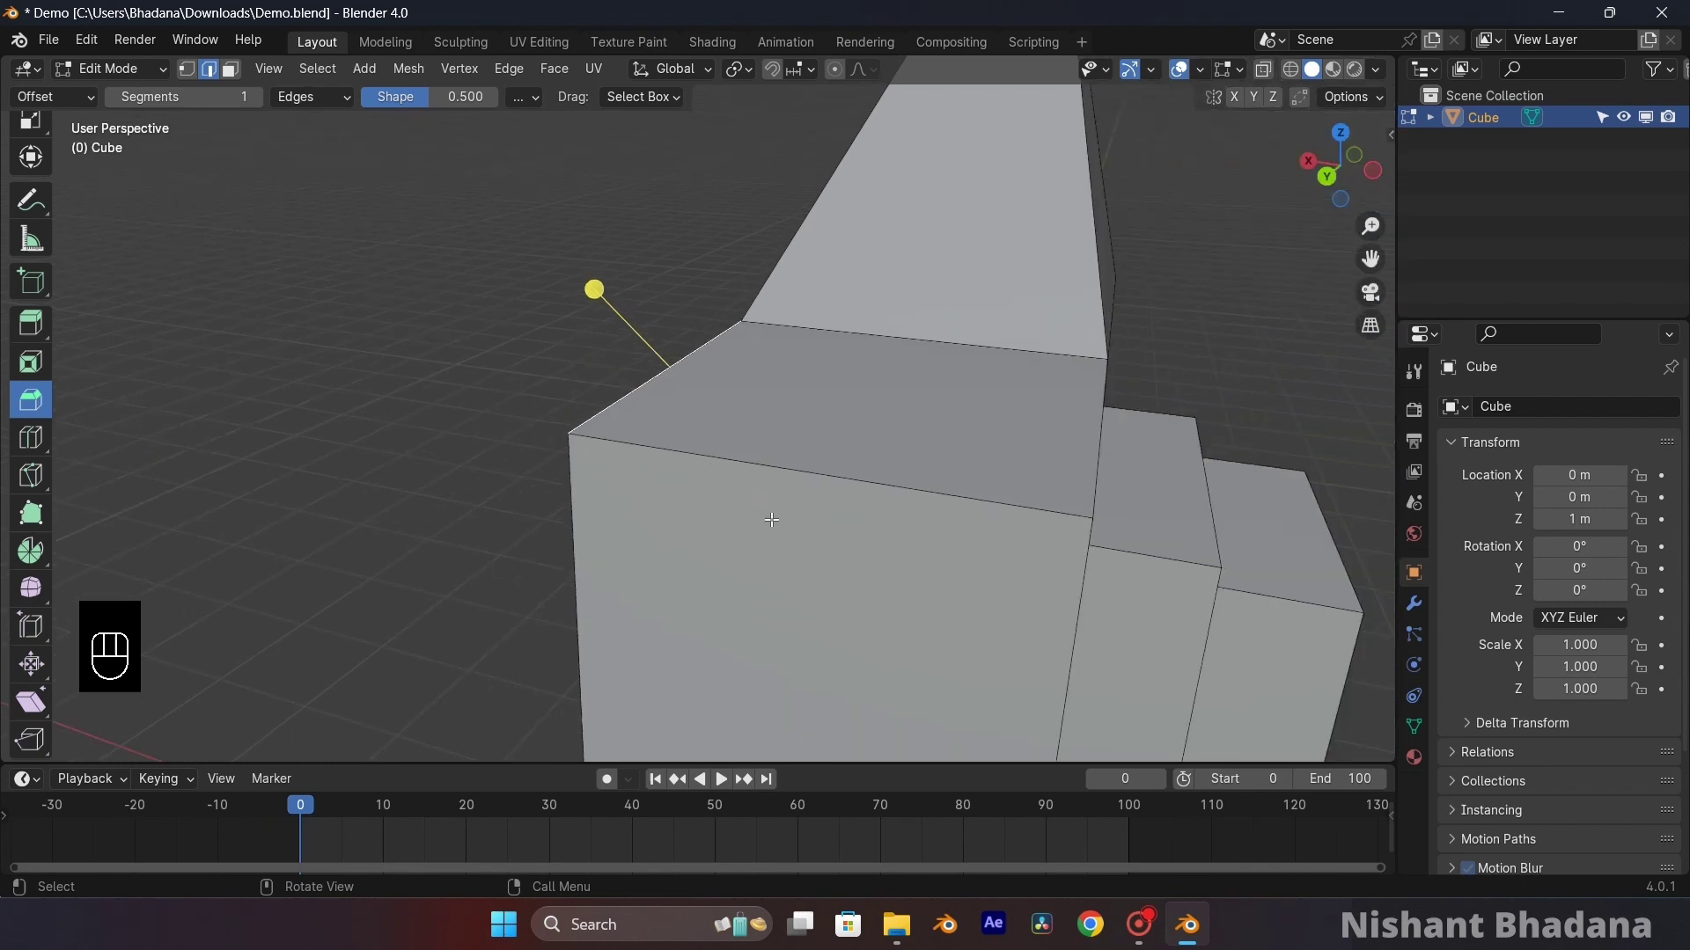
- Select instead the upper block's top edge on the end face farthest from the slanted arm
{"action": "scroll", "coordinate": [772, 520], "scroll_direction": "down", "scroll_amount": 1}
{"action": "middle_click_drag", "start_coordinate": [726, 476], "coordinate": [872, 508]}
{"action": "left_click", "coordinate": [686, 449]}
{"action": "scroll", "coordinate": [698, 469], "scroll_direction": "up", "scroll_amount": 2}
{"action": "middle_click_drag", "start_coordinate": [871, 508], "coordinate": [840, 512]}
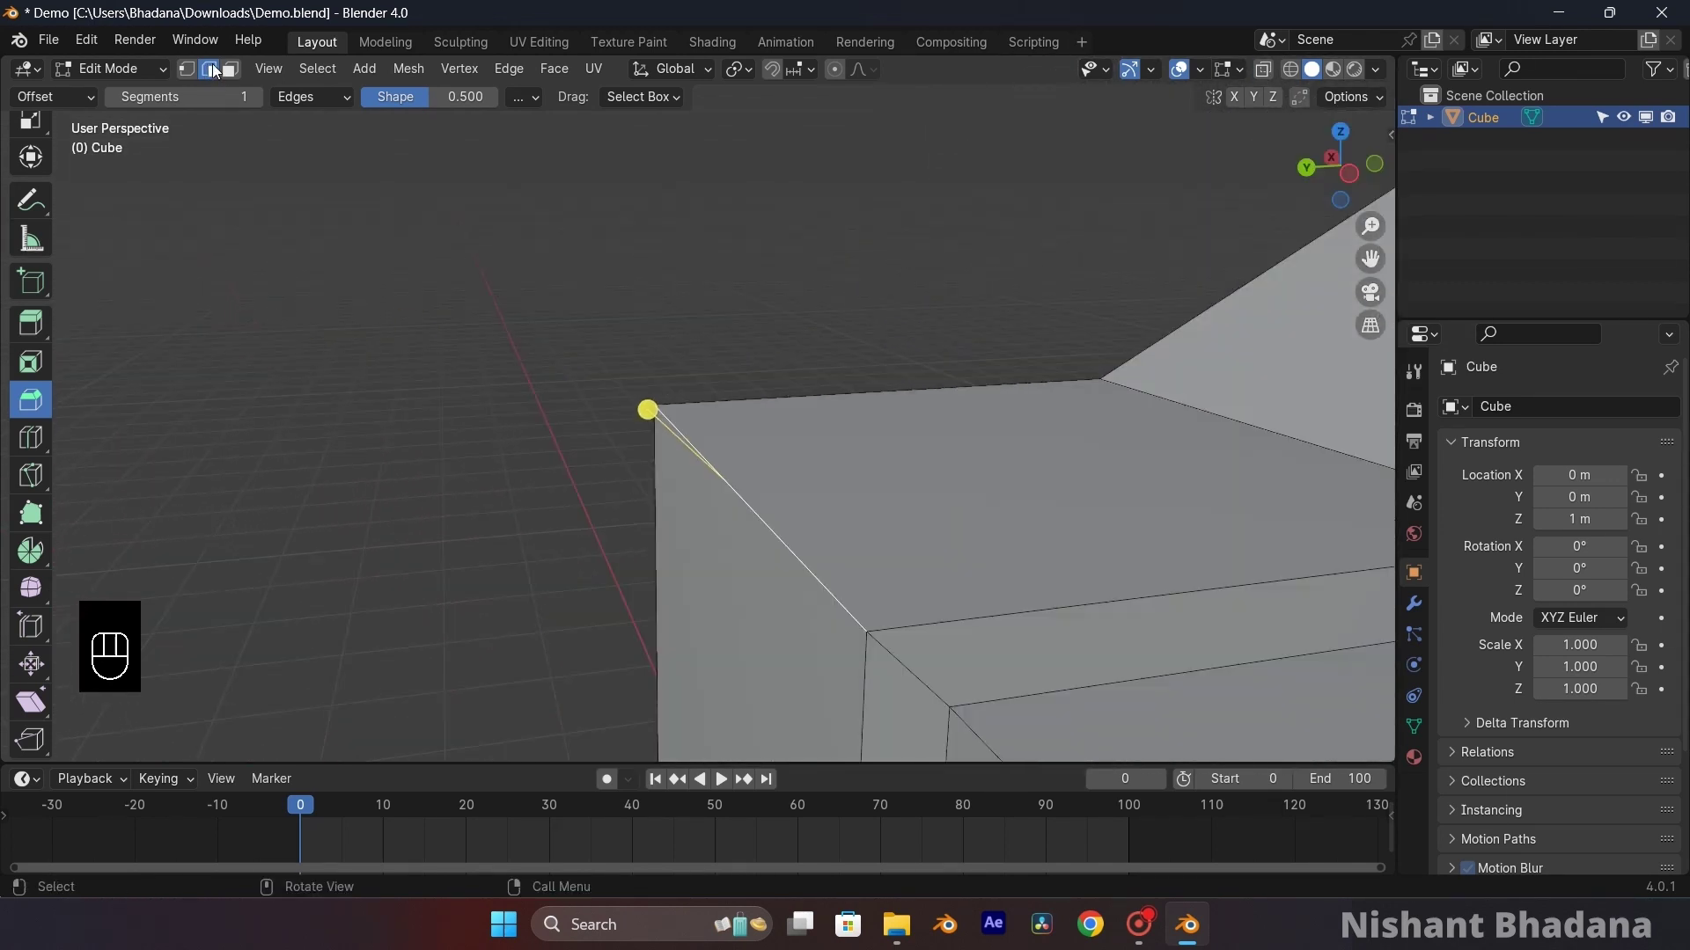
{"action": "middle_click_drag", "start_coordinate": [671, 391], "coordinate": [639, 454]}
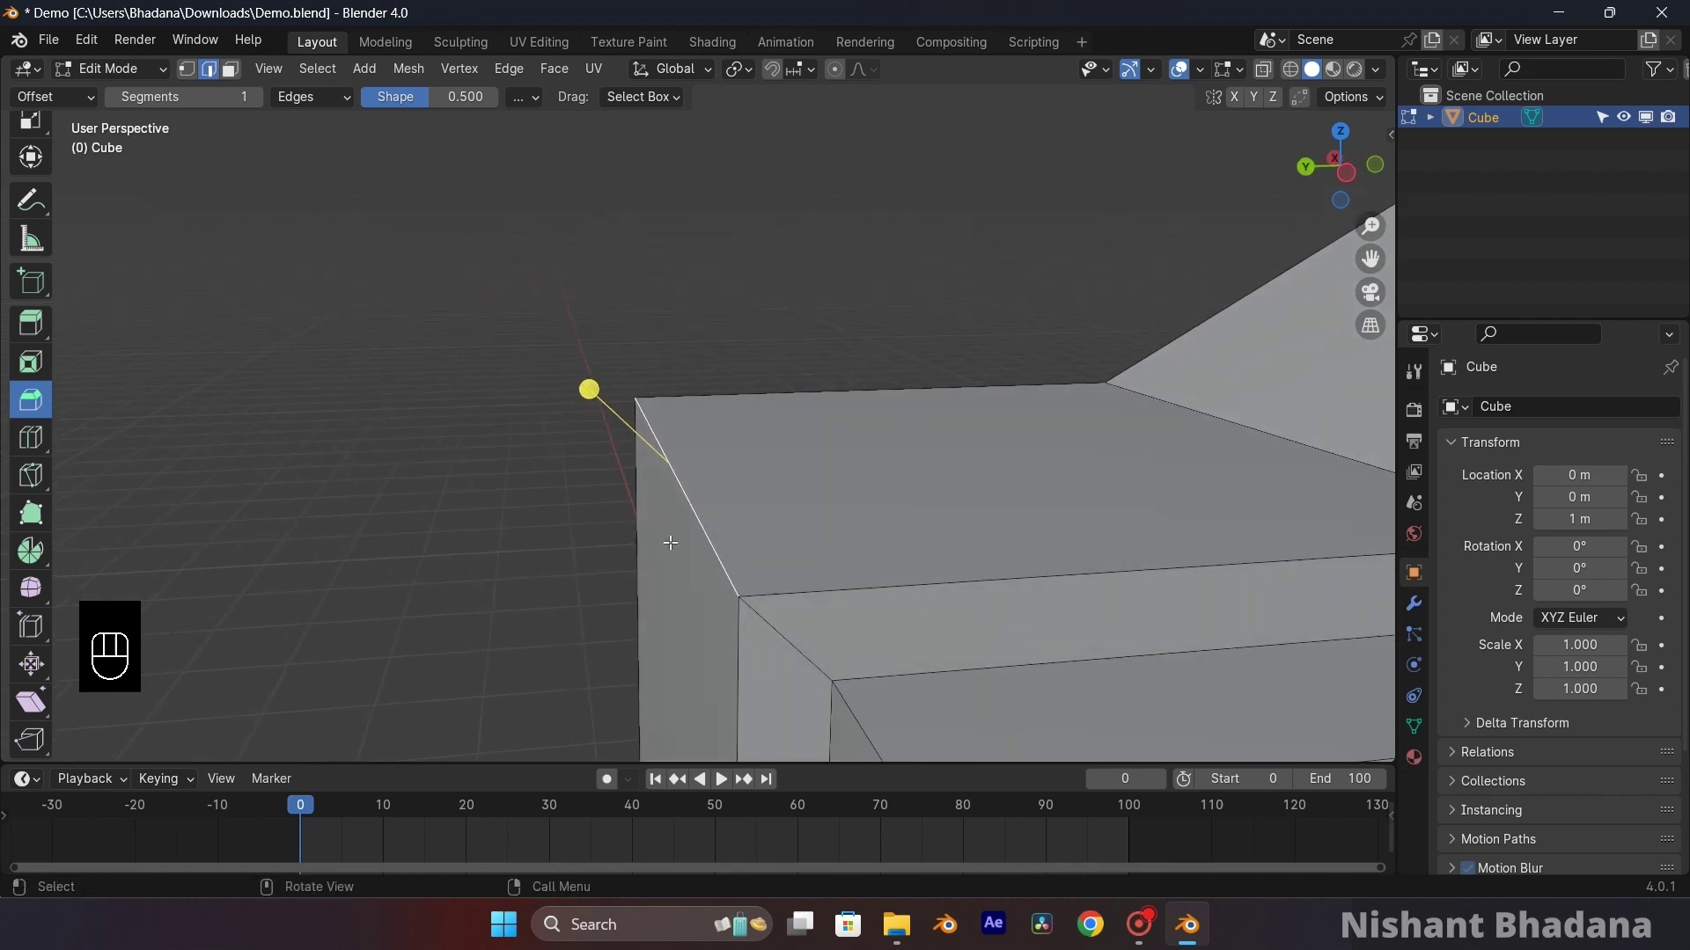
{"action": "scroll", "coordinate": [698, 521], "scroll_direction": "up", "scroll_amount": 2}
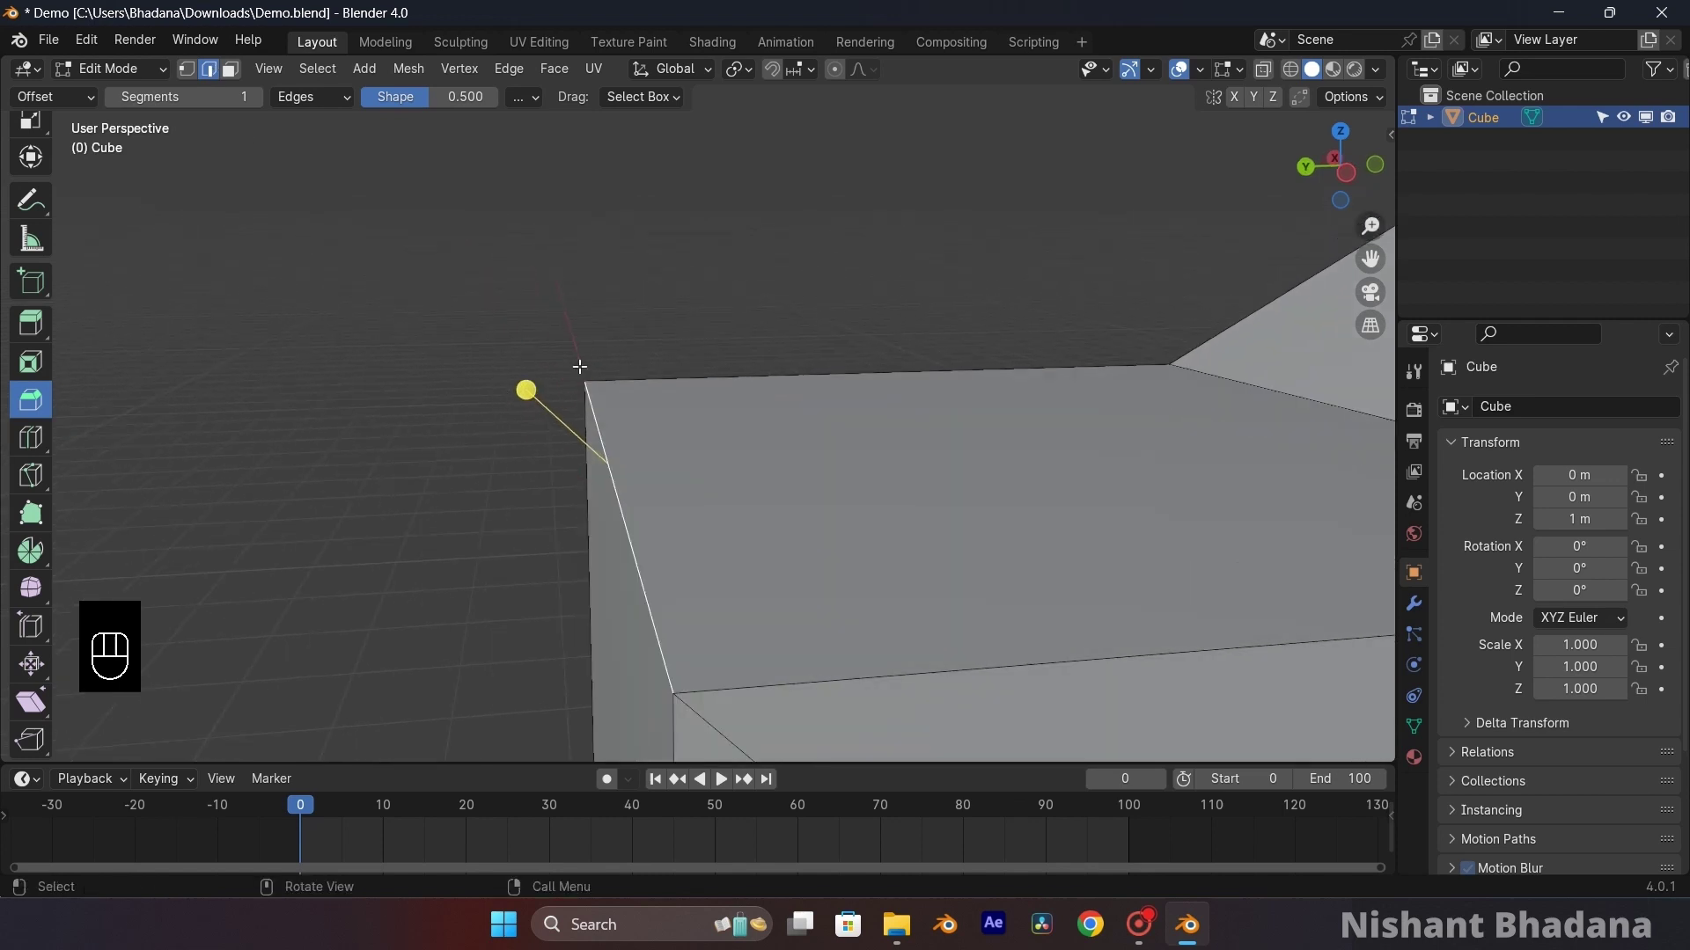
- Bevel the selected top edge with a width of about 0.072 m
{"action": "left_click", "coordinate": [526, 390]}
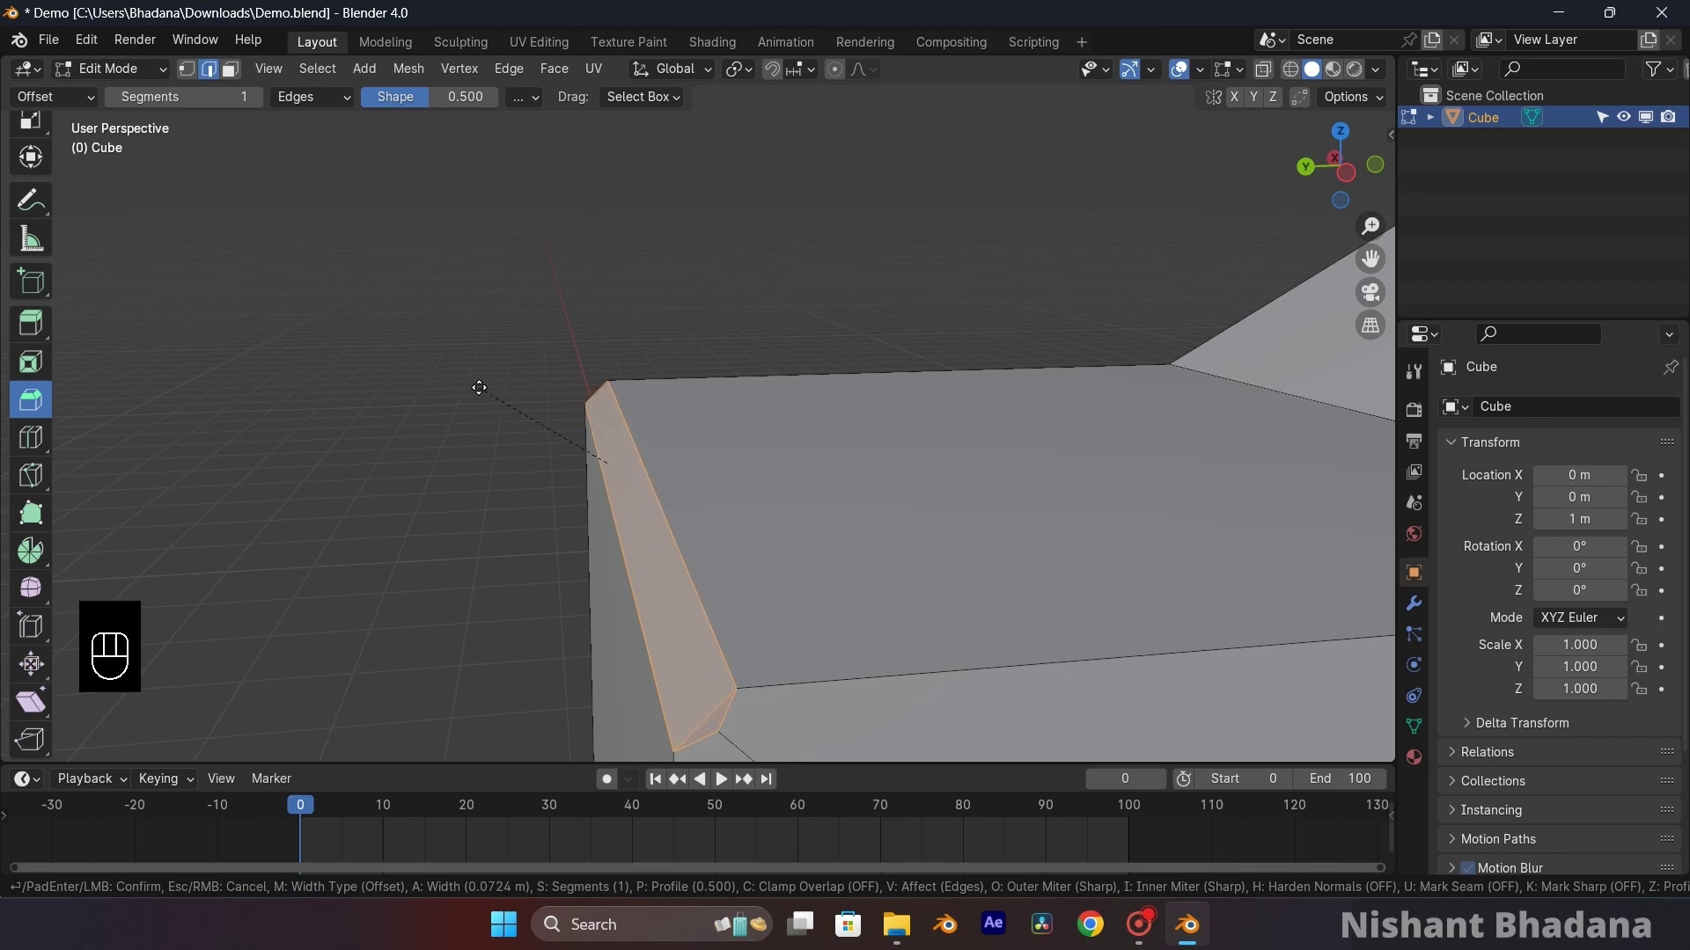
{"action": "left_click", "coordinate": [479, 387]}
{"action": "scroll", "coordinate": [478, 387], "scroll_direction": "down", "scroll_amount": 4}
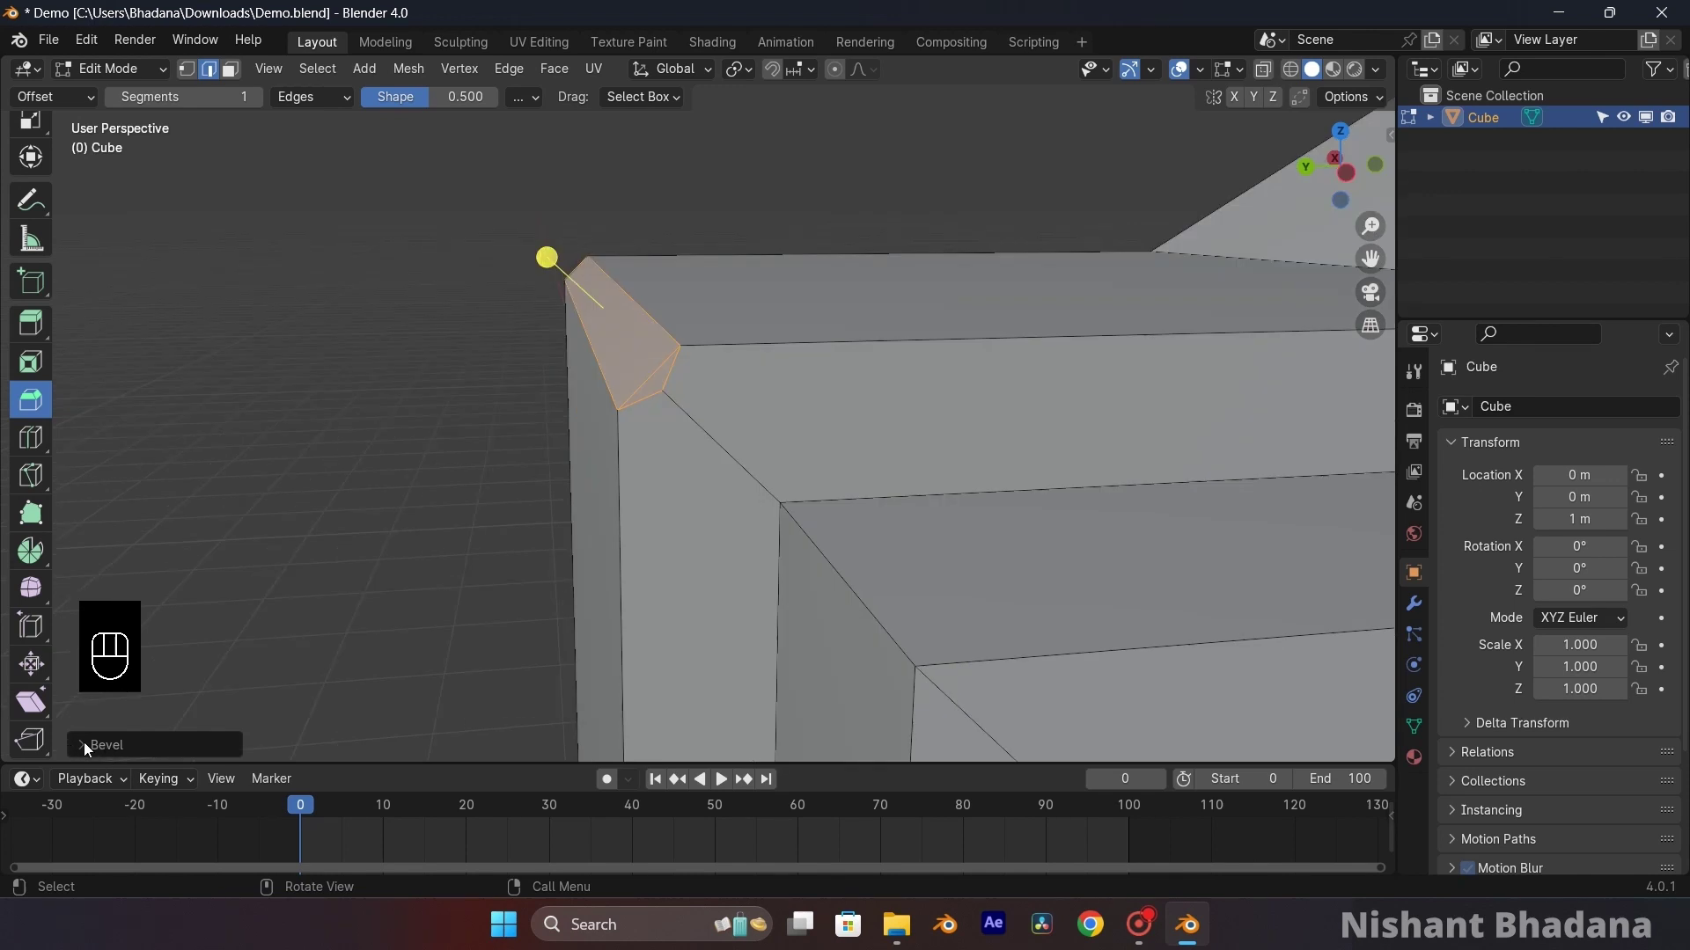
- Open the bevel's settings, raise its segments to 10 to round the edge, and deselect the result
{"action": "left_click", "coordinate": [83, 744]}
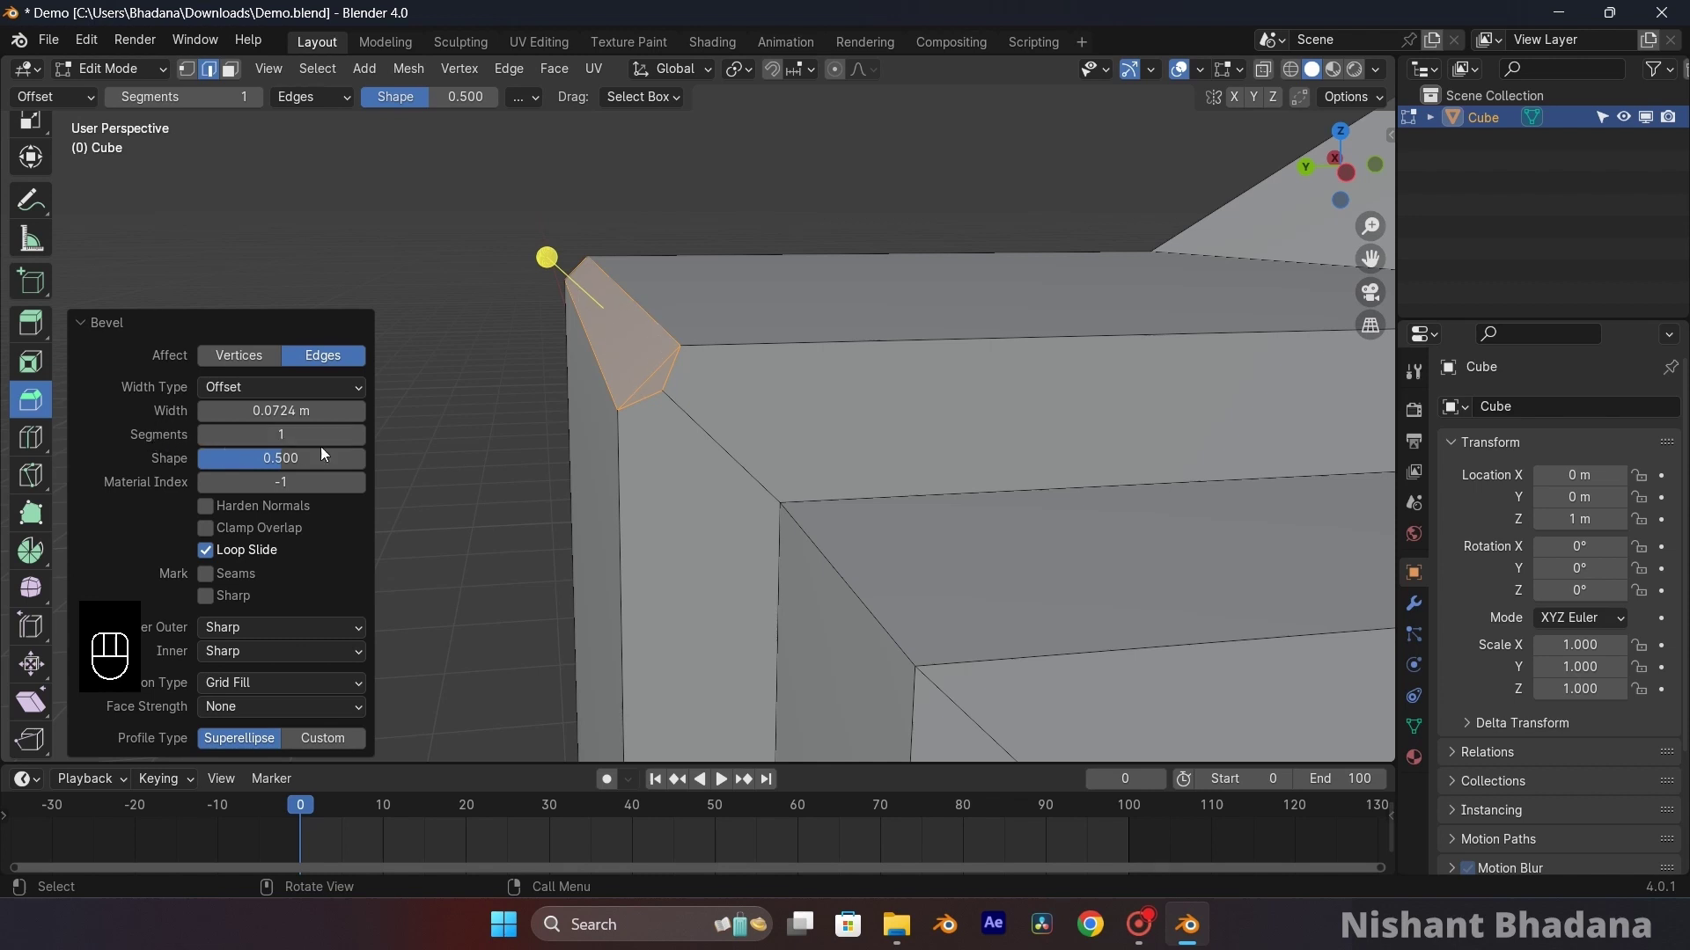
{"action": "left_click", "coordinate": [359, 437]}
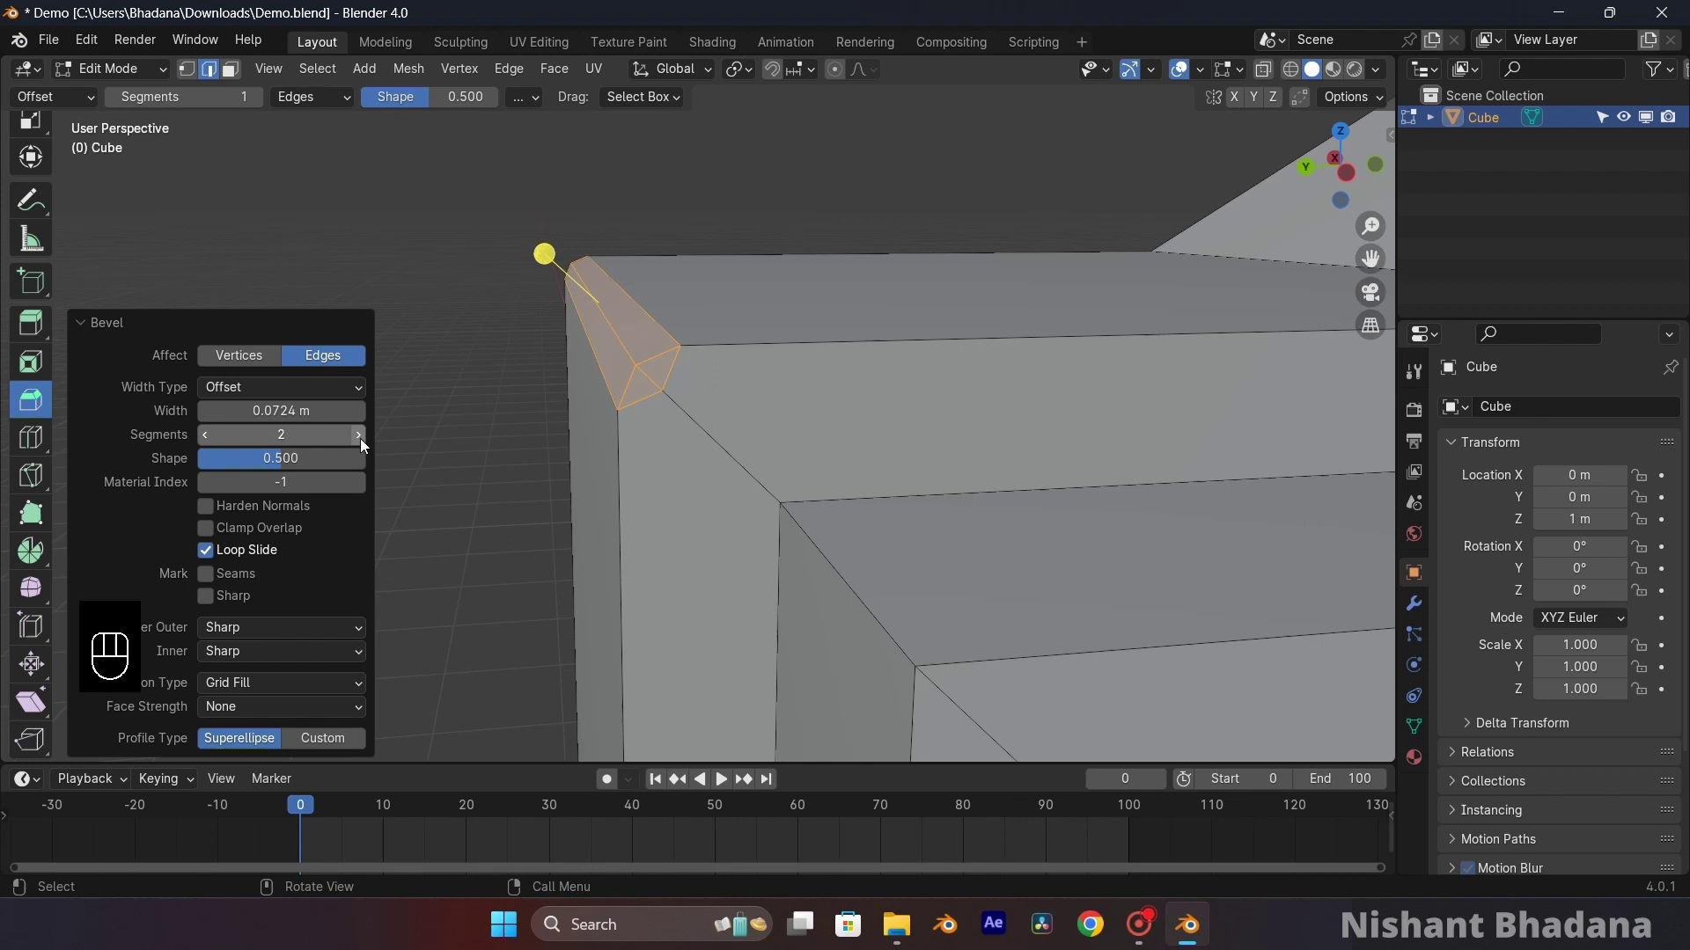
{"action": "middle_click_drag", "start_coordinate": [476, 430], "coordinate": [494, 366]}
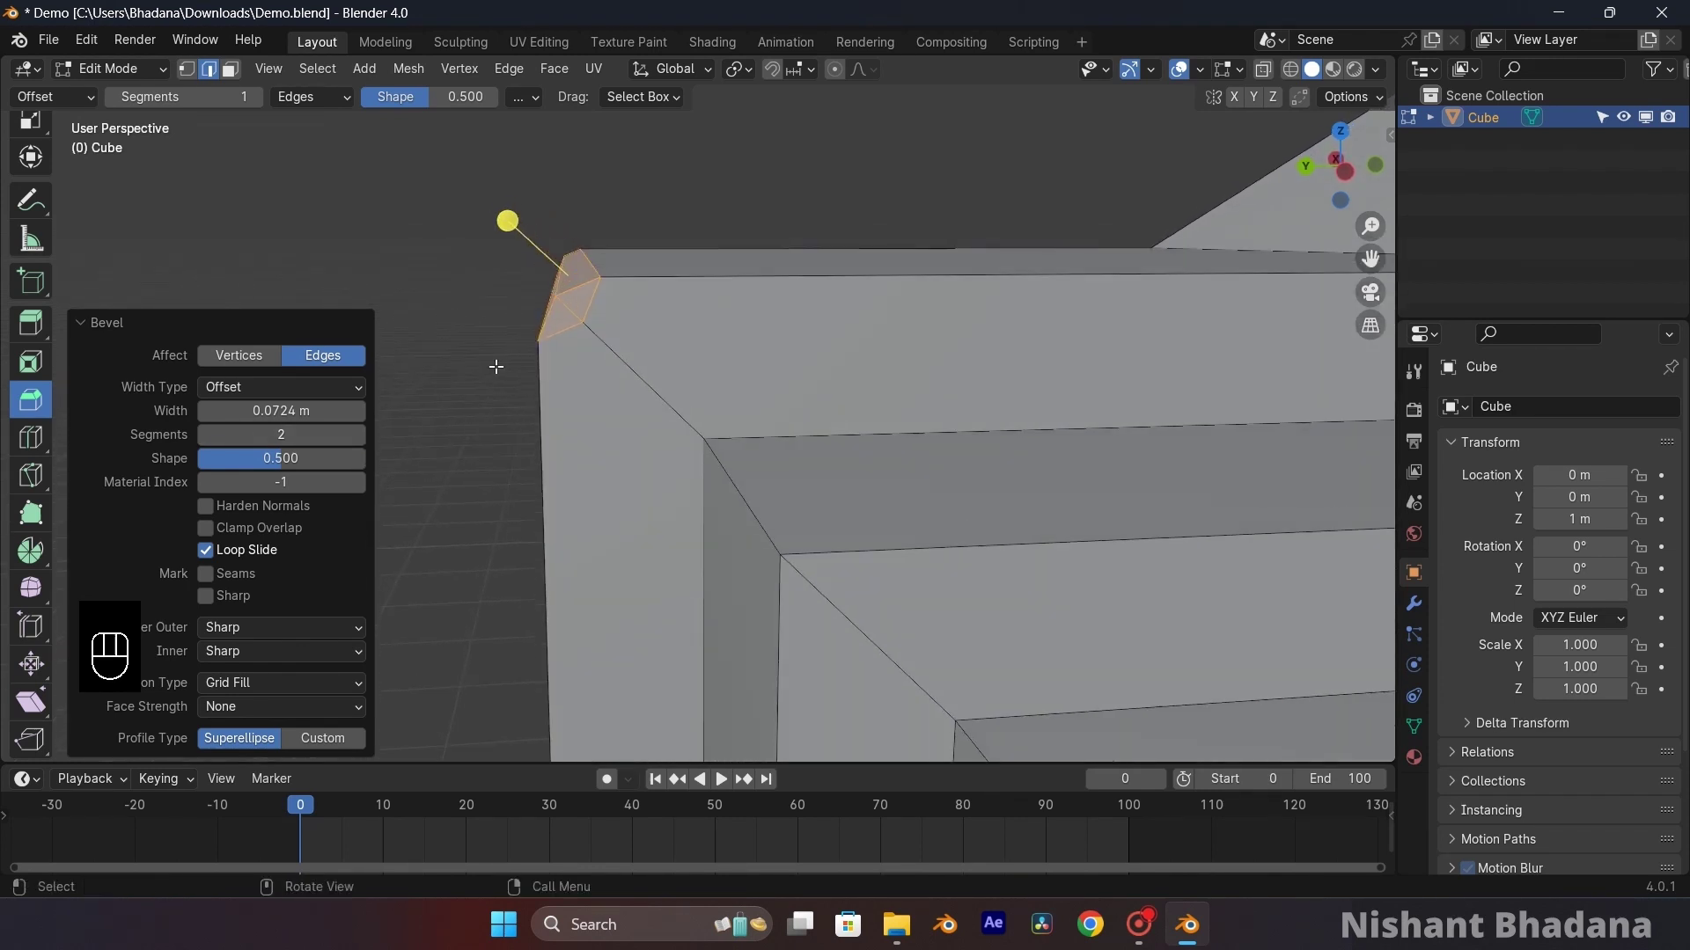
{"action": "left_click", "coordinate": [362, 437]}
{"action": "middle_click_drag", "start_coordinate": [404, 404], "coordinate": [601, 330]}
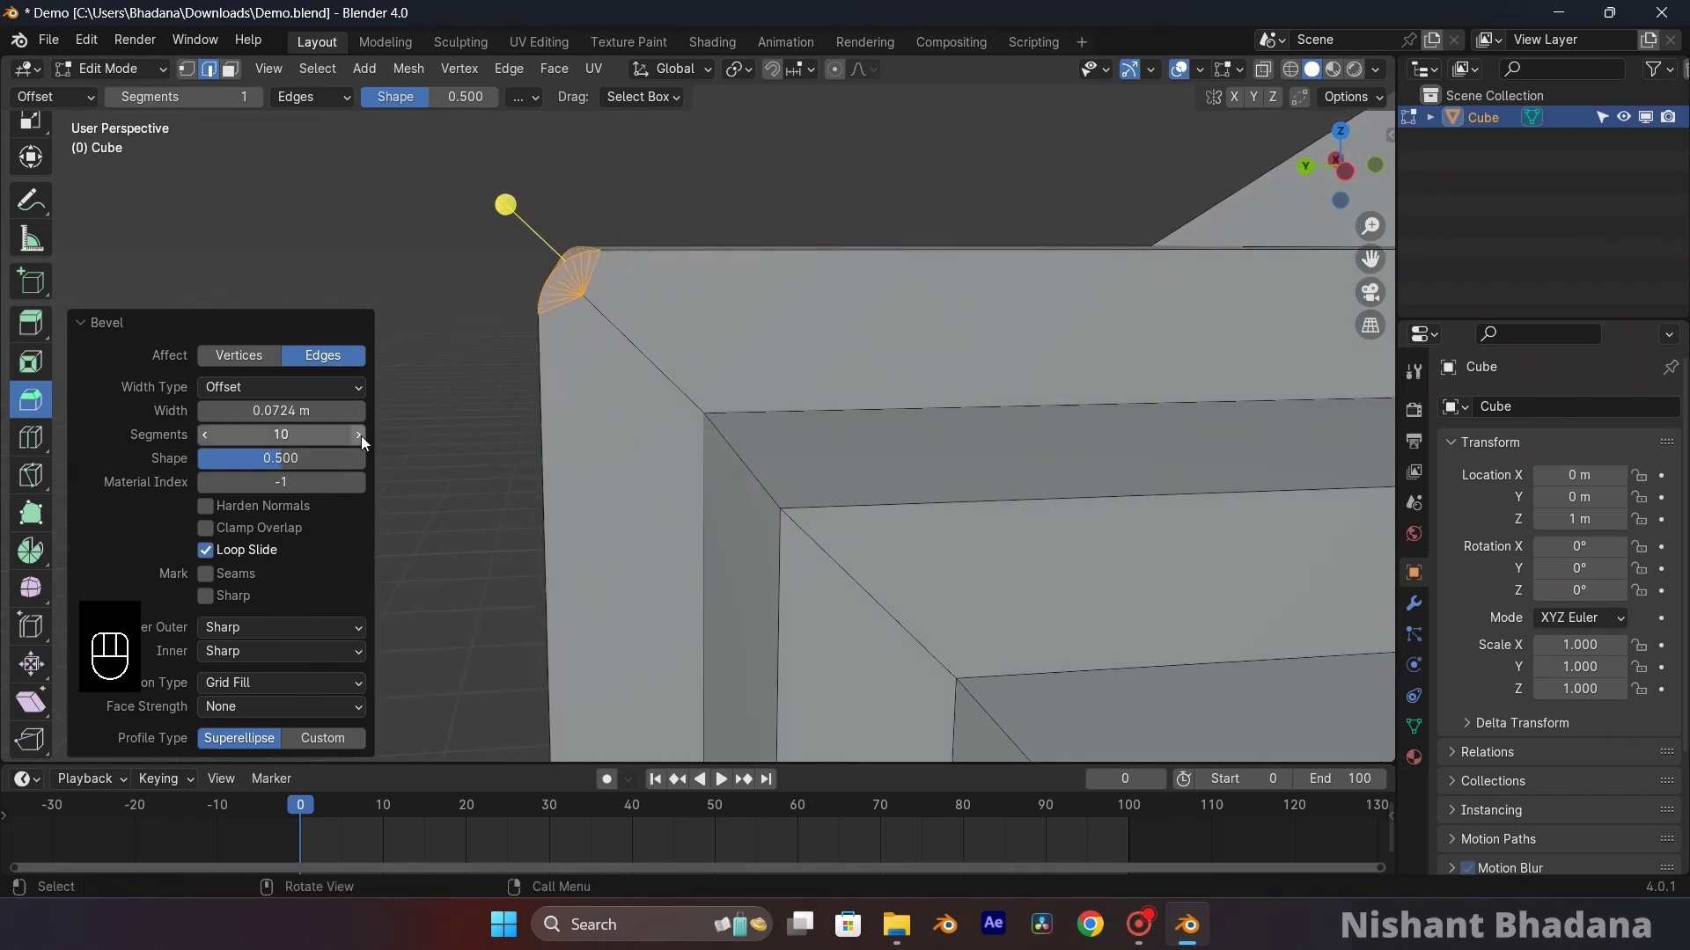
{"action": "middle_click_drag", "start_coordinate": [430, 217], "coordinate": [438, 230]}
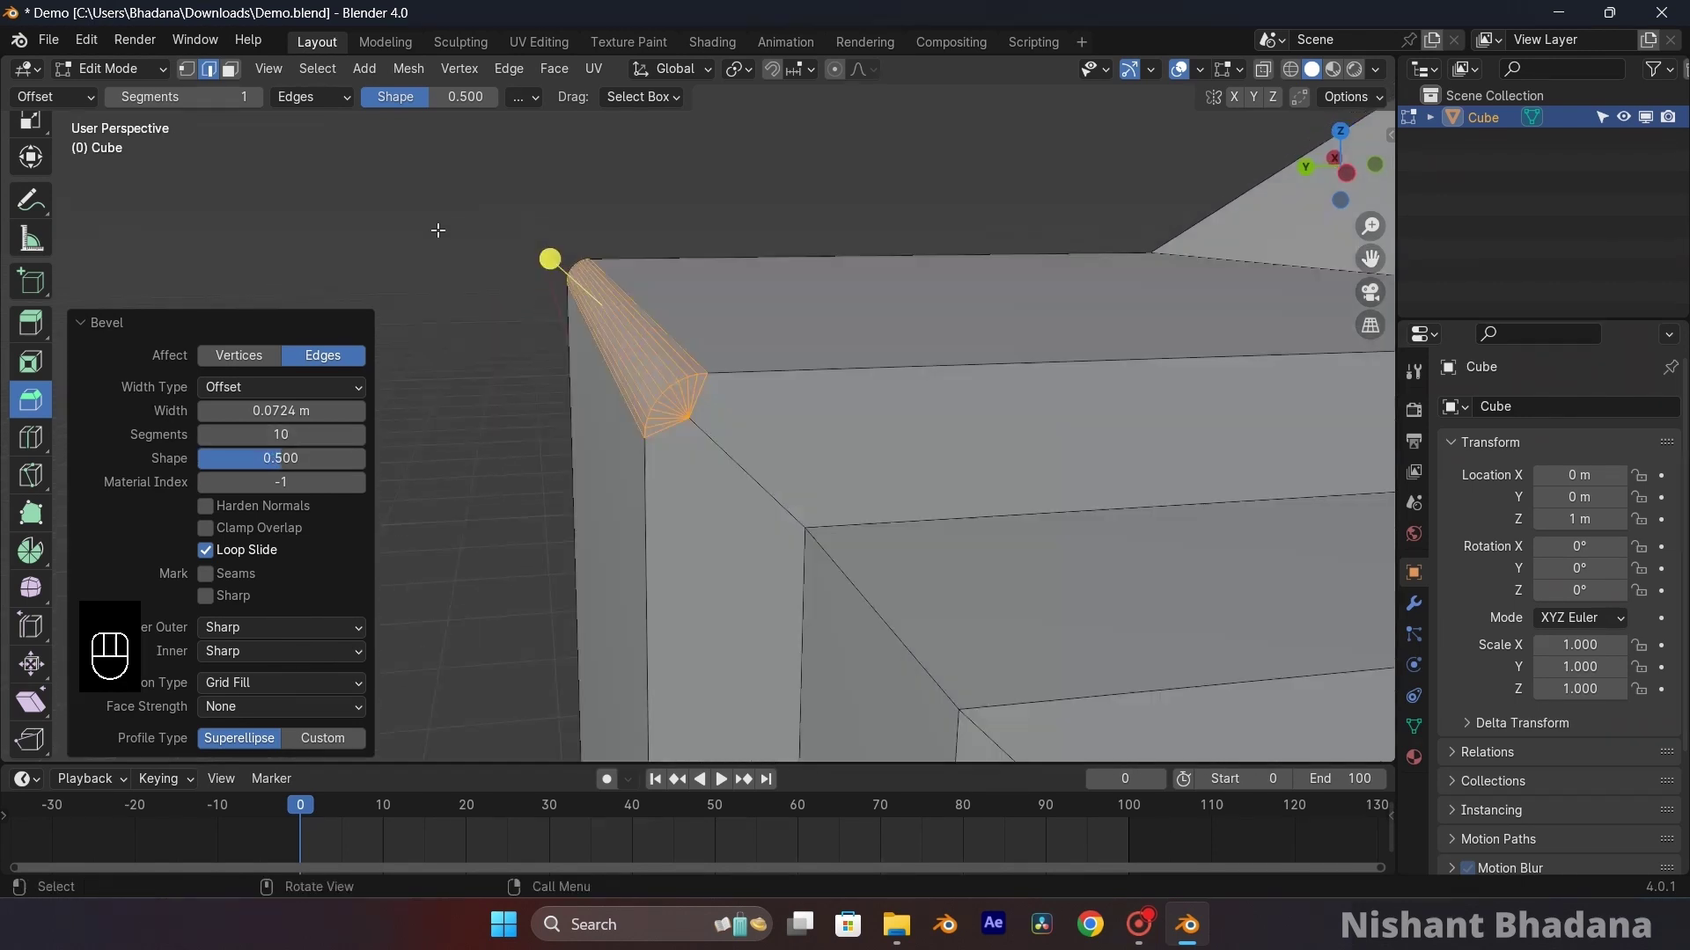
{"action": "left_click", "coordinate": [623, 188]}
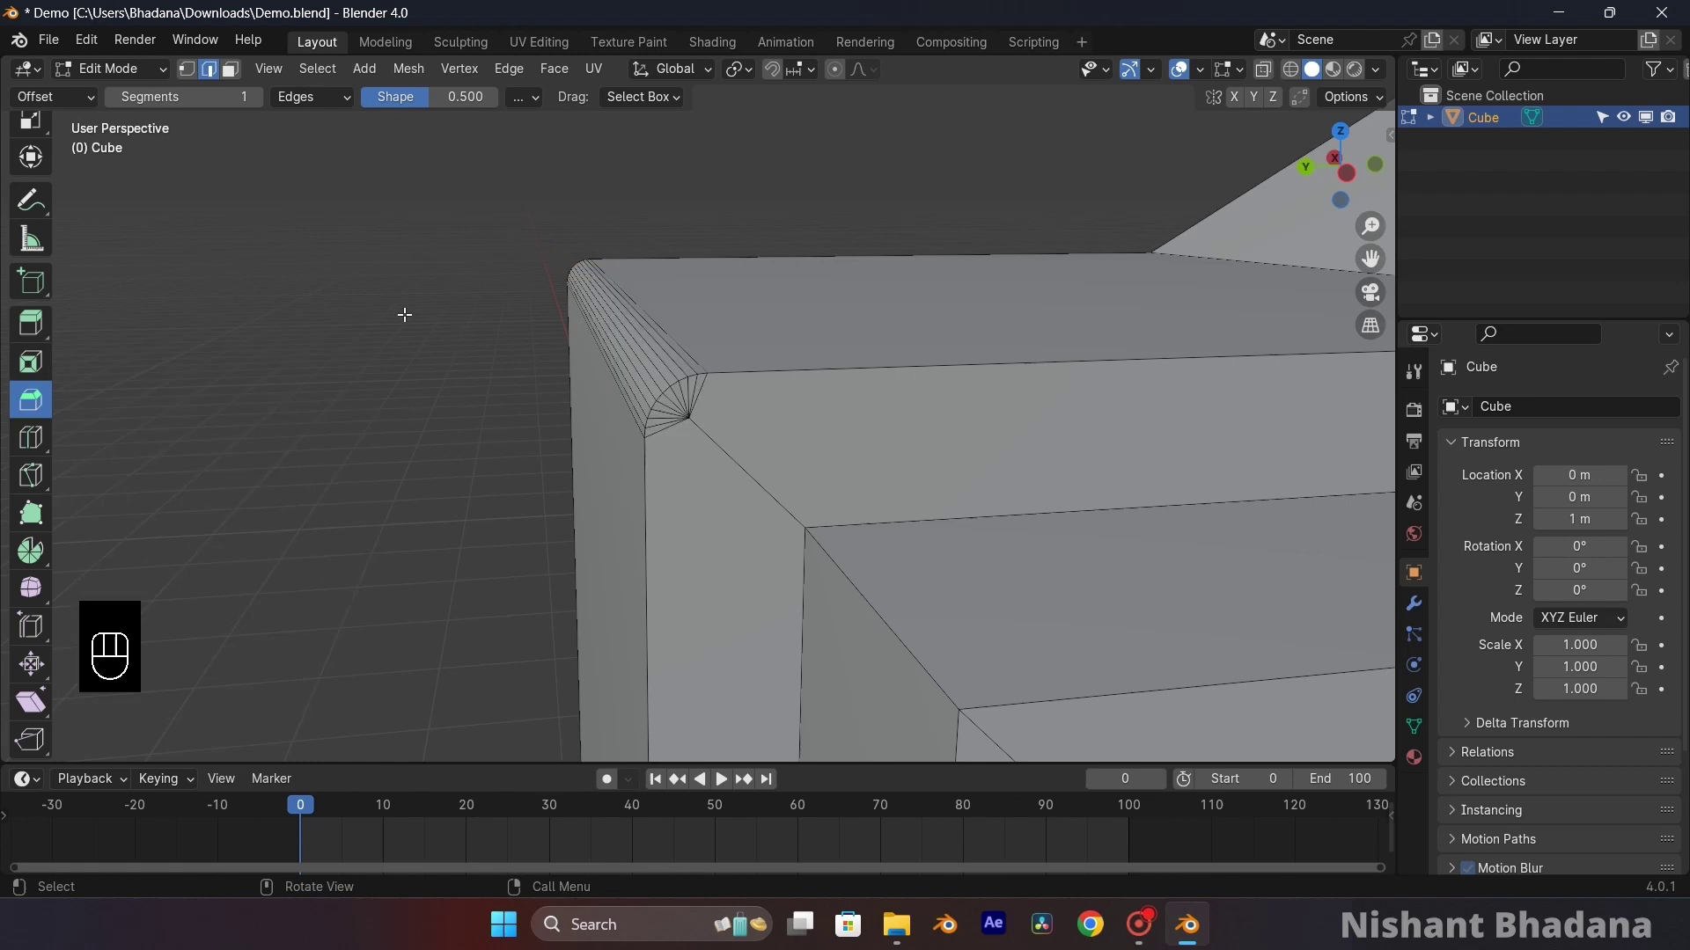
- Switch to Object Mode to examine the rounded edge without wireframe lines, and return to Edit Mode
{"action": "scroll", "coordinate": [421, 333], "scroll_direction": "up", "scroll_amount": 1}
{"action": "middle_click_drag", "start_coordinate": [441, 381], "coordinate": [594, 340], "text": "shift"}
{"action": "key", "text": "Tab"}
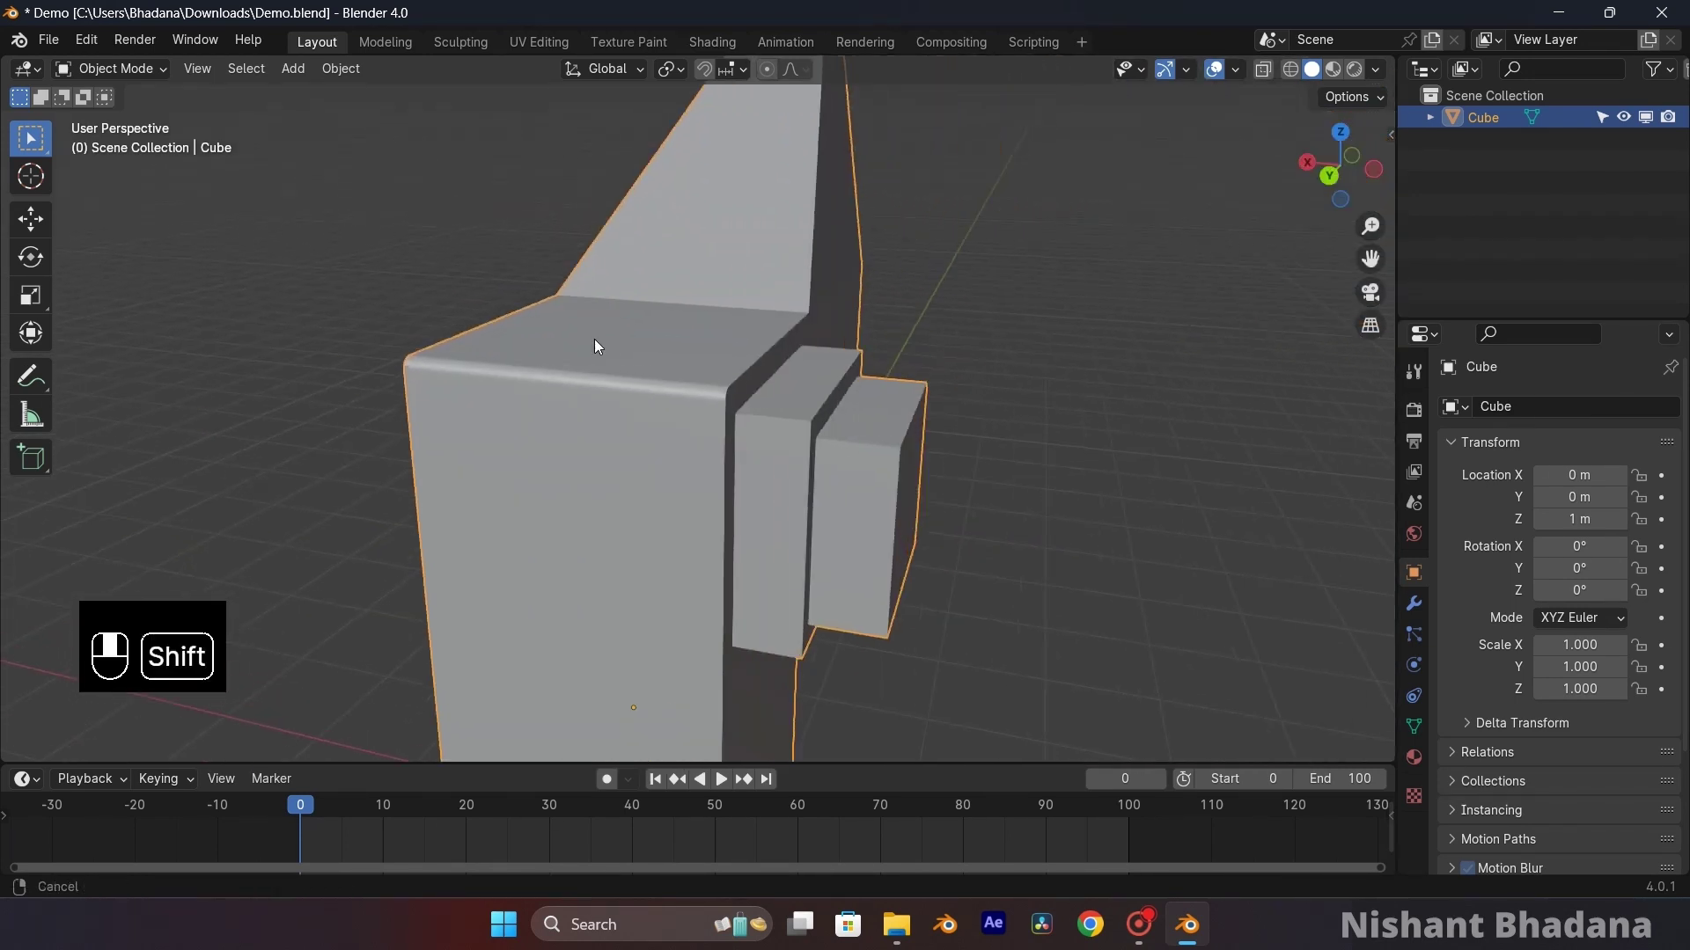
{"action": "key", "text": "Tab"}
{"action": "scroll", "coordinate": [704, 459], "scroll_direction": "up", "scroll_amount": 4}
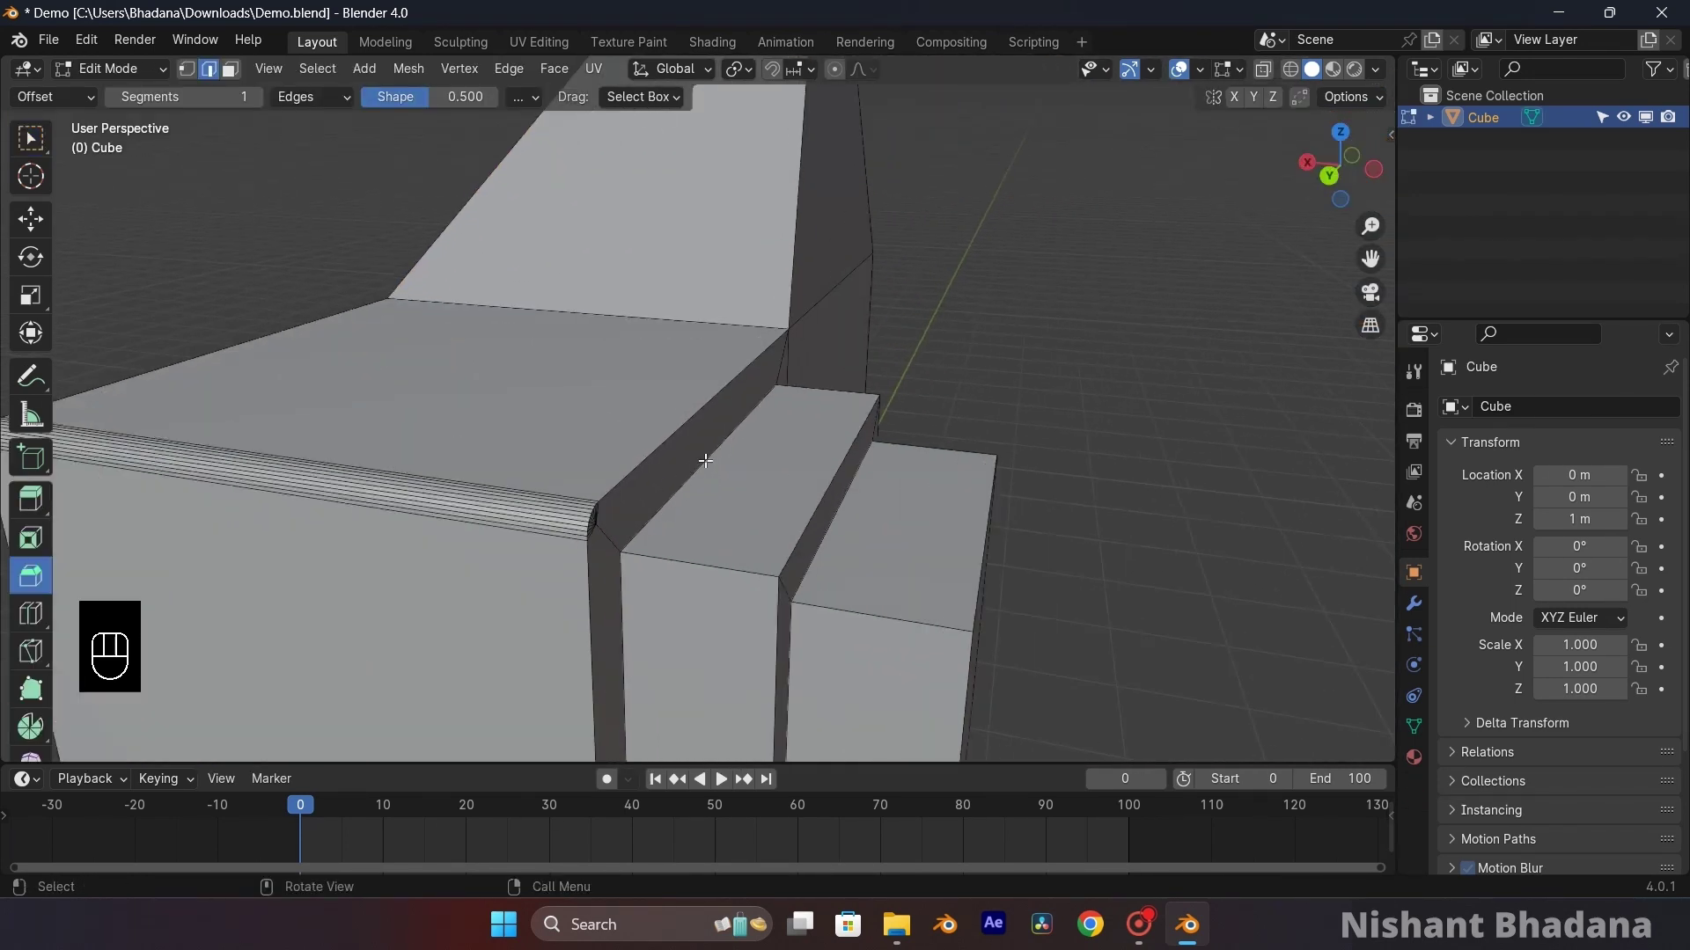
- Undo the mode changes and the single-edge bevel, back to the plain selected top edge
{"action": "middle_click_drag", "start_coordinate": [615, 519], "coordinate": [680, 451]}
{"action": "key", "text": "ctrl+z"}
{"action": "key", "text": "ctrl+z"}
{"action": "key", "text": "ctrl+z"}
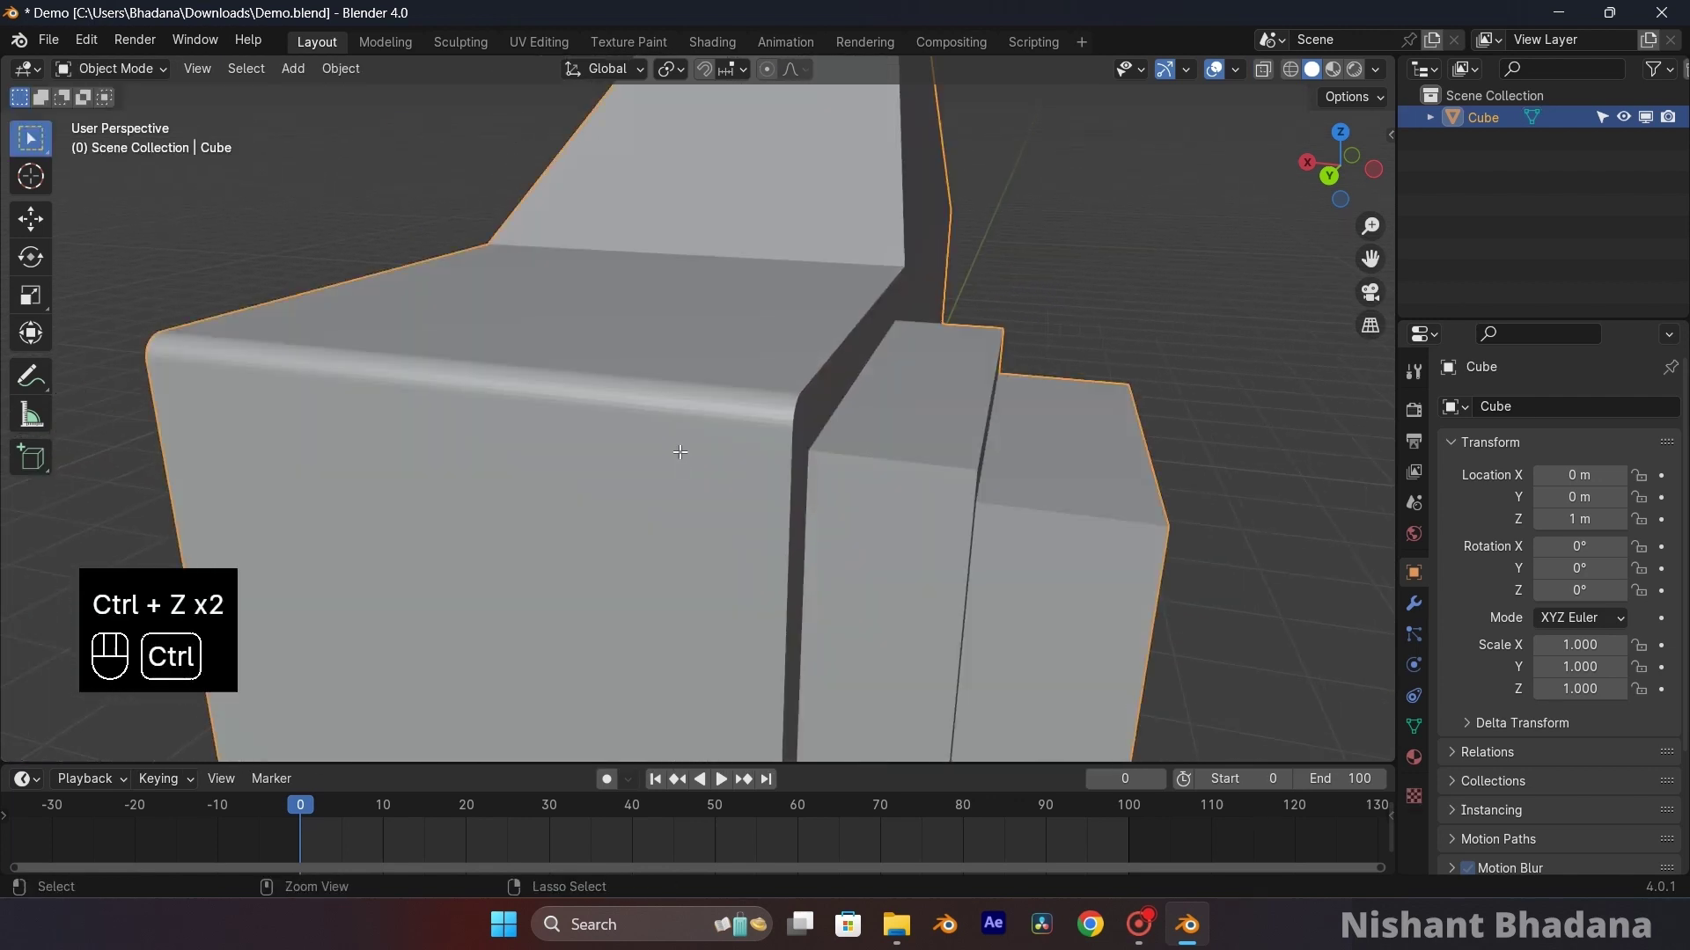
{"action": "key", "text": "ctrl+z"}
{"action": "key", "text": "ctrl+z"}
{"action": "key", "text": "ctrl+z"}
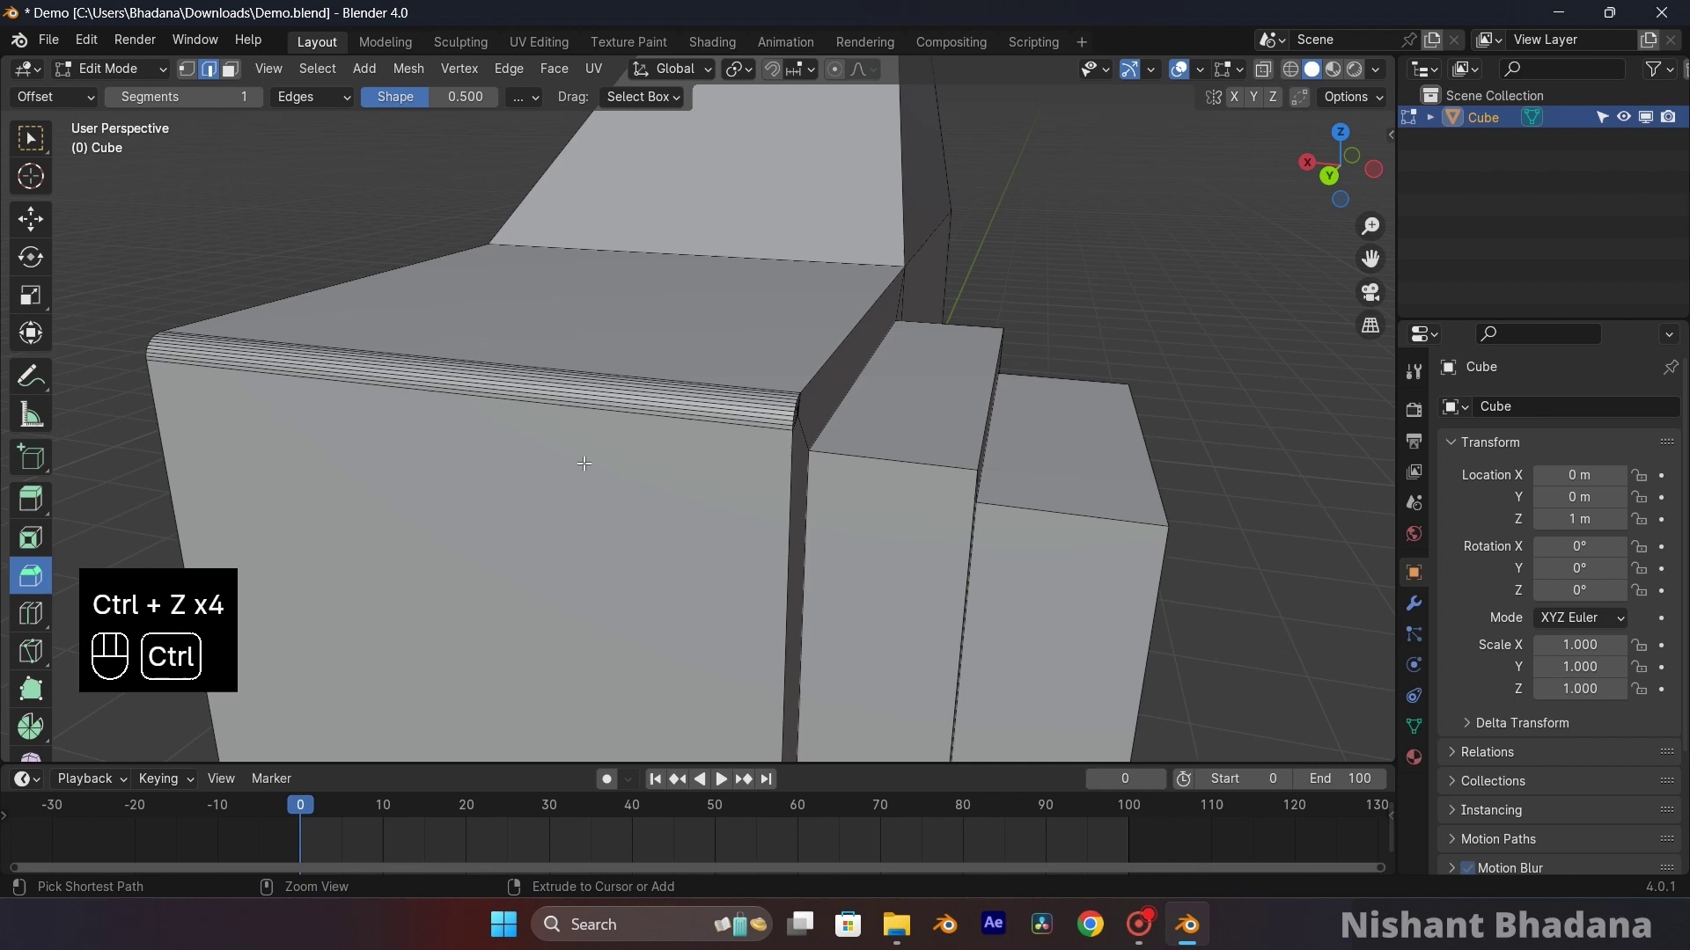
- Add the two adjoining top edges of the upper block to the selection and bevel all three about 0.069 m wide
{"action": "middle_click_drag", "start_coordinate": [583, 463], "coordinate": [563, 457]}
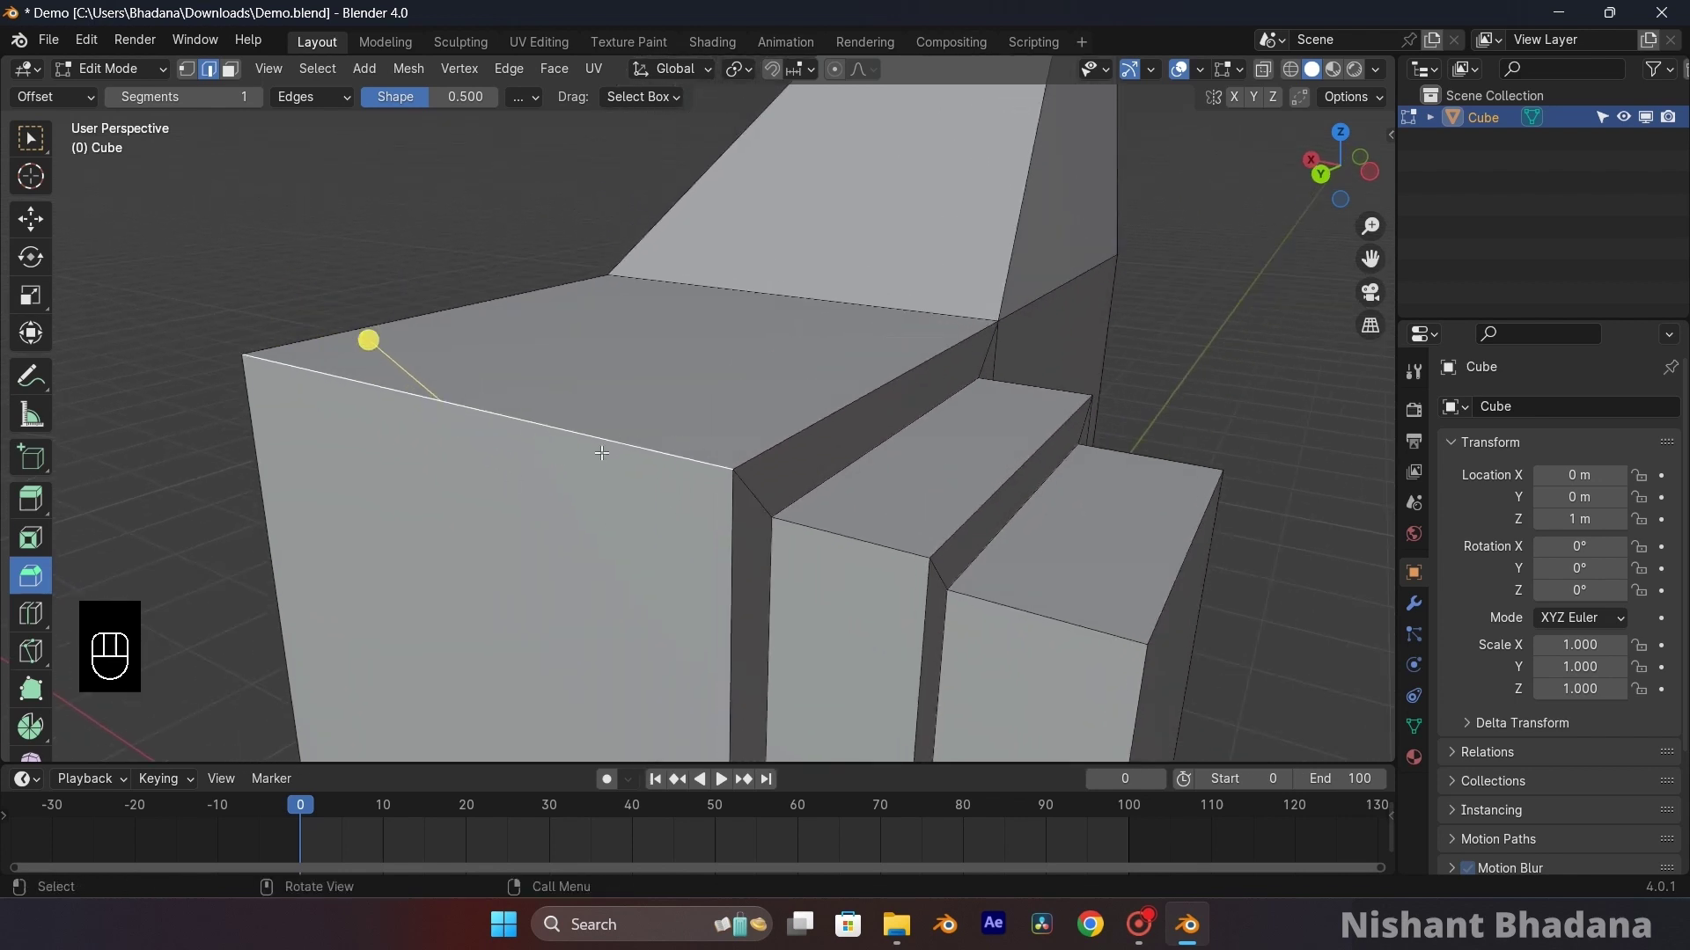
{"action": "left_click", "coordinate": [486, 303], "text": "shift"}
{"action": "left_click", "coordinate": [797, 432], "text": "shift"}
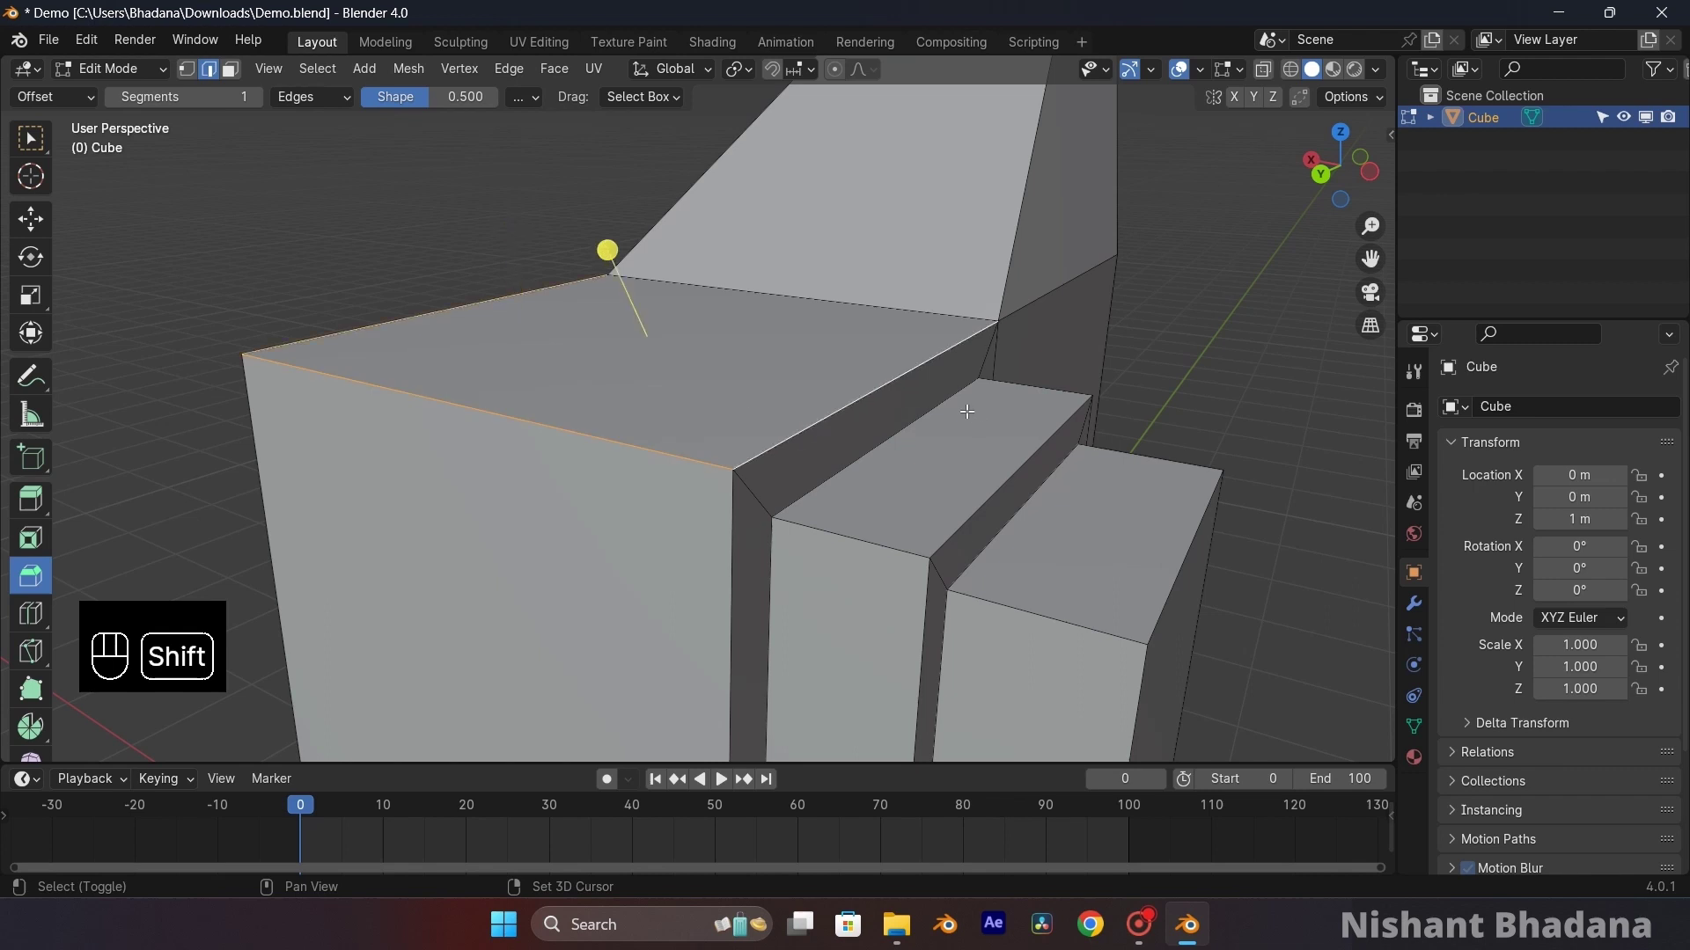
{"action": "left_click_drag", "start_coordinate": [607, 250], "coordinate": [613, 228]}
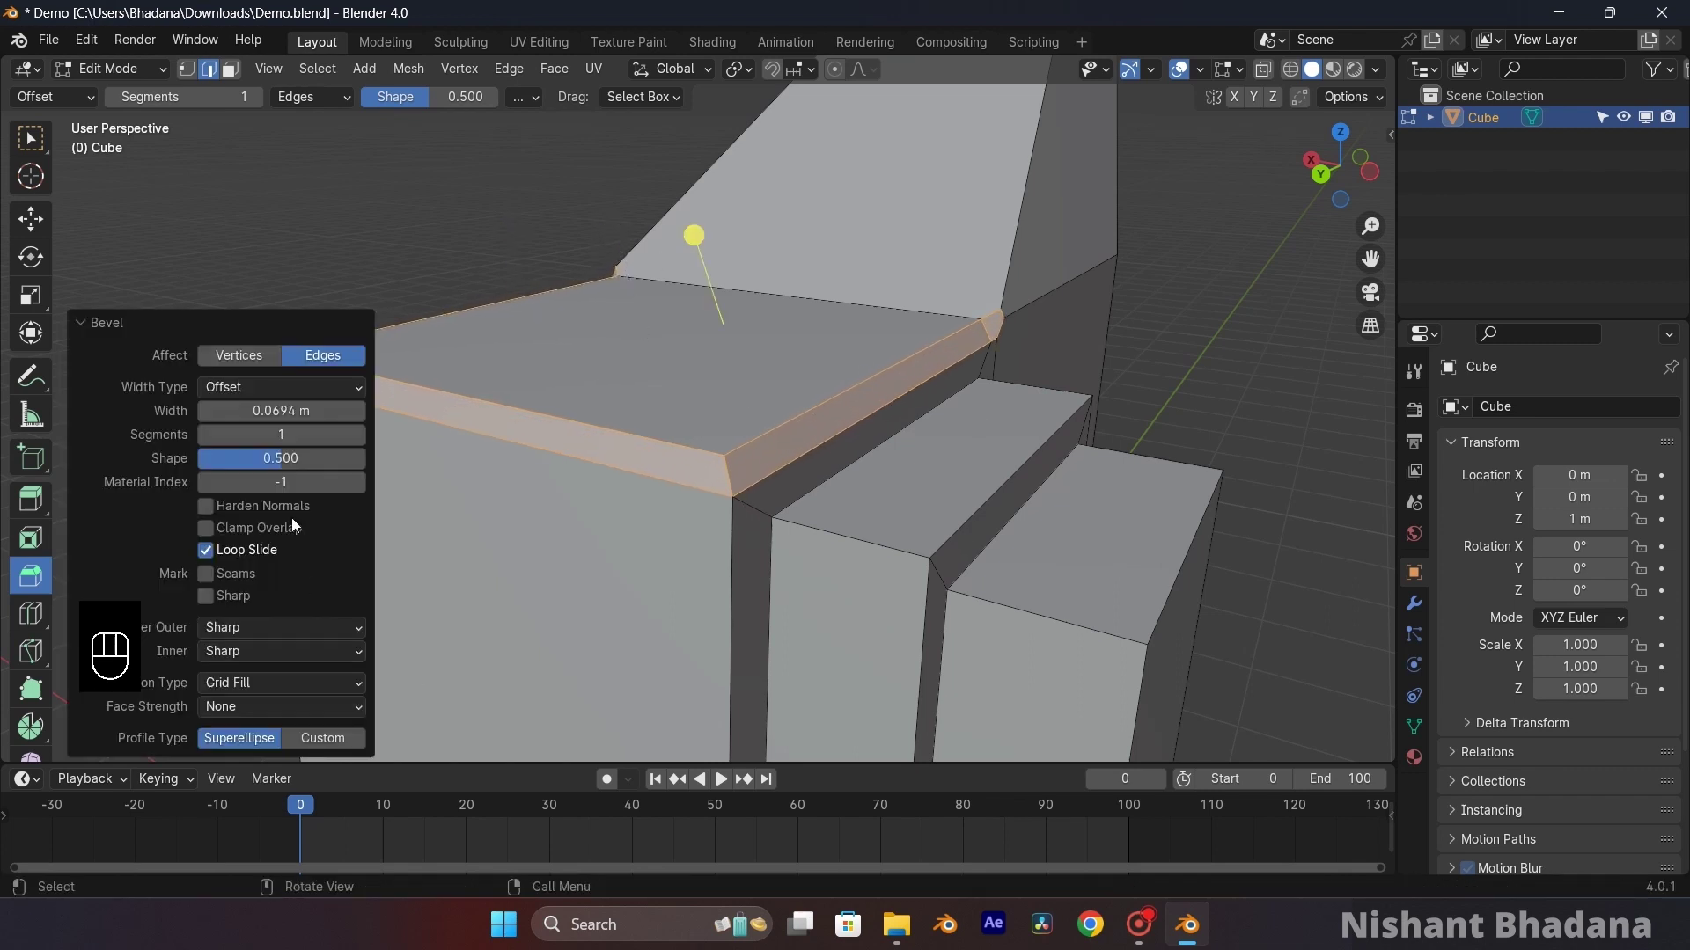
- Set the three-edge bevel to 7 segments and widen it to 0.229 m
{"action": "left_click", "coordinate": [359, 436]}
{"action": "left_click", "coordinate": [359, 437]}
{"action": "left_click", "coordinate": [360, 437]}
{"action": "left_click", "coordinate": [359, 436]}
{"action": "left_click", "coordinate": [359, 437]}
{"action": "left_click", "coordinate": [359, 437]}
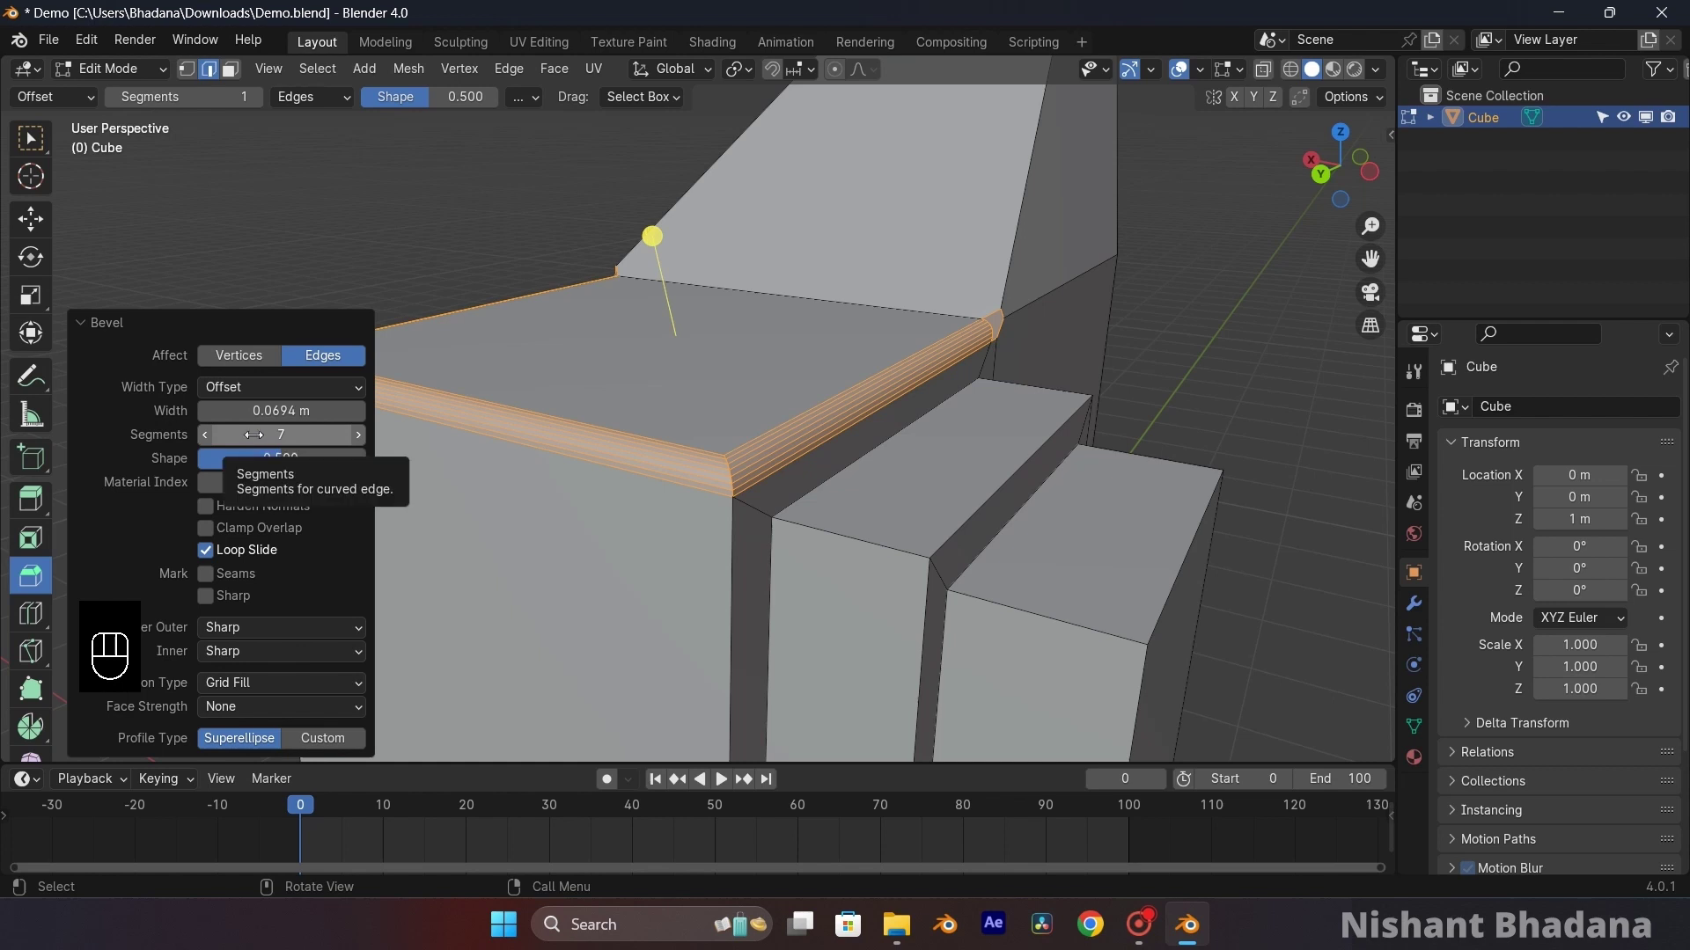
{"action": "left_click_drag", "start_coordinate": [259, 411], "coordinate": [357, 411]}
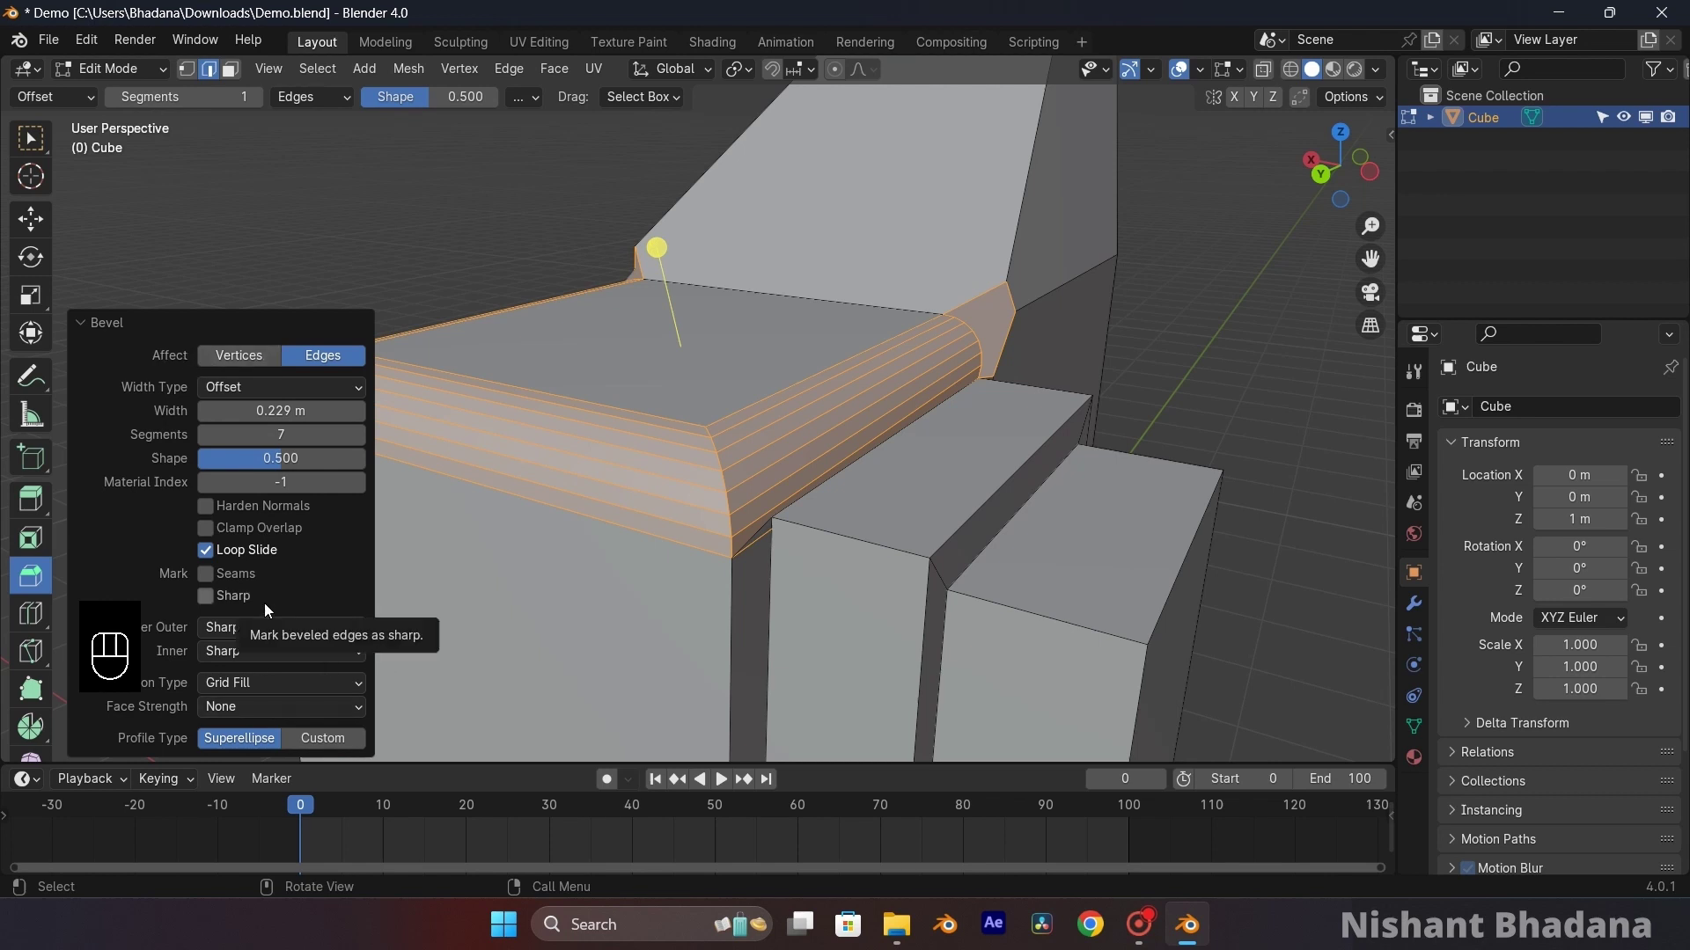
- Switch to Object Mode and apply Shade Smooth to the whole bevelled object
{"action": "left_click", "coordinate": [364, 256]}
{"action": "key", "text": "Tab"}
{"action": "mouse_move", "coordinate": [577, 396]}
{"action": "middle_mouse_down"}
{"action": "mouse_move", "coordinate": [799, 472]}
{"action": "mouse_move", "coordinate": [530, 483]}
{"action": "middle_mouse_up"}
{"action": "middle_click_drag", "start_coordinate": [726, 464], "coordinate": [640, 461], "text": "shift"}
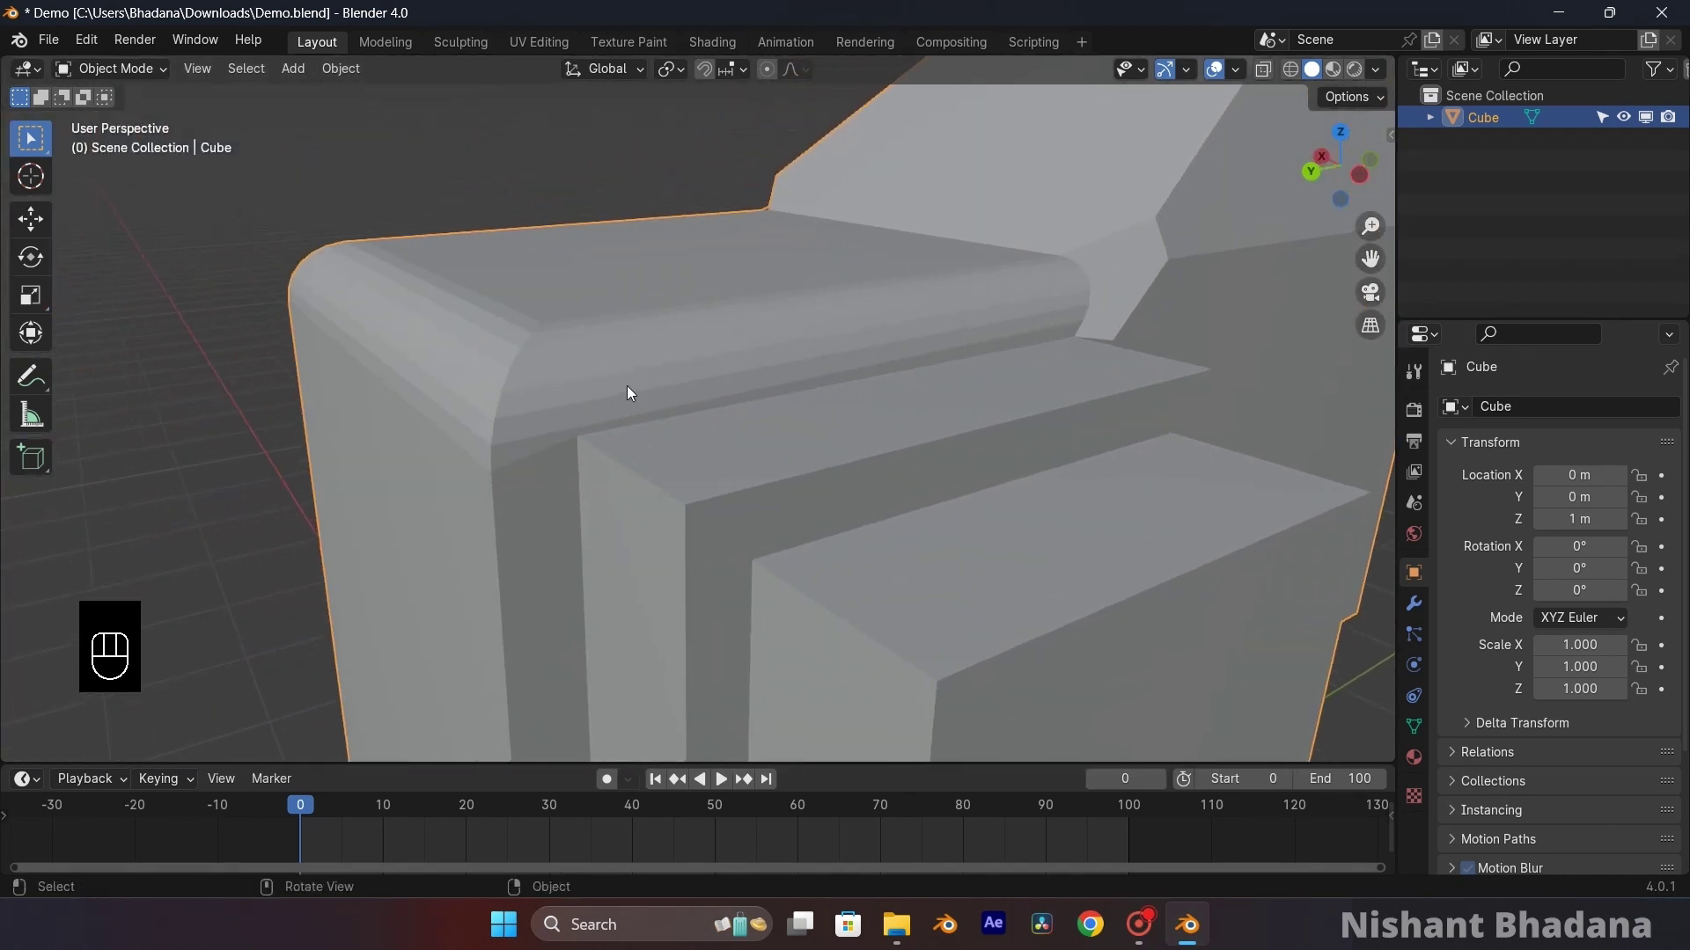
{"action": "middle_click_drag", "start_coordinate": [646, 383], "coordinate": [630, 363], "text": "shift"}
{"action": "right_click", "coordinate": [630, 362]}
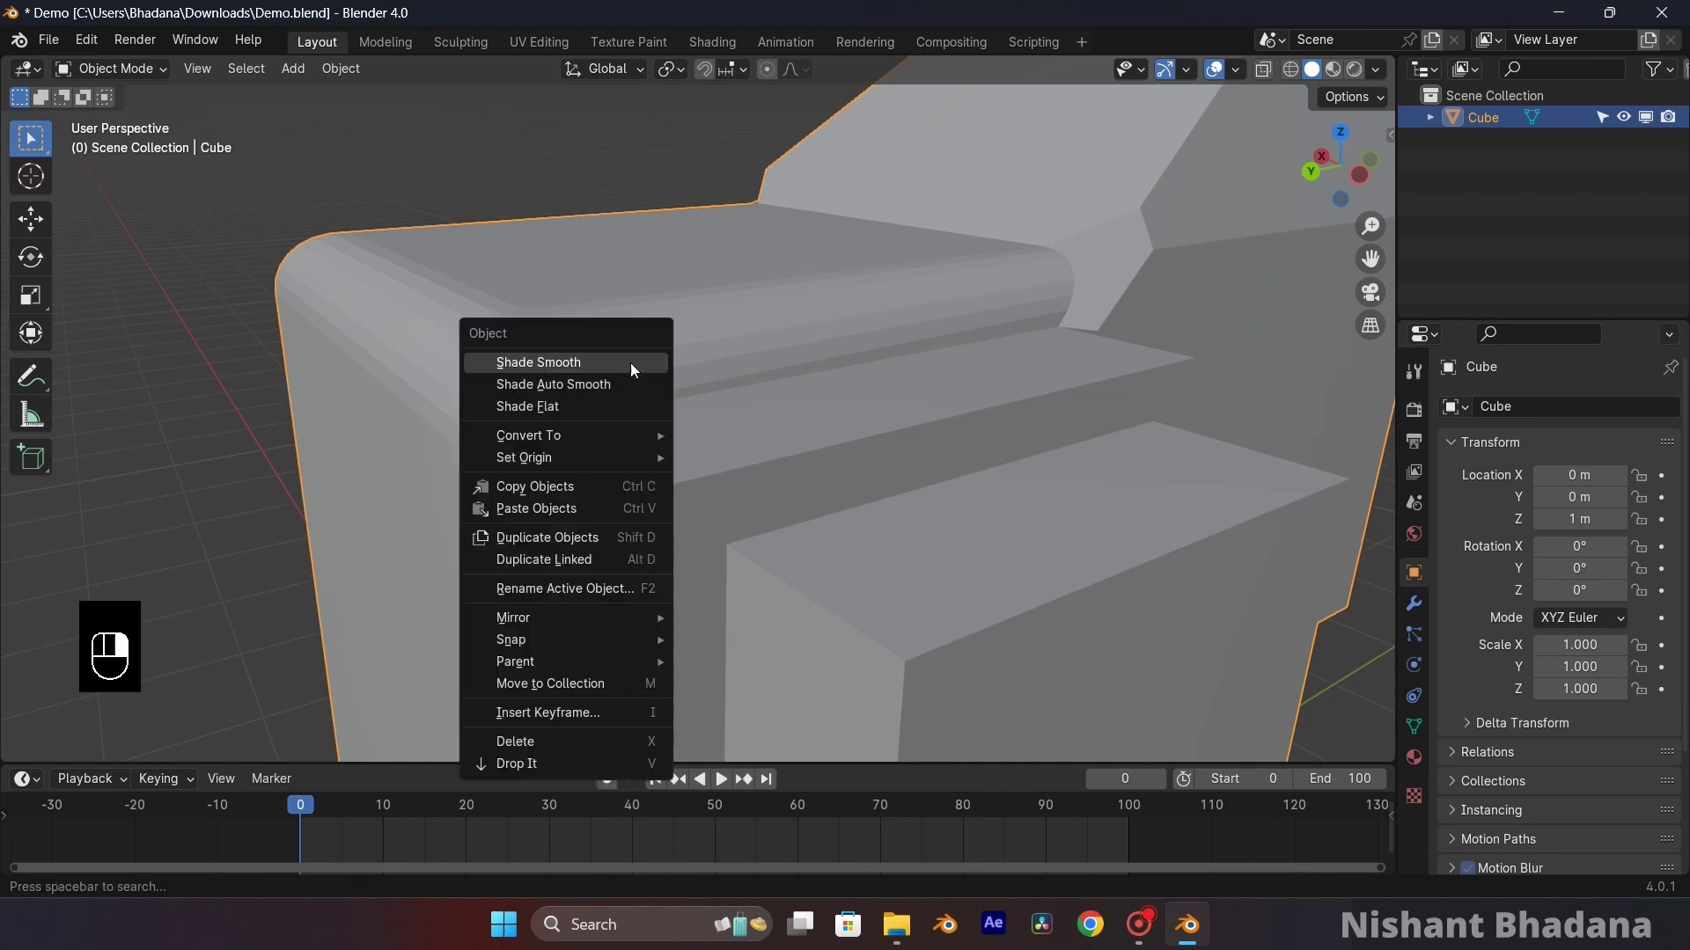
{"action": "left_click", "coordinate": [549, 373]}
{"action": "mouse_move", "coordinate": [848, 401]}
{"action": "middle_mouse_down"}
{"action": "mouse_move", "coordinate": [955, 401]}
{"action": "mouse_move", "coordinate": [418, 345]}
{"action": "middle_mouse_up"}
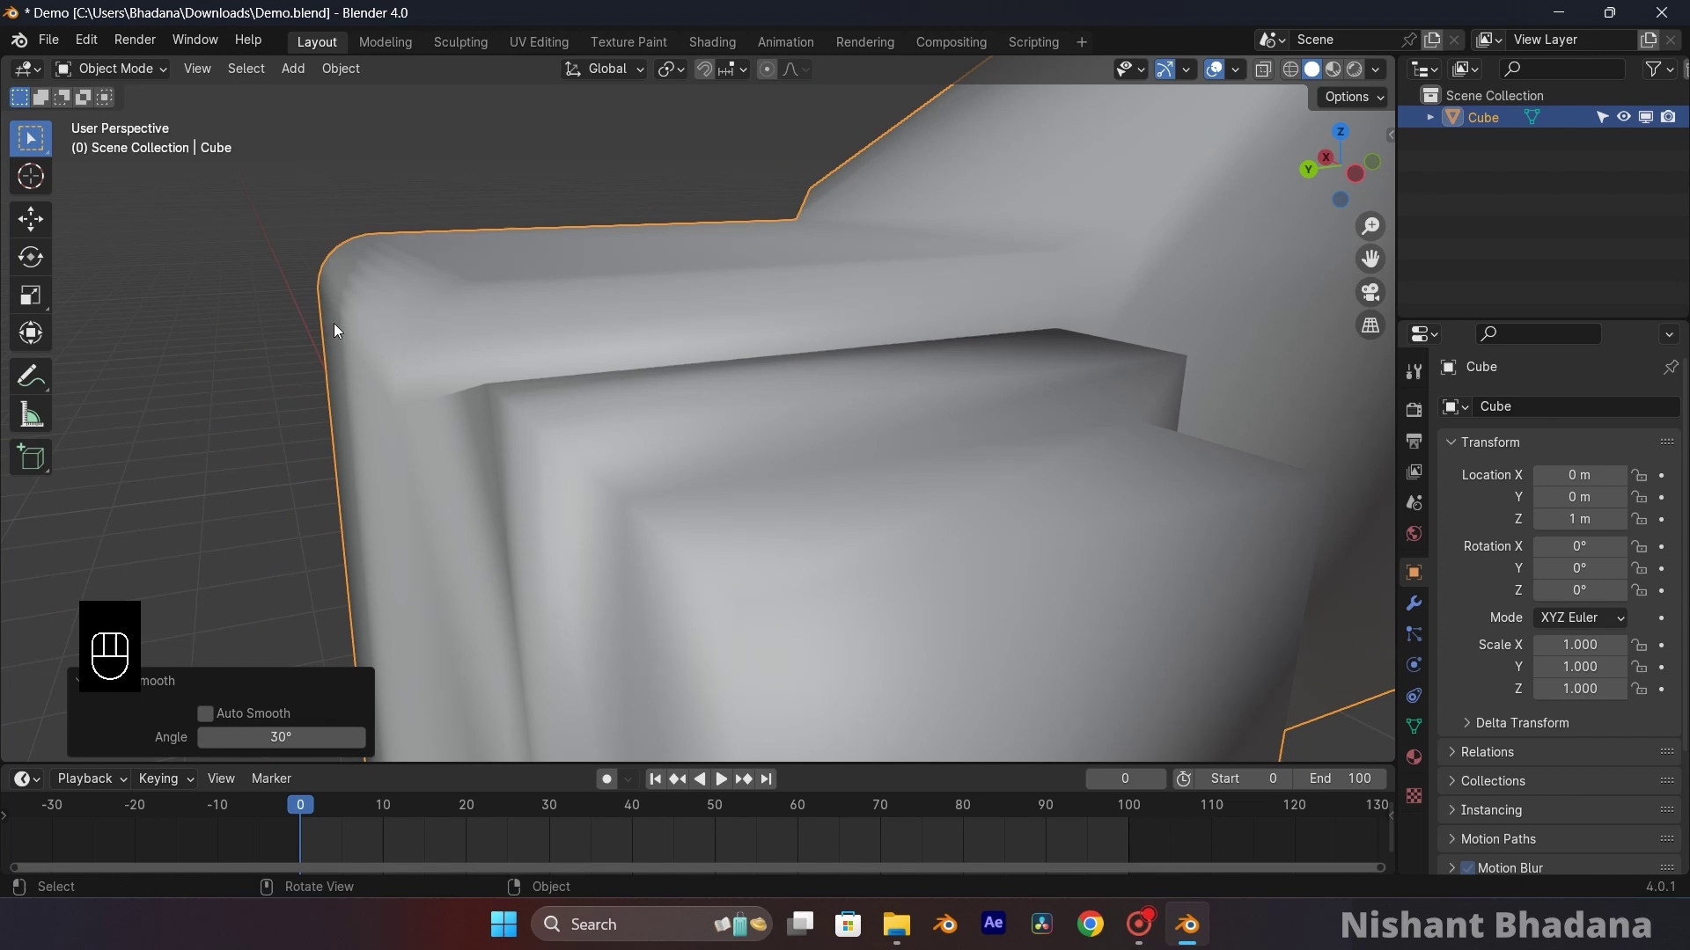
{"action": "mouse_move", "coordinate": [662, 440]}
{"action": "middle_mouse_down", "text": "shift"}
{"action": "mouse_move", "coordinate": [741, 382]}
{"action": "mouse_move", "coordinate": [726, 372]}
{"action": "mouse_move", "coordinate": [664, 447]}
{"action": "middle_mouse_up", "text": "shift"}
{"action": "scroll", "coordinate": [726, 372], "scroll_direction": "down", "scroll_amount": 4}
{"action": "scroll", "coordinate": [726, 372], "scroll_direction": "up", "scroll_amount": 3}
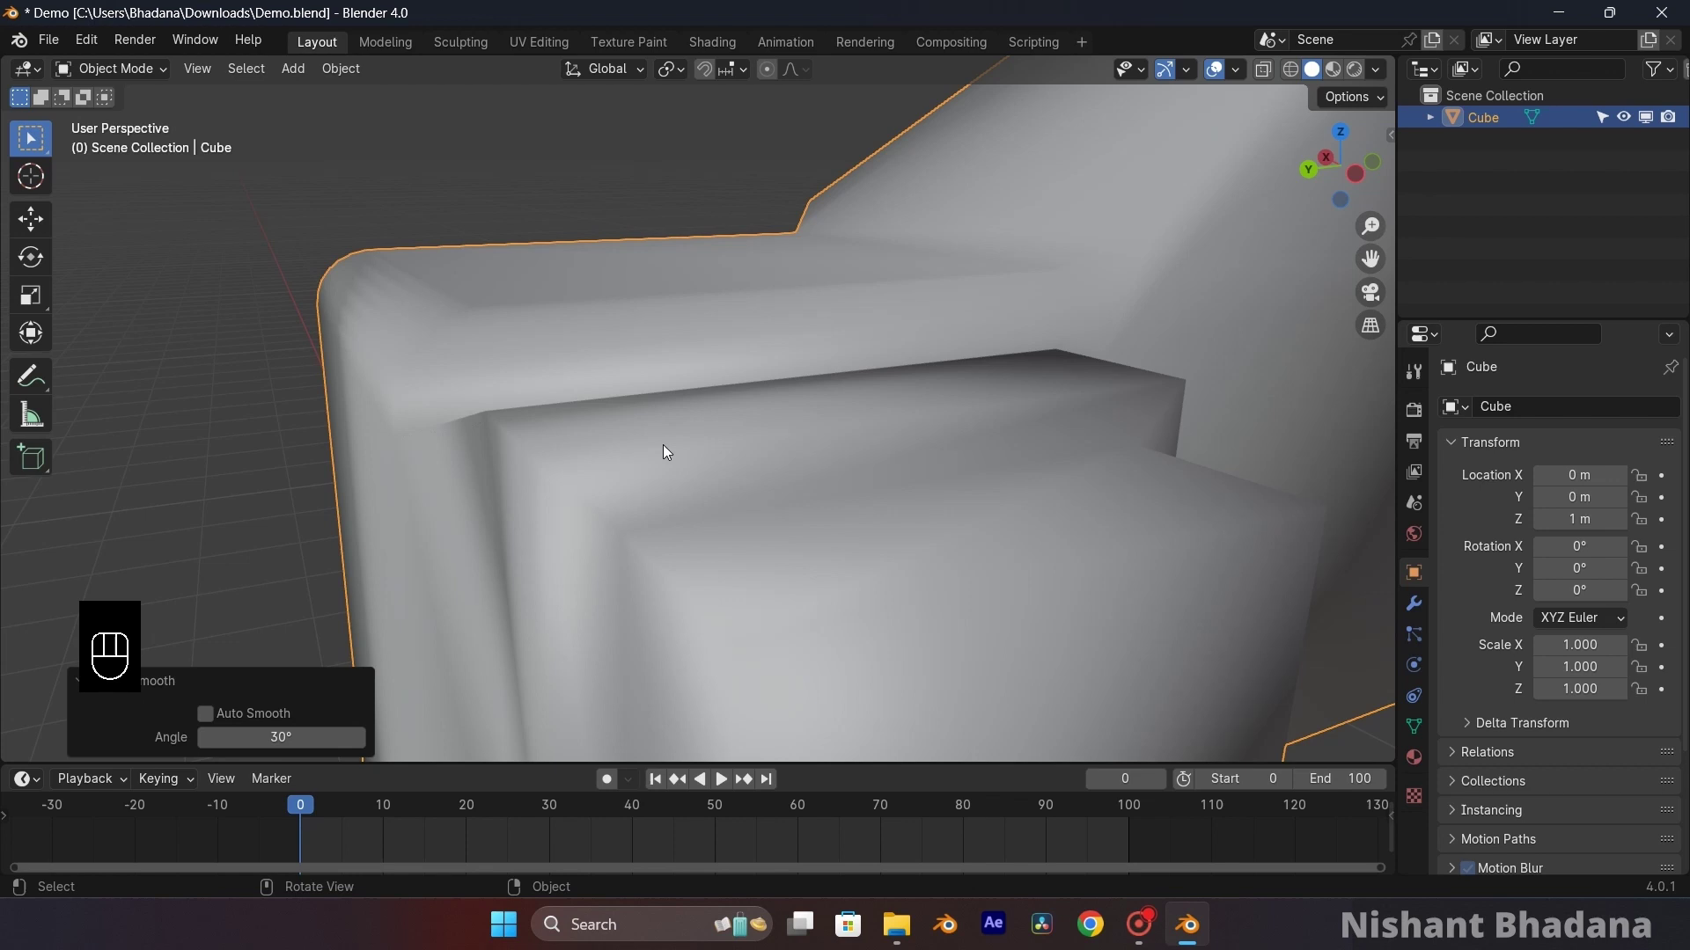
- Apply Shade Auto Smooth at 30° to the object and inspect its bevelled corner
{"action": "right_click", "coordinate": [582, 331]}
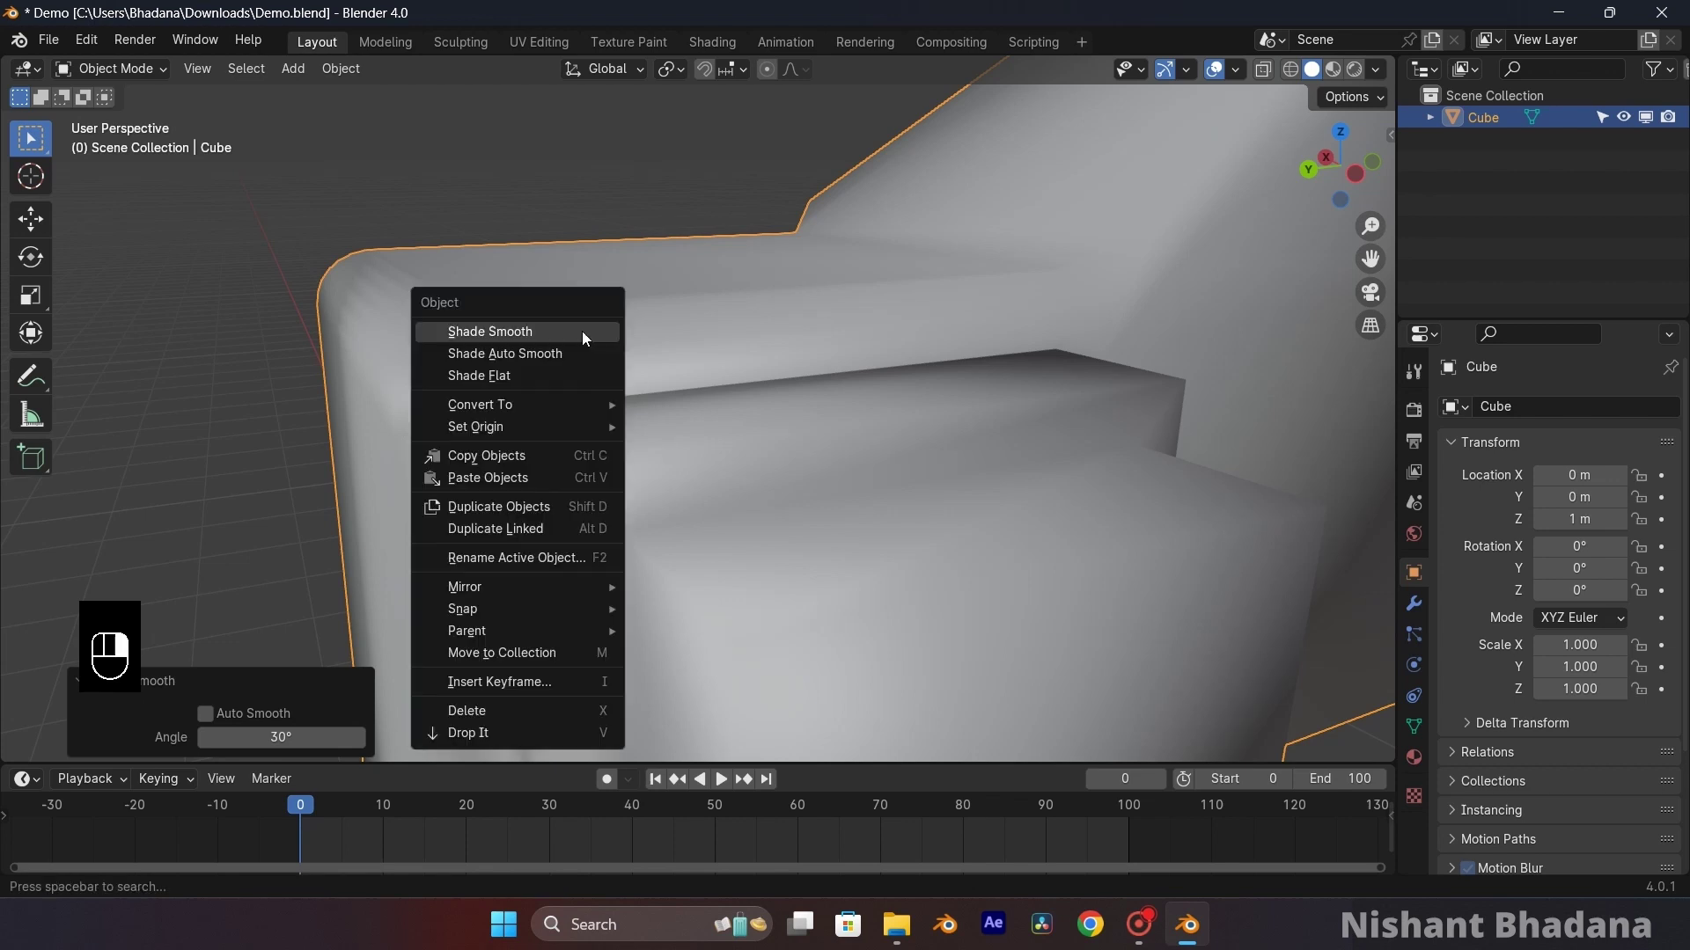
{"action": "left_click", "coordinate": [498, 354]}
{"action": "scroll", "coordinate": [515, 309], "scroll_direction": "up", "scroll_amount": 3}
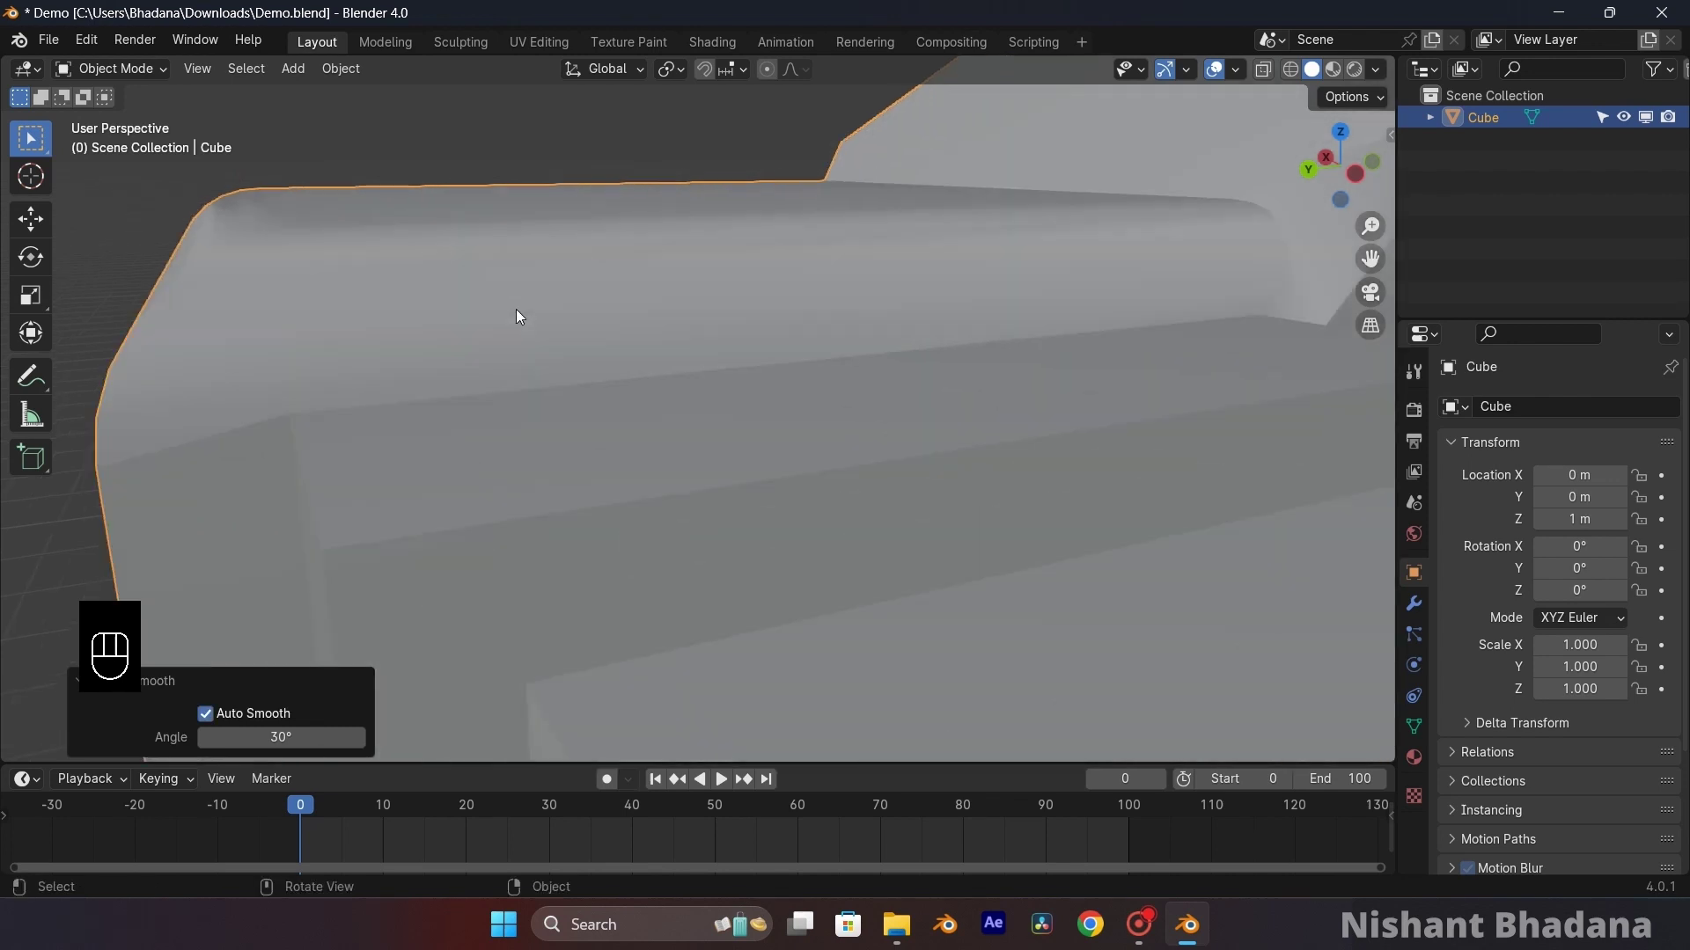
{"action": "middle_click_drag", "start_coordinate": [530, 308], "coordinate": [1056, 410], "text": "shift"}
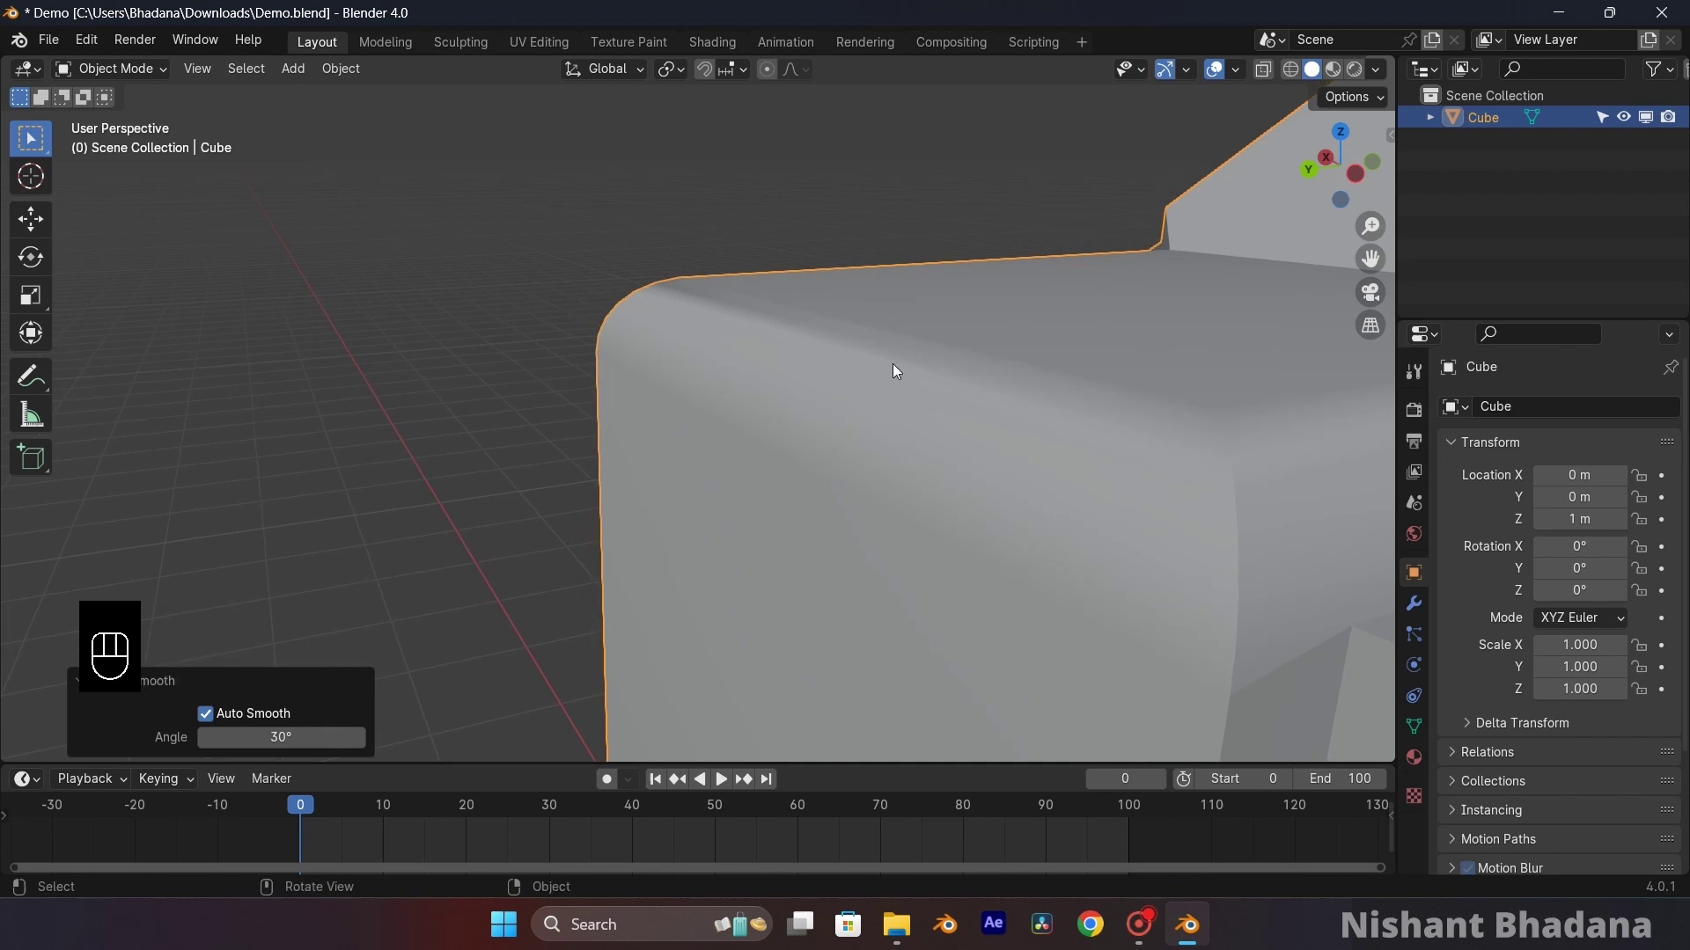
{"action": "middle_click_drag", "start_coordinate": [892, 363], "coordinate": [635, 373]}
- Compare the bevelled corner with Shade Flat, and restore Shade Auto Smooth on the object
{"action": "right_click", "coordinate": [636, 372]}
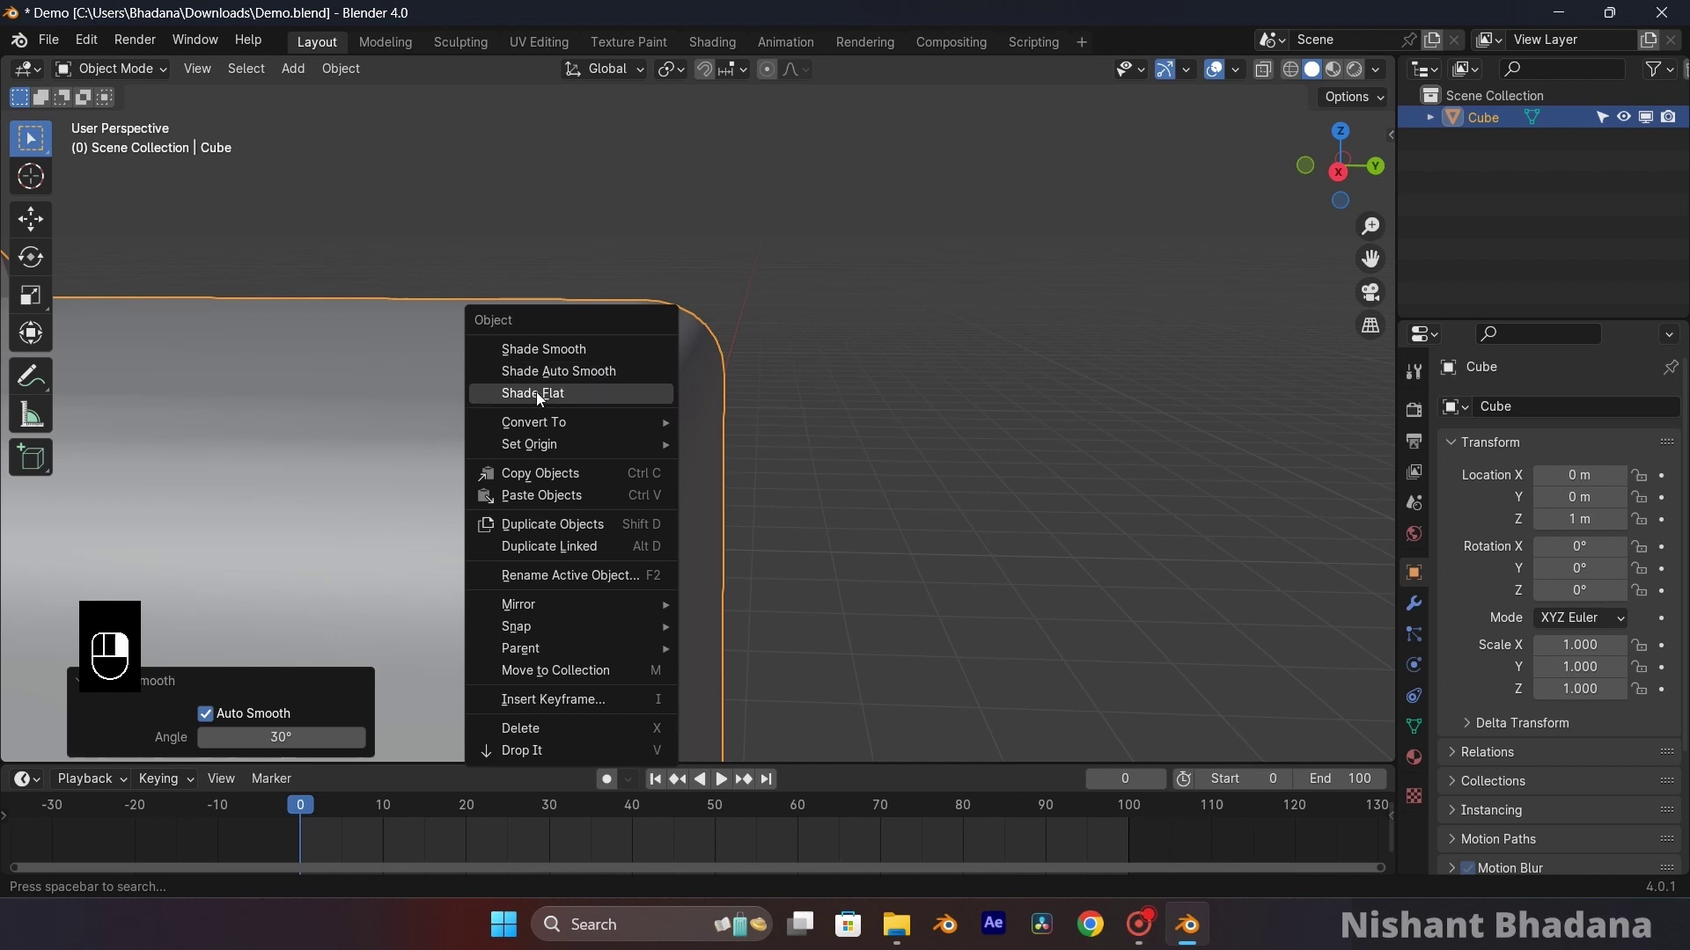
{"action": "left_click", "coordinate": [536, 392]}
{"action": "left_click", "coordinate": [819, 423]}
{"action": "left_click", "coordinate": [583, 394]}
{"action": "right_click", "coordinate": [597, 384]}
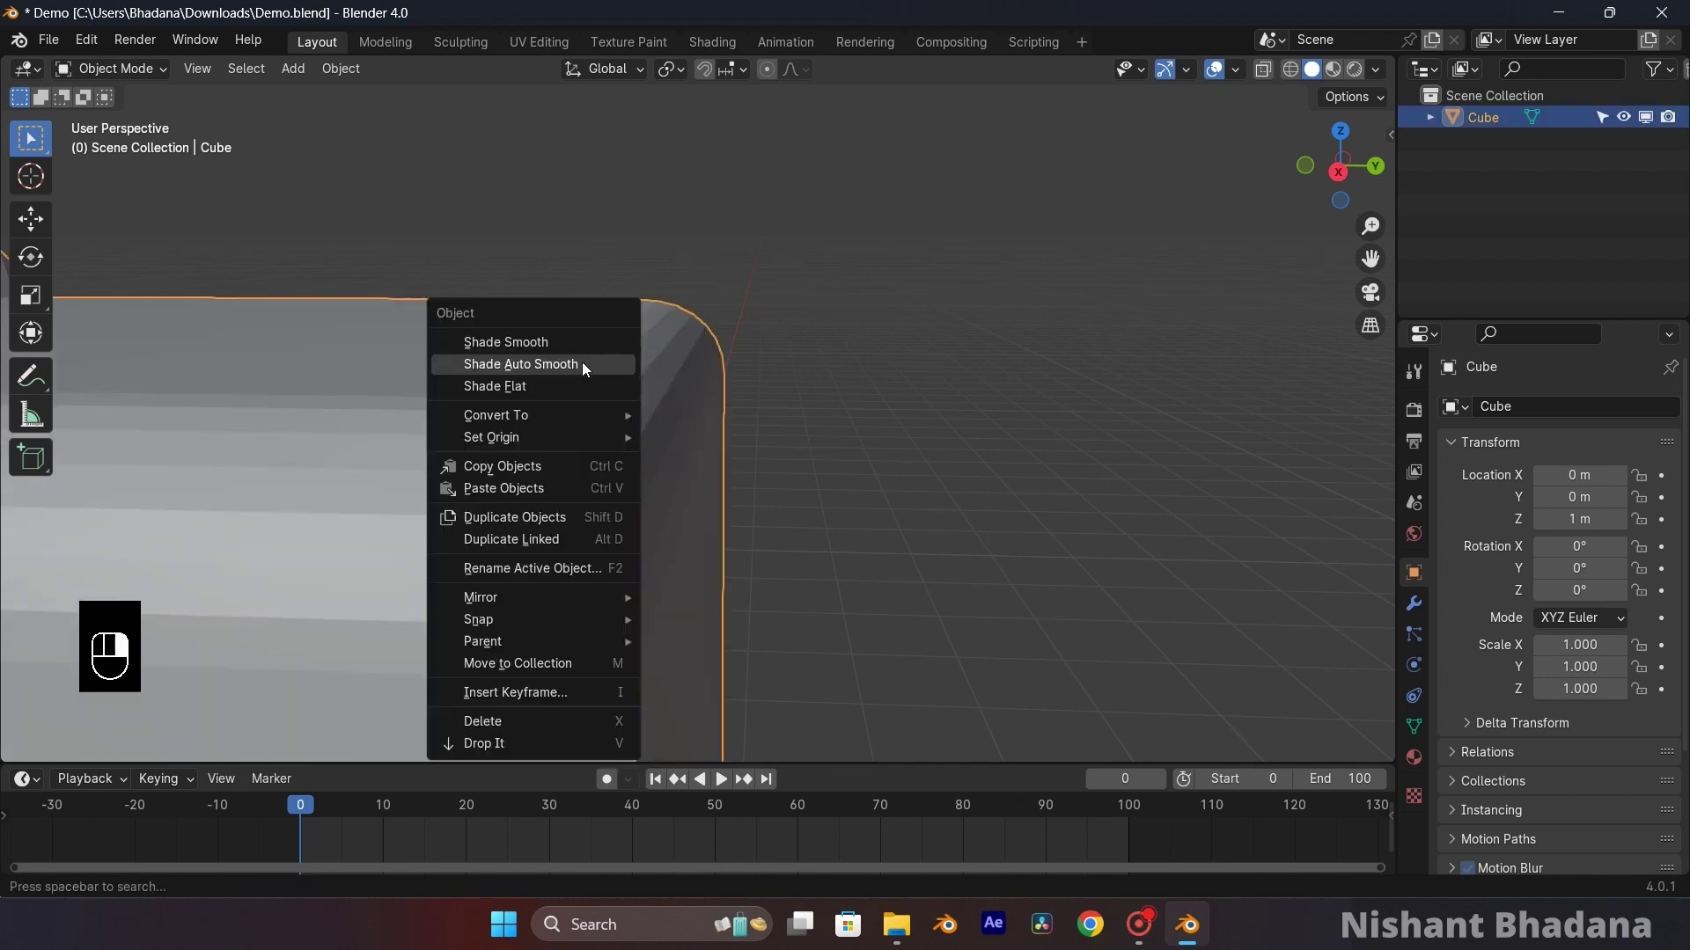
{"action": "left_click", "coordinate": [575, 361]}
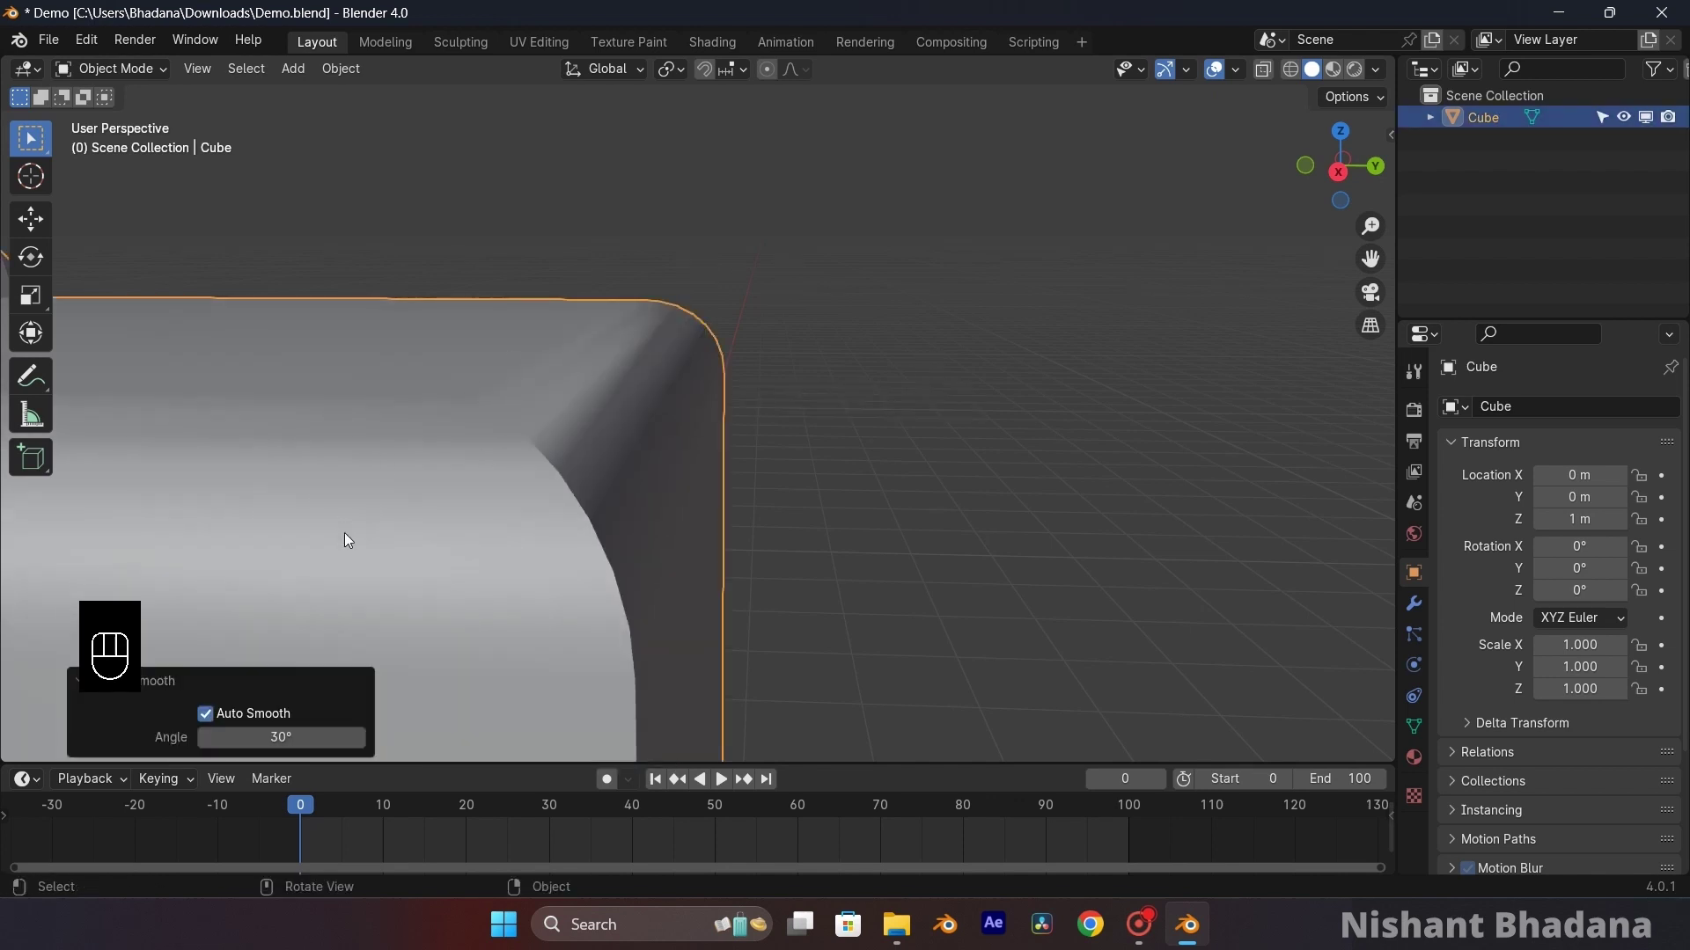
{"action": "middle_click_drag", "start_coordinate": [346, 534], "coordinate": [715, 419]}
- Return to Edit Mode and activate the Loop Cut tool to preview cuts across the block
{"action": "key", "text": "Tab"}
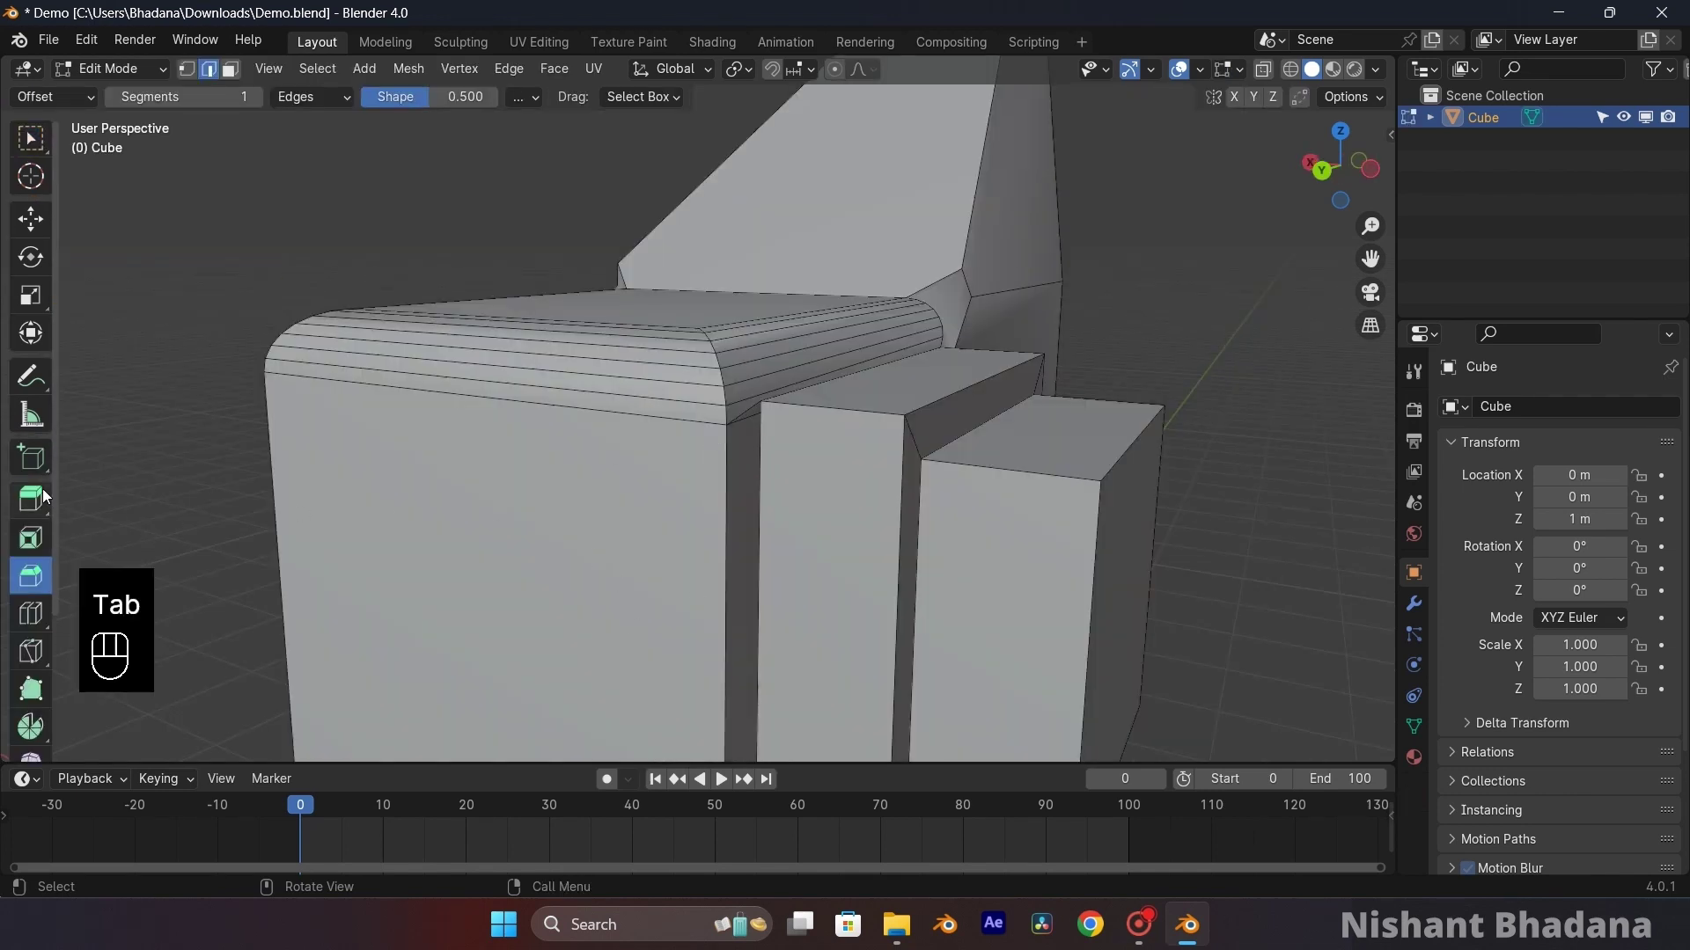
{"action": "scroll", "coordinate": [43, 488], "scroll_direction": "down", "scroll_amount": 2}
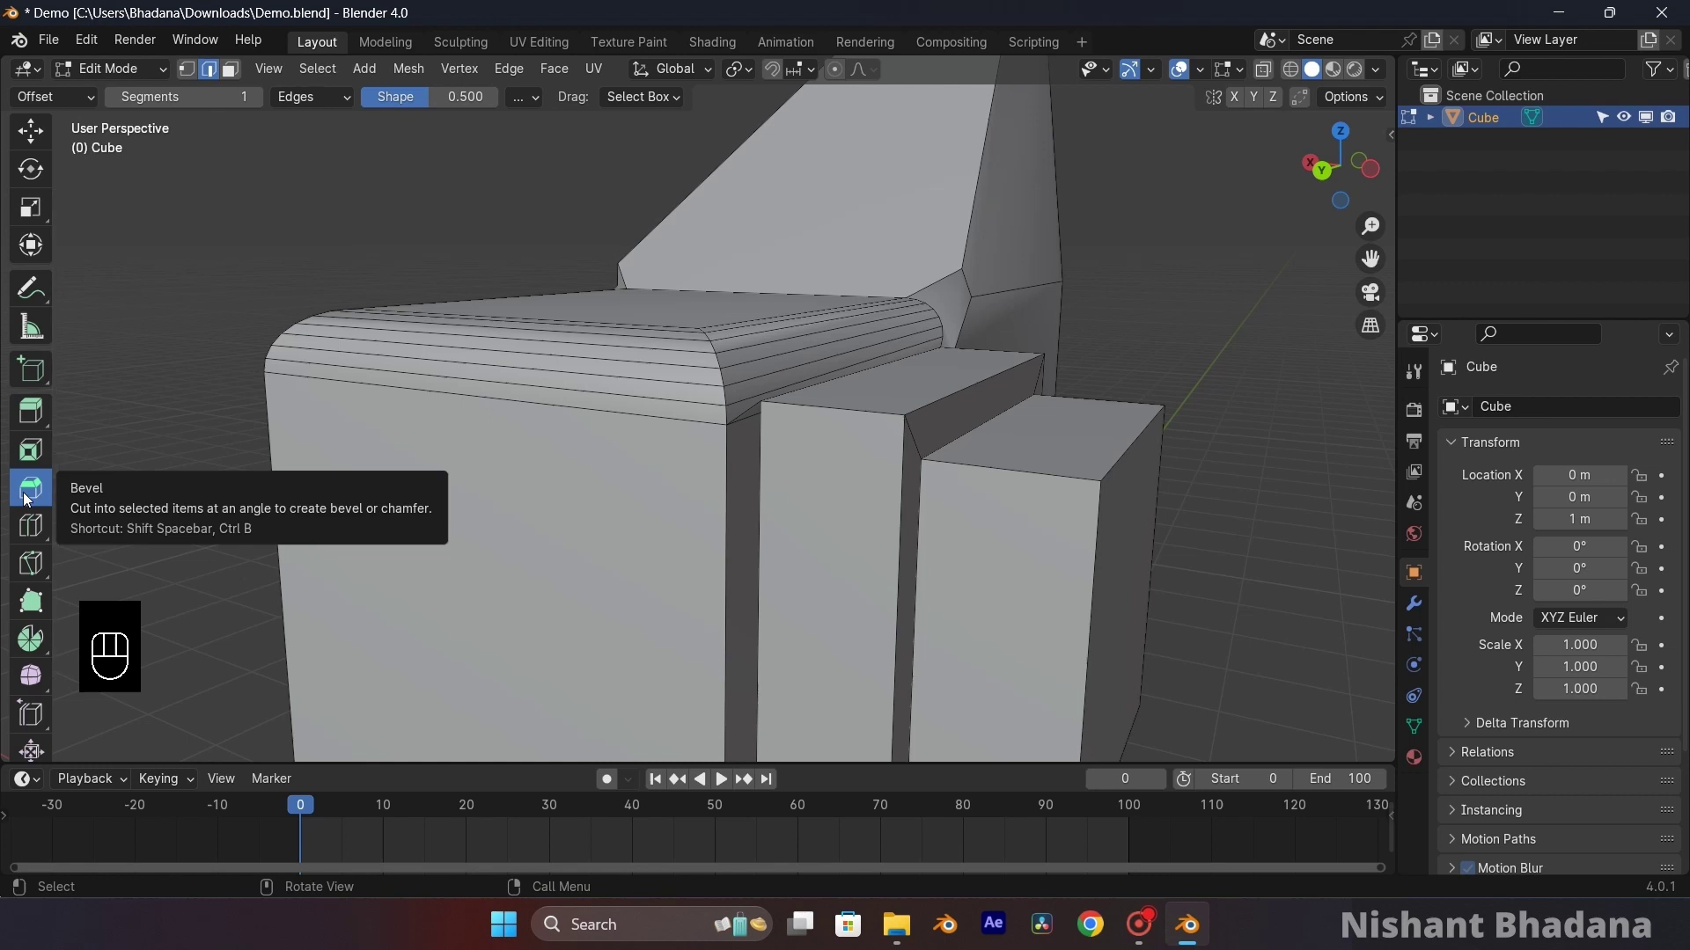
{"action": "scroll", "coordinate": [29, 532], "scroll_direction": "down", "scroll_amount": 1}
{"action": "left_click", "coordinate": [32, 489]}
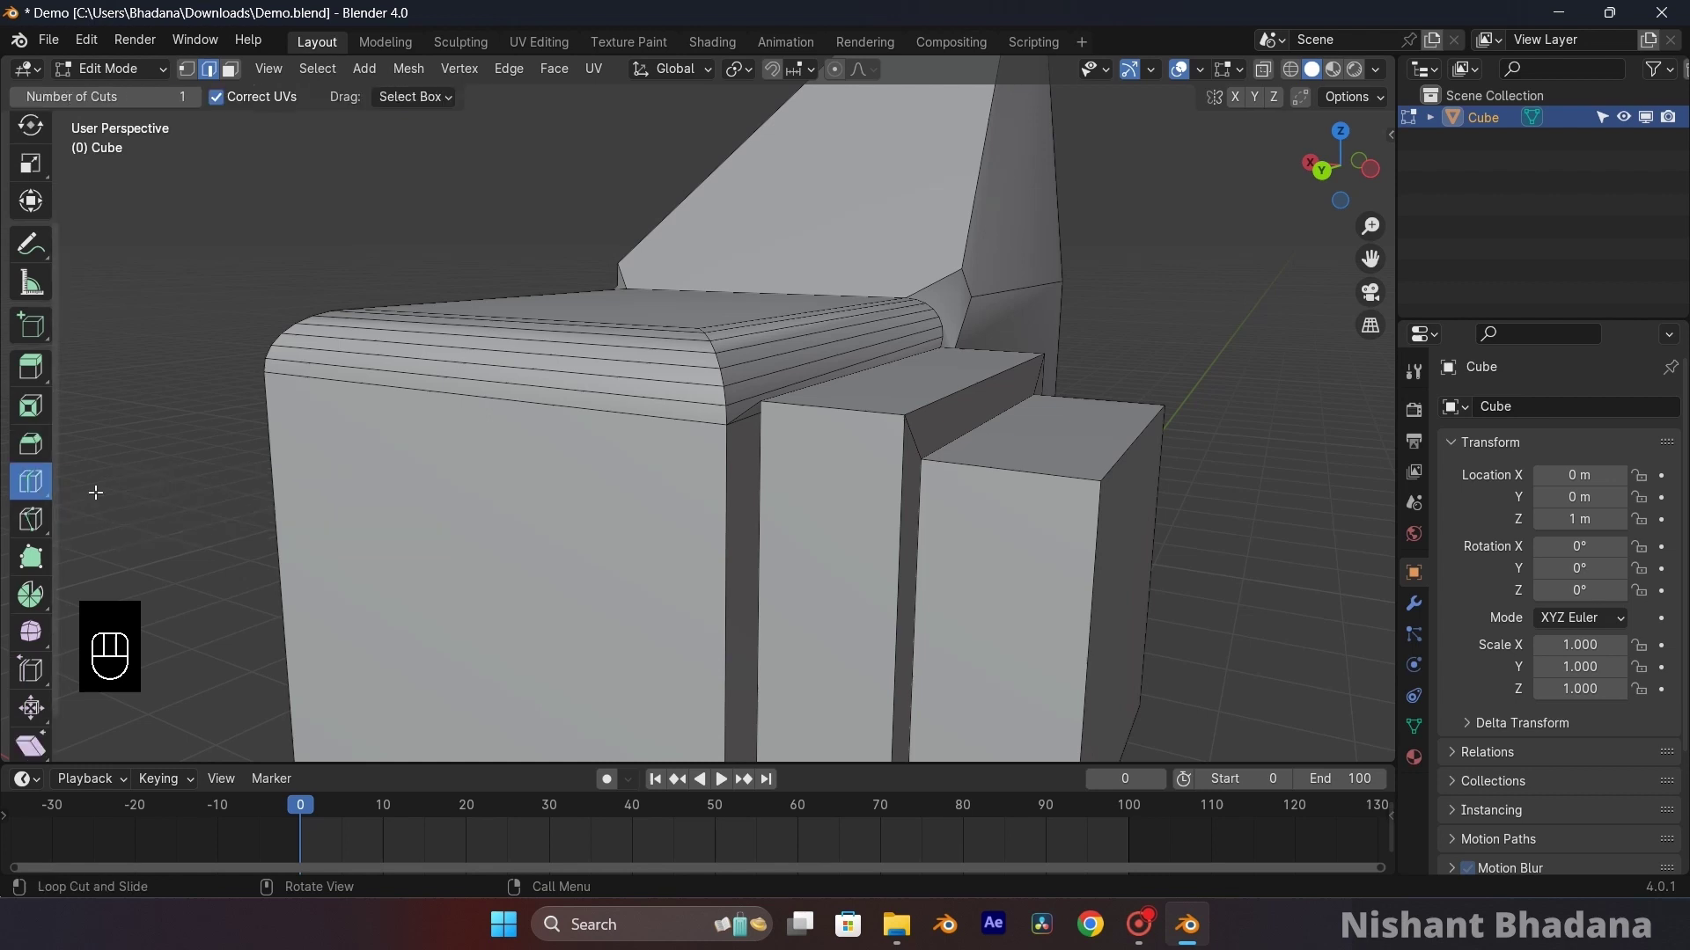
{"action": "scroll", "coordinate": [169, 483], "scroll_direction": "down", "scroll_amount": 5}
{"action": "middle_click_drag", "start_coordinate": [538, 484], "coordinate": [521, 391], "text": "shift"}
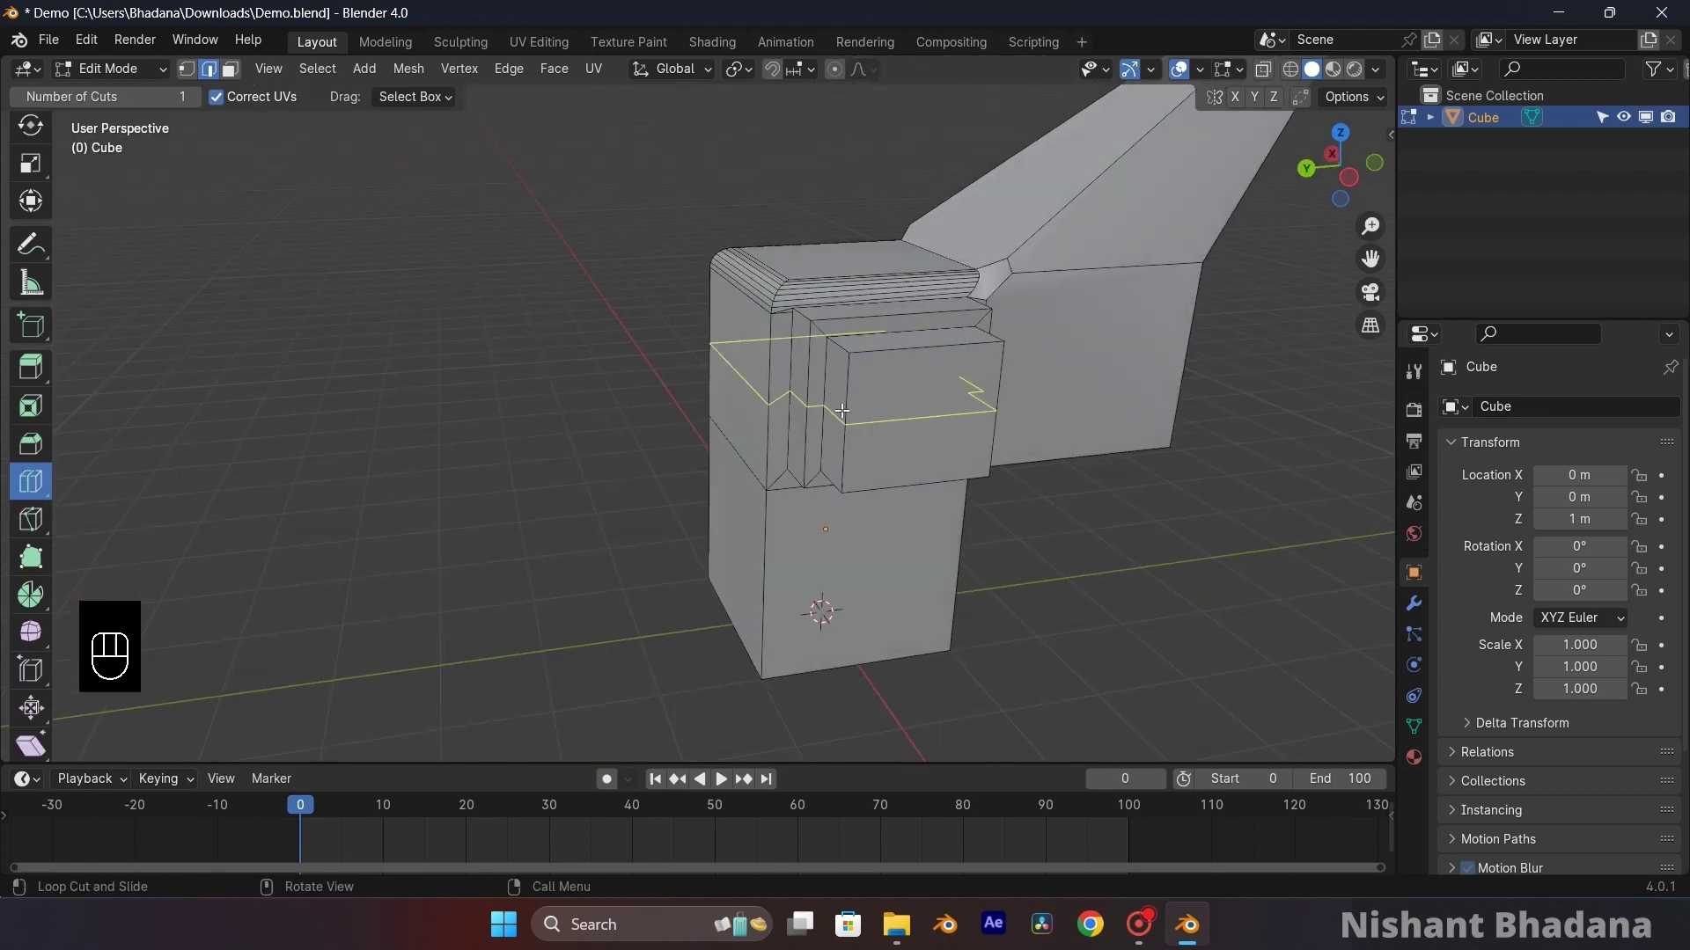
- Delete the cube object in Object Mode and add a cylinder mesh in its place
{"action": "middle_click_drag", "start_coordinate": [830, 407], "coordinate": [594, 377], "text": "shift"}
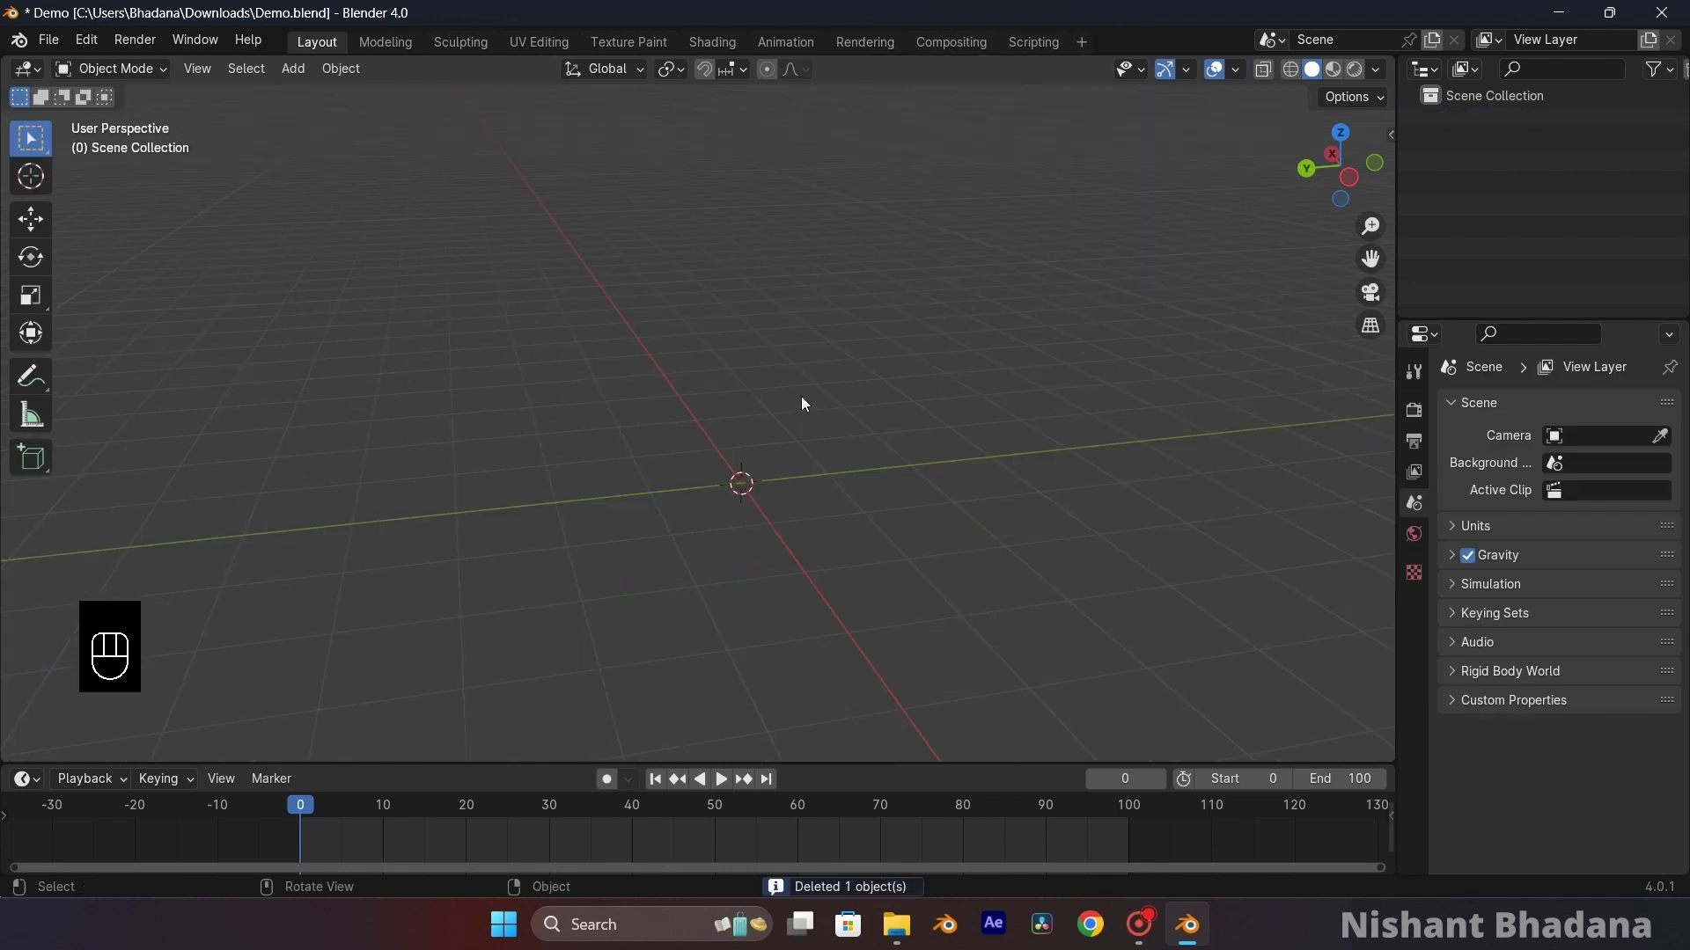
{"action": "key", "text": "shift+a"}
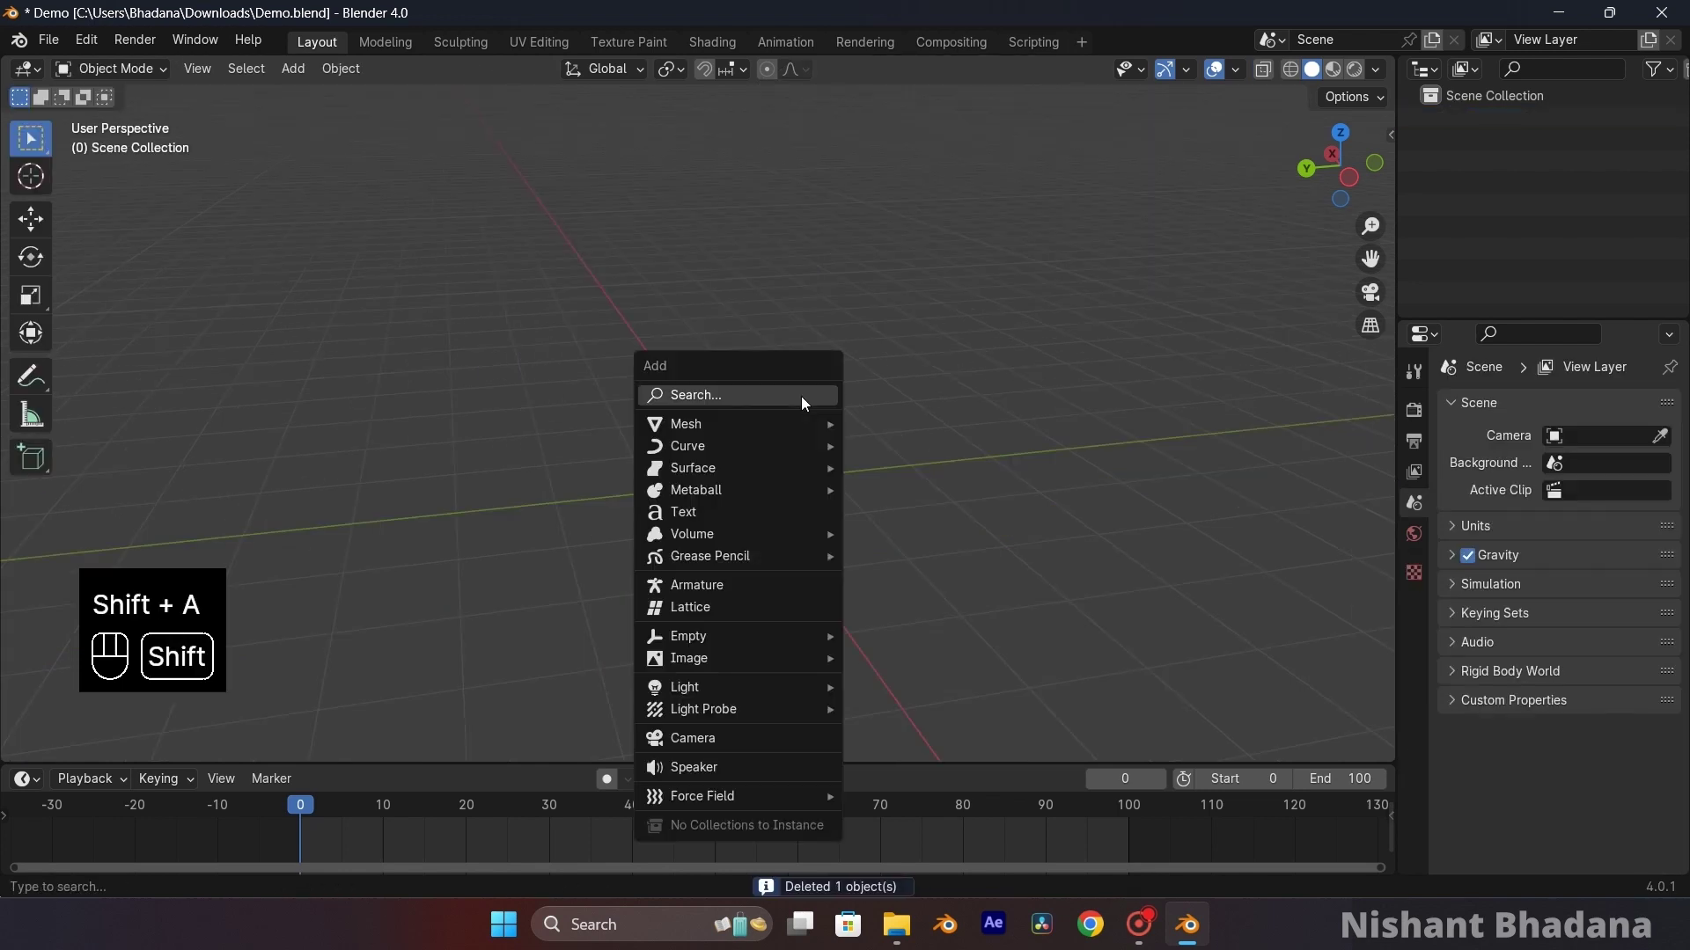
{"action": "mouse_move", "coordinate": [764, 426]}
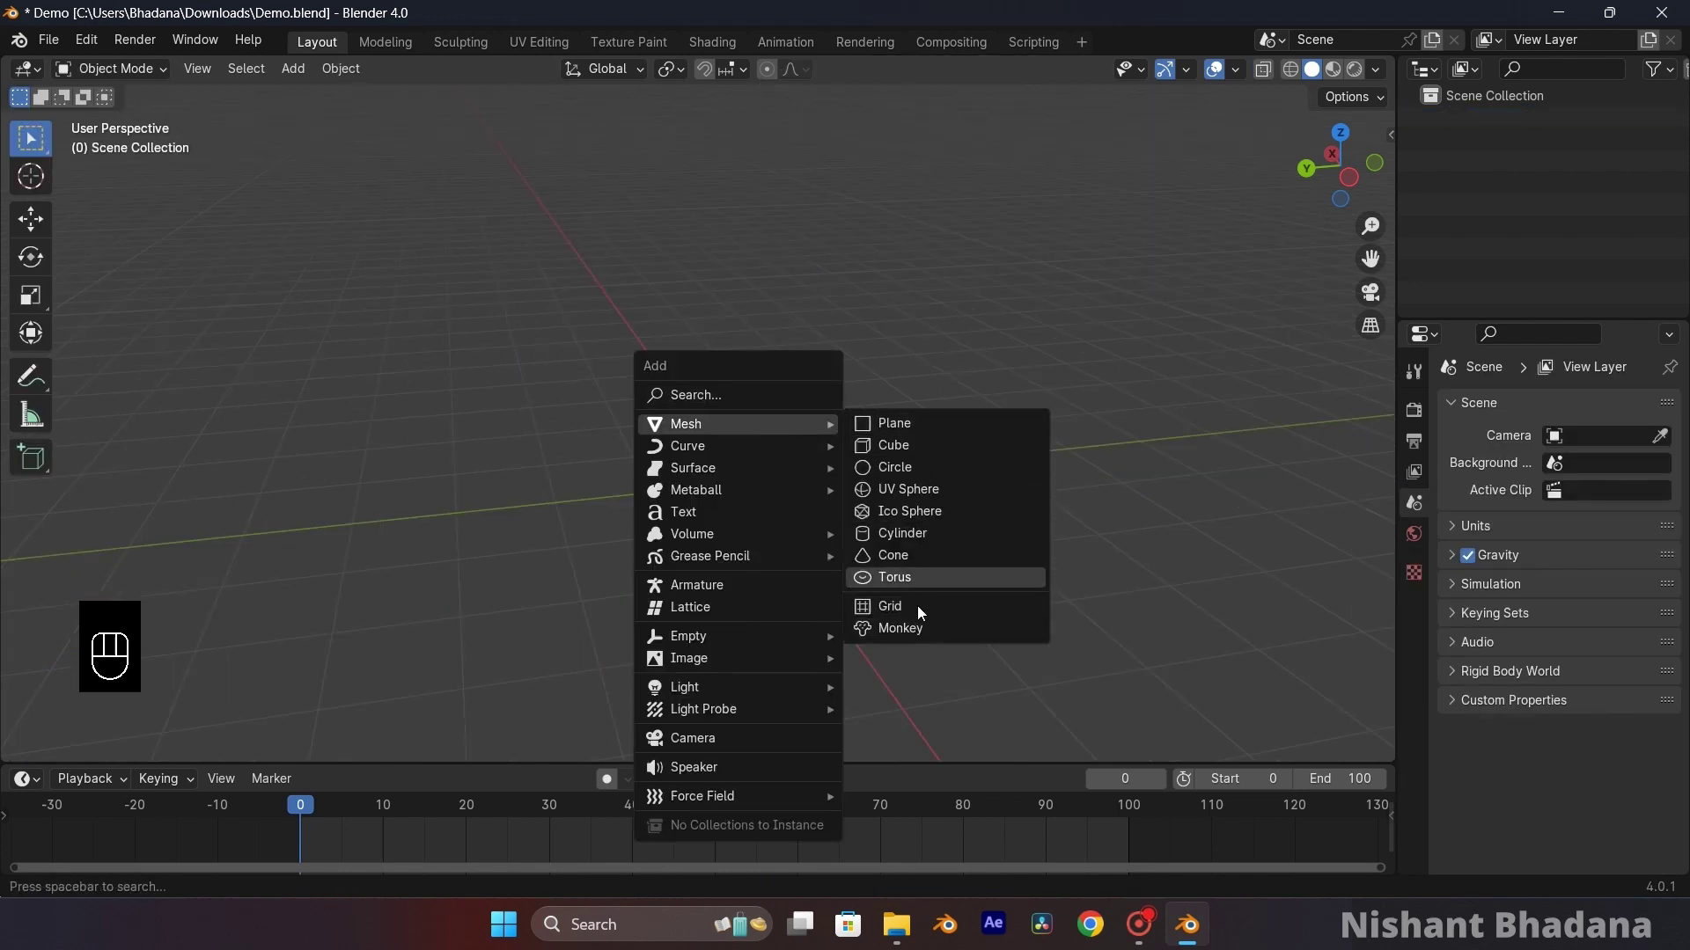
{"action": "left_click", "coordinate": [911, 537]}
{"action": "left_click", "coordinate": [88, 447]}
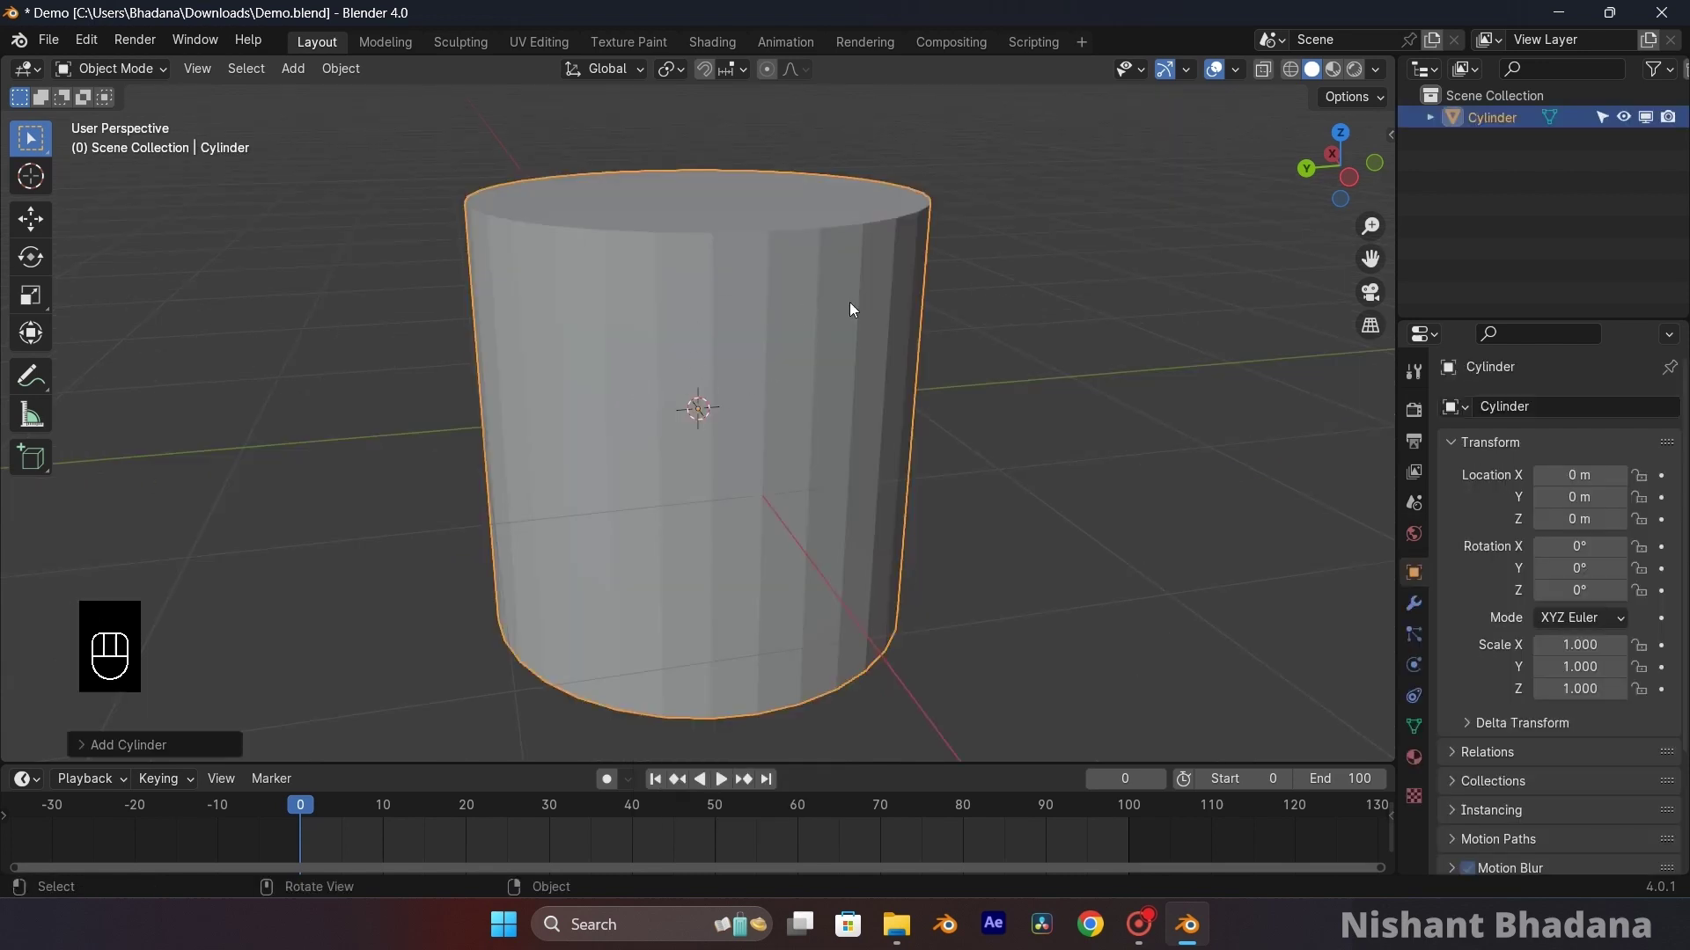
{"action": "middle_click_drag", "start_coordinate": [800, 343], "coordinate": [740, 303], "text": "shift"}
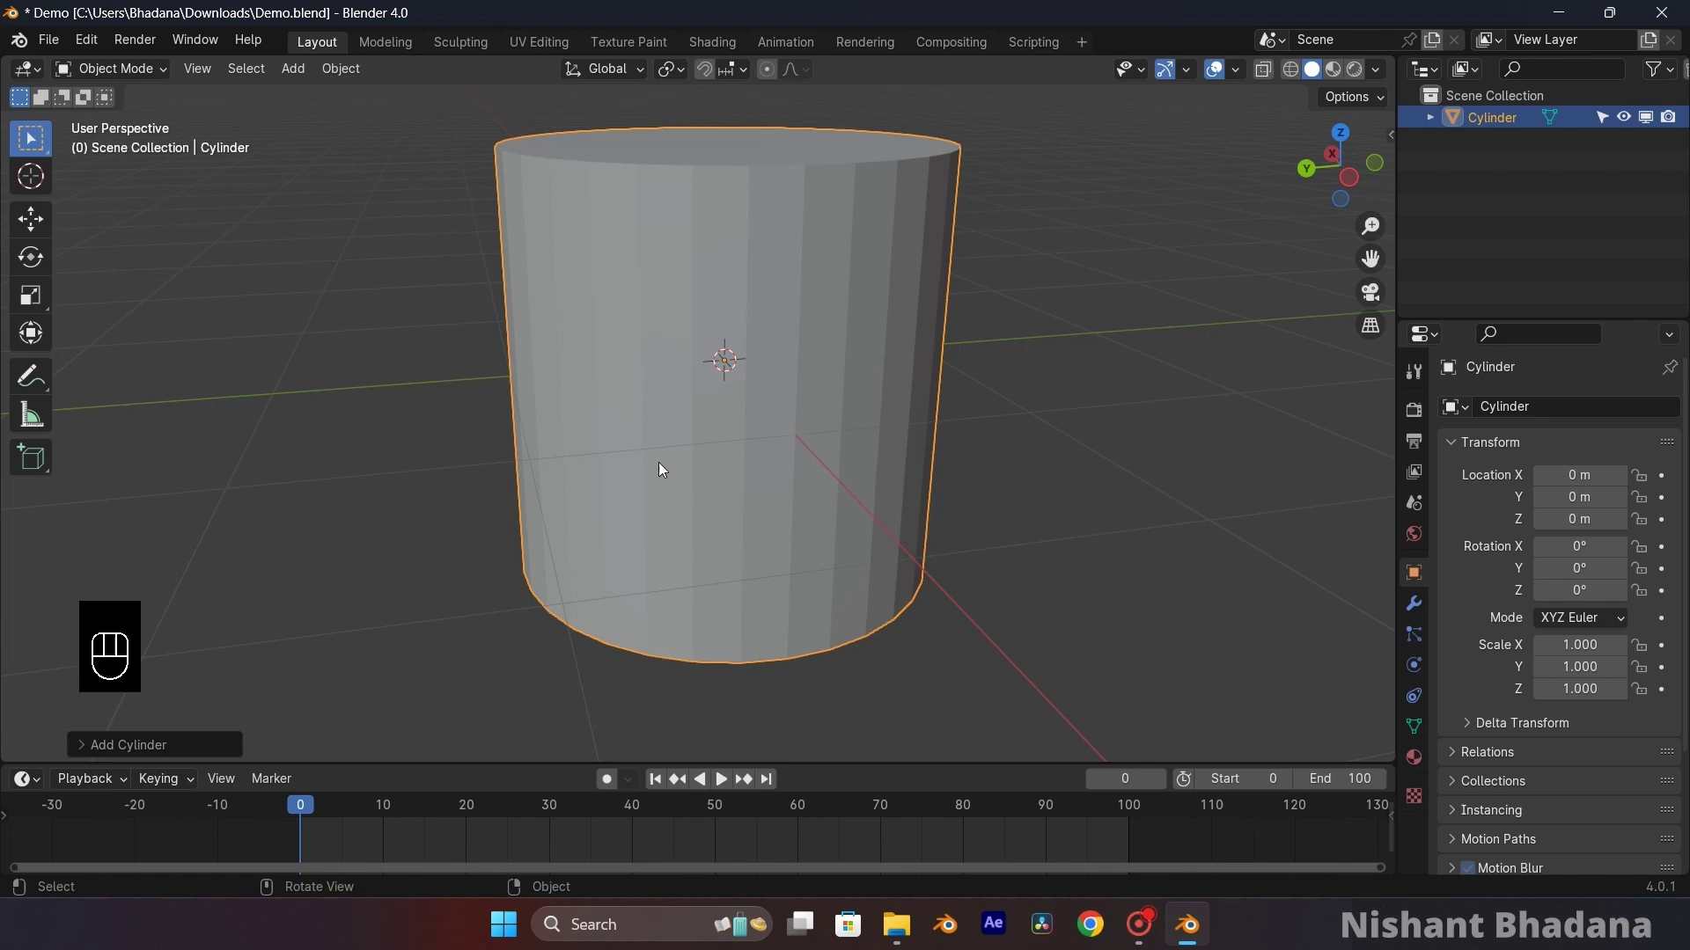
- Try a different vertex count in the new cylinder's creation settings
{"action": "left_click", "coordinate": [88, 745]}
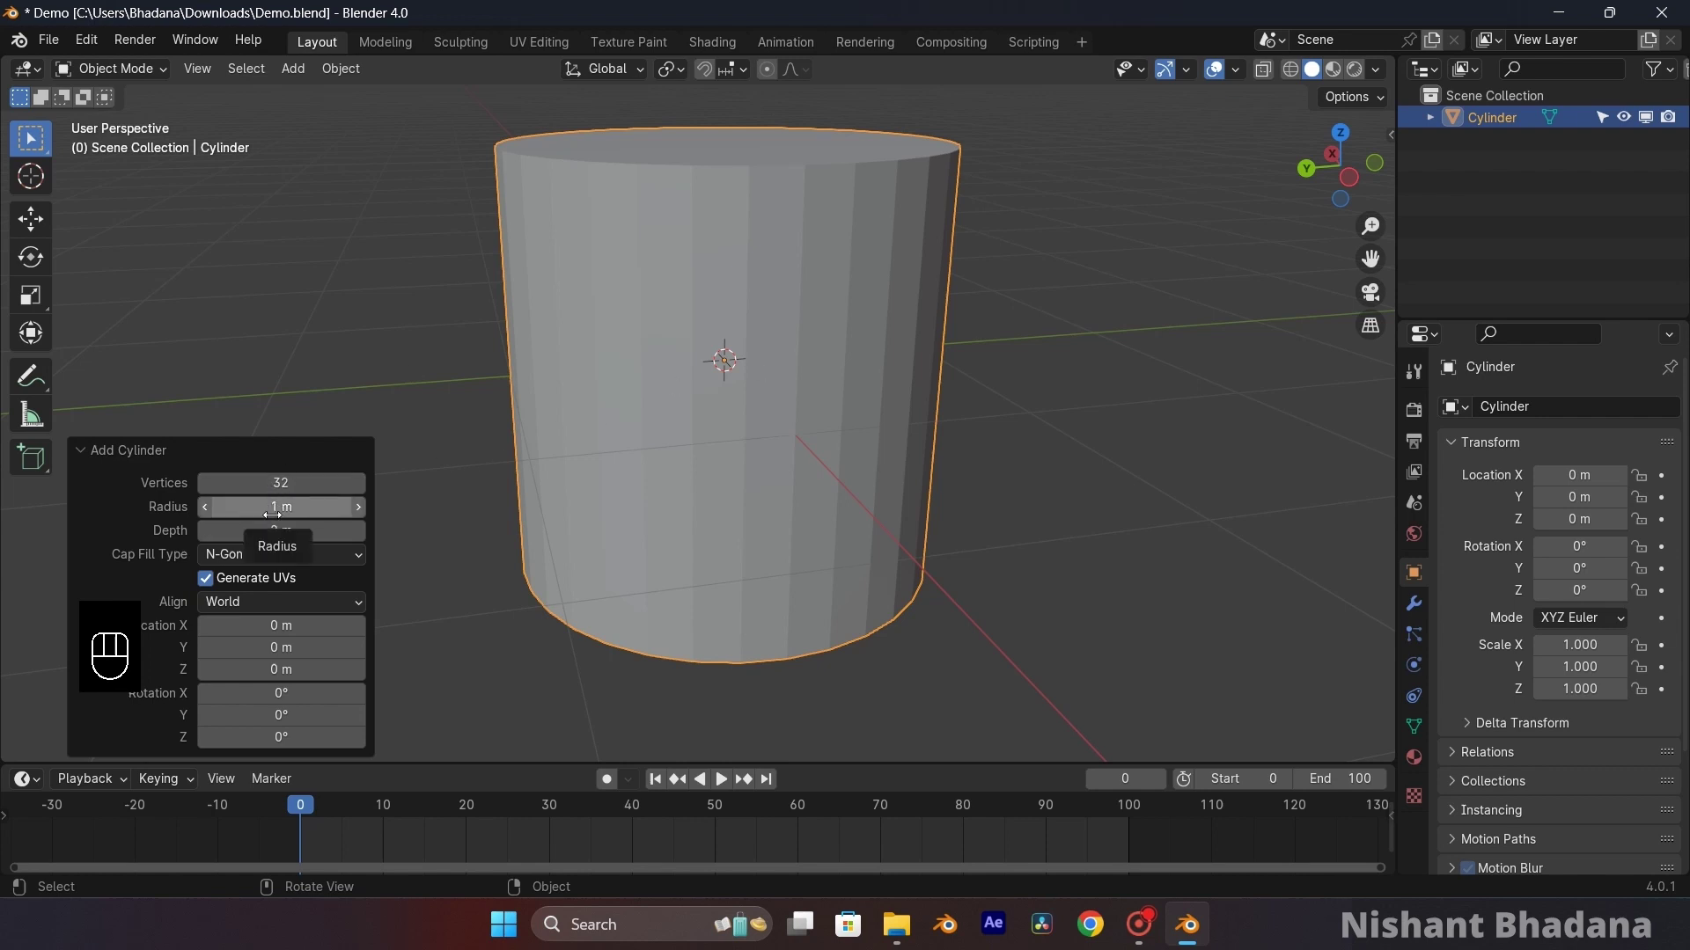
{"action": "left_click_drag", "start_coordinate": [279, 486], "coordinate": [329, 483]}
{"action": "scroll", "coordinate": [833, 289], "scroll_direction": "up", "scroll_amount": 2}
{"action": "middle_click_drag", "start_coordinate": [808, 290], "coordinate": [752, 364]}
{"action": "scroll", "coordinate": [683, 333], "scroll_direction": "down", "scroll_amount": 4}
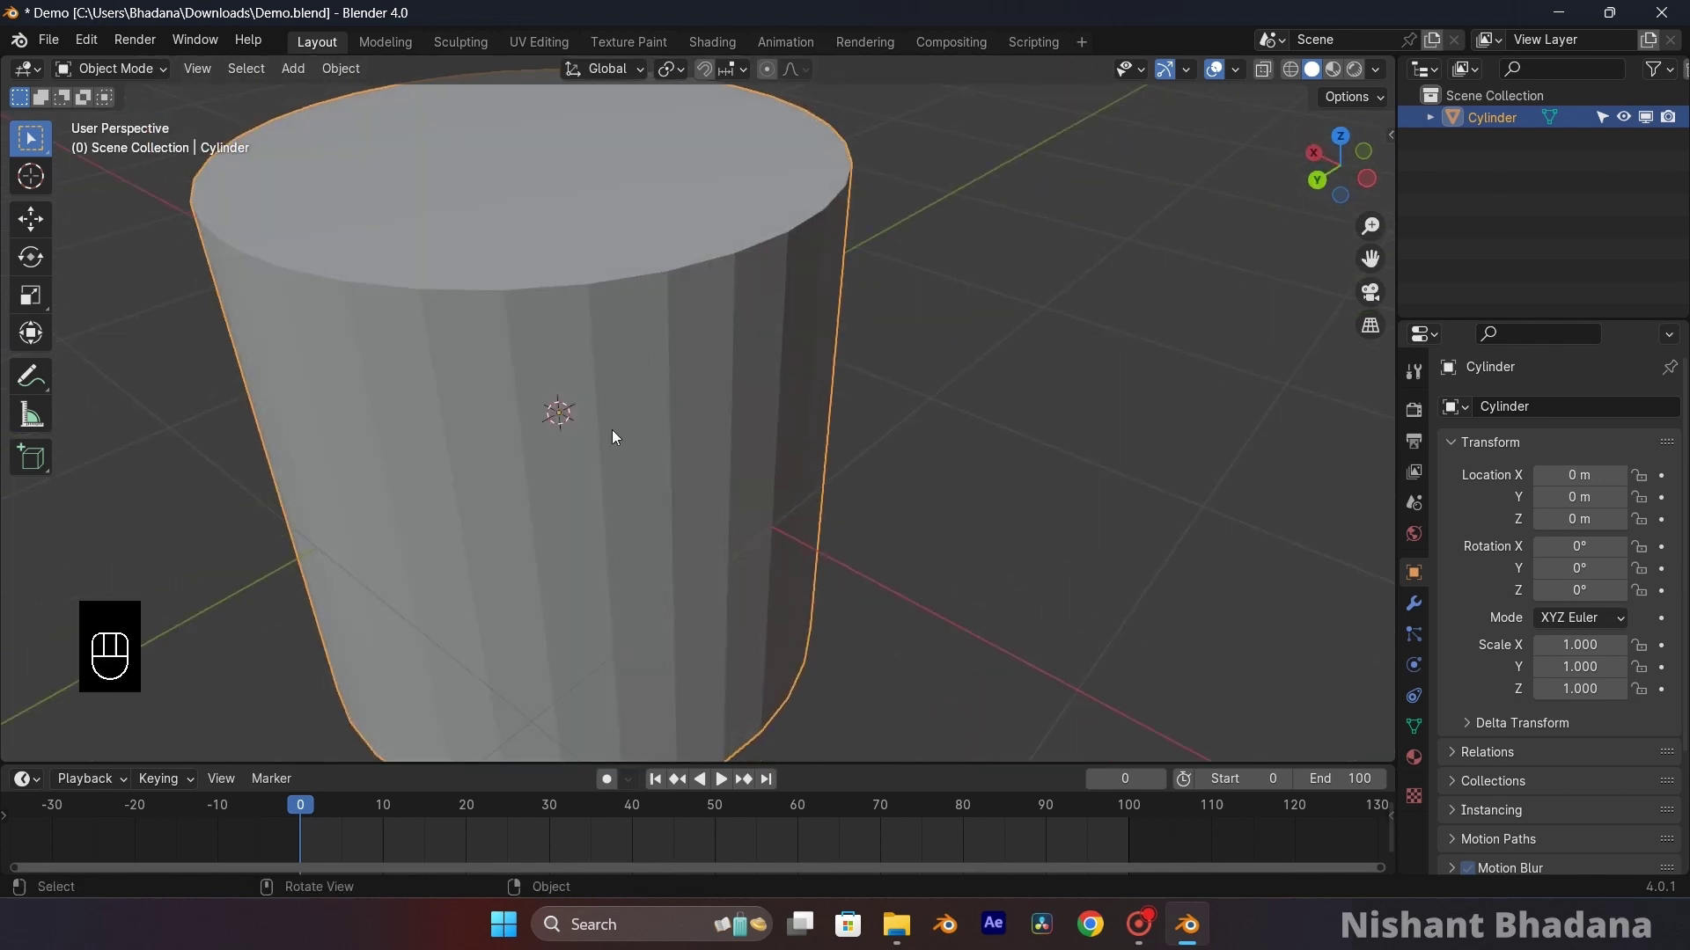
- Apply Shade Auto Smooth to the cylinder and enter Edit Mode
{"action": "right_click", "coordinate": [625, 348]}
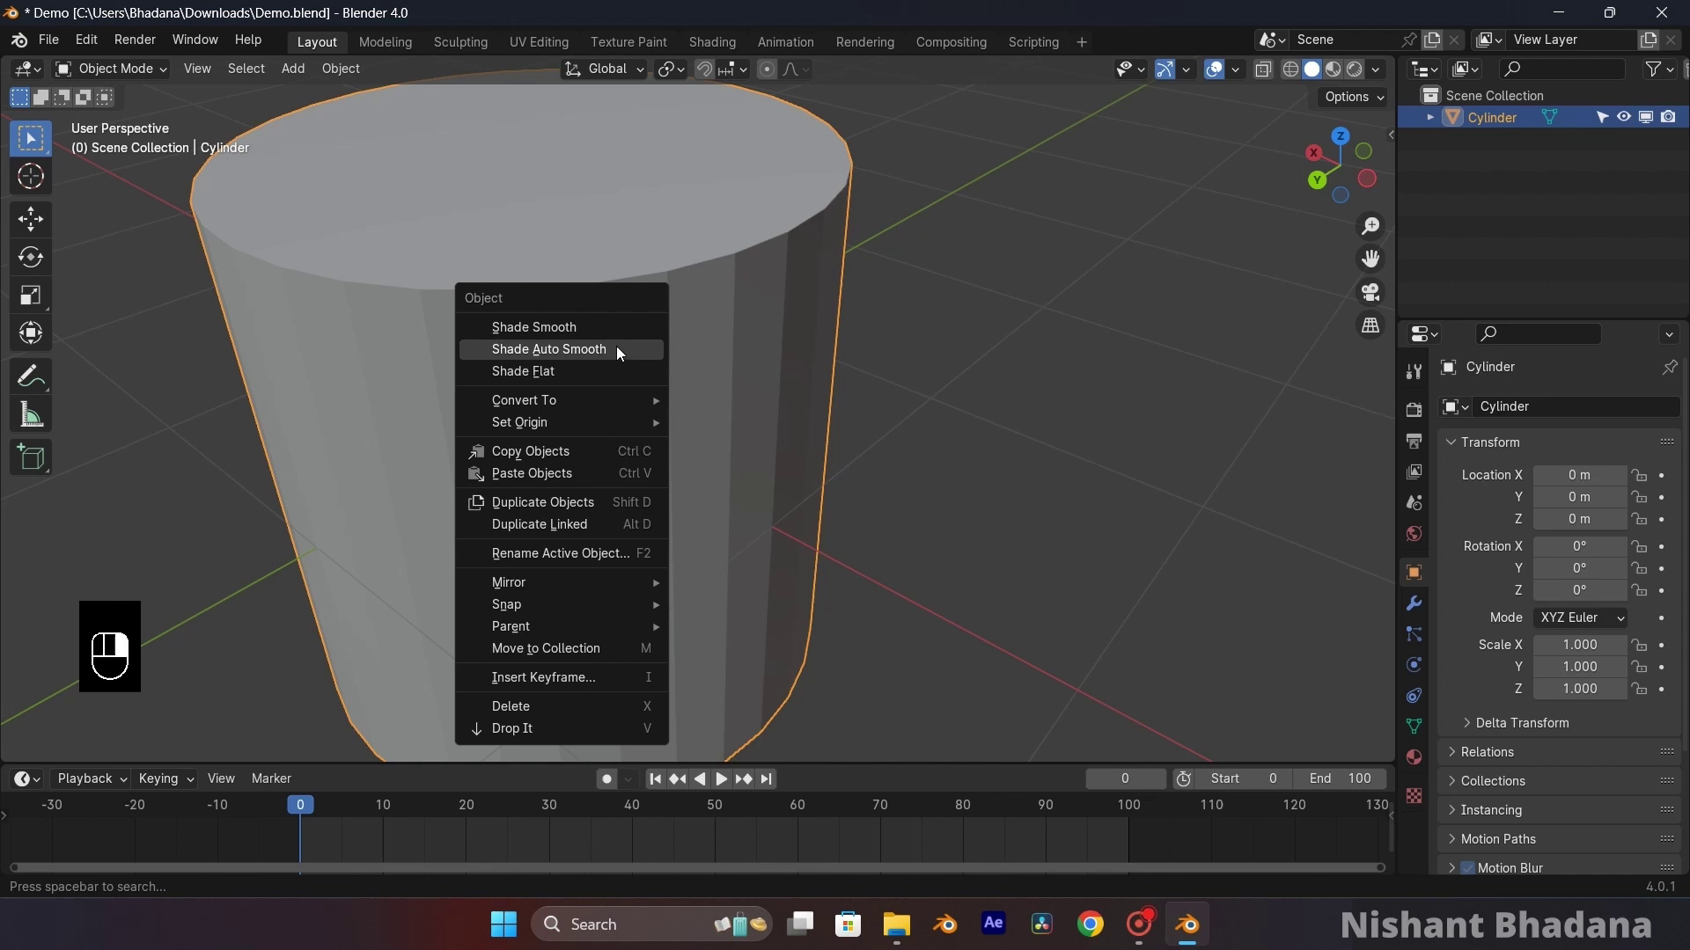
{"action": "left_click", "coordinate": [617, 347]}
{"action": "scroll", "coordinate": [702, 368], "scroll_direction": "down", "scroll_amount": 2}
{"action": "middle_click_drag", "start_coordinate": [634, 447], "coordinate": [700, 380], "text": "shift"}
{"action": "key", "text": "Tab"}
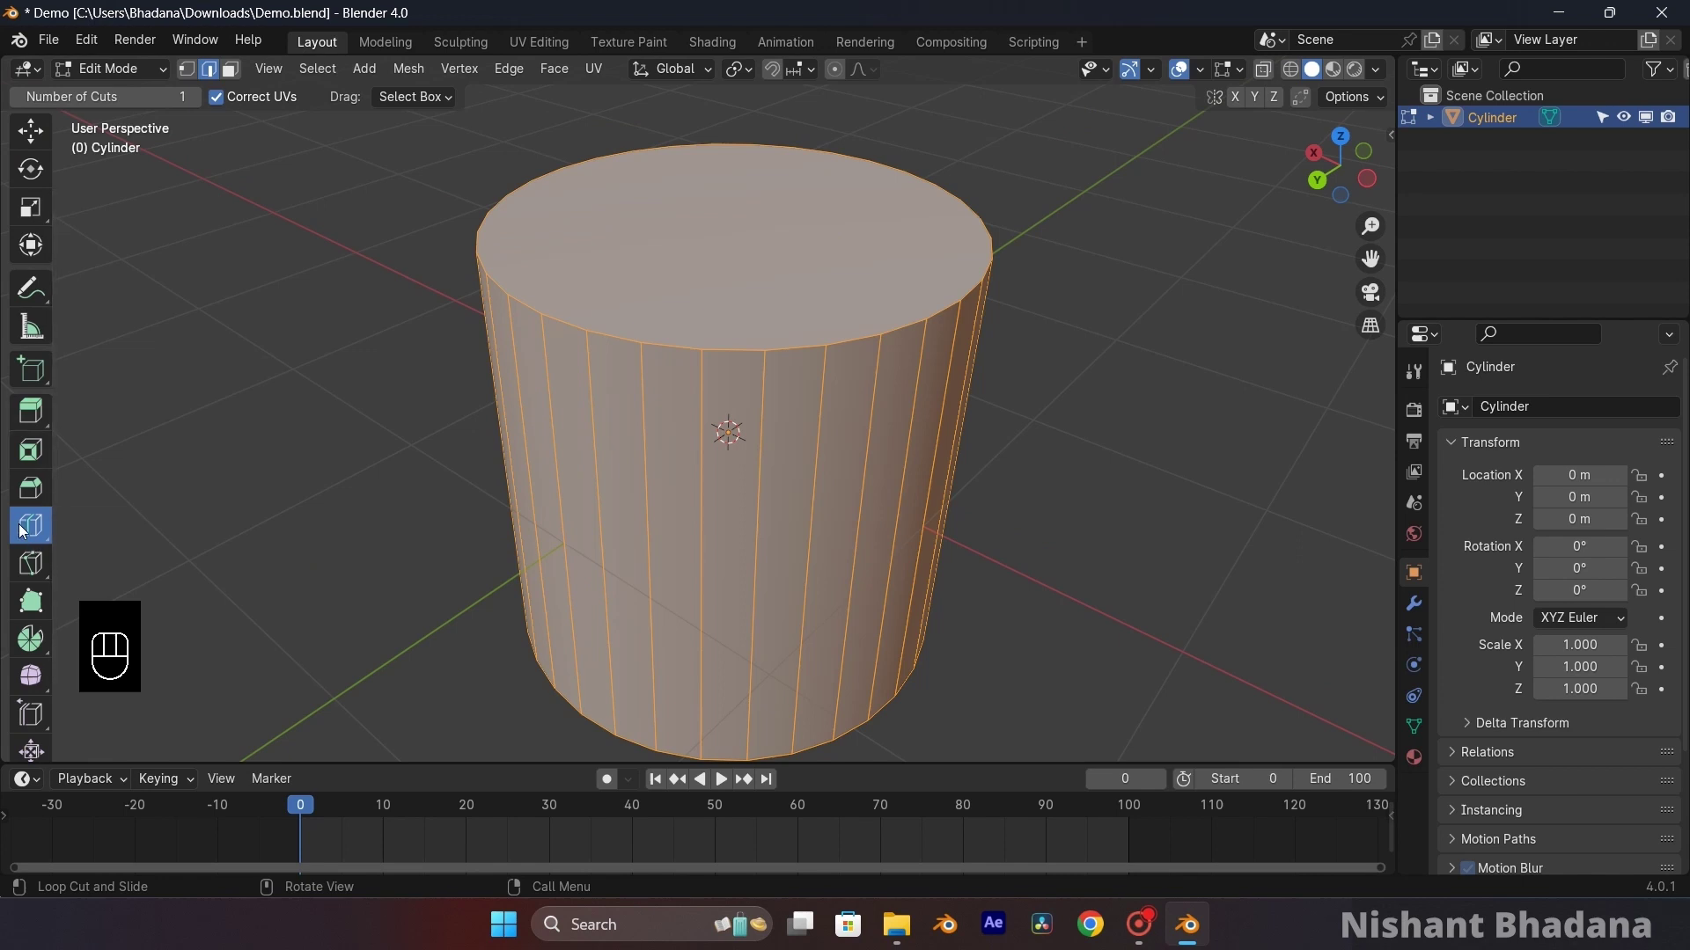
{"action": "middle_click_drag", "start_coordinate": [426, 551], "coordinate": [424, 436]}
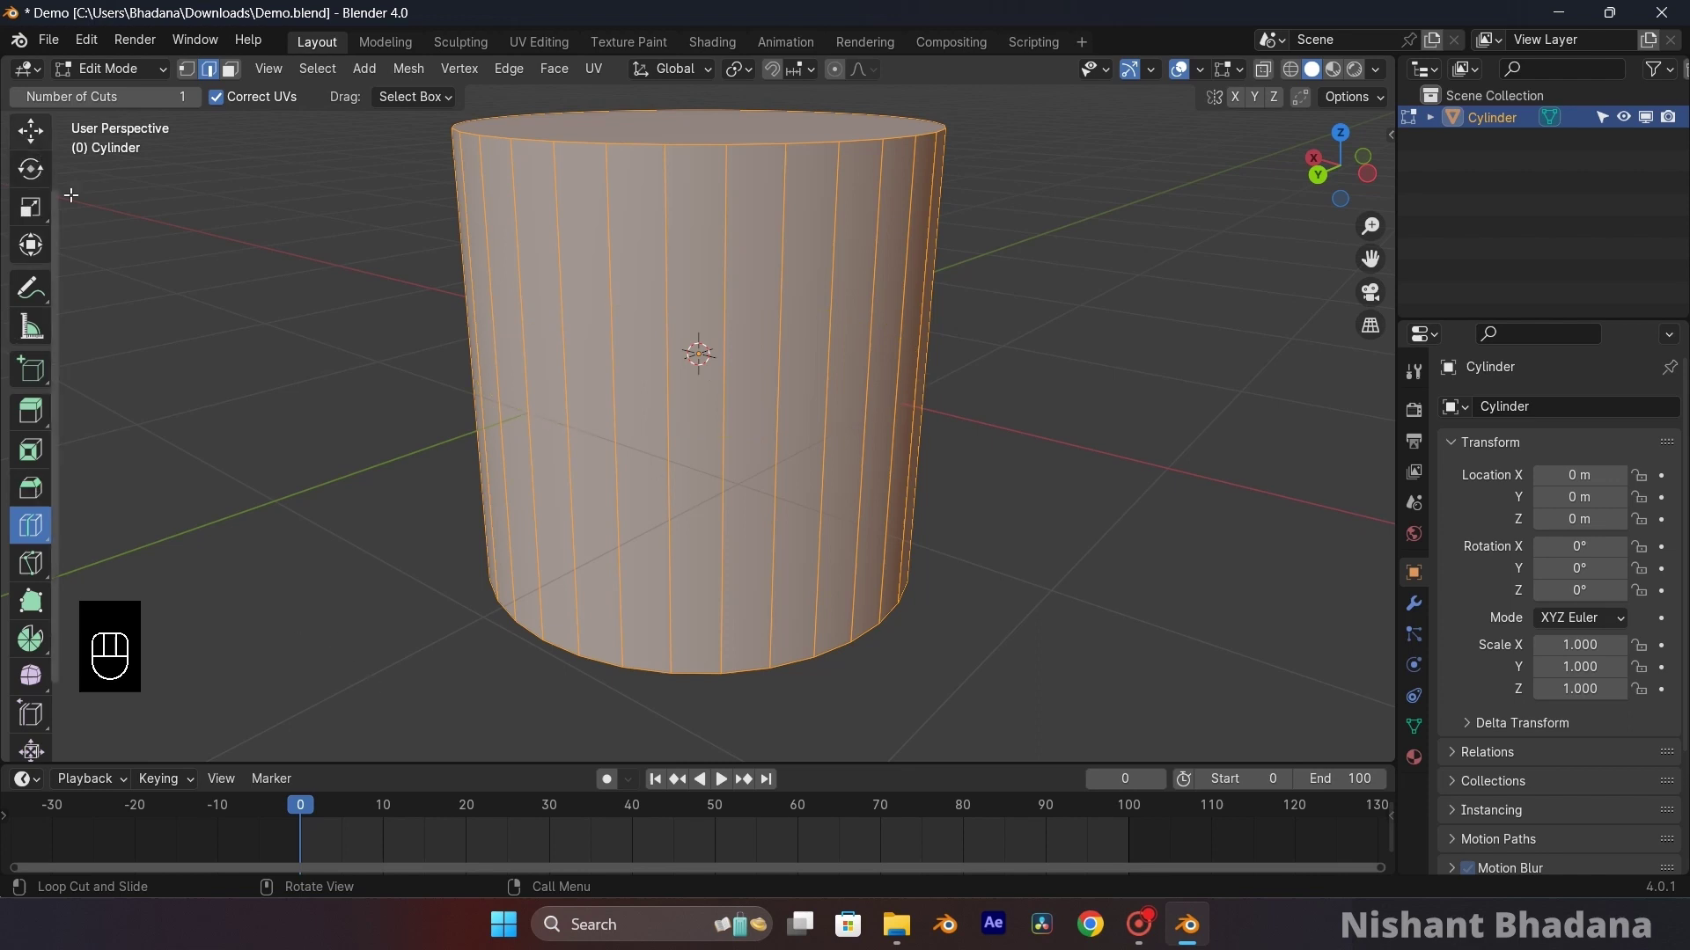
- Activate the Select Box tool, switch to face selection, and select the cylinder's top face followed by its bottom face
{"action": "scroll", "coordinate": [32, 196], "scroll_direction": "up", "scroll_amount": 2}
{"action": "left_click", "coordinate": [30, 138]}
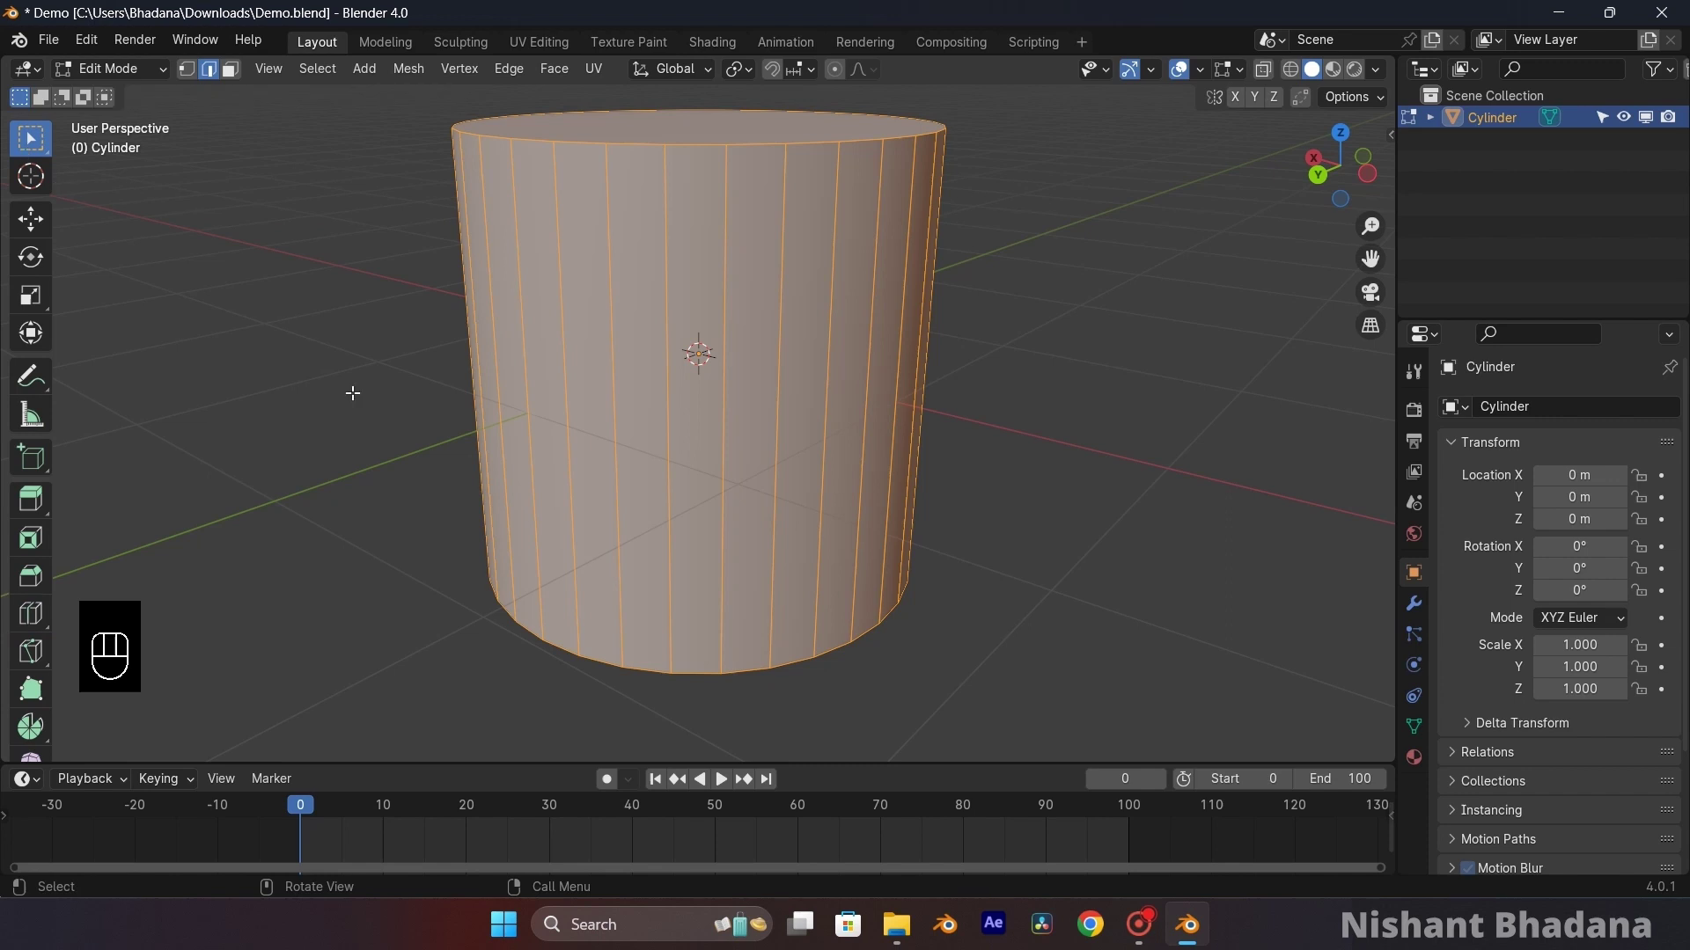
{"action": "left_click", "coordinate": [351, 393]}
{"action": "left_click", "coordinate": [231, 69]}
{"action": "left_click", "coordinate": [620, 129]}
{"action": "middle_click_drag", "start_coordinate": [620, 129], "coordinate": [627, 29]}
{"action": "left_click", "coordinate": [699, 510]}
{"action": "middle_click_drag", "start_coordinate": [768, 389], "coordinate": [730, 495]}
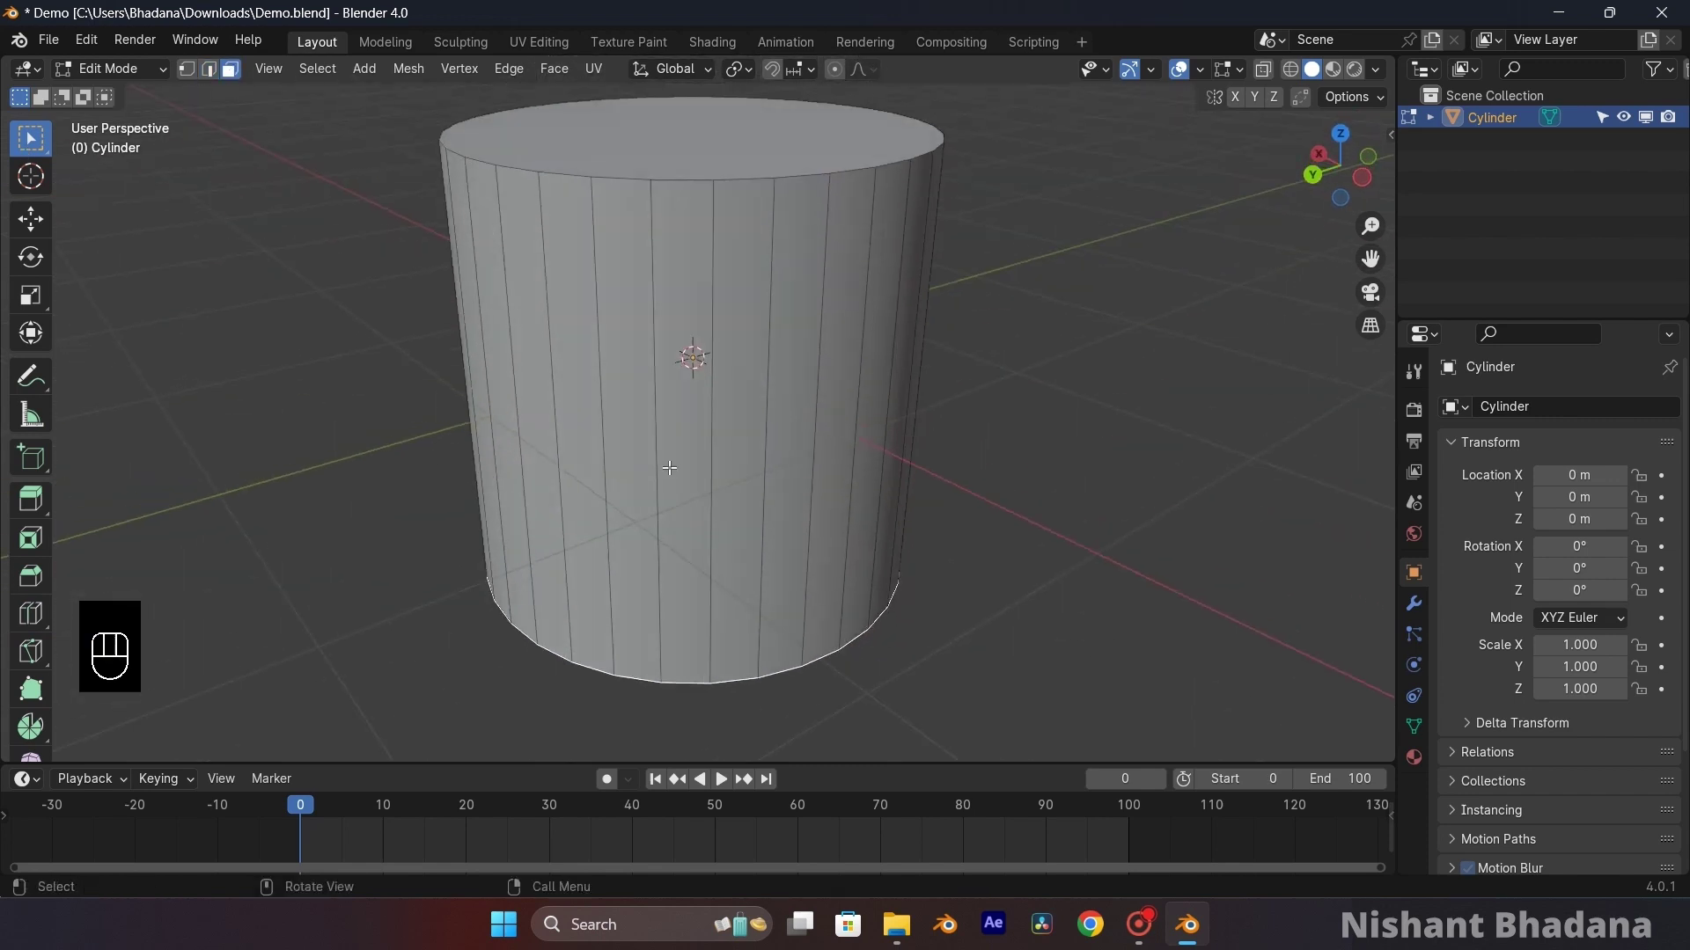
- Select several of the cylinder's side faces one at a time, and clear the selection
{"action": "left_click", "coordinate": [619, 438]}
{"action": "left_click", "coordinate": [688, 439]}
{"action": "left_click", "coordinate": [811, 424]}
{"action": "left_click", "coordinate": [869, 418]}
{"action": "left_click", "coordinate": [744, 387]}
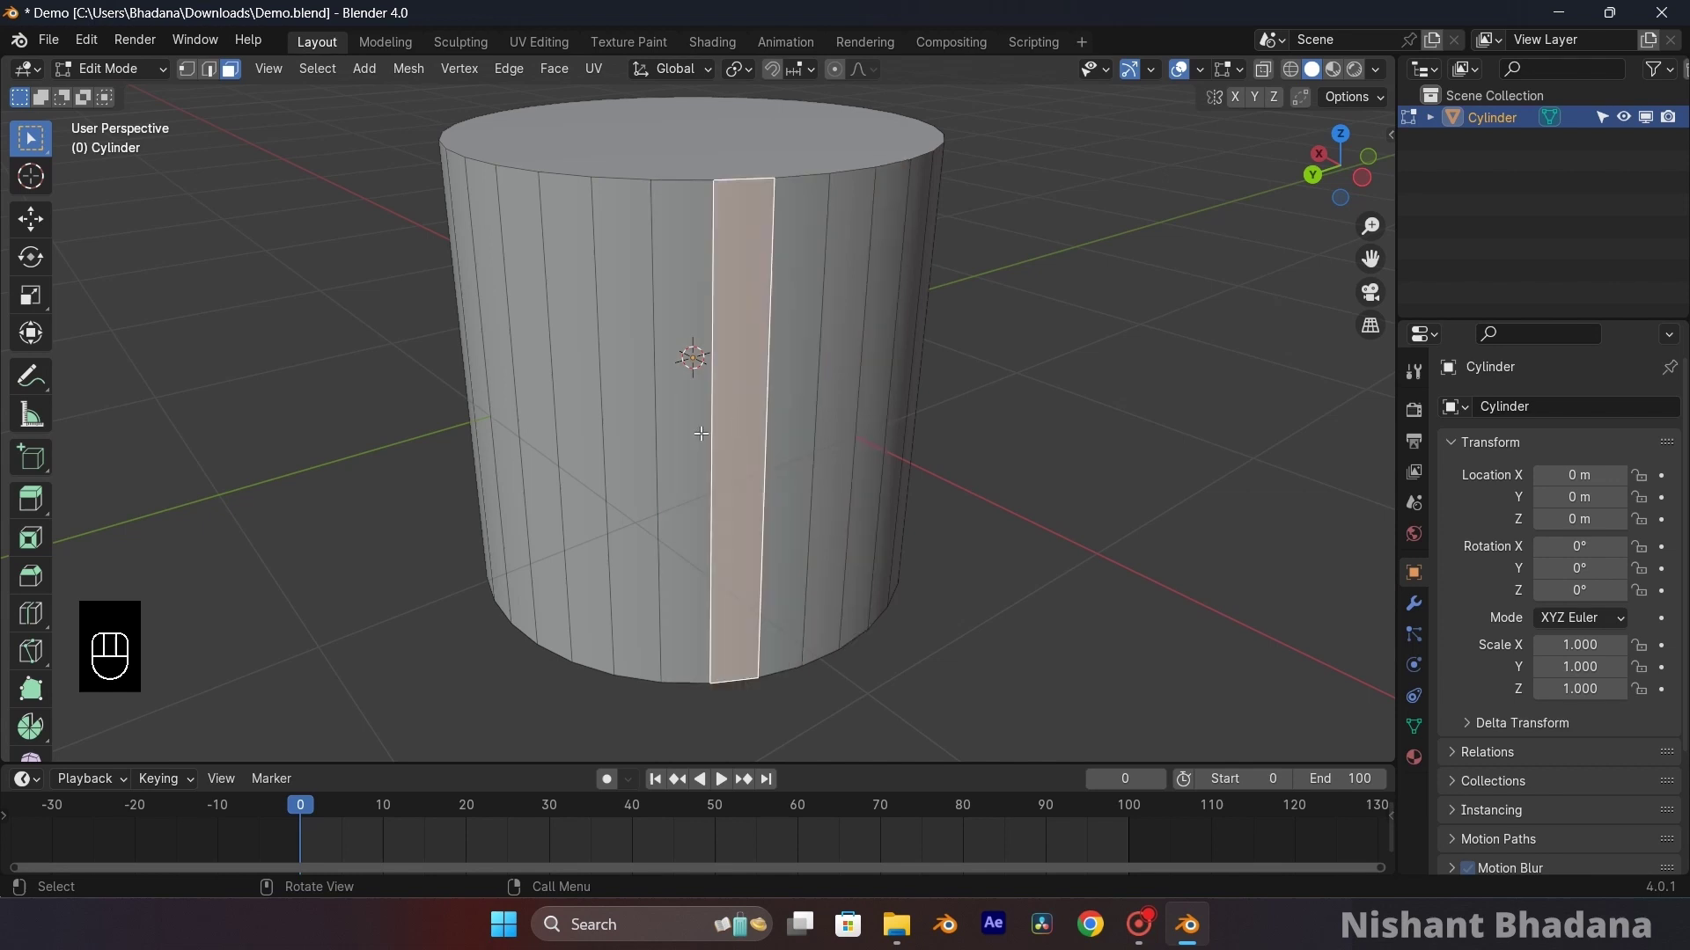
{"action": "left_click", "coordinate": [672, 240]}
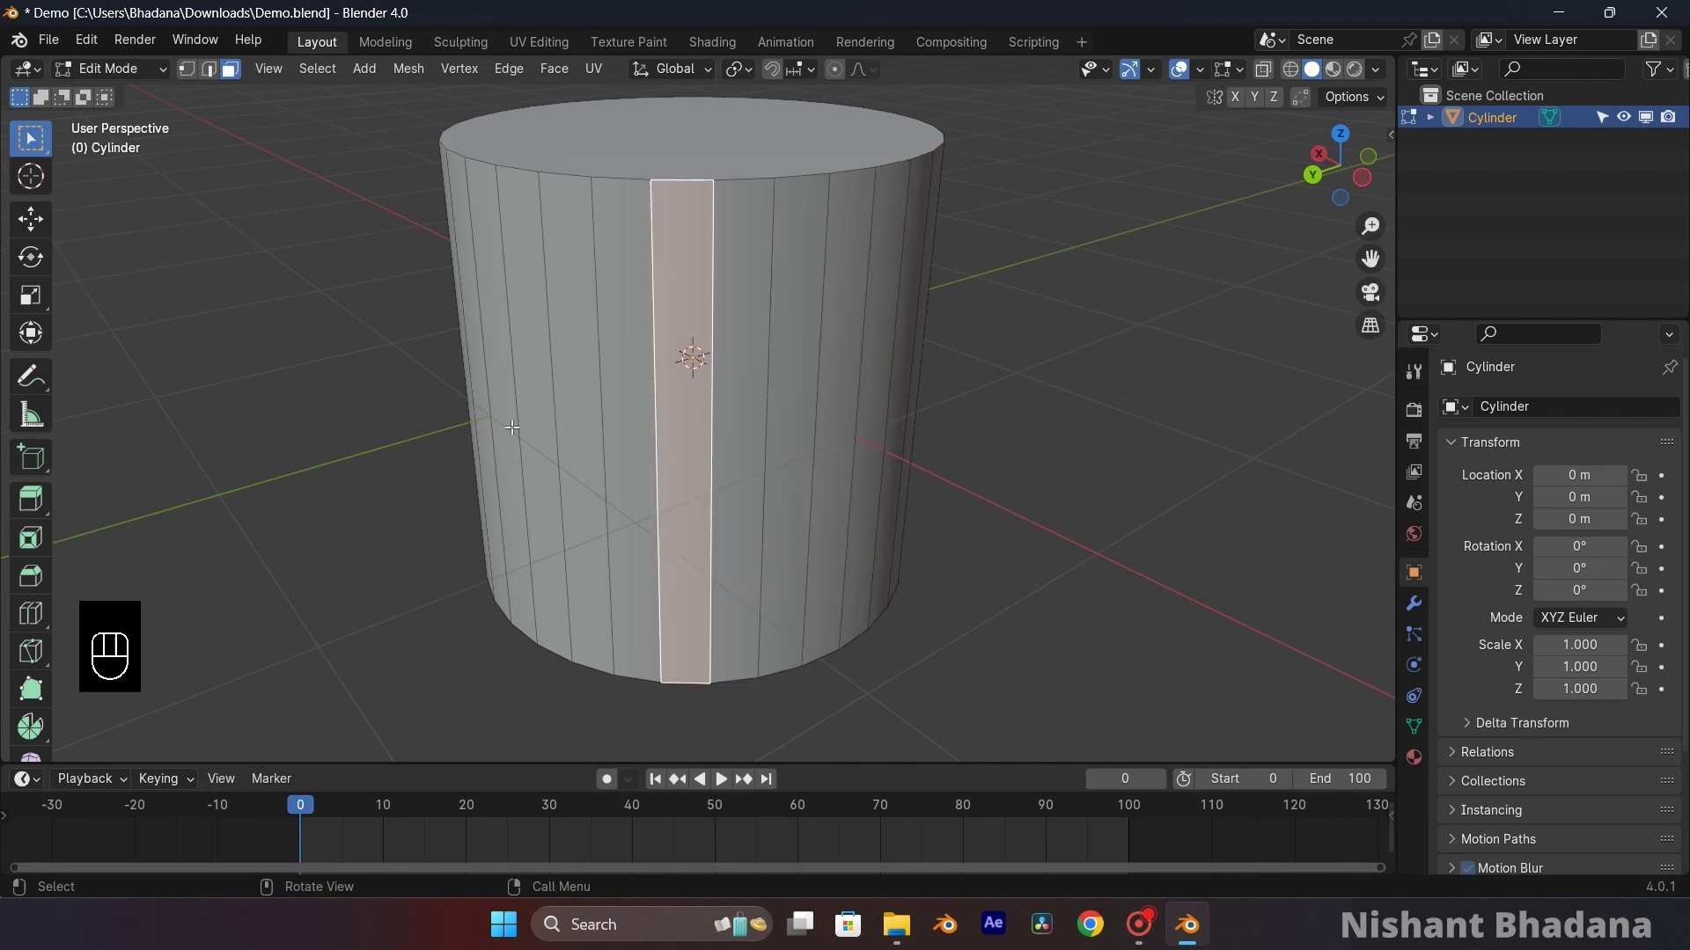
{"action": "left_click", "coordinate": [743, 292]}
{"action": "left_click", "coordinate": [817, 331]}
{"action": "left_click", "coordinate": [852, 320]}
{"action": "left_click", "coordinate": [909, 309]}
{"action": "left_click", "coordinate": [843, 319]}
{"action": "left_click", "coordinate": [670, 332]}
{"action": "left_click", "coordinate": [618, 336]}
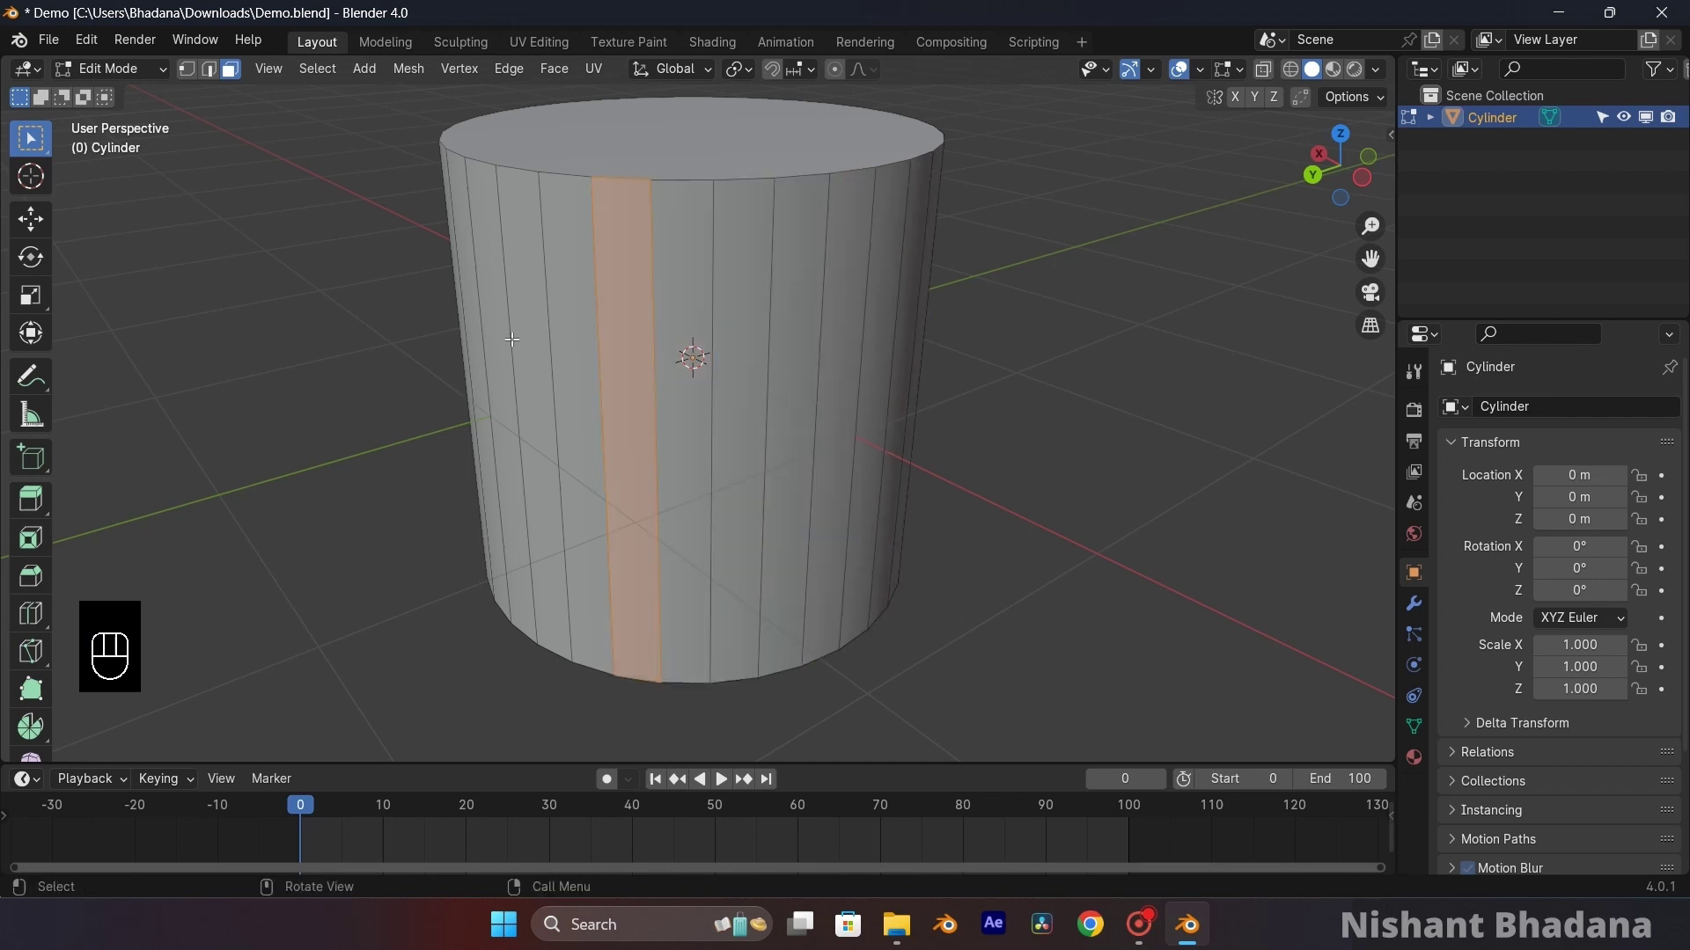
{"action": "left_click", "coordinate": [512, 339]}
{"action": "key", "text": "alt+a"}
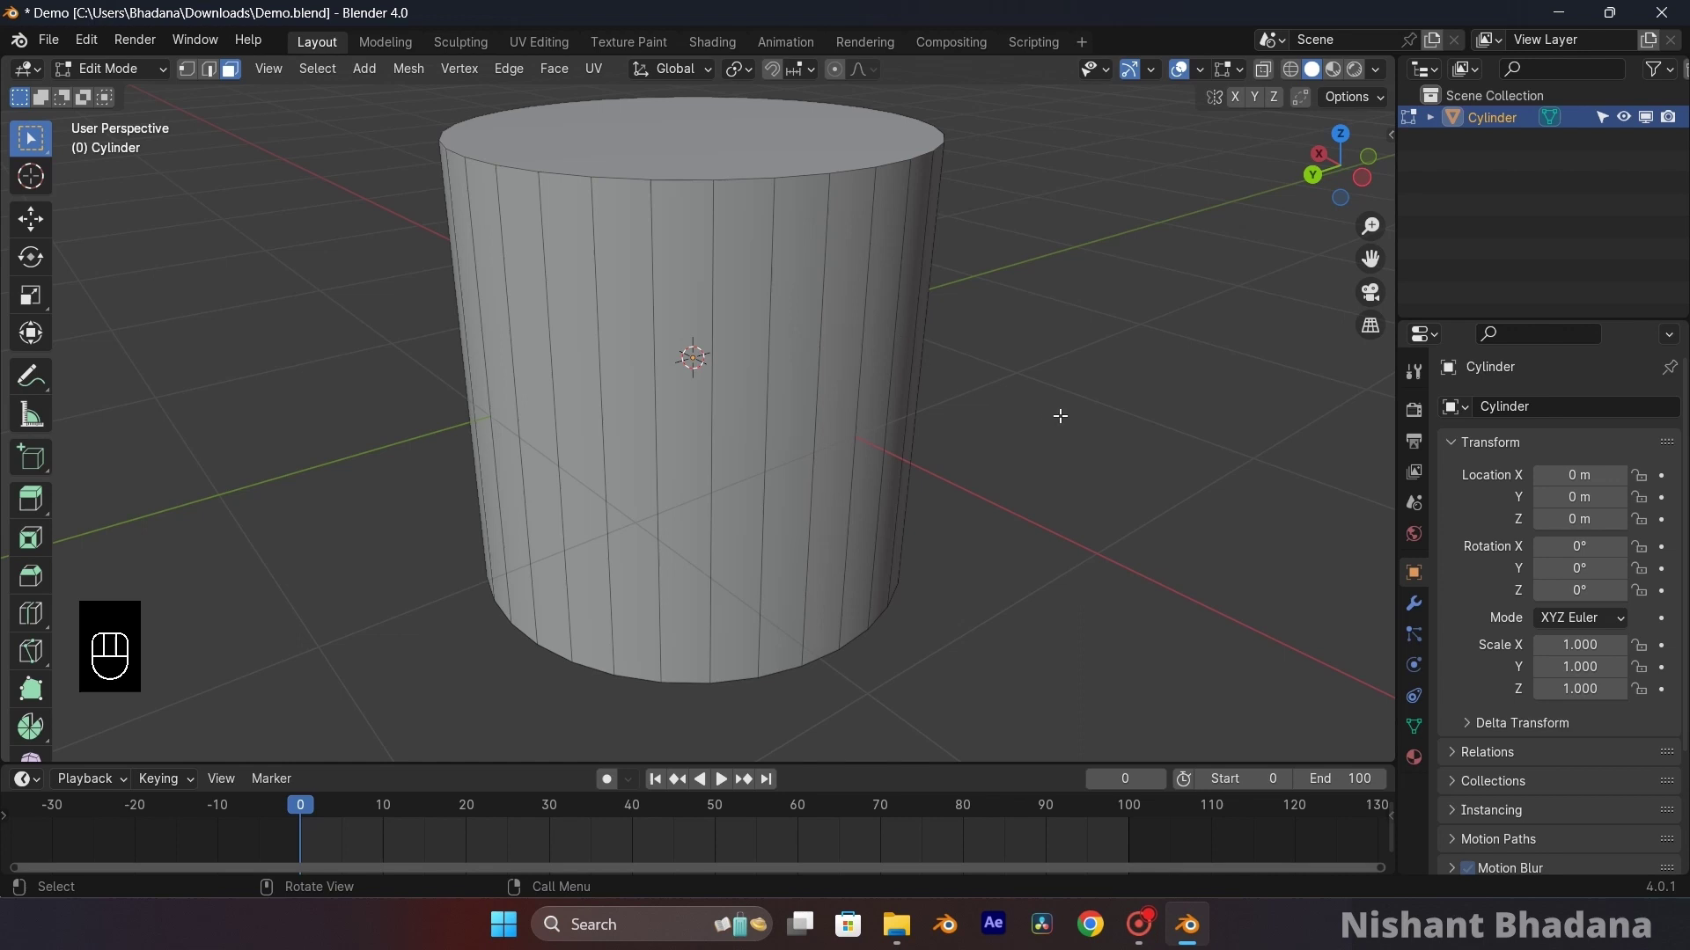
- Add a single loop cut around the cylinder at mid-height and move it slightly up along Z
{"action": "left_click", "coordinate": [31, 613]}
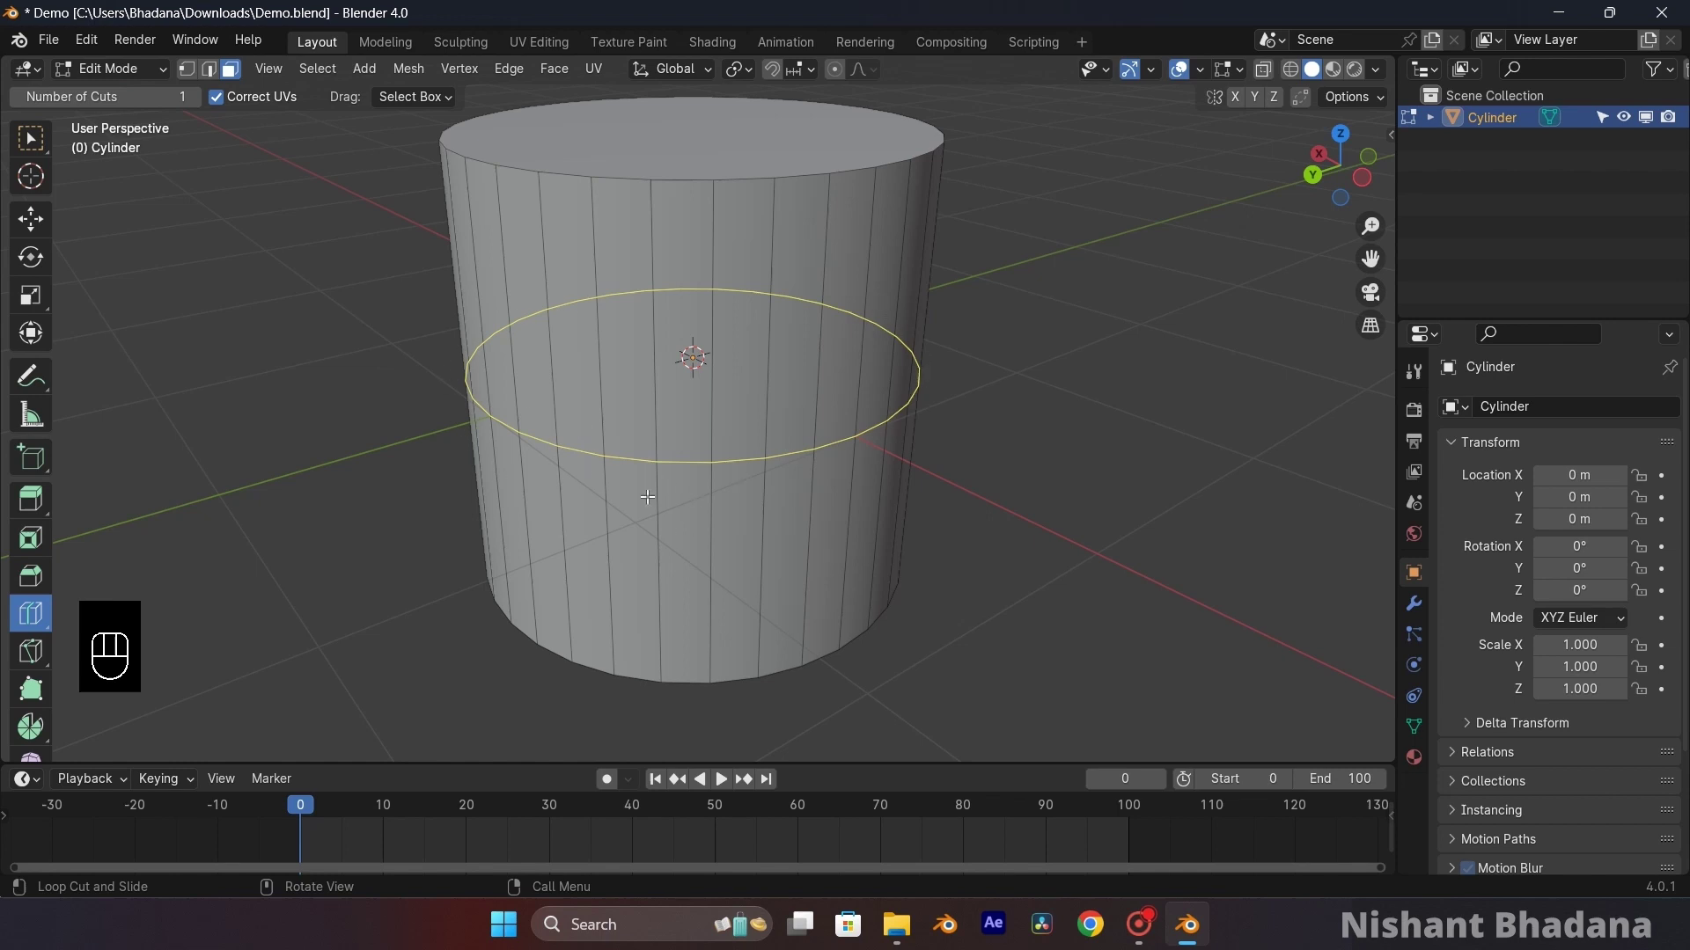
{"action": "left_click", "coordinate": [601, 499]}
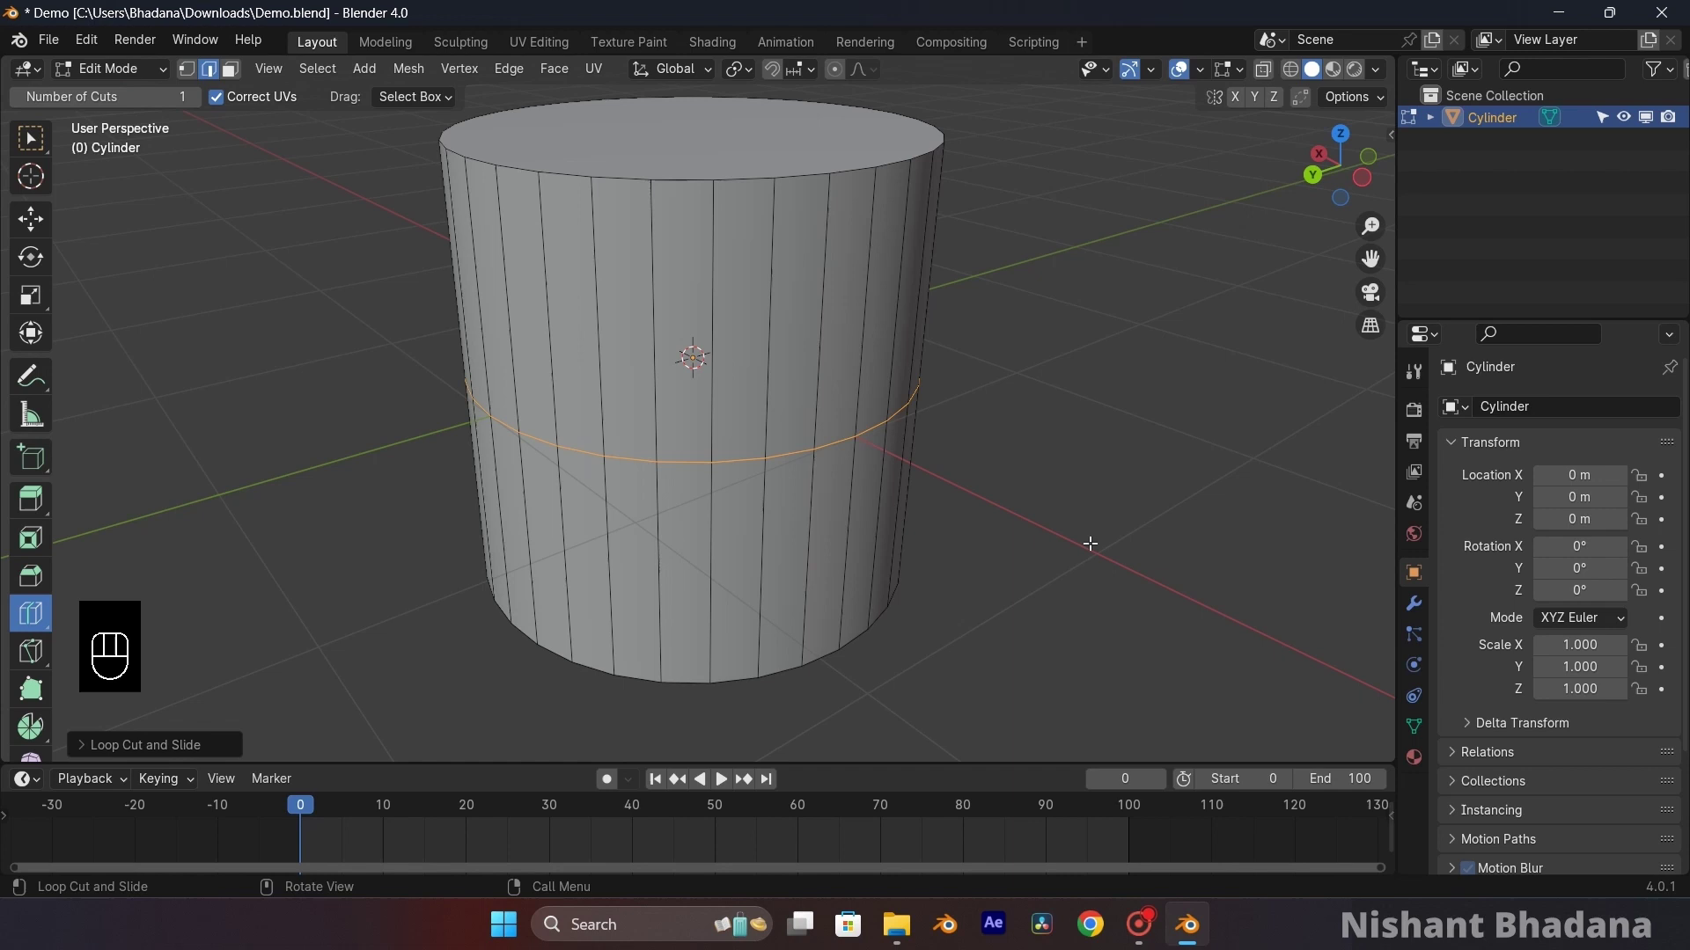
{"action": "key", "text": "g"}
{"action": "key", "text": "z"}
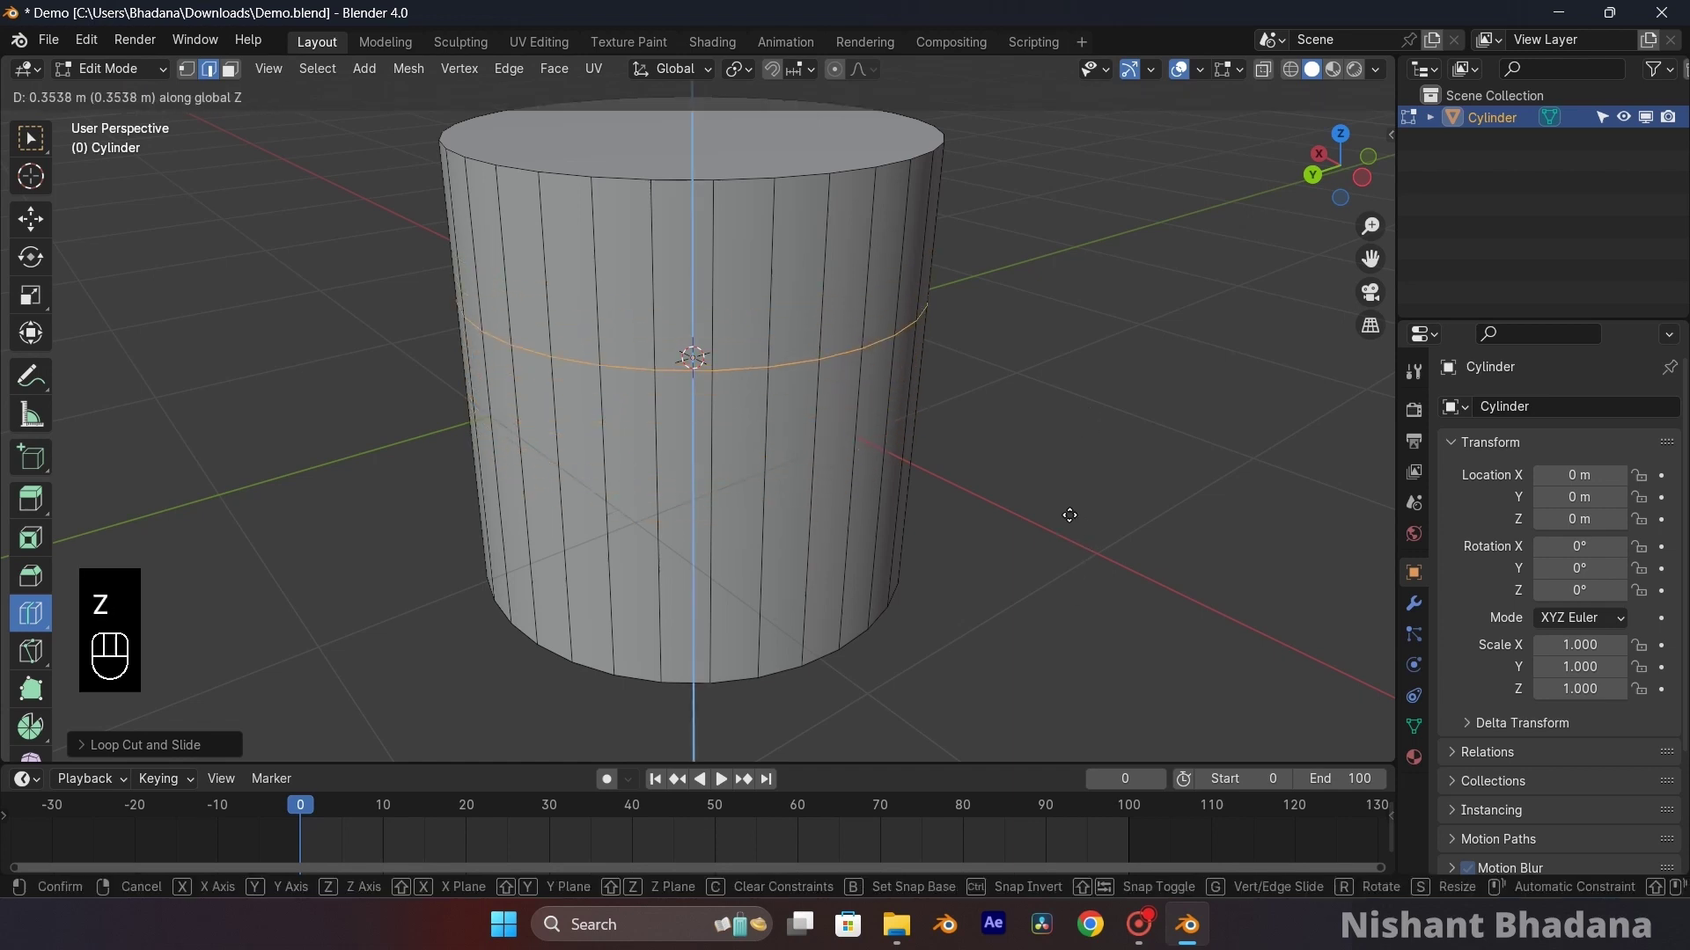
{"action": "left_click", "coordinate": [1066, 518]}
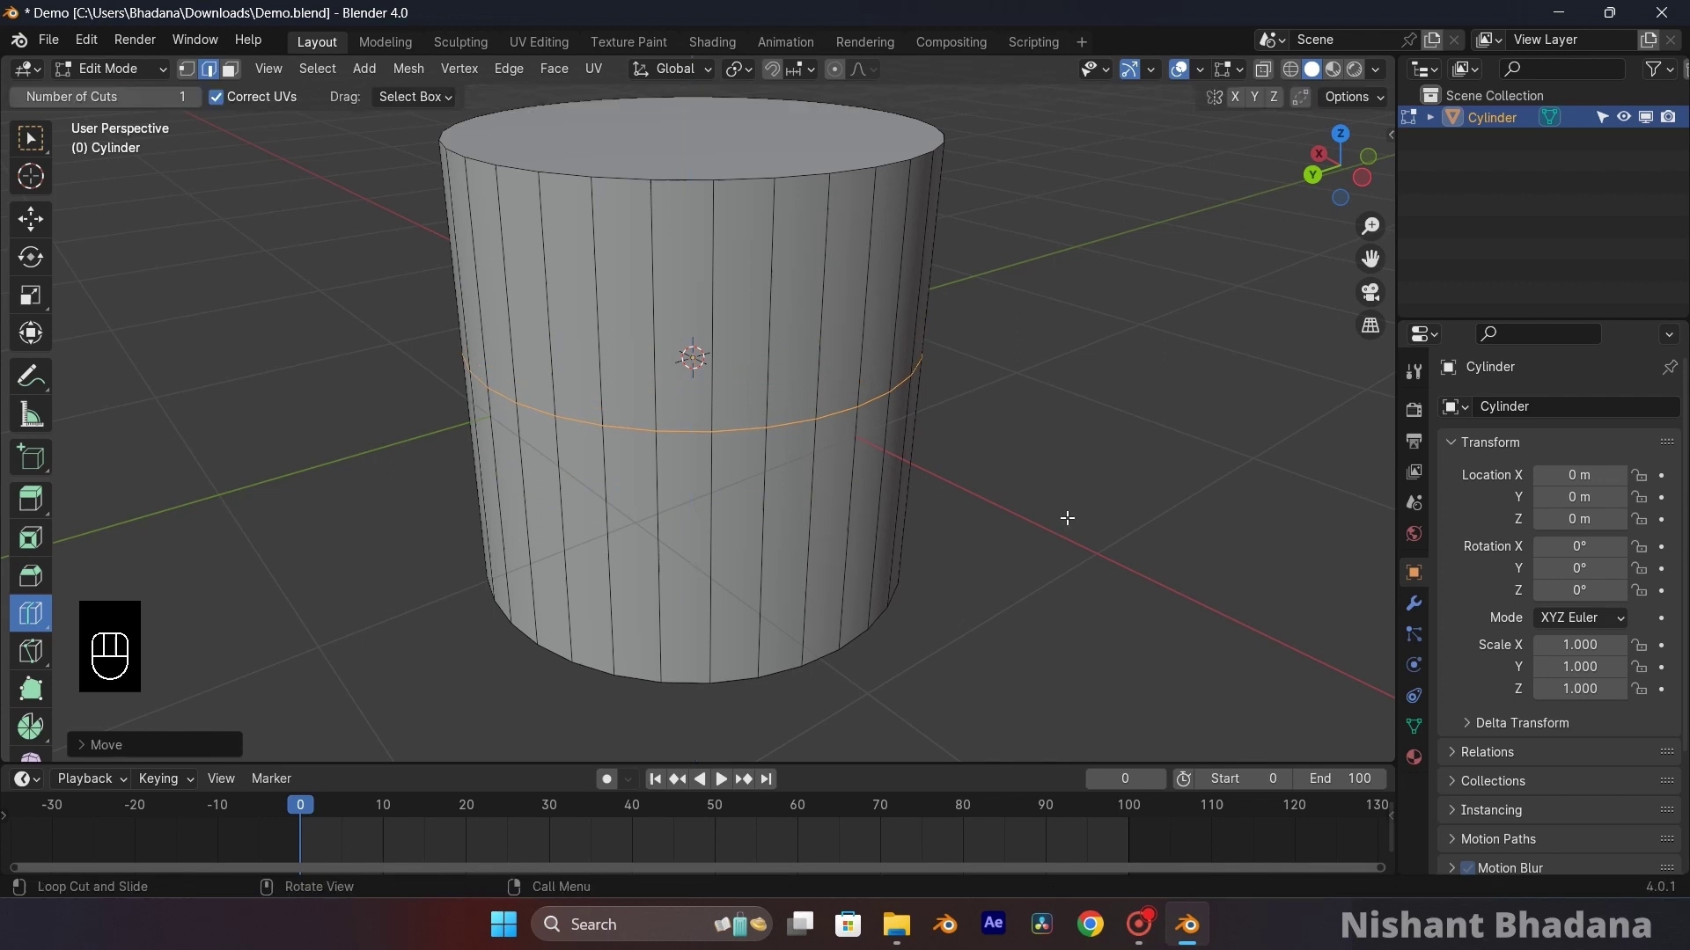
- Undo the edge loop's vertical move and the loop cut on the cylinder
{"action": "key", "text": "ctrl+z"}
{"action": "key", "text": "ctrl+z"}
{"action": "key", "text": "ctrl+z"}
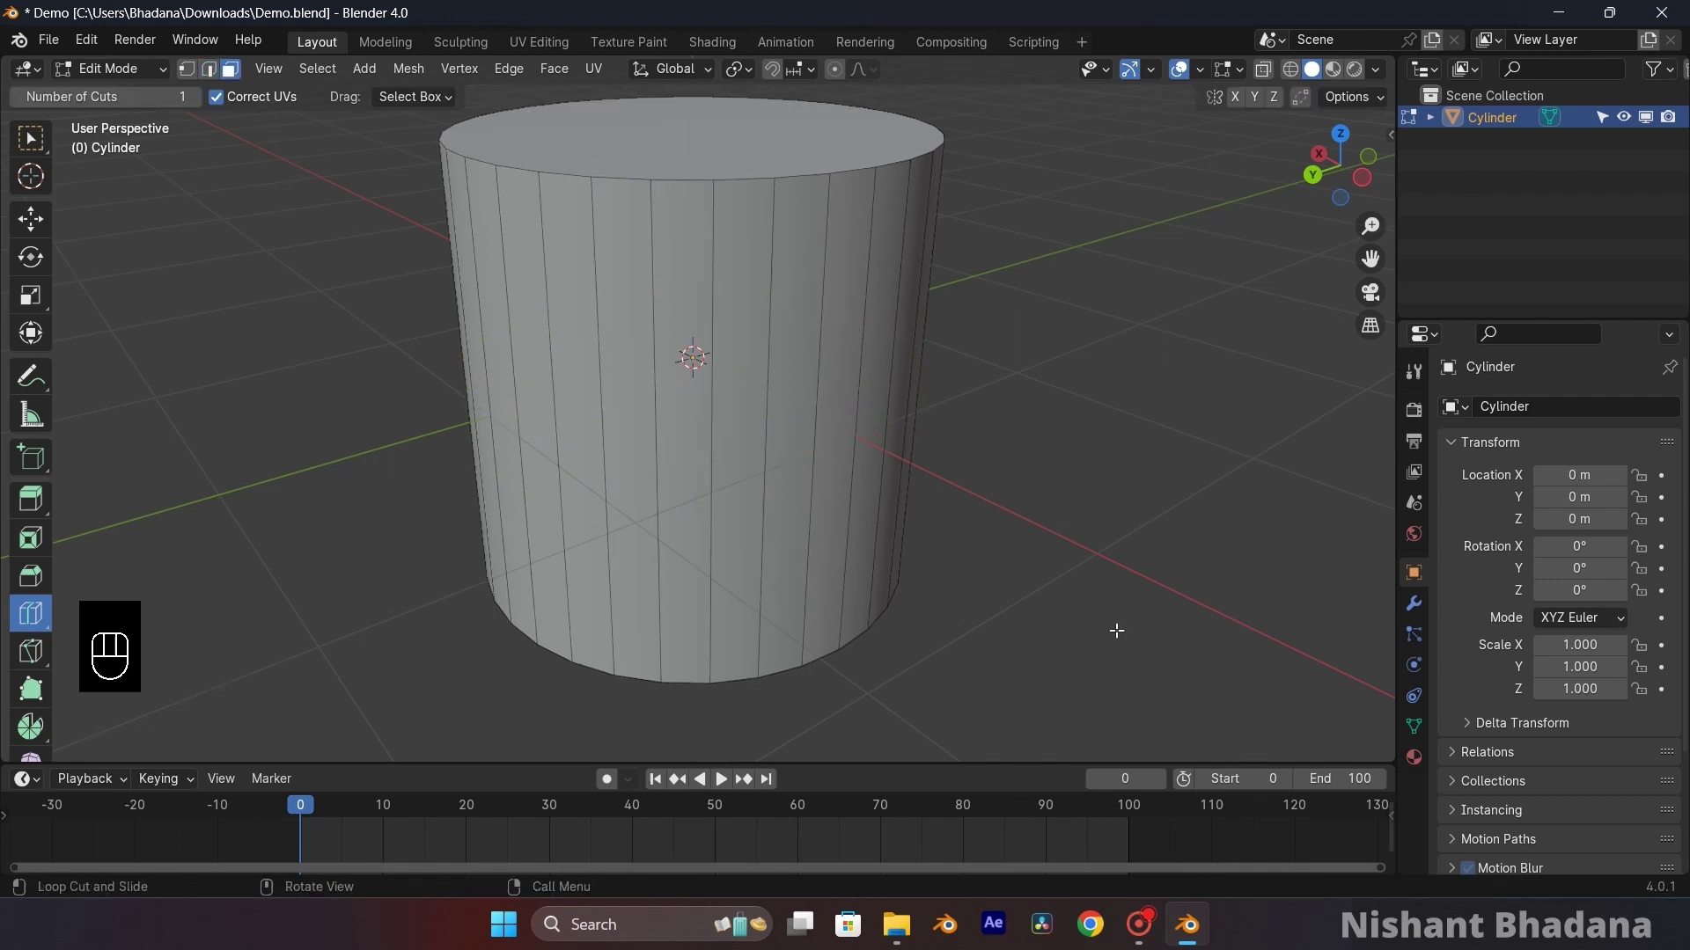
- Add a loop cut around the cylinder, slide it toward the upper end, and clear the selection with the Select Box tool
{"action": "middle_click_drag", "start_coordinate": [1086, 615], "coordinate": [1003, 532]}
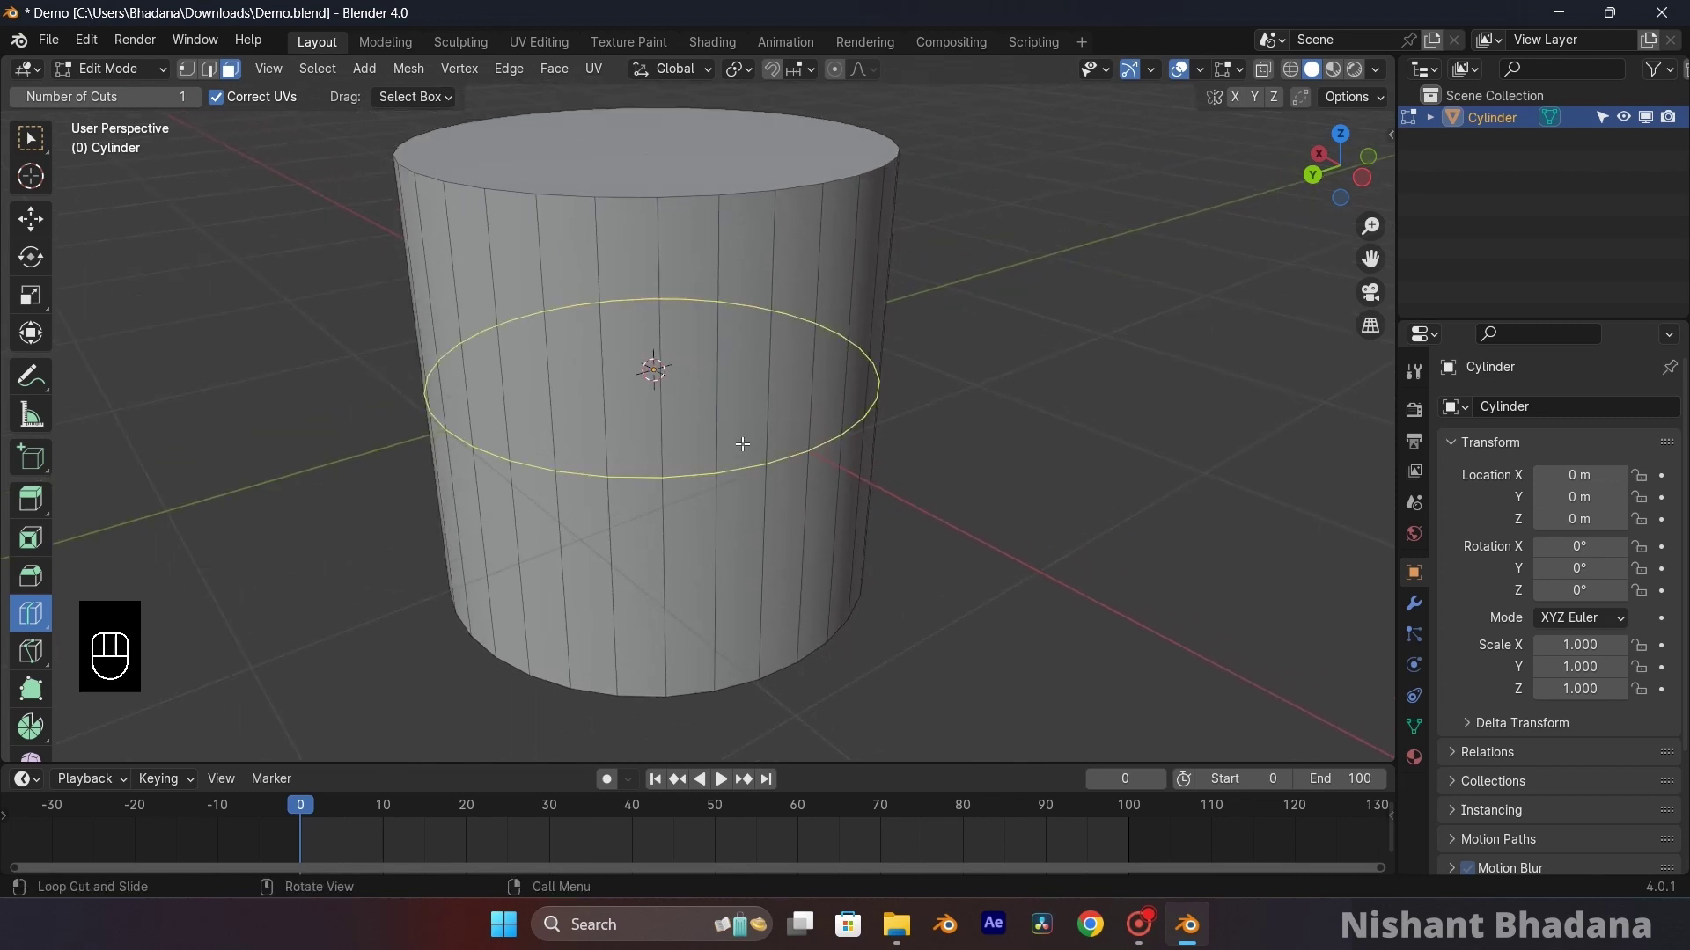
{"action": "left_click_drag", "start_coordinate": [742, 445], "coordinate": [837, 309]}
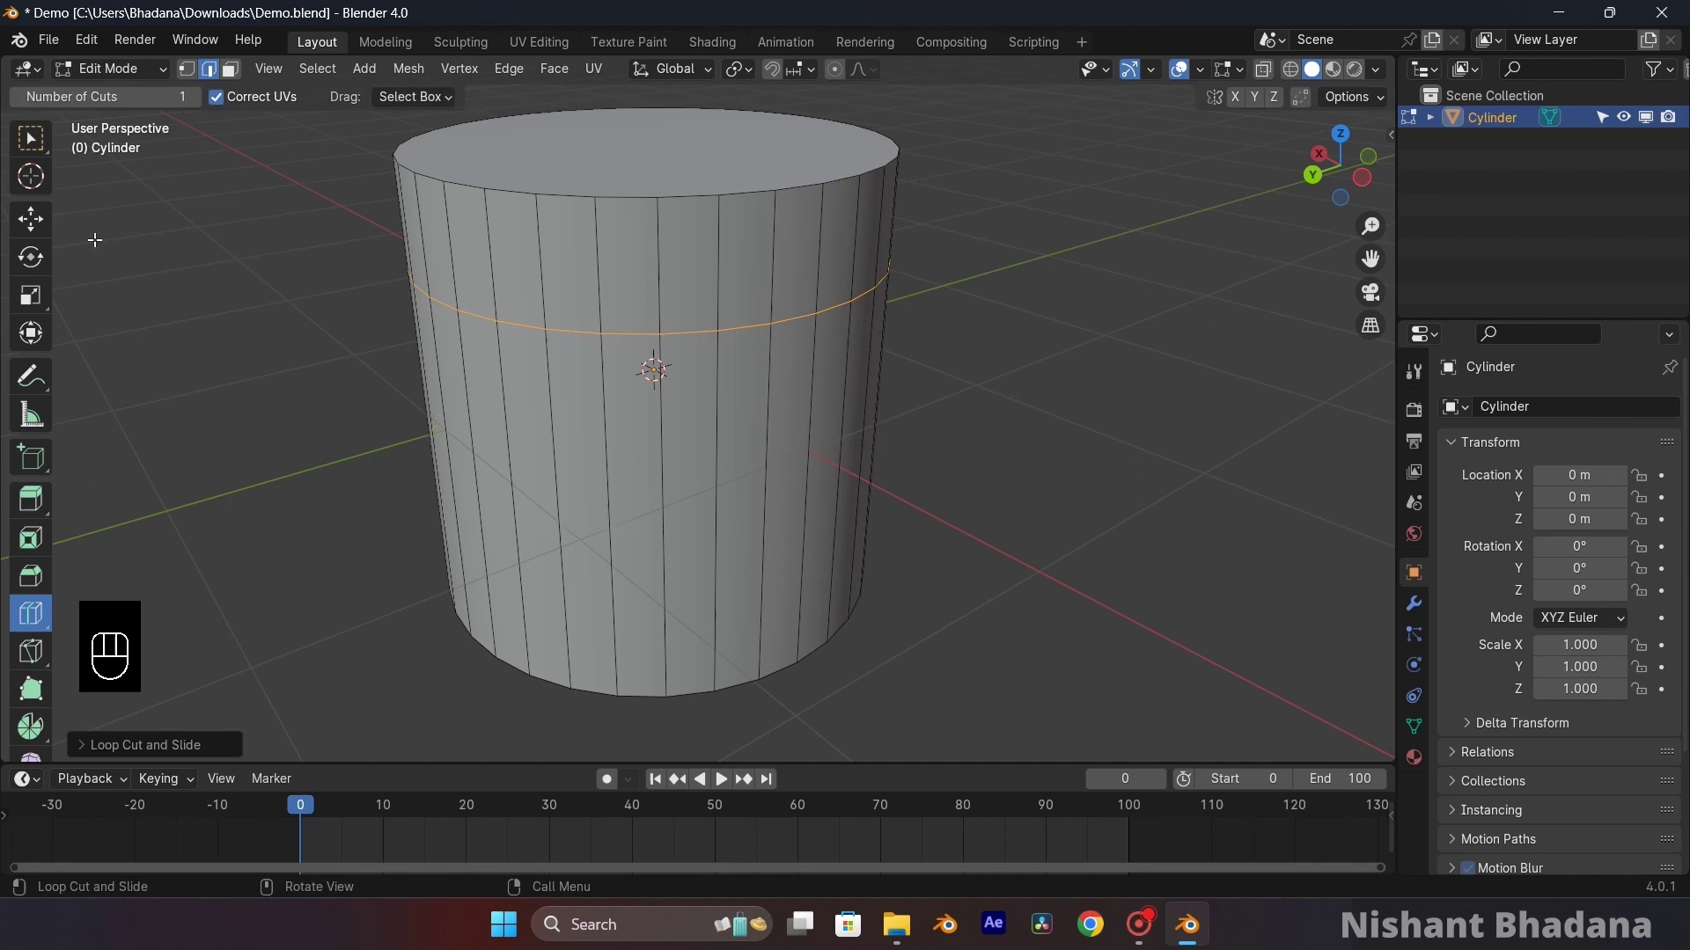
{"action": "left_click", "coordinate": [31, 139]}
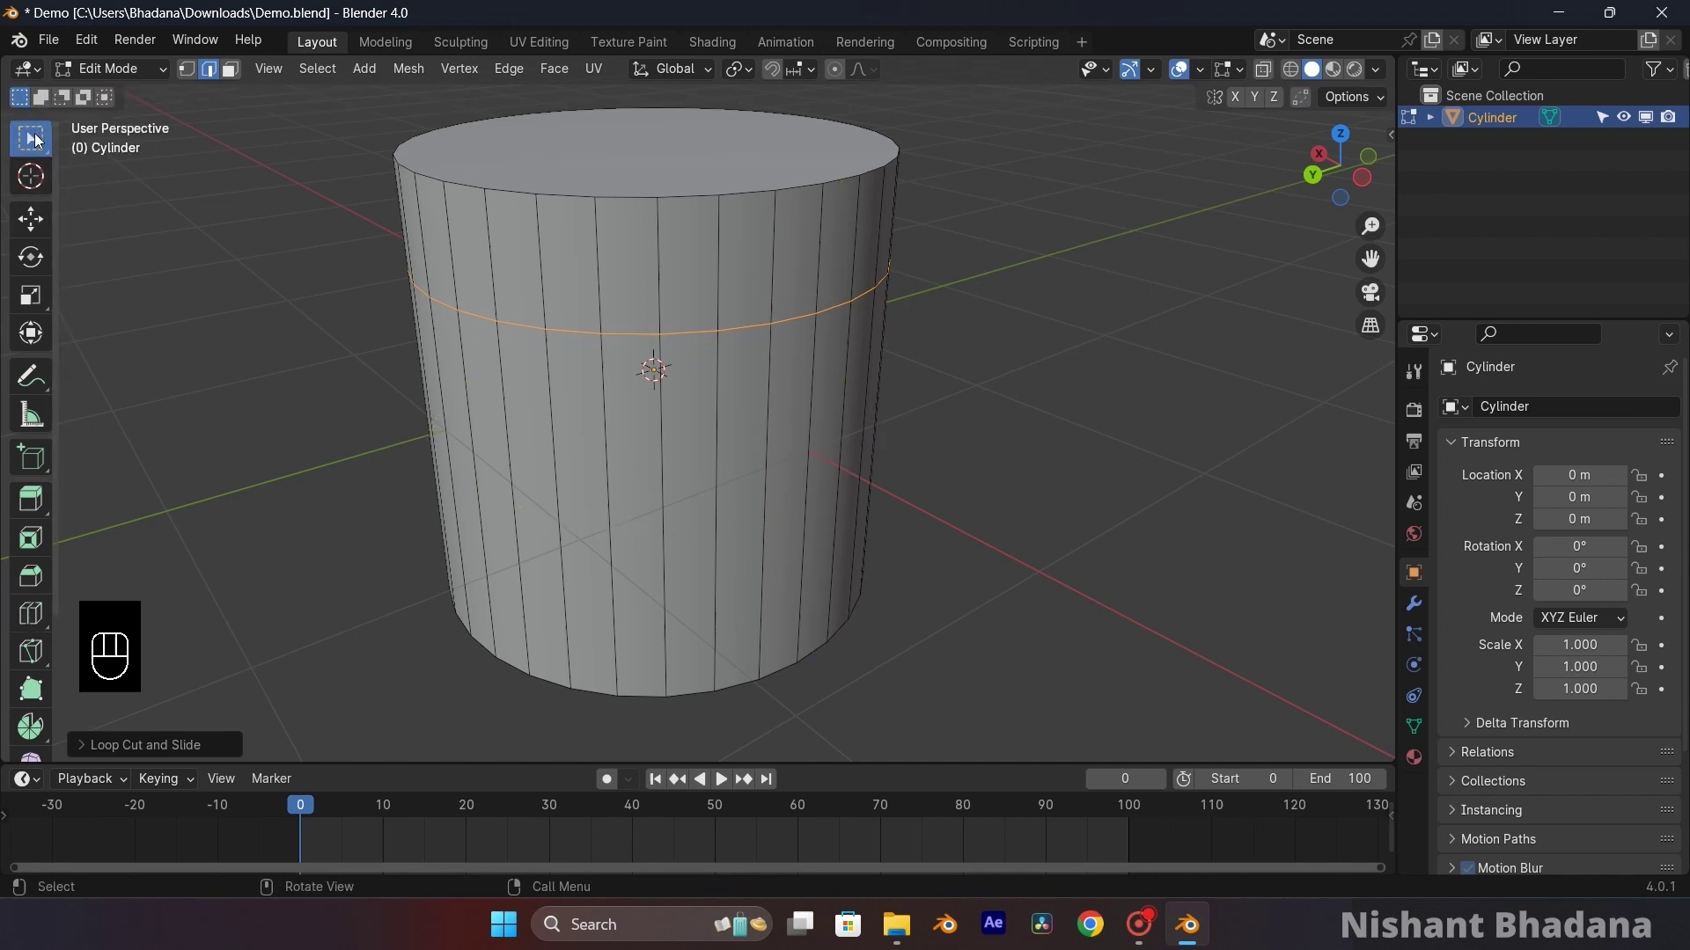
{"action": "left_click", "coordinate": [349, 483]}
- Switch to face selection, select side faces above and below the loop cut one at a time, and clear the selection
{"action": "left_click", "coordinate": [230, 70]}
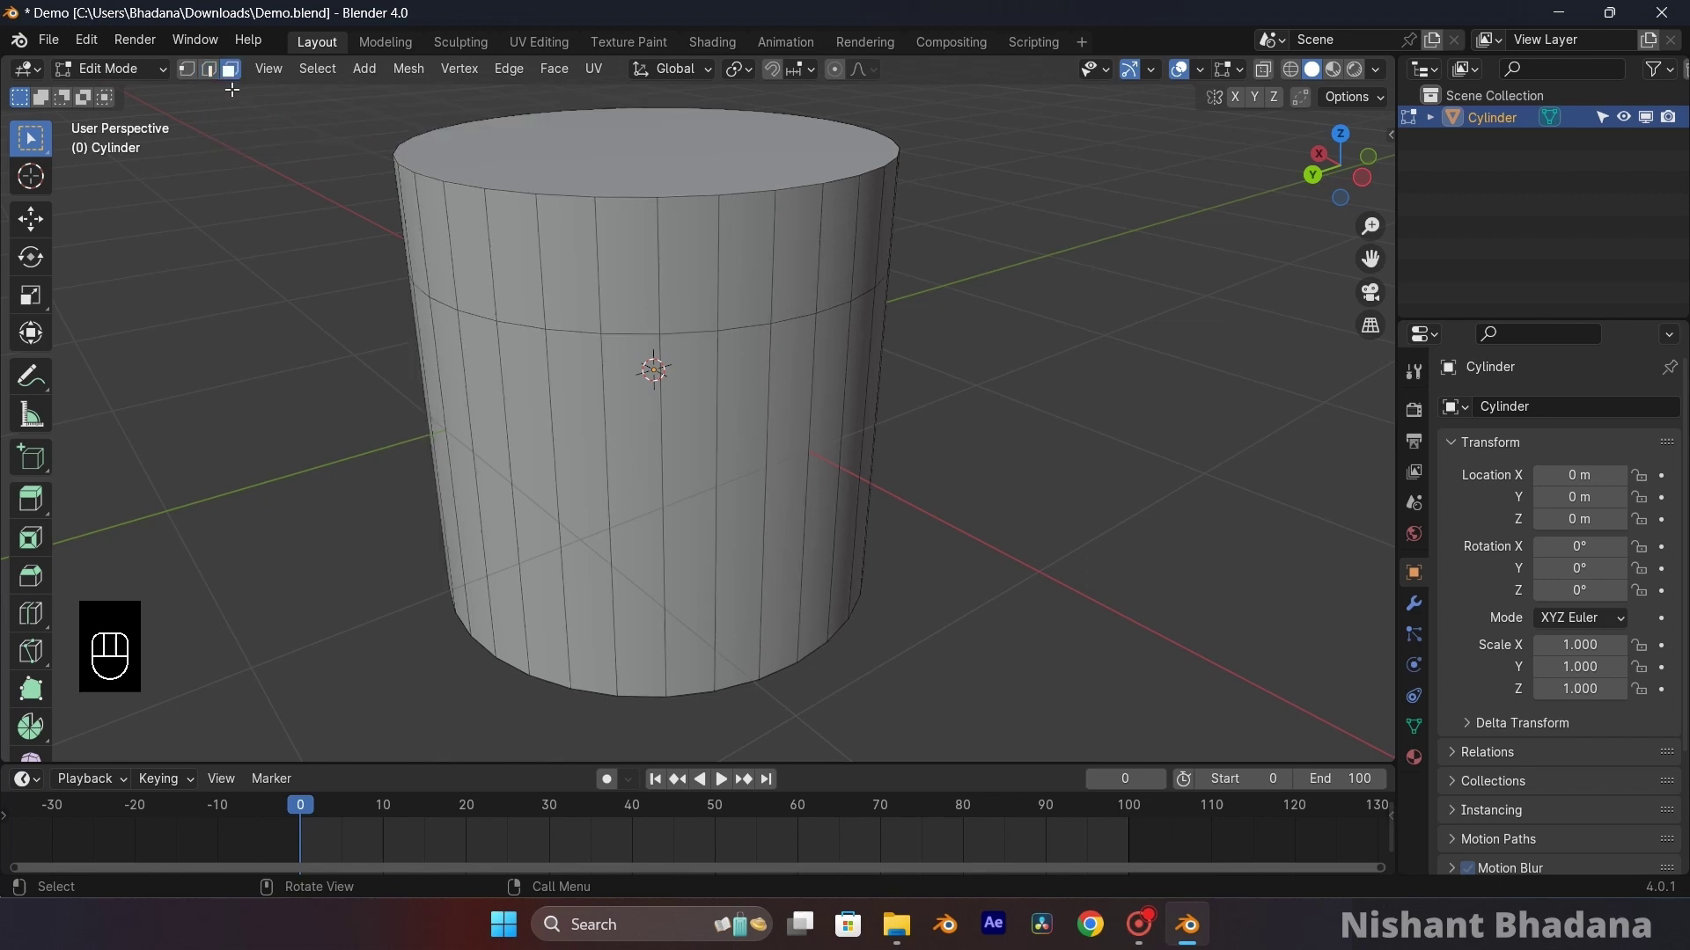
{"action": "left_click", "coordinate": [533, 462]}
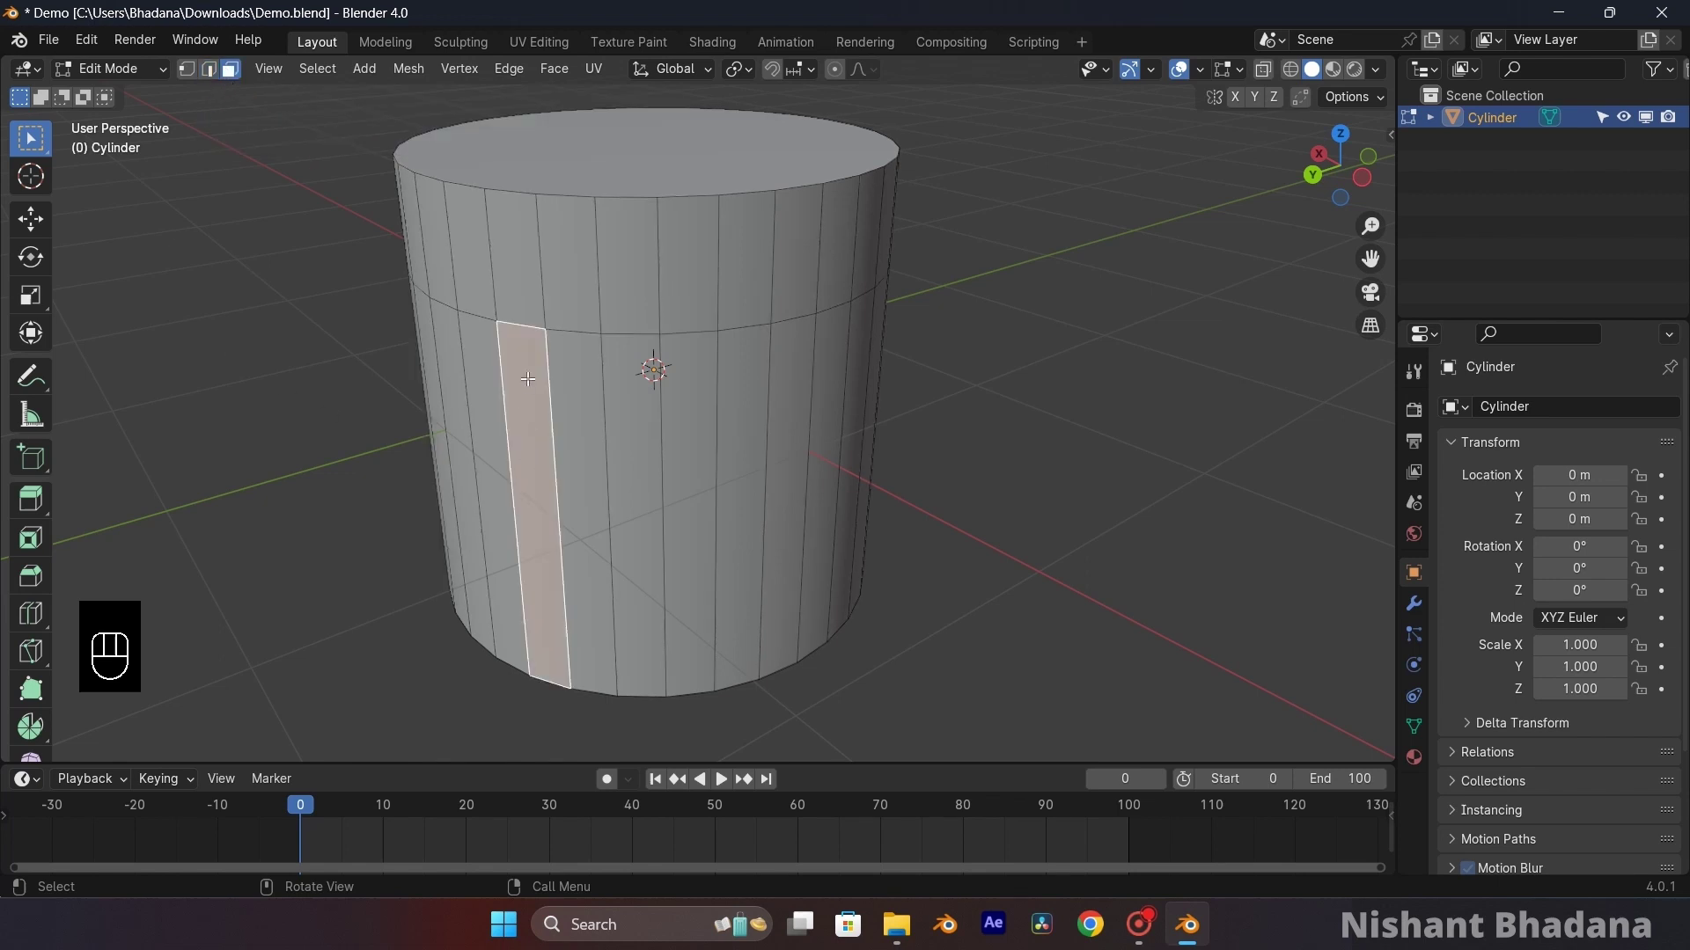
{"action": "left_click", "coordinate": [523, 233]}
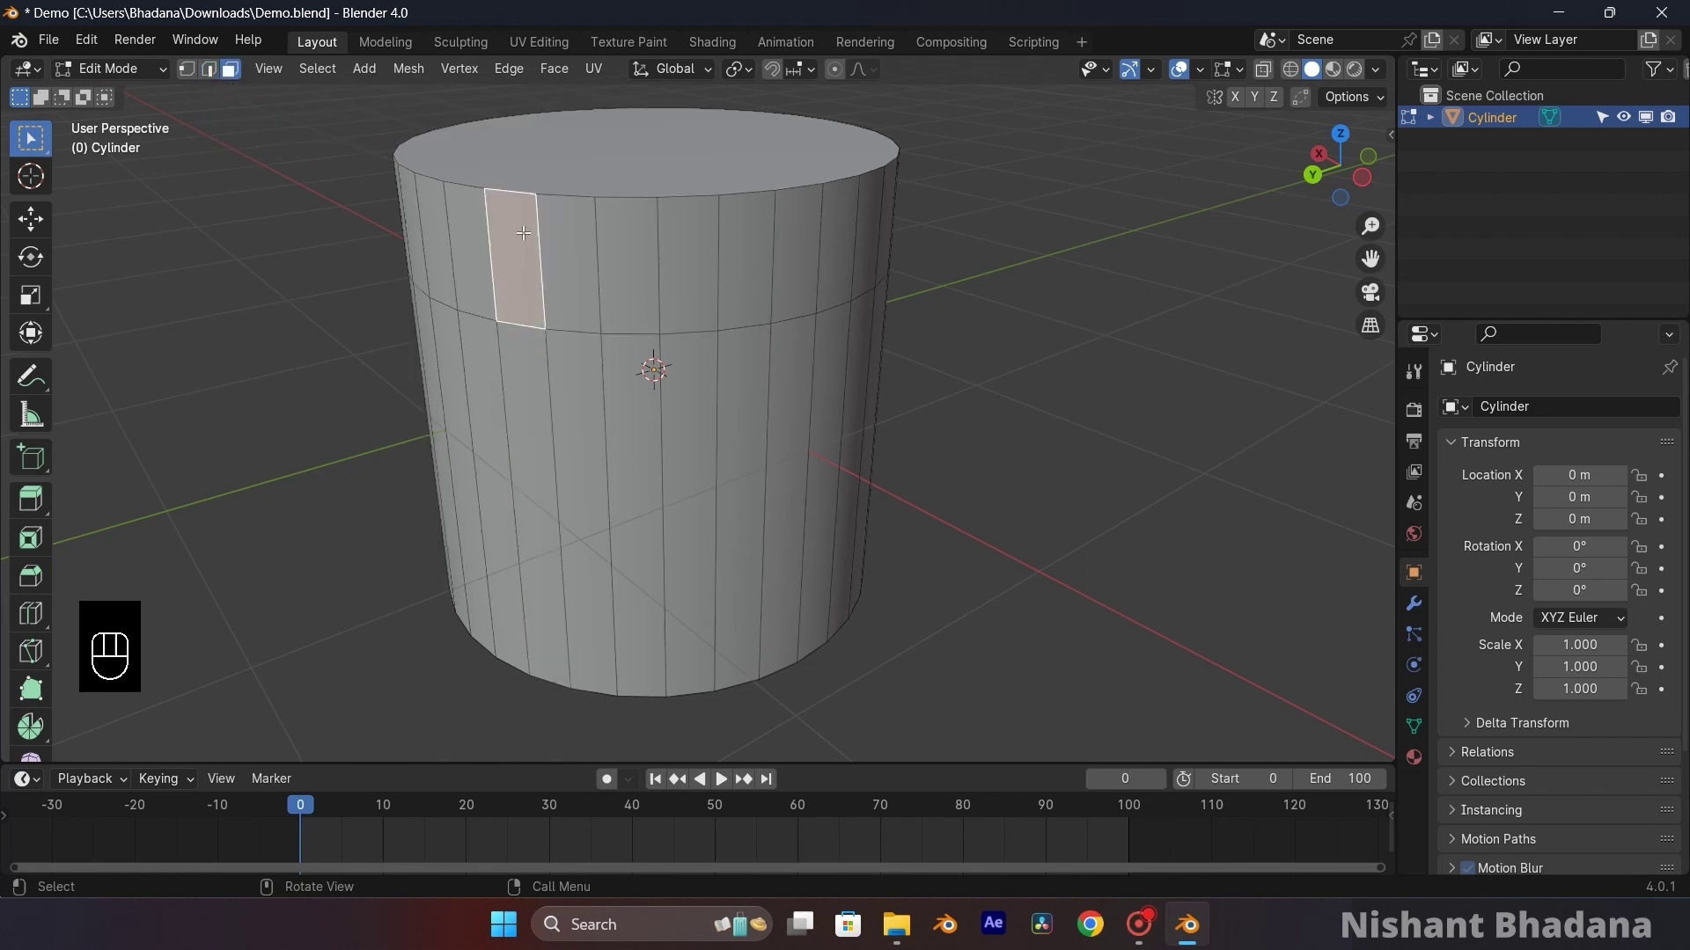
{"action": "left_click", "coordinate": [631, 264]}
{"action": "left_click", "coordinate": [837, 262]}
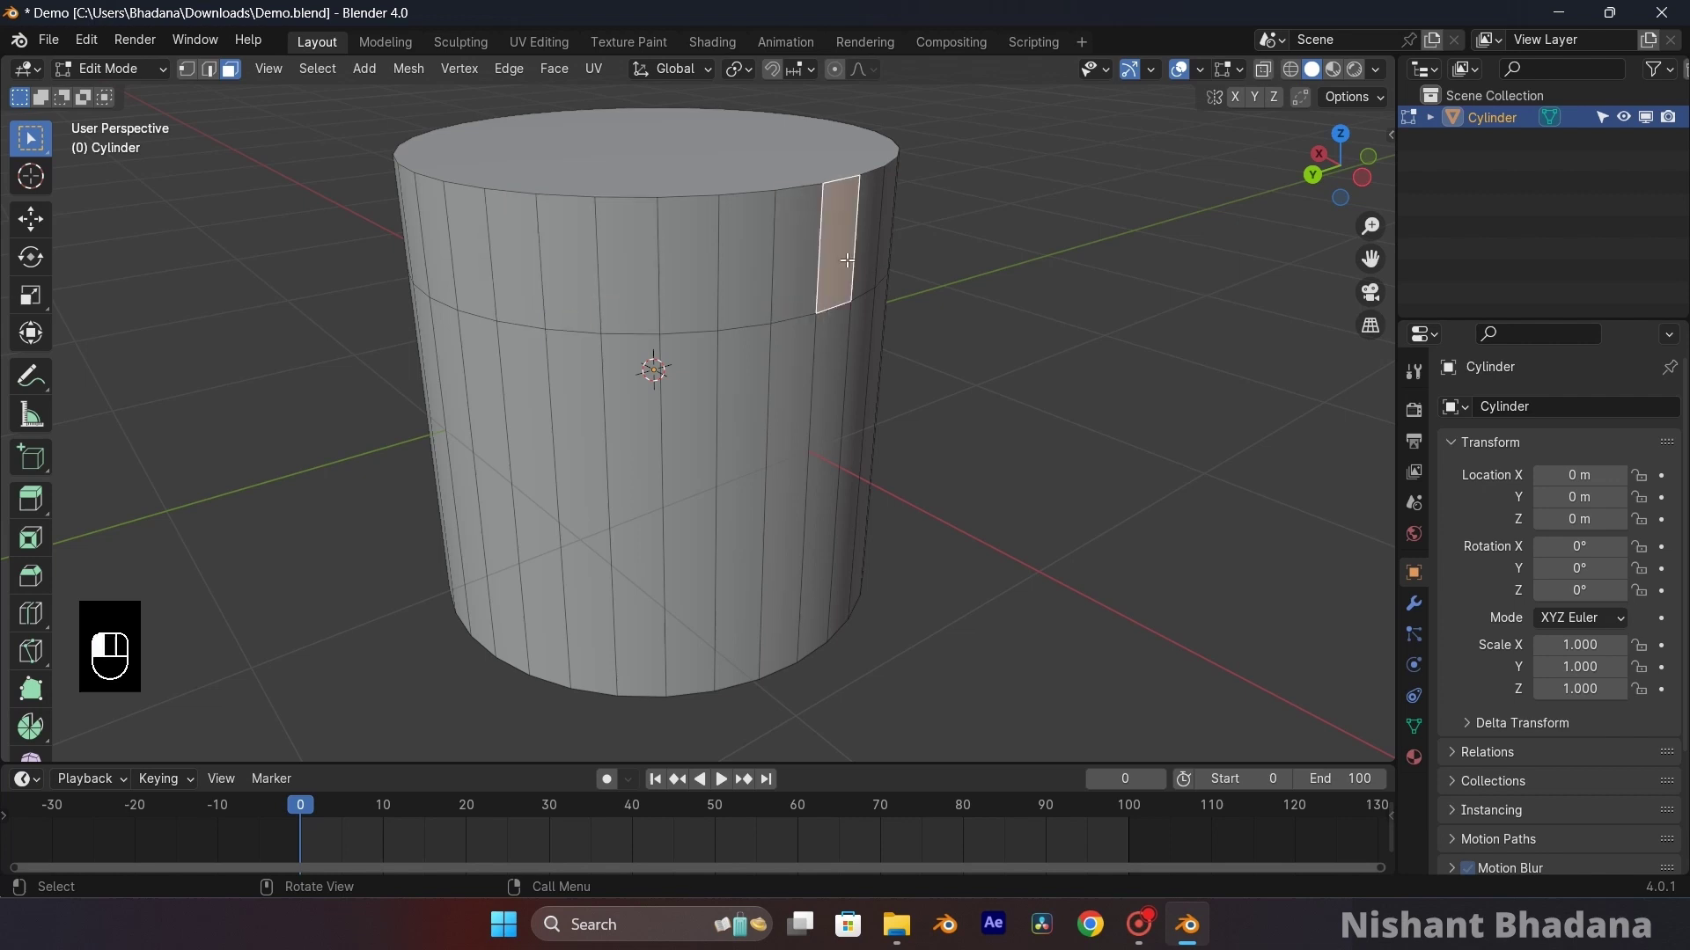
{"action": "left_click", "coordinate": [568, 264]}
{"action": "left_click", "coordinate": [553, 439]}
{"action": "left_click", "coordinate": [580, 437]}
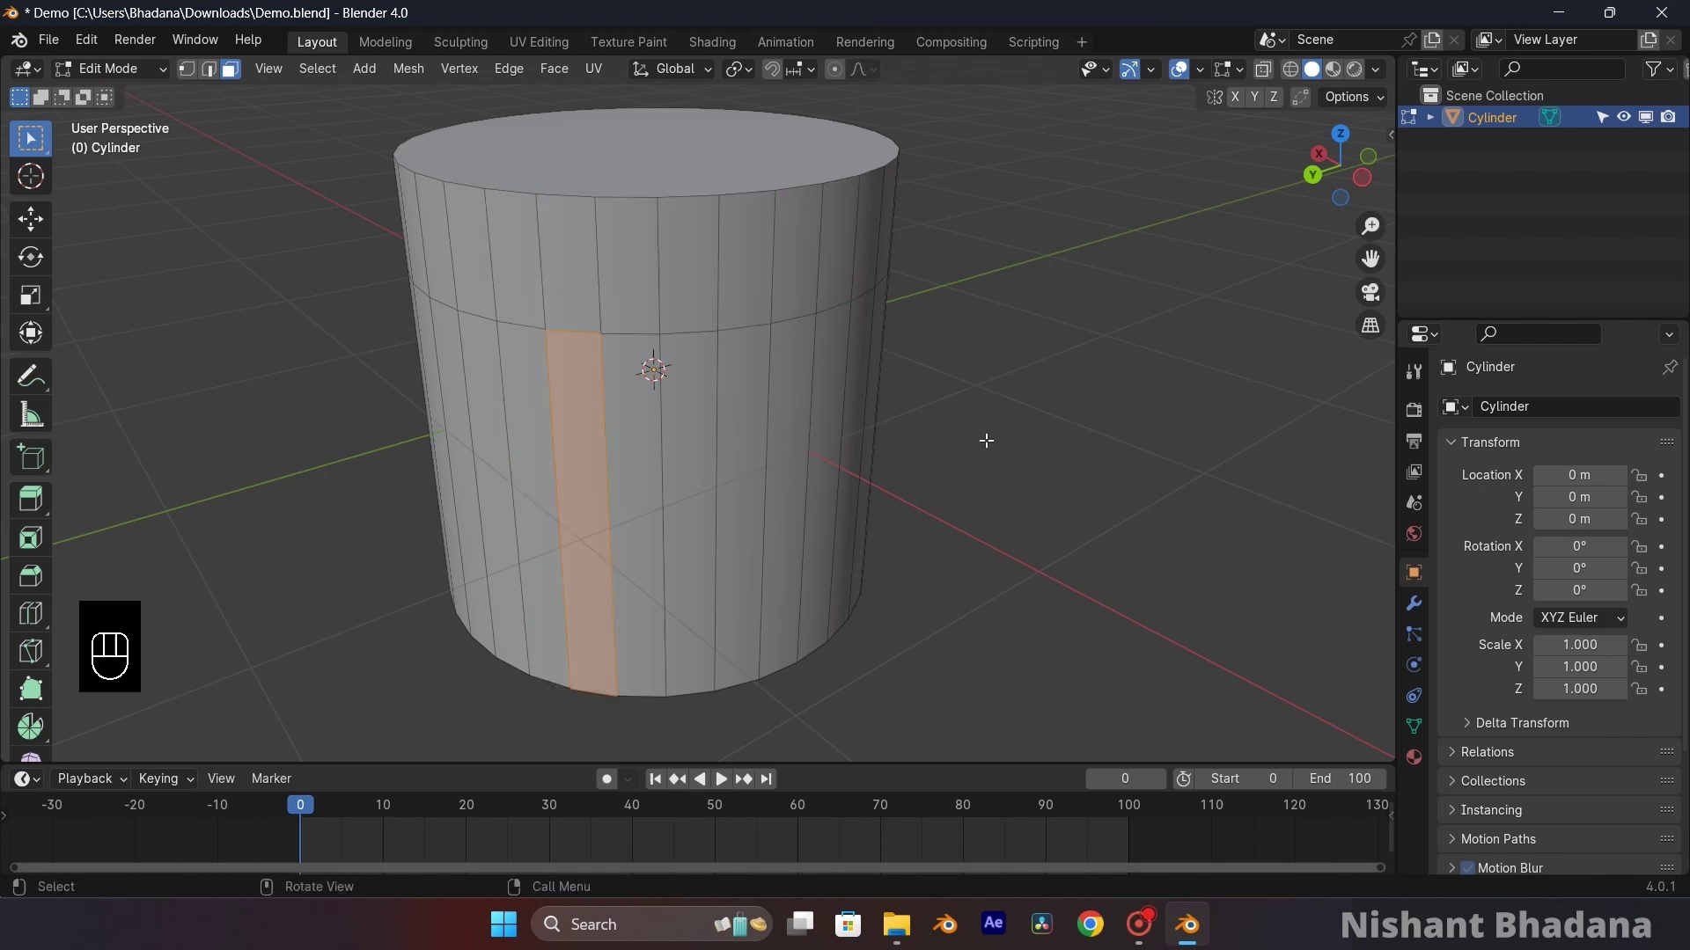
{"action": "left_click", "coordinate": [925, 398]}
- Add a loop cut below the existing edge loop on the cylinder and set its number of cuts to 4
{"action": "scroll", "coordinate": [829, 396], "scroll_direction": "down", "scroll_amount": 1}
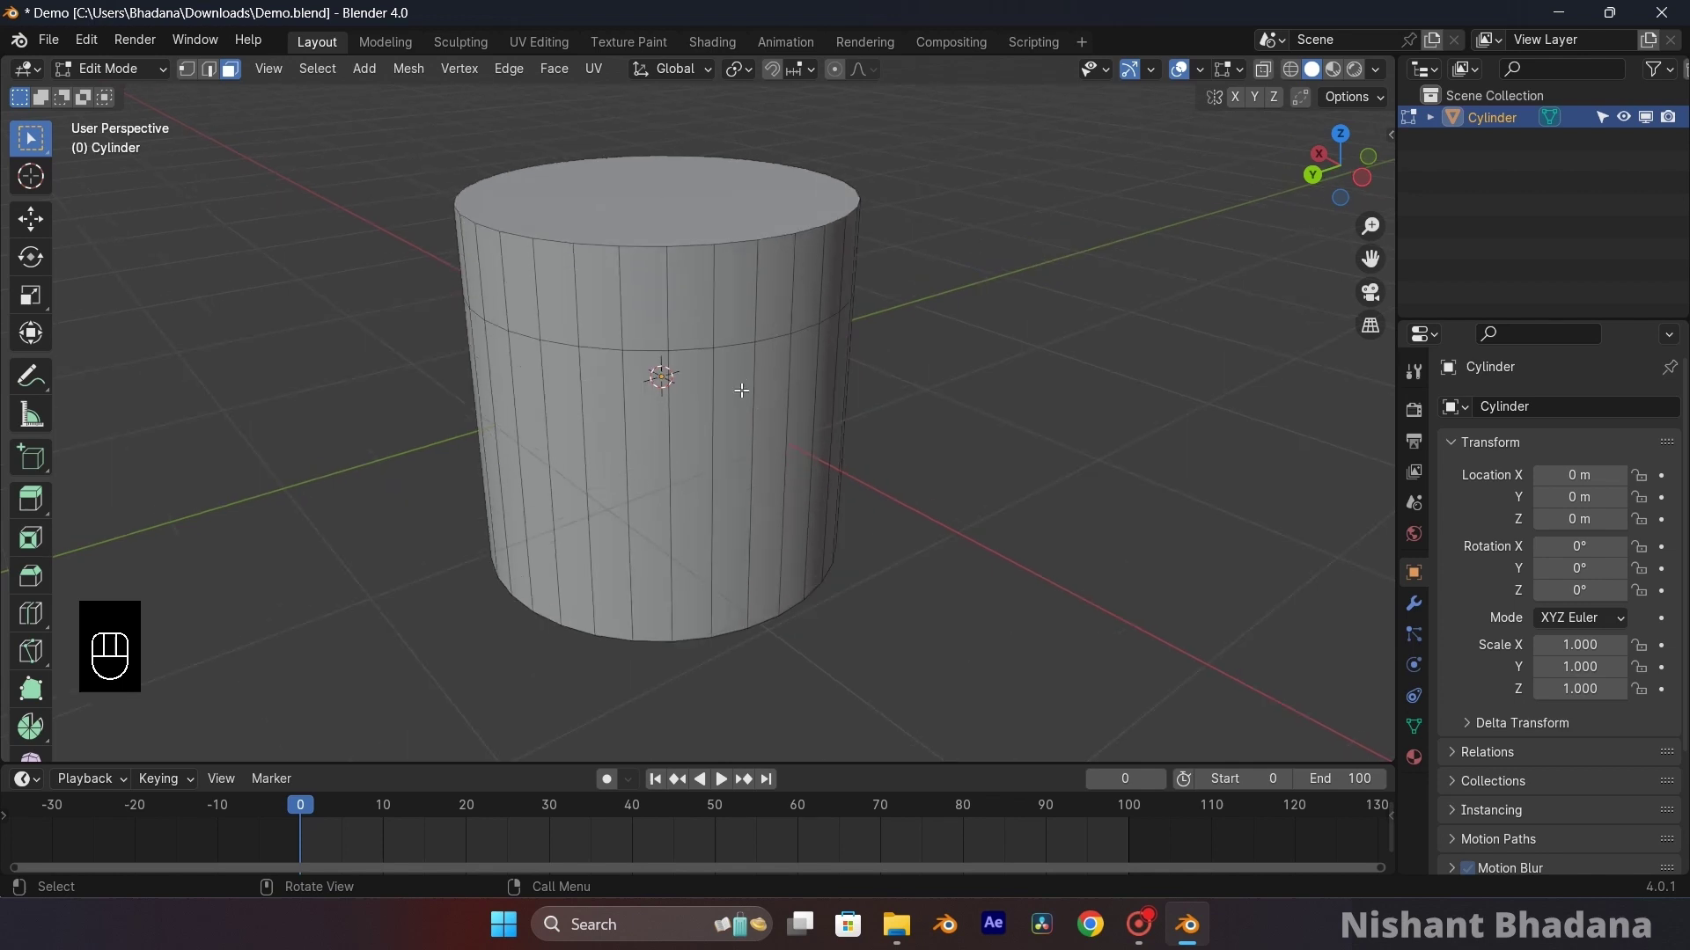
{"action": "scroll", "coordinate": [741, 390], "scroll_direction": "up", "scroll_amount": 1}
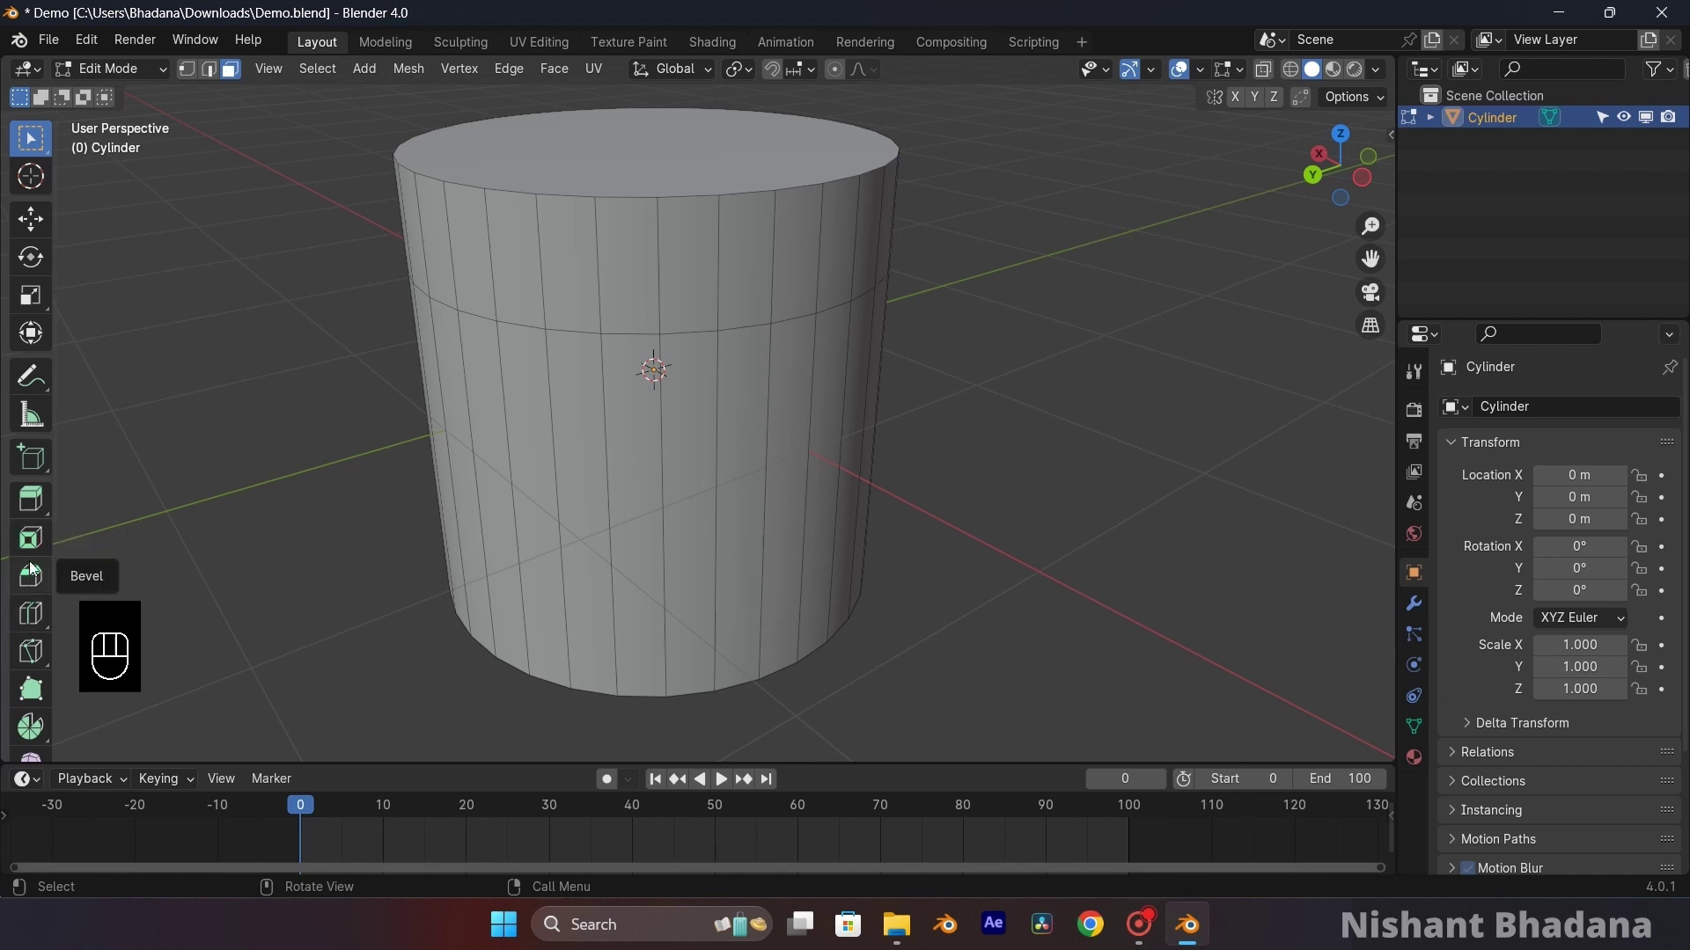
{"action": "left_click", "coordinate": [30, 614]}
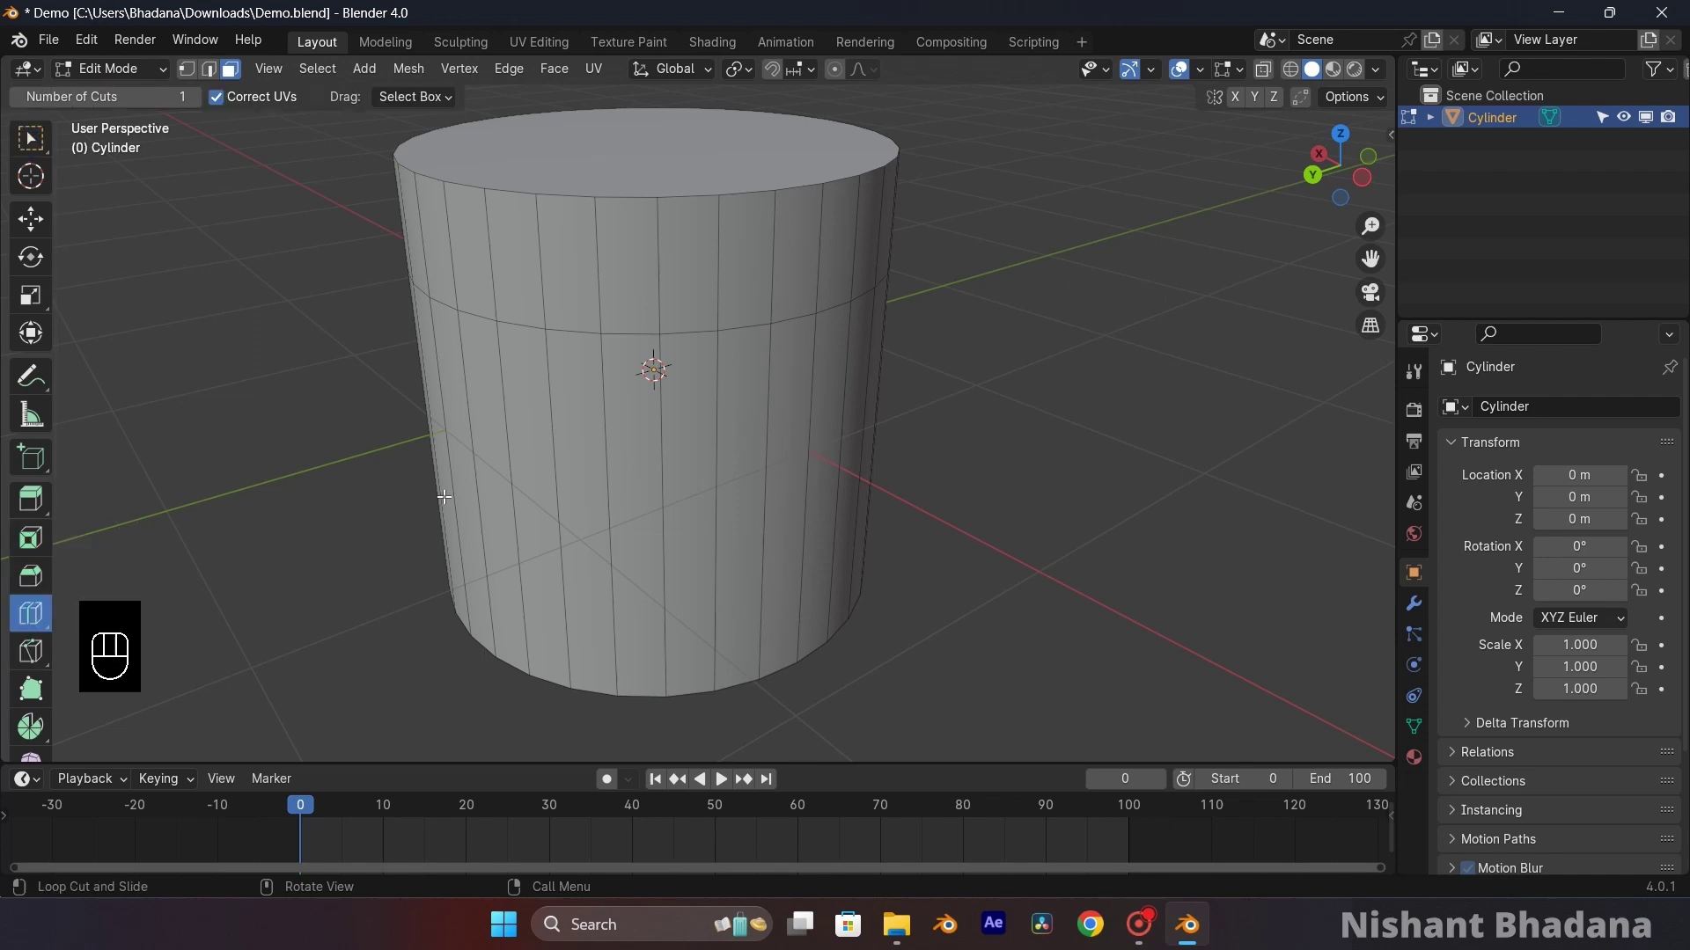
{"action": "left_click", "coordinate": [688, 460]}
{"action": "left_click", "coordinate": [81, 745]}
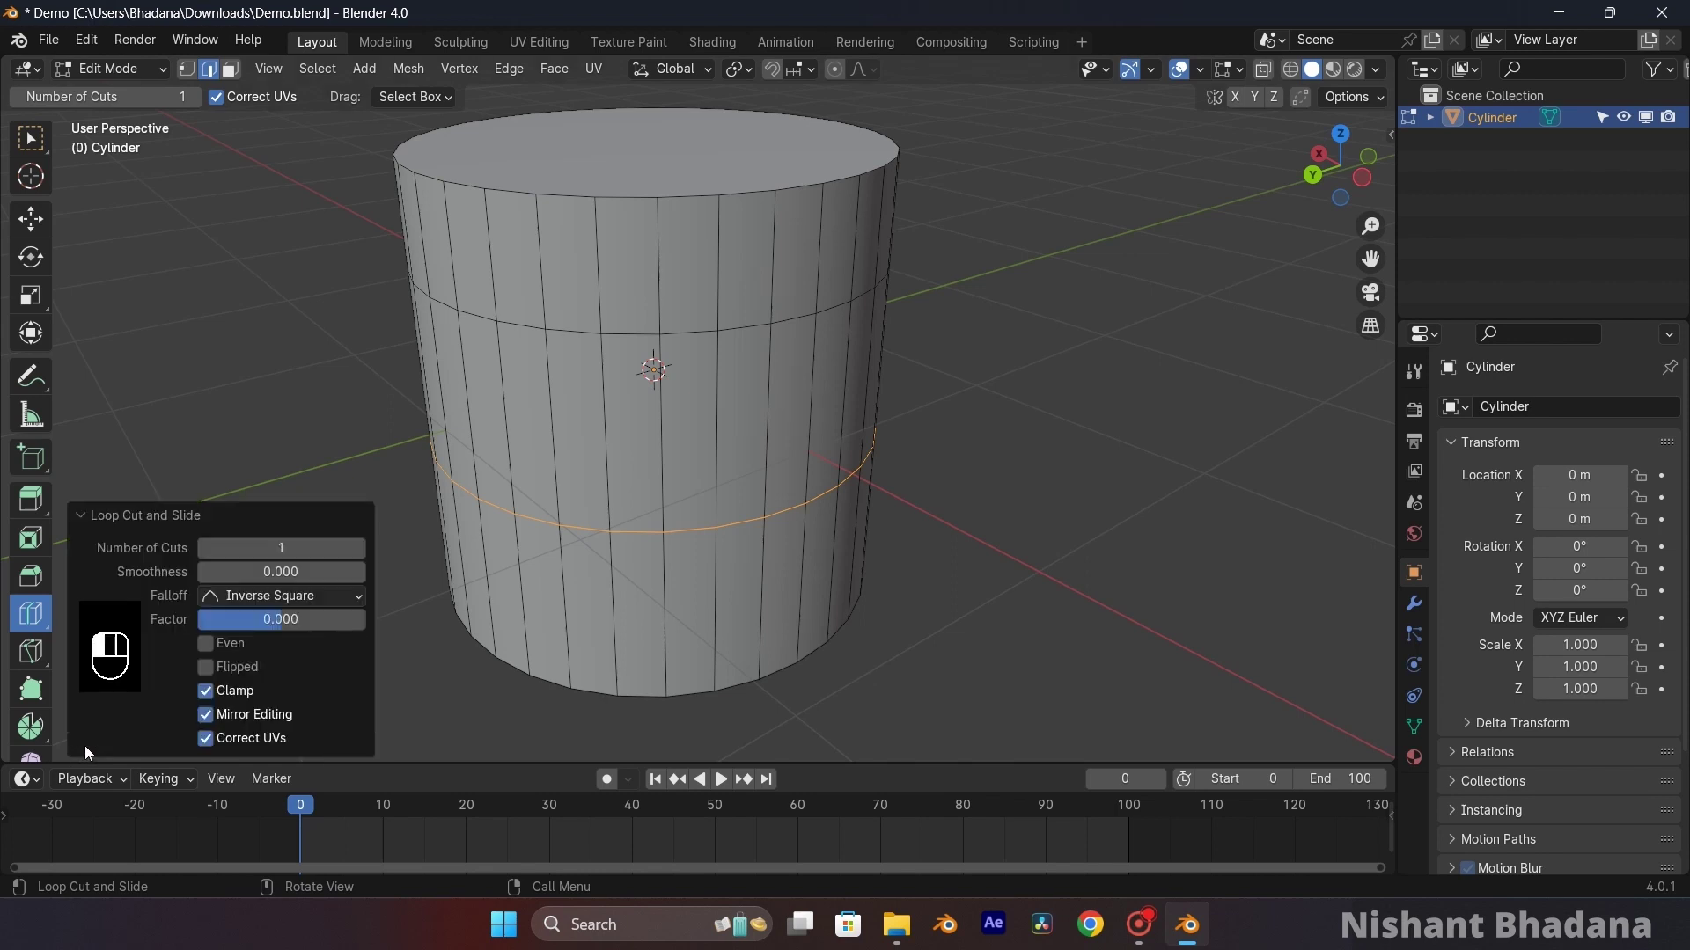
{"action": "left_click", "coordinate": [359, 550]}
{"action": "left_click", "coordinate": [359, 550]}
{"action": "left_click", "coordinate": [359, 550]}
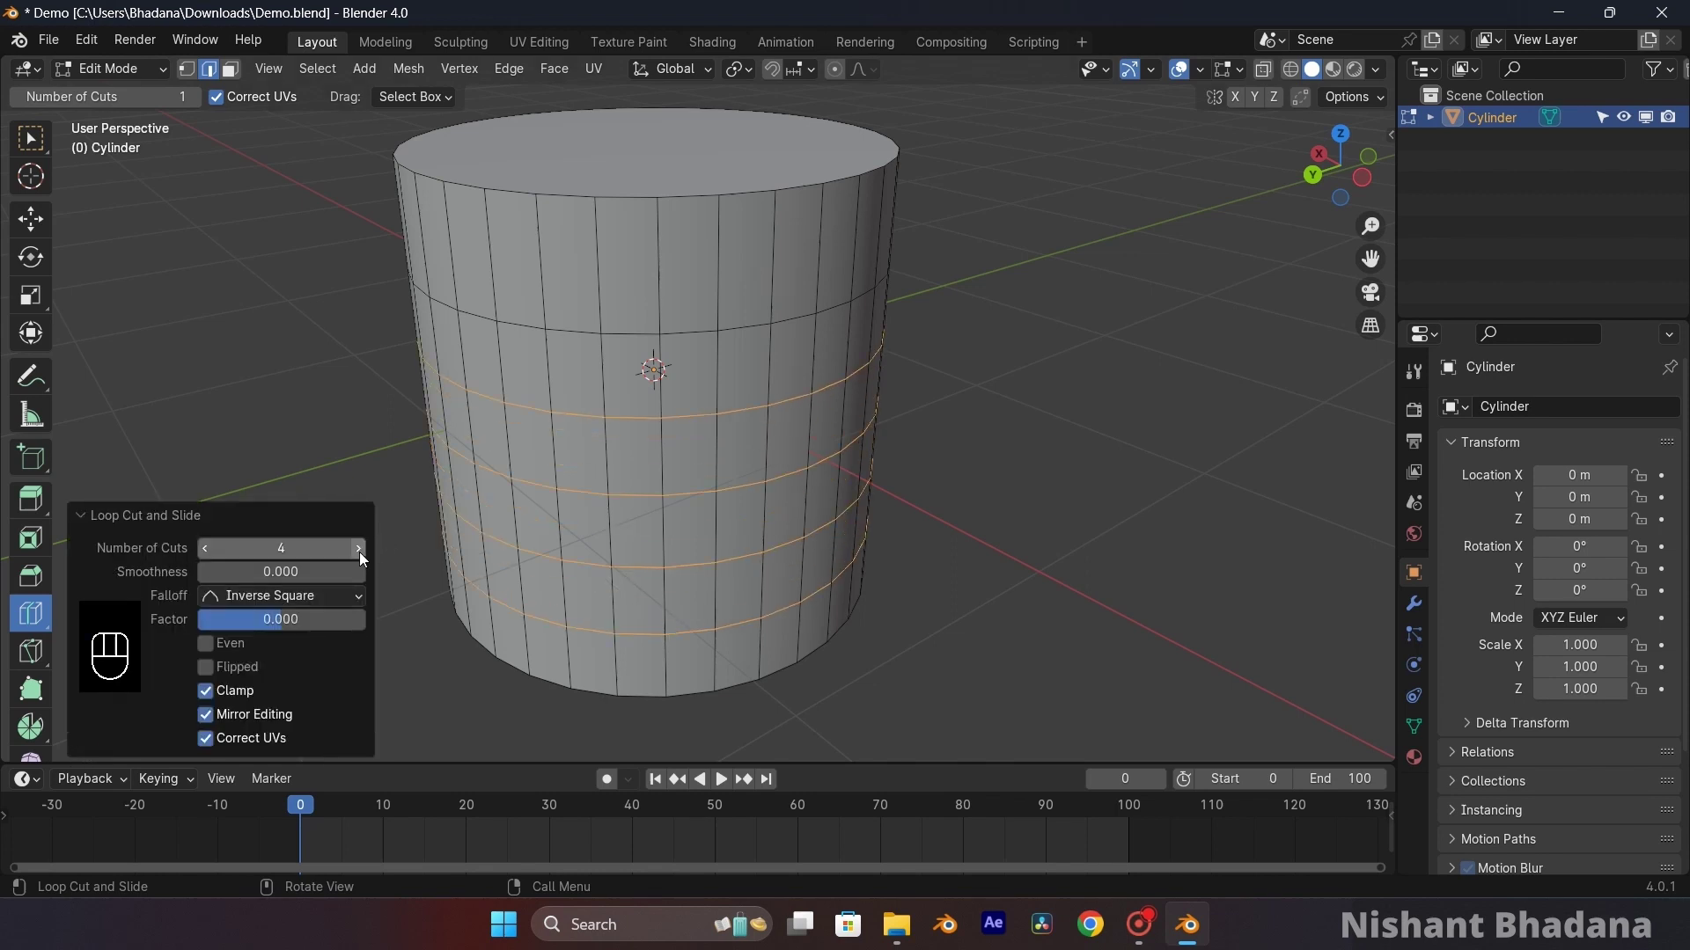
{"action": "left_click", "coordinate": [359, 550]}
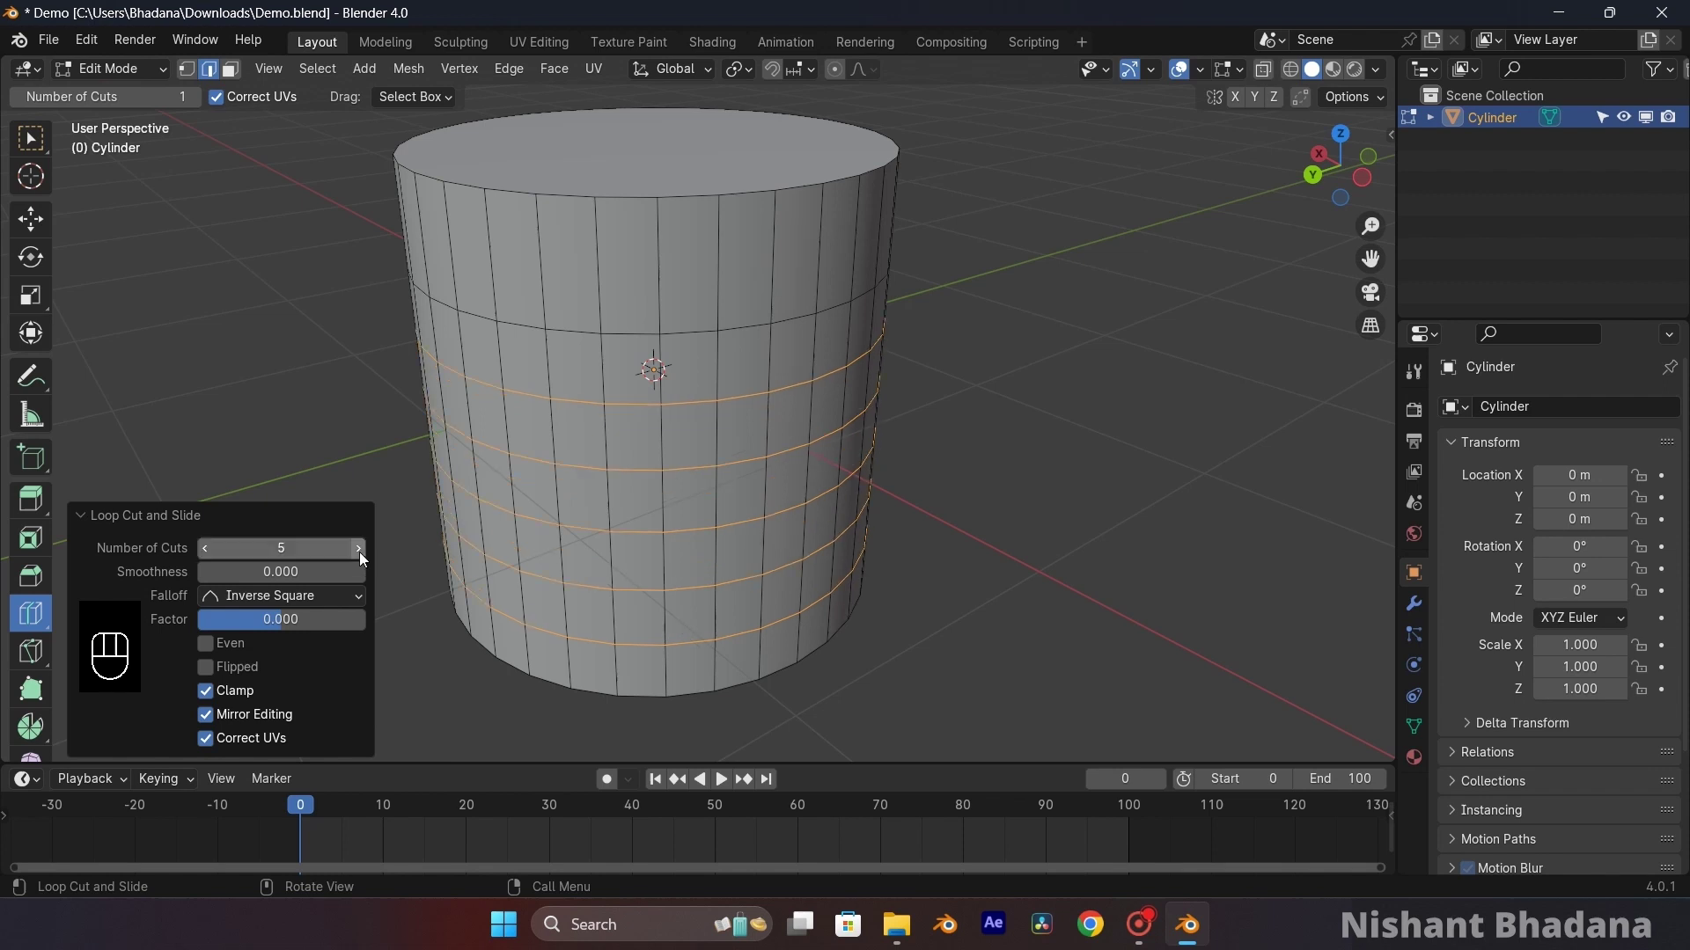
{"action": "left_click", "coordinate": [203, 549]}
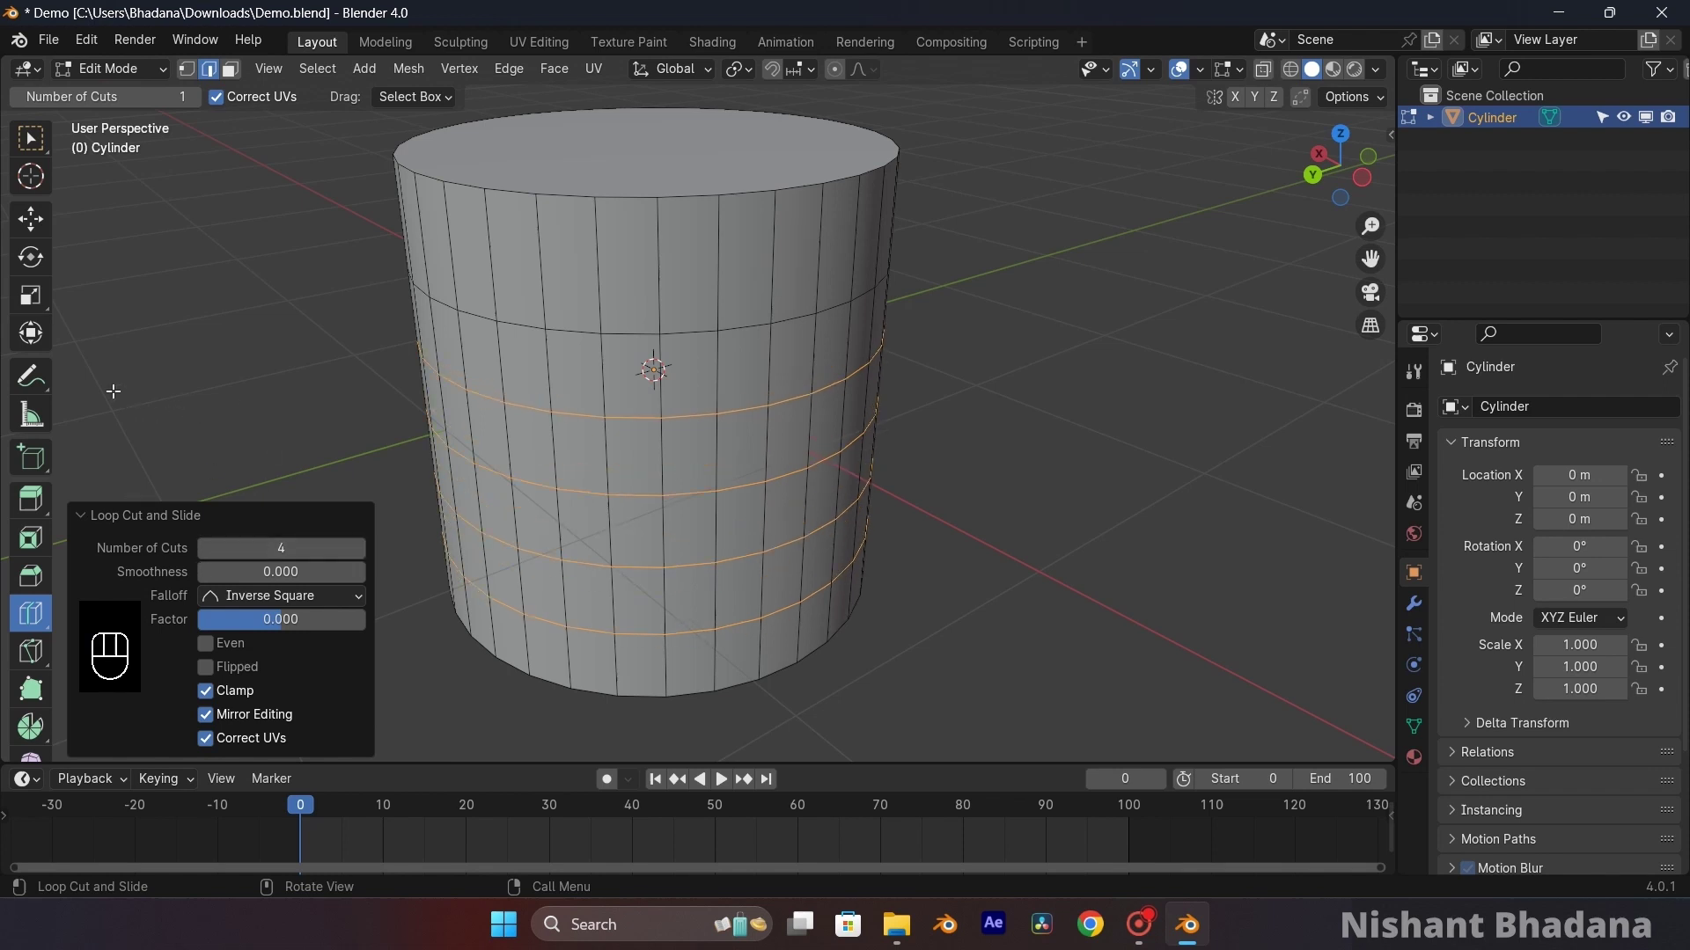
- Select alternating faces in the row just below the uppermost loop cut, using the Select Box tool
{"action": "left_click", "coordinate": [35, 139]}
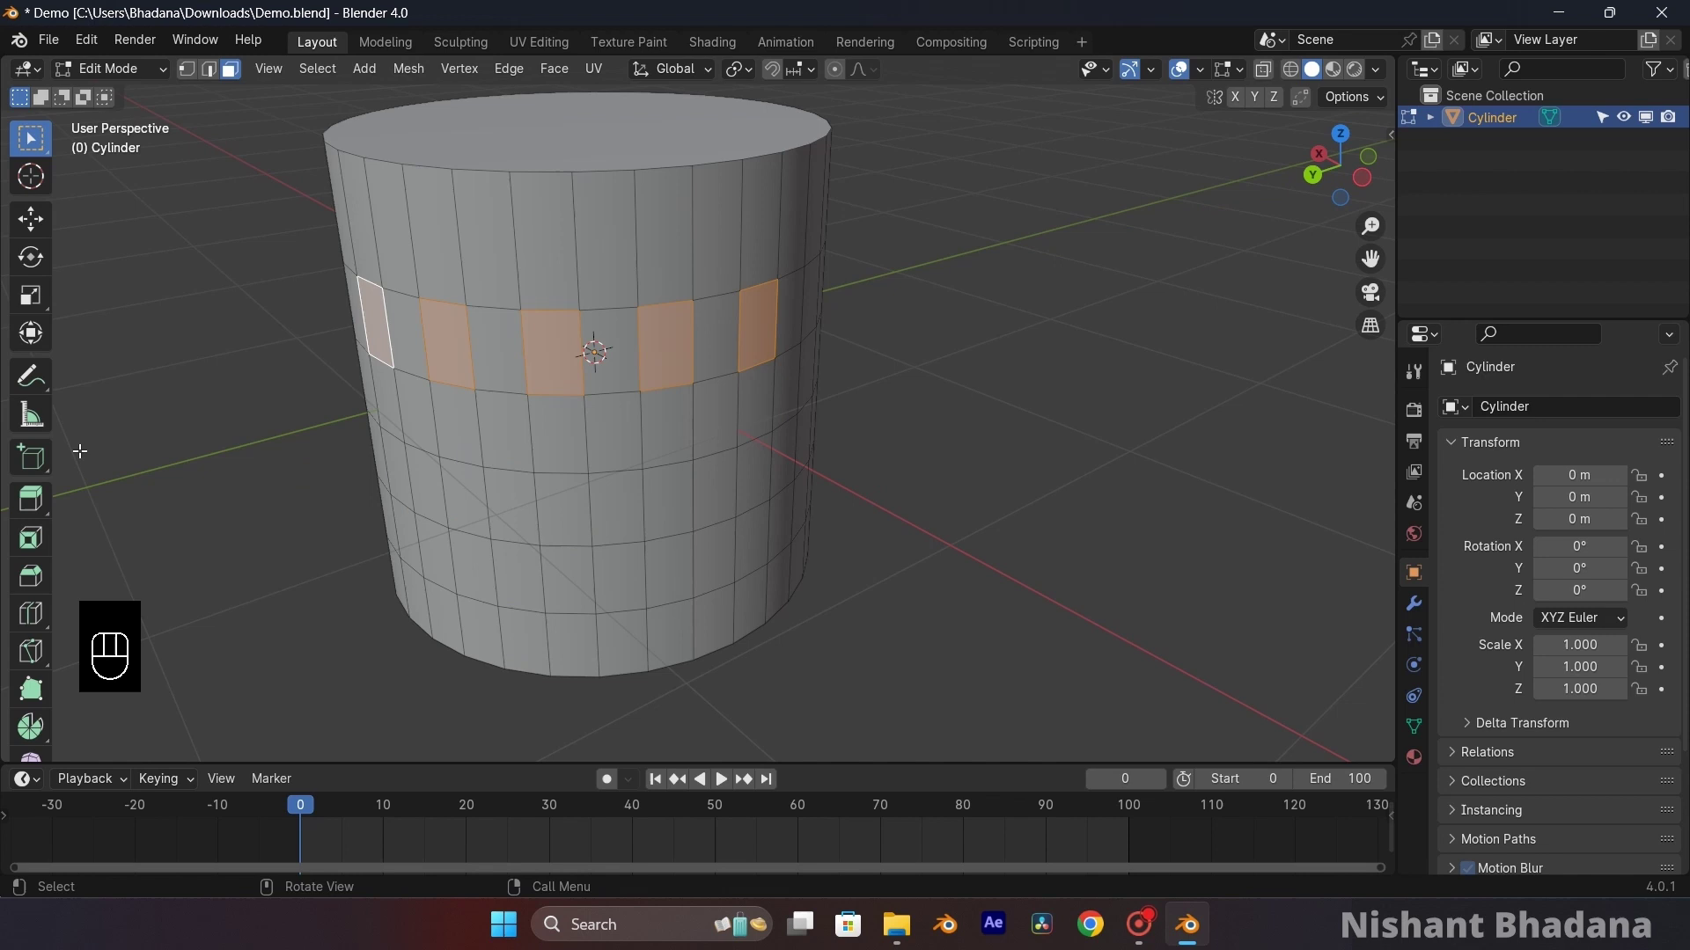
{"action": "left_click", "coordinate": [551, 352], "text": "shift"}
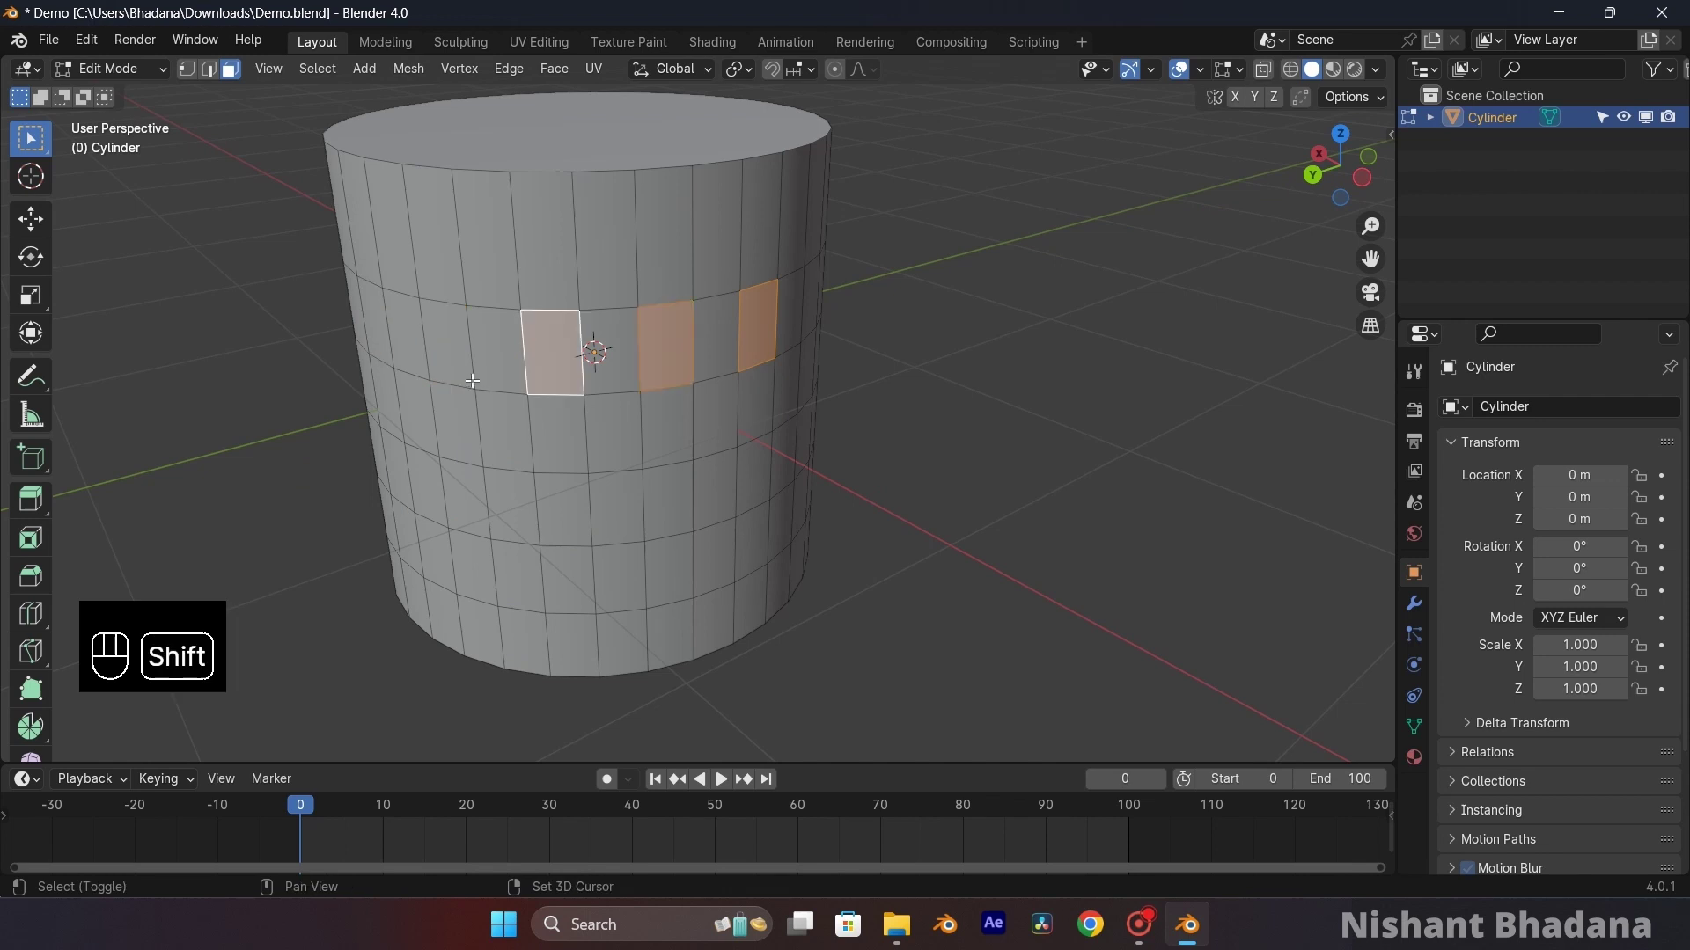
{"action": "left_click", "coordinate": [447, 362], "text": "shift"}
{"action": "left_click", "coordinate": [375, 323], "text": "shift"}
- Extrude the alternating selected faces outward by about 0.41 m and inset their ends by about 0.023 m
{"action": "left_click", "coordinate": [30, 499]}
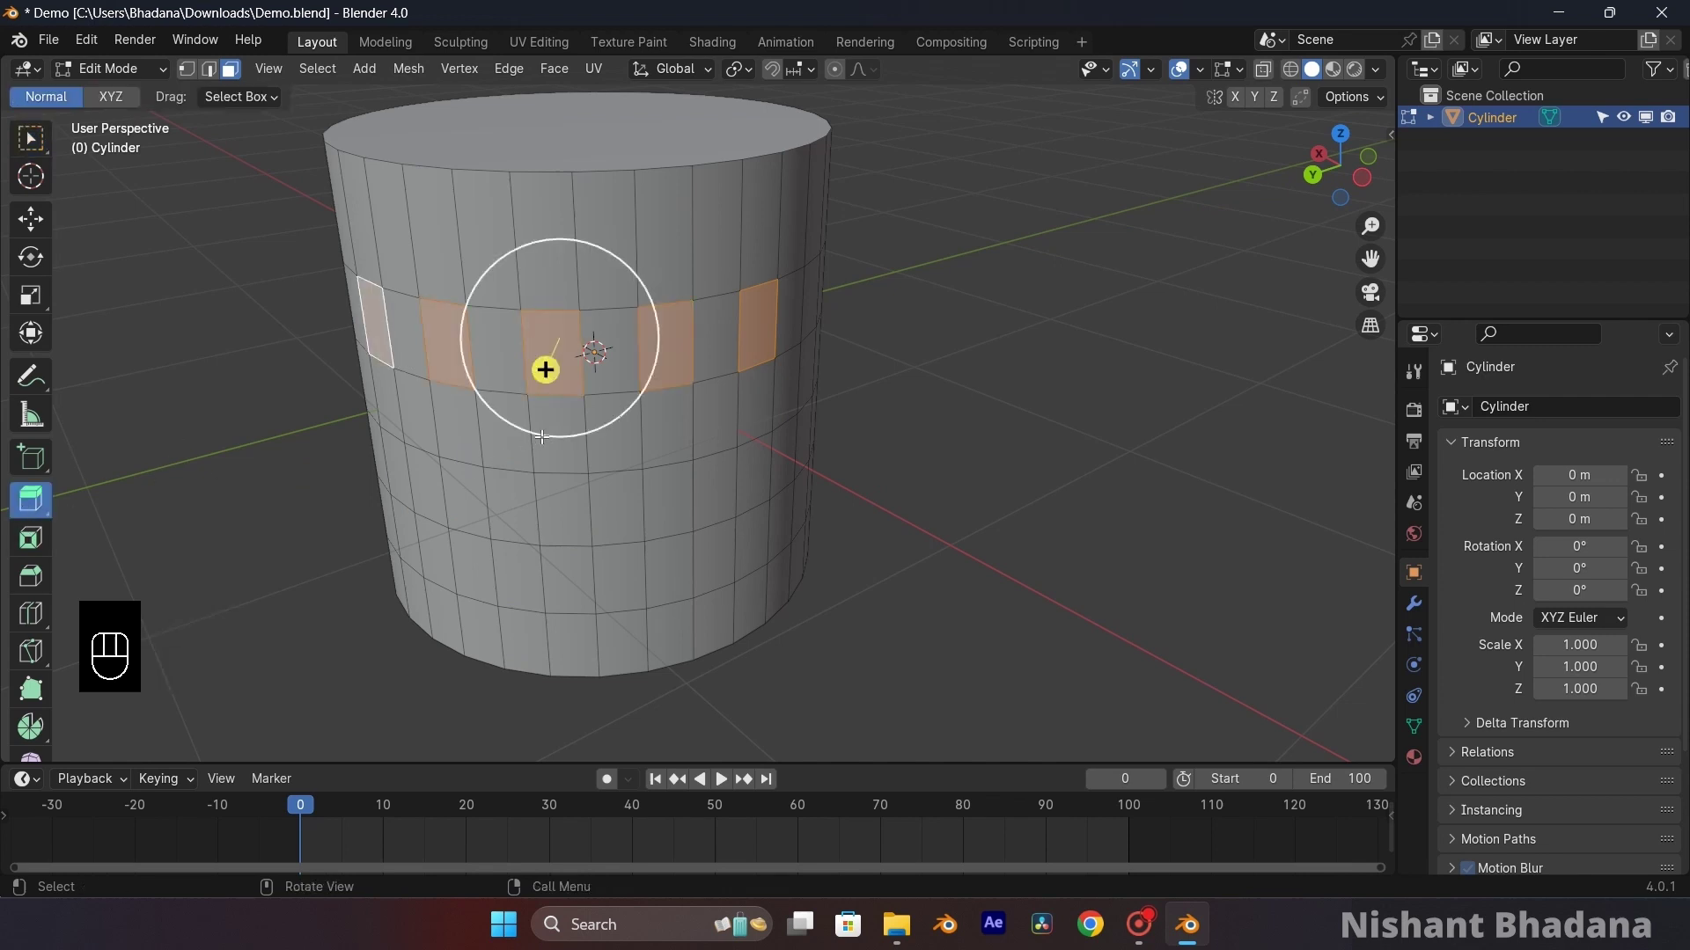
{"action": "left_click_drag", "start_coordinate": [546, 370], "coordinate": [515, 422]}
{"action": "left_click", "coordinate": [34, 494]}
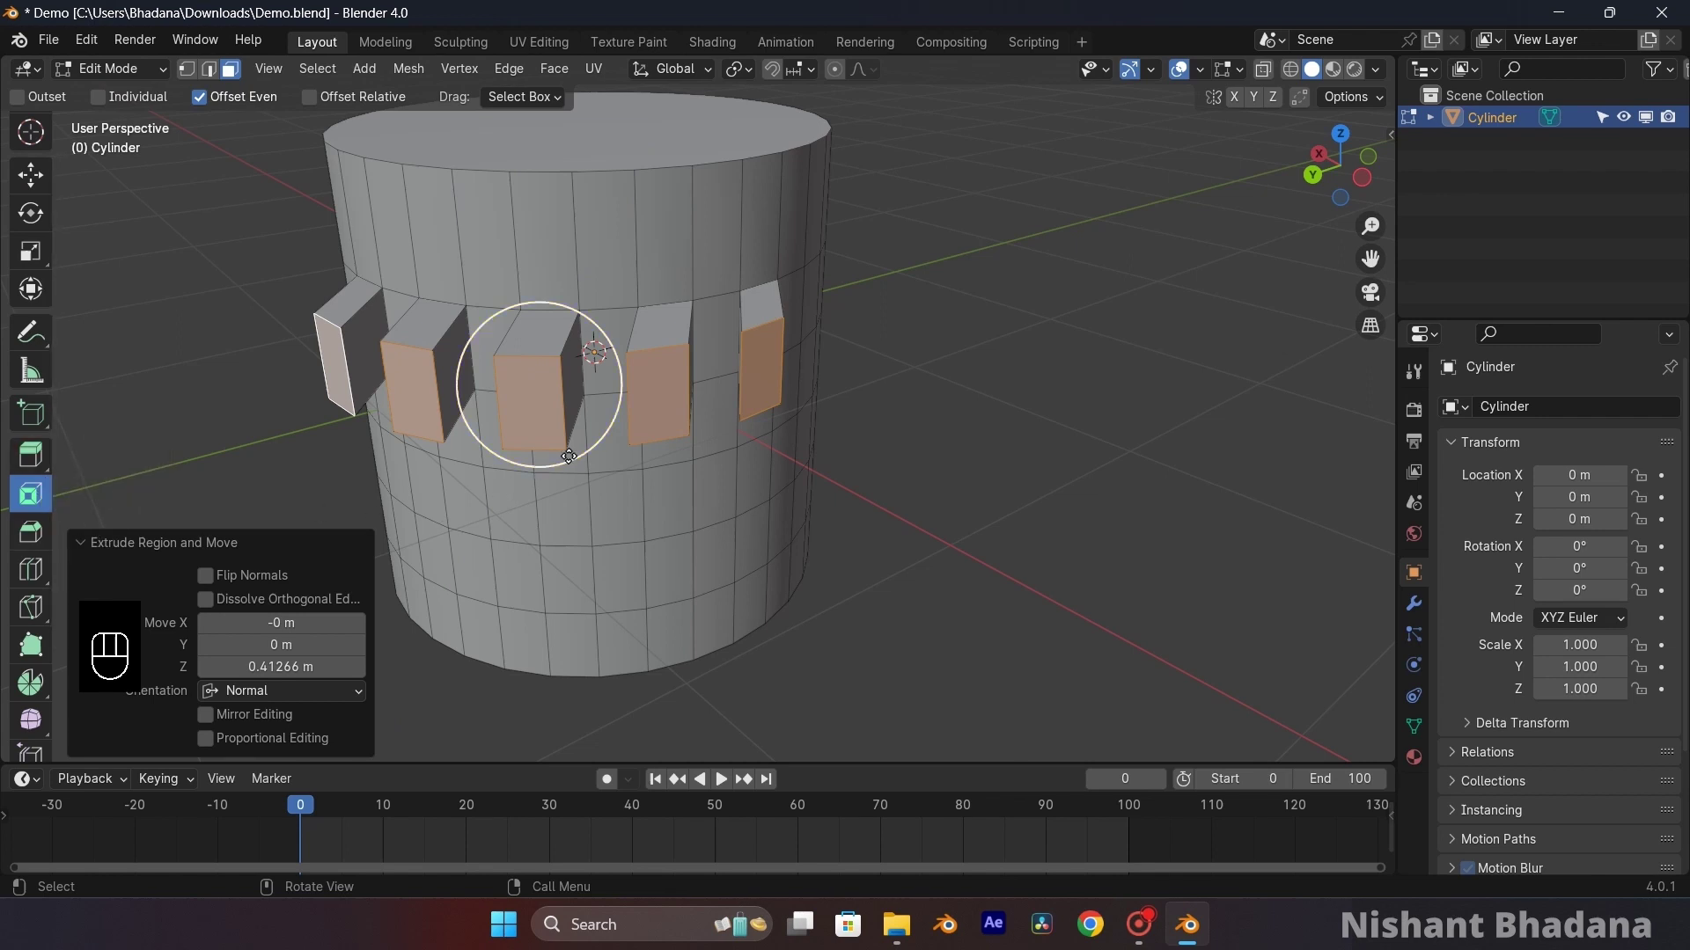
{"action": "left_click_drag", "start_coordinate": [597, 452], "coordinate": [588, 440]}
- Extrude the inset faces inward by about 0.054 m to form recesses, and clear the selection
{"action": "left_click", "coordinate": [30, 454]}
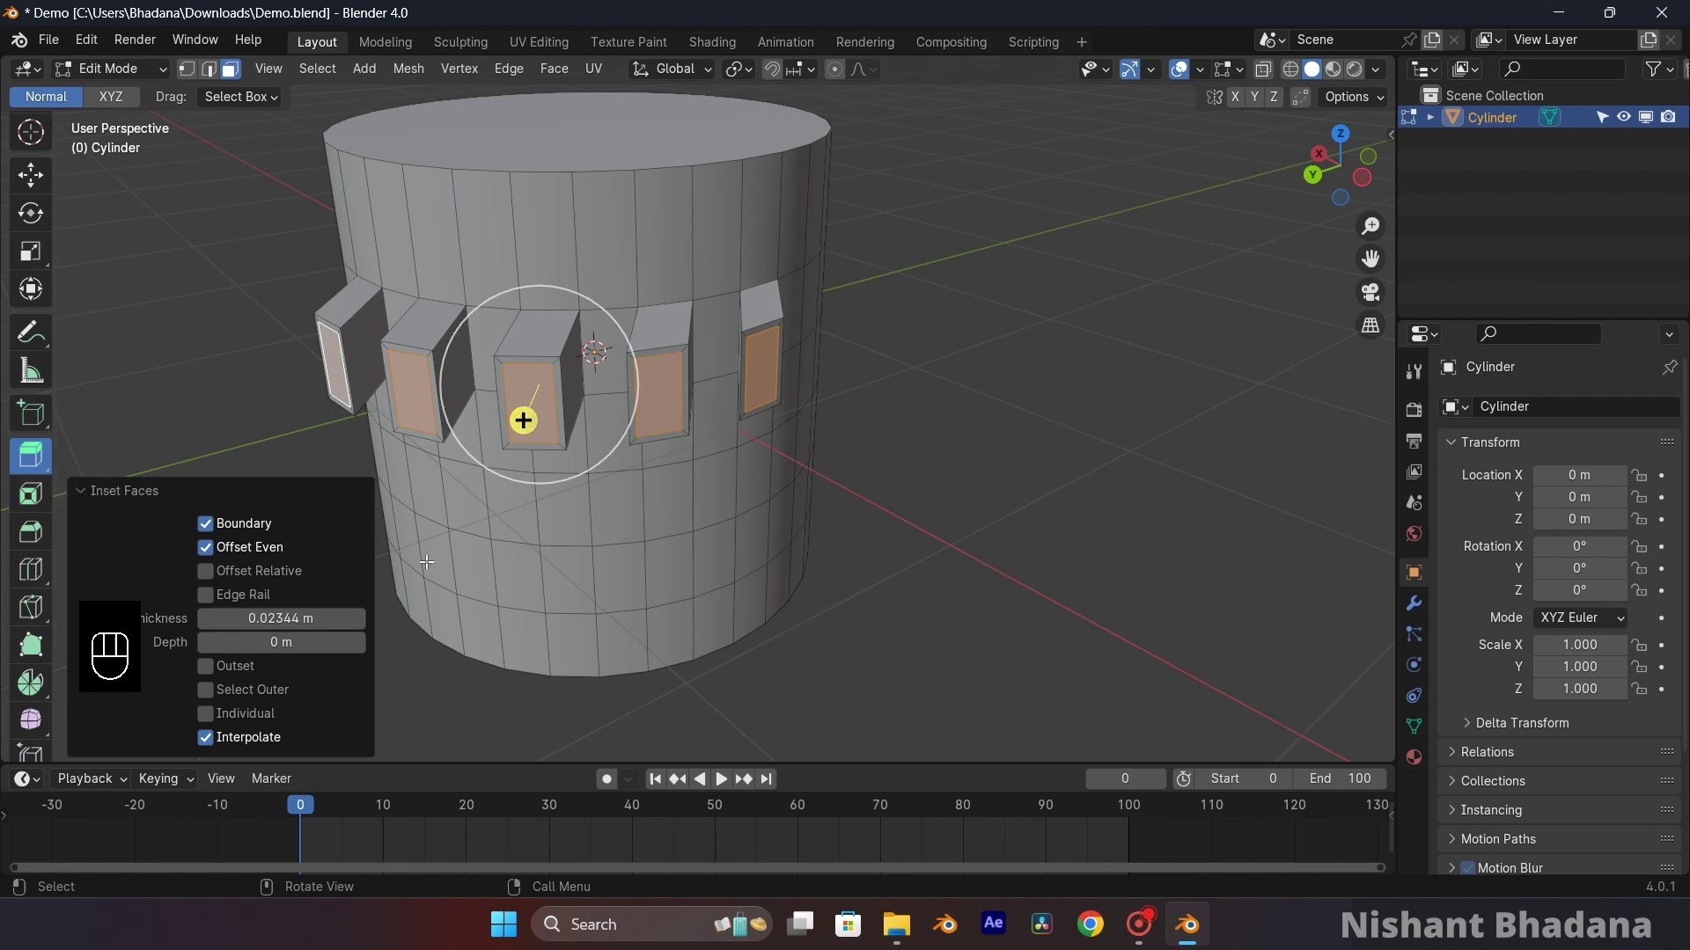
{"action": "mouse_move", "coordinate": [523, 420]}
{"action": "left_mouse_down"}
{"action": "mouse_move", "coordinate": [515, 438]}
{"action": "mouse_move", "coordinate": [533, 428]}
{"action": "left_mouse_up"}
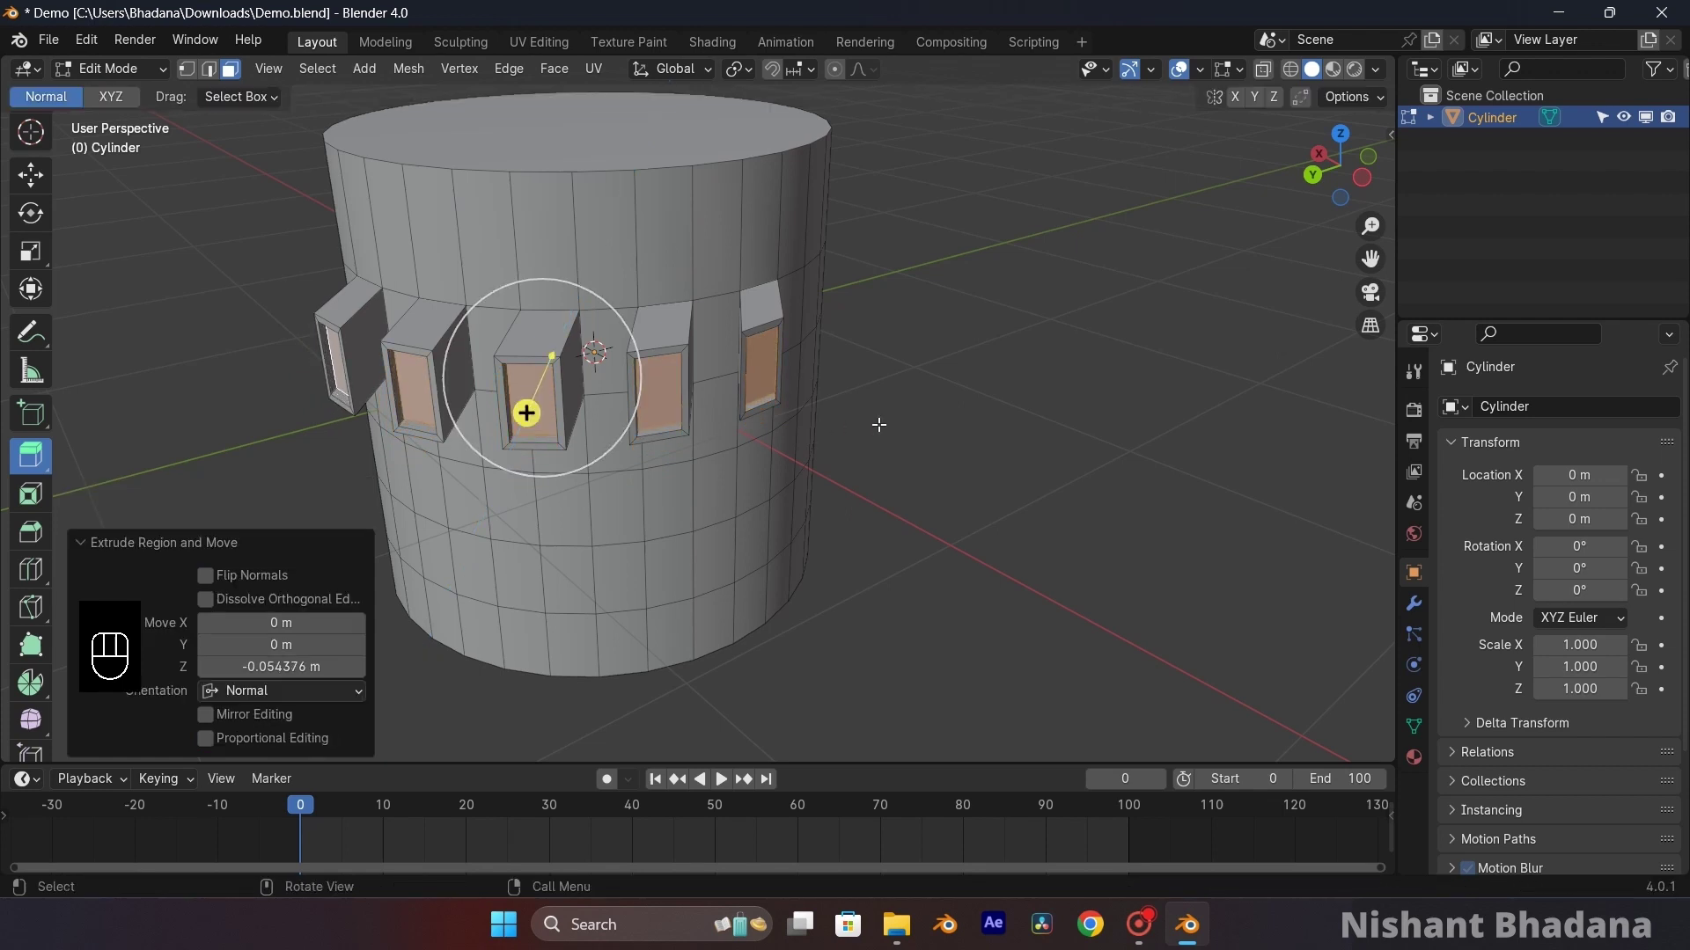
{"action": "left_click", "coordinate": [890, 427]}
- Return to the Select Box tool and select one side face in the third row from the cylinder's base, beneath the extruded blocks
{"action": "scroll", "coordinate": [792, 448], "scroll_direction": "up", "scroll_amount": 2}
{"action": "mouse_move", "coordinate": [675, 475]}
{"action": "middle_mouse_down"}
{"action": "mouse_move", "coordinate": [716, 457]}
{"action": "mouse_move", "coordinate": [816, 483]}
{"action": "mouse_move", "coordinate": [688, 472]}
{"action": "middle_mouse_up"}
{"action": "scroll", "coordinate": [35, 521], "scroll_direction": "down", "scroll_amount": 1}
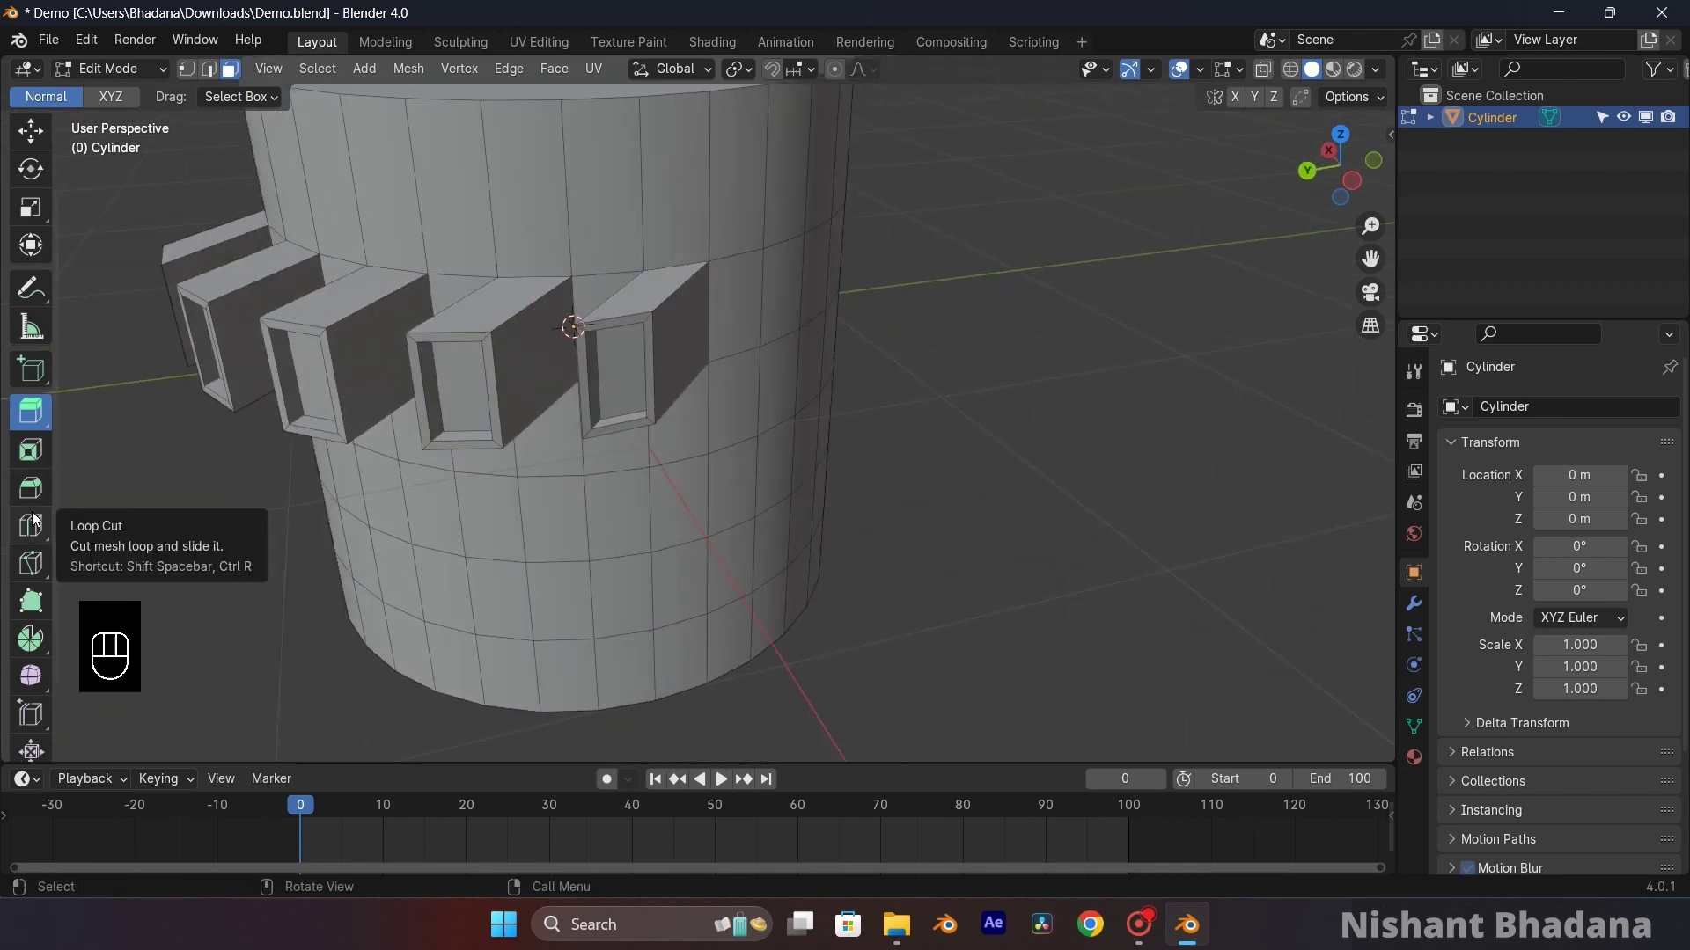
{"action": "scroll", "coordinate": [35, 521], "scroll_direction": "down", "scroll_amount": 1}
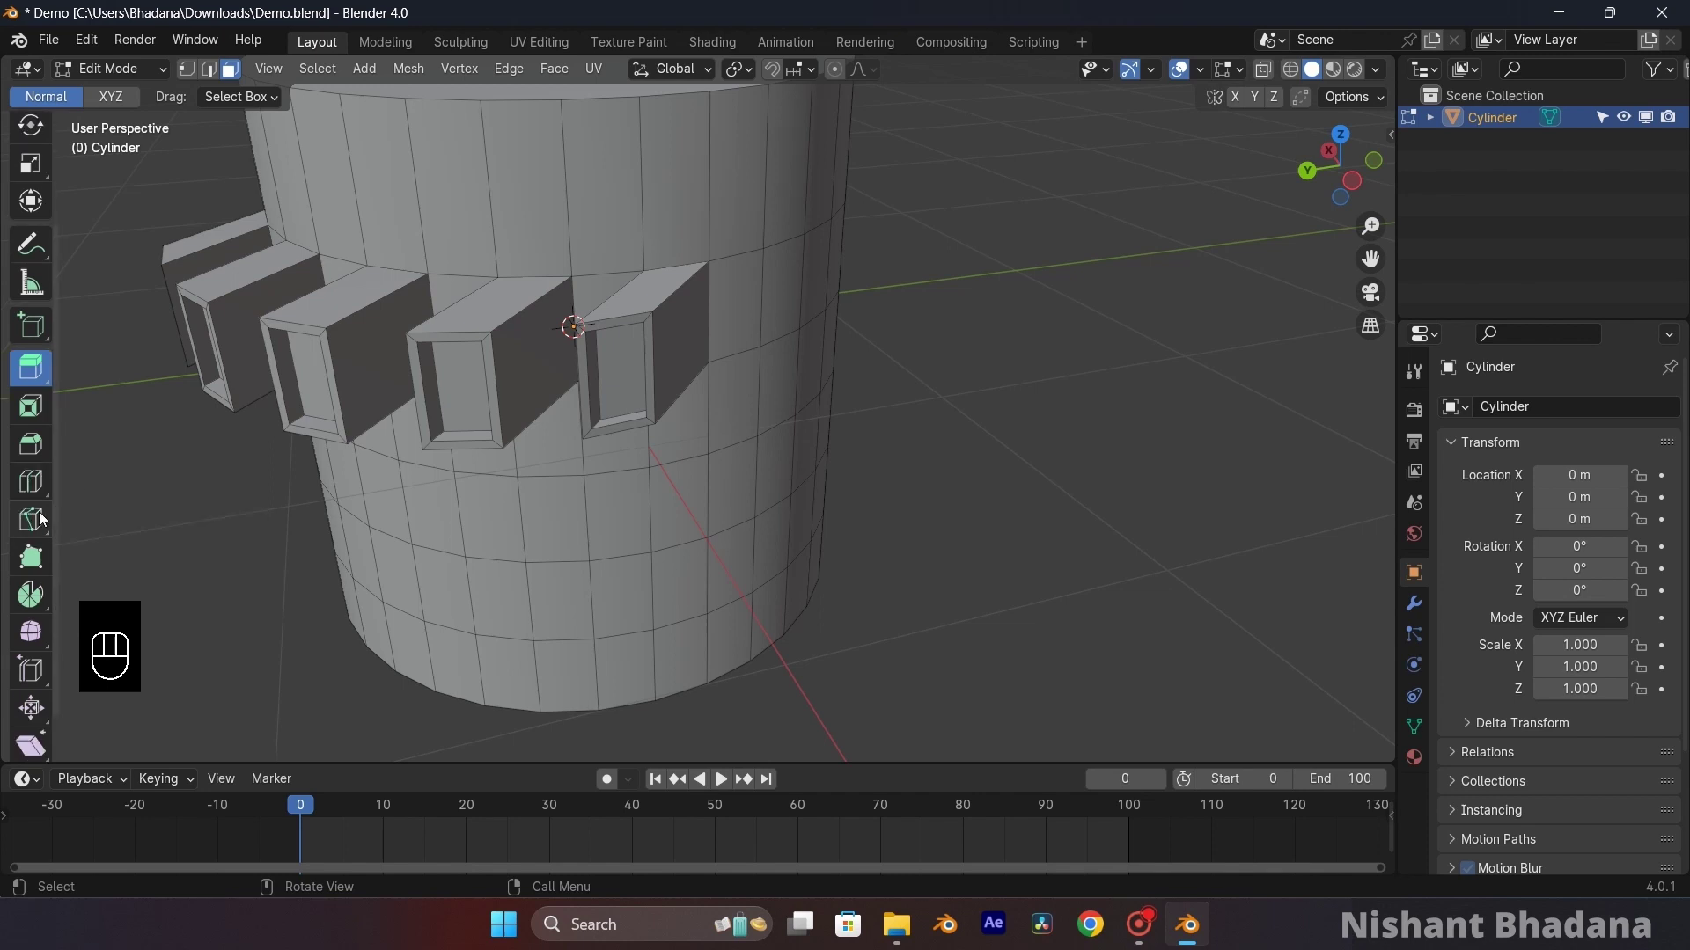
{"action": "left_click", "coordinate": [33, 481]}
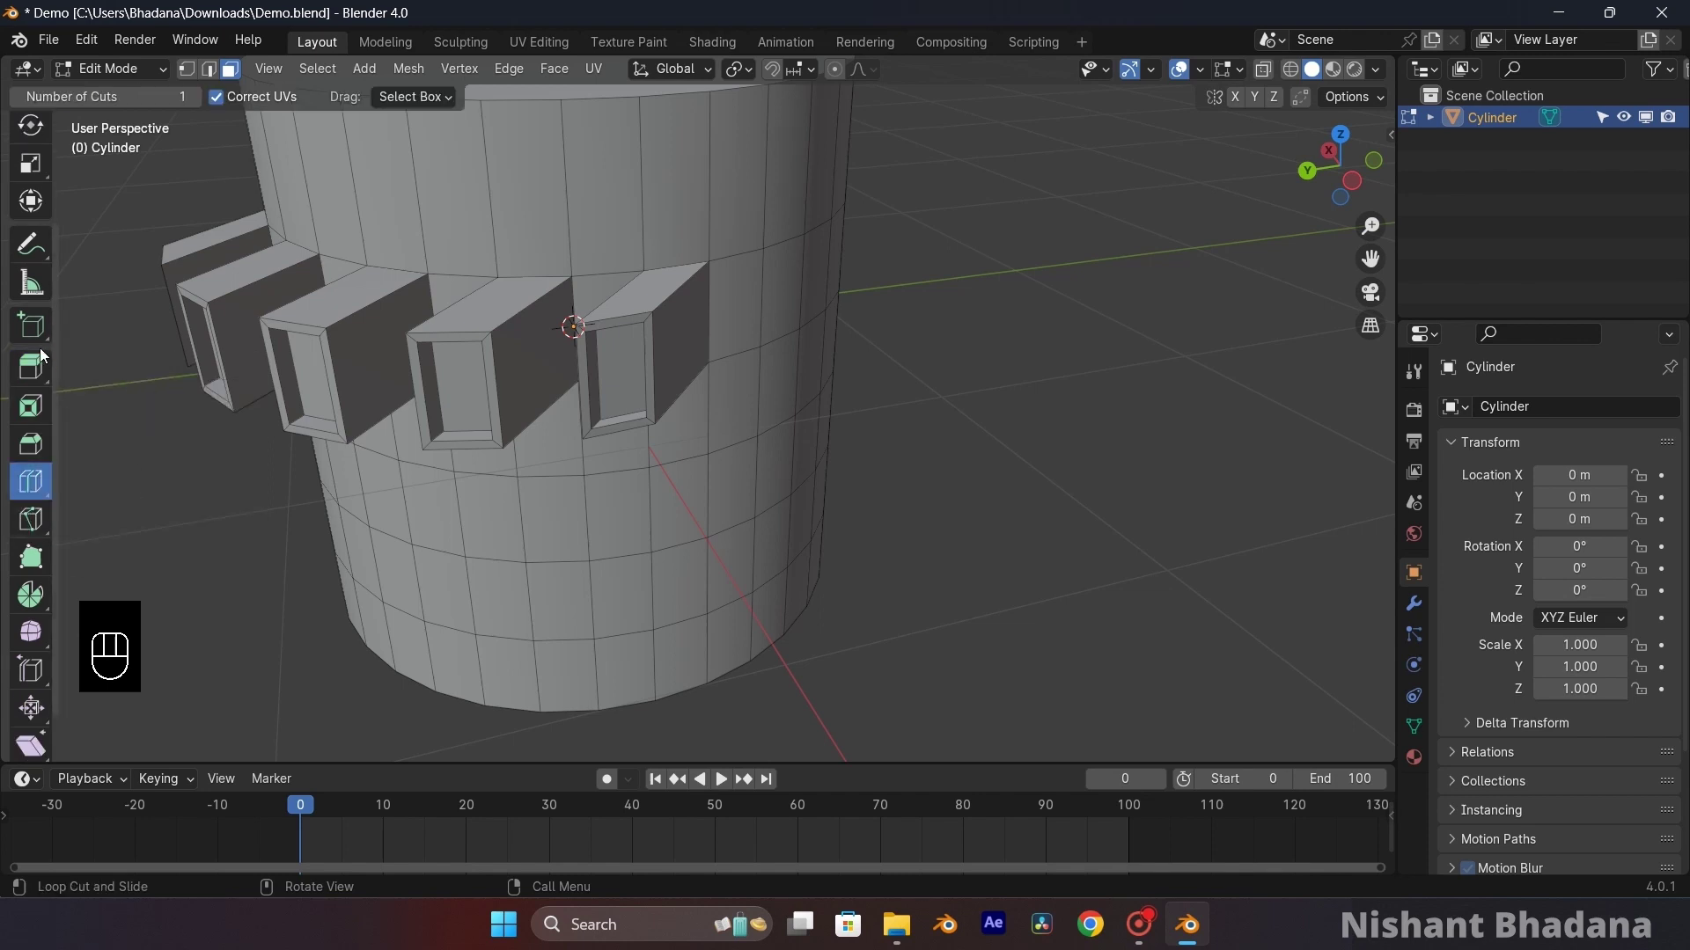
{"action": "left_click", "coordinate": [30, 525]}
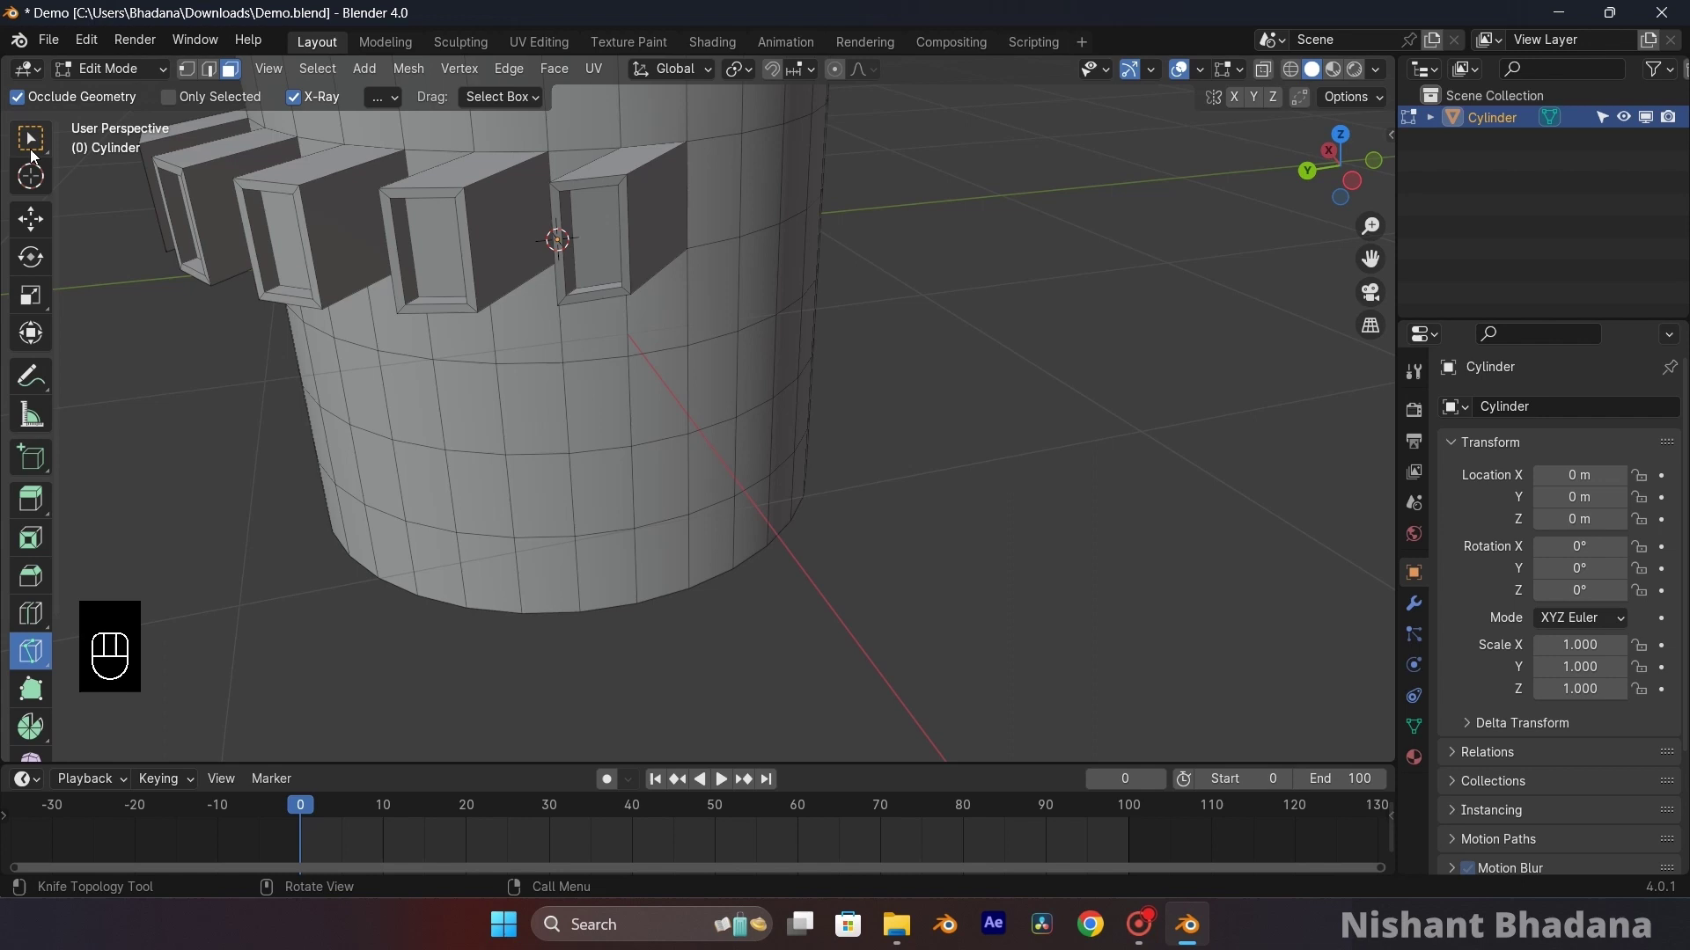
{"action": "left_click", "coordinate": [37, 153]}
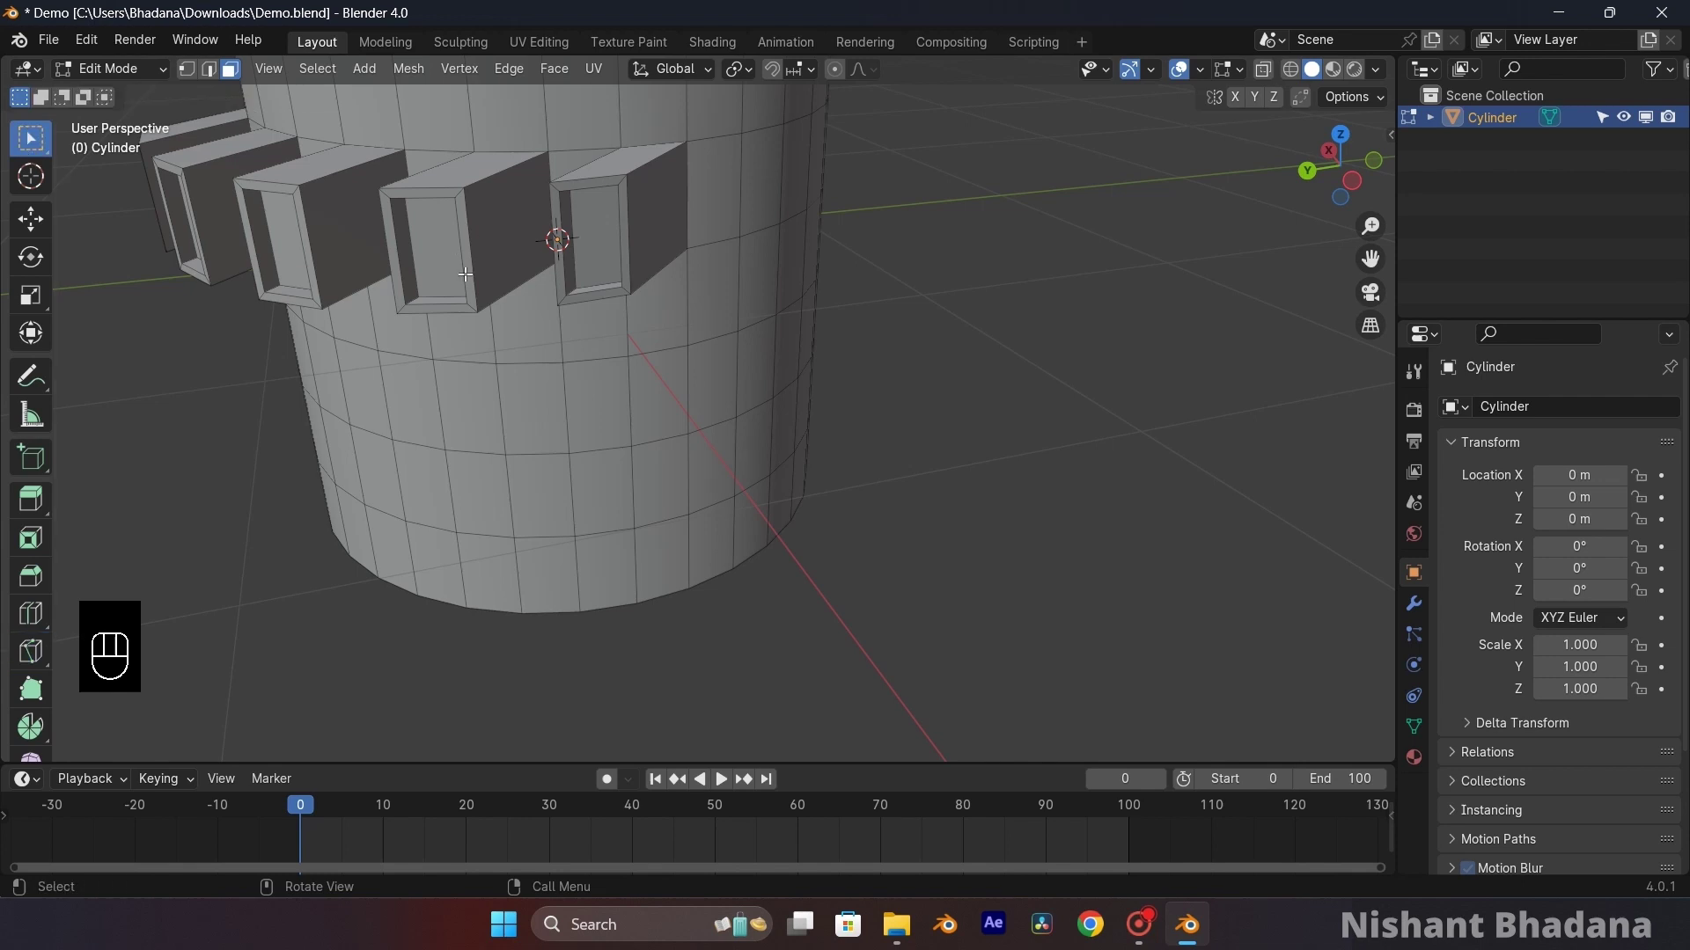
{"action": "left_click", "coordinate": [526, 419]}
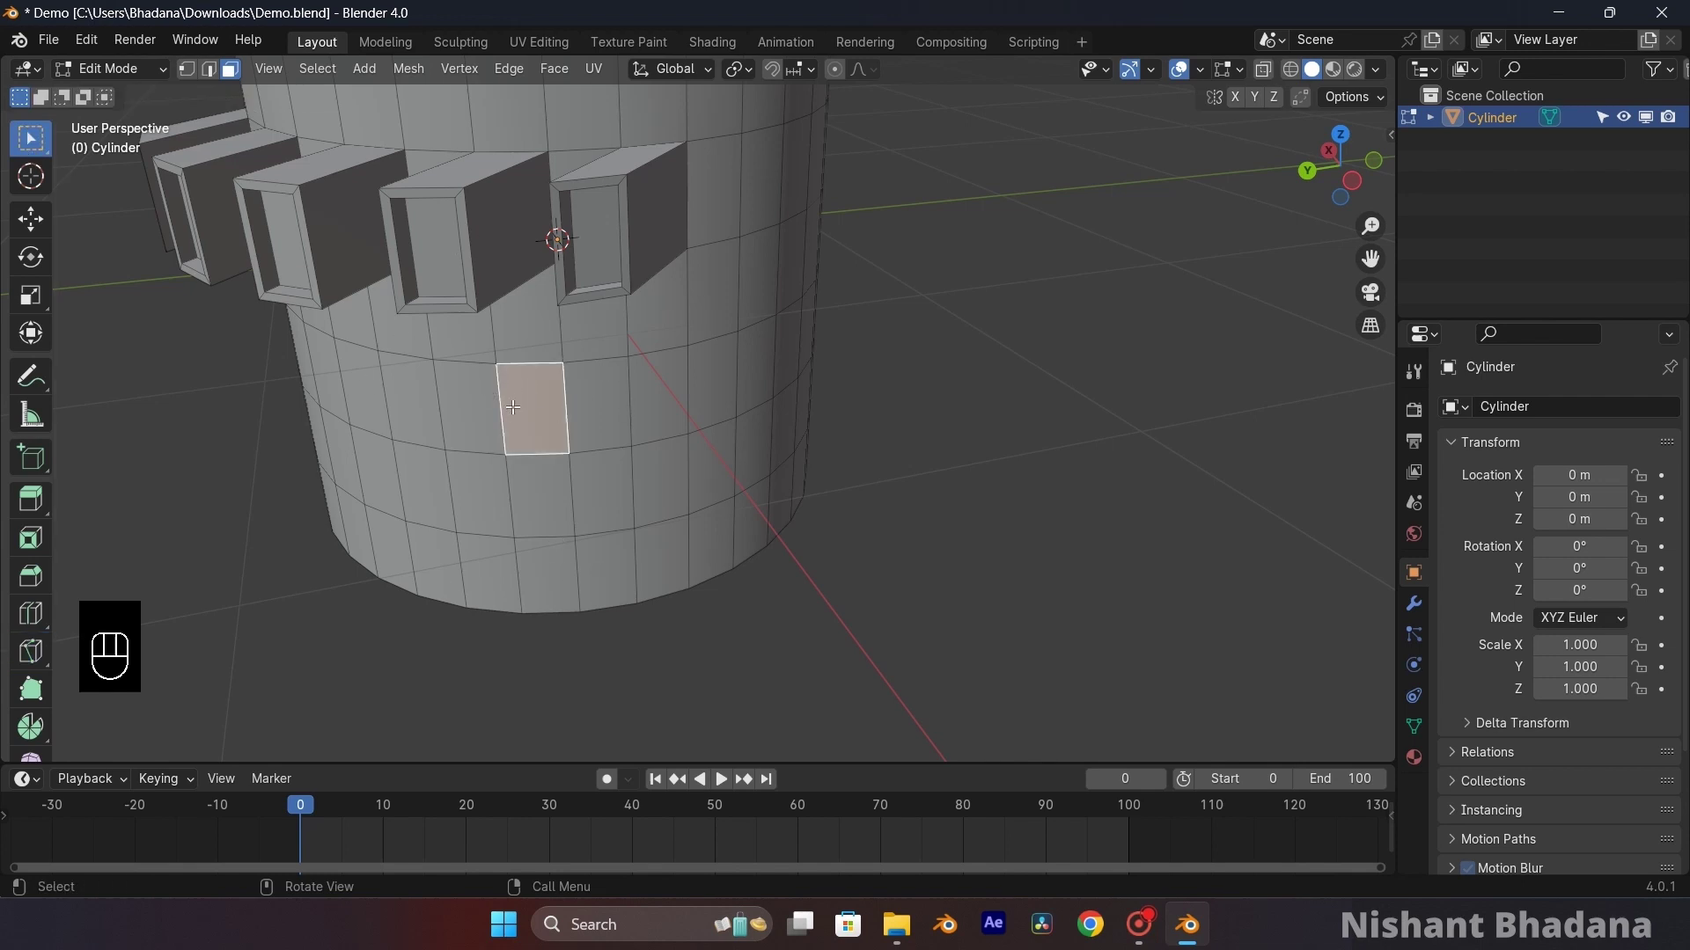
- With the Knife tool, cut a V from the selected face's upper corners to its lower edge, and continue the cut across the faces above
{"action": "scroll", "coordinate": [513, 408], "scroll_direction": "up", "scroll_amount": 2}
{"action": "middle_click_drag", "start_coordinate": [524, 438], "coordinate": [669, 450], "text": "shift"}
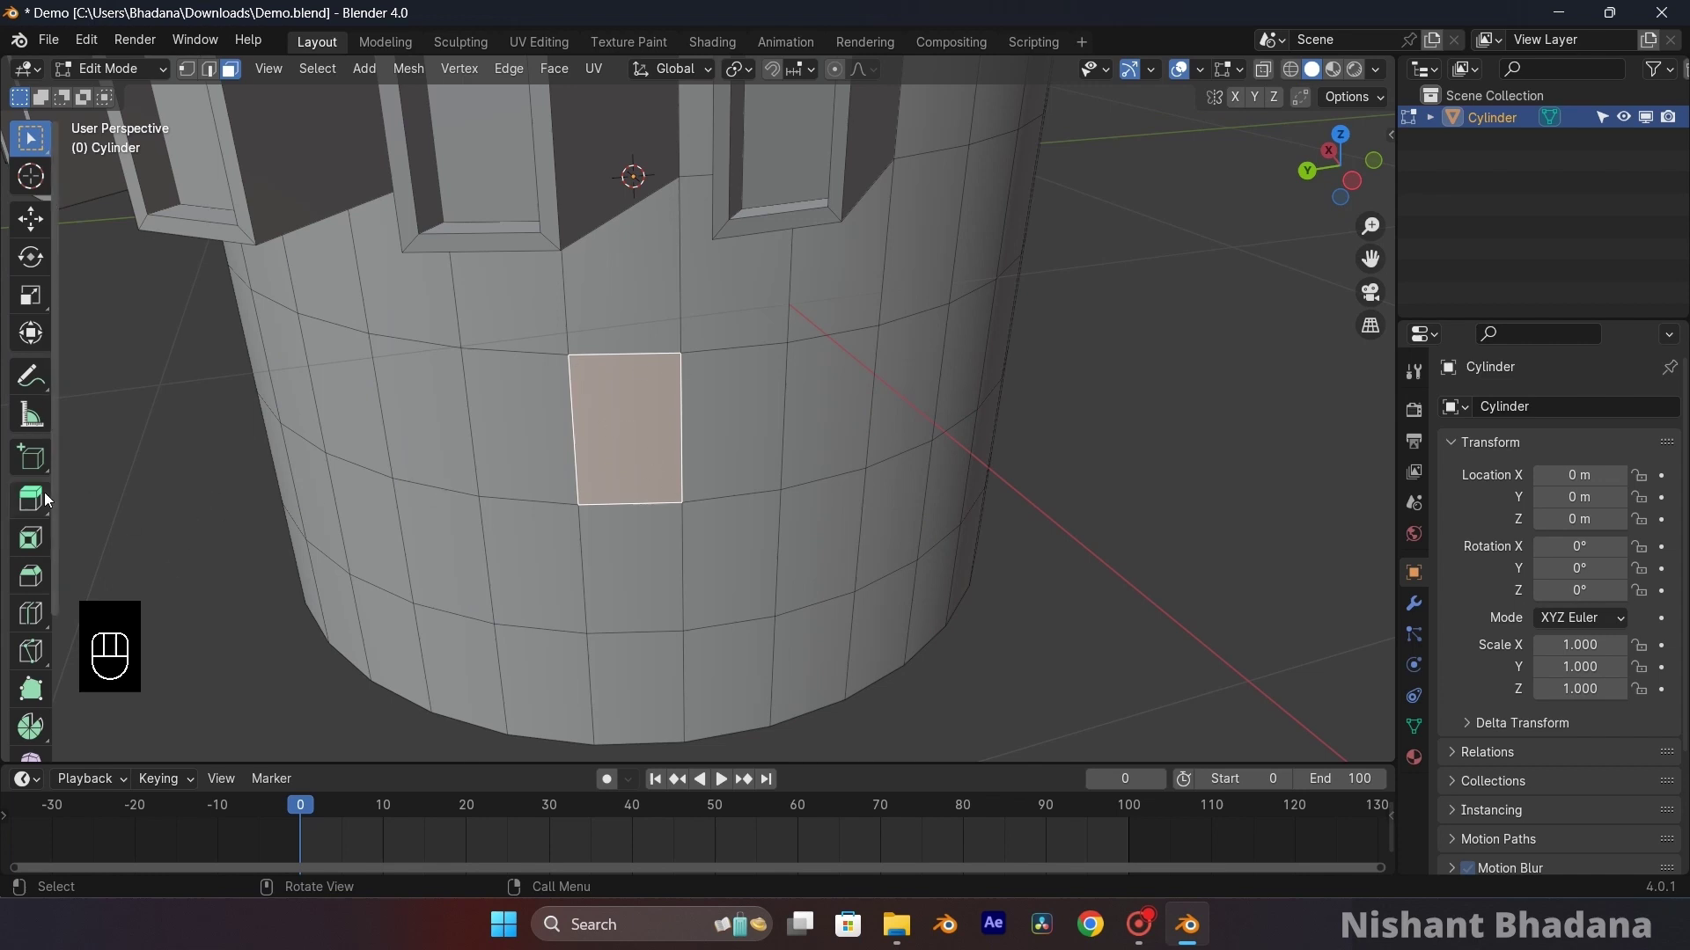
{"action": "scroll", "coordinate": [31, 563], "scroll_direction": "down", "scroll_amount": 2}
{"action": "left_click", "coordinate": [30, 567]}
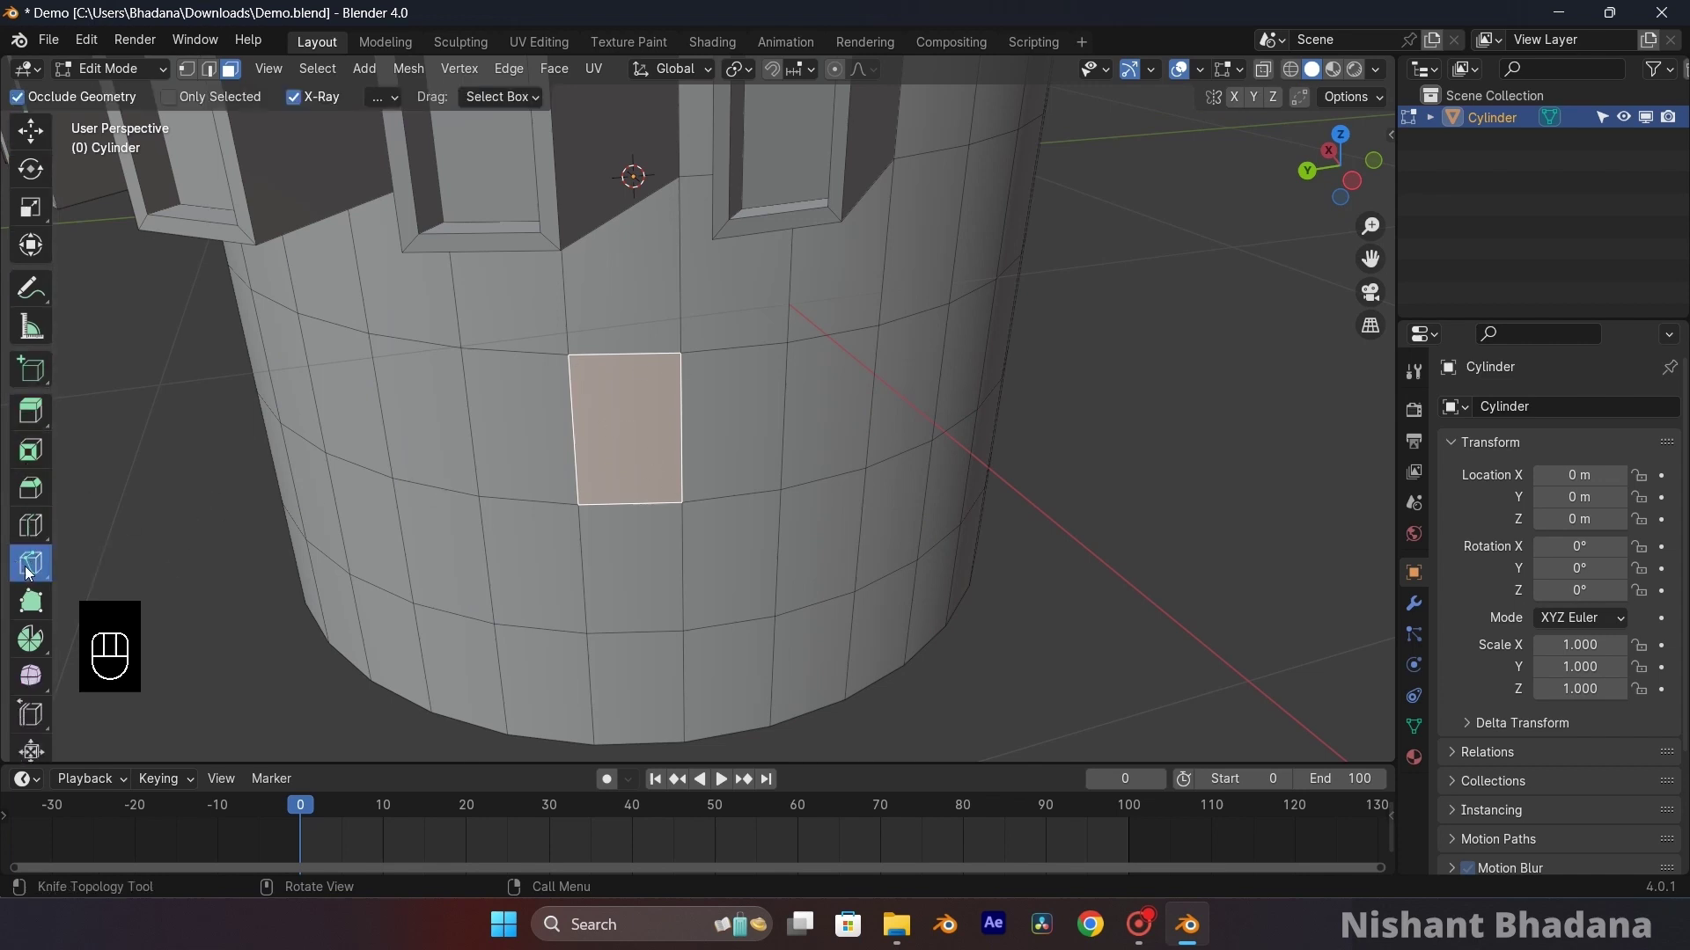
{"action": "left_click", "coordinate": [26, 566]}
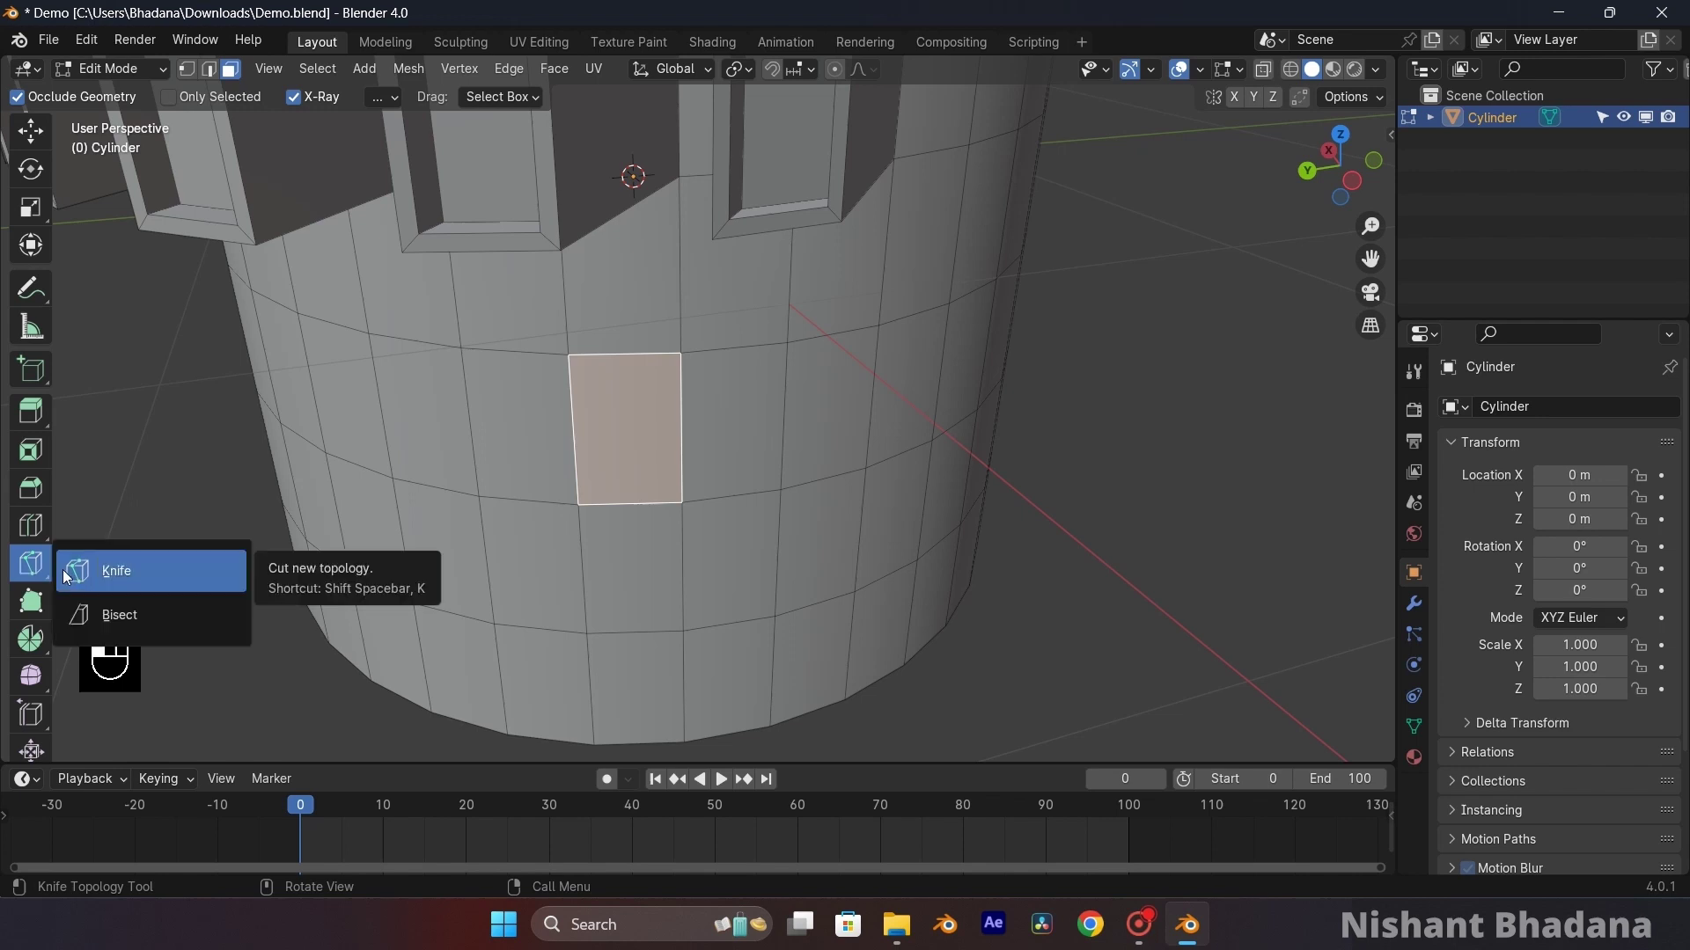
{"action": "left_click", "coordinate": [41, 564]}
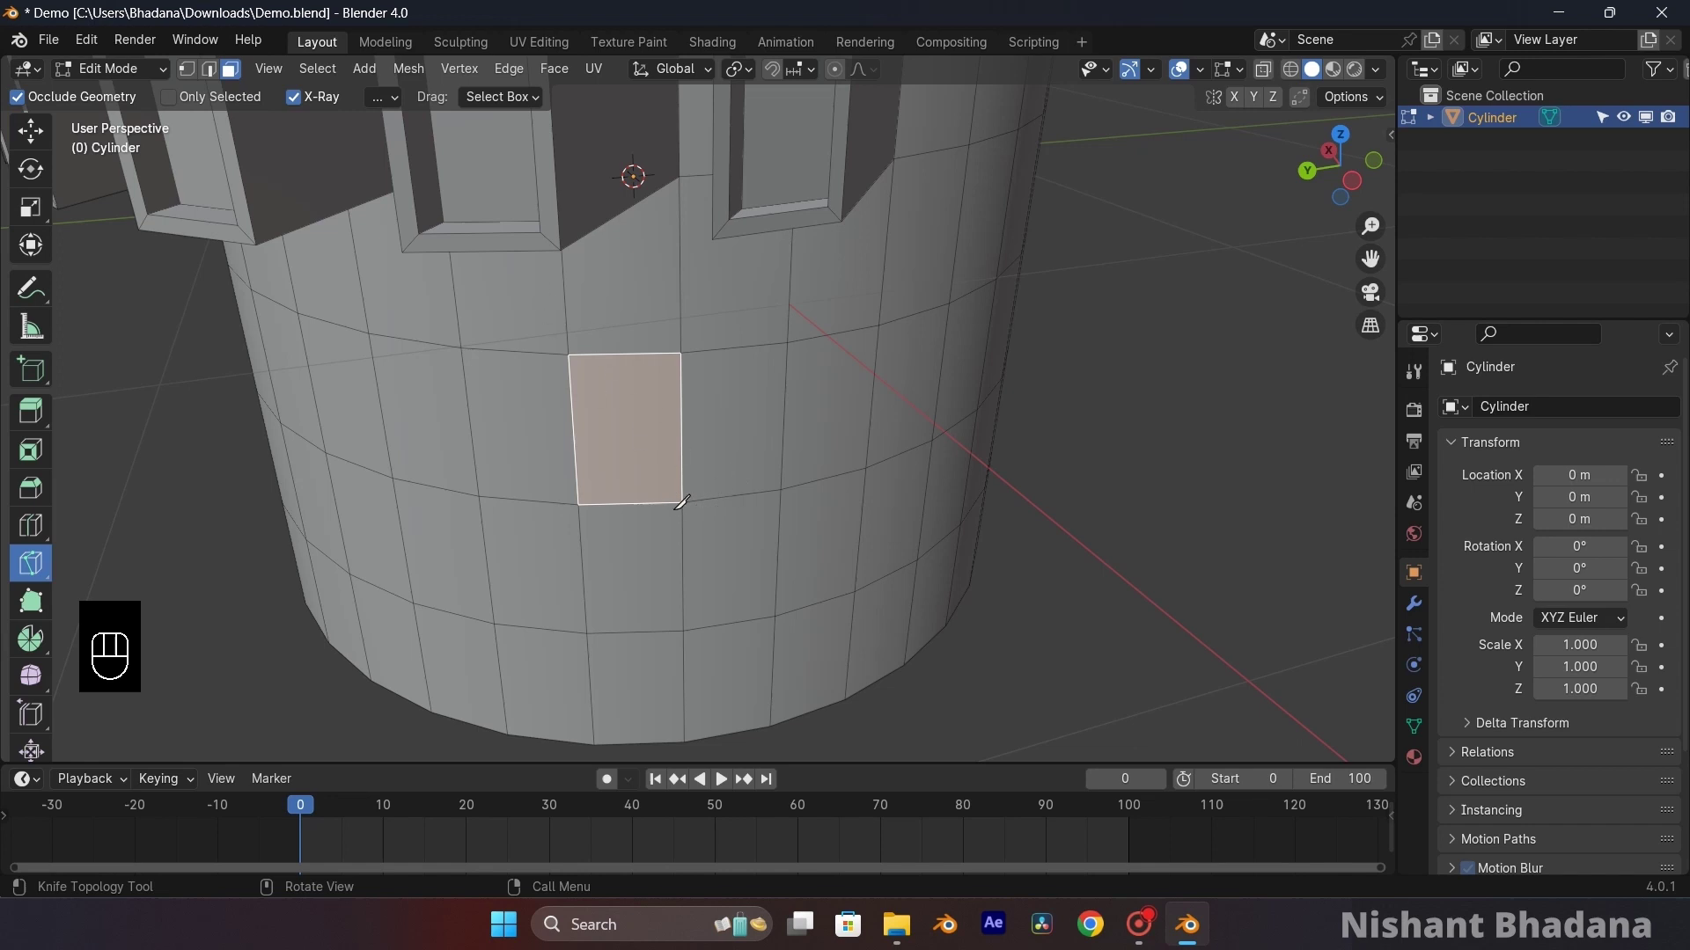
{"action": "left_click", "coordinate": [568, 355]}
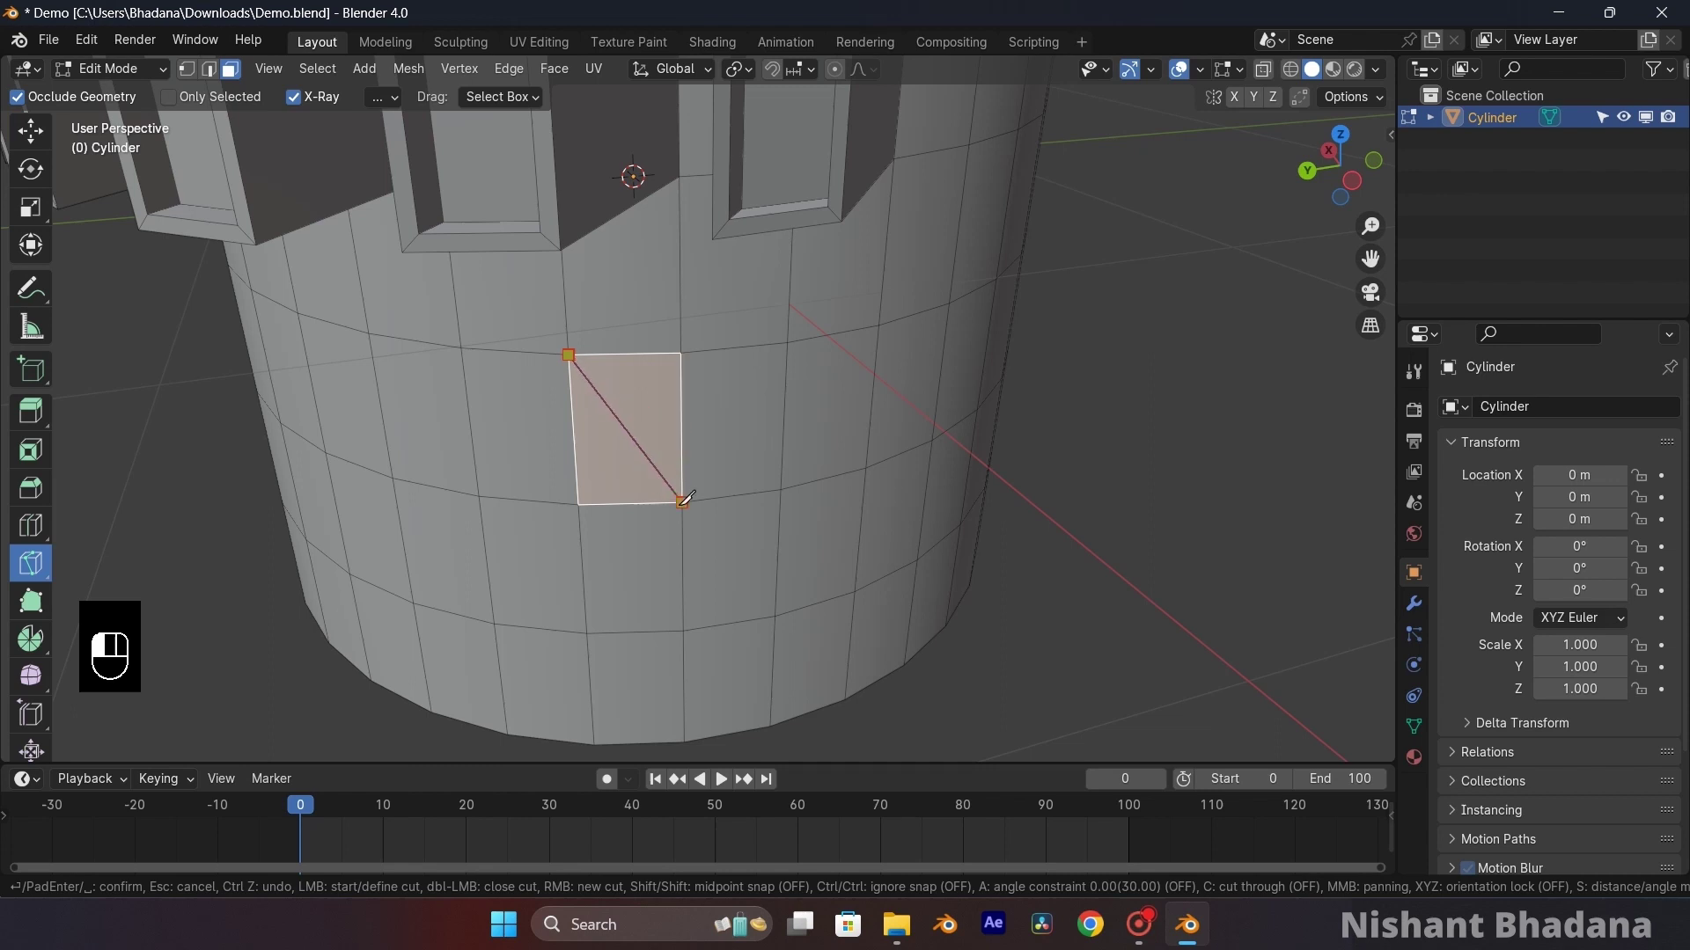
{"action": "left_click", "coordinate": [628, 503]}
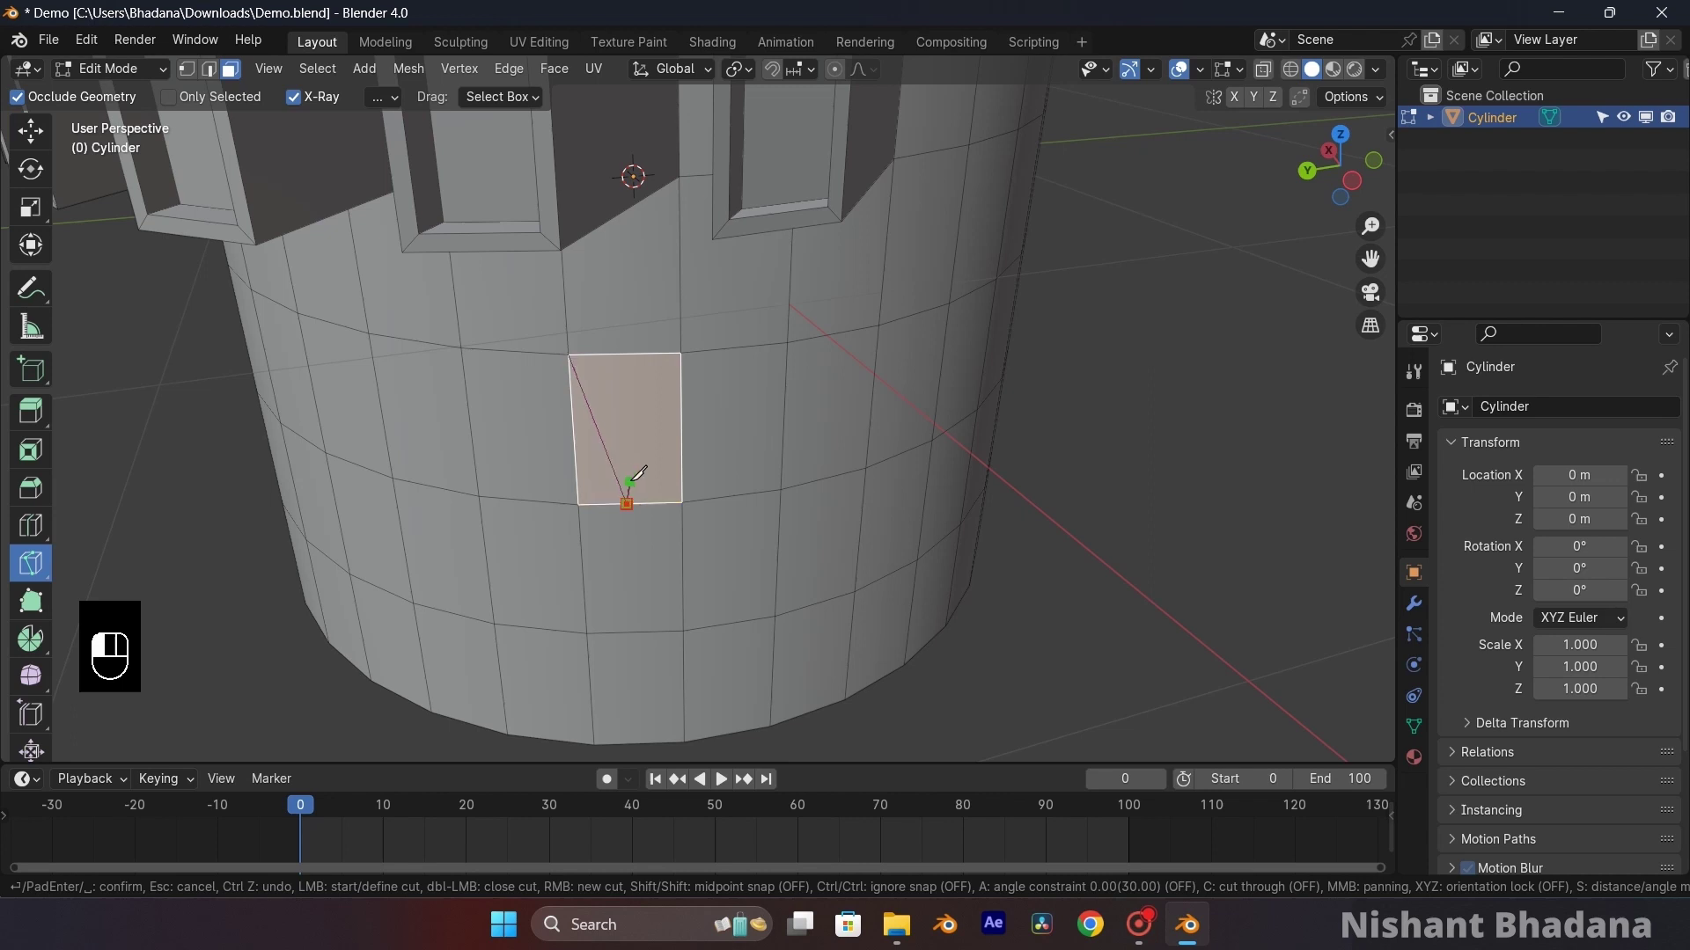
{"action": "left_click", "coordinate": [682, 353]}
{"action": "left_click", "coordinate": [564, 296]}
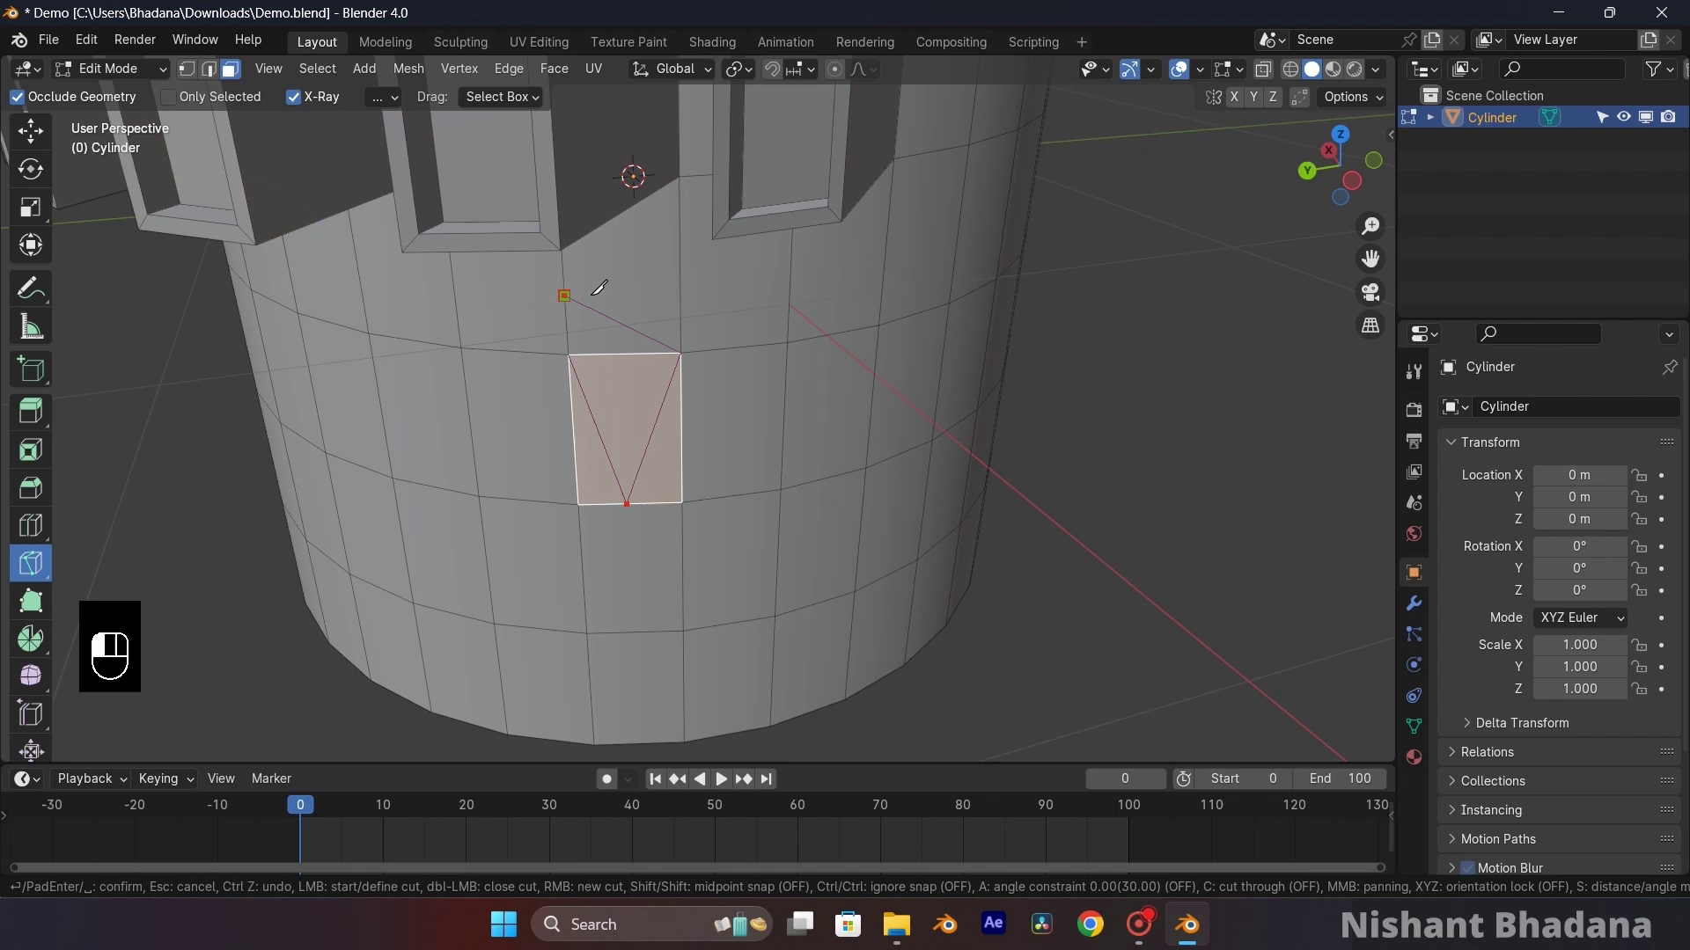
{"action": "left_click", "coordinate": [790, 286]}
{"action": "key", "text": "Return"}
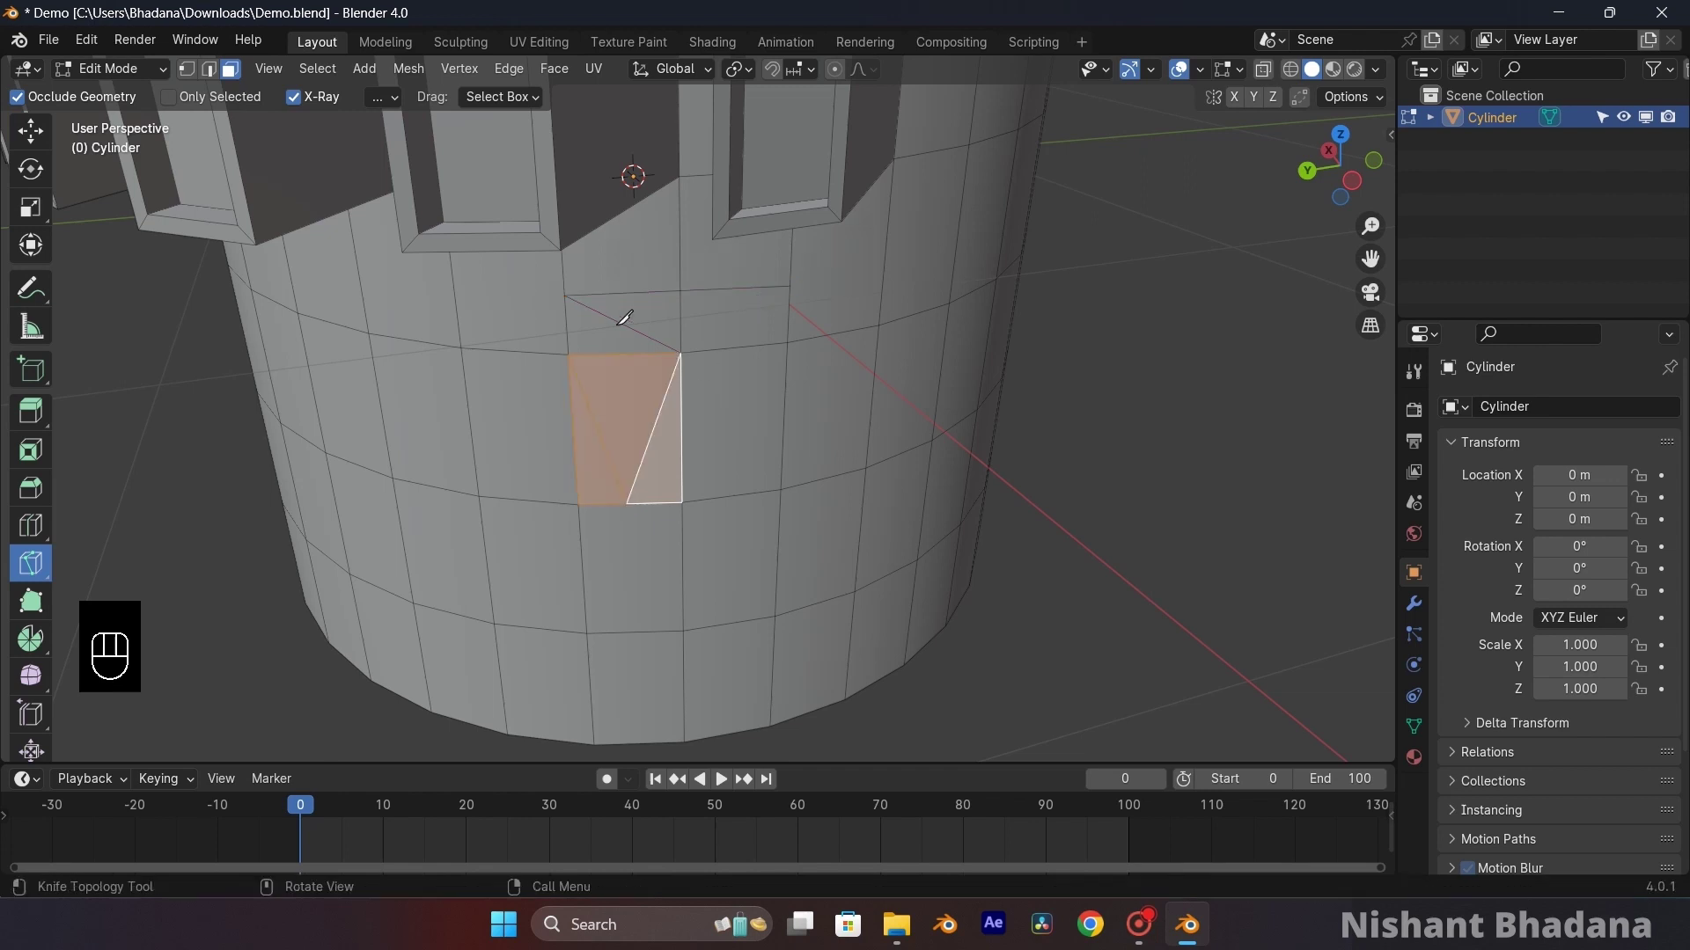
- Leave the Knife tool, return to the Select Box tool and clear the face selection
{"action": "left_click", "coordinate": [995, 373]}
{"action": "key", "text": "Escape"}
{"action": "left_click", "coordinate": [31, 525]}
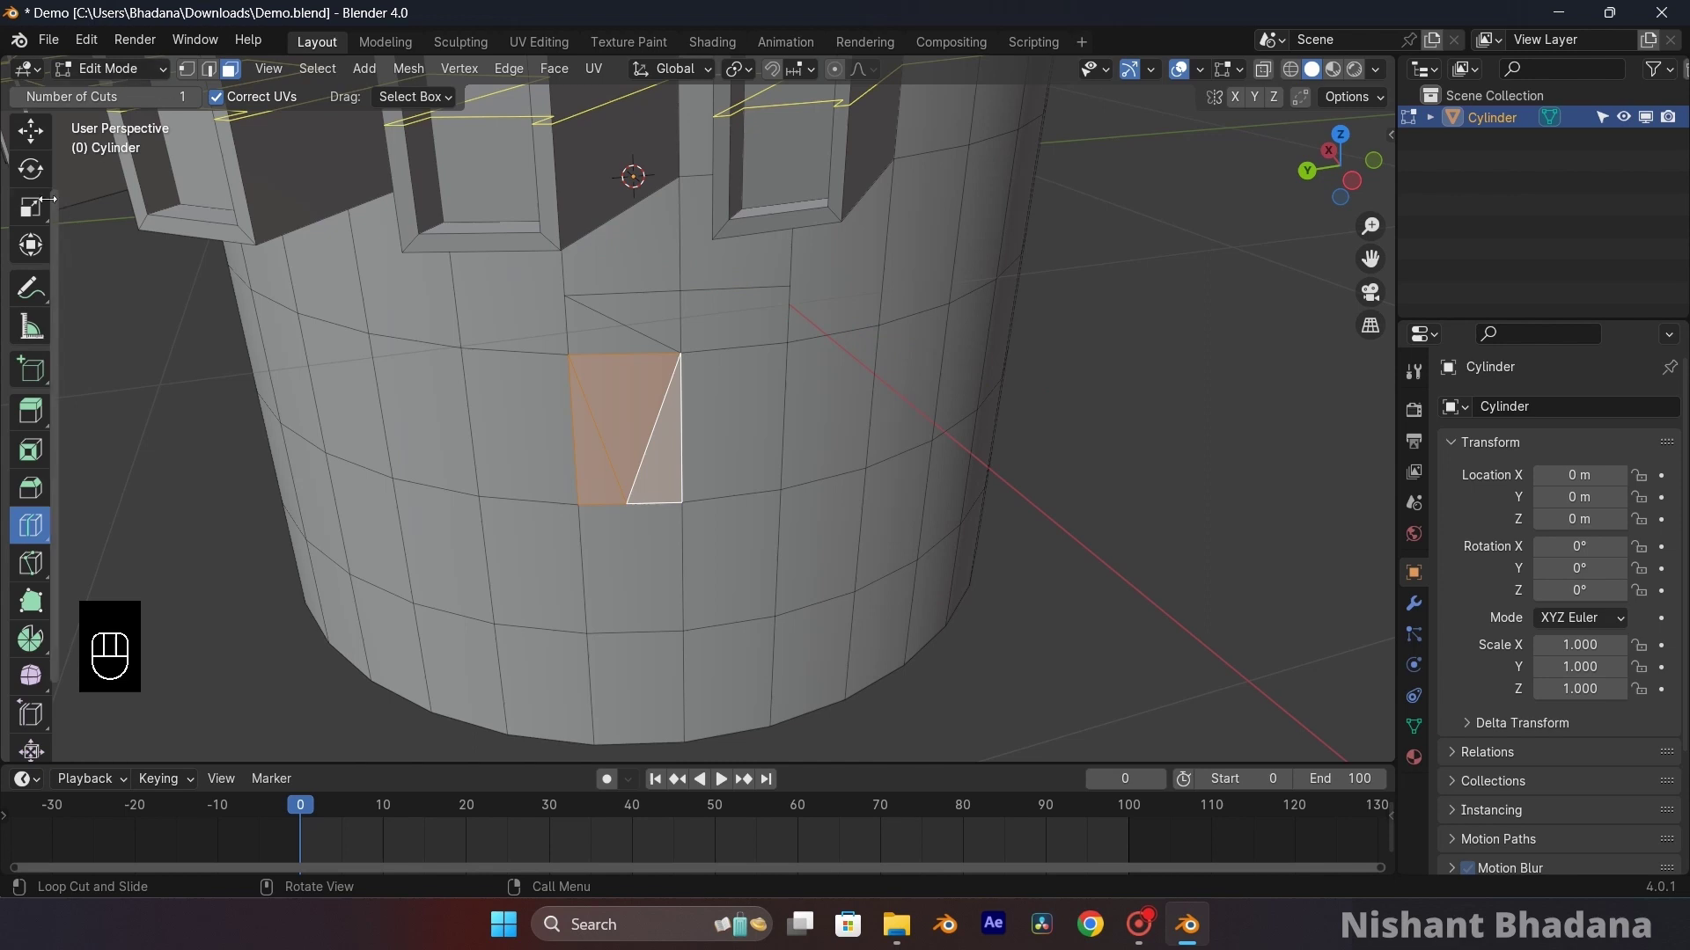
{"action": "scroll", "coordinate": [33, 196], "scroll_direction": "up", "scroll_amount": 3}
{"action": "left_click", "coordinate": [31, 139]}
{"action": "left_click", "coordinate": [1263, 410]}
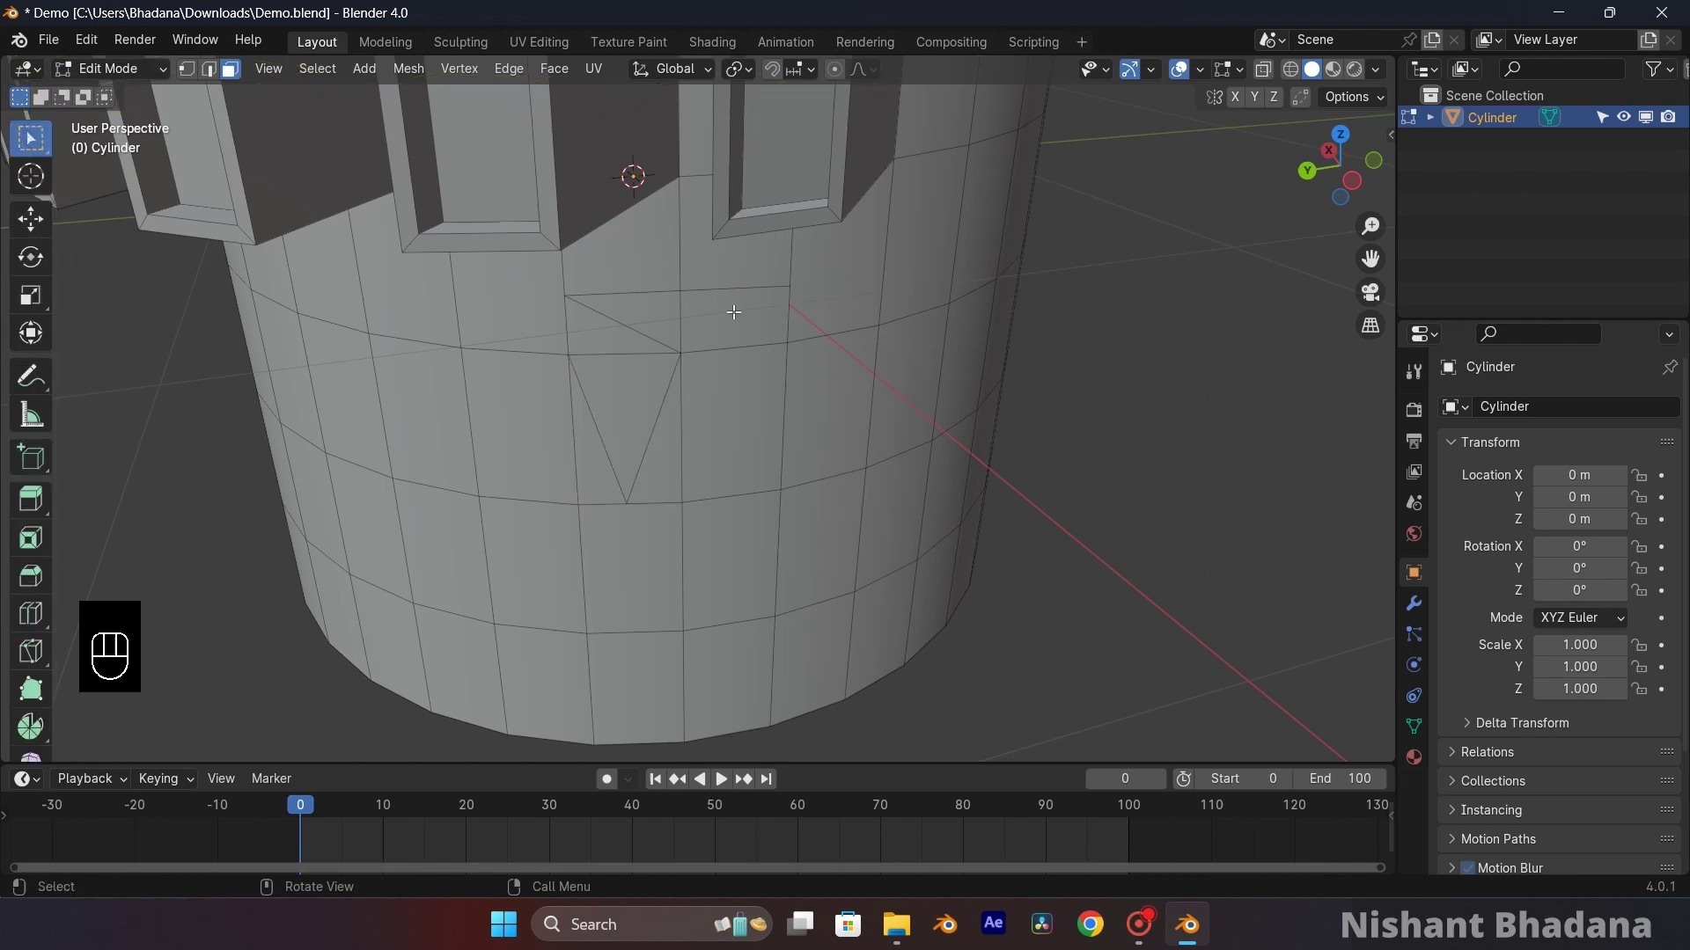
- Select the triangular and neighbouring faces around the knife cuts one at a time to examine how the cylinder's surface was divided
{"action": "scroll", "coordinate": [654, 324], "scroll_direction": "up", "scroll_amount": 3}
{"action": "scroll", "coordinate": [492, 316], "scroll_direction": "down", "scroll_amount": 2}
{"action": "left_click", "coordinate": [565, 311]}
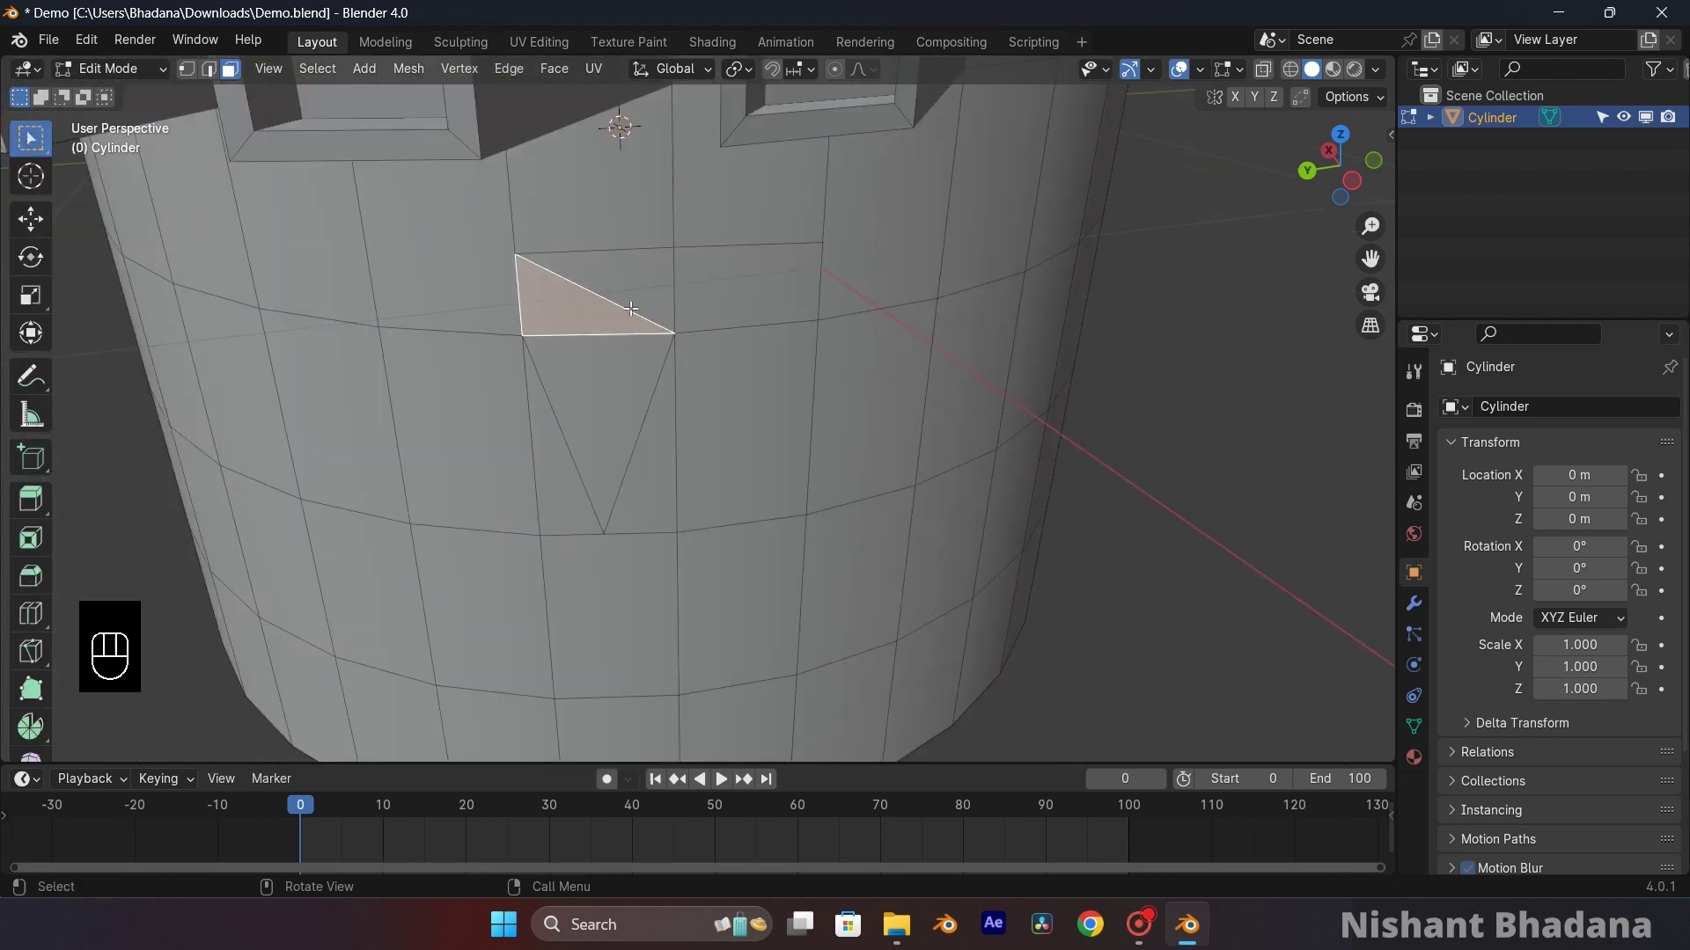
{"action": "left_click", "coordinate": [640, 289]}
{"action": "left_click", "coordinate": [605, 403]}
{"action": "left_click", "coordinate": [551, 483]}
{"action": "left_click", "coordinate": [594, 431]}
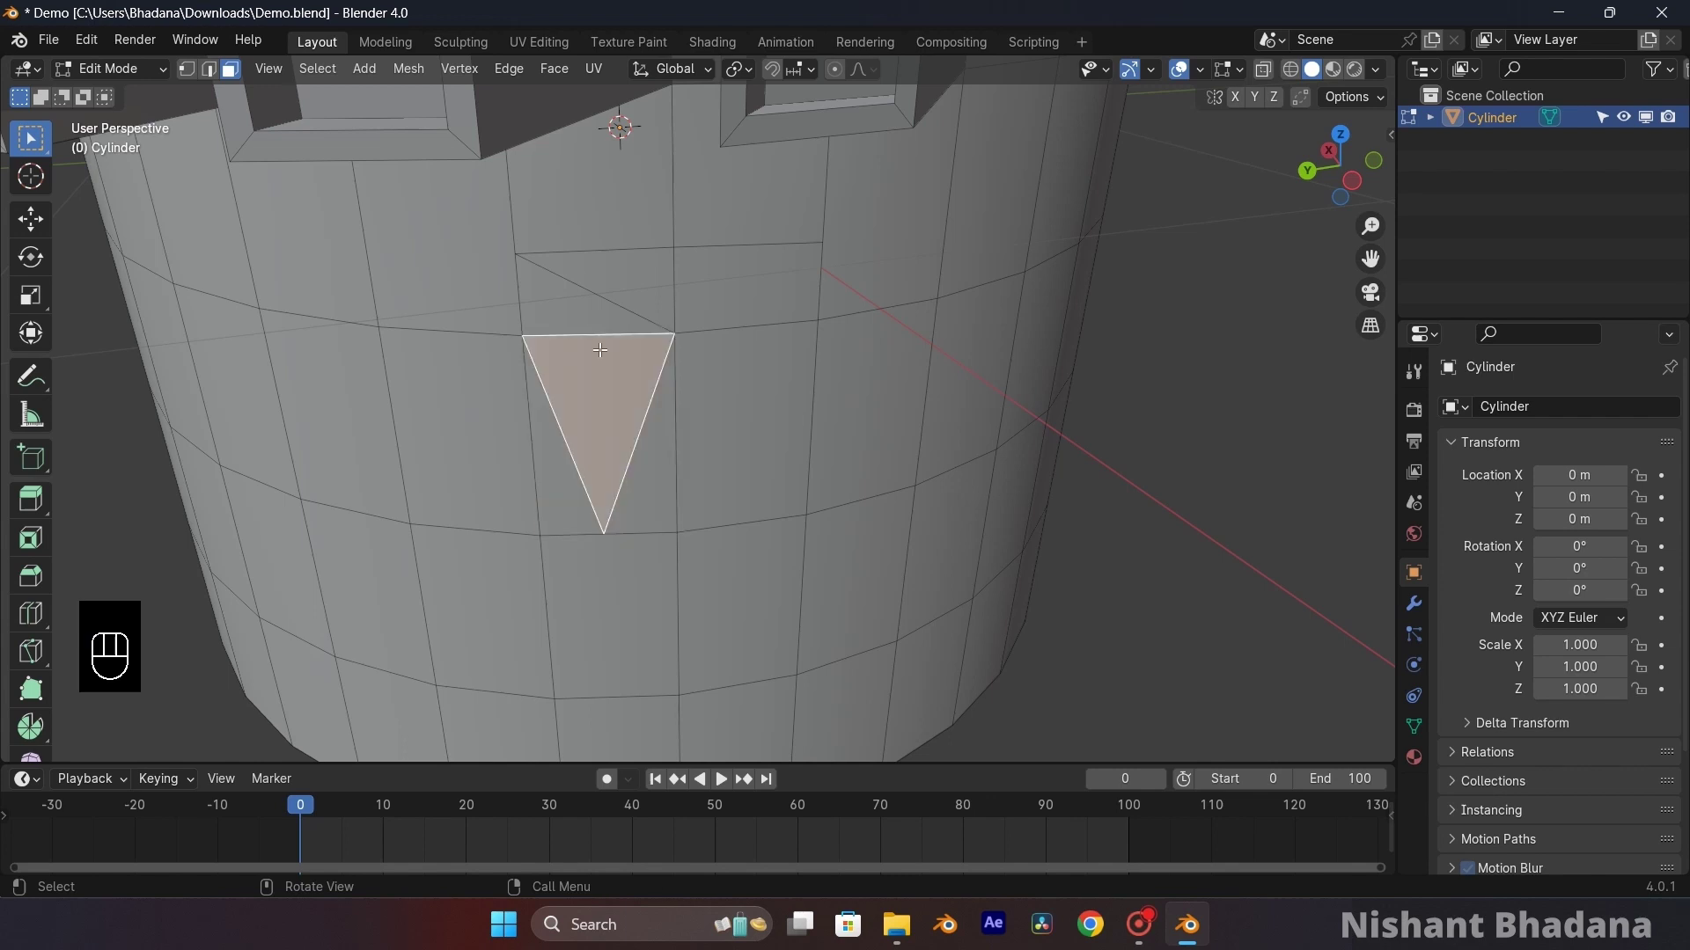
{"action": "left_click", "coordinate": [577, 308]}
{"action": "left_click", "coordinate": [775, 319]}
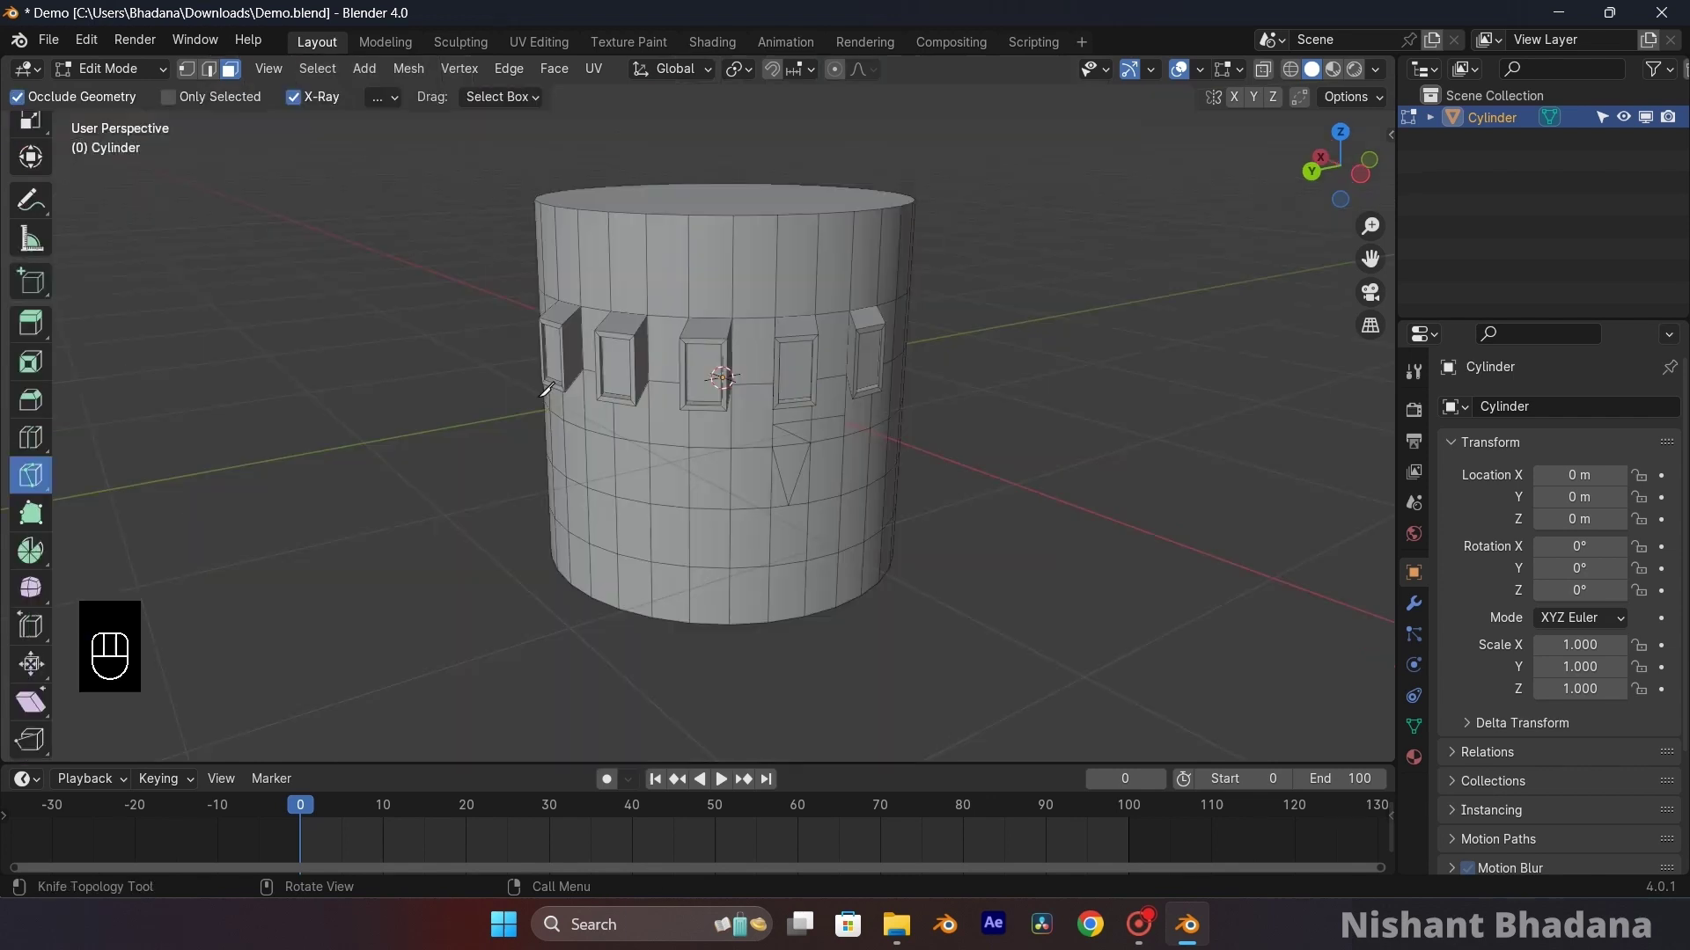
- With the Poly Build tool, pull a vertex on the cylinder's top rim upward into a peak
{"action": "left_click", "coordinate": [31, 515]}
{"action": "scroll", "coordinate": [247, 424], "scroll_direction": "up", "scroll_amount": 1}
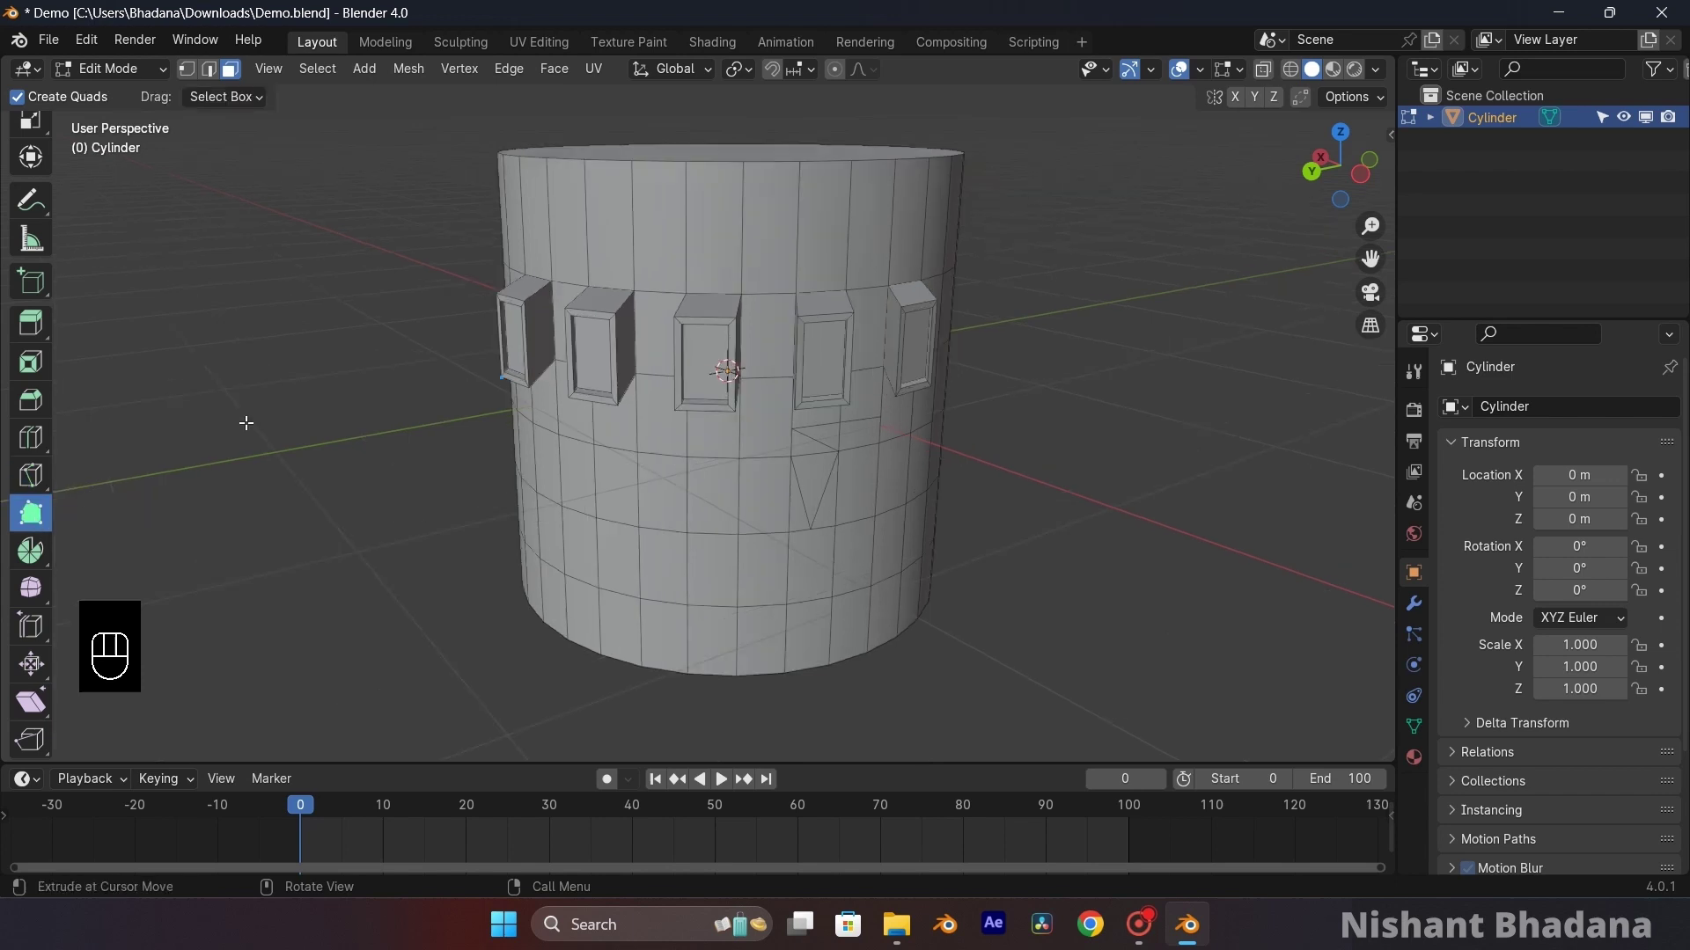
{"action": "scroll", "coordinate": [246, 423], "scroll_direction": "up", "scroll_amount": 1}
{"action": "middle_click_drag", "start_coordinate": [264, 400], "coordinate": [169, 453], "text": "shift"}
{"action": "scroll", "coordinate": [170, 452], "scroll_direction": "down", "scroll_amount": 1}
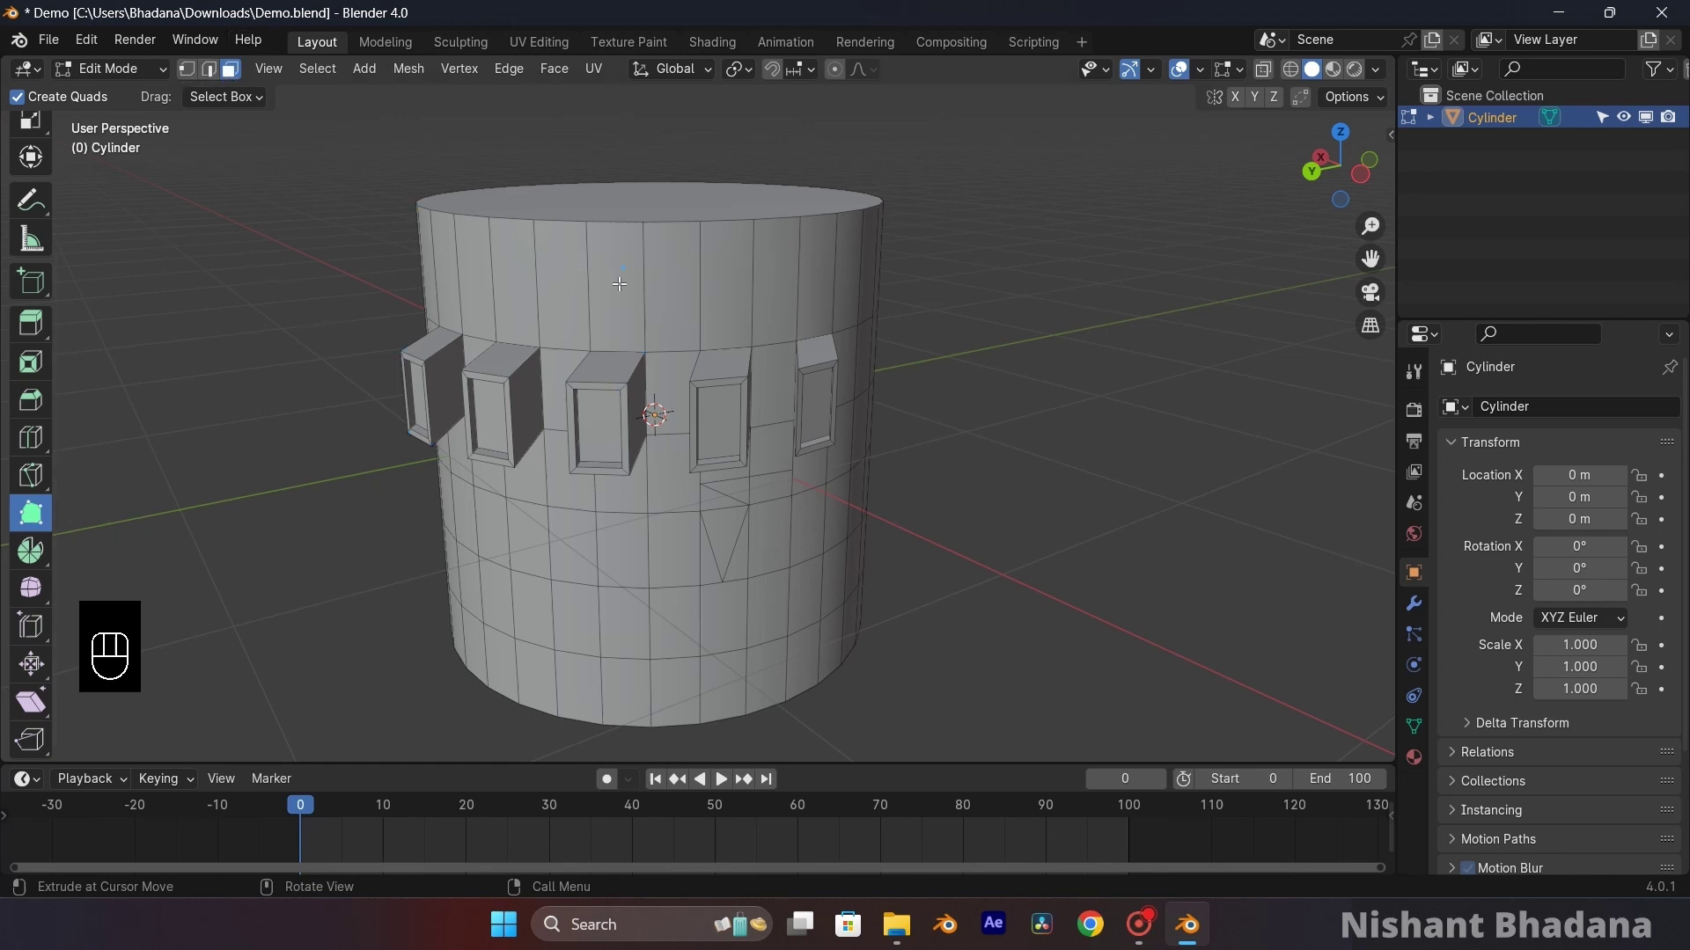
{"action": "left_click", "coordinate": [590, 228]}
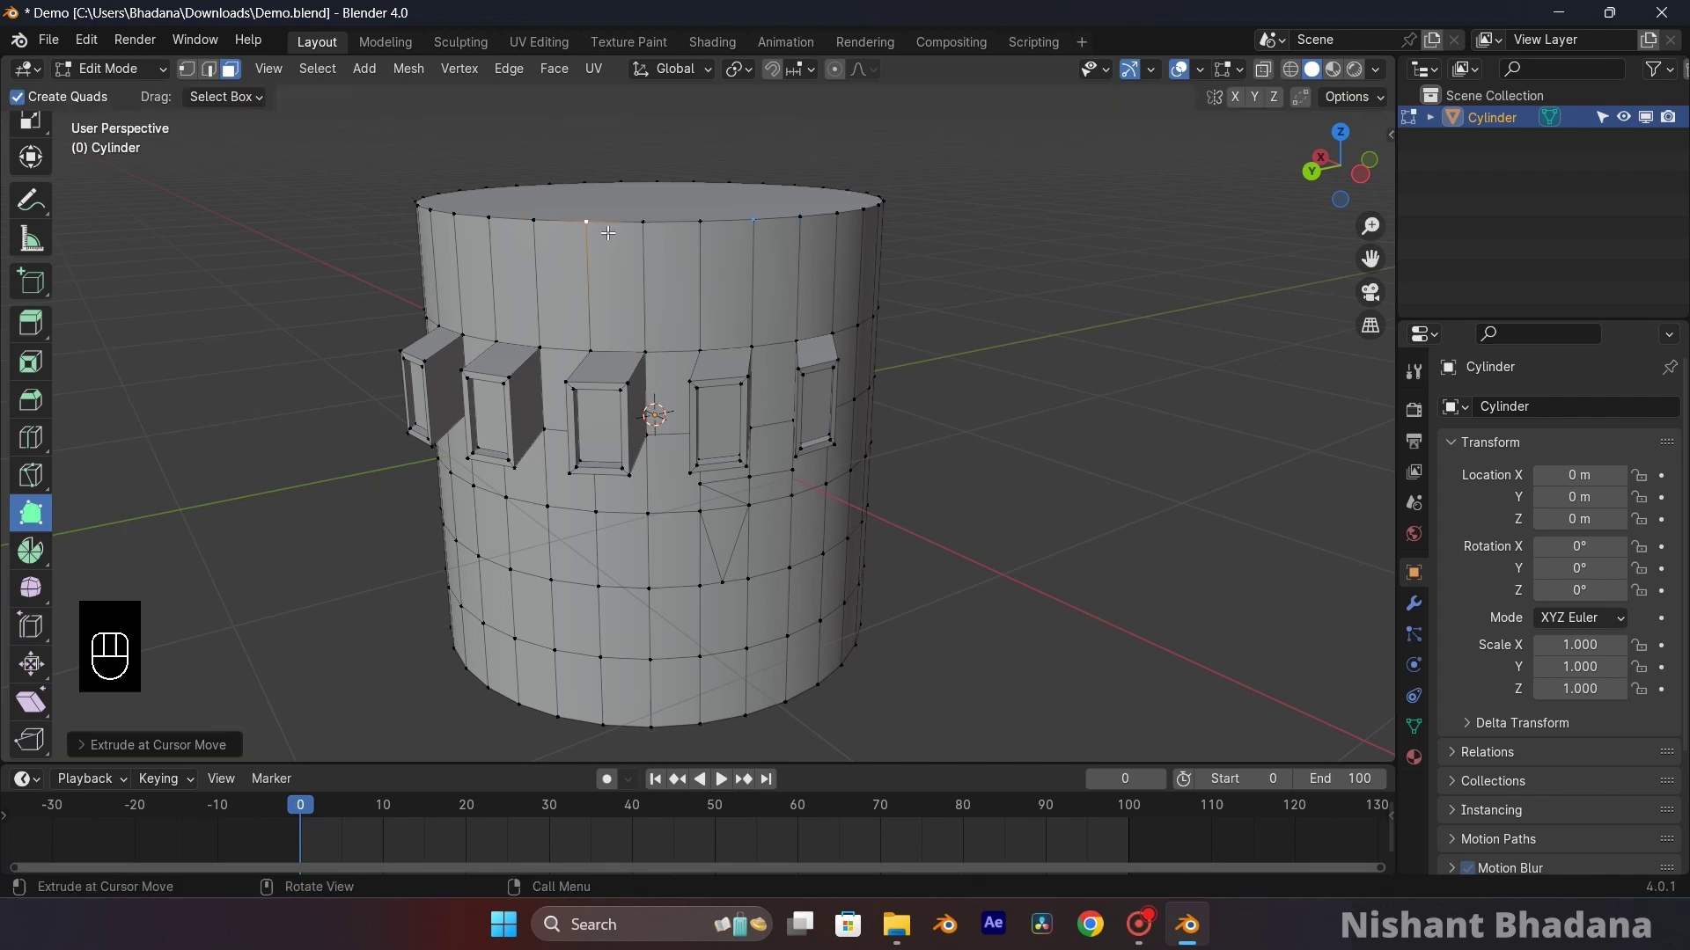
{"action": "middle_click_drag", "start_coordinate": [471, 292], "coordinate": [588, 273]}
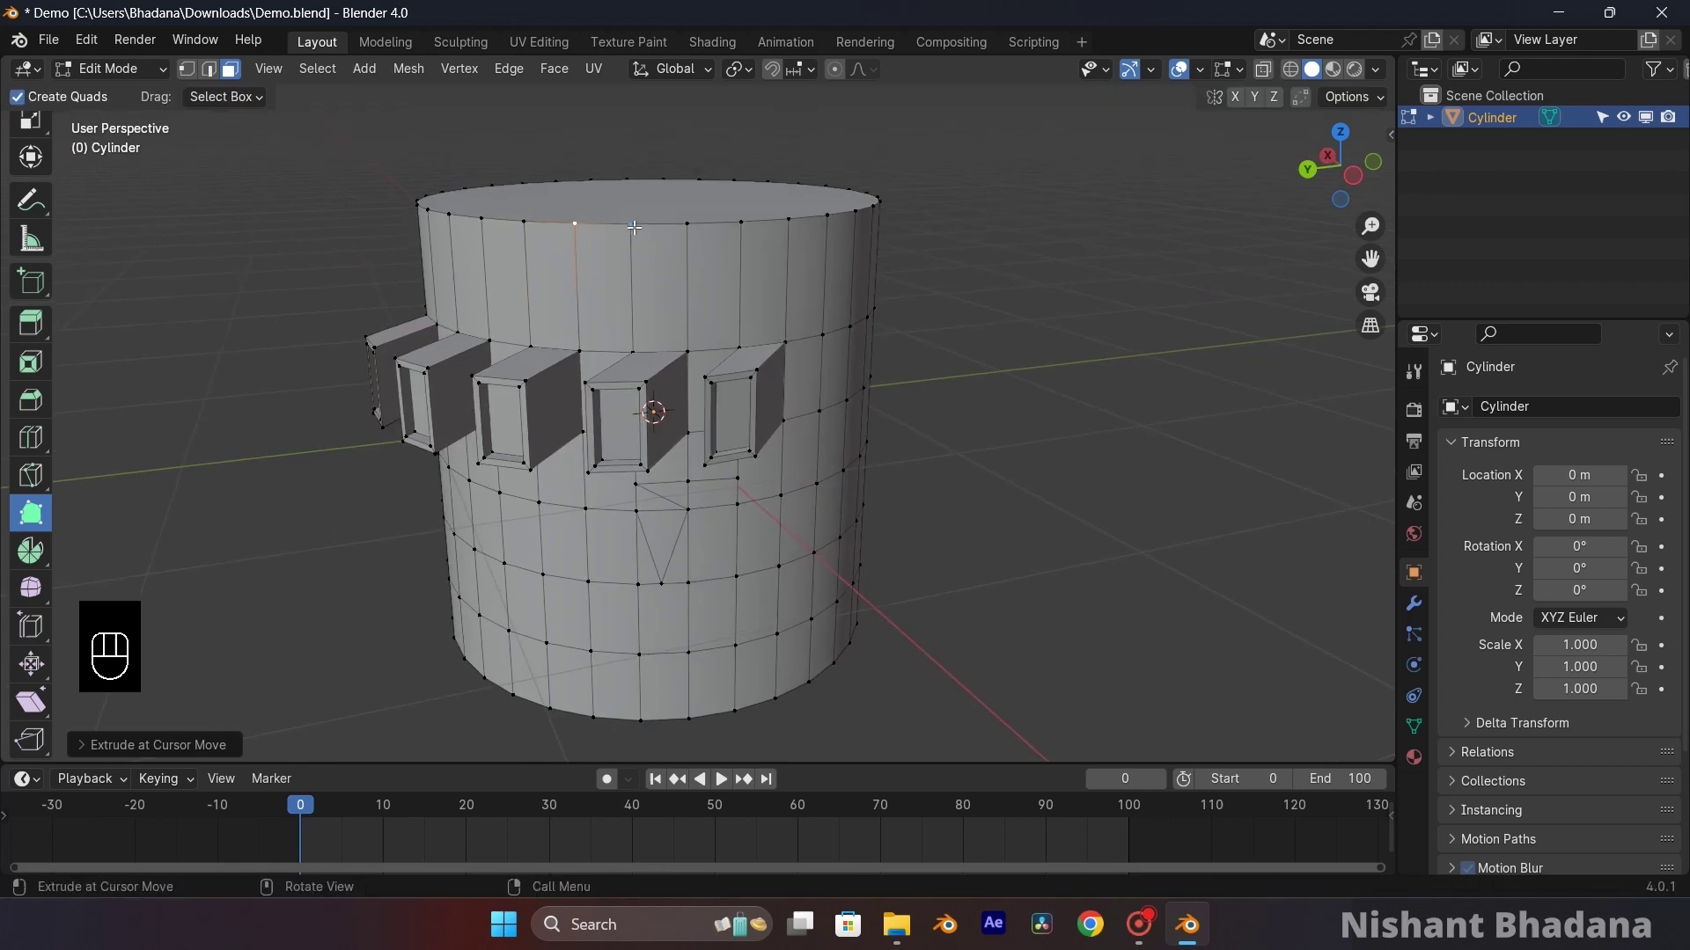
{"action": "left_click_drag", "start_coordinate": [630, 227], "coordinate": [652, 168]}
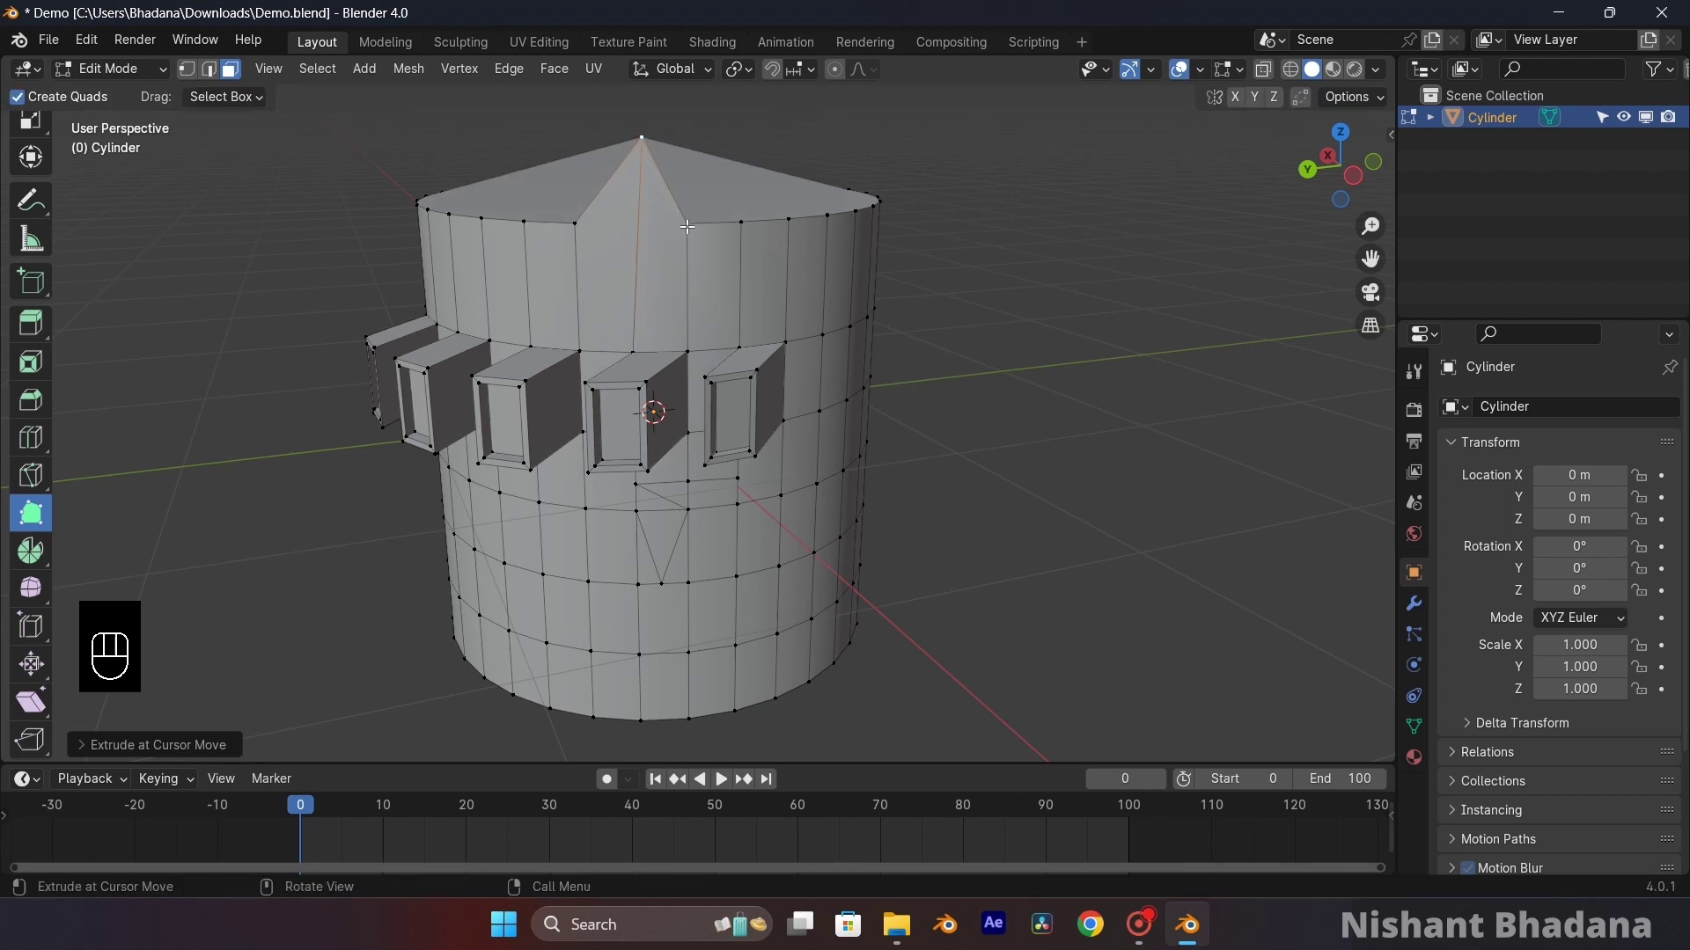
- Shift further vertices on the top rim sideways with the Poly Build tool
{"action": "left_click_drag", "start_coordinate": [687, 227], "coordinate": [750, 244]}
{"action": "middle_click_drag", "start_coordinate": [704, 231], "coordinate": [672, 267]}
{"action": "mouse_move", "coordinate": [686, 306]}
{"action": "left_mouse_down"}
{"action": "mouse_move", "coordinate": [740, 285]}
{"action": "mouse_move", "coordinate": [762, 249]}
{"action": "mouse_move", "coordinate": [785, 288]}
{"action": "left_mouse_up"}
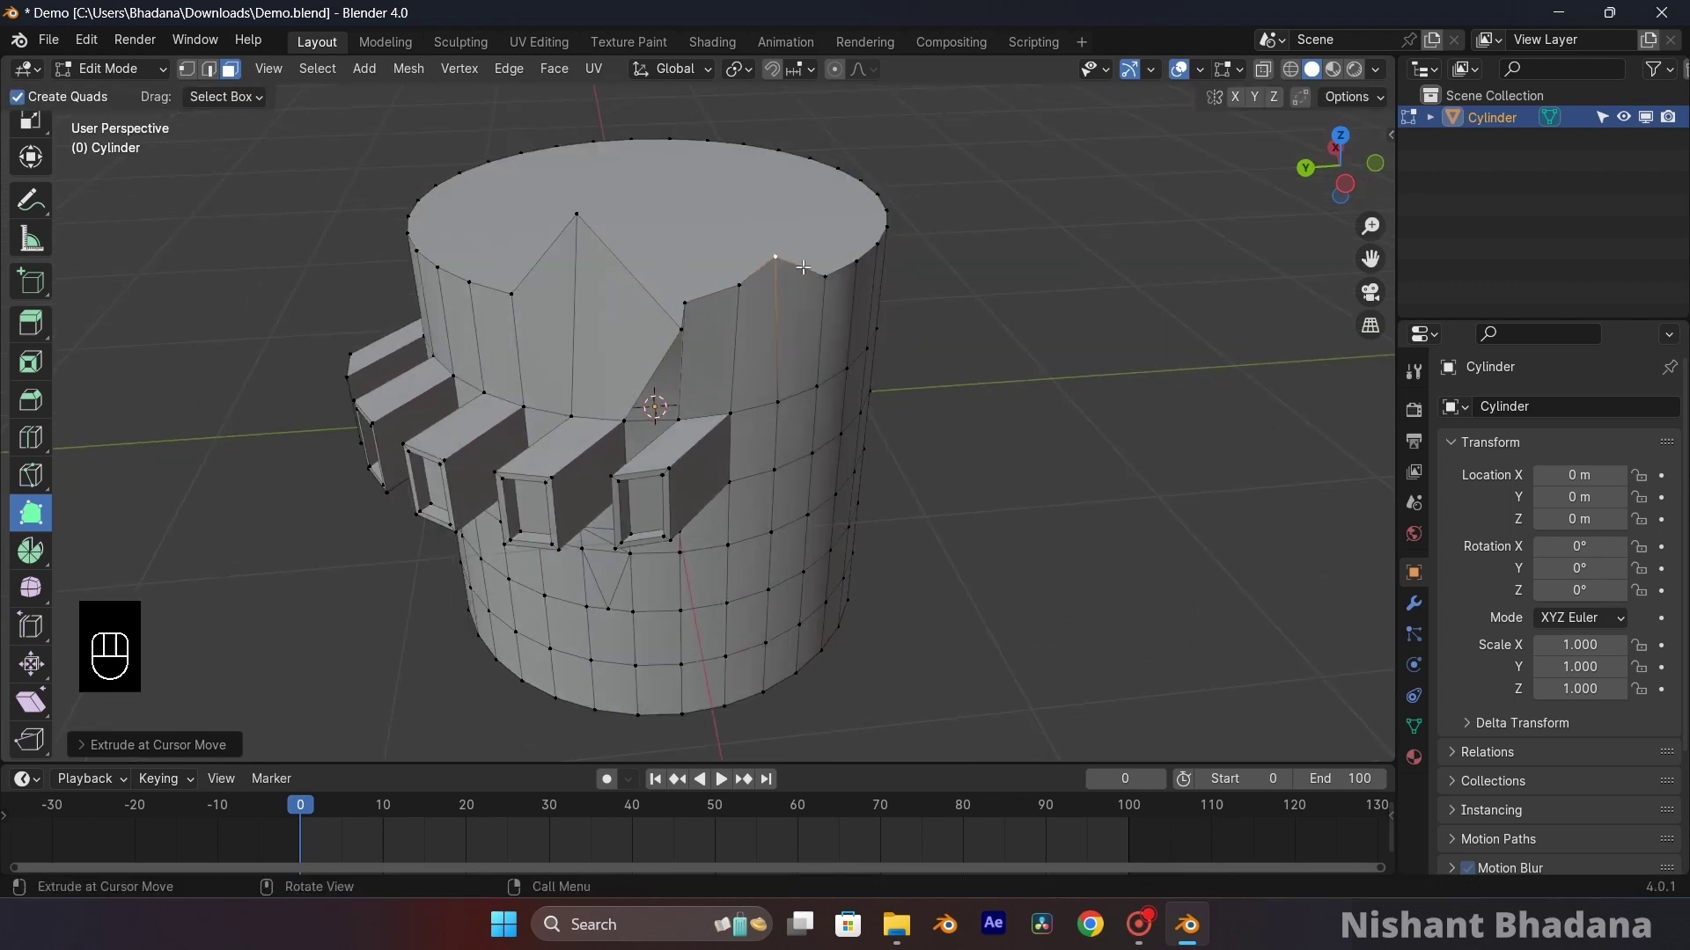
- Undo all the Poly Build vertex moves on the cylinder's top rim
{"action": "key", "text": "ctrl+z"}
{"action": "key", "text": "ctrl+z"}
{"action": "key", "text": "ctrl+z"}
{"action": "key", "text": "ctrl+z"}
{"action": "key", "text": "ctrl+z"}
{"action": "key", "text": "ctrl+z"}
{"action": "key", "text": "ctrl+z"}
{"action": "key", "text": "ctrl+z"}
{"action": "key", "text": "ctrl+z"}
{"action": "key", "text": "ctrl+z"}
{"action": "key", "text": "ctrl+z"}
{"action": "key", "text": "ctrl+z"}
{"action": "key", "text": "ctrl+z"}
{"action": "key", "text": "ctrl+z"}
- Switch to the Spin tool, select a side face below the row of blocks and extrude it outward into a long block
{"action": "left_click", "coordinate": [27, 554]}
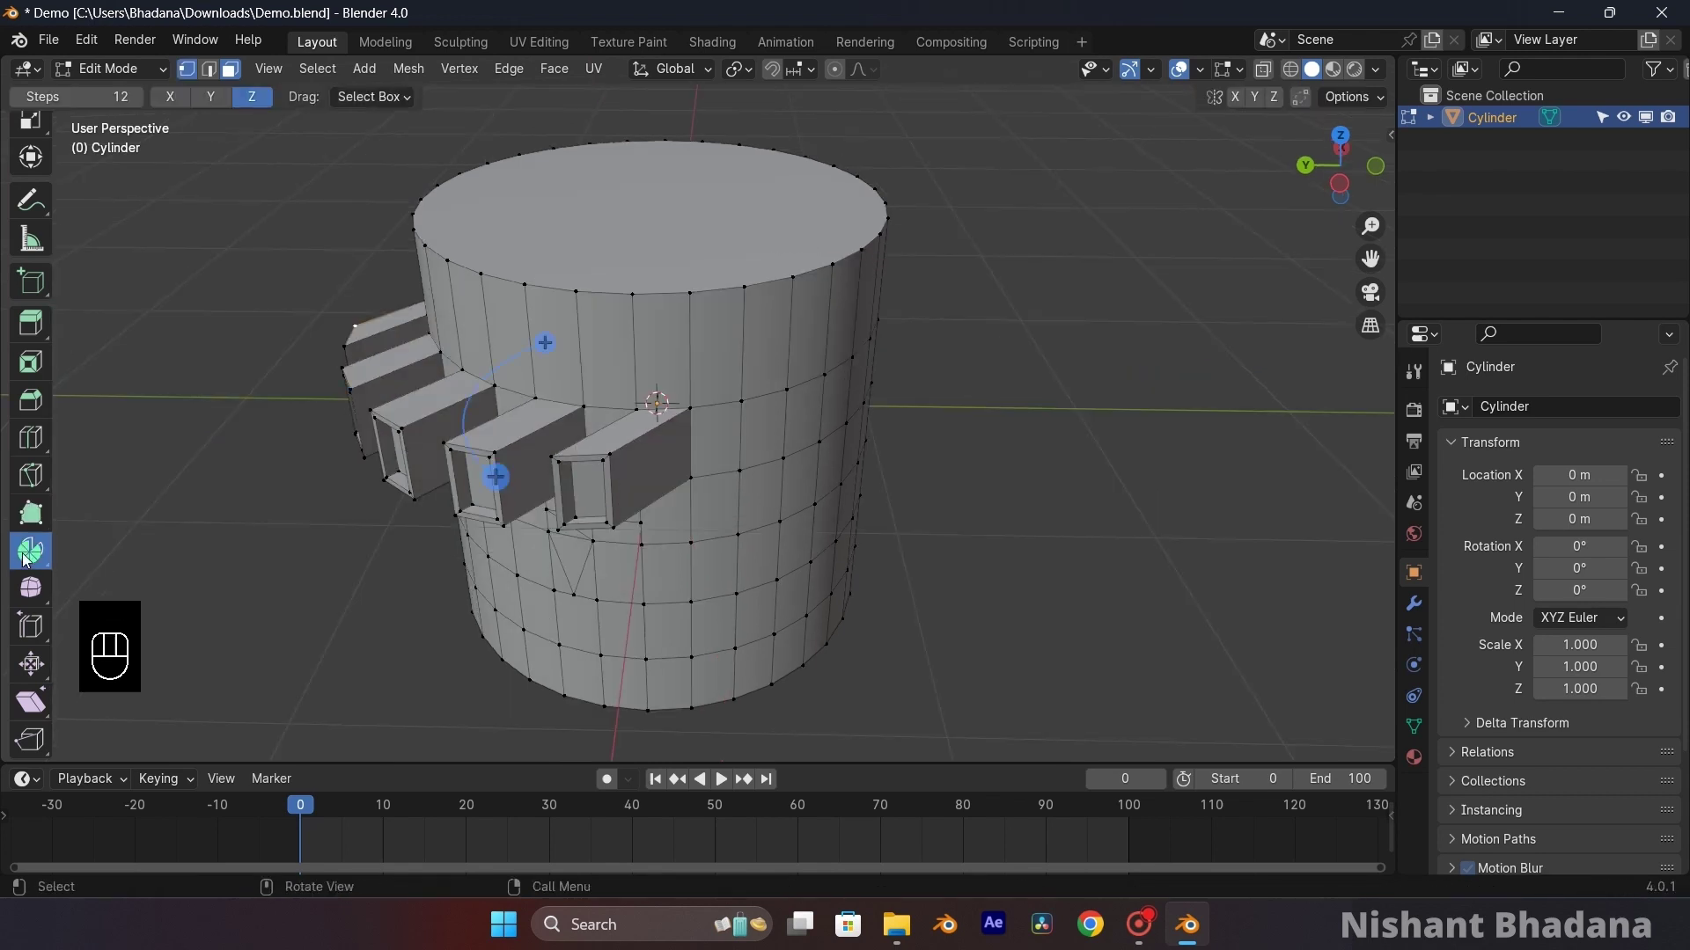
{"action": "middle_click_drag", "start_coordinate": [209, 504], "coordinate": [249, 133]}
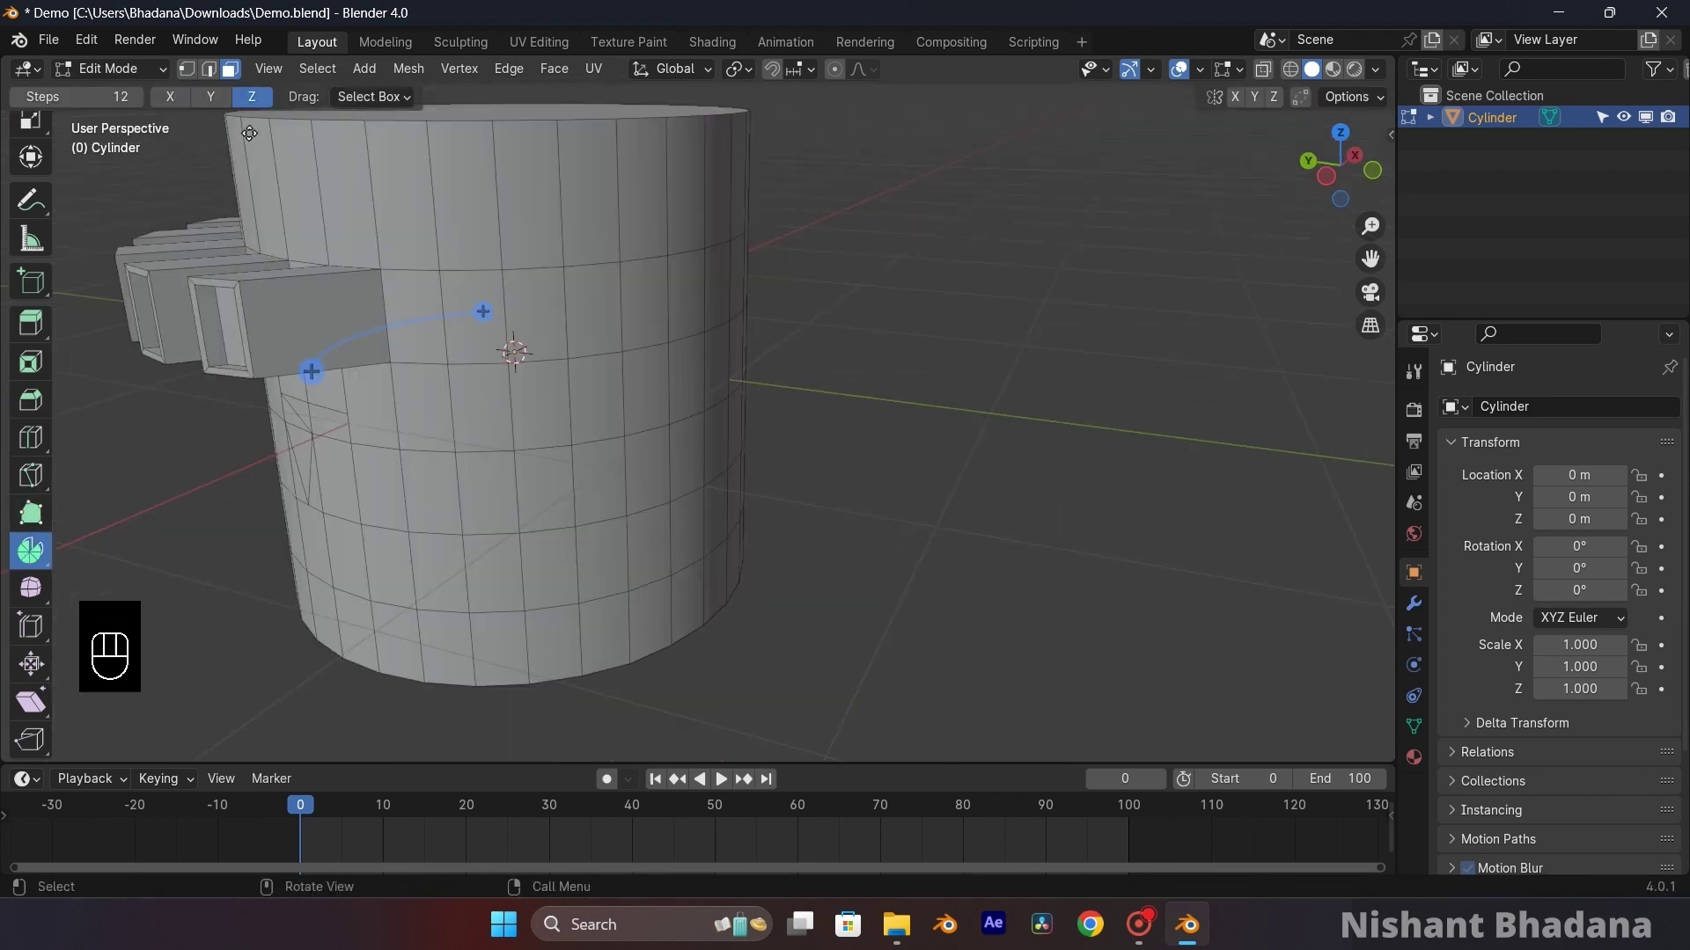
{"action": "middle_click_drag", "start_coordinate": [675, 516], "coordinate": [717, 486], "text": "shift"}
{"action": "left_click", "coordinate": [623, 385]}
{"action": "key", "text": "e"}
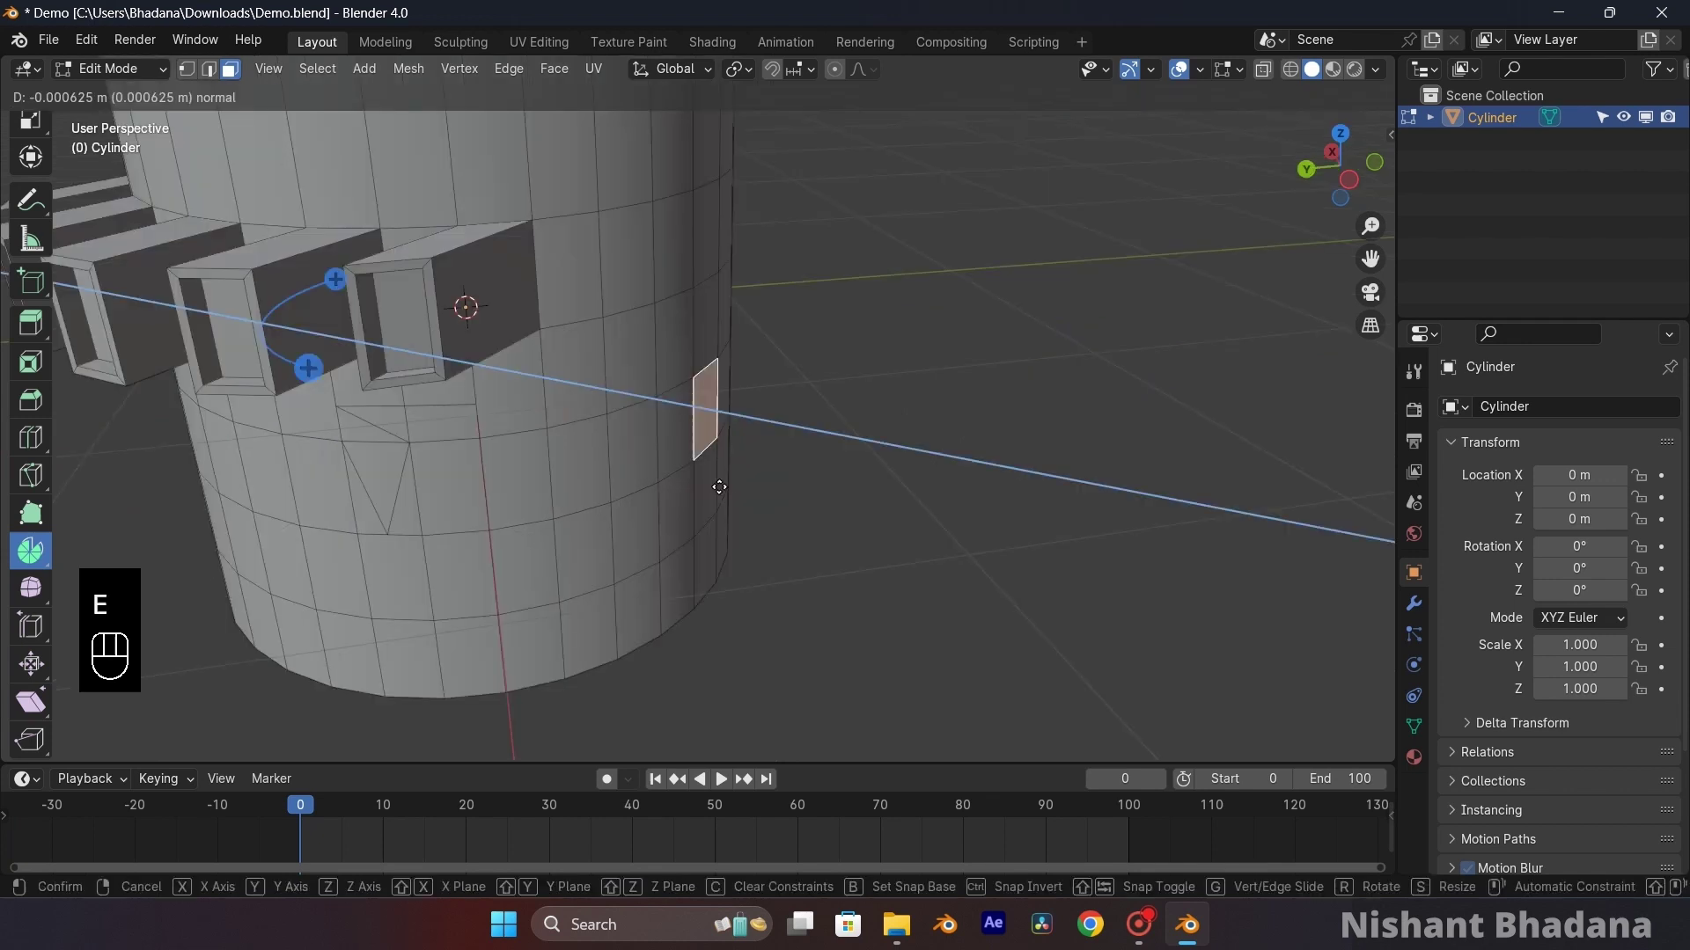
{"action": "left_click", "coordinate": [965, 536]}
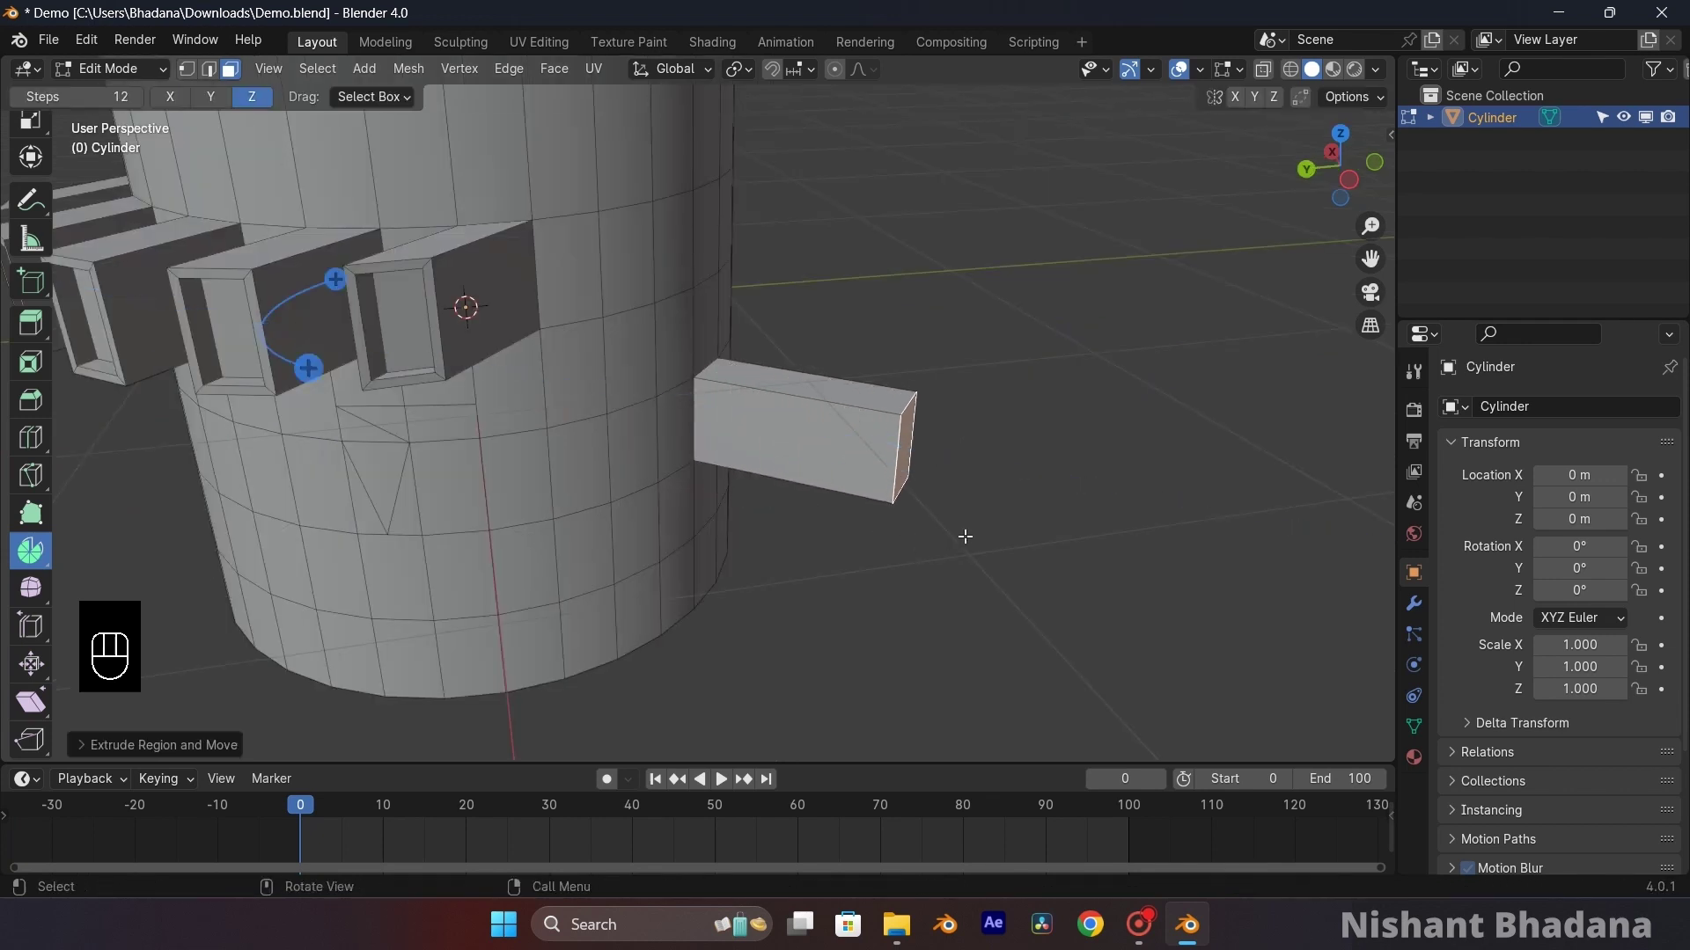
- Spin the new block's long side face around the cylinder's Z axis by about 293° in 12 steps, and expand the Spin settings
{"action": "left_click", "coordinate": [833, 460]}
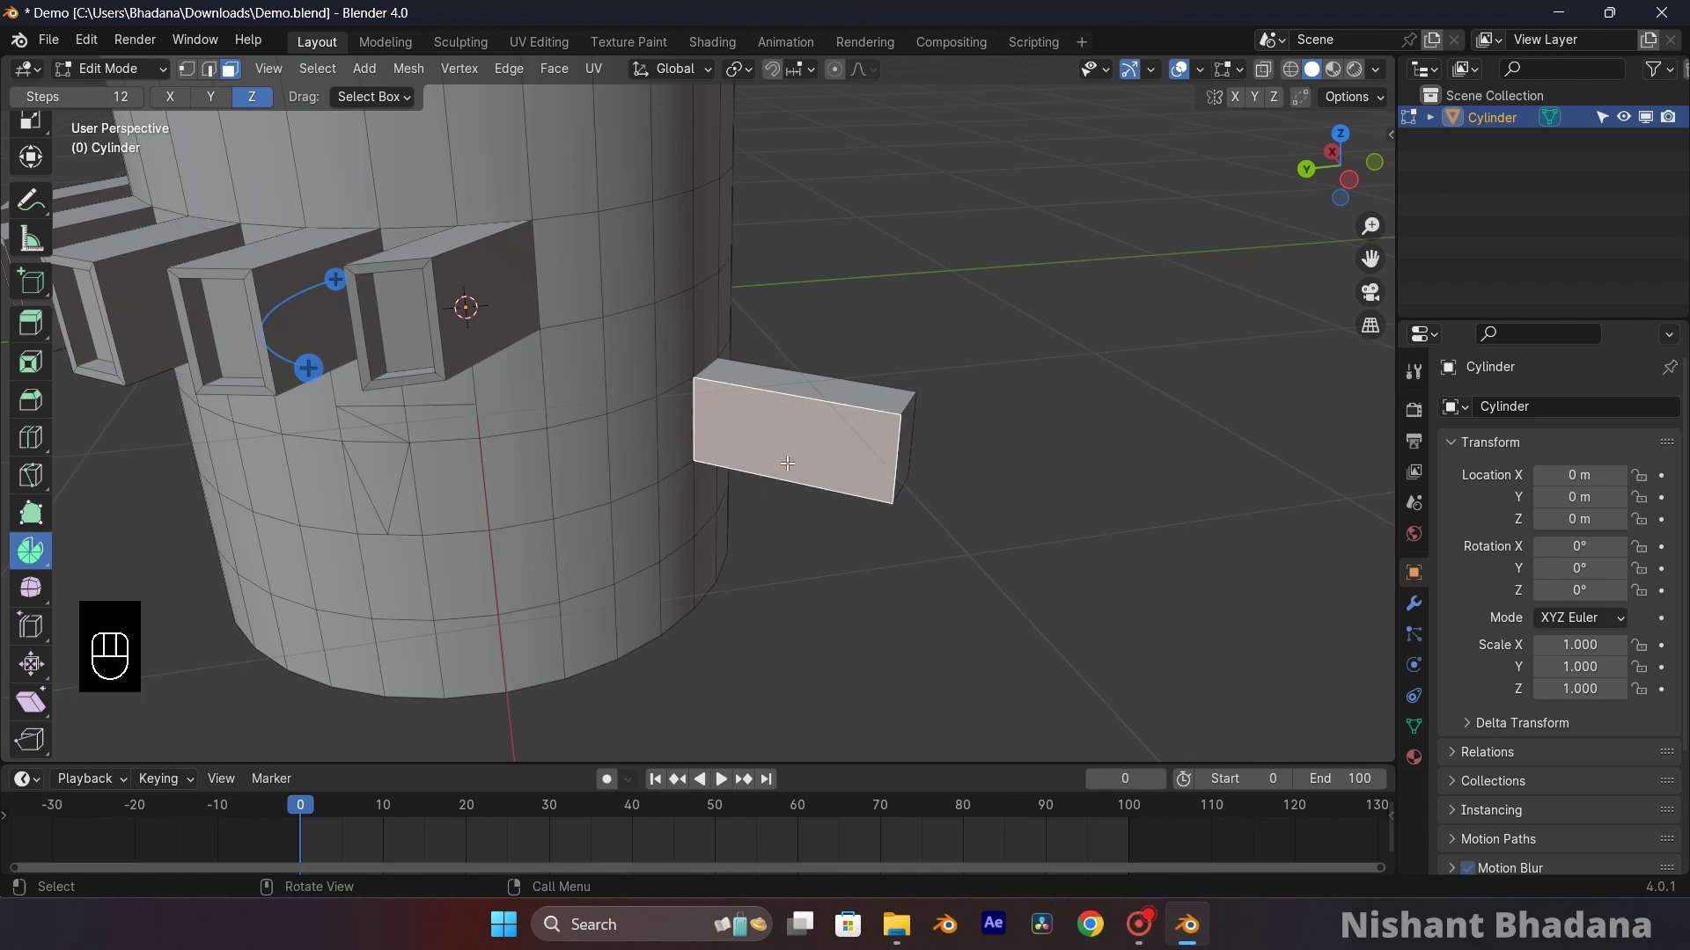
{"action": "scroll", "coordinate": [818, 486], "scroll_direction": "down", "scroll_amount": 3, "text": "shift"}
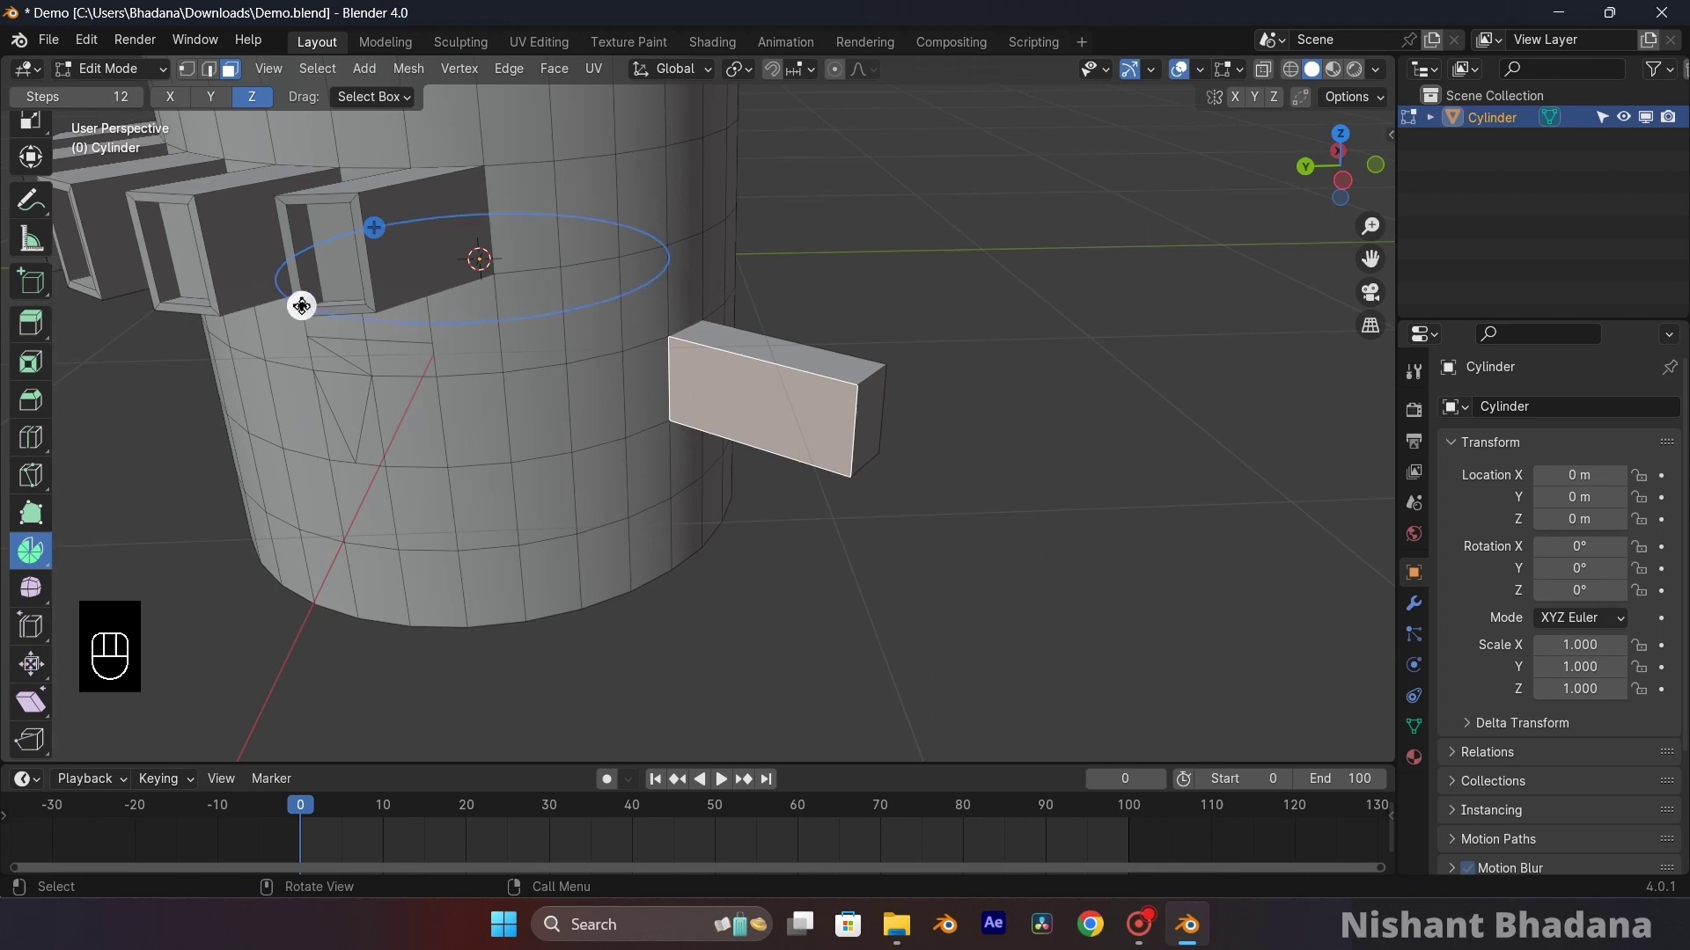
{"action": "left_click_drag", "start_coordinate": [302, 305], "coordinate": [594, 192]}
{"action": "middle_click_drag", "start_coordinate": [594, 192], "coordinate": [785, 474]}
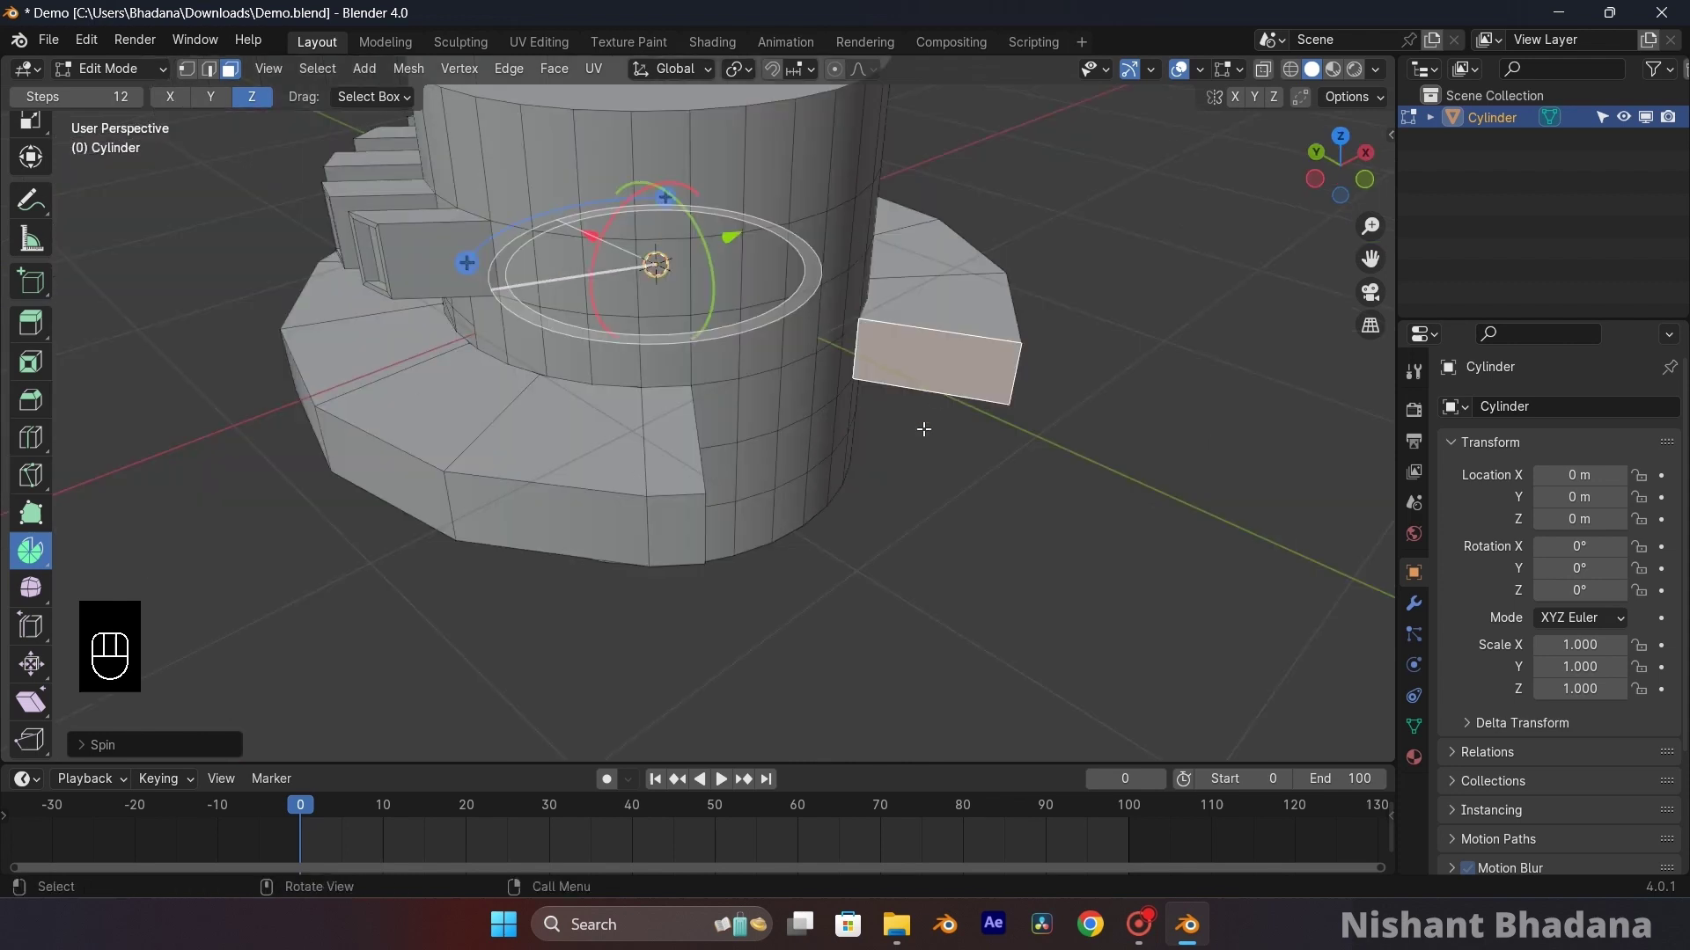
{"action": "middle_click_drag", "start_coordinate": [954, 424], "coordinate": [212, 640]}
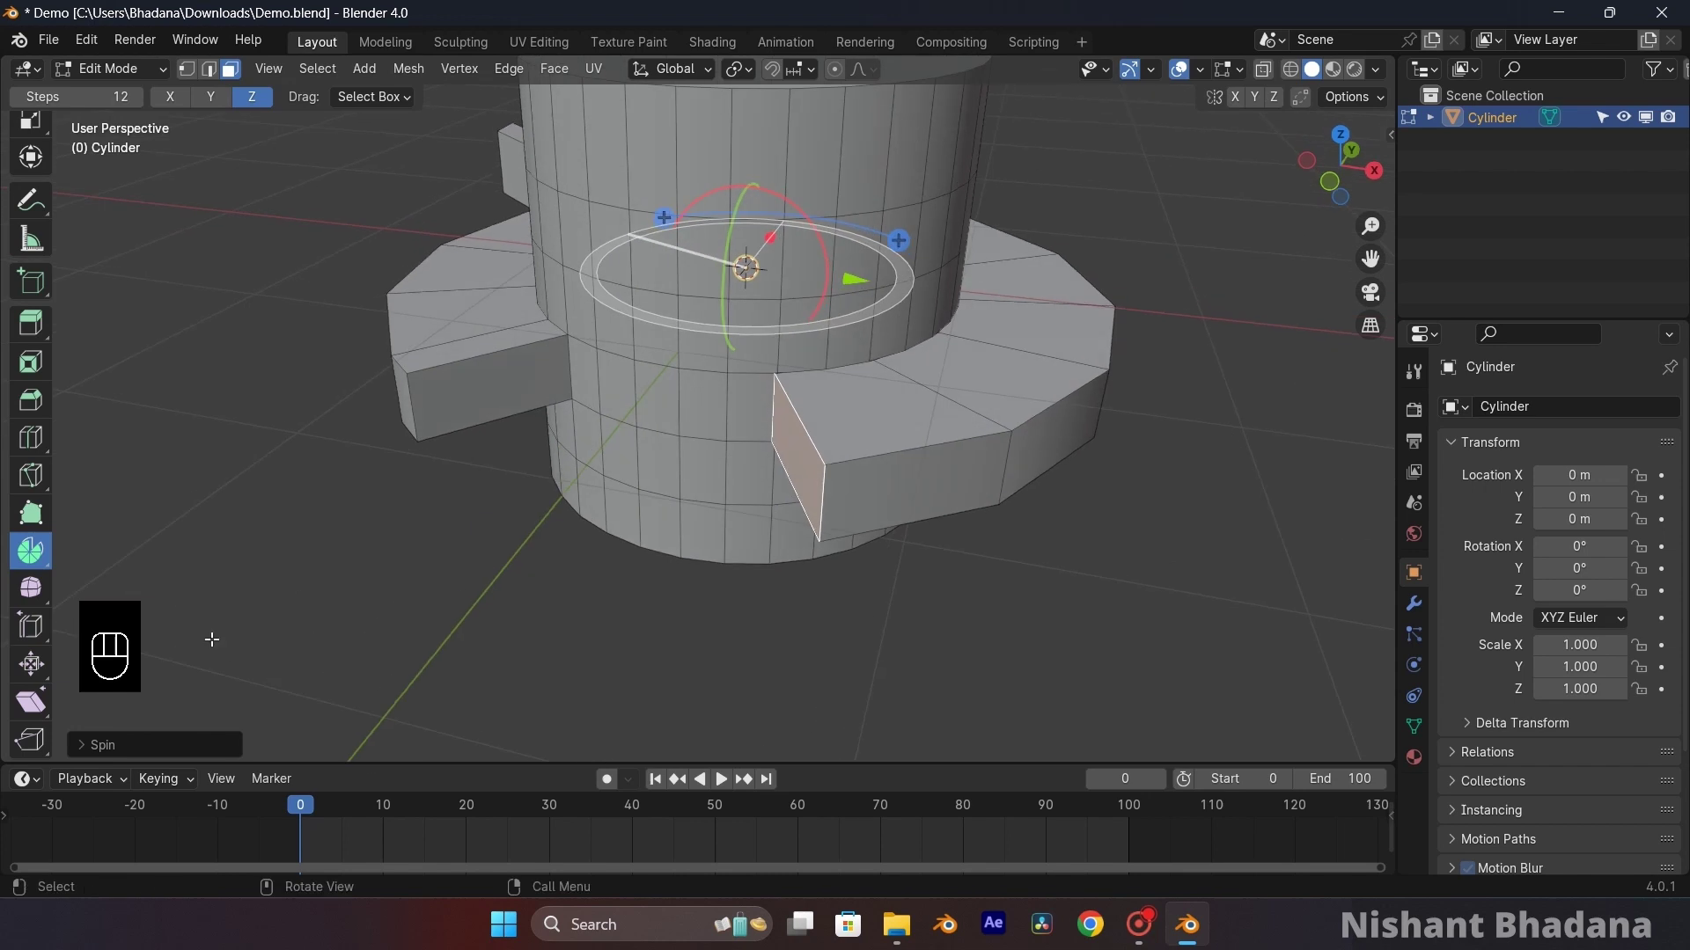
{"action": "left_click", "coordinate": [79, 744]}
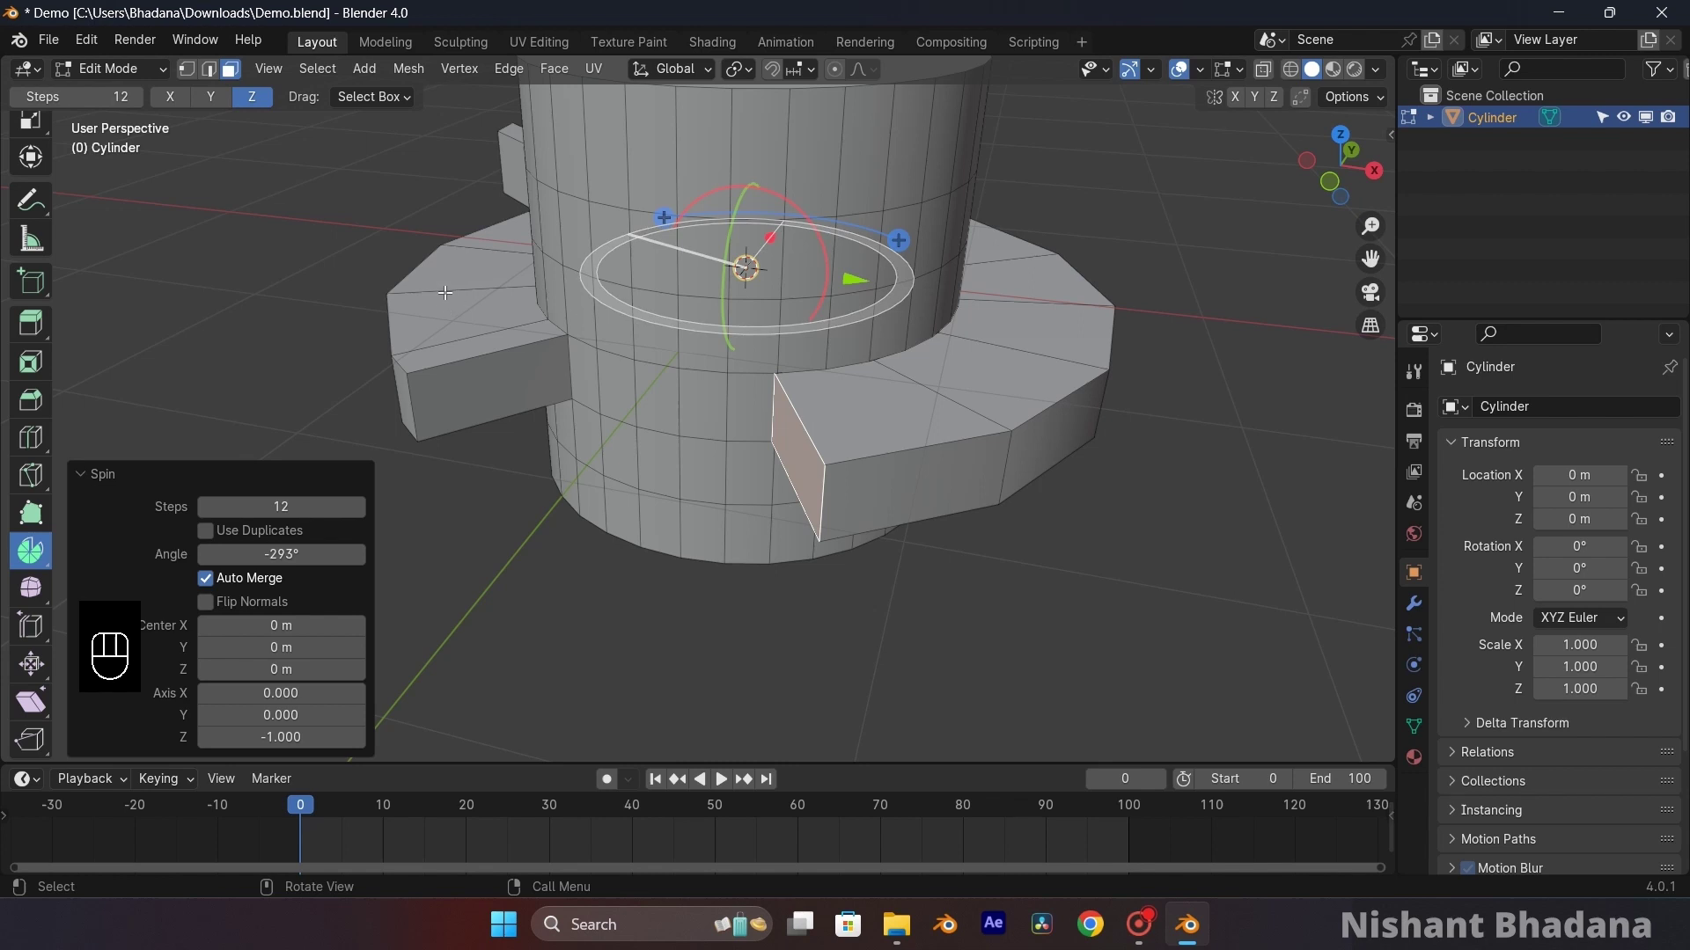
- Raise the spin's step count to 25 in single increments, and set it to 30
{"action": "middle_click_drag", "start_coordinate": [1059, 480], "coordinate": [467, 317]}
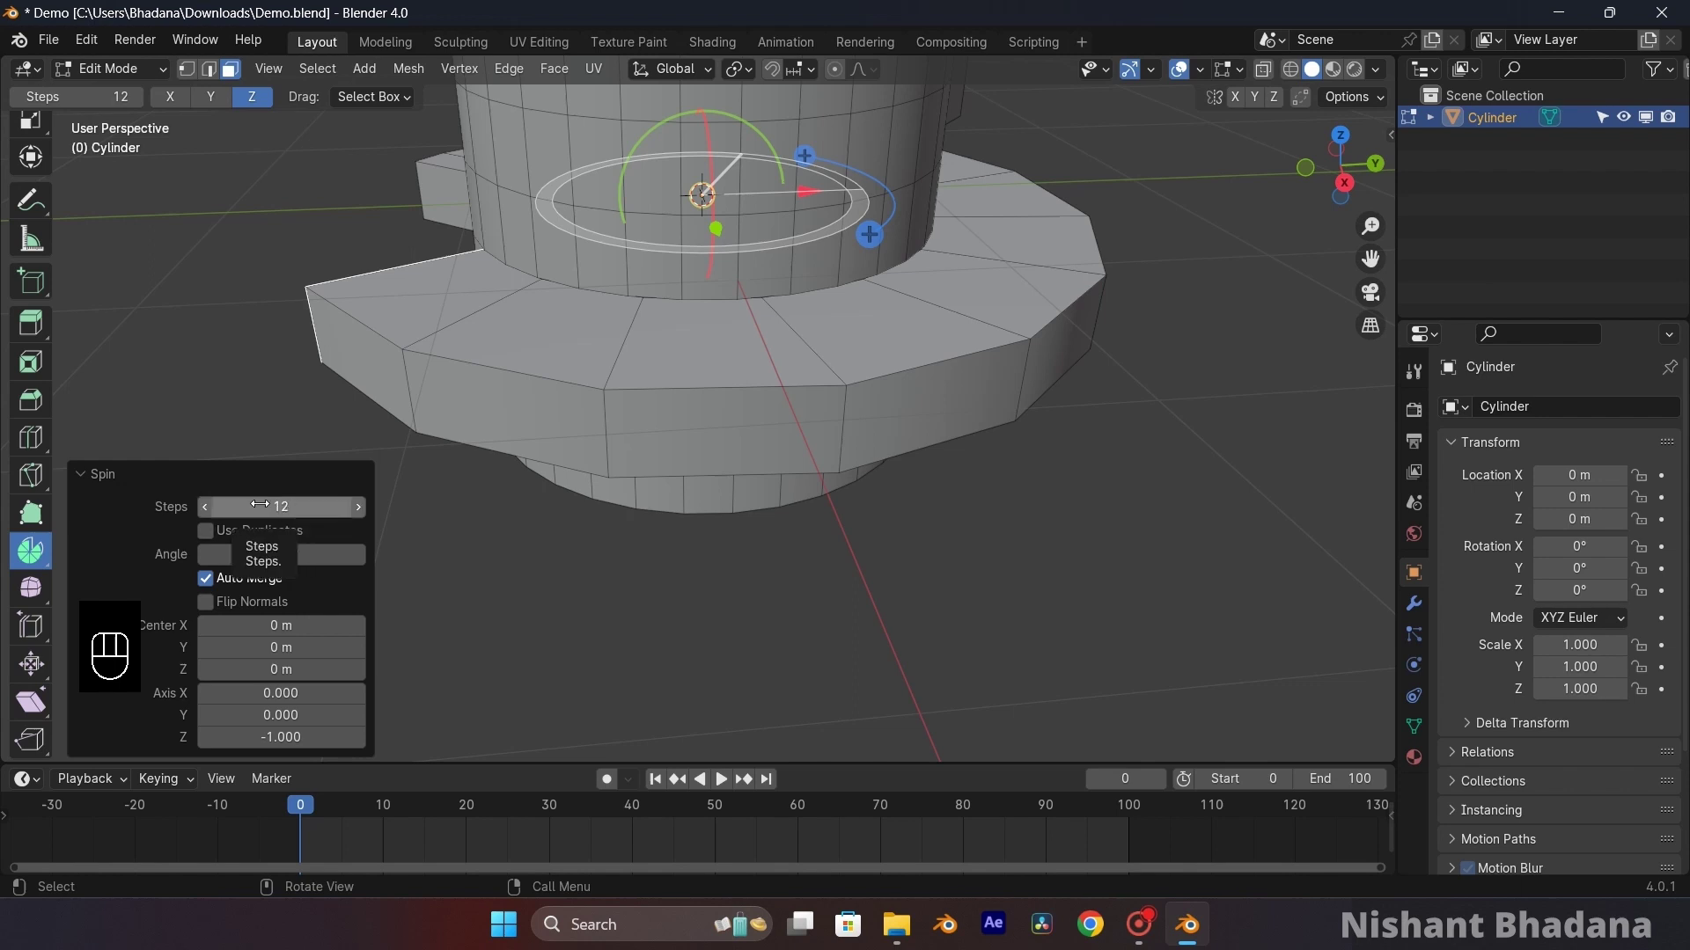
{"action": "left_click", "coordinate": [358, 508]}
{"action": "left_click", "coordinate": [357, 507]}
{"action": "left_click", "coordinate": [358, 507]}
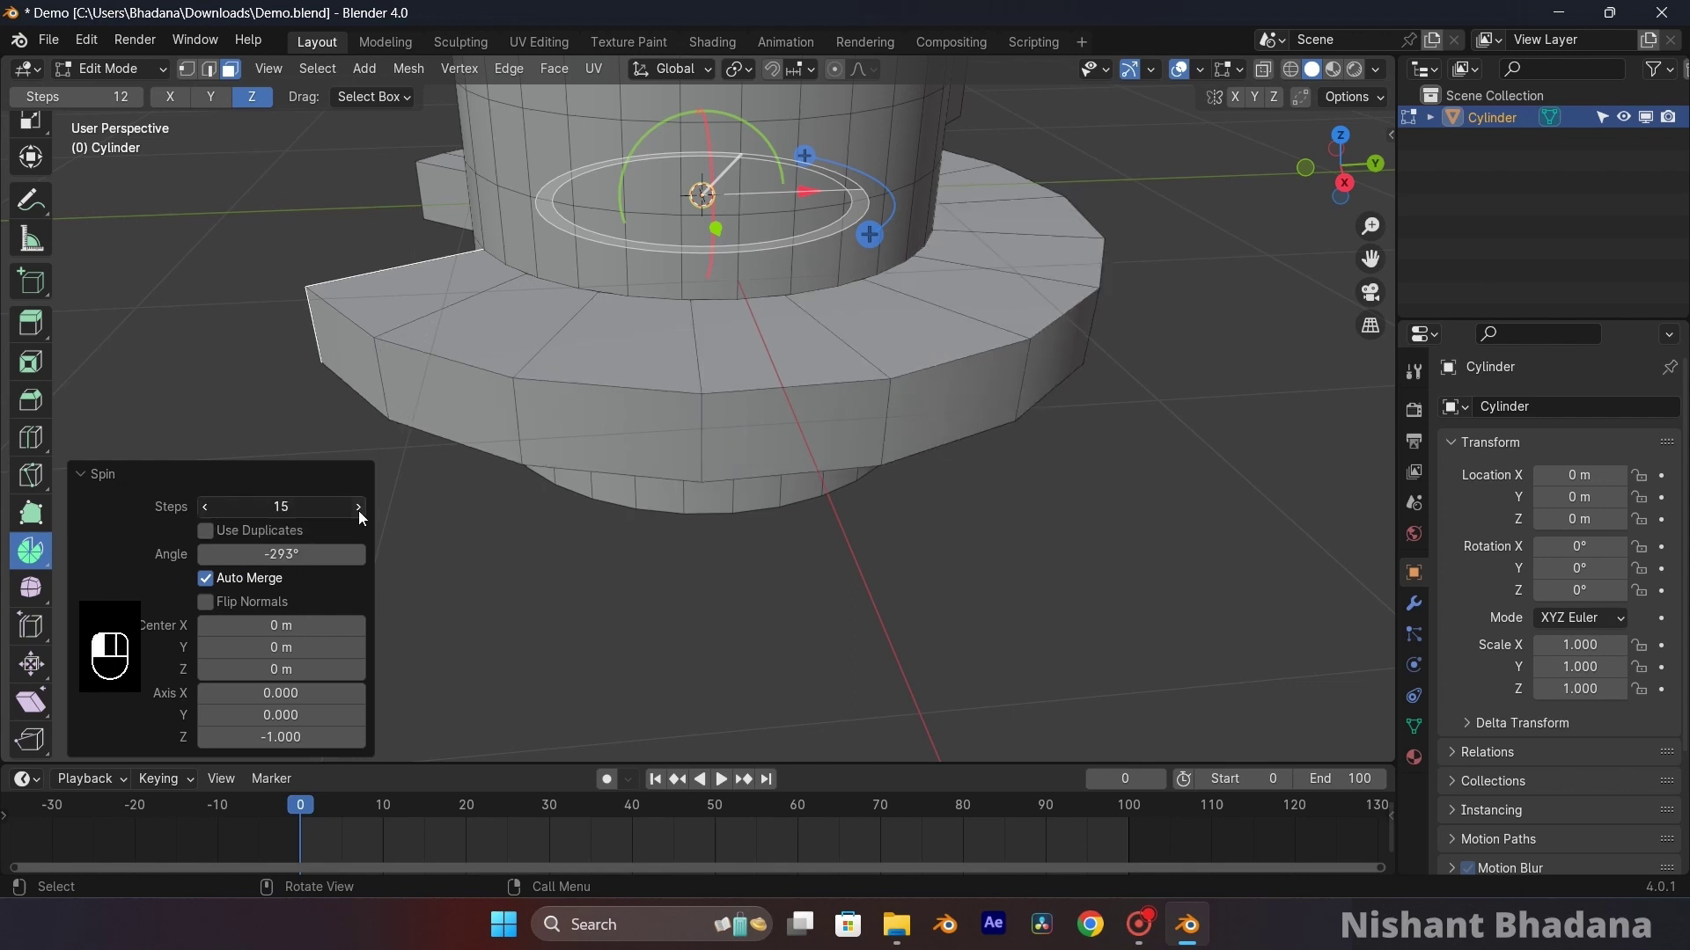
{"action": "double_click", "coordinate": [357, 507]}
{"action": "left_click", "coordinate": [358, 508]}
{"action": "double_click", "coordinate": [357, 508]}
{"action": "left_click", "coordinate": [358, 507]}
{"action": "double_click", "coordinate": [357, 508]}
{"action": "double_click", "coordinate": [357, 508]}
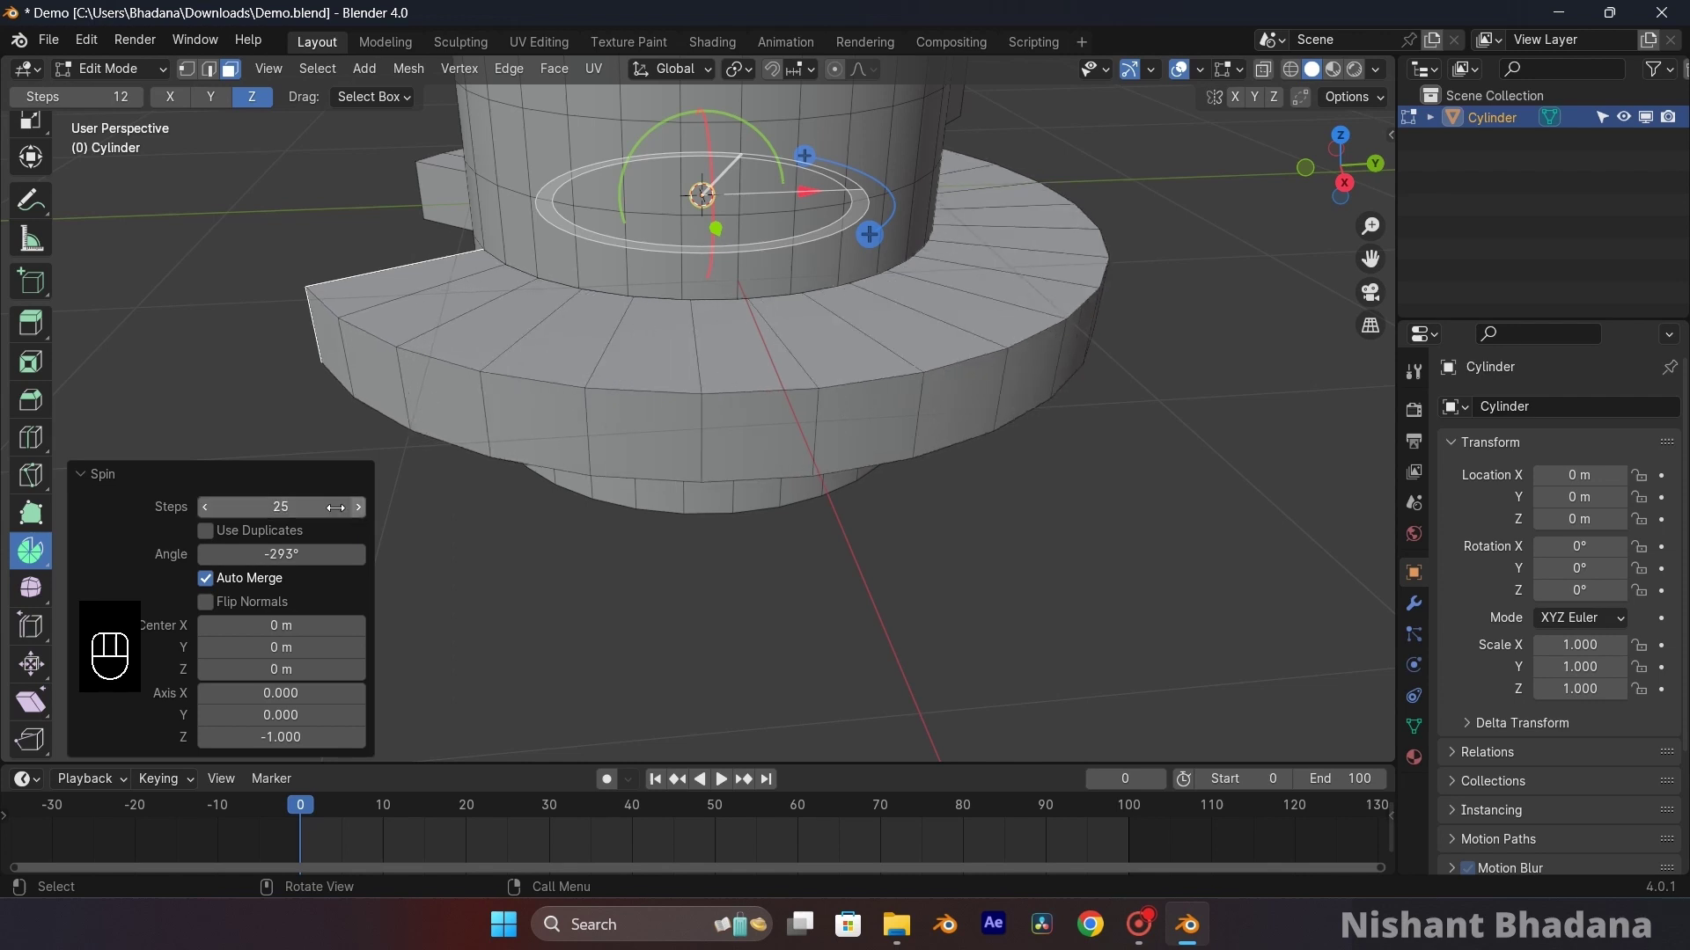
{"action": "left_click", "coordinate": [321, 508]}
{"action": "type", "text": "30"}
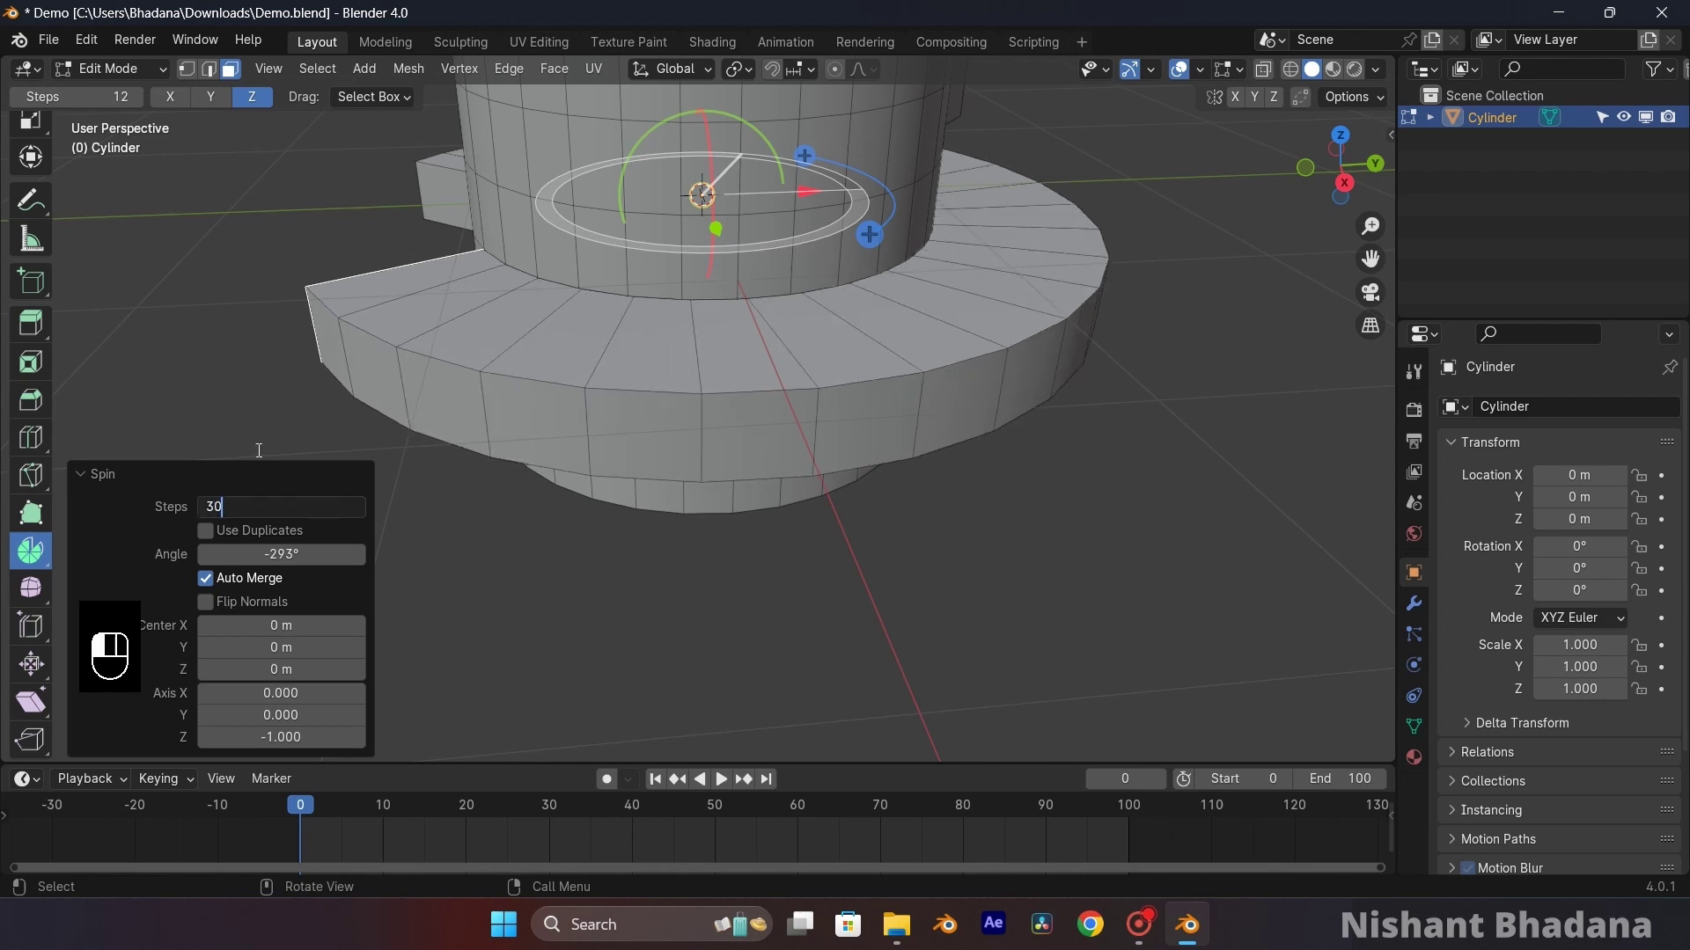
{"action": "key", "text": "Return"}
- Set the spin's step count to 10 for a coarser ring around the cylinder
{"action": "middle_click_drag", "start_coordinate": [801, 341], "coordinate": [686, 563]}
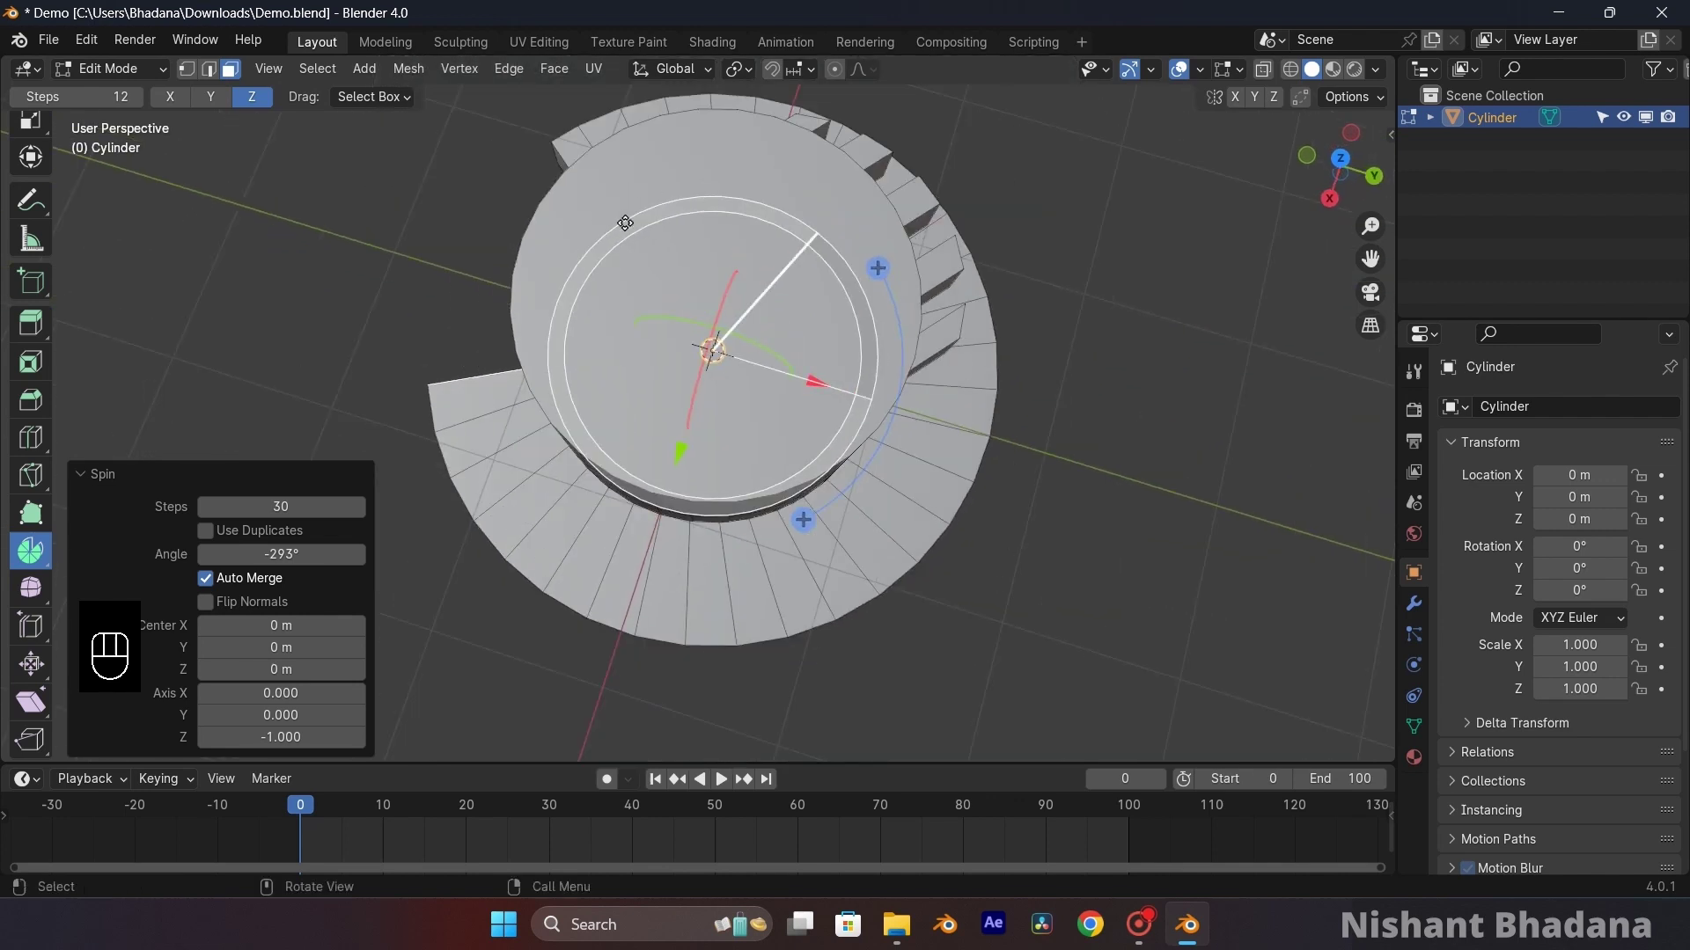
{"action": "middle_click_drag", "start_coordinate": [561, 344], "coordinate": [696, 416]}
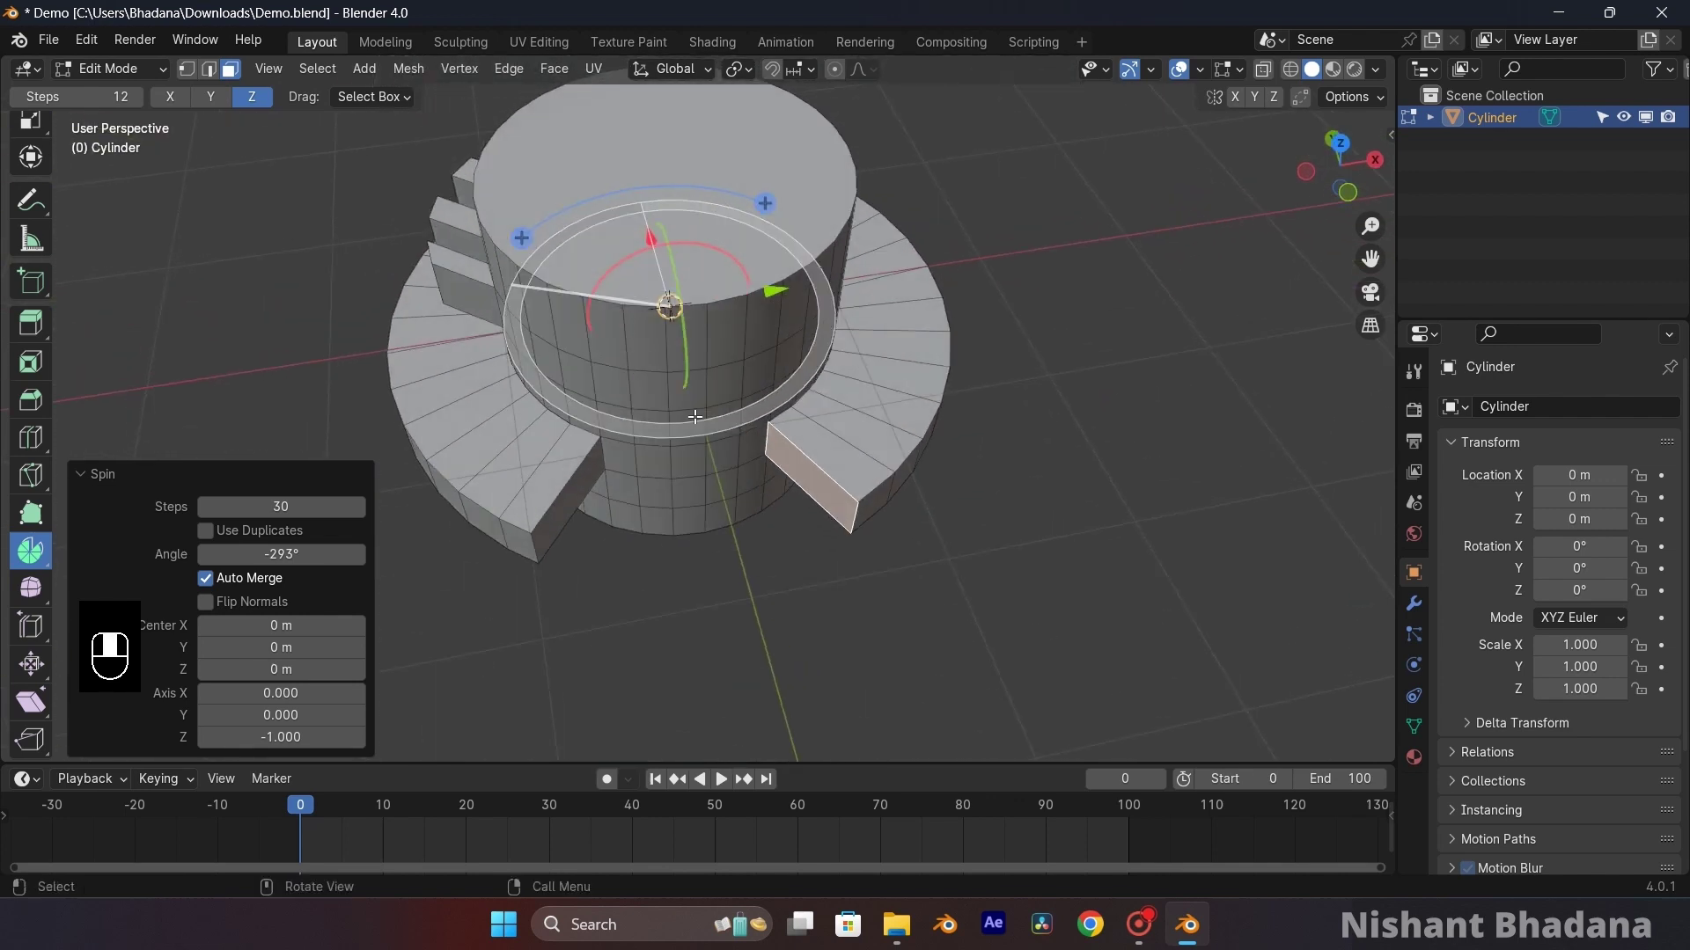
{"action": "left_click", "coordinate": [299, 507]}
{"action": "type", "text": "10"}
{"action": "key", "text": "Return"}
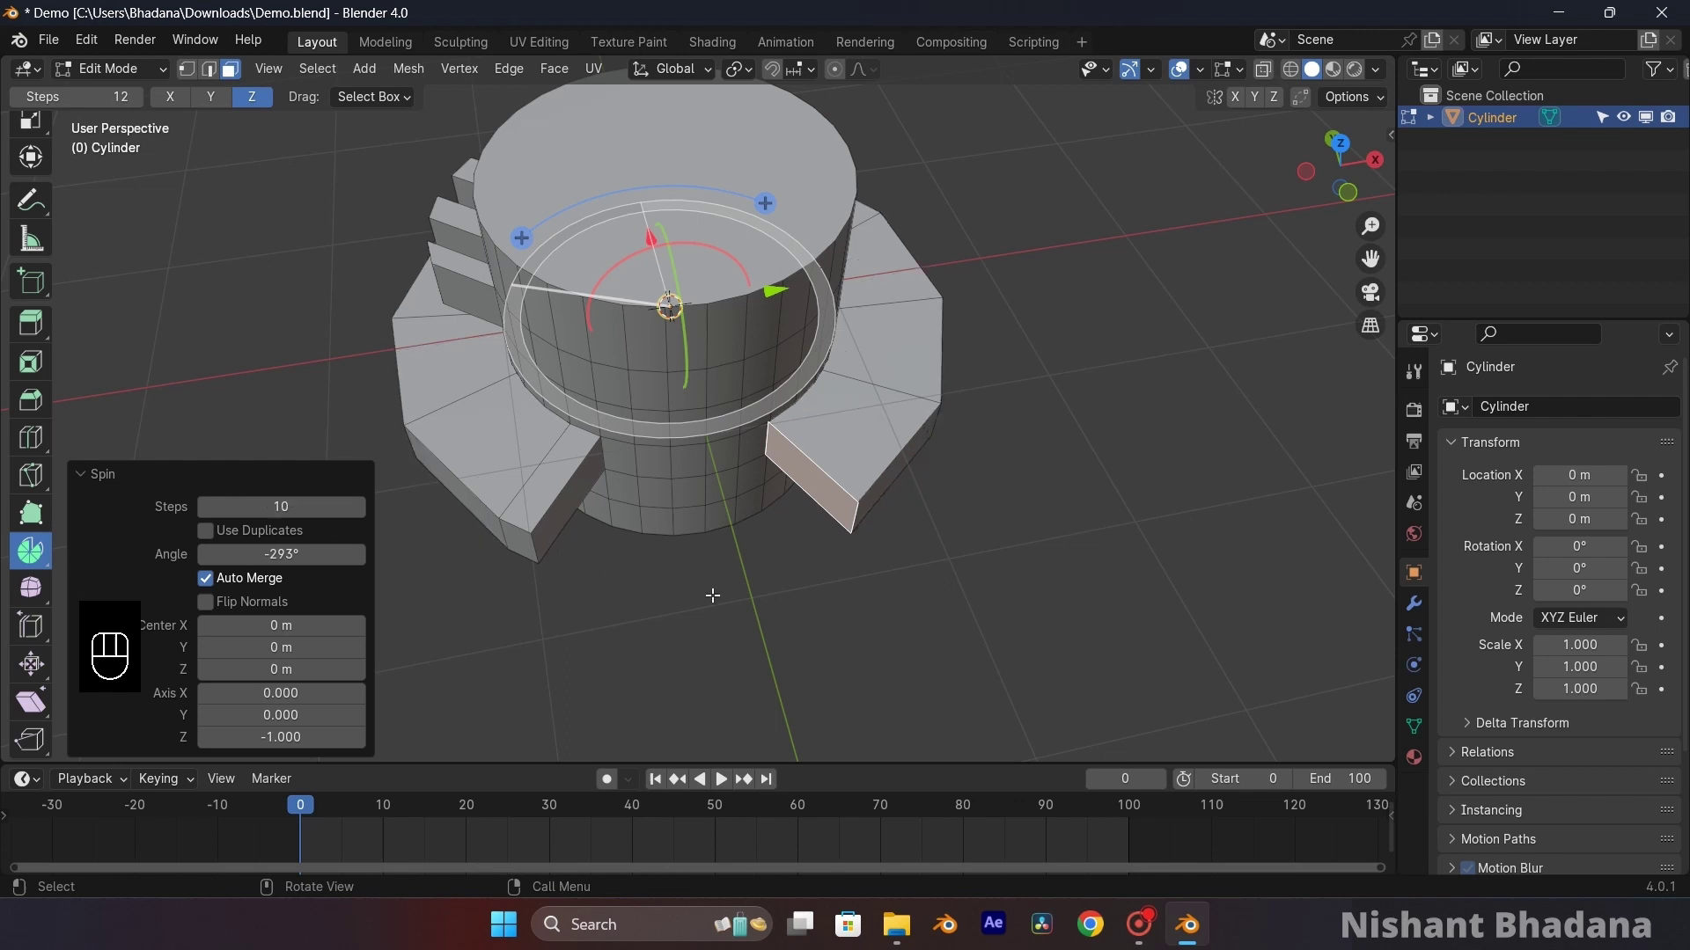
{"action": "middle_click_drag", "start_coordinate": [739, 491], "coordinate": [570, 464]}
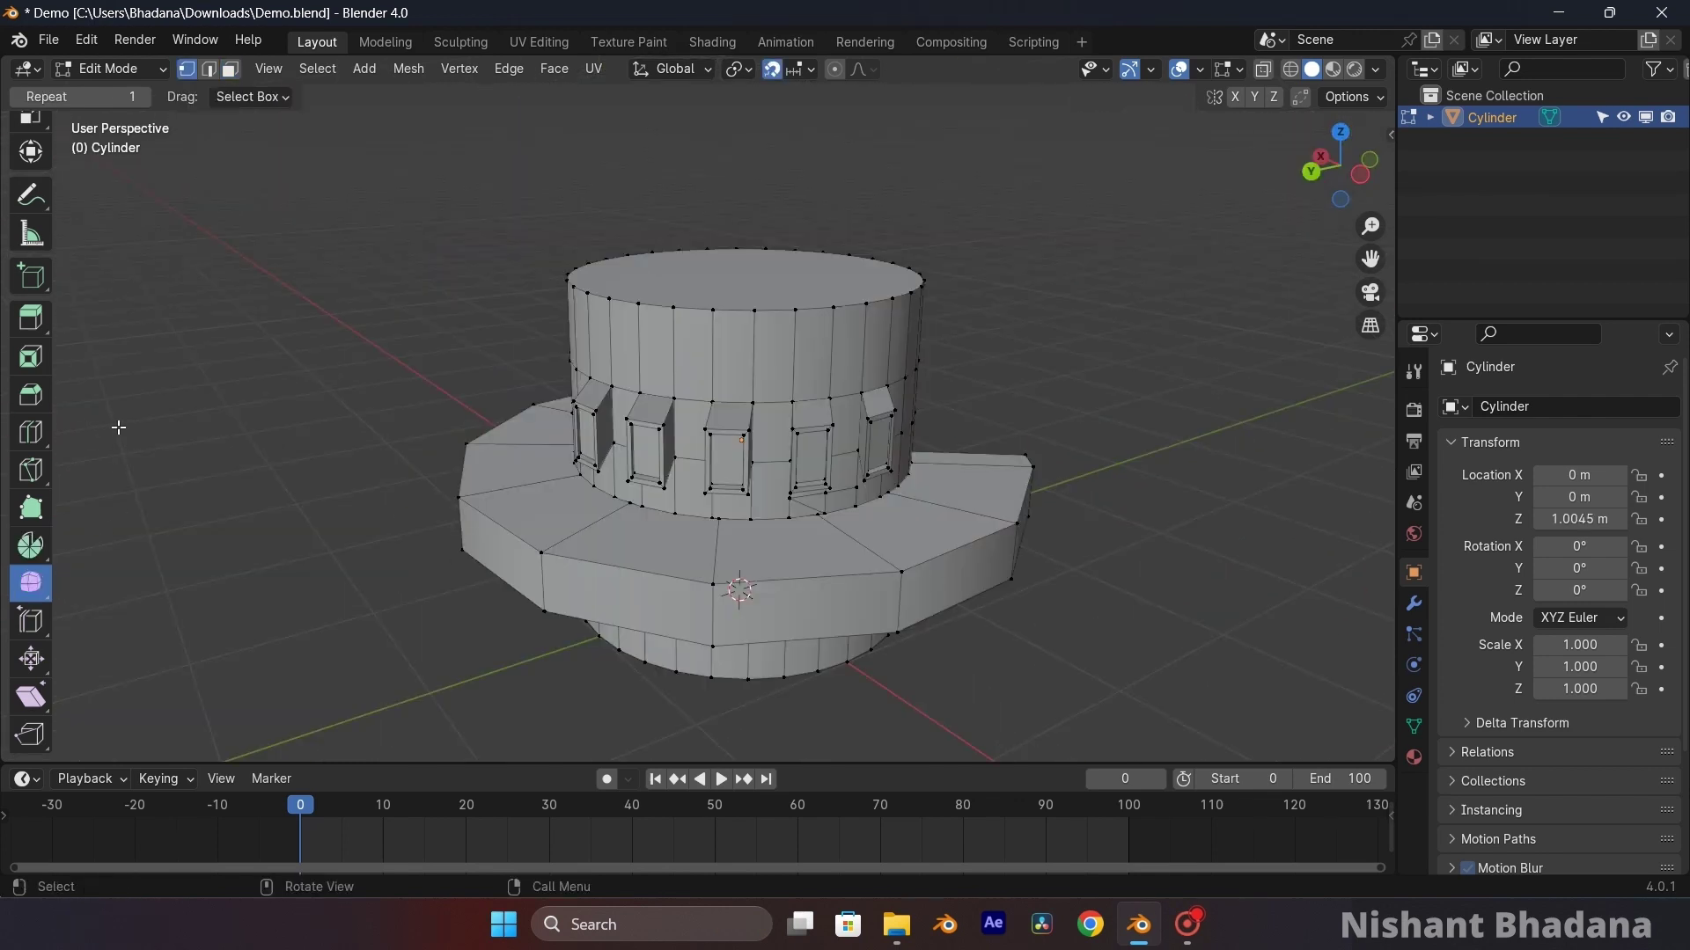
- Switch from the Smooth to the Randomize tool, select the whole mesh and try randomizing its vertices
{"action": "left_click", "coordinate": [34, 588]}
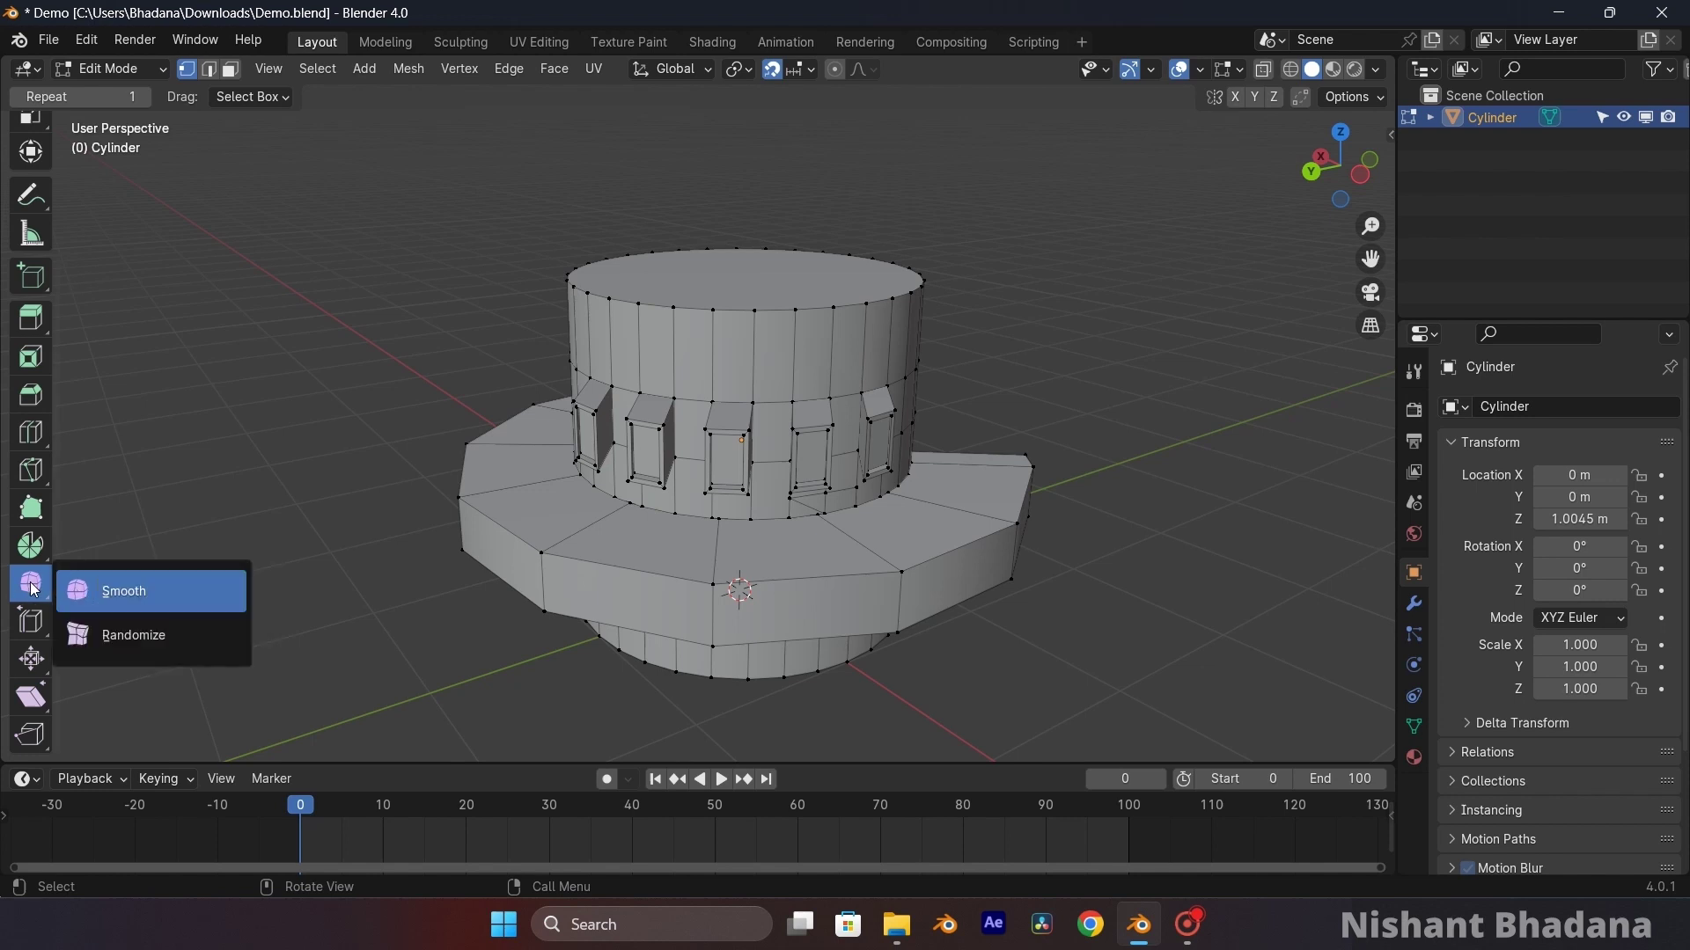
{"action": "left_click", "coordinate": [105, 635]}
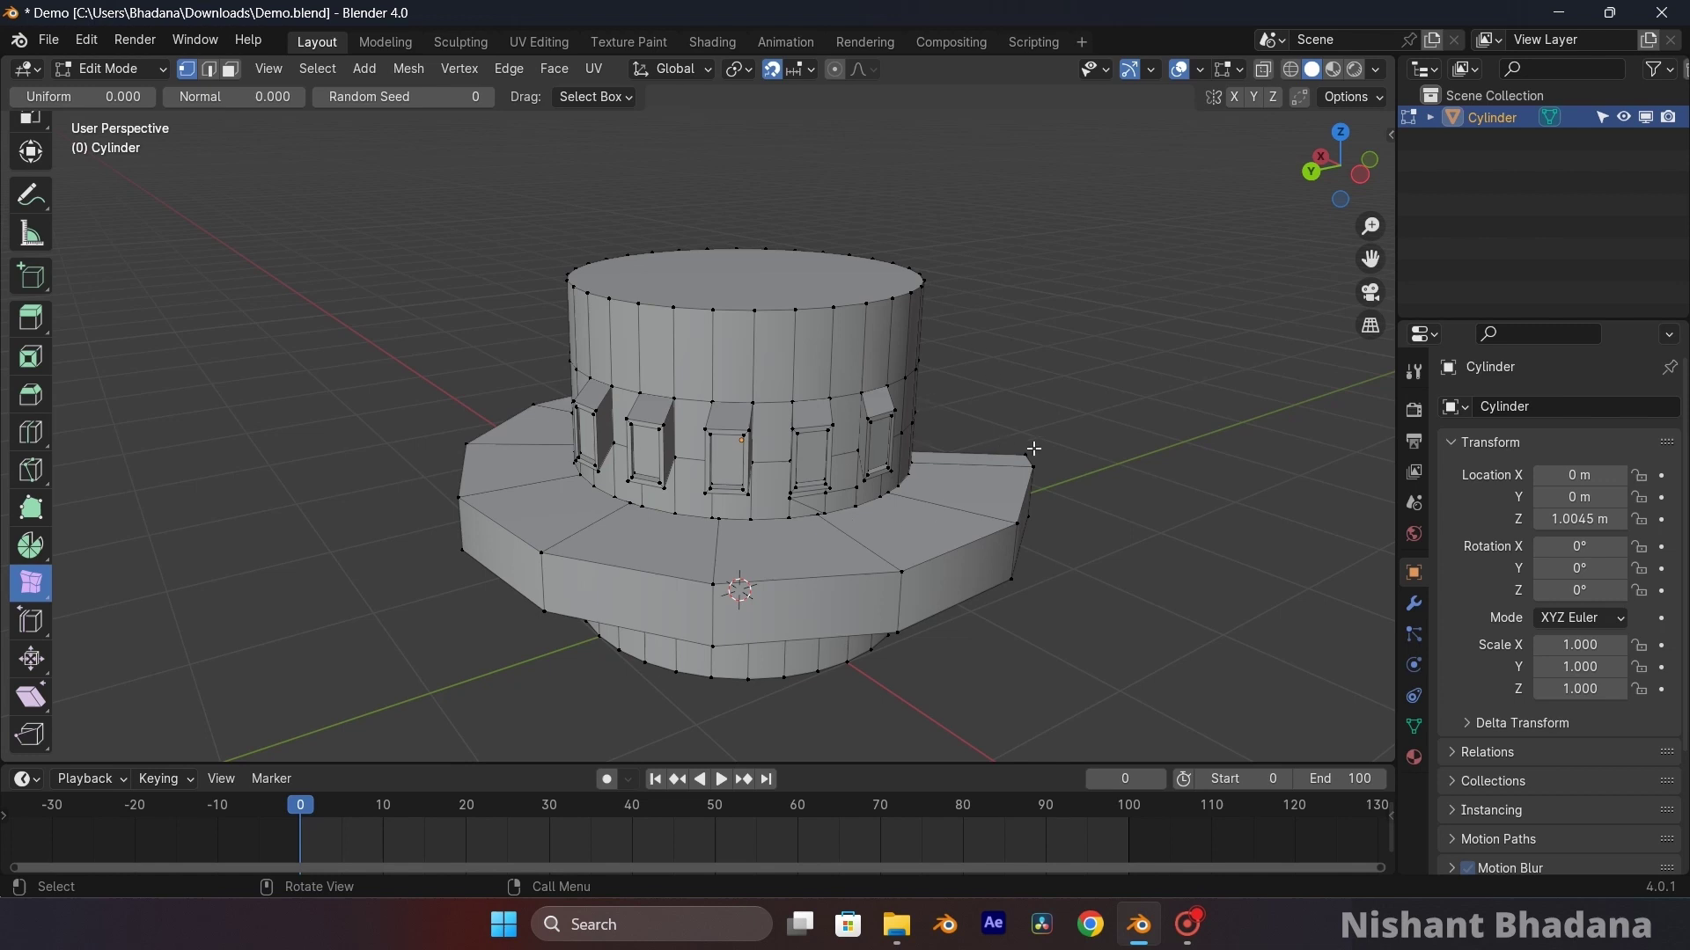
{"action": "key", "text": "a"}
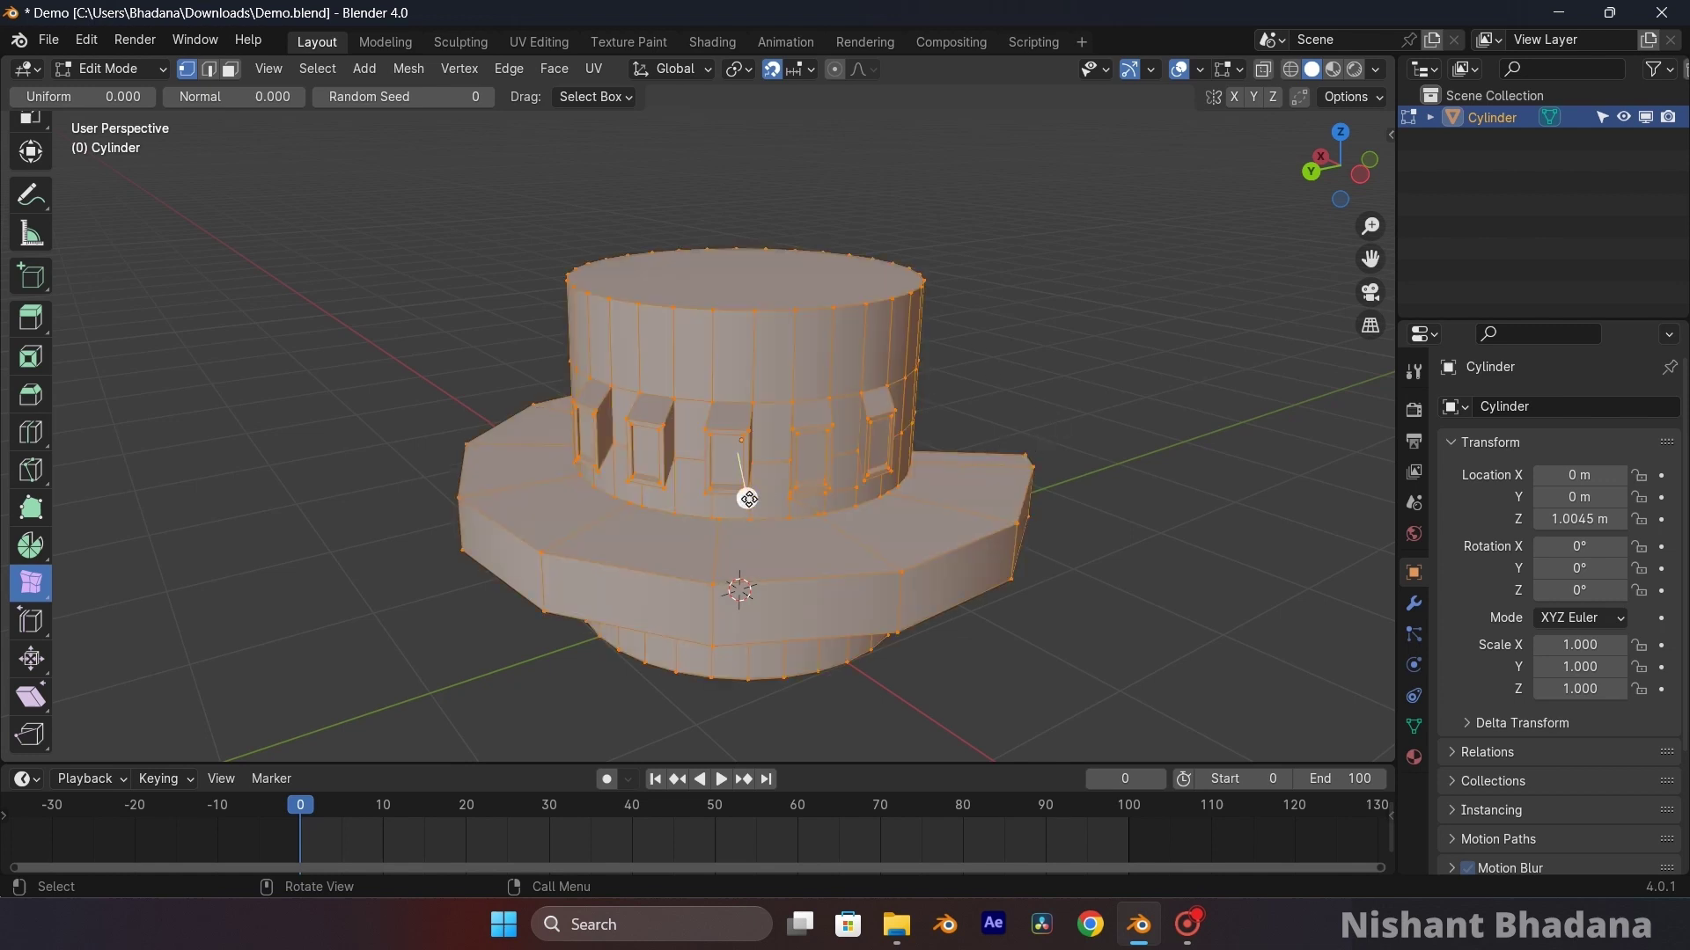
{"action": "mouse_move", "coordinate": [748, 499]}
{"action": "left_mouse_down"}
{"action": "mouse_move", "coordinate": [764, 516]}
{"action": "mouse_move", "coordinate": [748, 498]}
{"action": "left_mouse_up"}
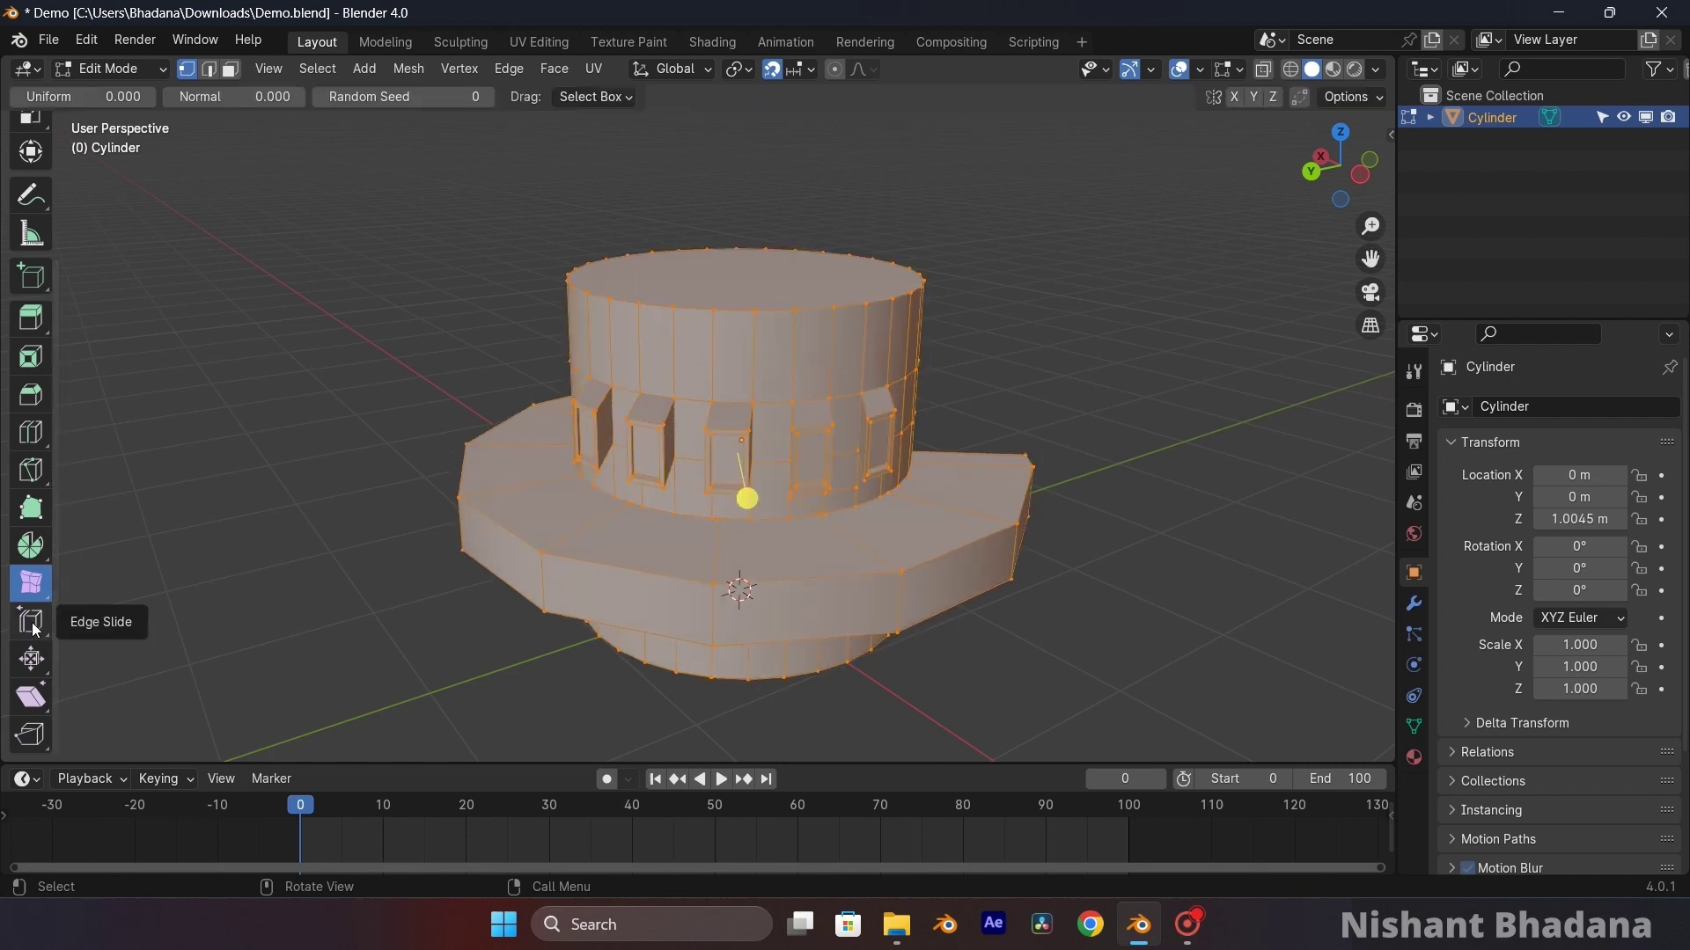
- Rip vertices on the cylinder's upper rim away from the mesh with the Rip Region tool
{"action": "left_click", "coordinate": [32, 625]}
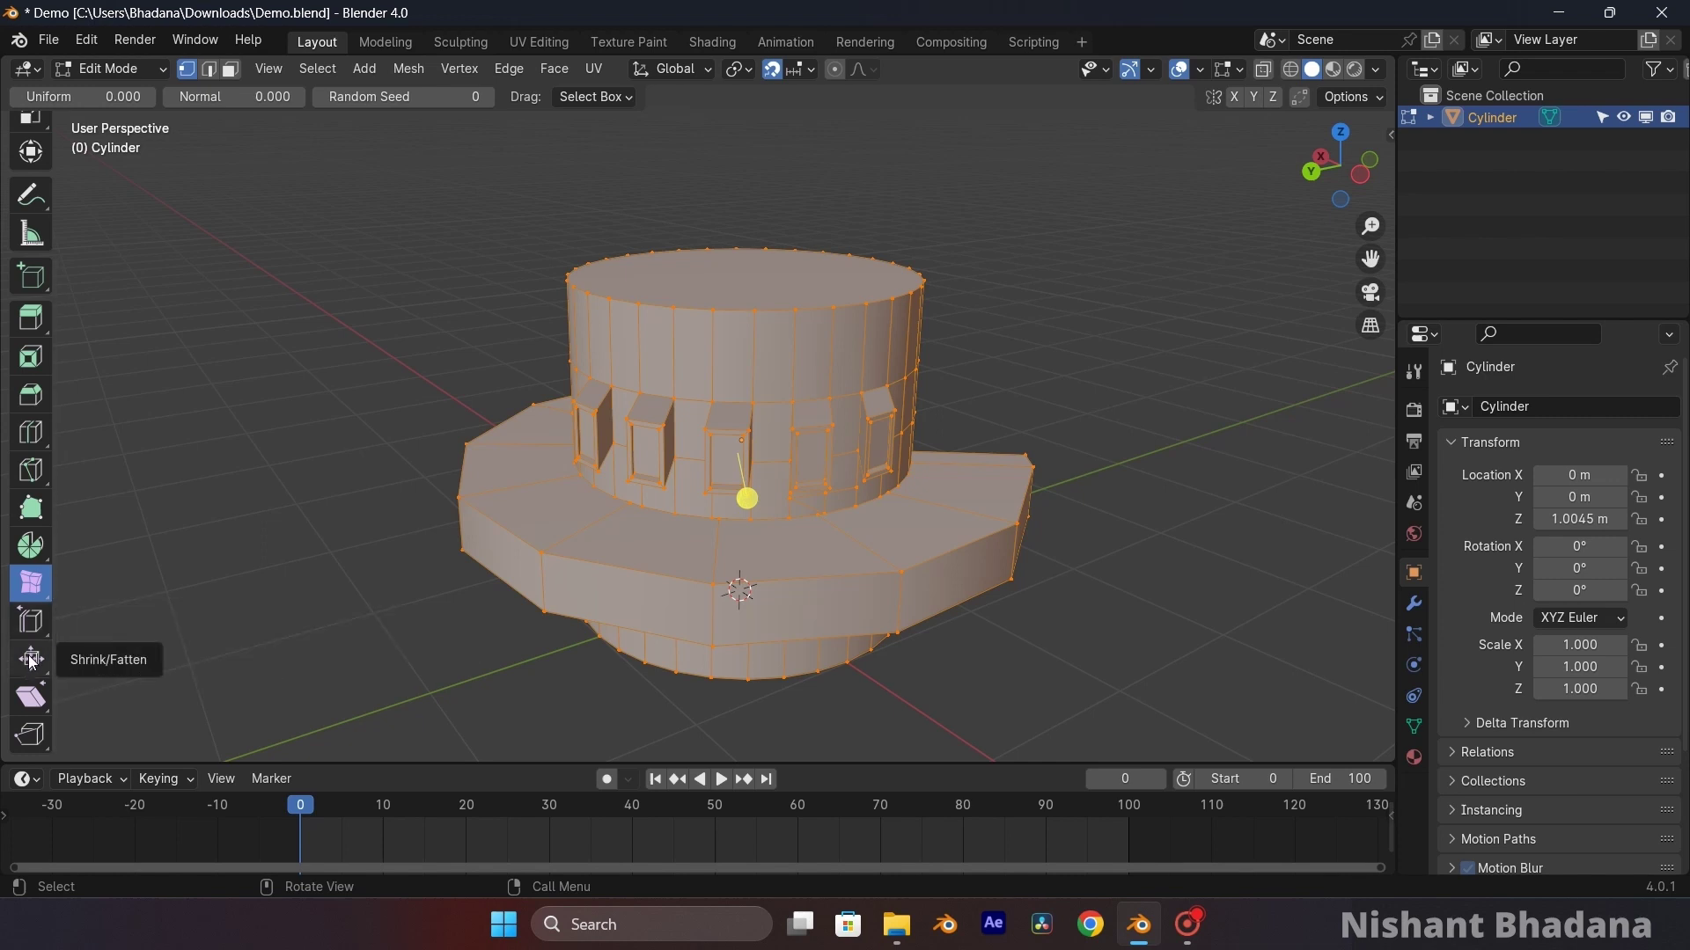
{"action": "left_click", "coordinate": [31, 661]}
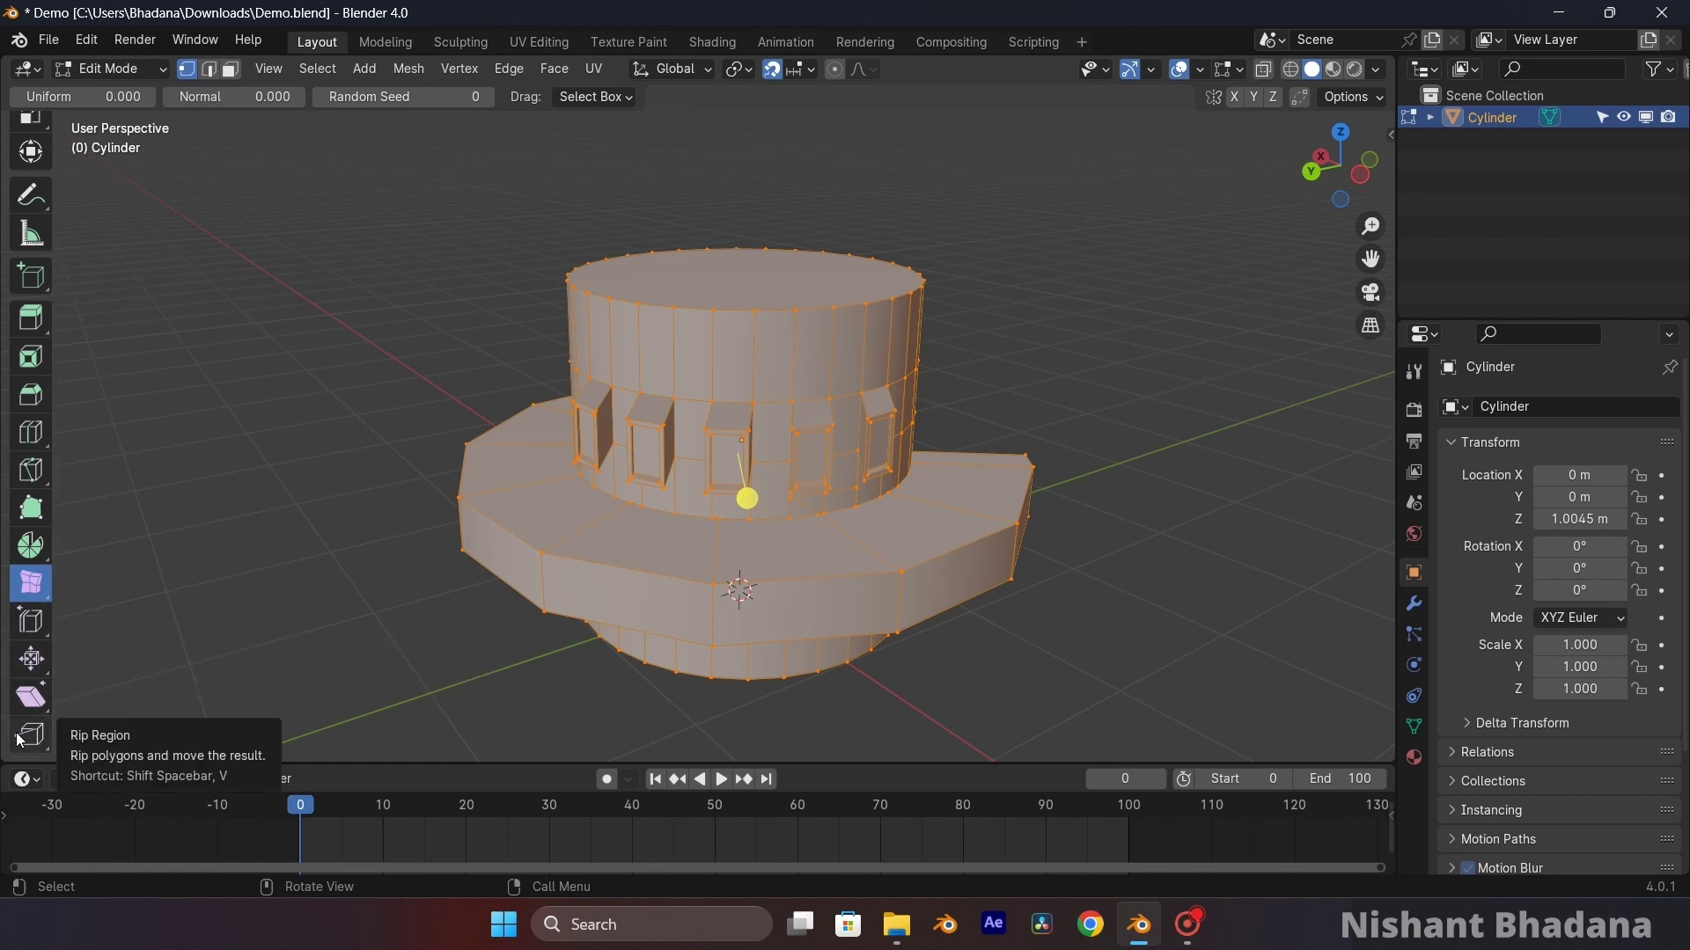
{"action": "left_click", "coordinate": [585, 290]}
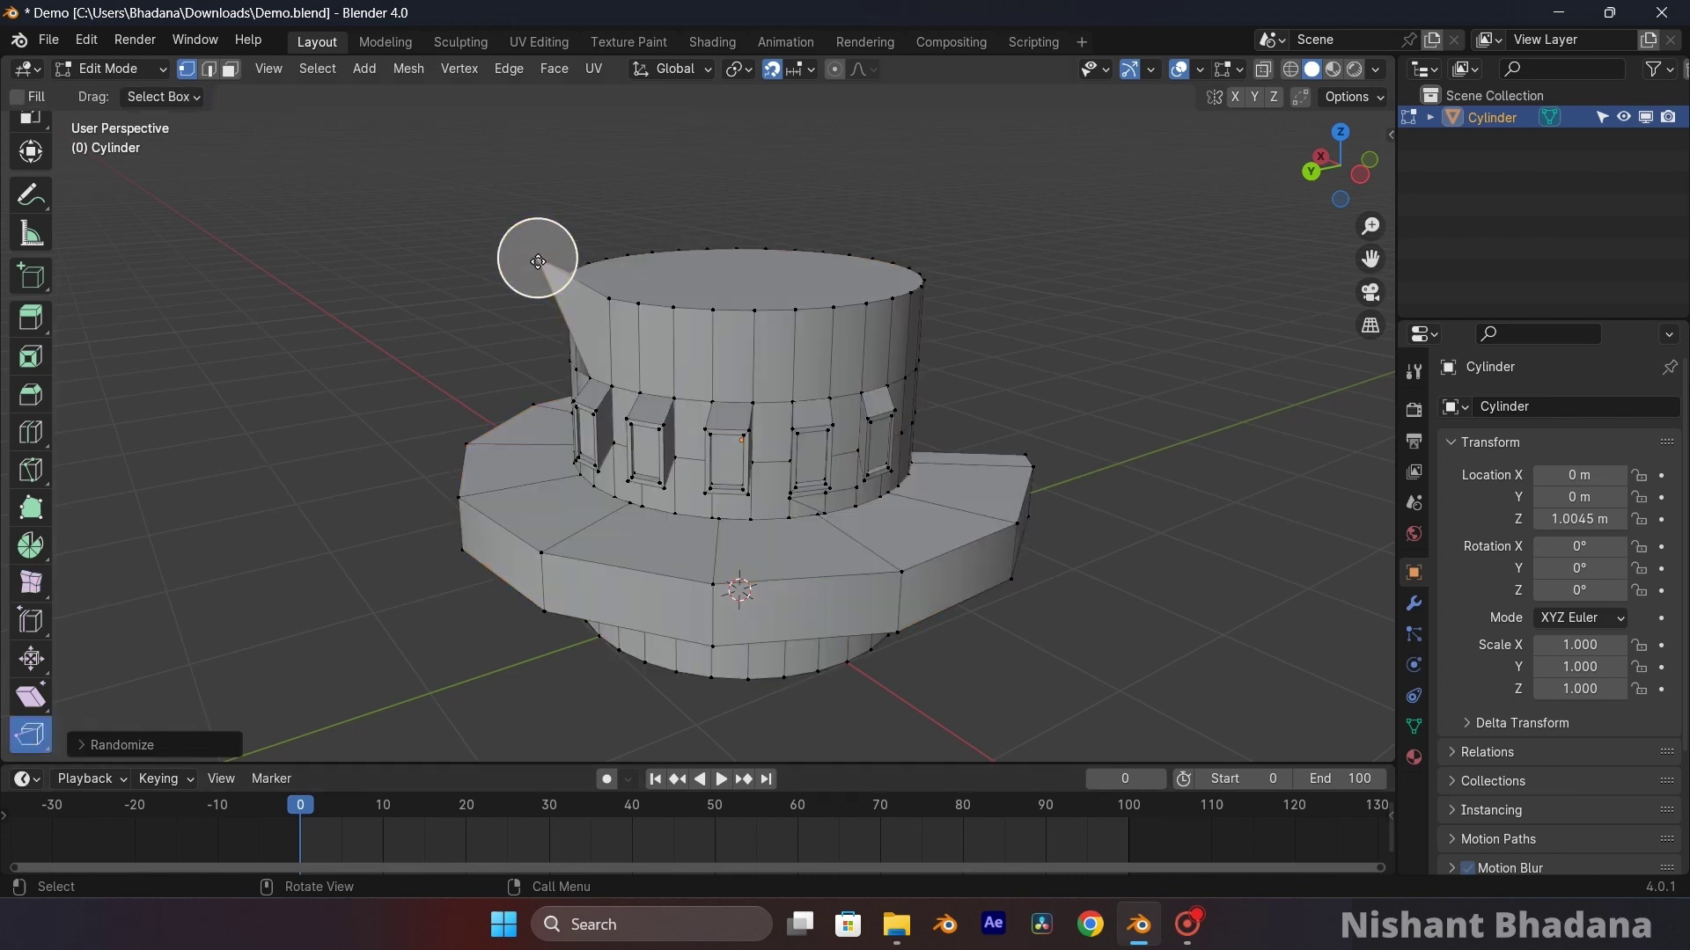
{"action": "left_click_drag", "start_coordinate": [537, 262], "coordinate": [254, 489]}
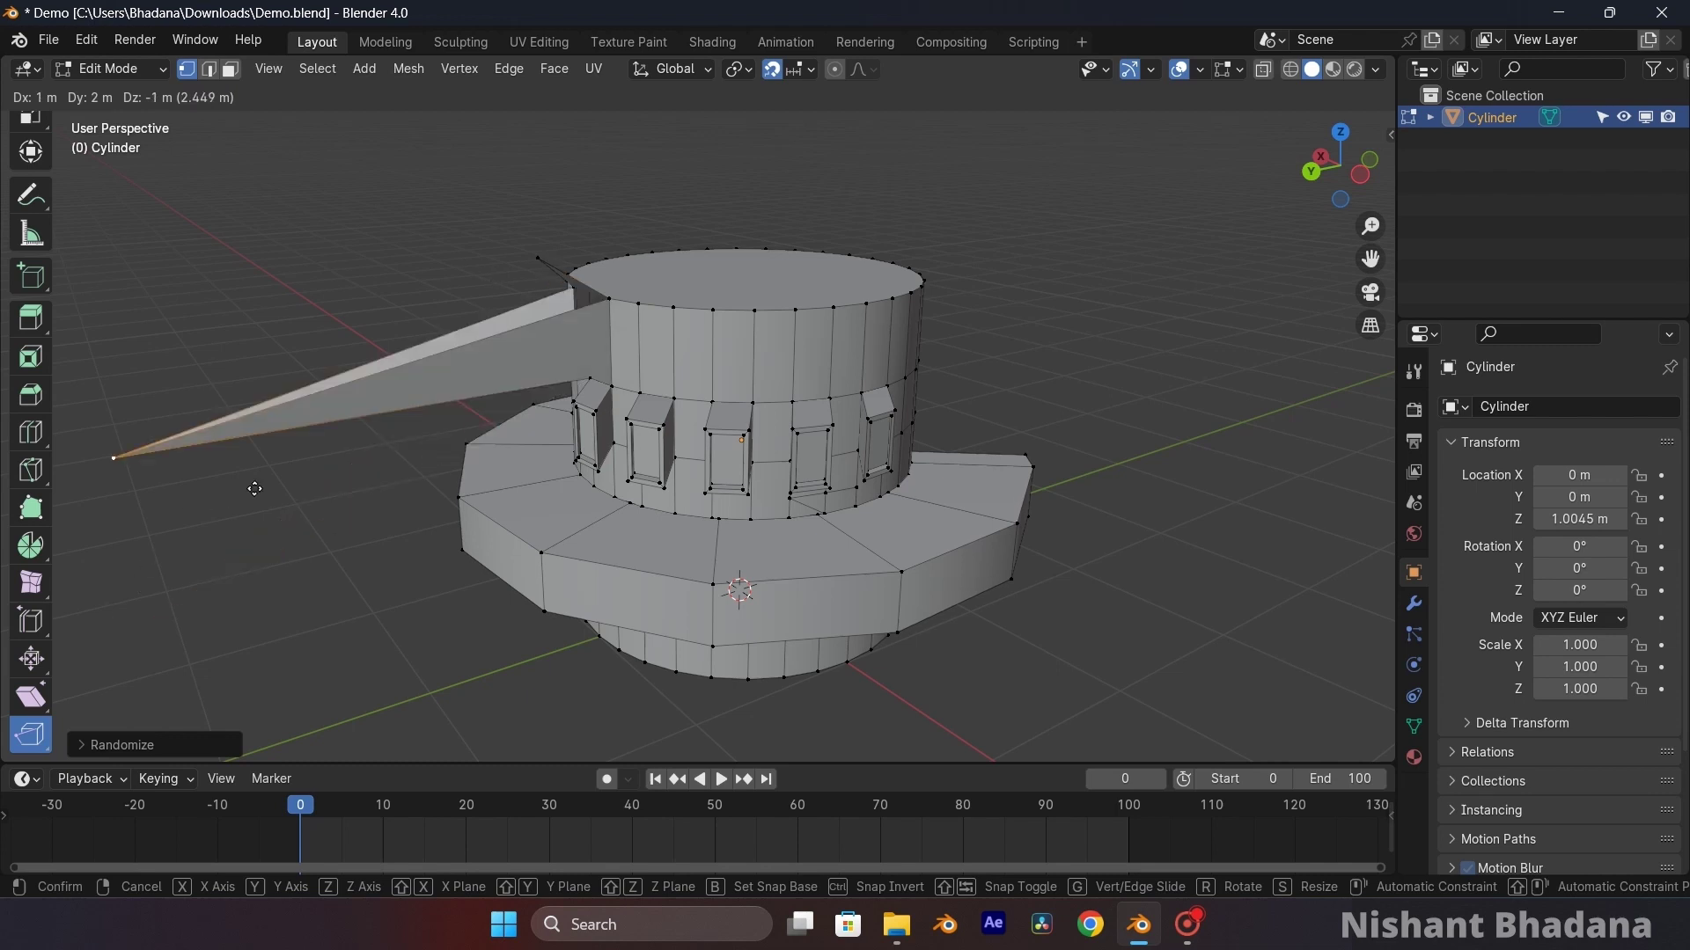
{"action": "left_click", "coordinate": [362, 475]}
{"action": "middle_click_drag", "start_coordinate": [483, 287], "coordinate": [635, 280]}
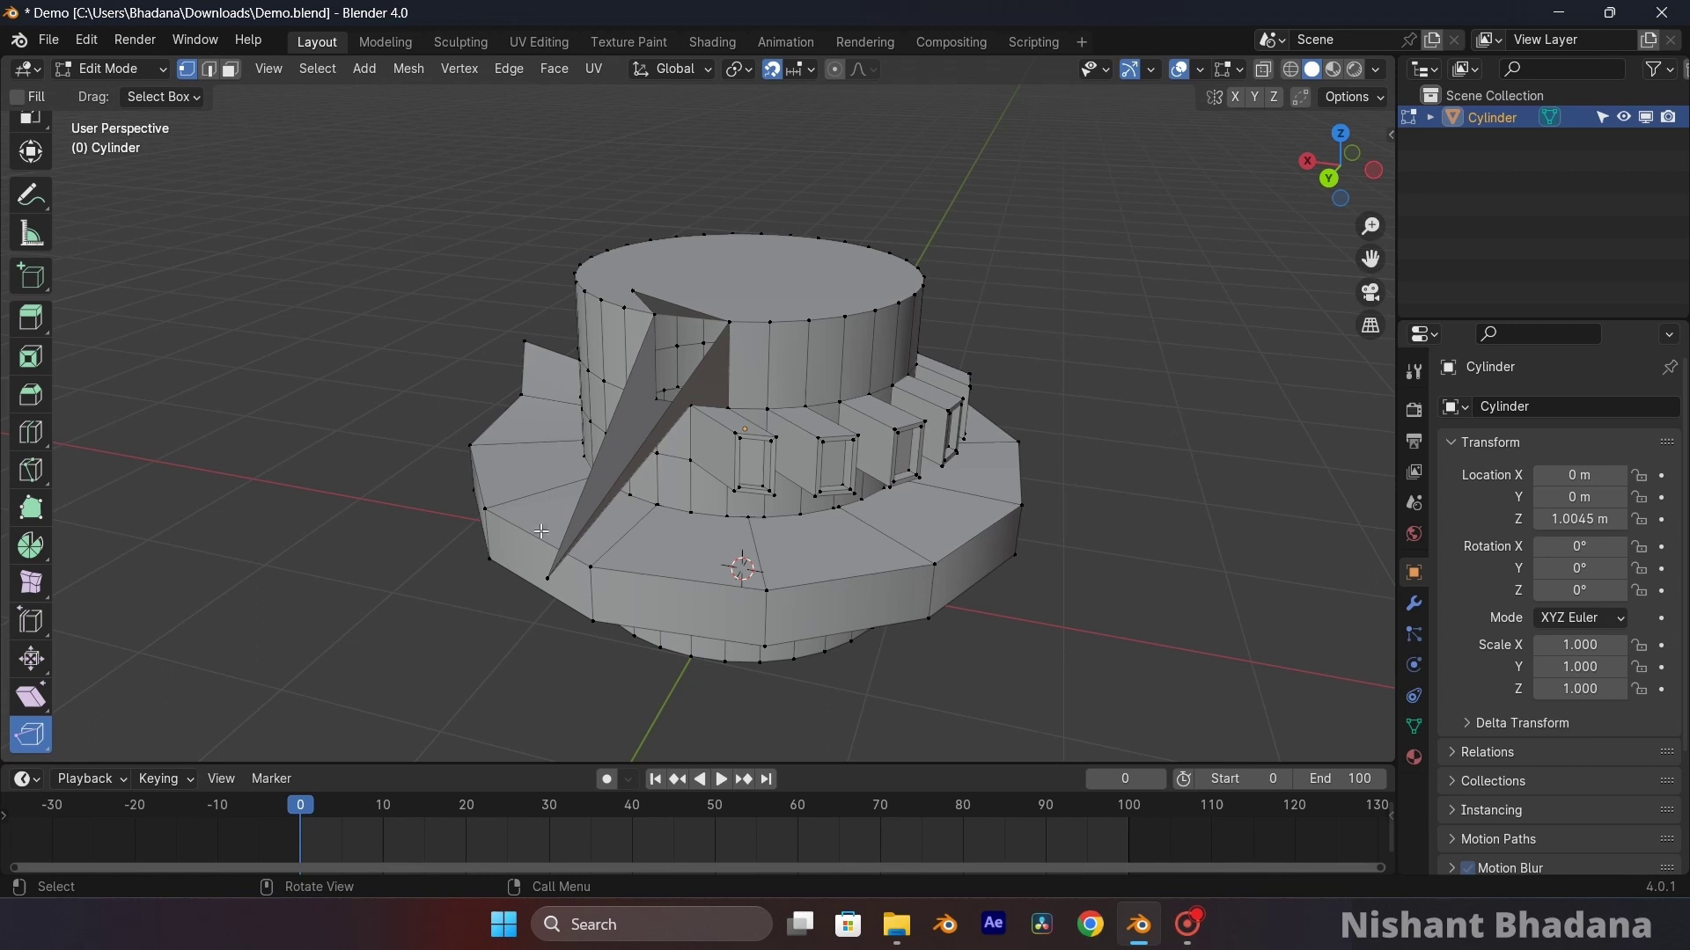
{"action": "middle_click_drag", "start_coordinate": [649, 470], "coordinate": [489, 379]}
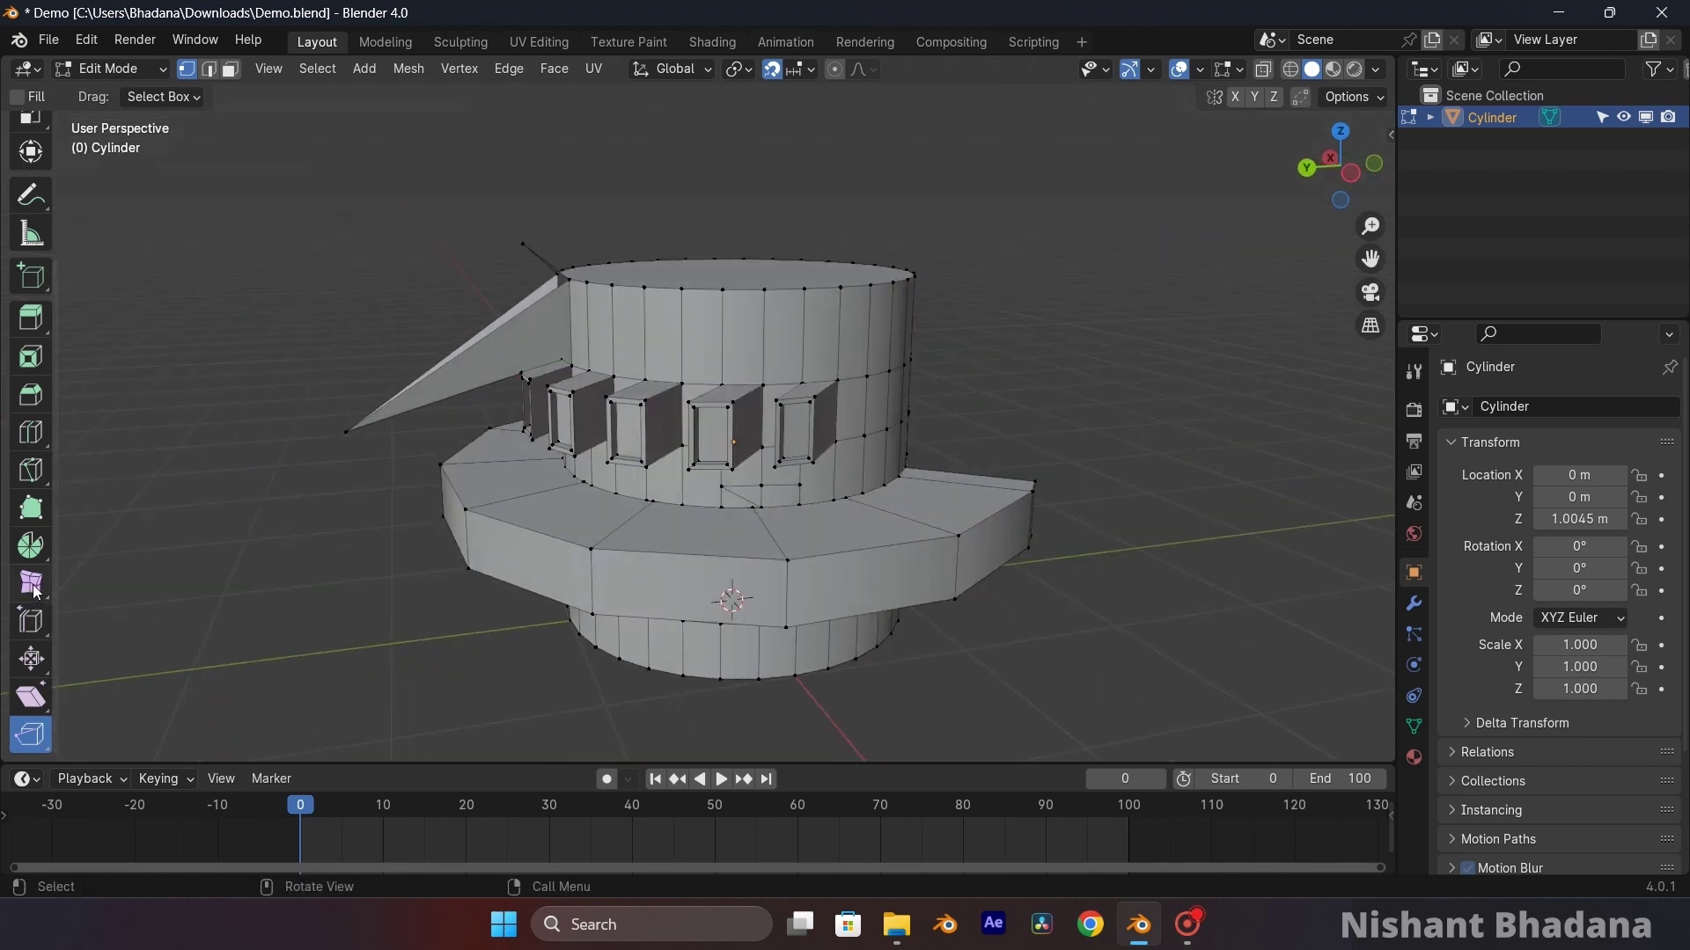
- Return to the Select Box tool and undo the rips on the cylinder's upper rim
{"action": "left_click_drag", "start_coordinate": [35, 578], "coordinate": [36, 675]}
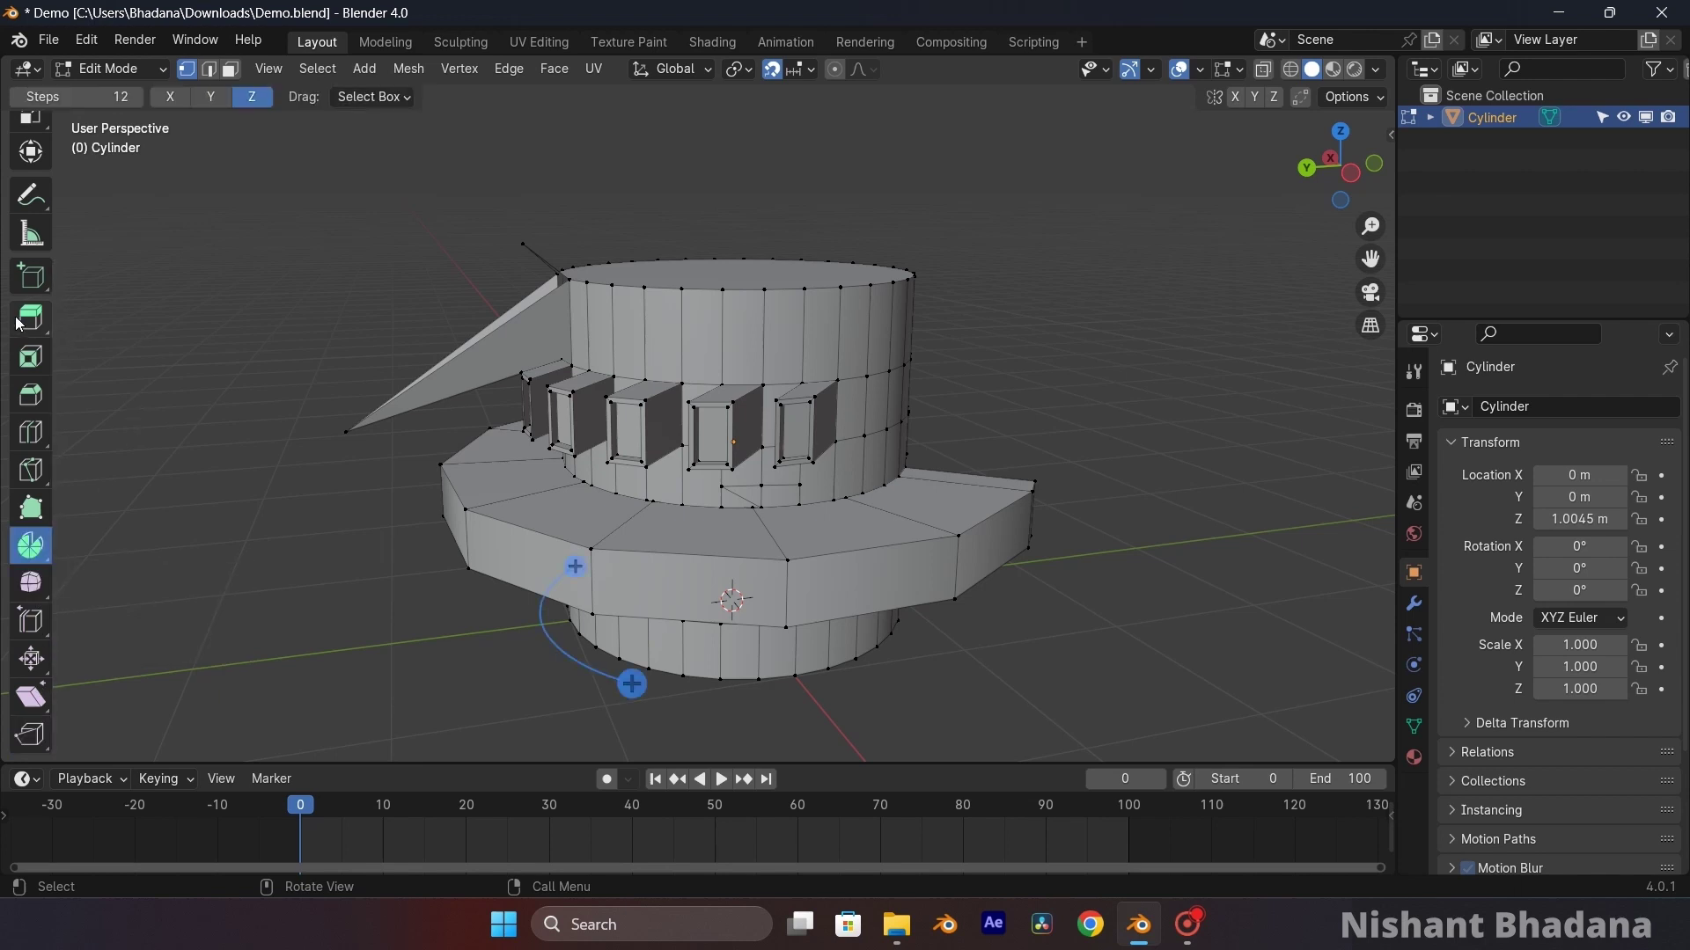
{"action": "left_click", "coordinate": [31, 319]}
{"action": "left_click", "coordinate": [31, 545]}
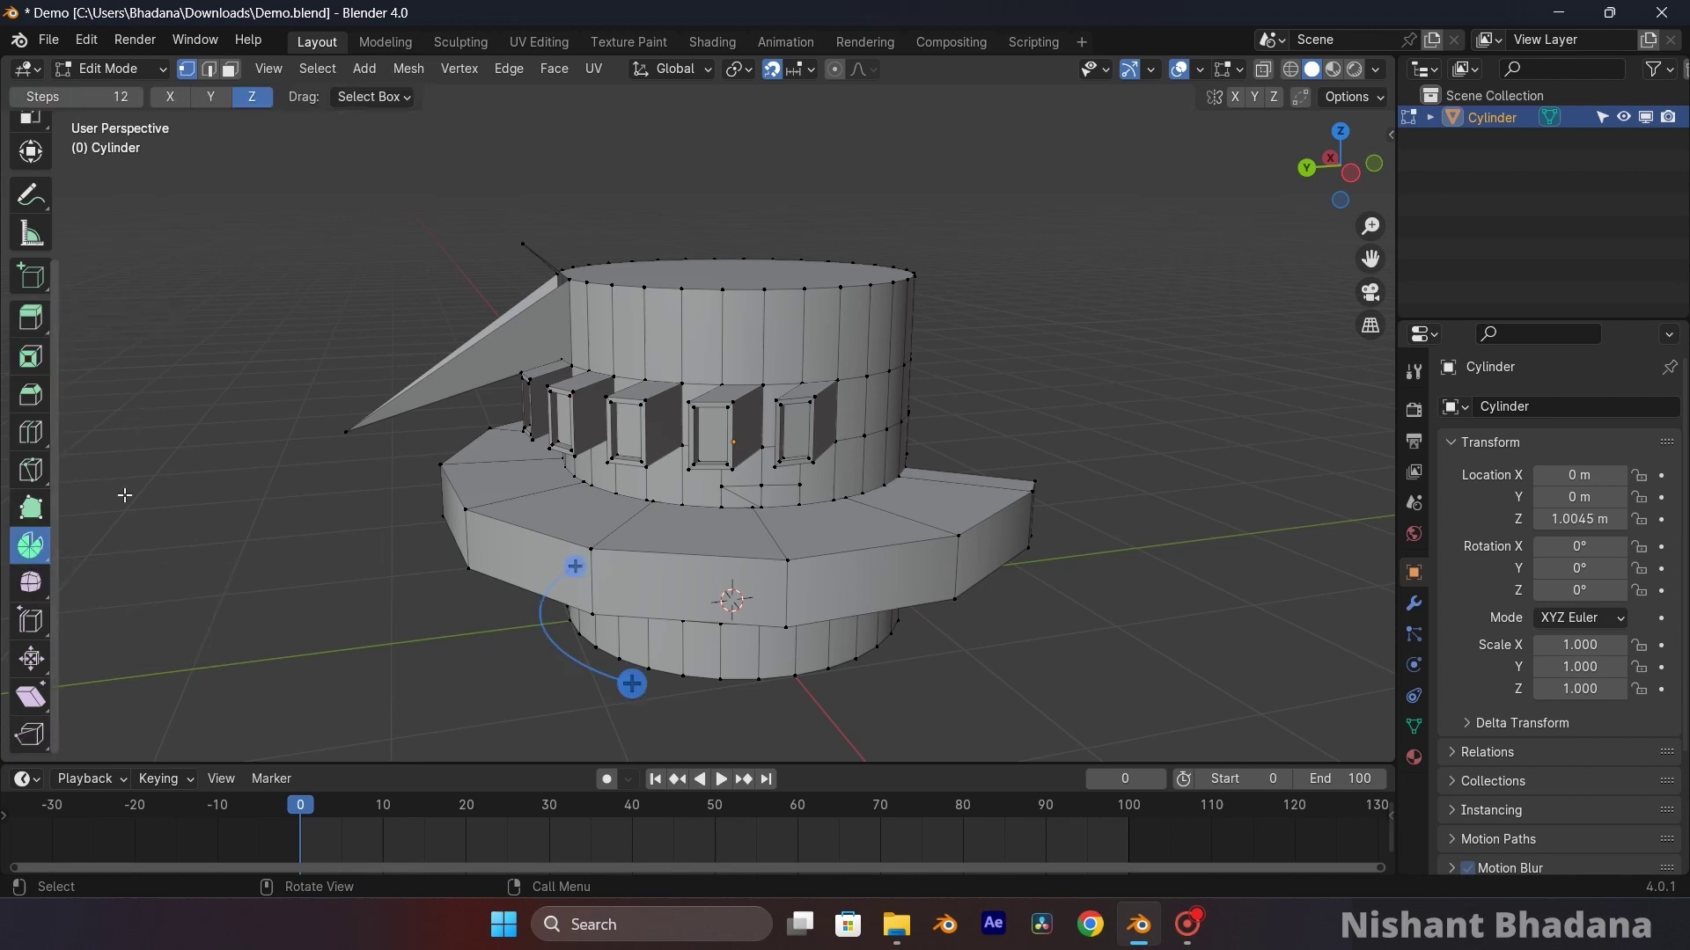
{"action": "scroll", "coordinate": [33, 328], "scroll_direction": "up", "scroll_amount": 5}
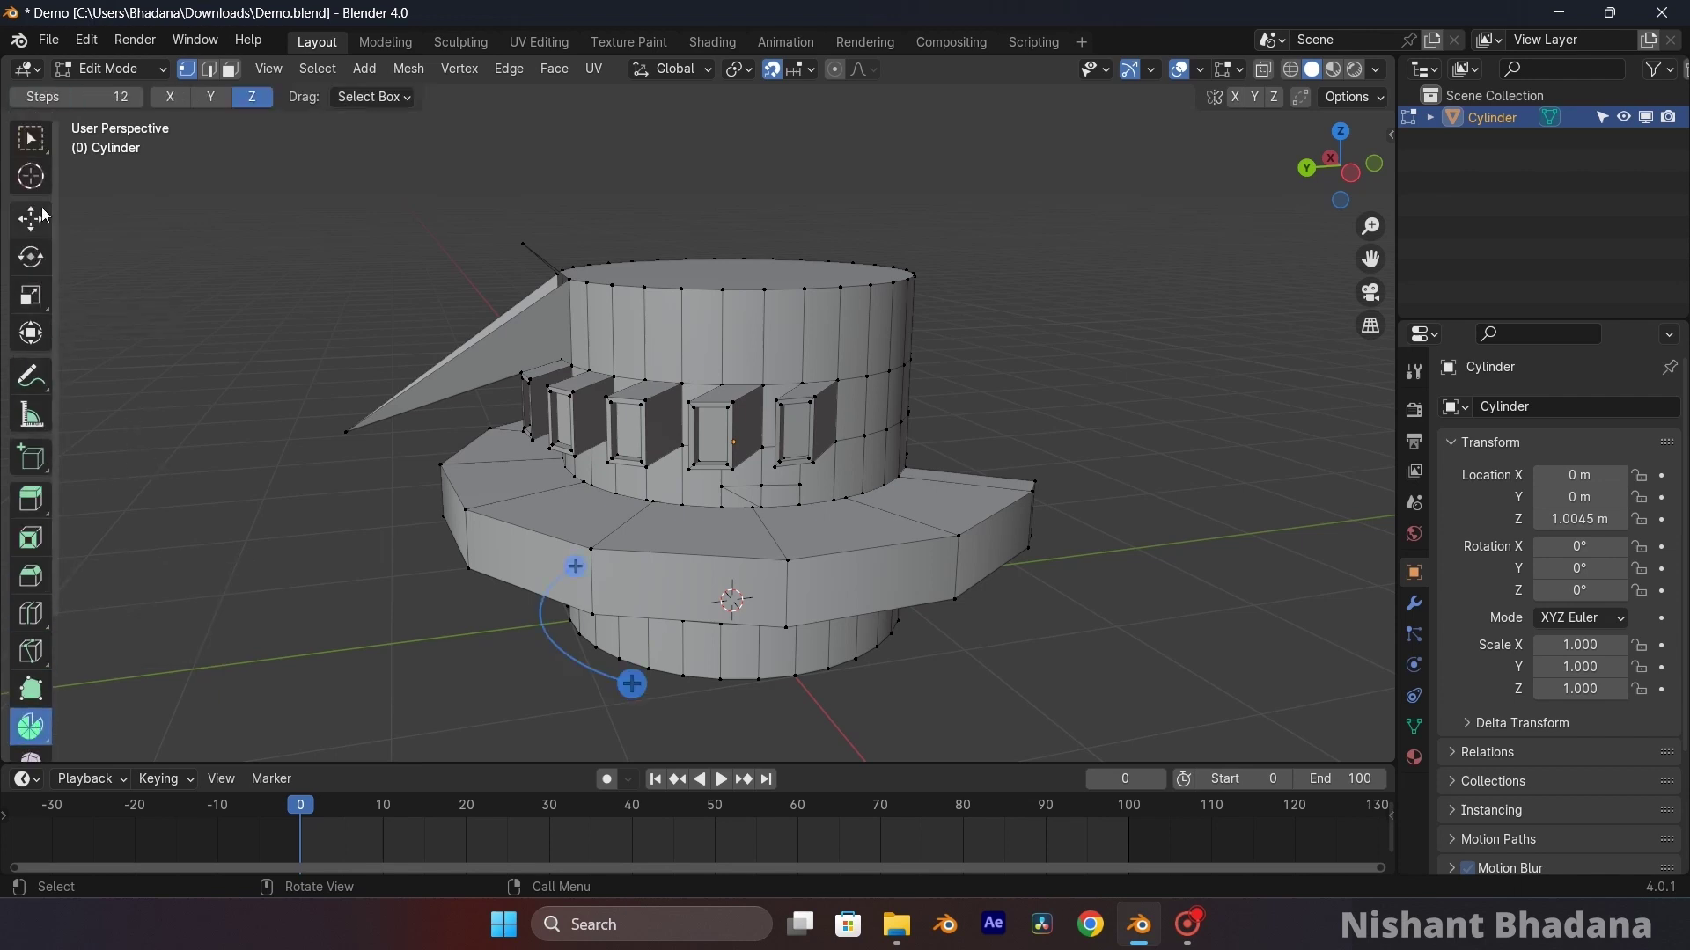
{"action": "left_click", "coordinate": [30, 139]}
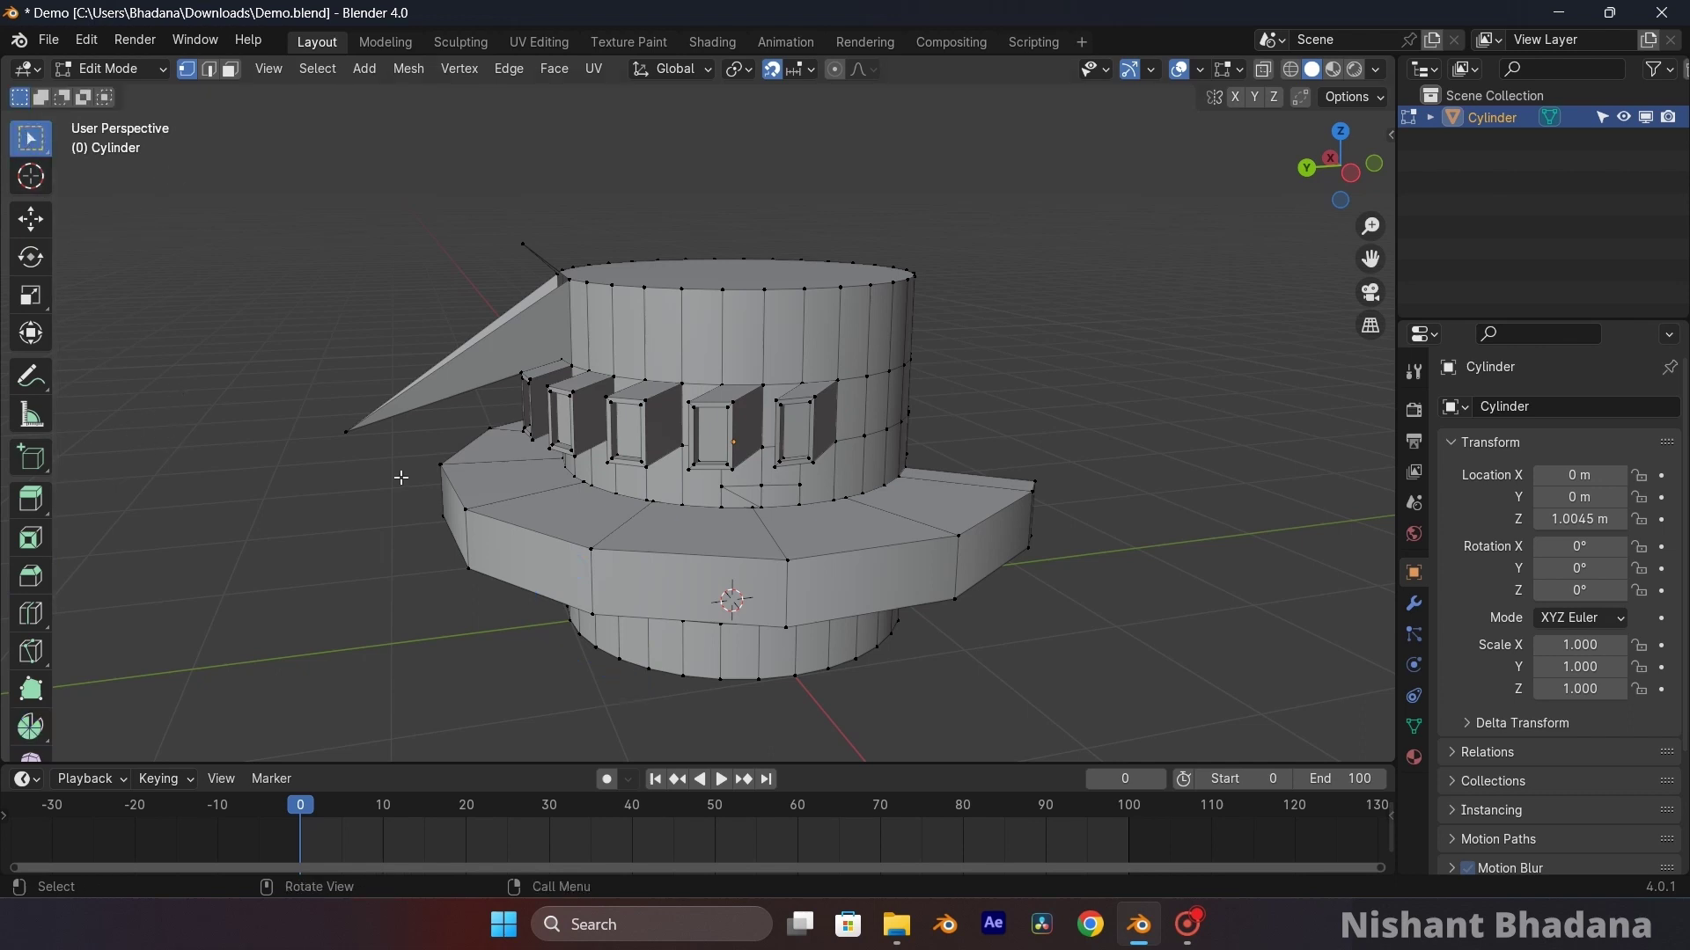
{"action": "key", "text": "ctrl+z"}
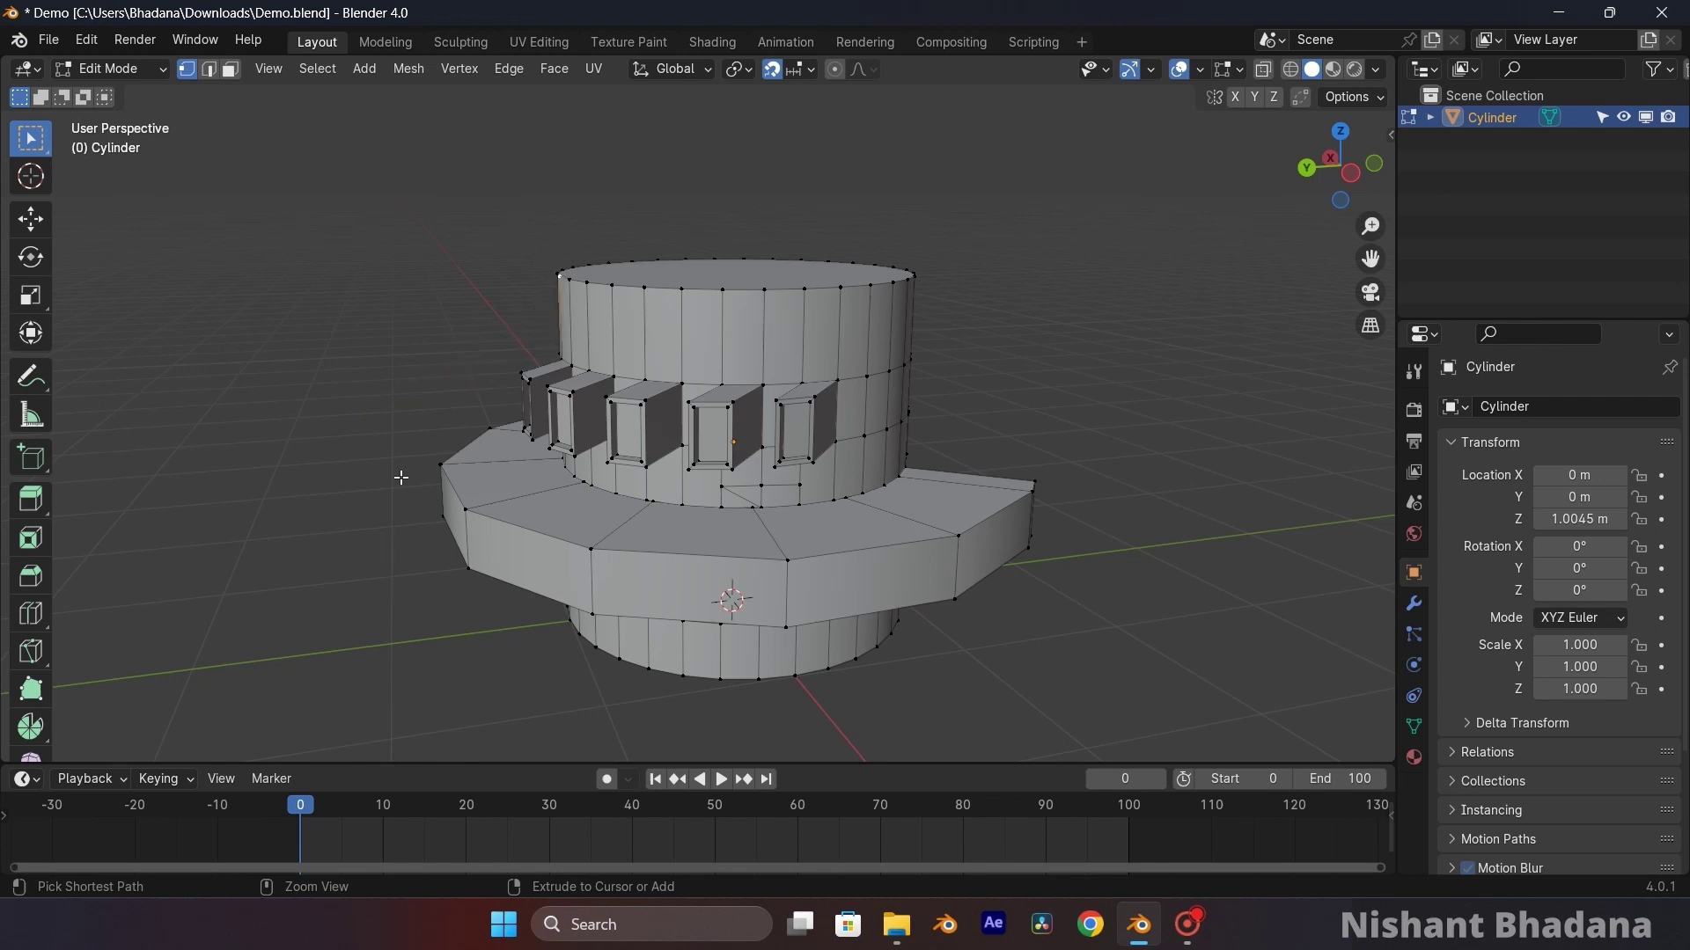
- Examine the snapping options, including the Snap With base, the Snap To targets and the affected transforms
{"action": "scroll", "coordinate": [331, 344], "scroll_direction": "up", "scroll_amount": 1}
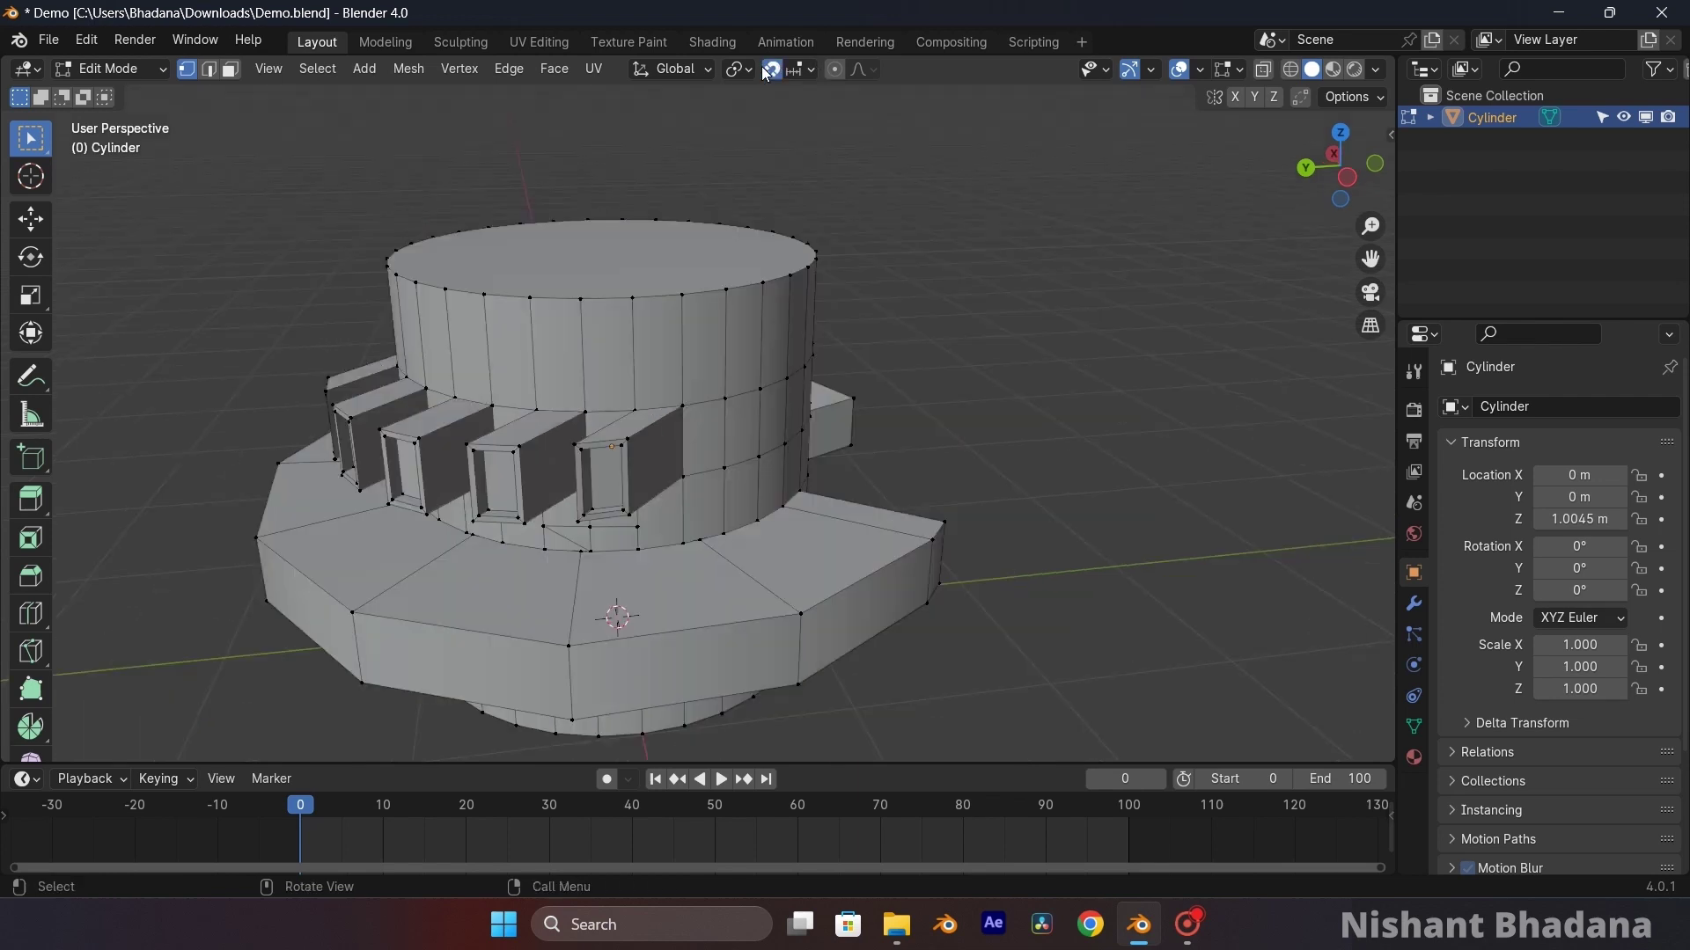
{"action": "left_click", "coordinate": [804, 70]}
{"action": "left_click", "coordinate": [796, 70]}
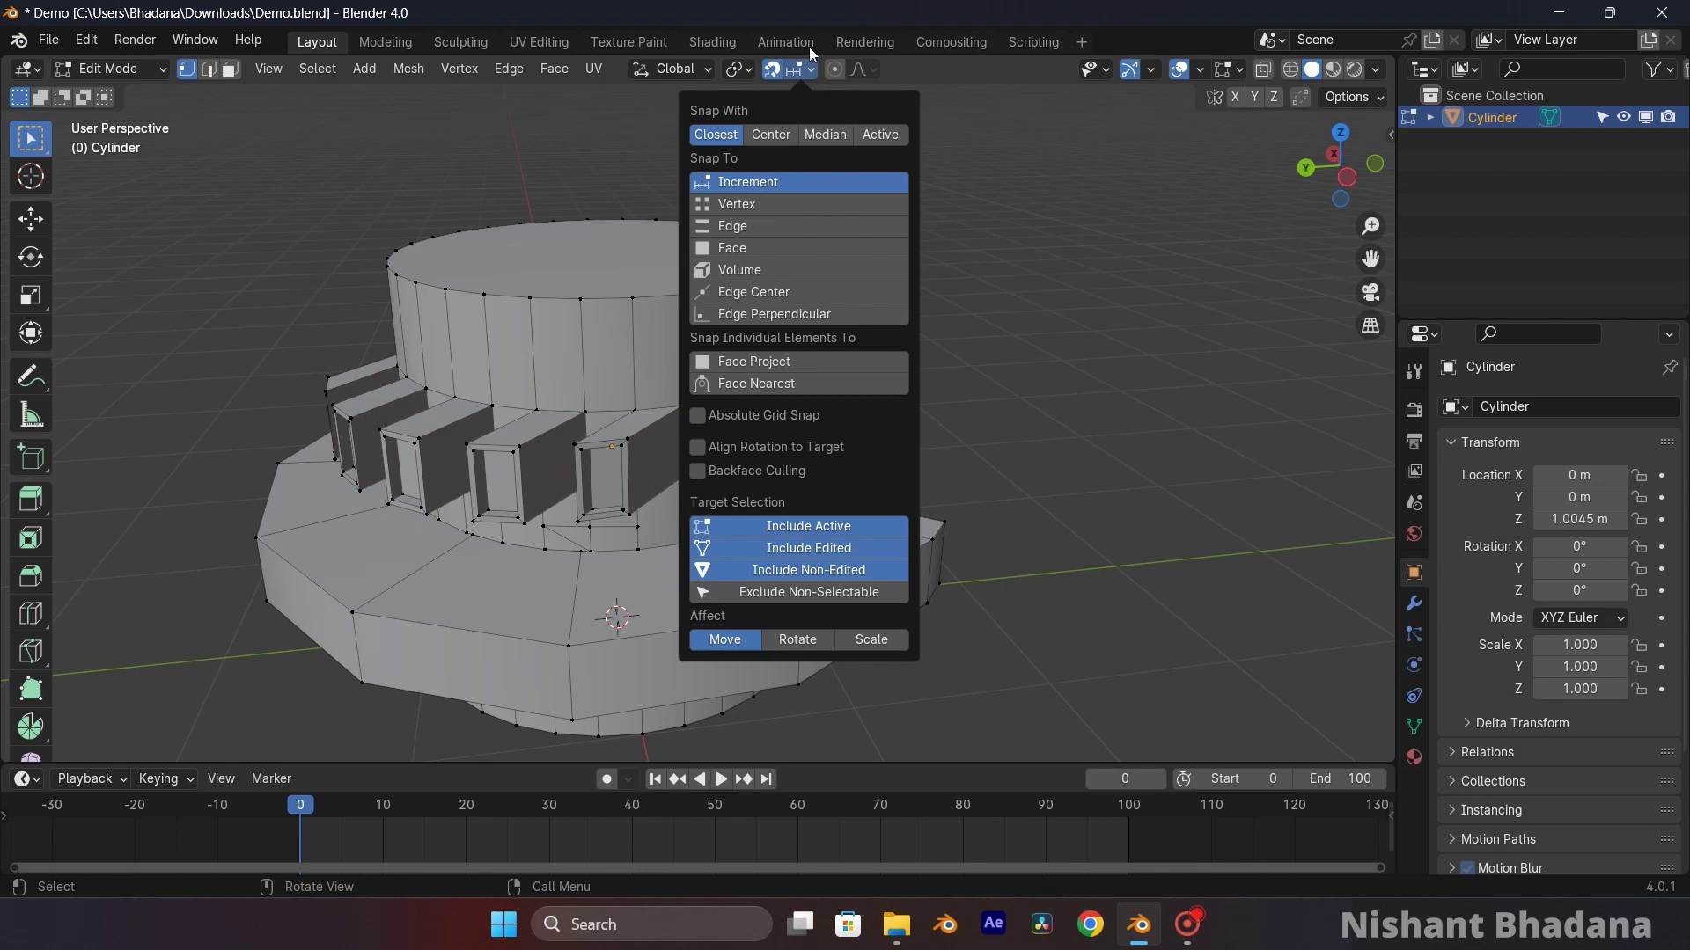
{"action": "left_click", "coordinate": [811, 71]}
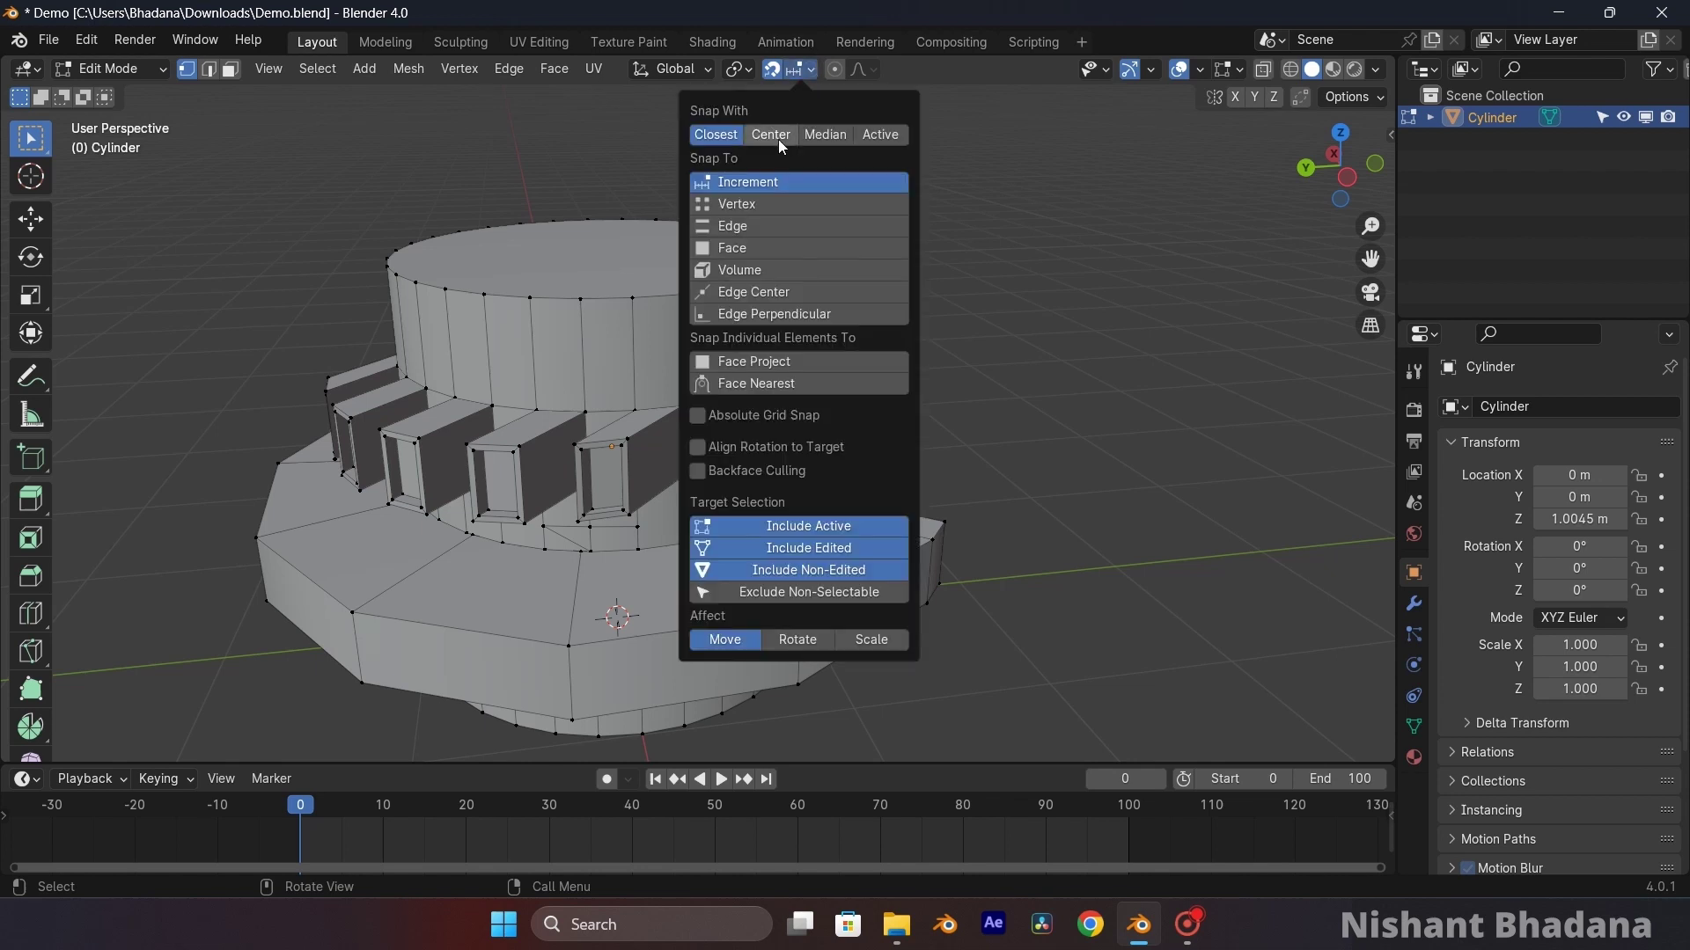
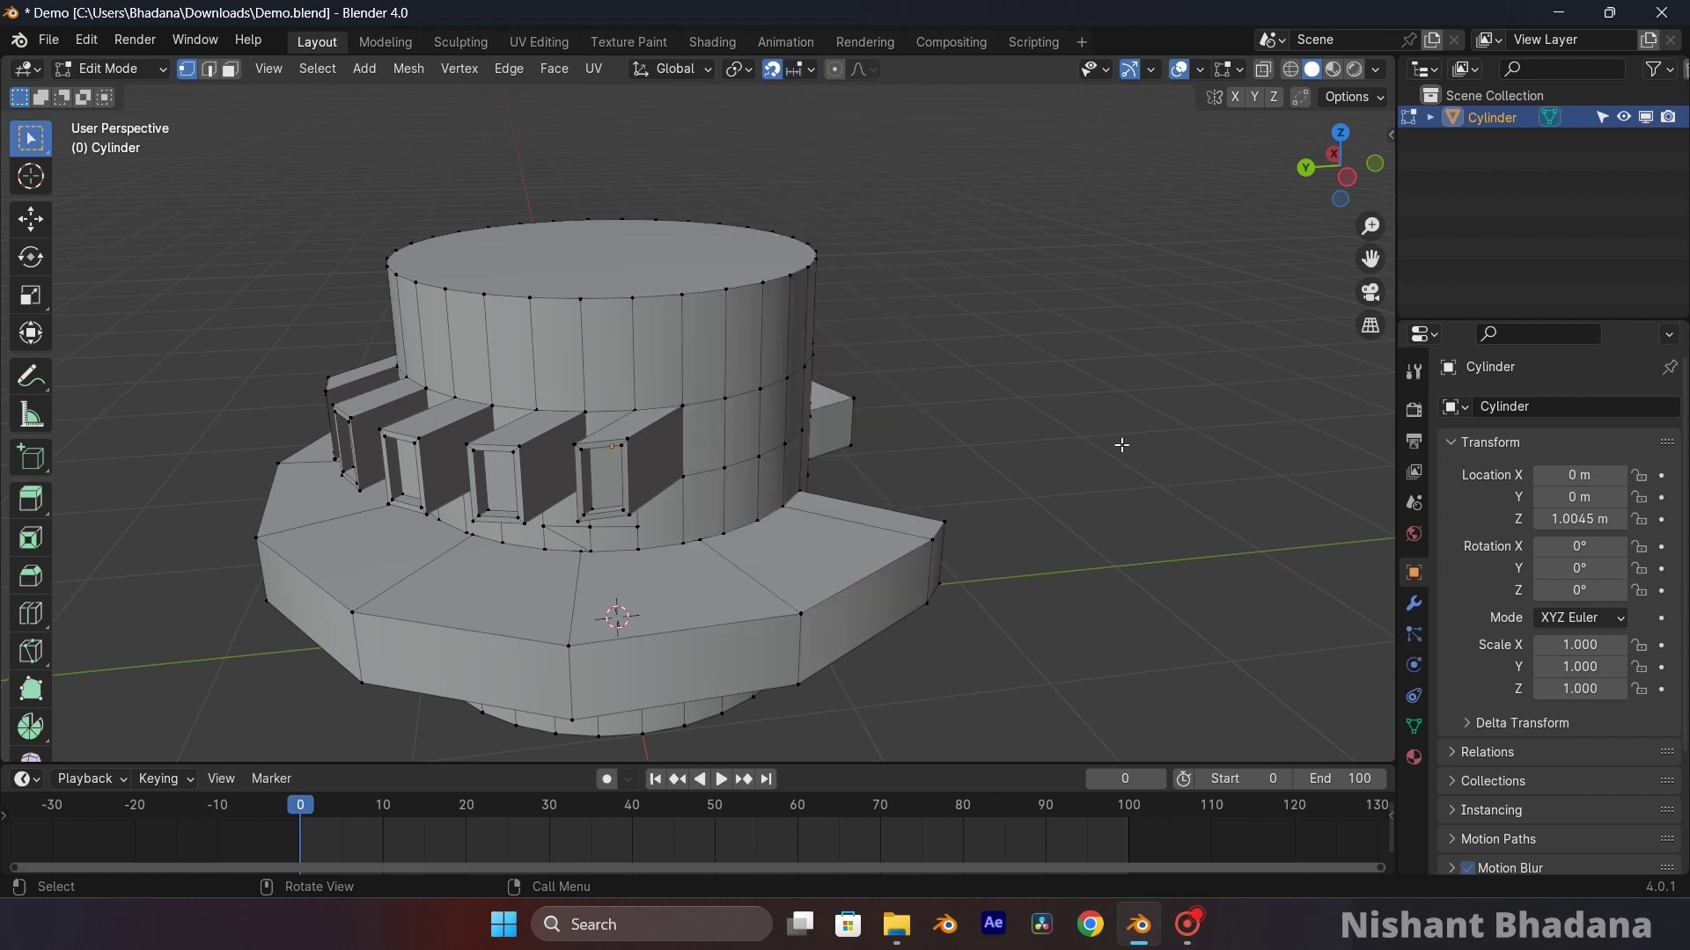
{"action": "scroll", "coordinate": [886, 461], "scroll_direction": "down", "scroll_amount": 3}
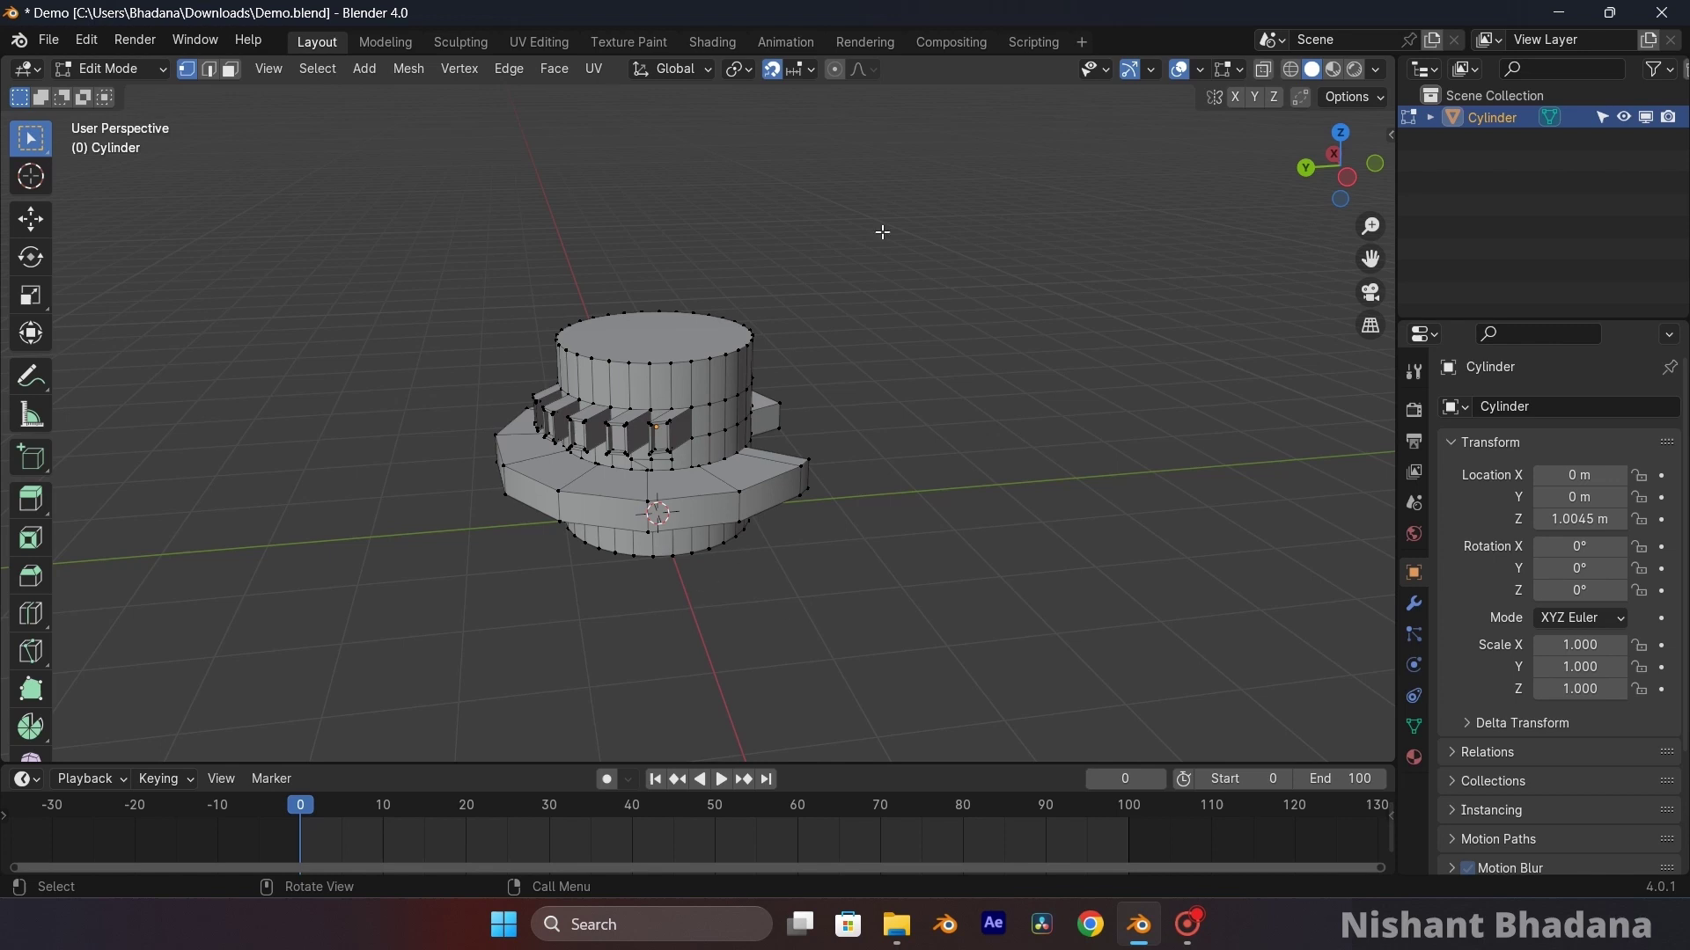
{"action": "left_click", "coordinate": [800, 70]}
{"action": "left_click", "coordinate": [803, 72]}
- Select the whole mesh, move it along the global Y axis with Increment snapping, and reopen the snapping options
{"action": "key", "text": "a"}
{"action": "key", "text": "g"}
{"action": "key", "text": "y"}
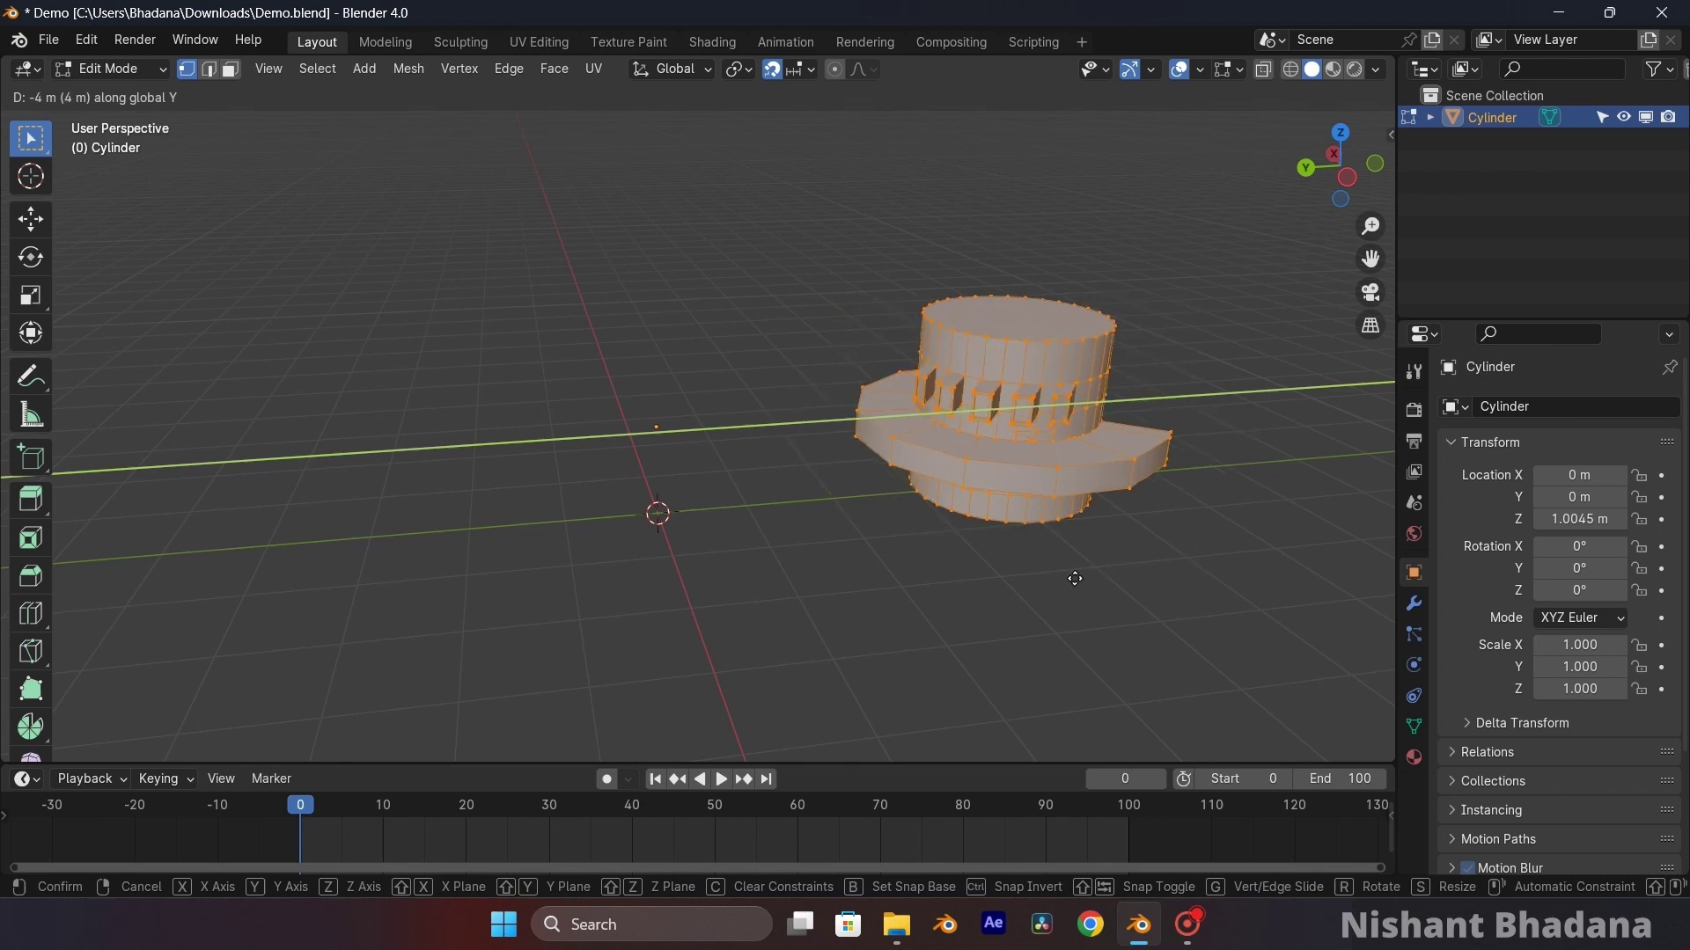
{"action": "left_click", "coordinate": [797, 586]}
{"action": "left_click", "coordinate": [810, 67]}
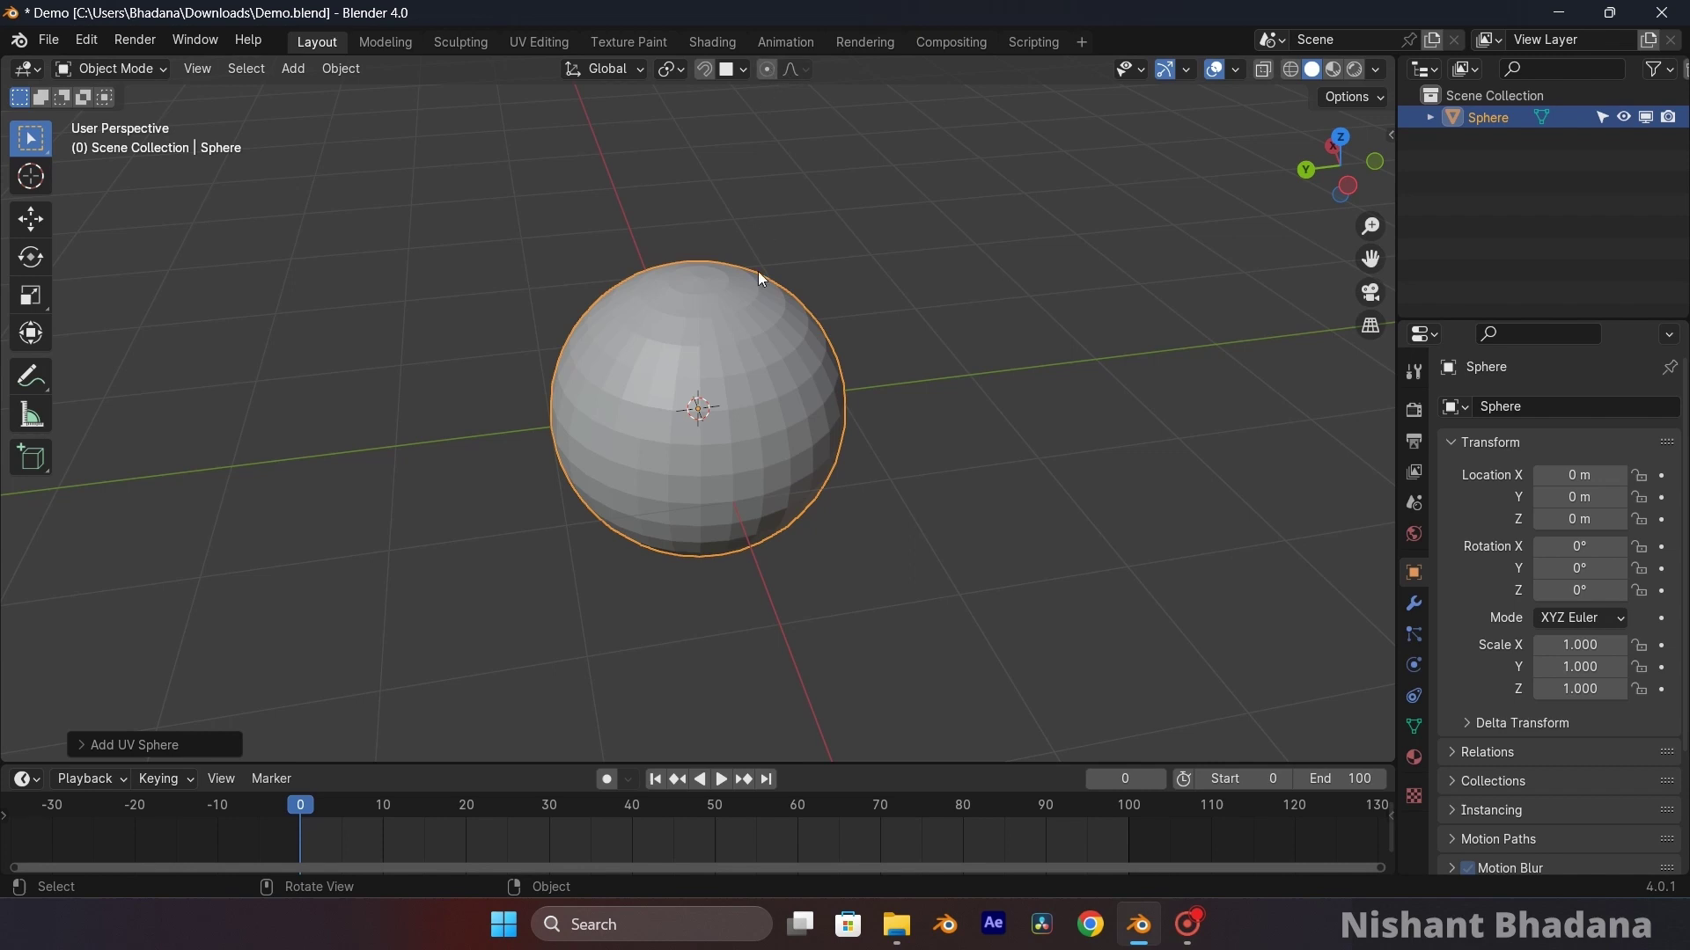
- Turn on proportional editing for the UV sphere in Object Mode and look through its falloff types
{"action": "scroll", "coordinate": [761, 272], "scroll_direction": "up", "scroll_amount": 2}
{"action": "scroll", "coordinate": [762, 273], "scroll_direction": "down", "scroll_amount": 1}
{"action": "scroll", "coordinate": [763, 264], "scroll_direction": "up", "scroll_amount": 2}
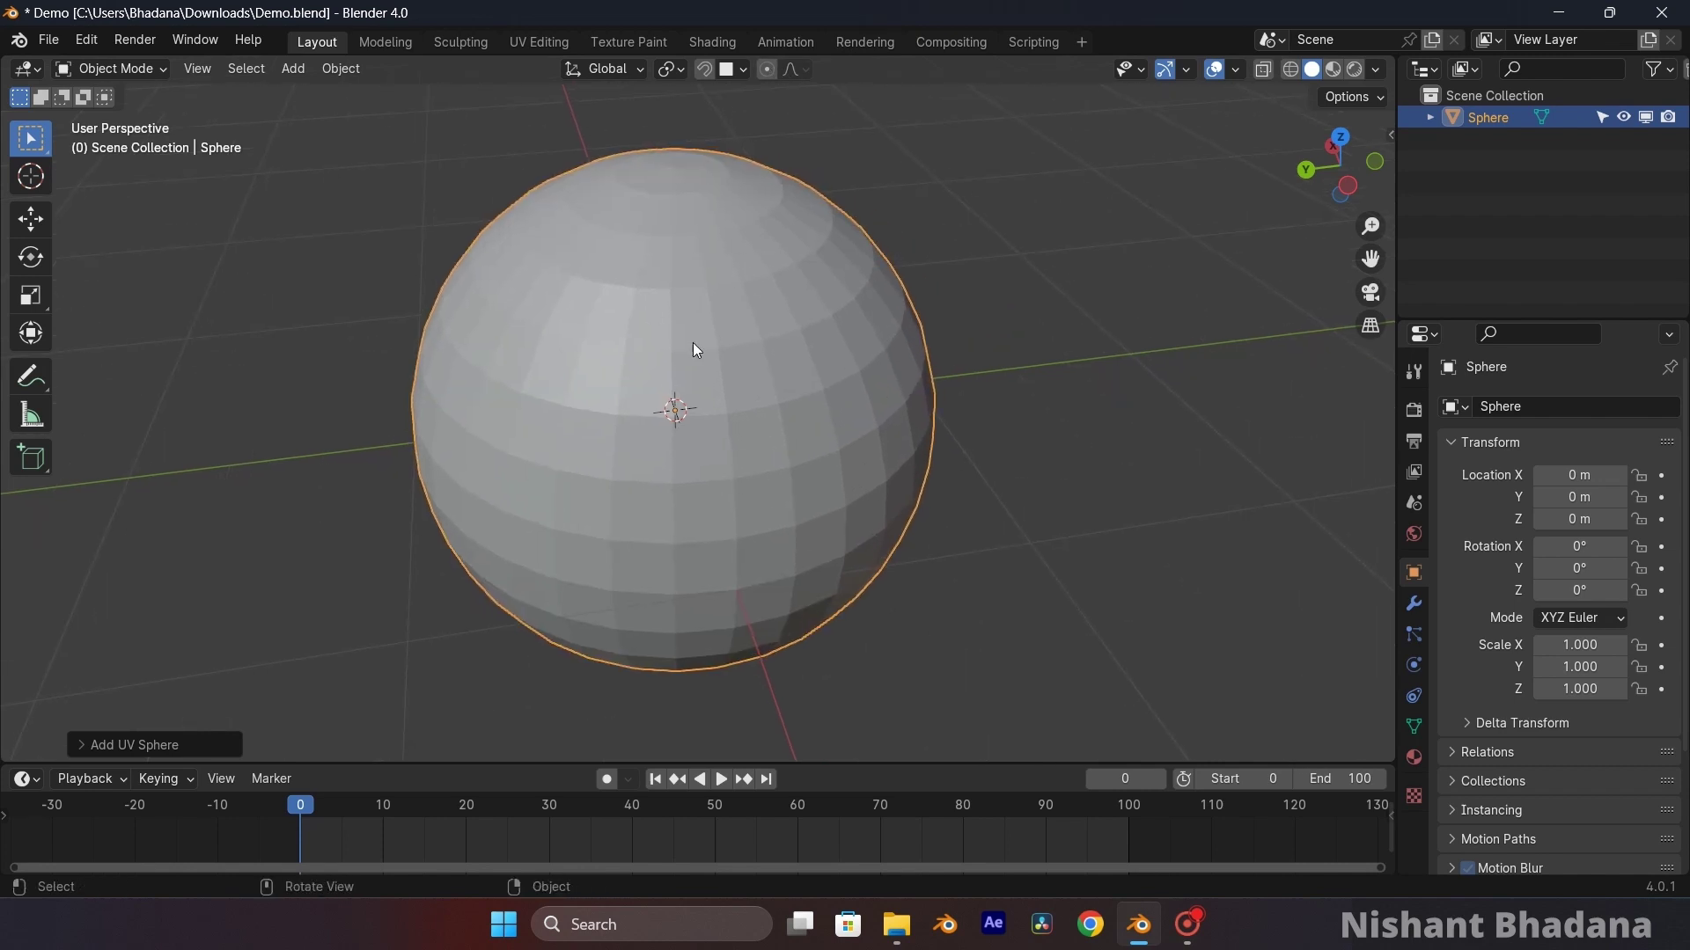
{"action": "scroll", "coordinate": [693, 342], "scroll_direction": "down", "scroll_amount": 1}
{"action": "middle_click_drag", "start_coordinate": [629, 353], "coordinate": [669, 375], "text": "shift"}
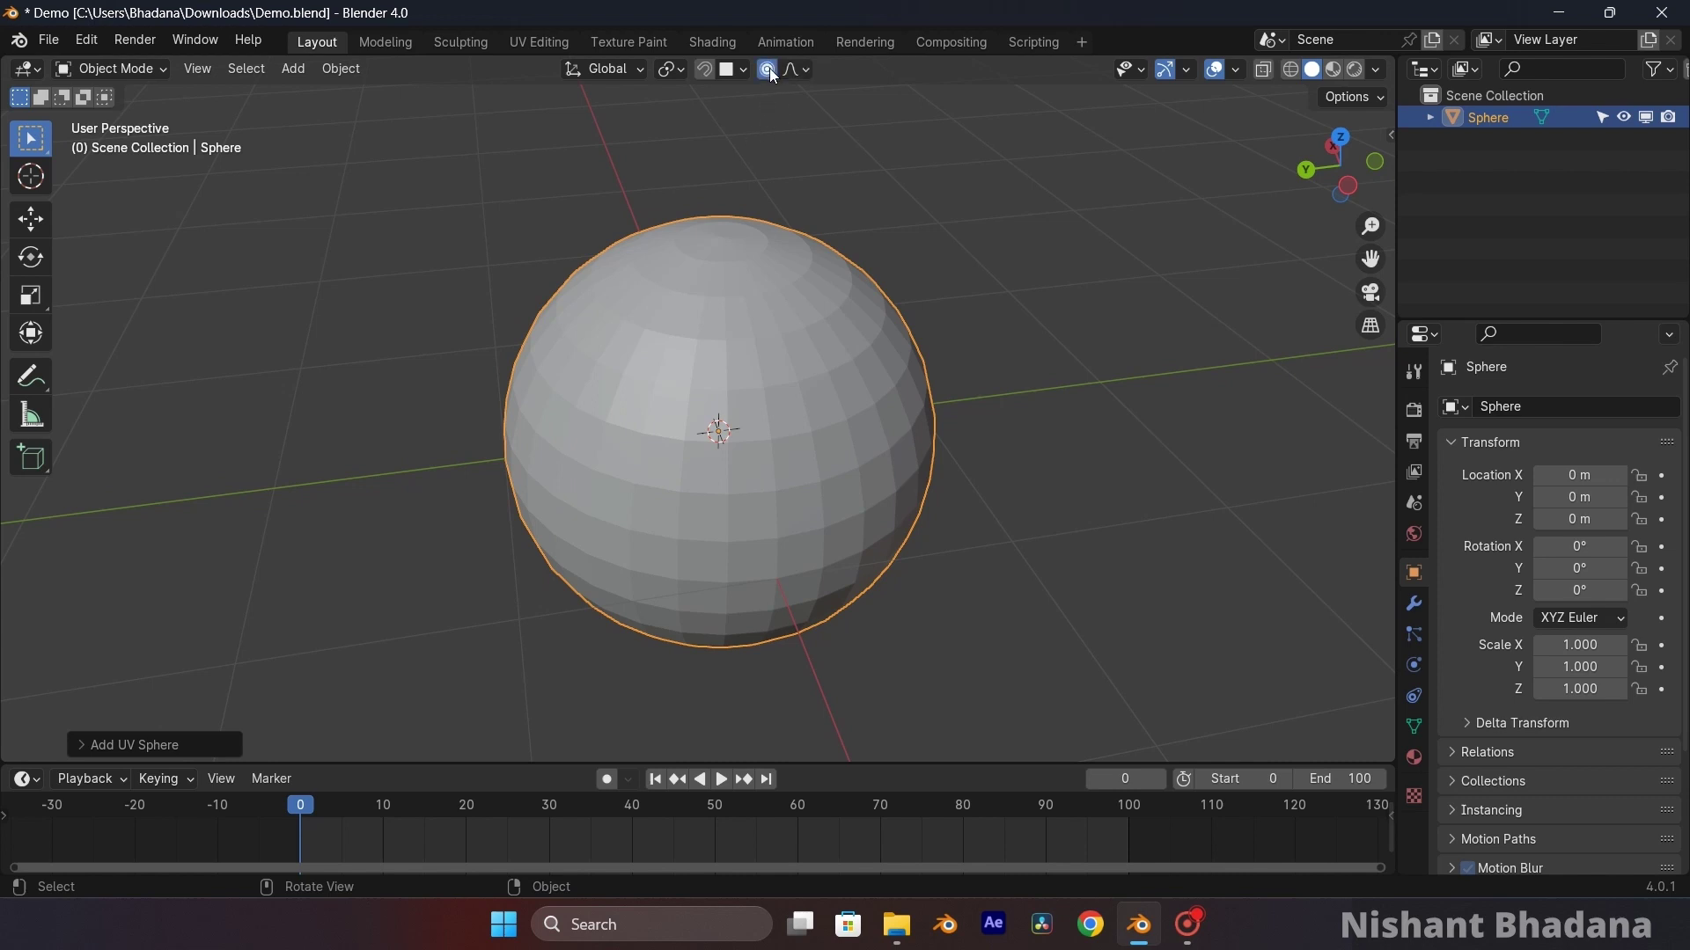
{"action": "left_click", "coordinate": [803, 68]}
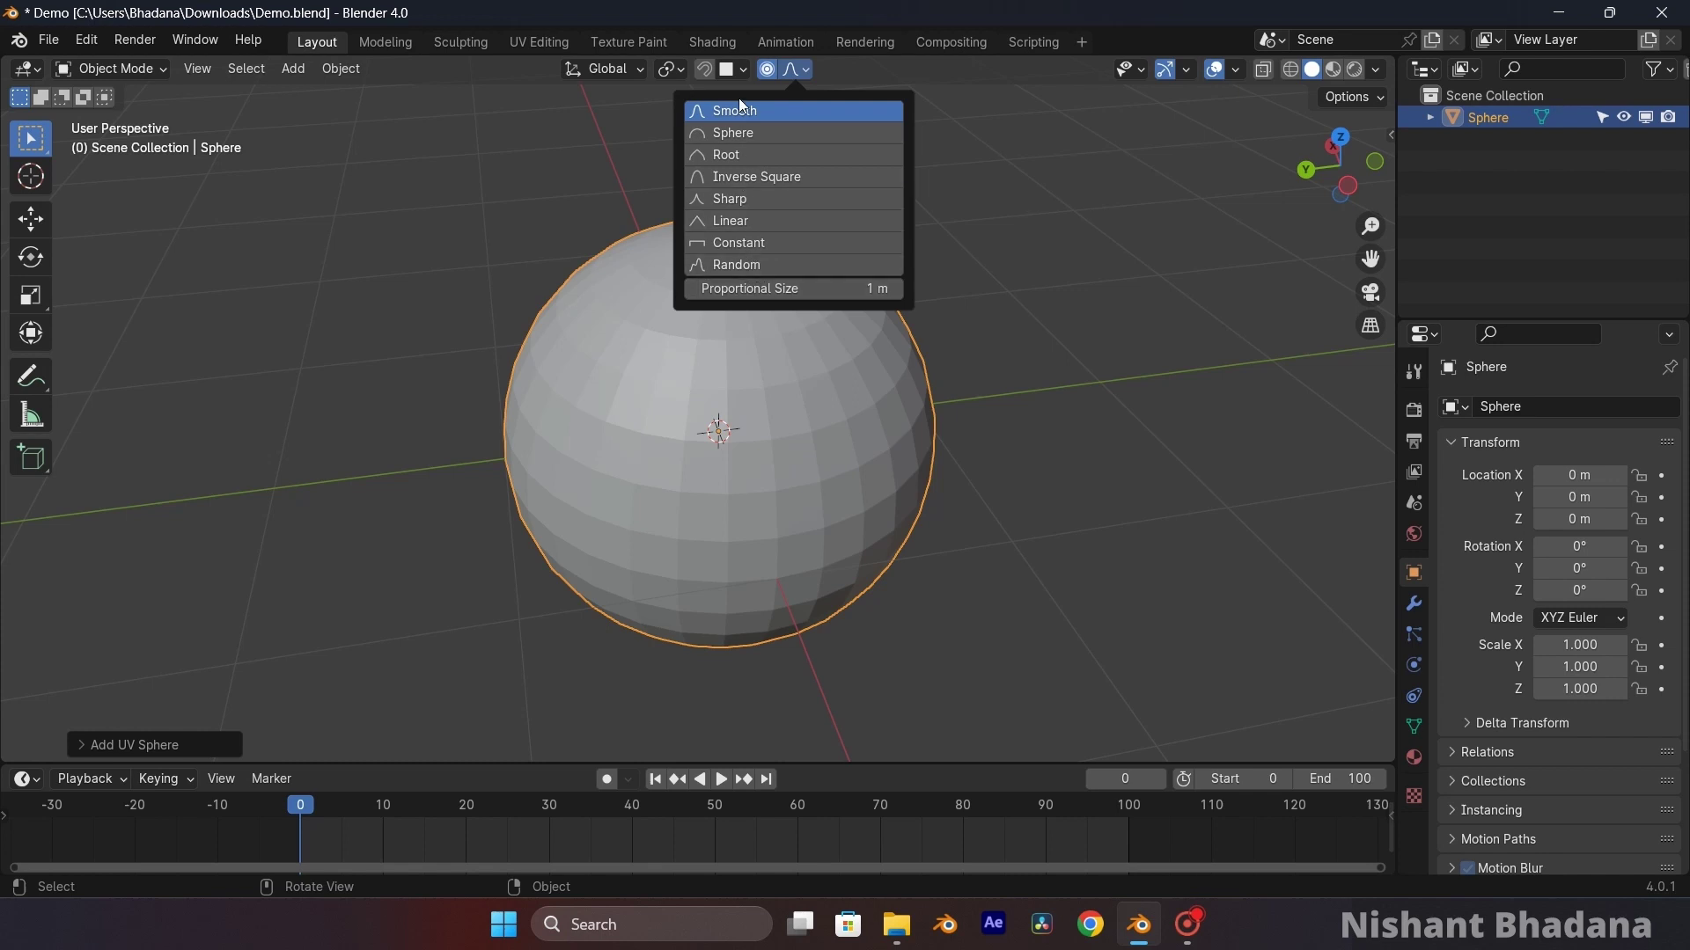
{"action": "left_click", "coordinate": [1097, 327]}
- Enter Edit Mode on the sphere and raise its top pole vertex about 0.2 m along the global Z axis
{"action": "scroll", "coordinate": [727, 297], "scroll_direction": "up", "scroll_amount": 1}
{"action": "left_click", "coordinate": [724, 297]}
{"action": "key", "text": "Tab"}
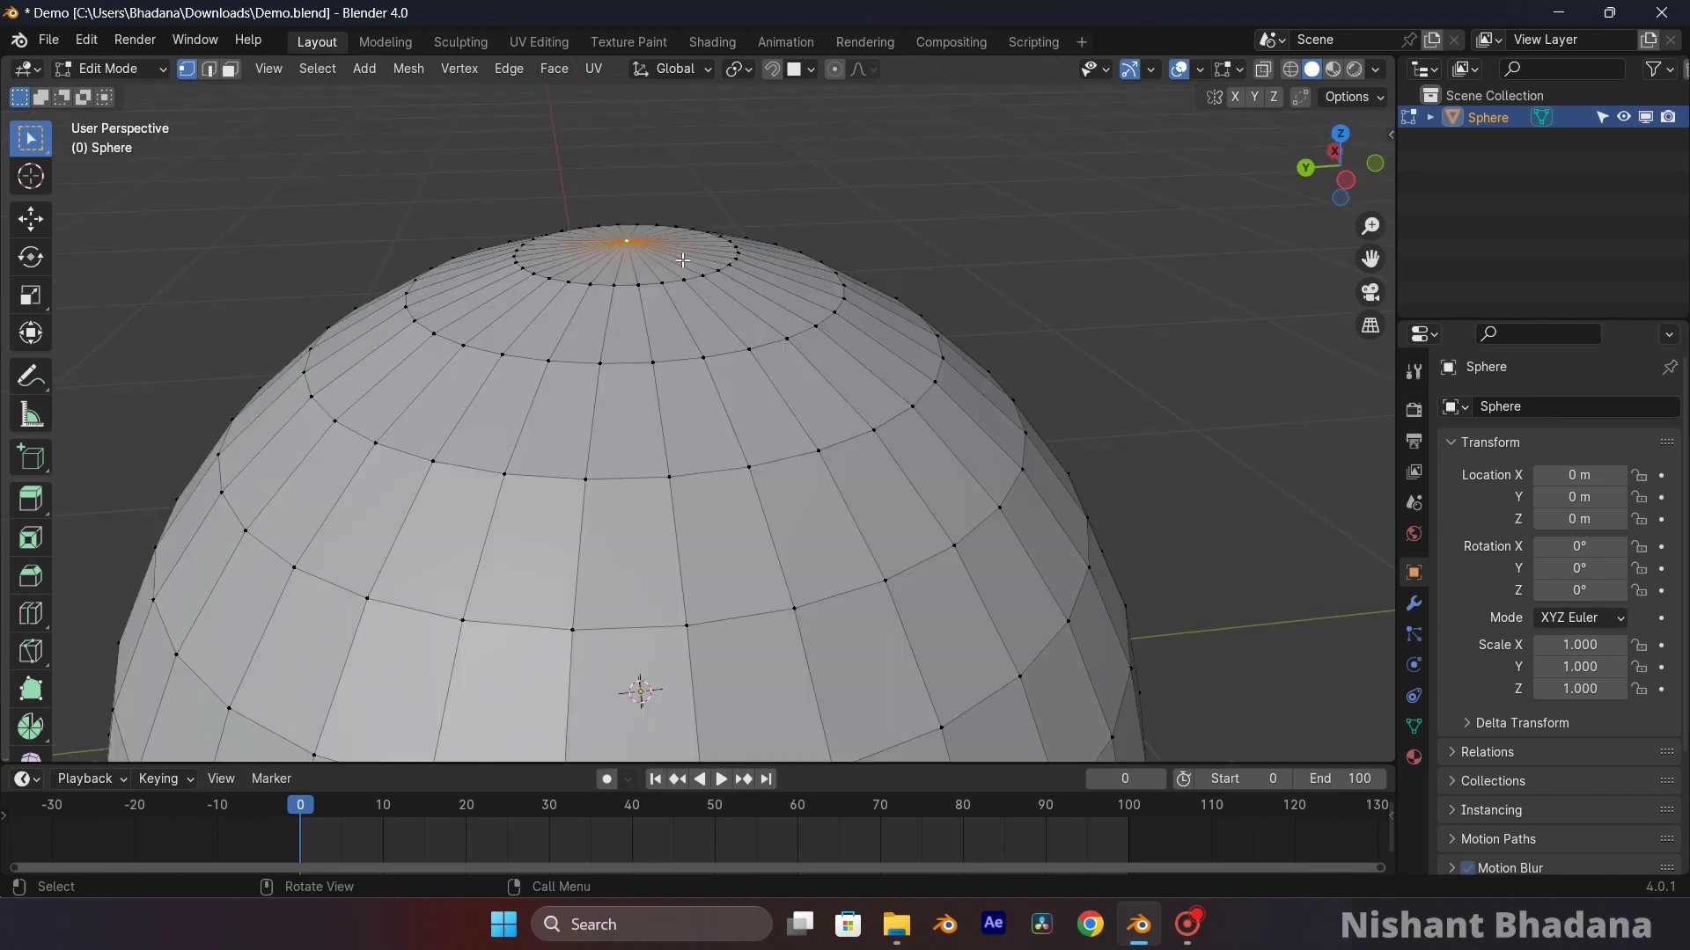
{"action": "scroll", "coordinate": [683, 260], "scroll_direction": "down", "scroll_amount": 2}
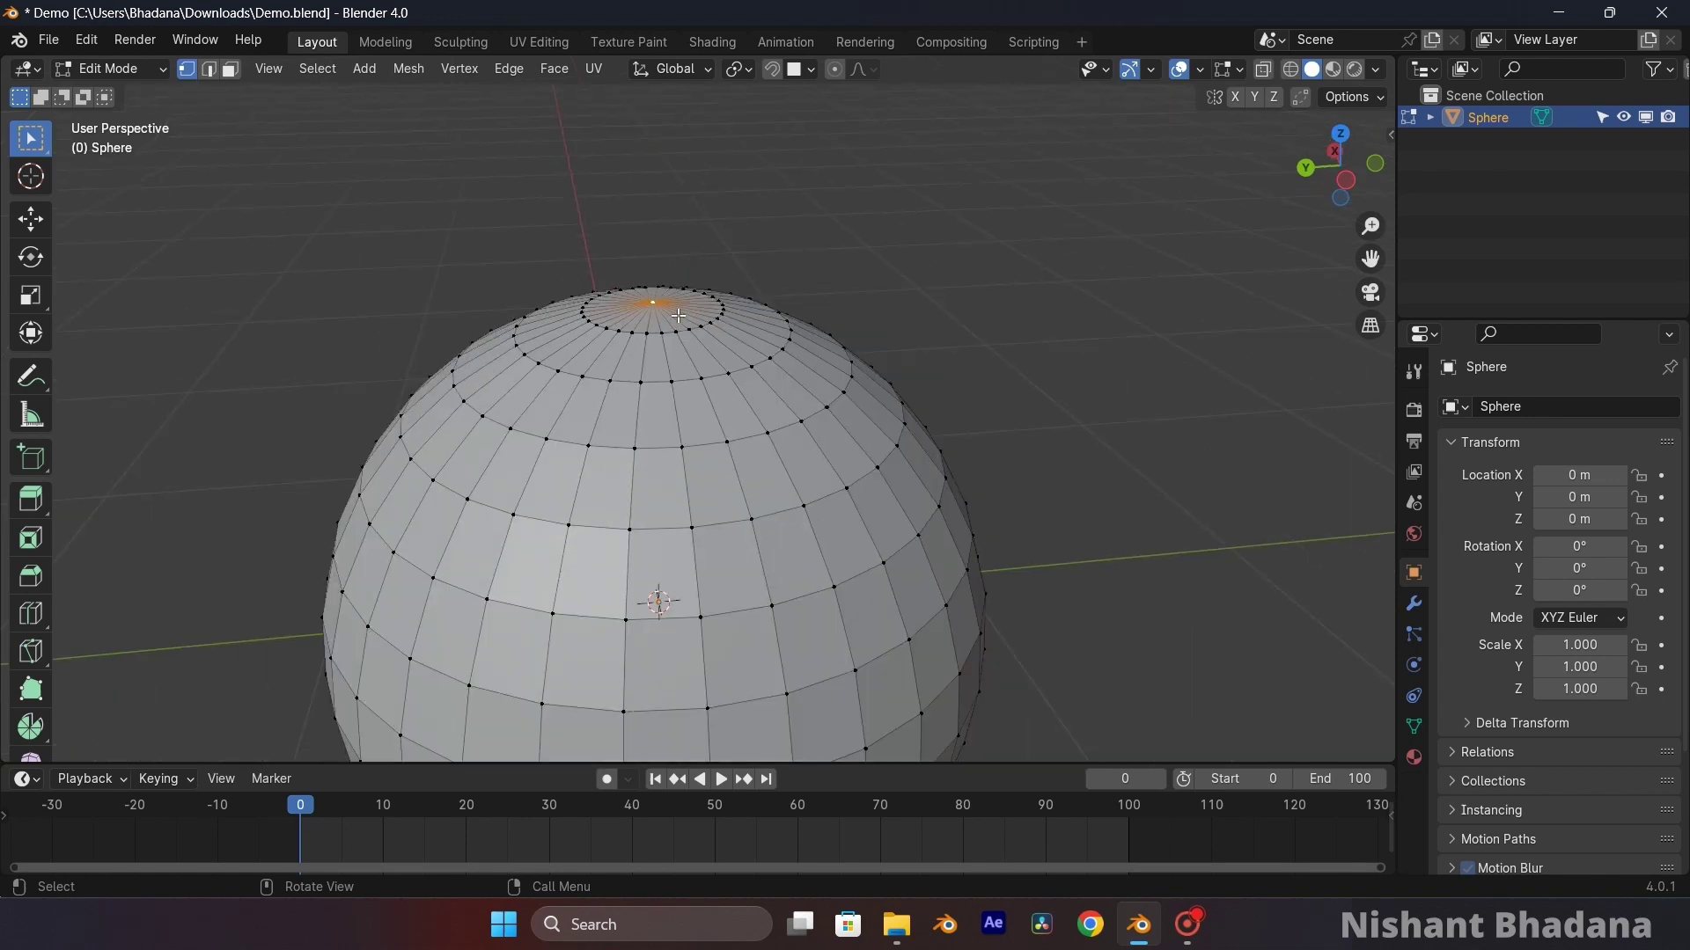
{"action": "middle_click_drag", "start_coordinate": [690, 361], "coordinate": [701, 347]}
{"action": "key", "text": "g"}
{"action": "key", "text": "z"}
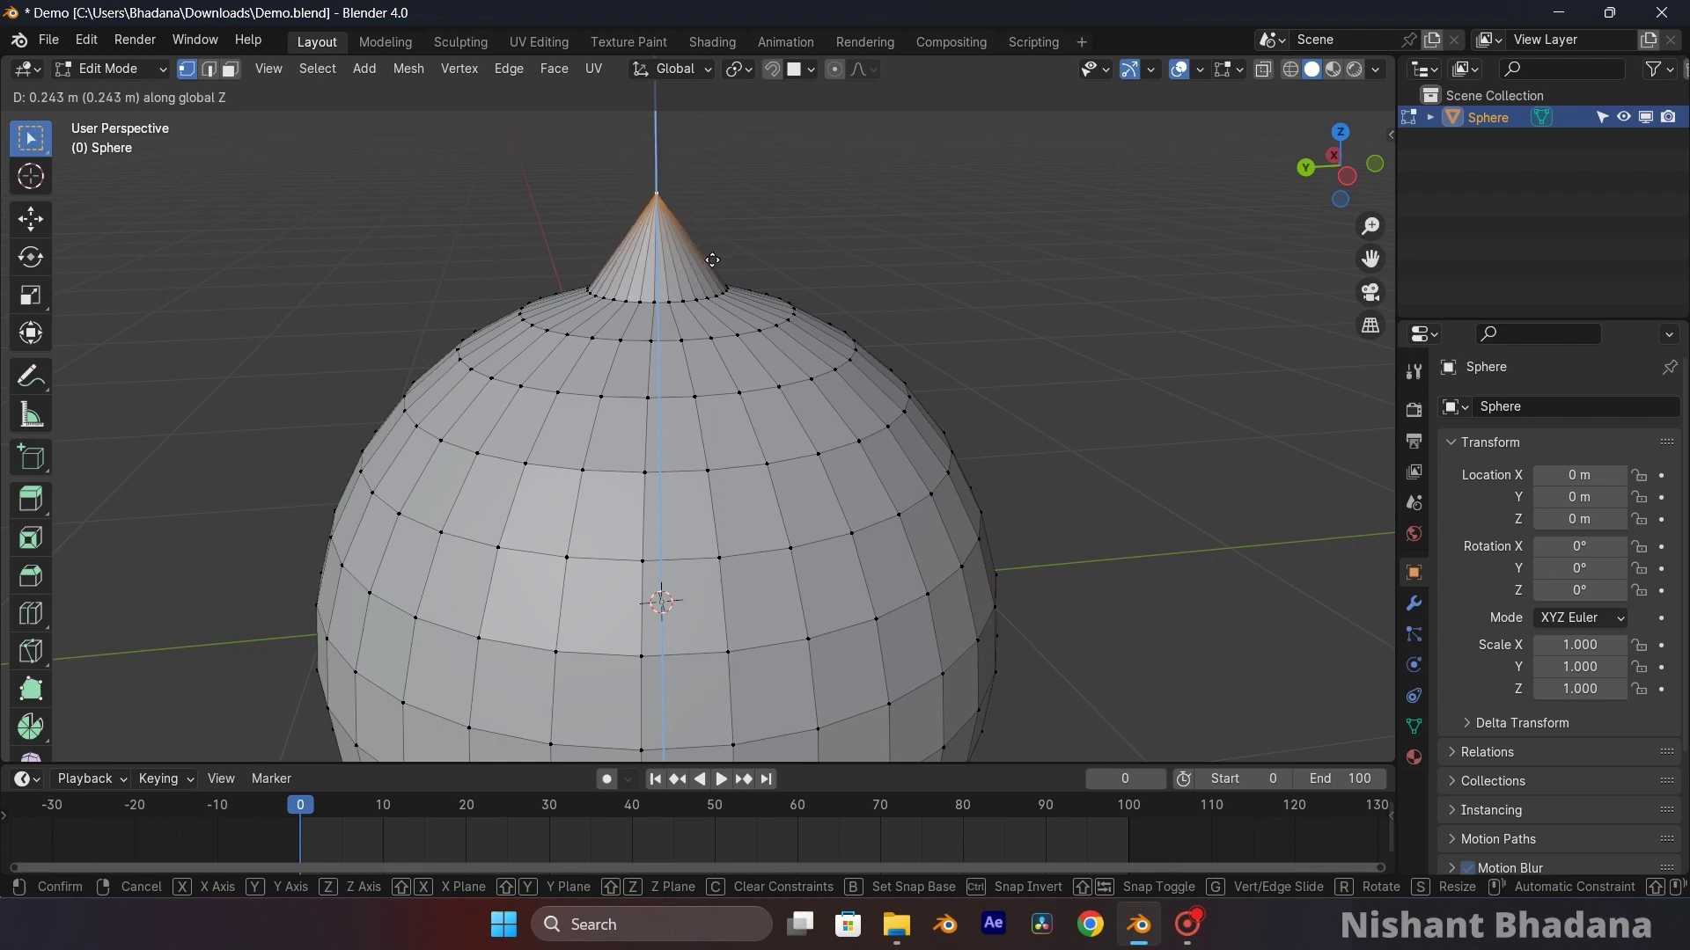
{"action": "left_click", "coordinate": [666, 300]}
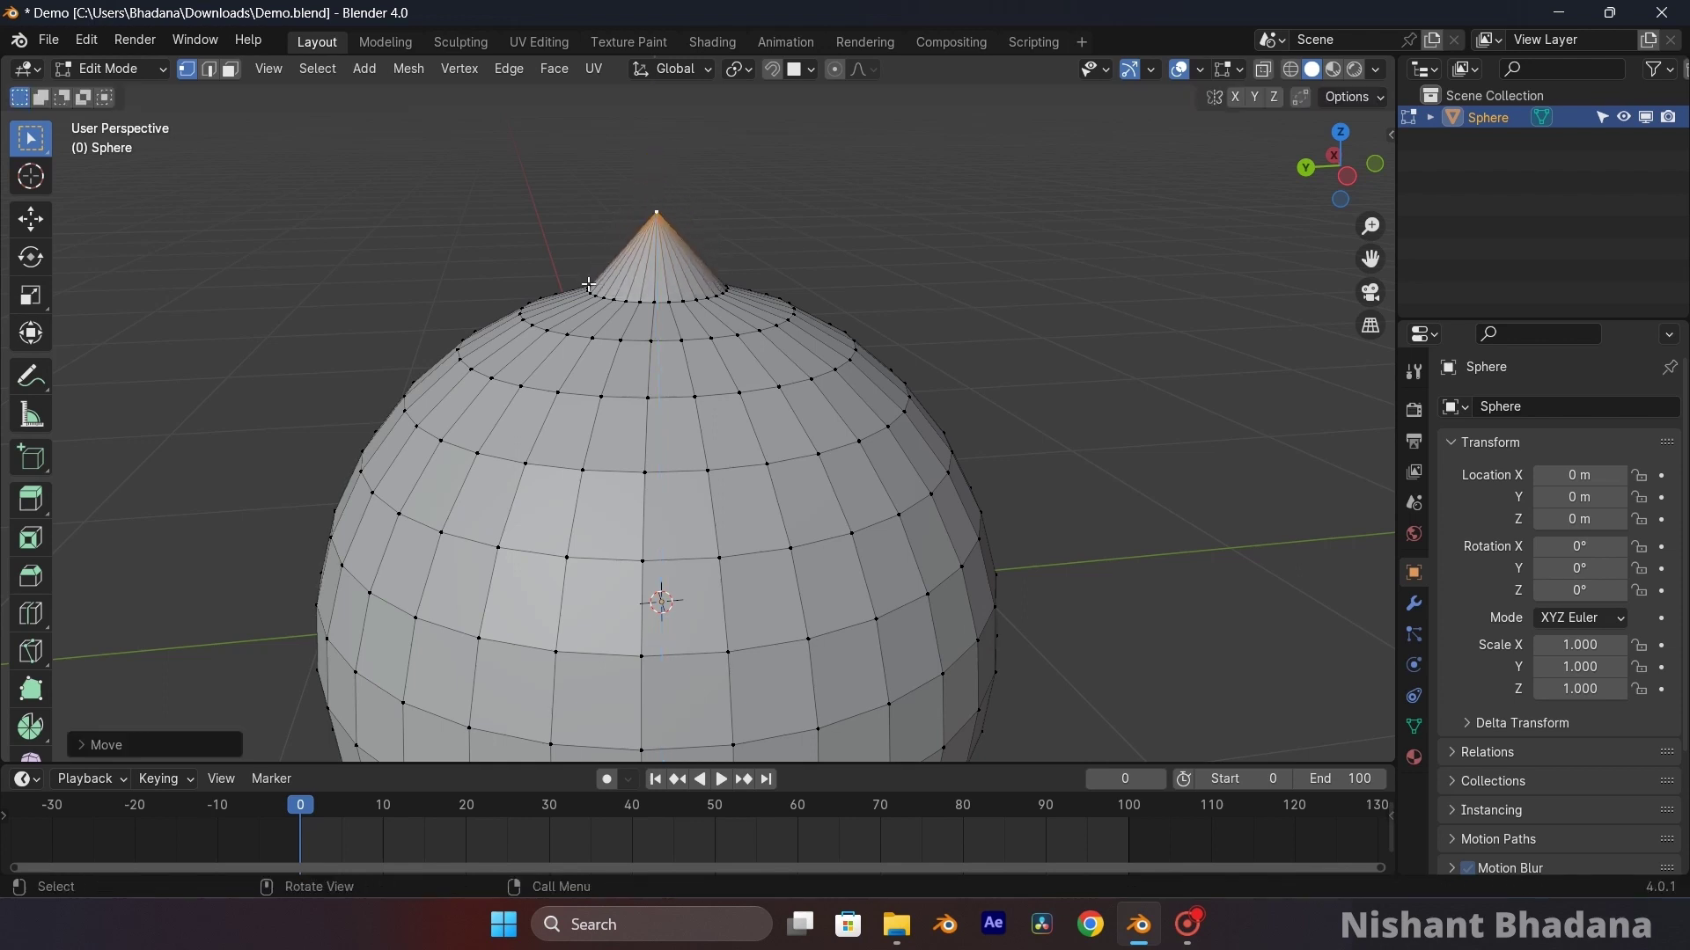
- Enable proportional editing in Edit Mode and undo the top vertex's upward move
{"action": "middle_click_drag", "start_coordinate": [878, 567], "coordinate": [868, 95]}
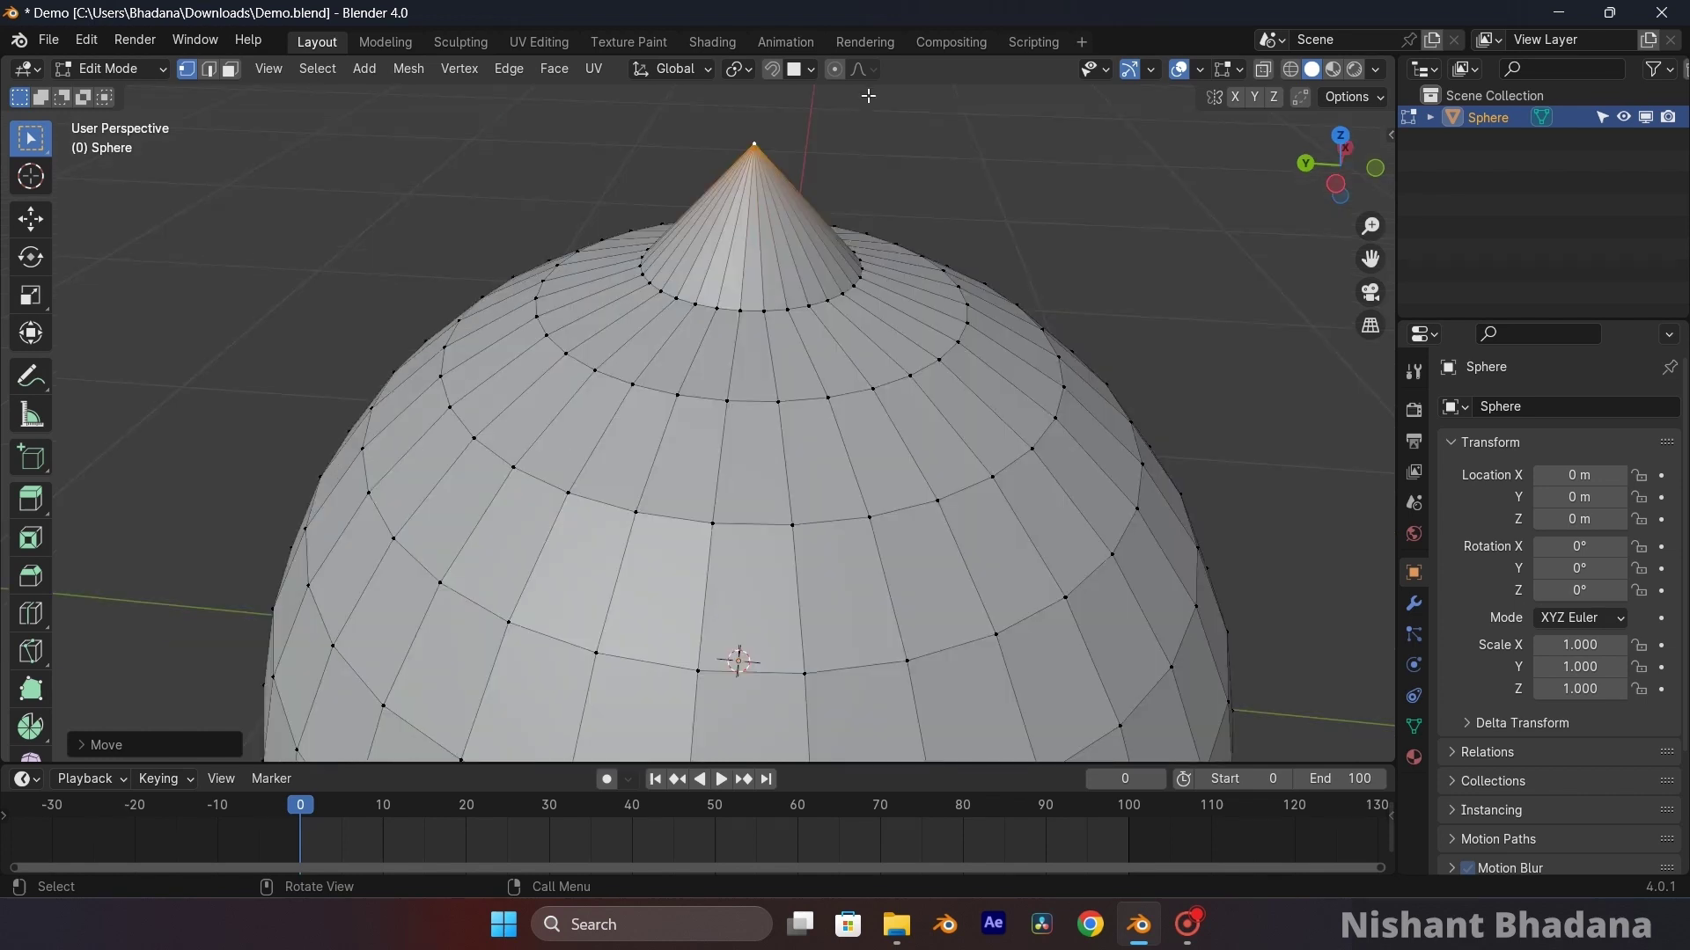
{"action": "left_click", "coordinate": [836, 69]}
{"action": "scroll", "coordinate": [765, 193], "scroll_direction": "down", "scroll_amount": 2}
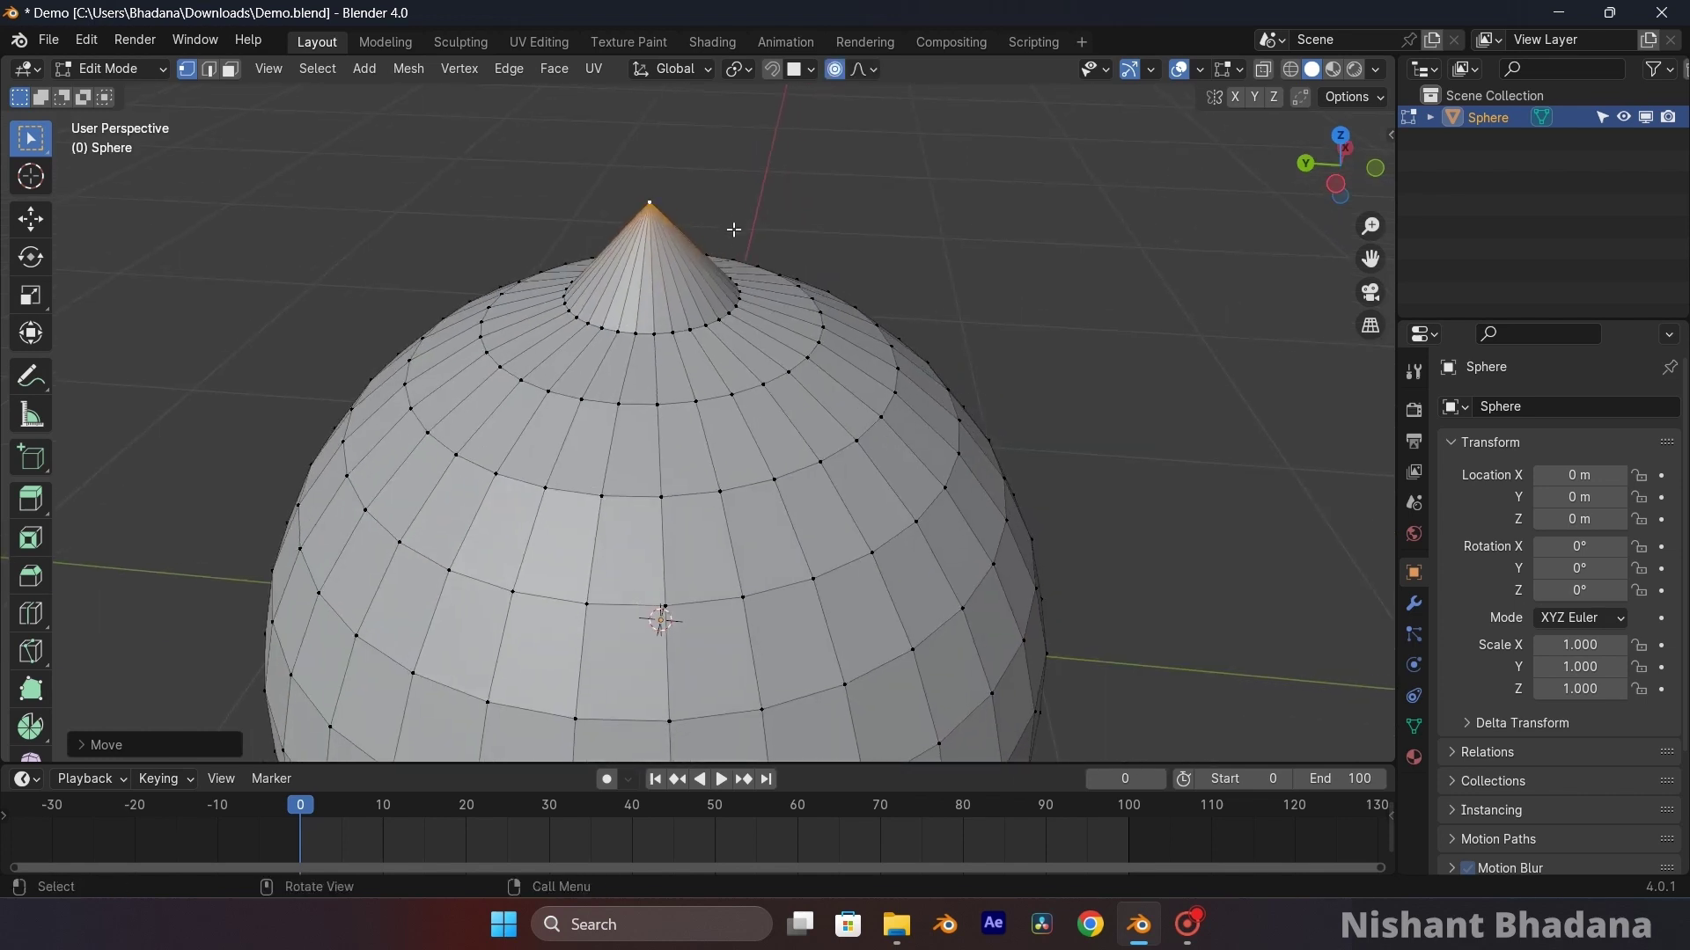
{"action": "key", "text": "ctrl+z"}
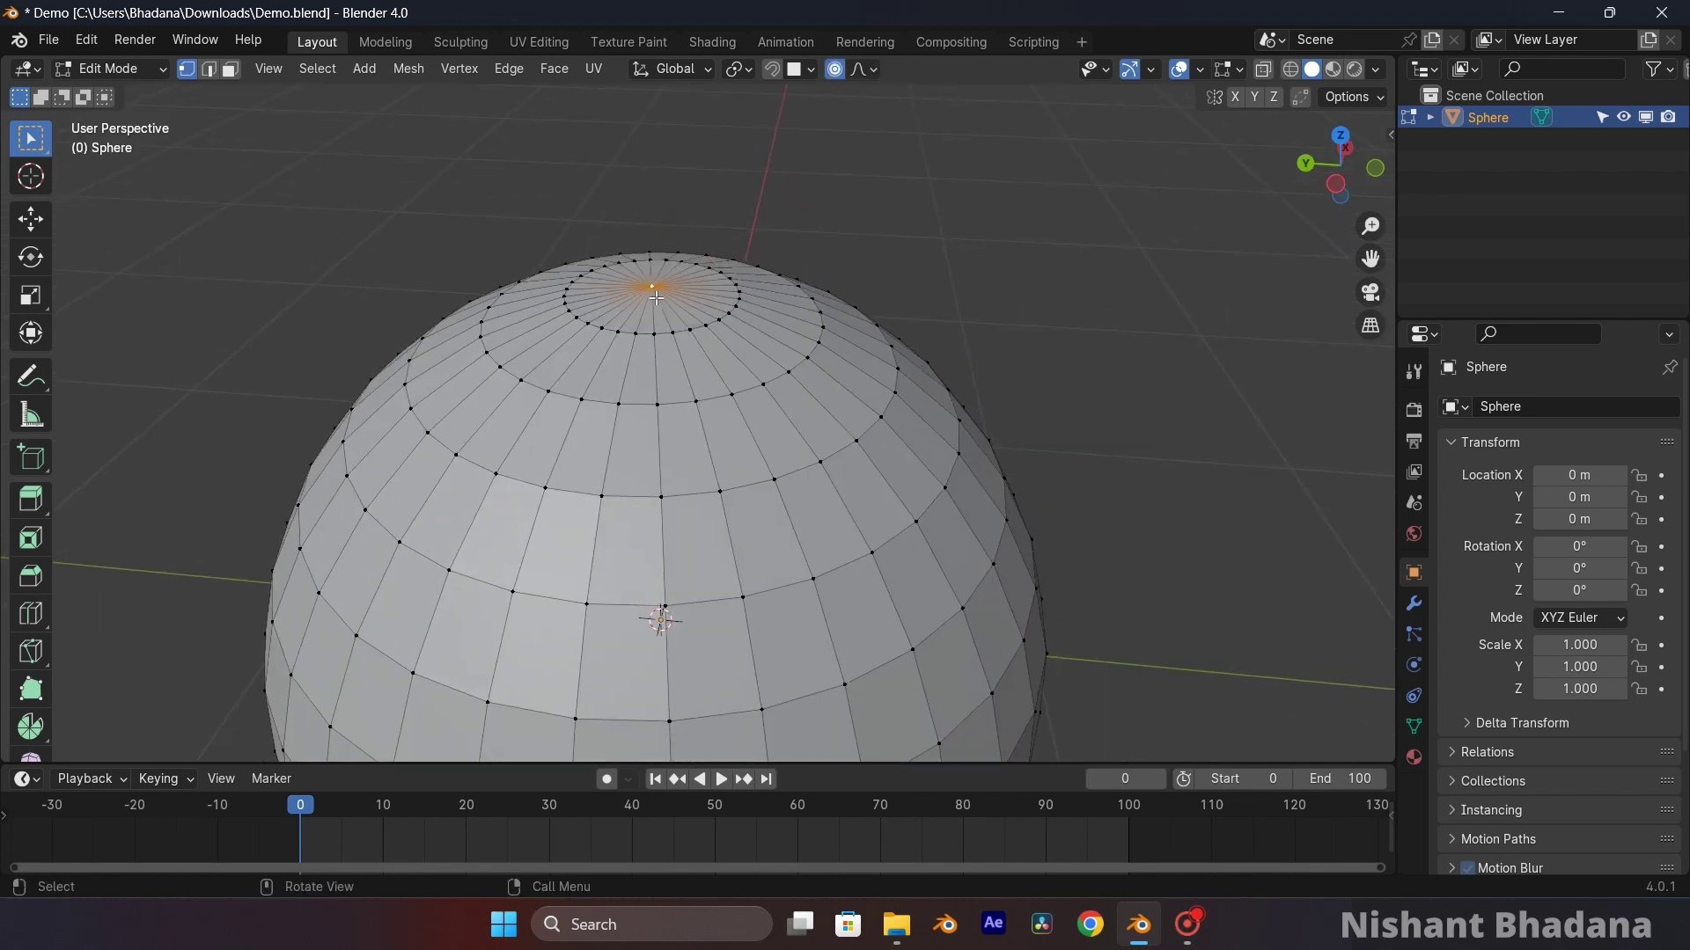
- Try moving the sphere's top vertex with proportional editing, and undo that move
{"action": "middle_click_drag", "start_coordinate": [656, 299], "coordinate": [567, 245]}
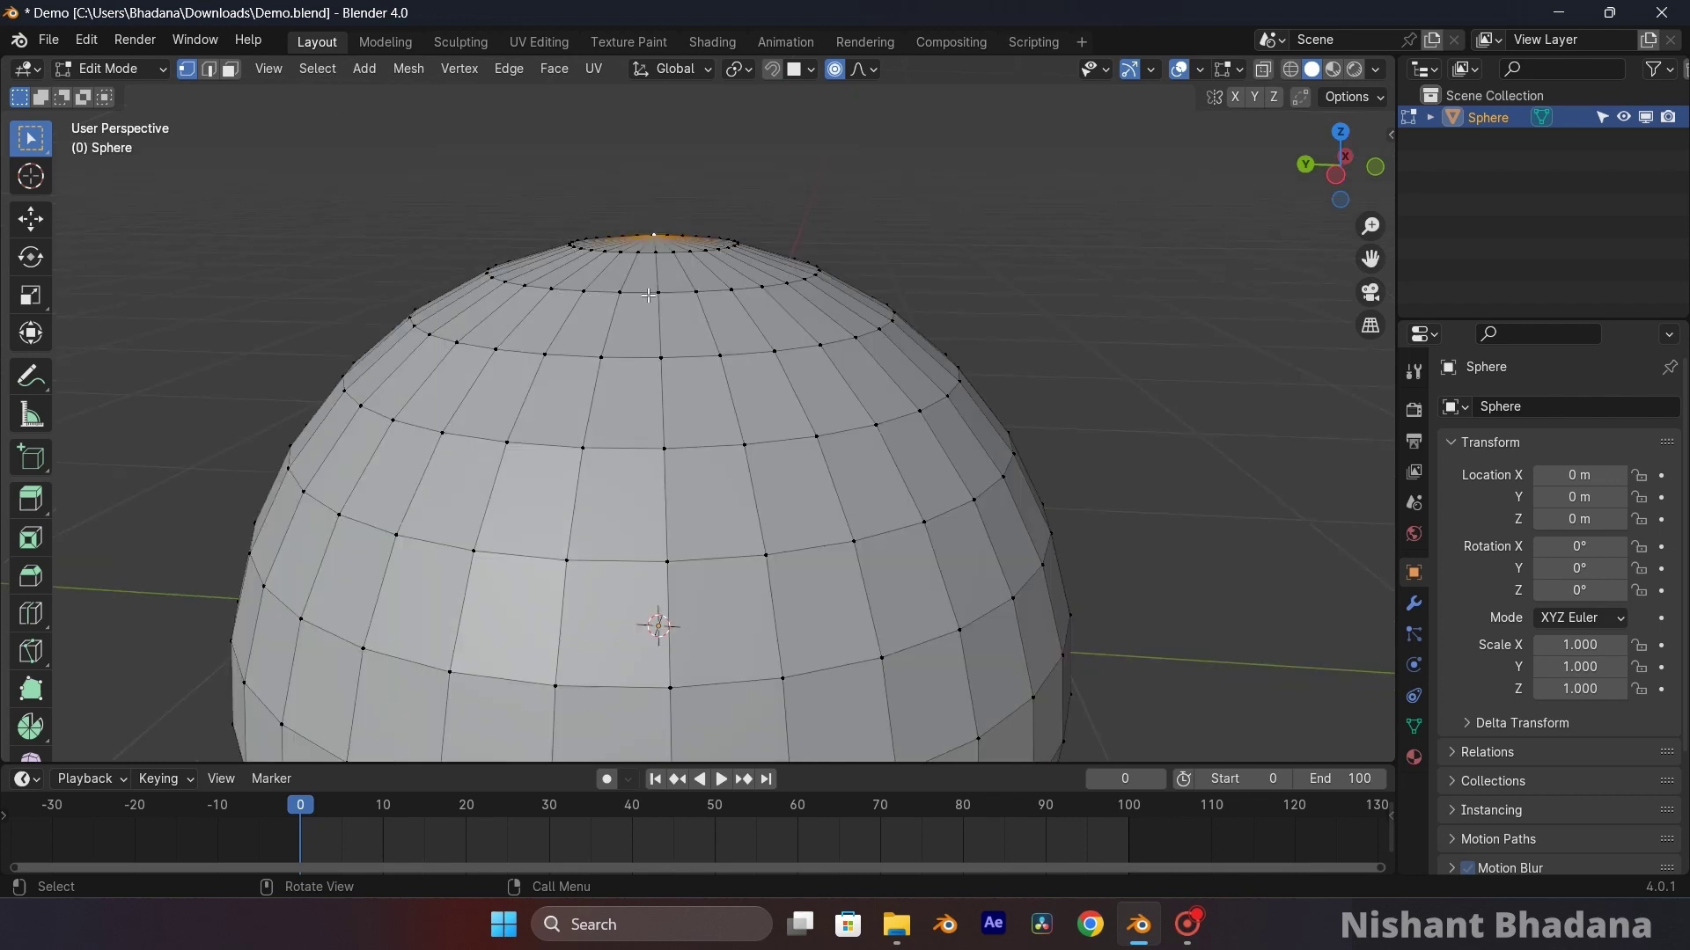
{"action": "middle_click_drag", "start_coordinate": [646, 283], "coordinate": [618, 251], "text": "shift"}
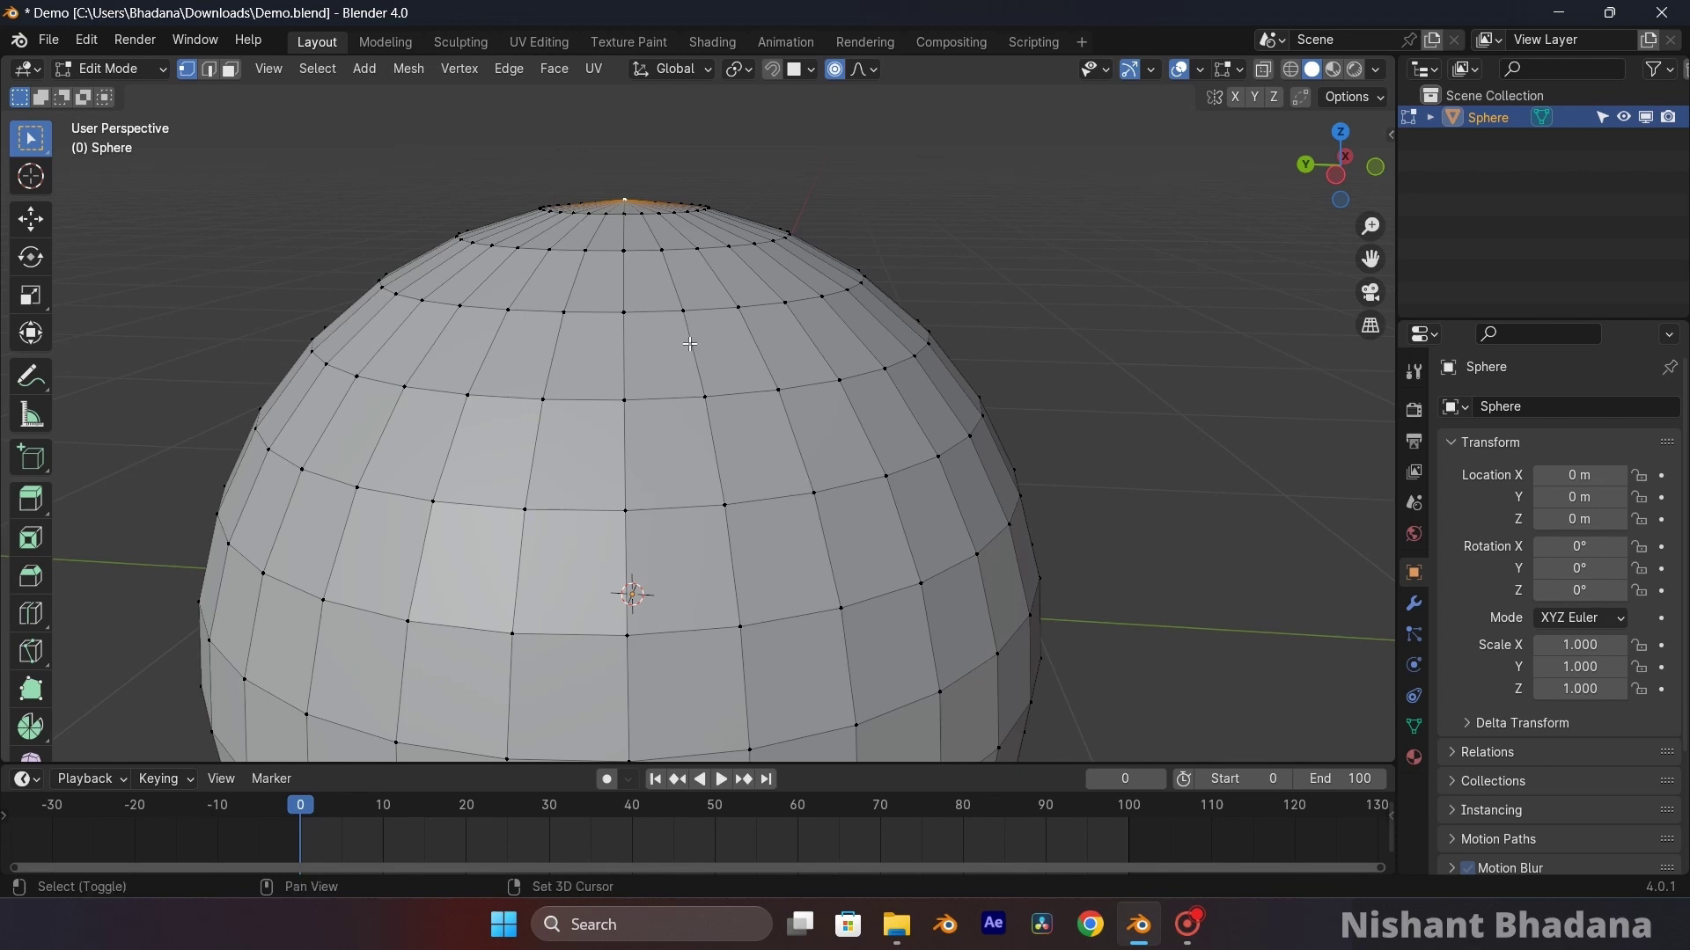
{"action": "middle_click_drag", "start_coordinate": [663, 231], "coordinate": [737, 314], "text": "shift"}
{"action": "scroll", "coordinate": [741, 291], "scroll_direction": "up", "scroll_amount": 1}
{"action": "left_click", "coordinate": [729, 254]}
{"action": "middle_click_drag", "start_coordinate": [748, 256], "coordinate": [644, 281], "text": "shift"}
{"action": "left_click", "coordinate": [686, 268]}
{"action": "key", "text": "ctrl+z"}
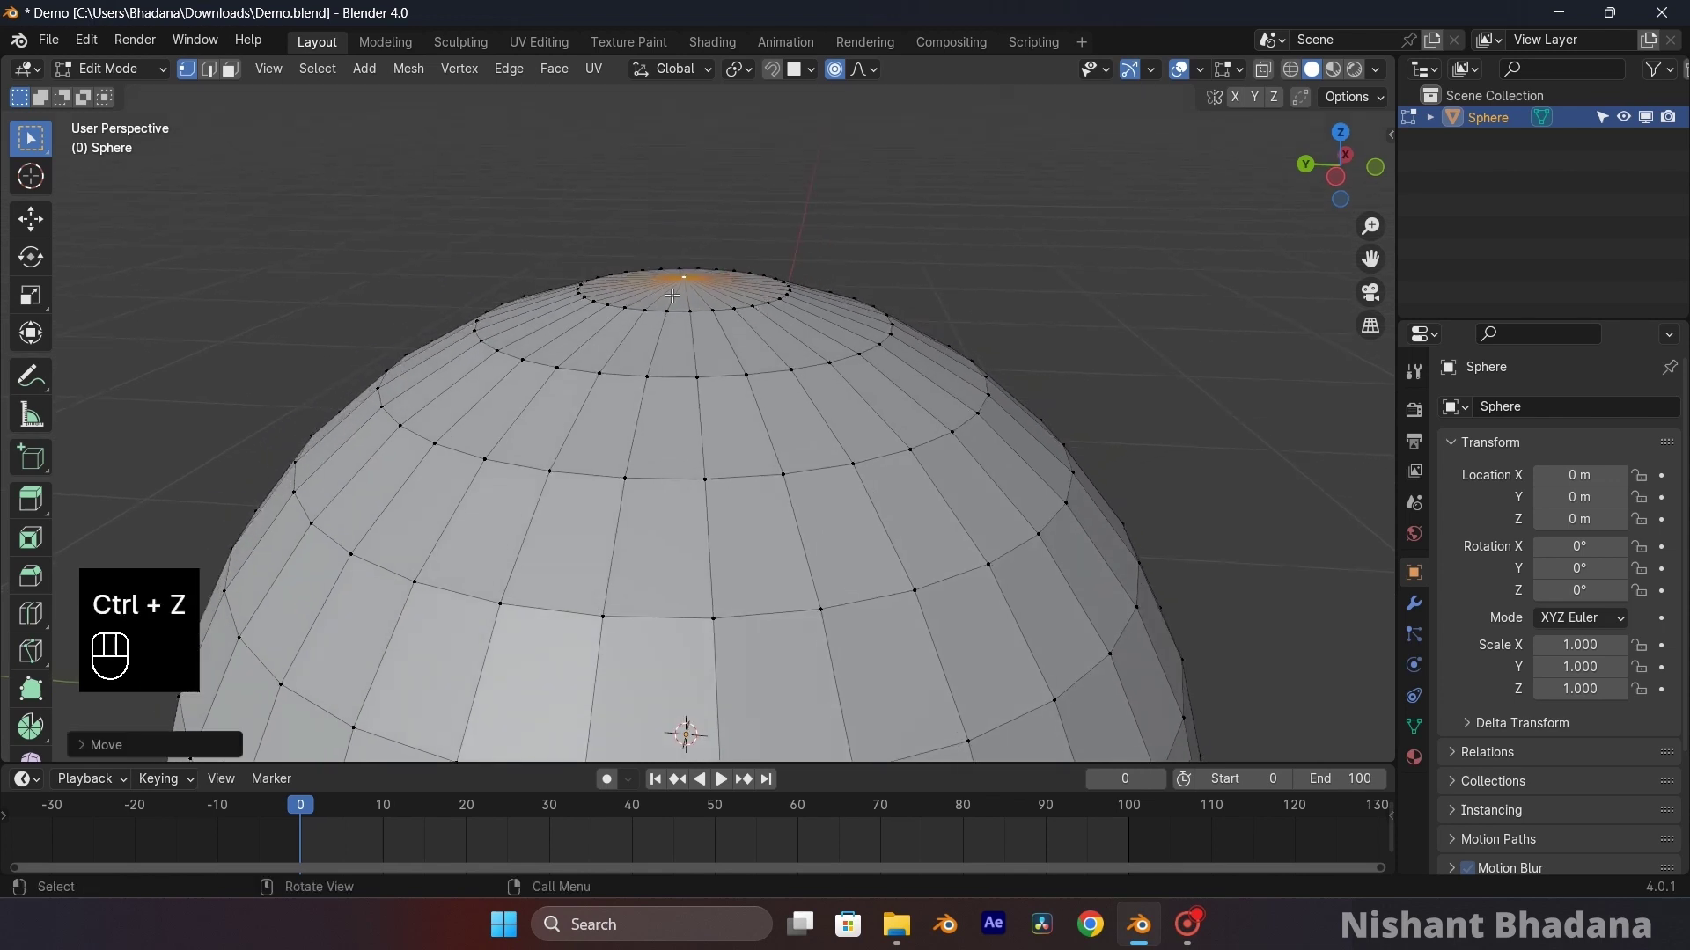
- Nudge the top vertex slightly while shrinking the proportional influence size to 0.319 m, and open the falloff options
{"action": "key", "text": "g"}
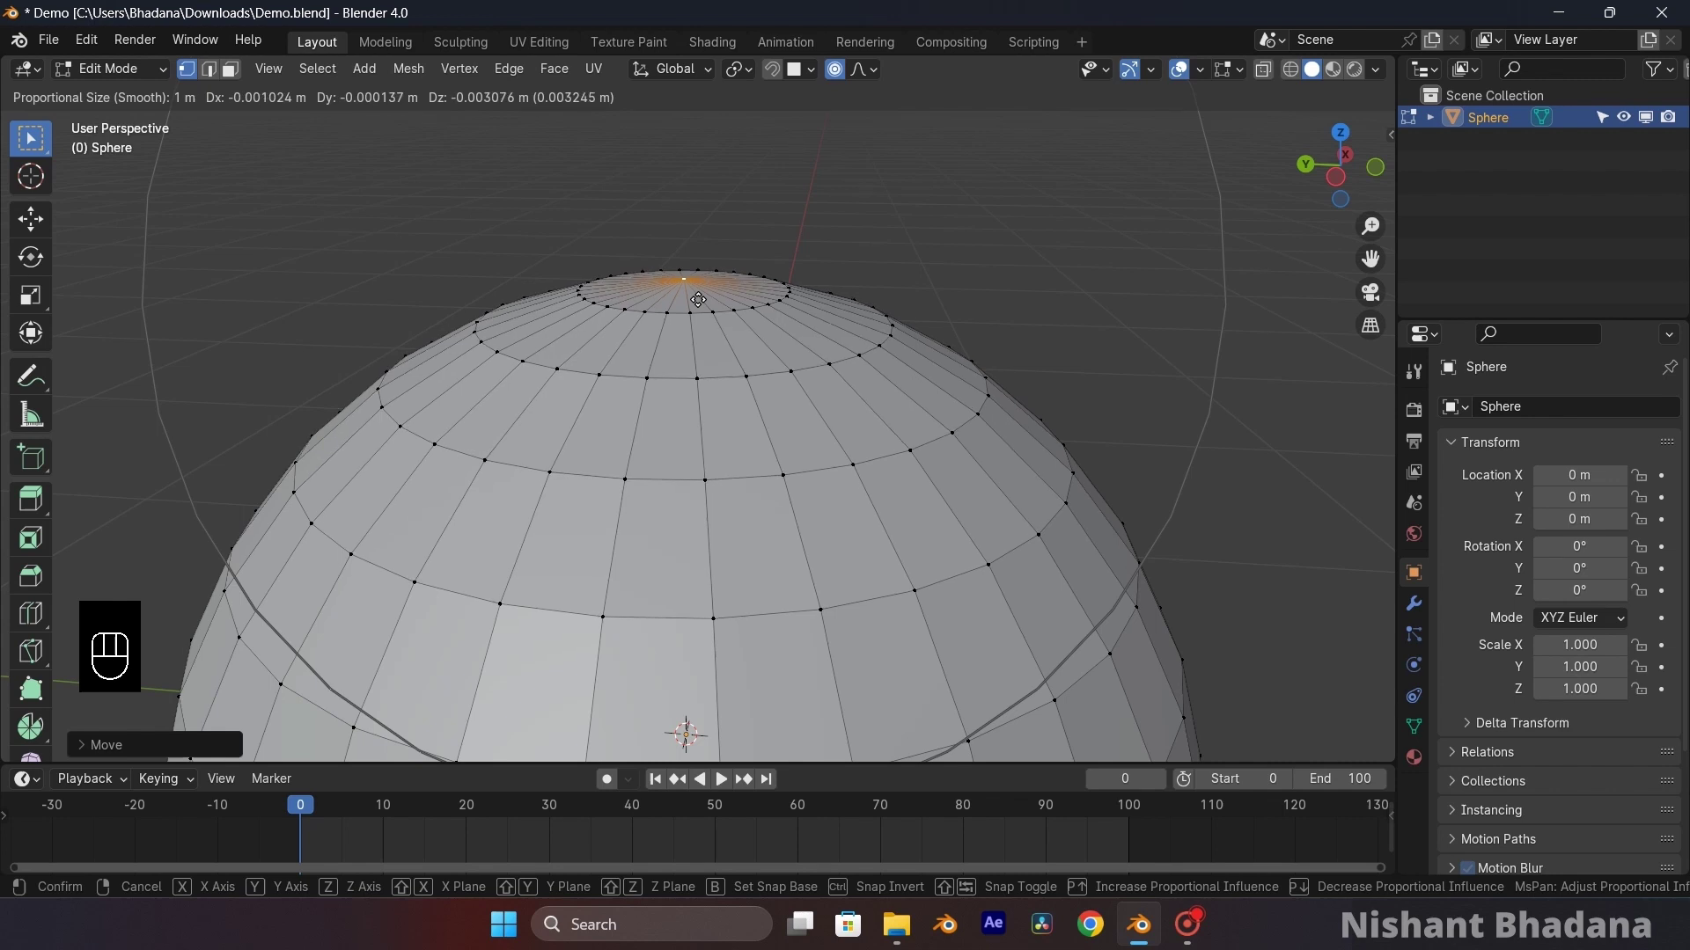
{"action": "scroll", "coordinate": [698, 300], "scroll_direction": "up", "scroll_amount": 9}
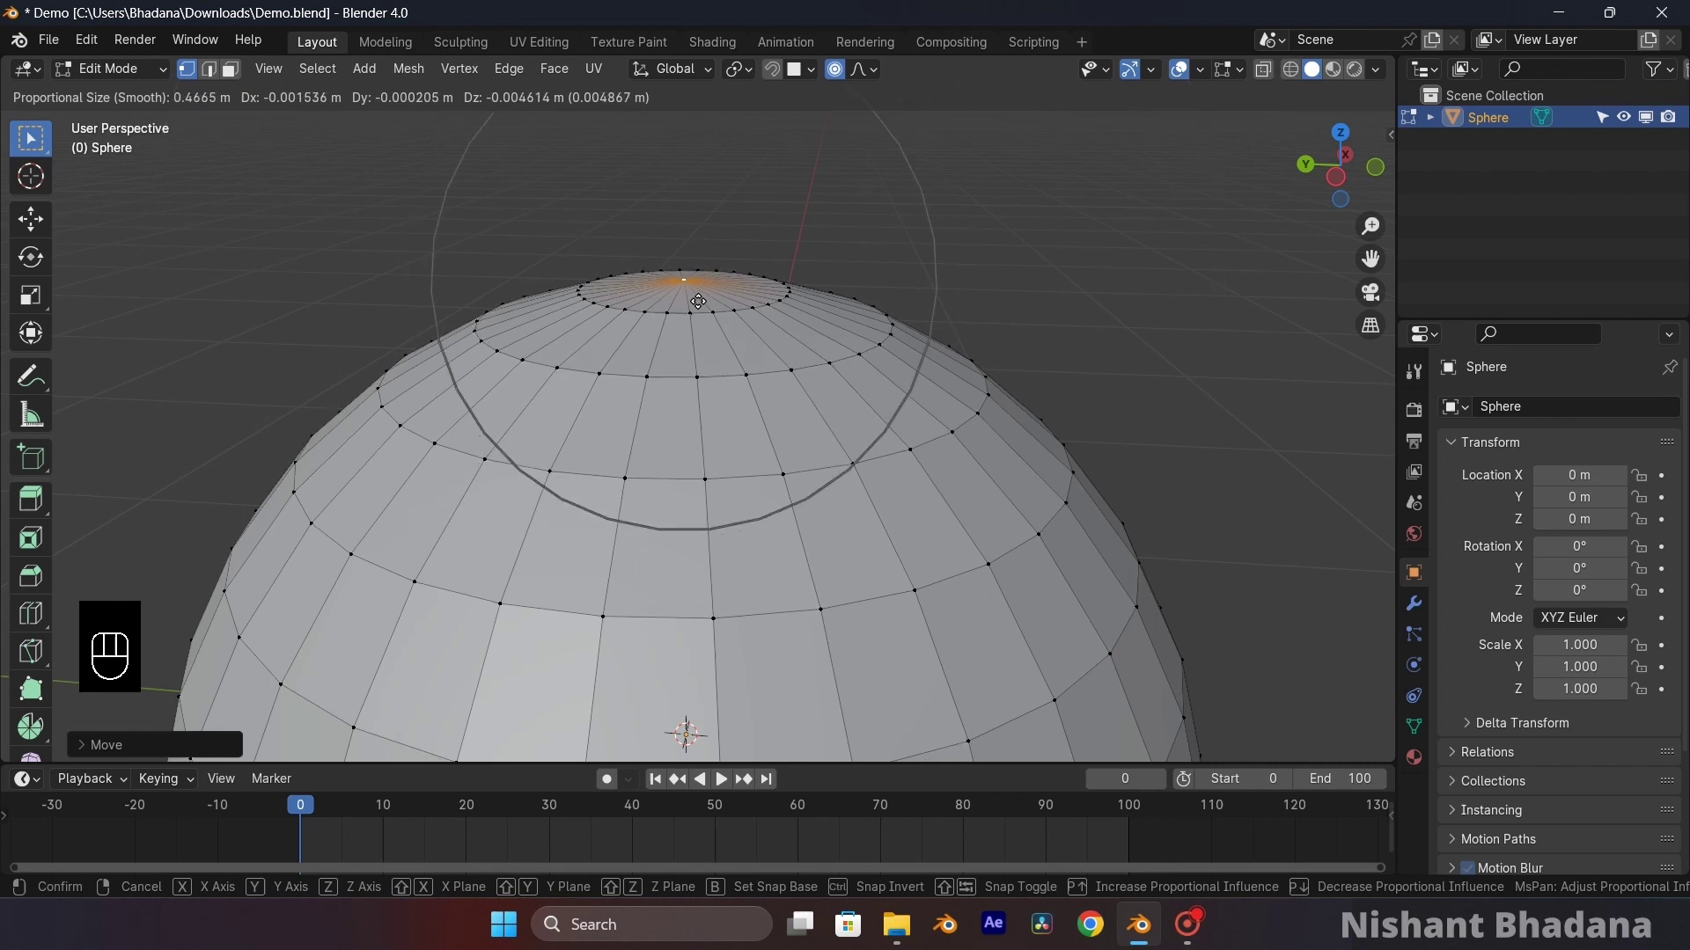
{"action": "scroll", "coordinate": [697, 300], "scroll_direction": "up", "scroll_amount": 5}
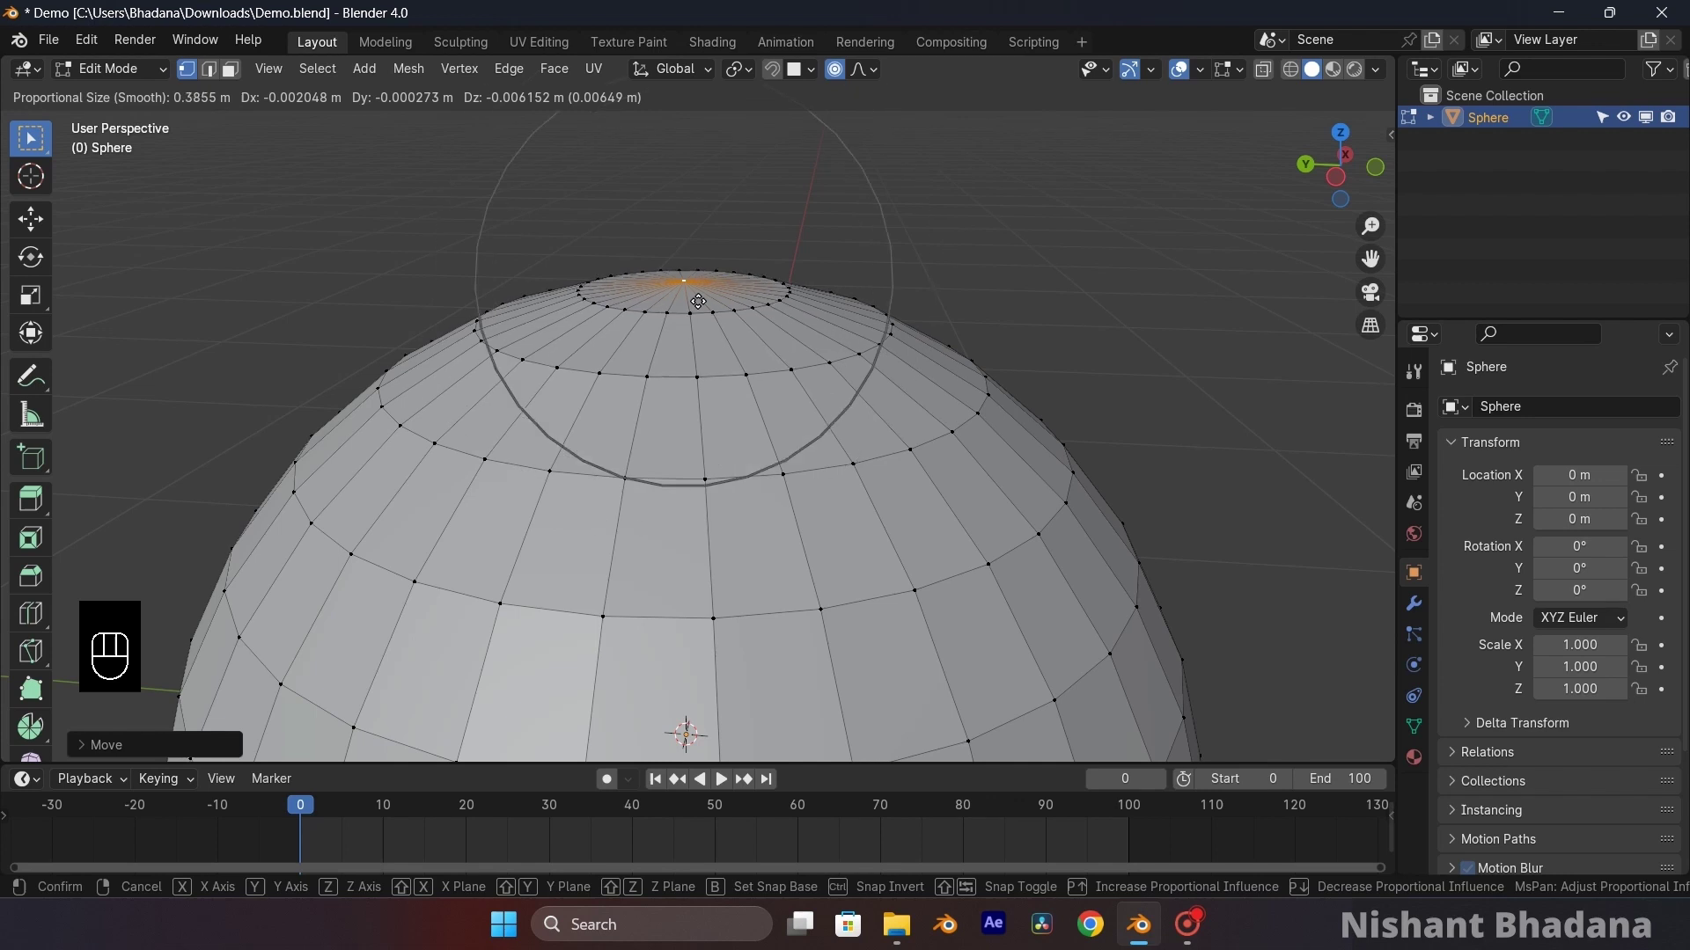
{"action": "left_click", "coordinate": [698, 301]}
{"action": "left_click", "coordinate": [865, 70]}
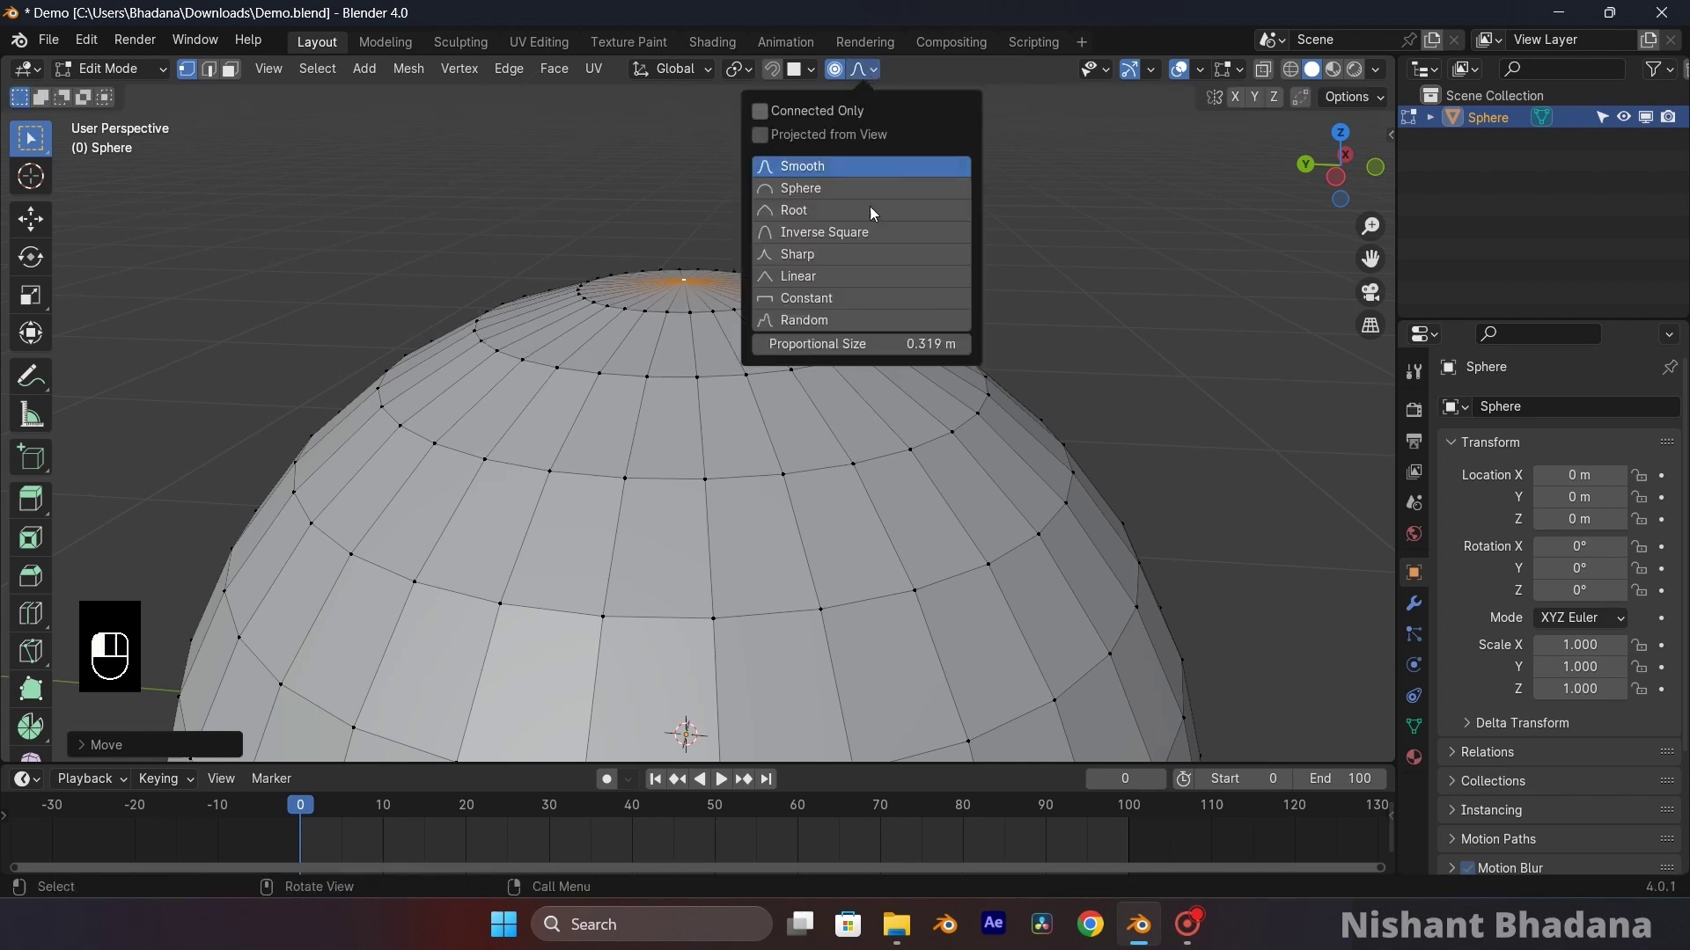
- Set the proportional editing size to 0.3 m with the Smooth falloff
{"action": "mouse_move", "coordinate": [860, 345]}
{"action": "left_mouse_down"}
{"action": "mouse_move", "coordinate": [932, 344]}
{"action": "mouse_move", "coordinate": [879, 347]}
{"action": "left_mouse_up"}
{"action": "left_click", "coordinate": [879, 347]}
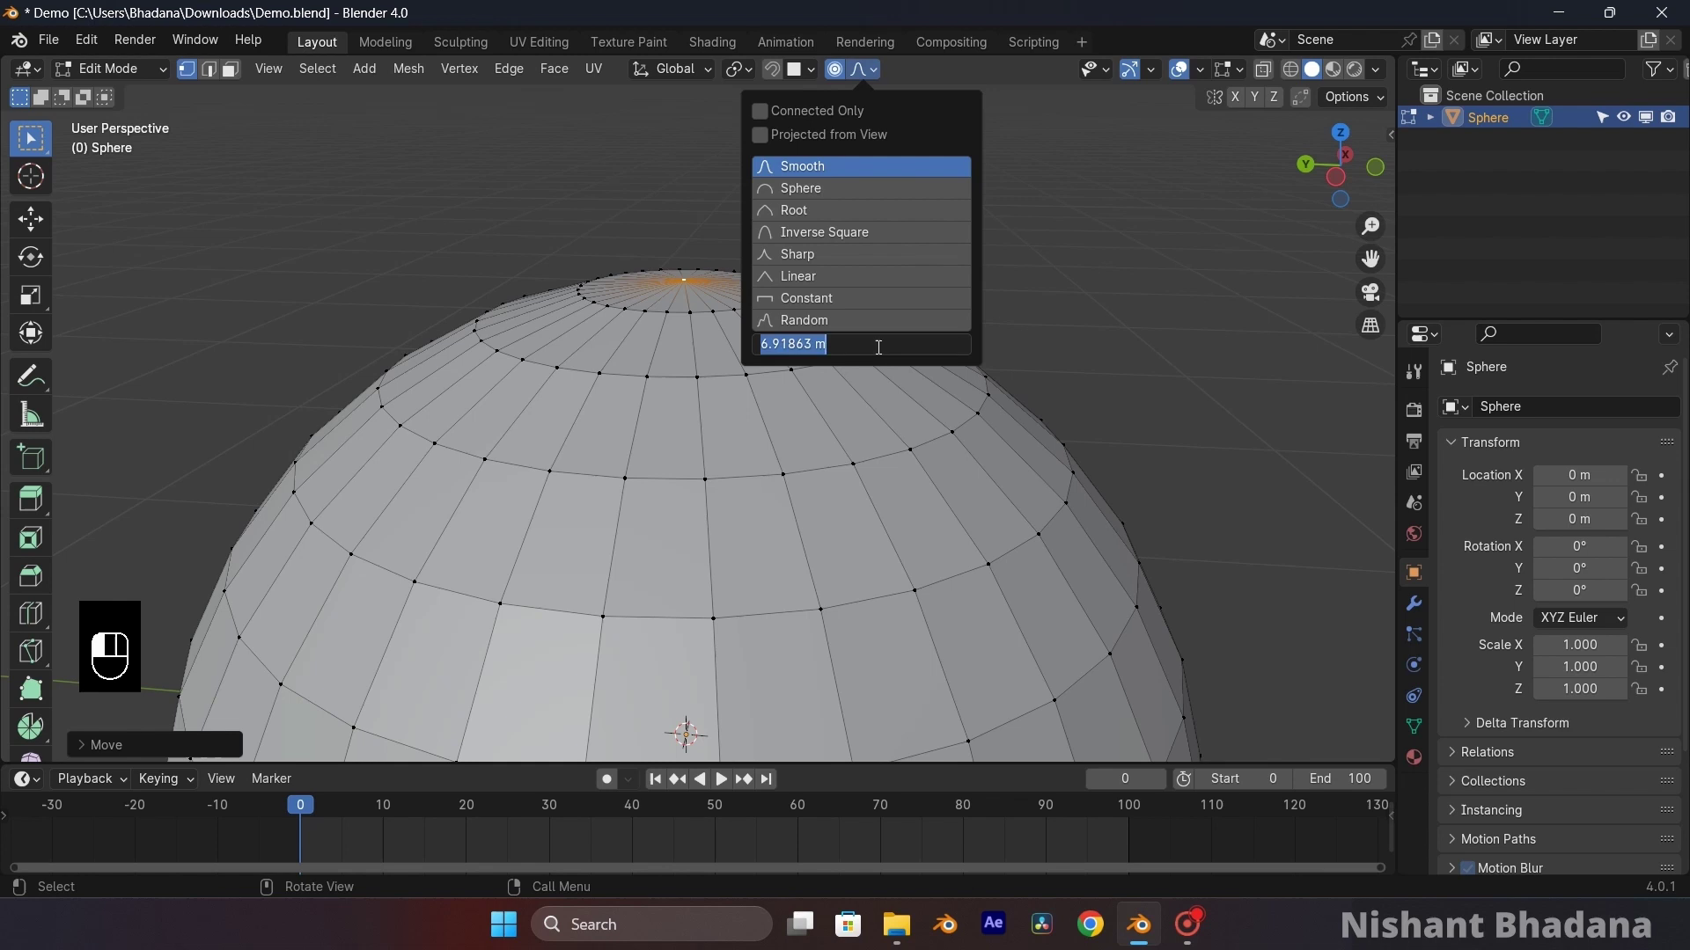
{"action": "type", "text": ".3"}
{"action": "key", "text": "Return"}
- Raise the top vertex about 0.1 m along the global Z axis while enlarging the proportional influence beyond 0.48 m
{"action": "key", "text": "g"}
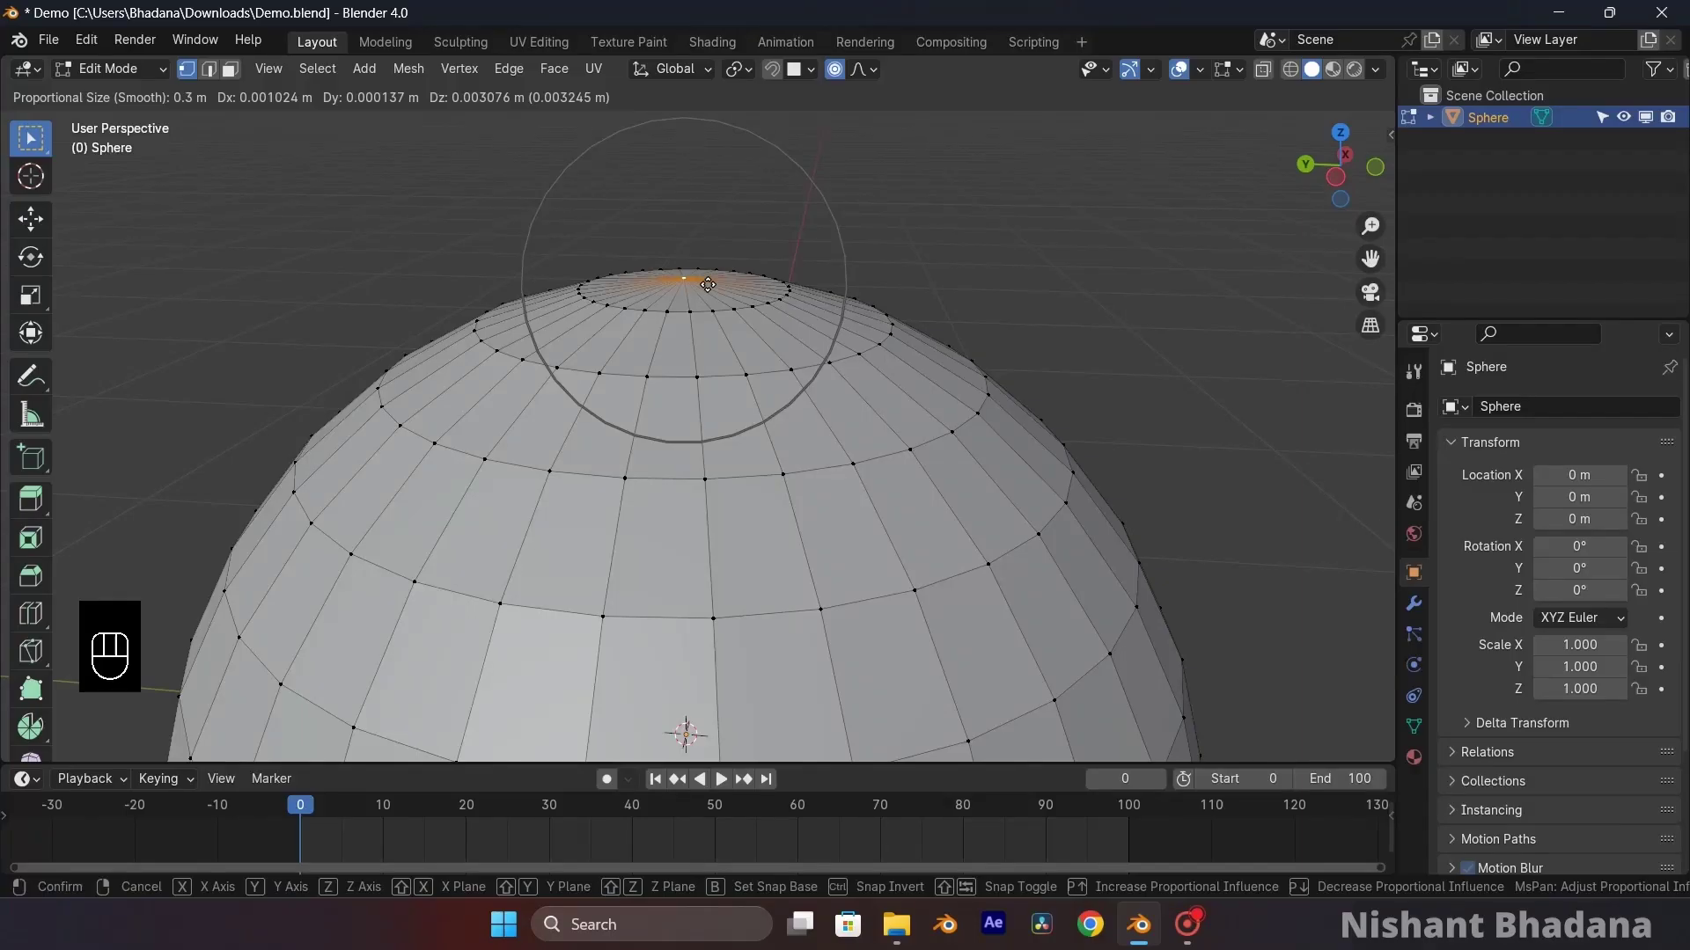
{"action": "key", "text": "z"}
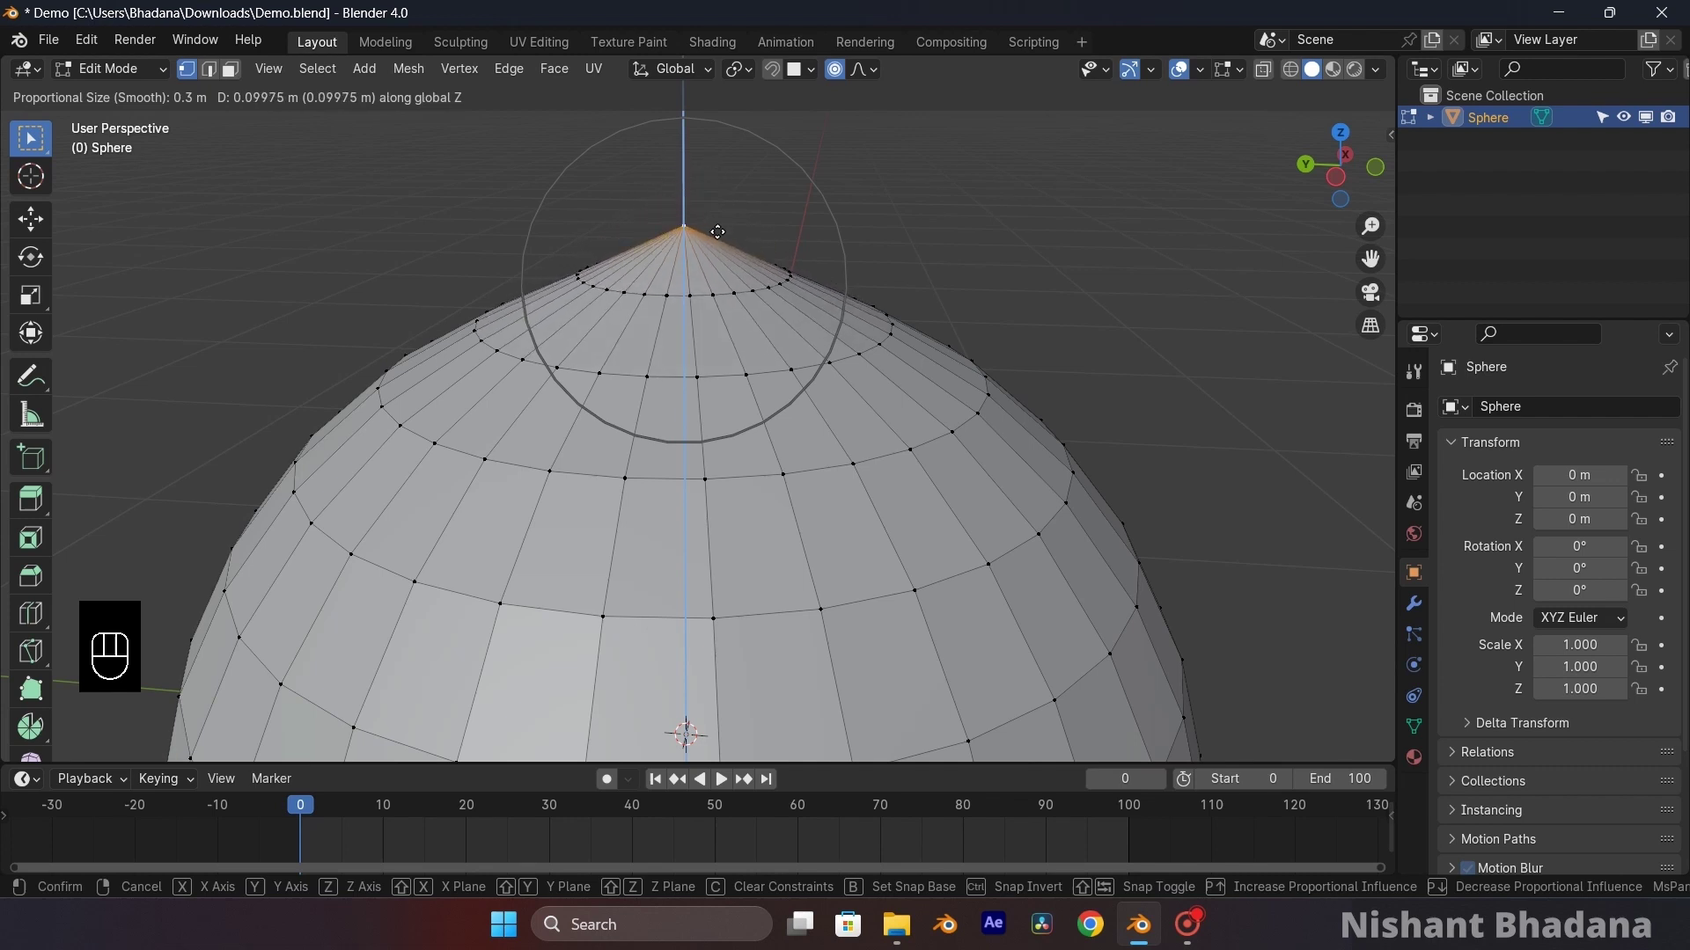
{"action": "scroll", "coordinate": [717, 232], "scroll_direction": "down", "scroll_amount": 2}
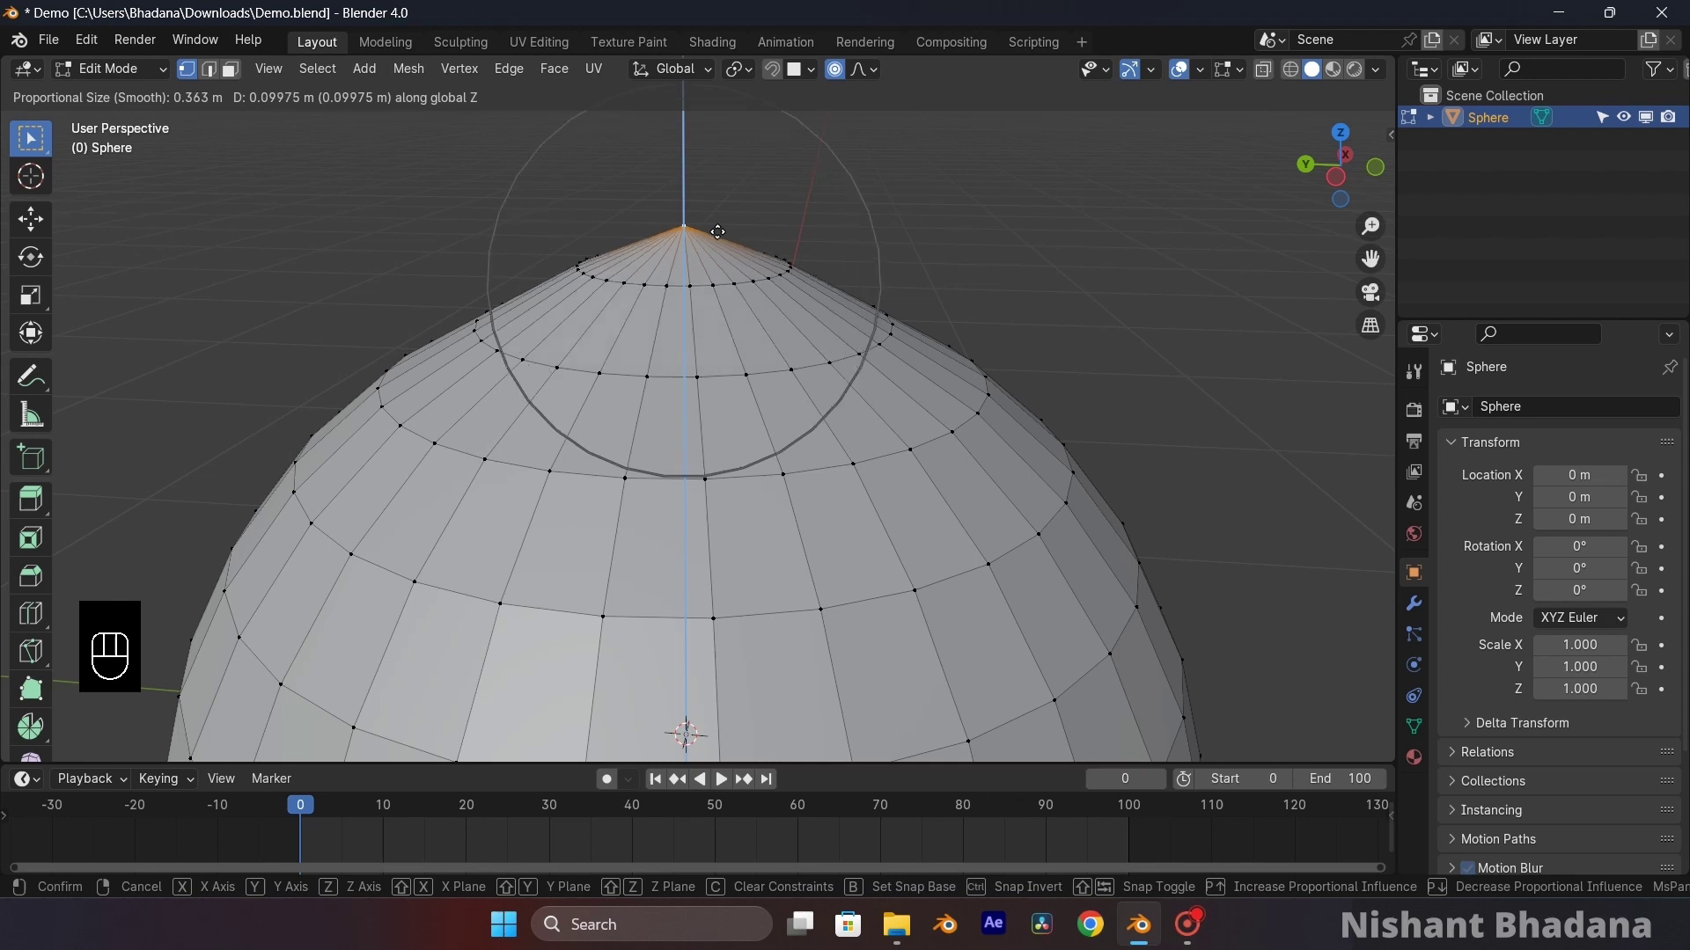
{"action": "scroll", "coordinate": [718, 232], "scroll_direction": "down", "scroll_amount": 3}
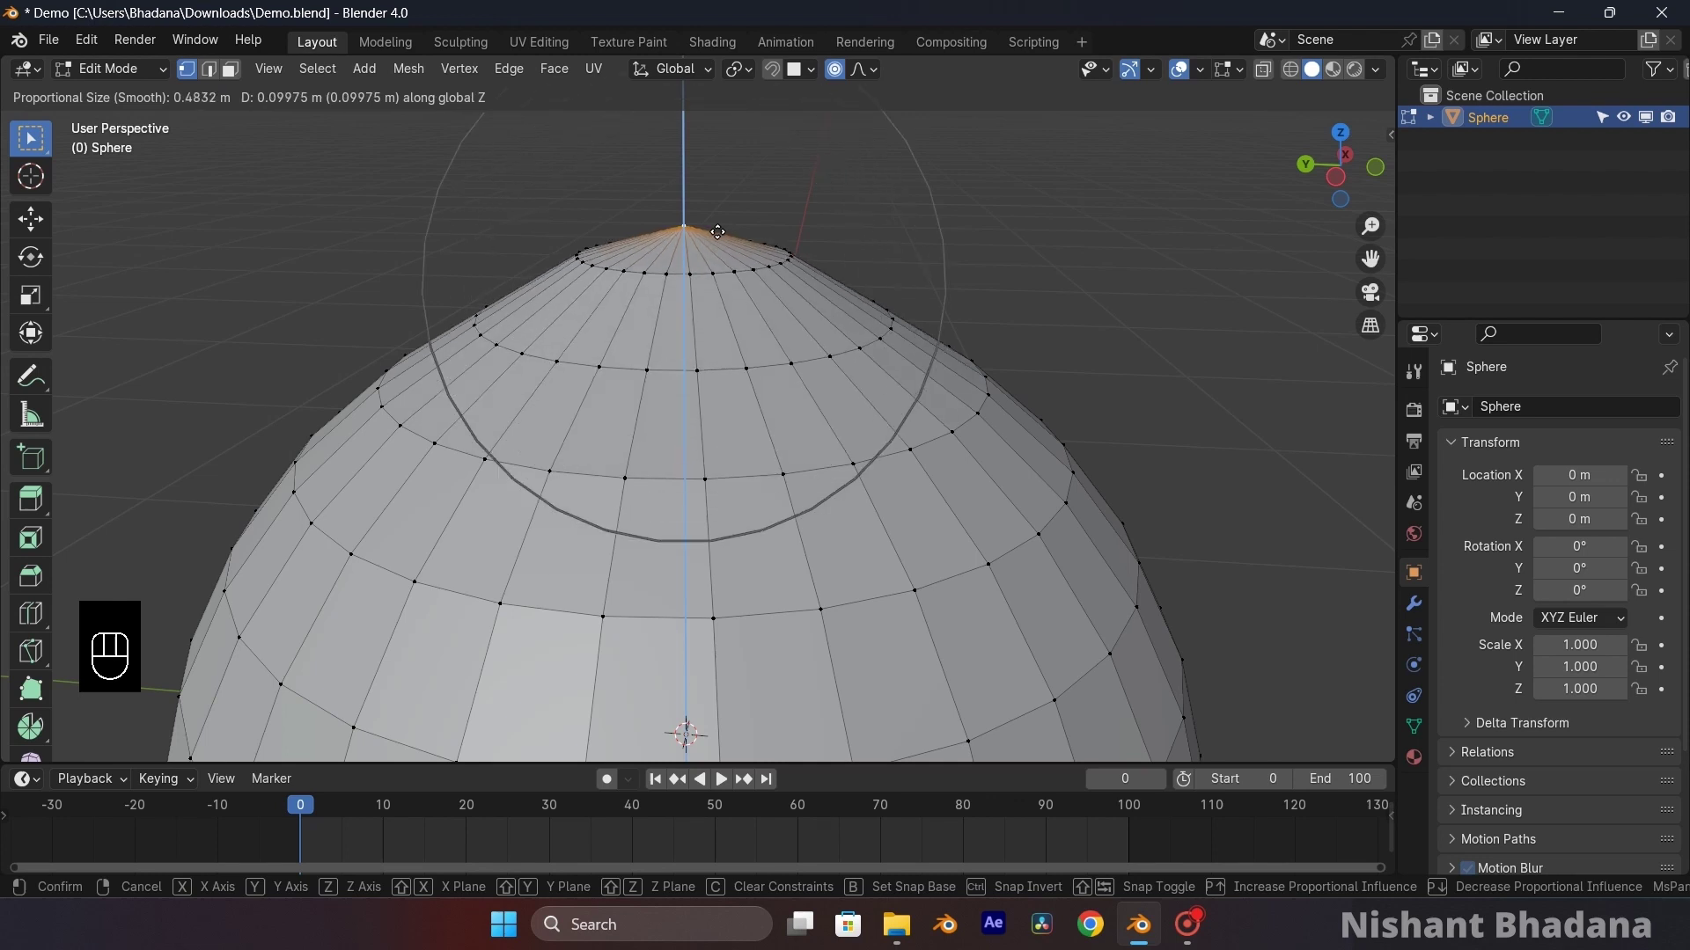
{"action": "scroll", "coordinate": [717, 231], "scroll_direction": "down", "scroll_amount": 3}
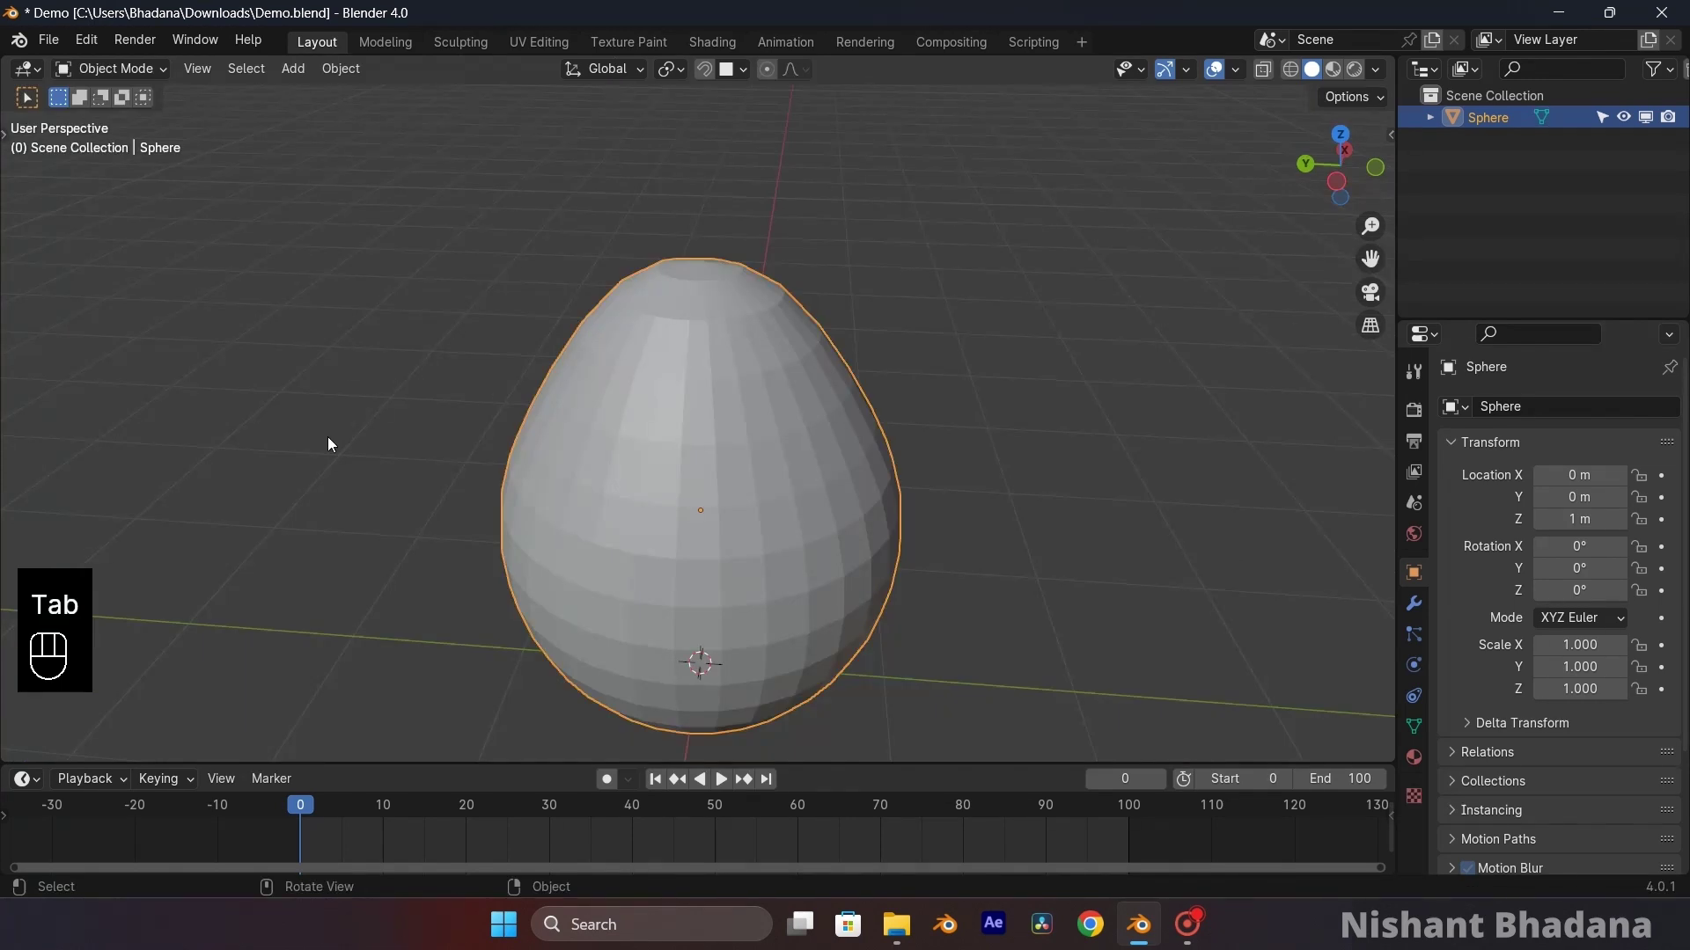
- Switch to the Sculpting workspace by way of the Modeling workspace, keeping the egg-shaped sphere in Sculpt Mode
{"action": "middle_click_drag", "start_coordinate": [464, 425], "coordinate": [508, 413], "text": "shift"}
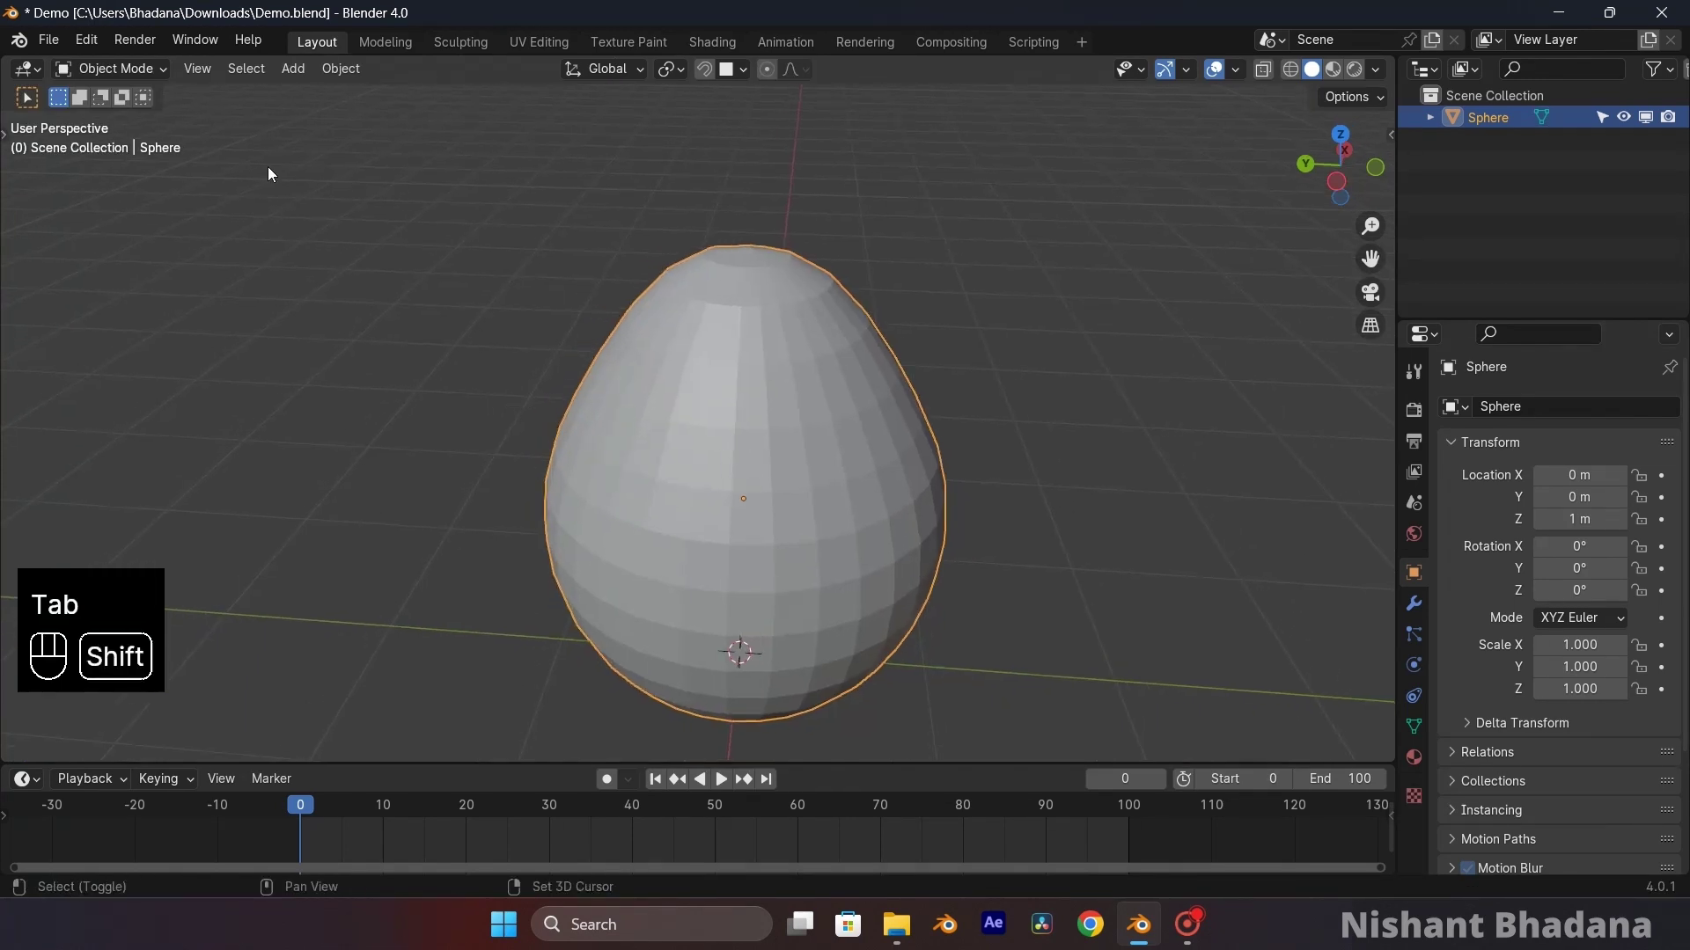
{"action": "left_click", "coordinate": [115, 67]}
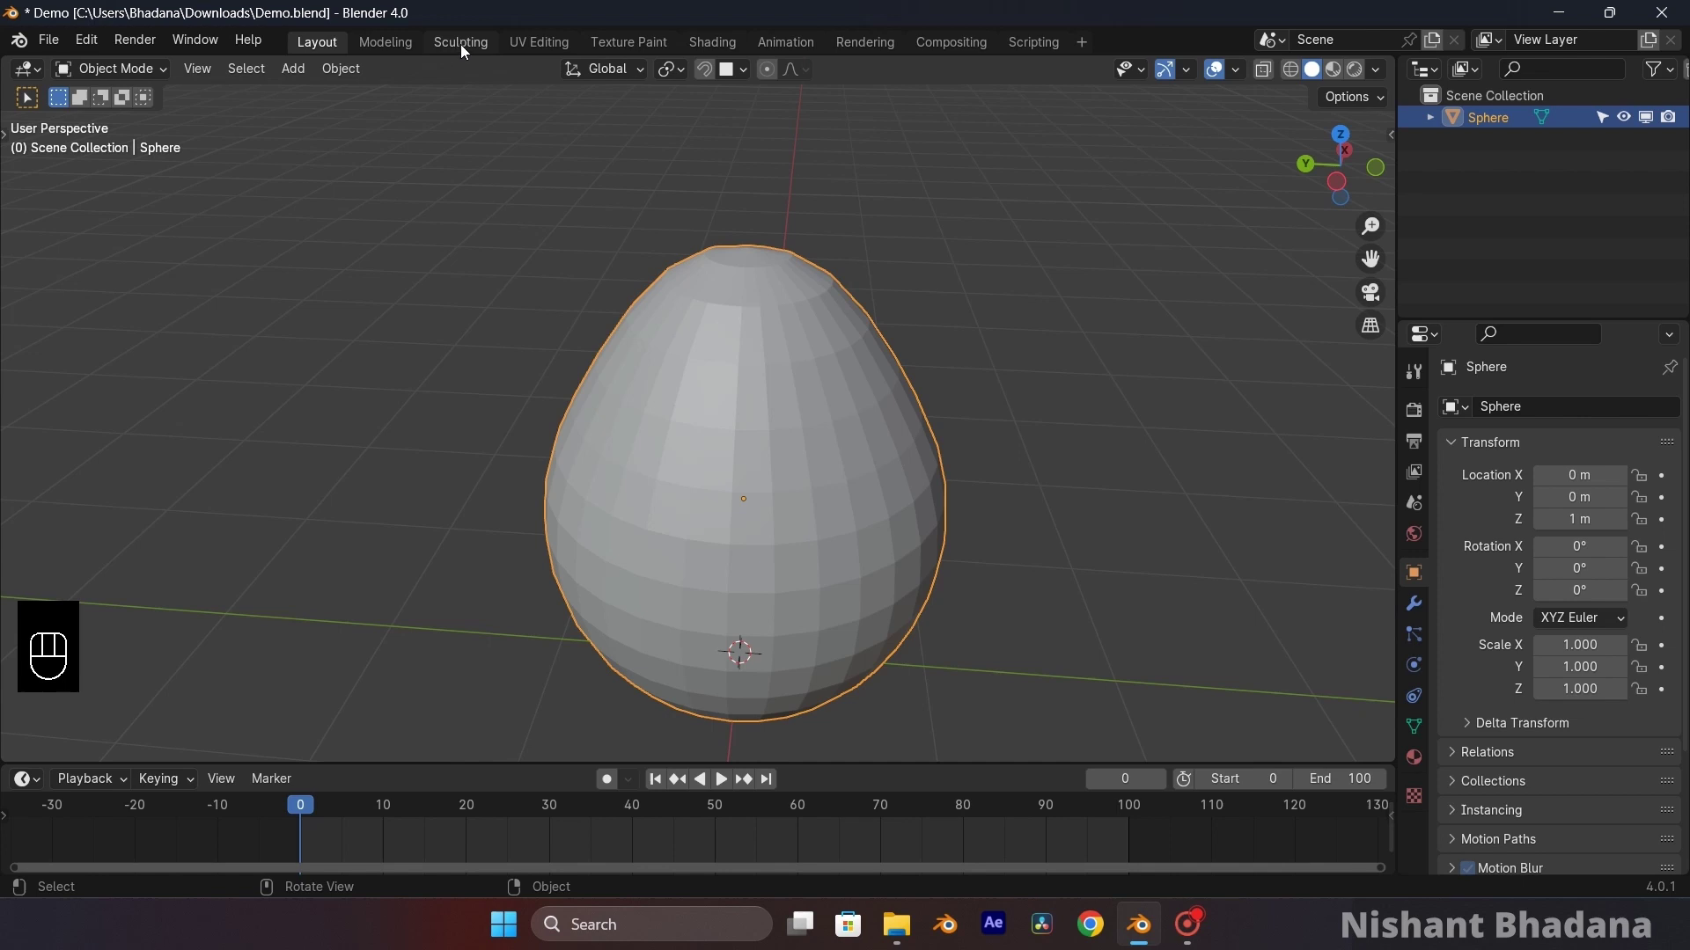
{"action": "left_click", "coordinate": [384, 42]}
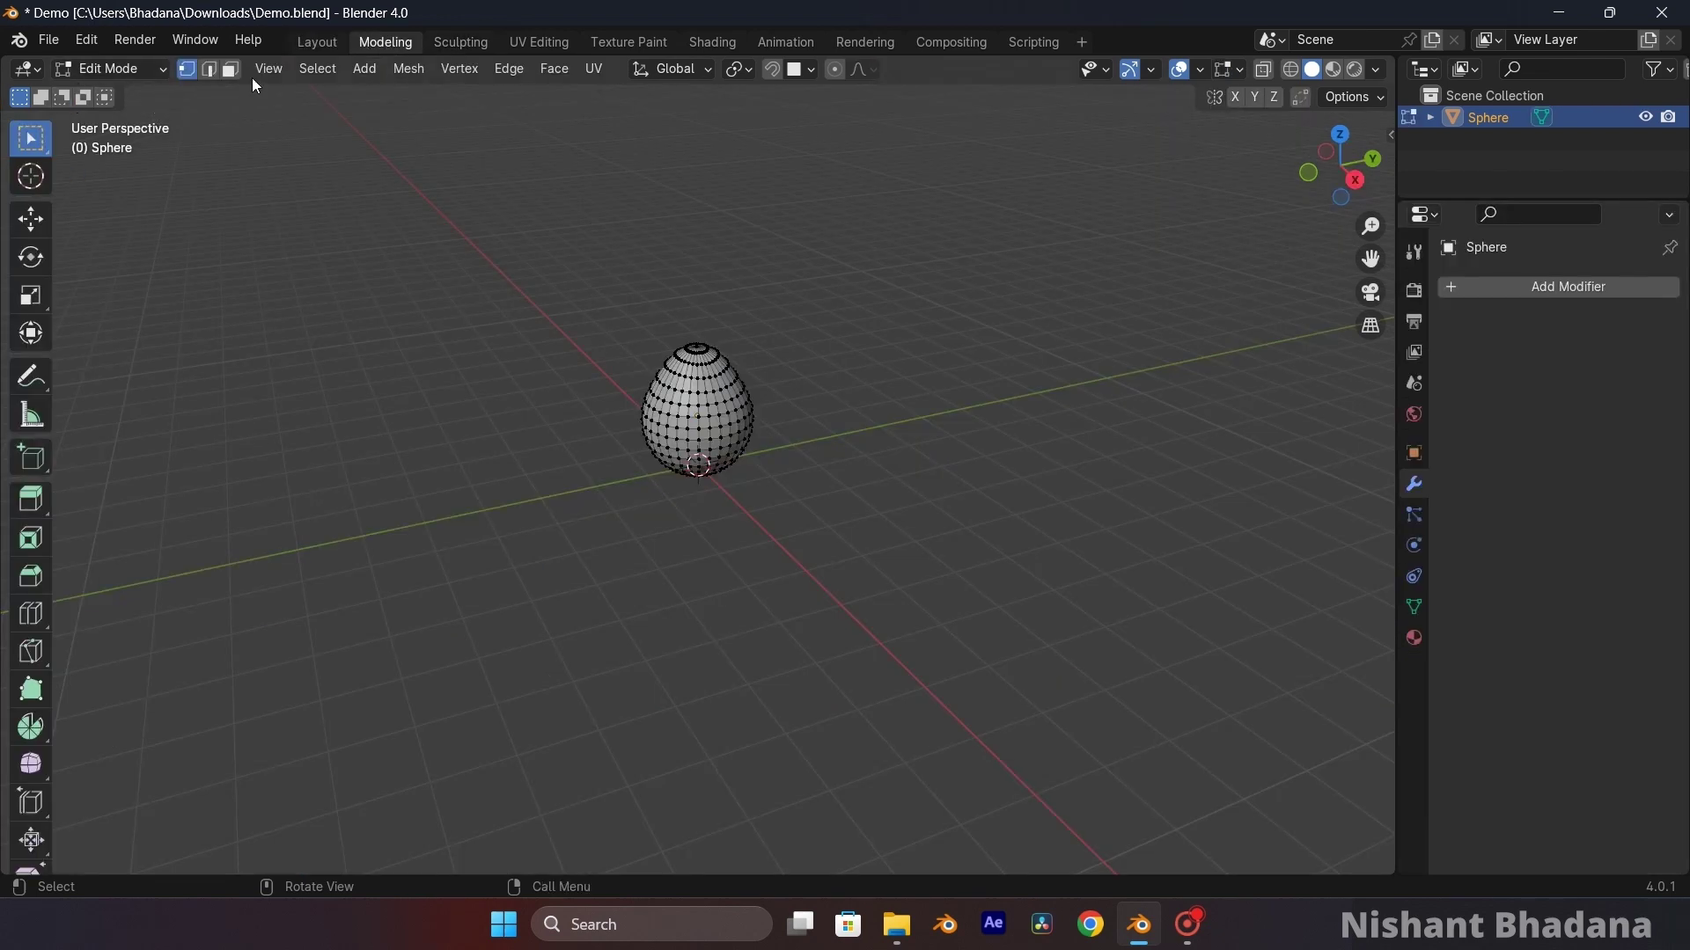
{"action": "left_click", "coordinate": [462, 41]}
{"action": "left_click", "coordinate": [110, 69]}
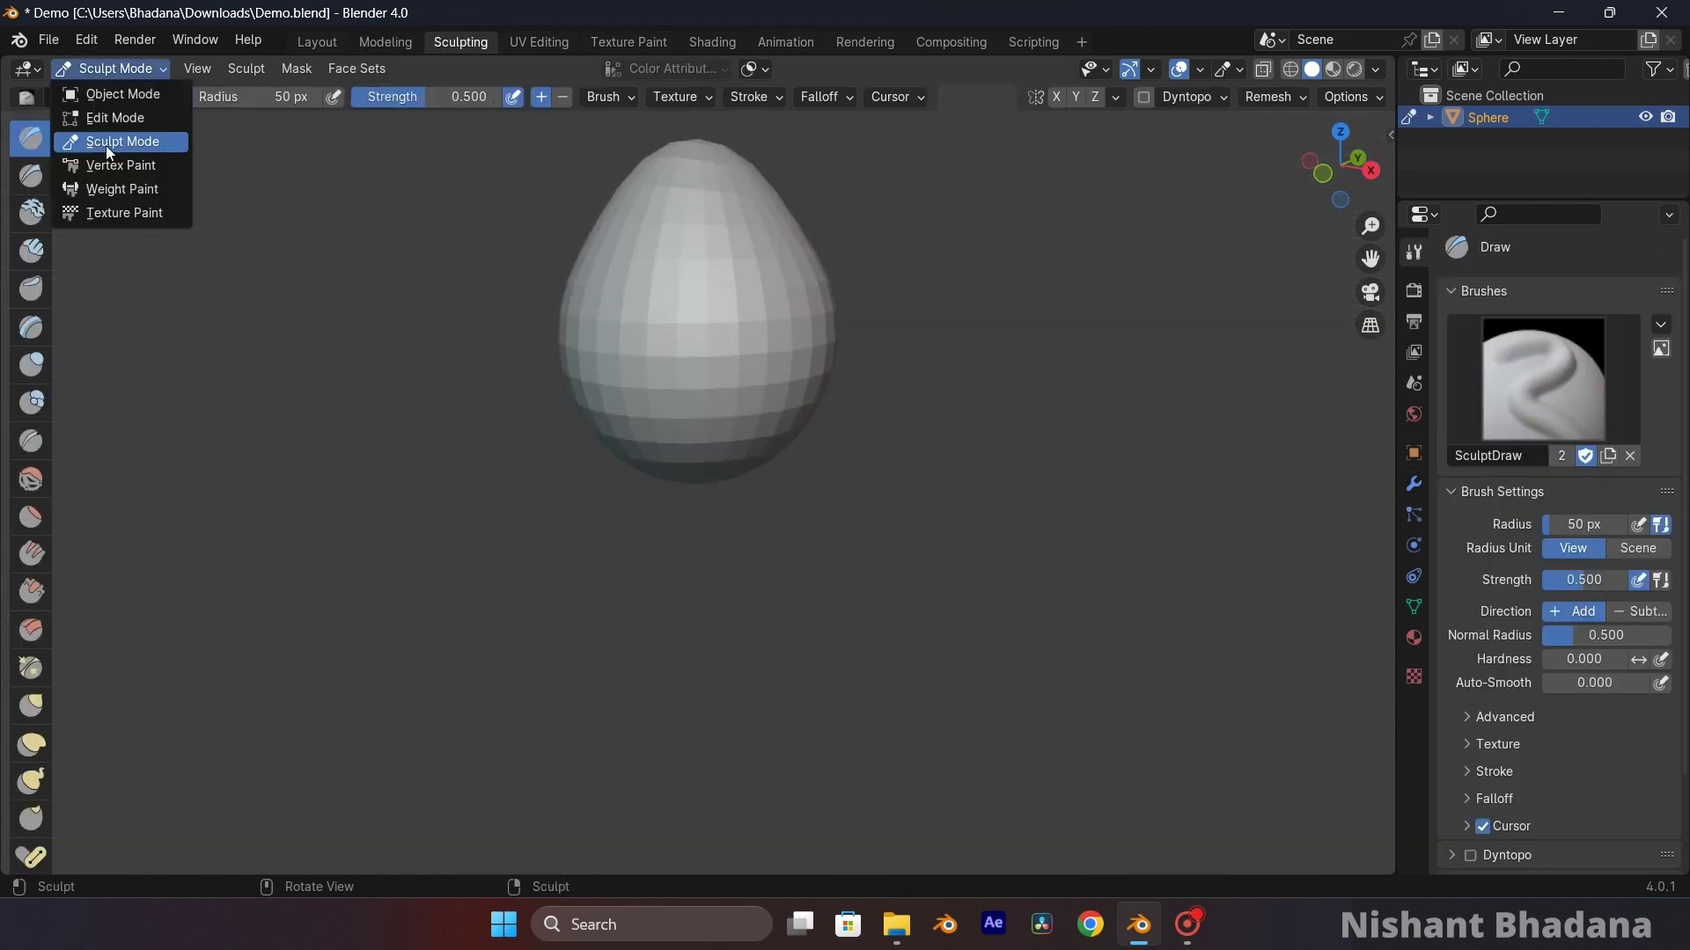
{"action": "left_click", "coordinate": [110, 143]}
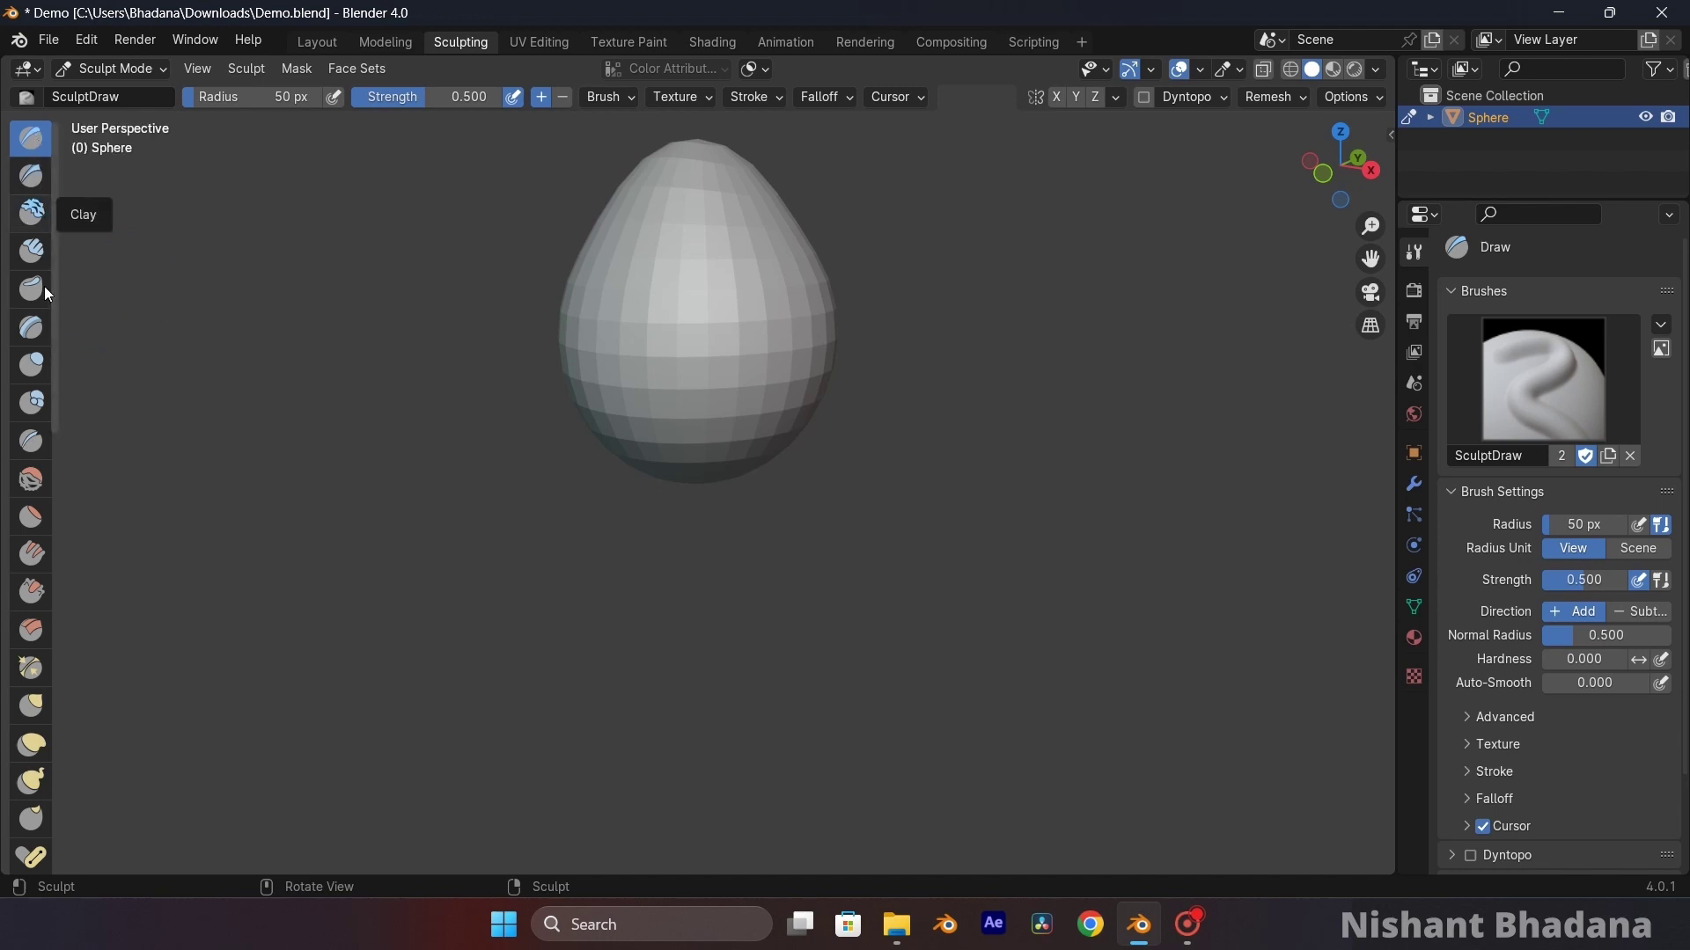
- Return the egg-shaped sphere to Object Mode and apply Shade Auto Smooth to it
{"action": "left_click", "coordinate": [130, 76]}
{"action": "left_click", "coordinate": [118, 93]}
{"action": "left_click", "coordinate": [1012, 411]}
{"action": "left_click", "coordinate": [701, 466]}
{"action": "right_click", "coordinate": [700, 466]}
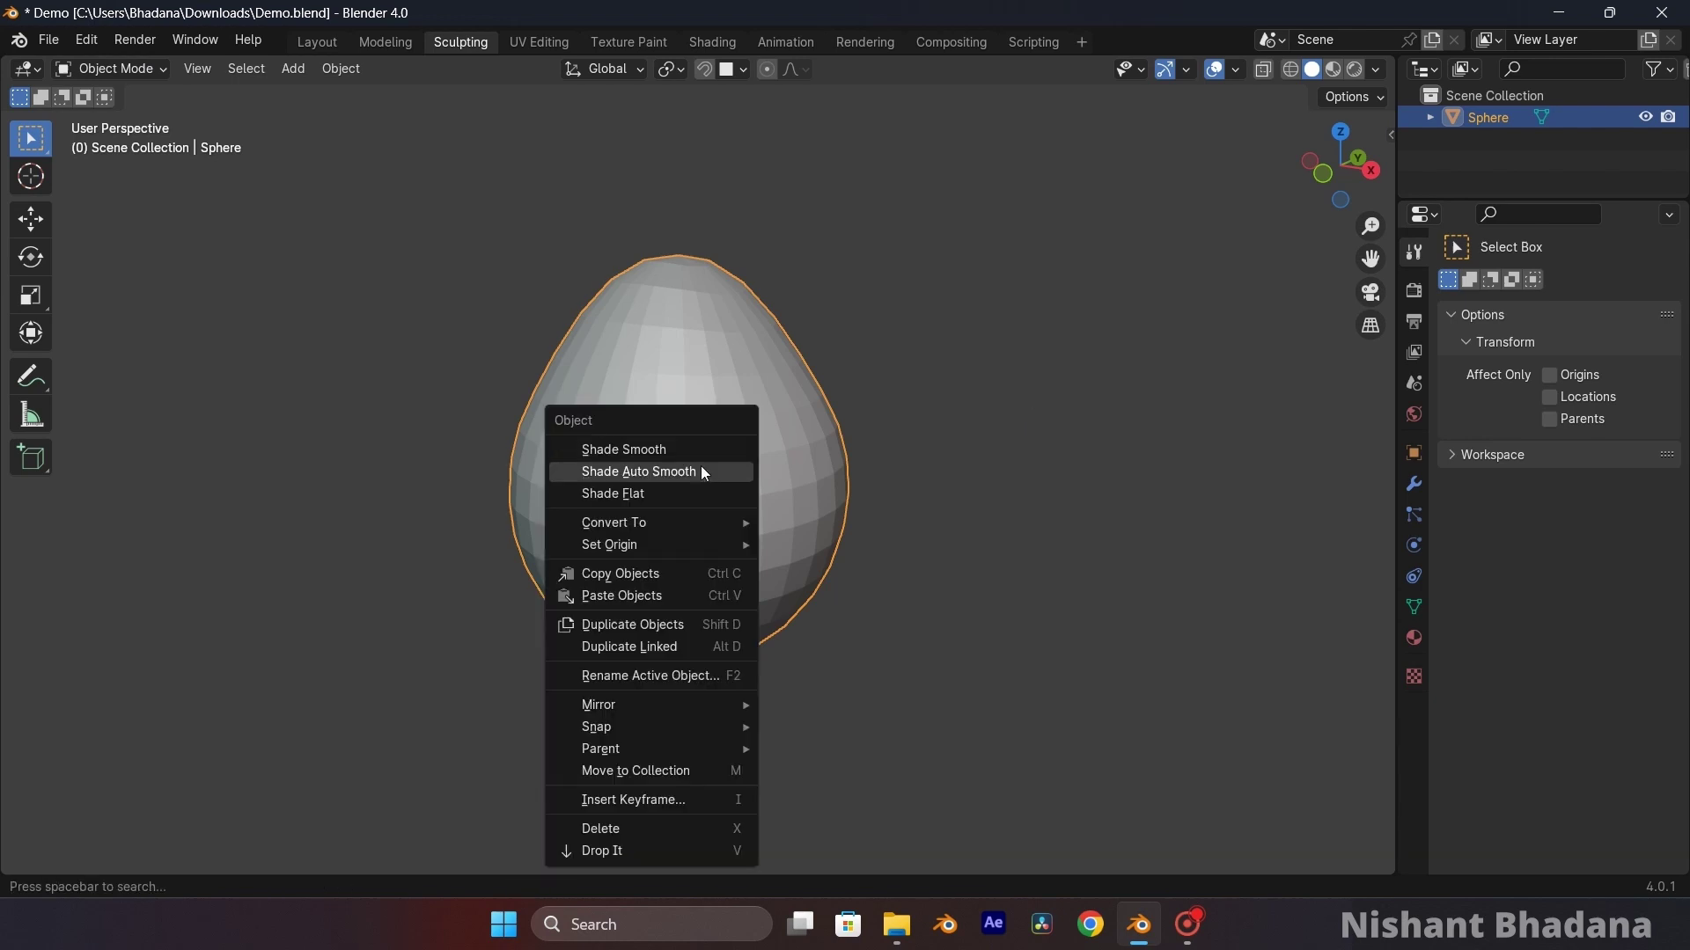
{"action": "left_click", "coordinate": [699, 468]}
{"action": "left_click", "coordinate": [885, 440]}
{"action": "left_click", "coordinate": [736, 424]}
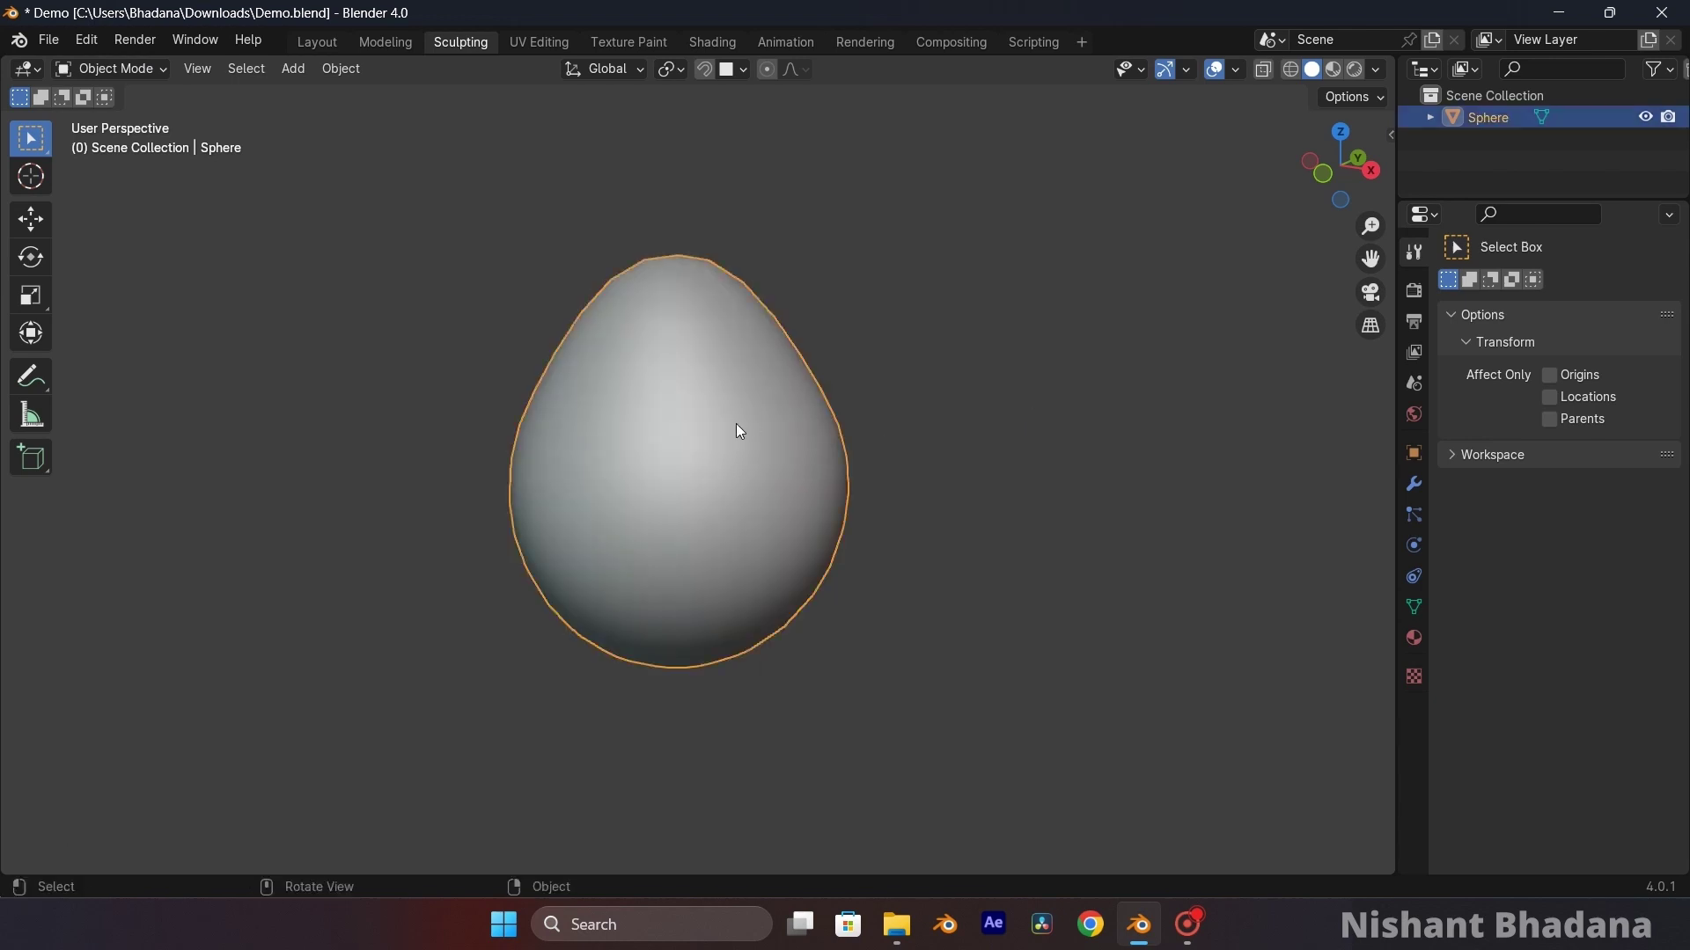
- Check the smoothed egg and the viewport overlay options, then select the egg and put it back into Sculpt Mode
{"action": "scroll", "coordinate": [736, 424], "scroll_direction": "up", "scroll_amount": 2}
{"action": "scroll", "coordinate": [736, 424], "scroll_direction": "down", "scroll_amount": 2}
{"action": "scroll", "coordinate": [736, 424], "scroll_direction": "down", "scroll_amount": 2}
{"action": "left_click", "coordinate": [572, 599]}
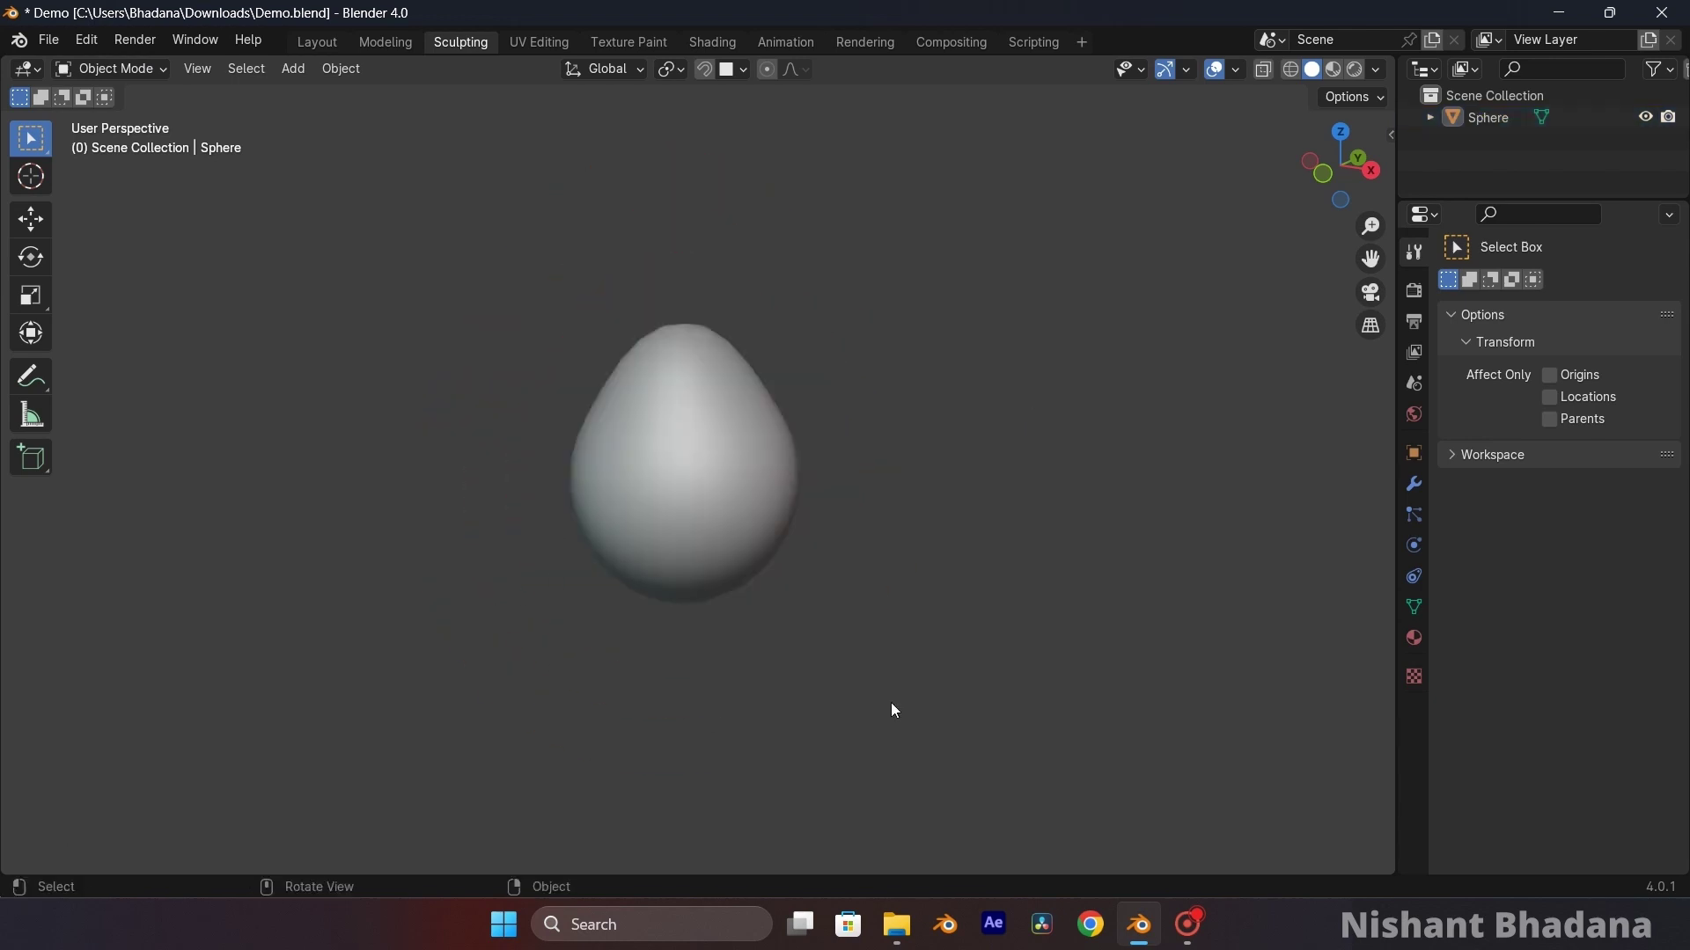
{"action": "scroll", "coordinate": [662, 473], "scroll_direction": "up", "scroll_amount": 2}
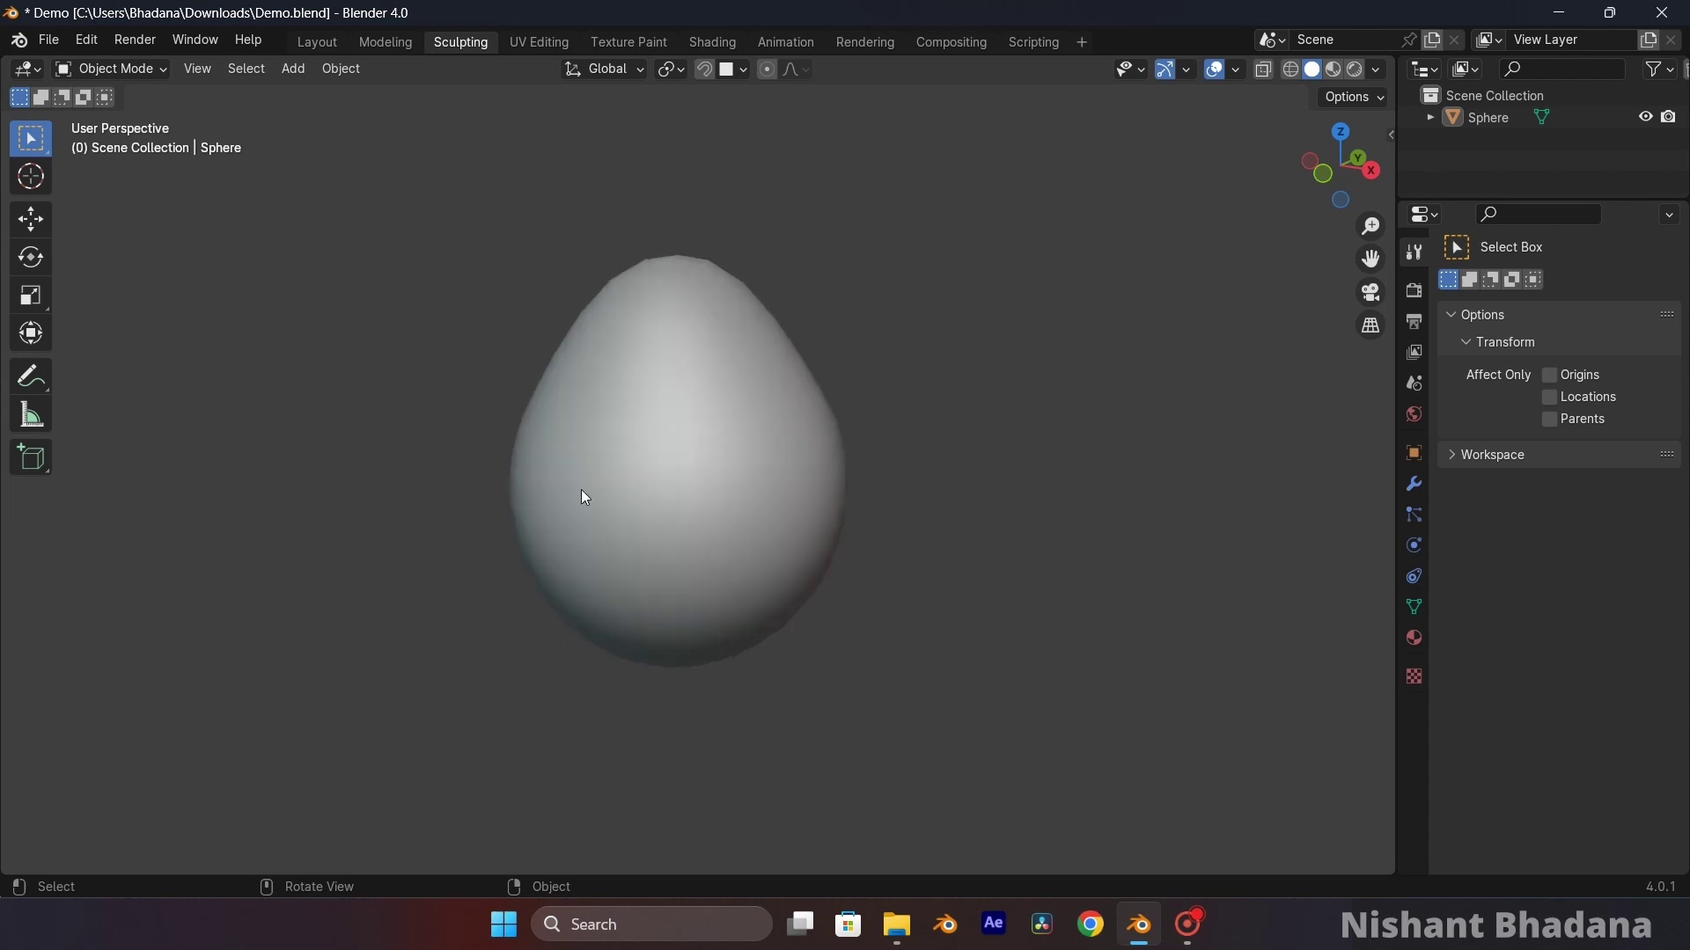
{"action": "left_click", "coordinate": [1239, 70]}
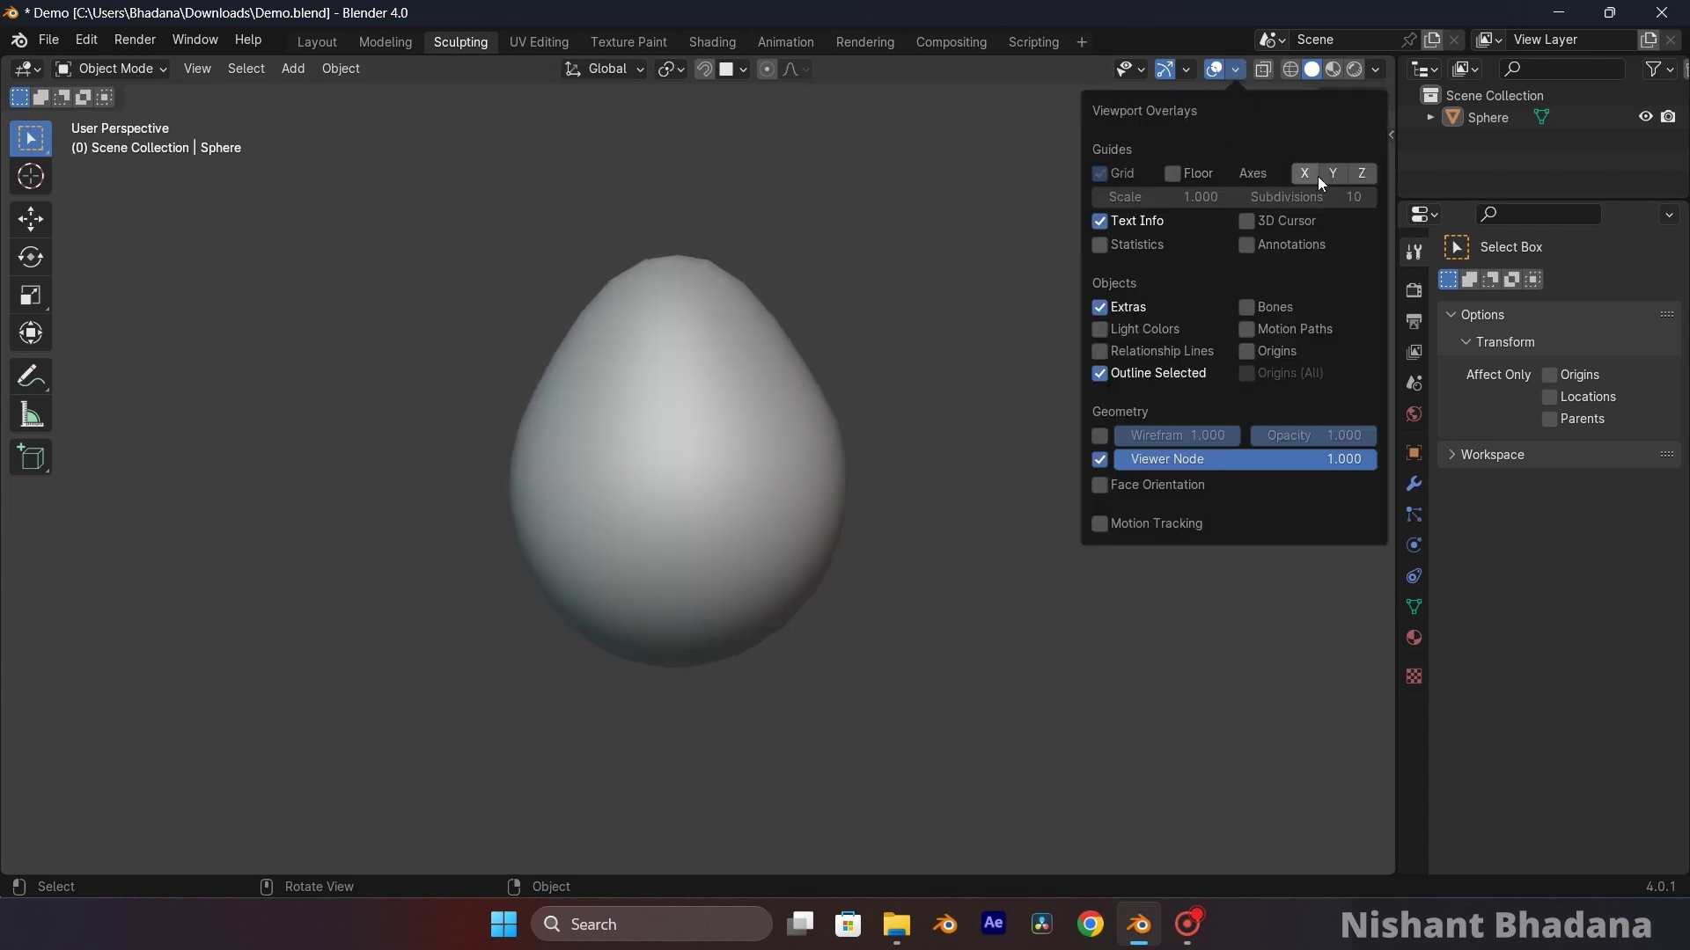
{"action": "key", "text": "a"}
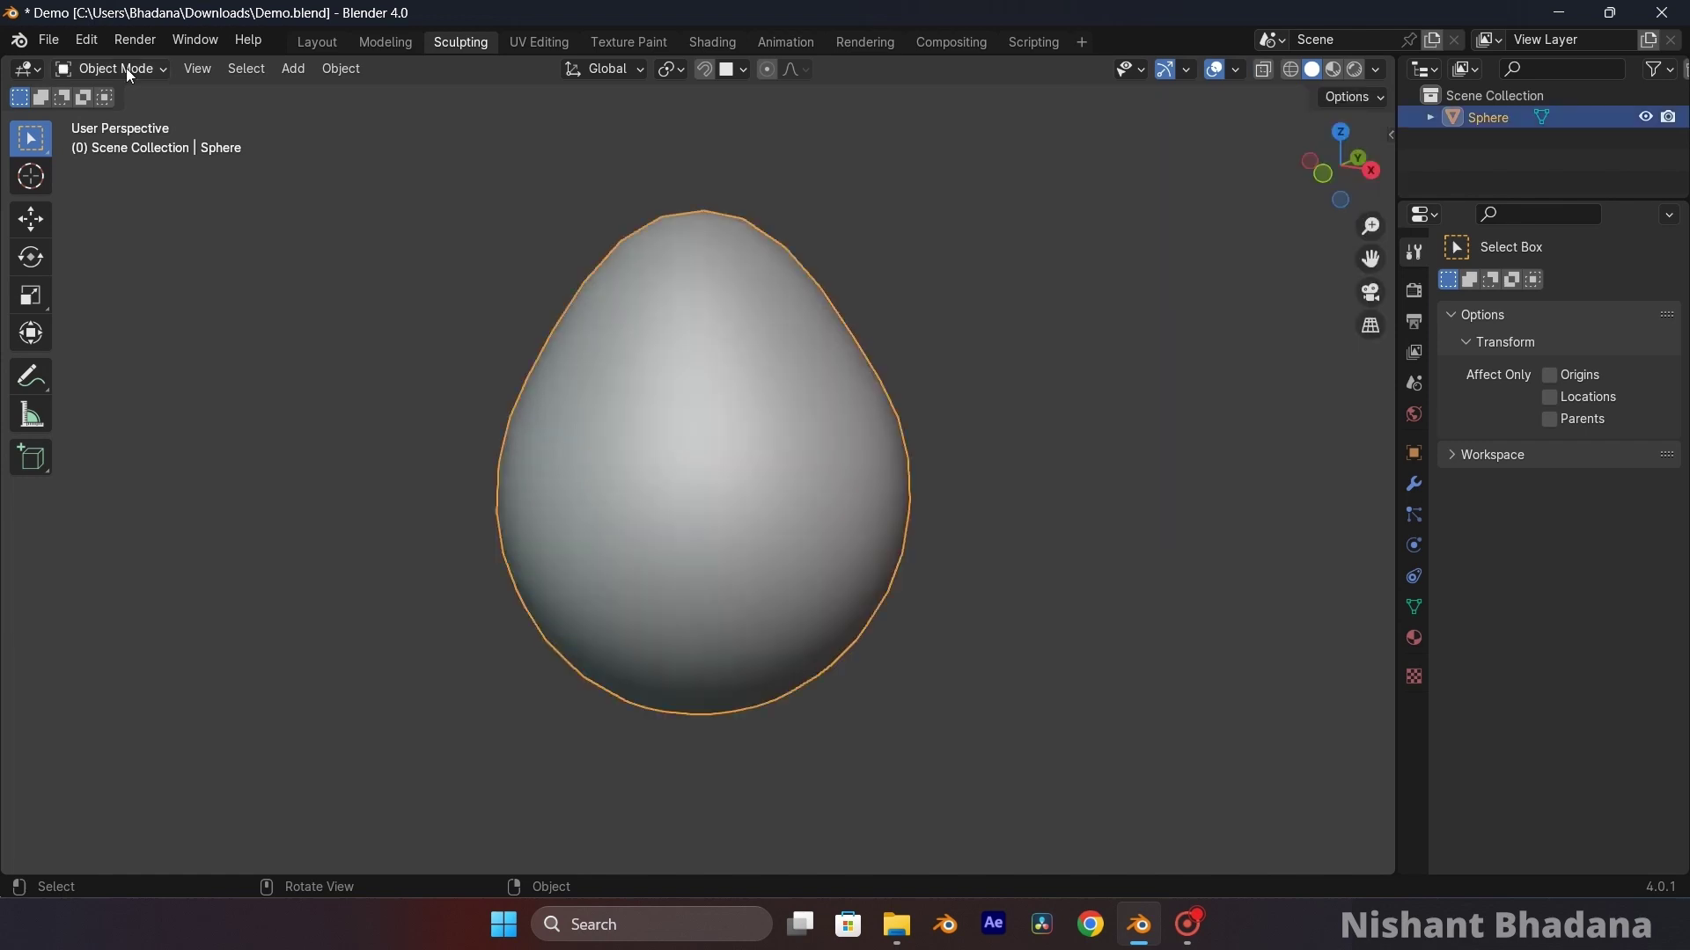
{"action": "left_click", "coordinate": [113, 69]}
{"action": "left_click", "coordinate": [116, 145]}
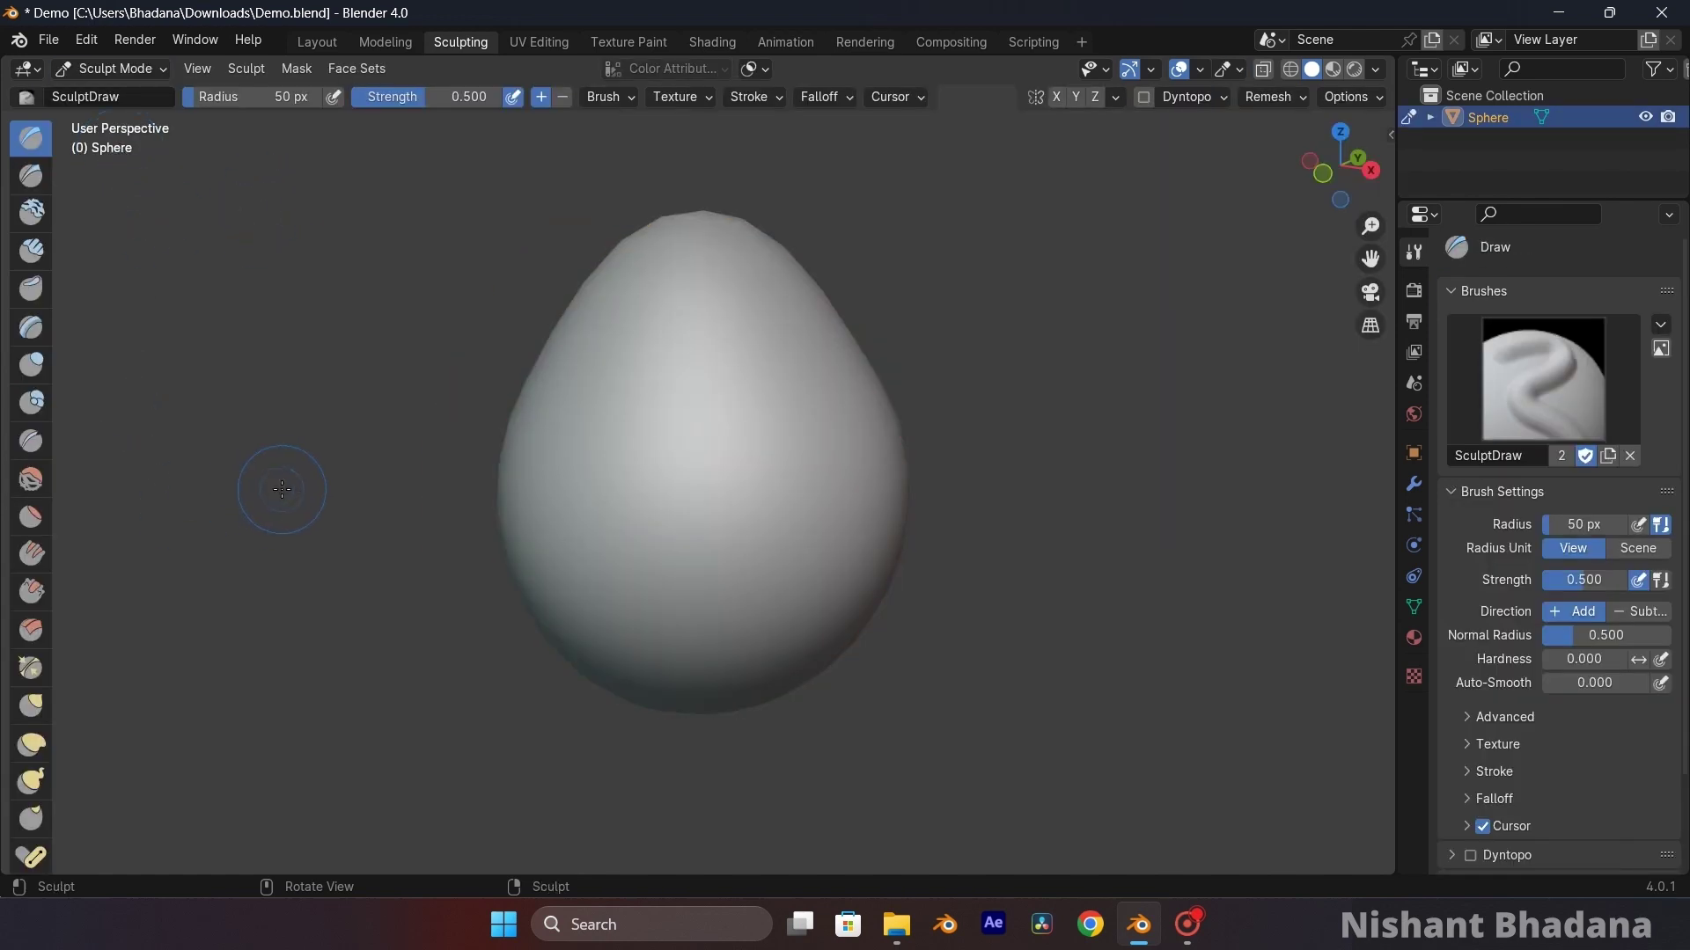
- Look through the full list of sculpting brushes and tools
{"action": "scroll", "coordinate": [282, 489], "scroll_direction": "up", "scroll_amount": 2}
{"action": "scroll", "coordinate": [32, 604], "scroll_direction": "down", "scroll_amount": 4}
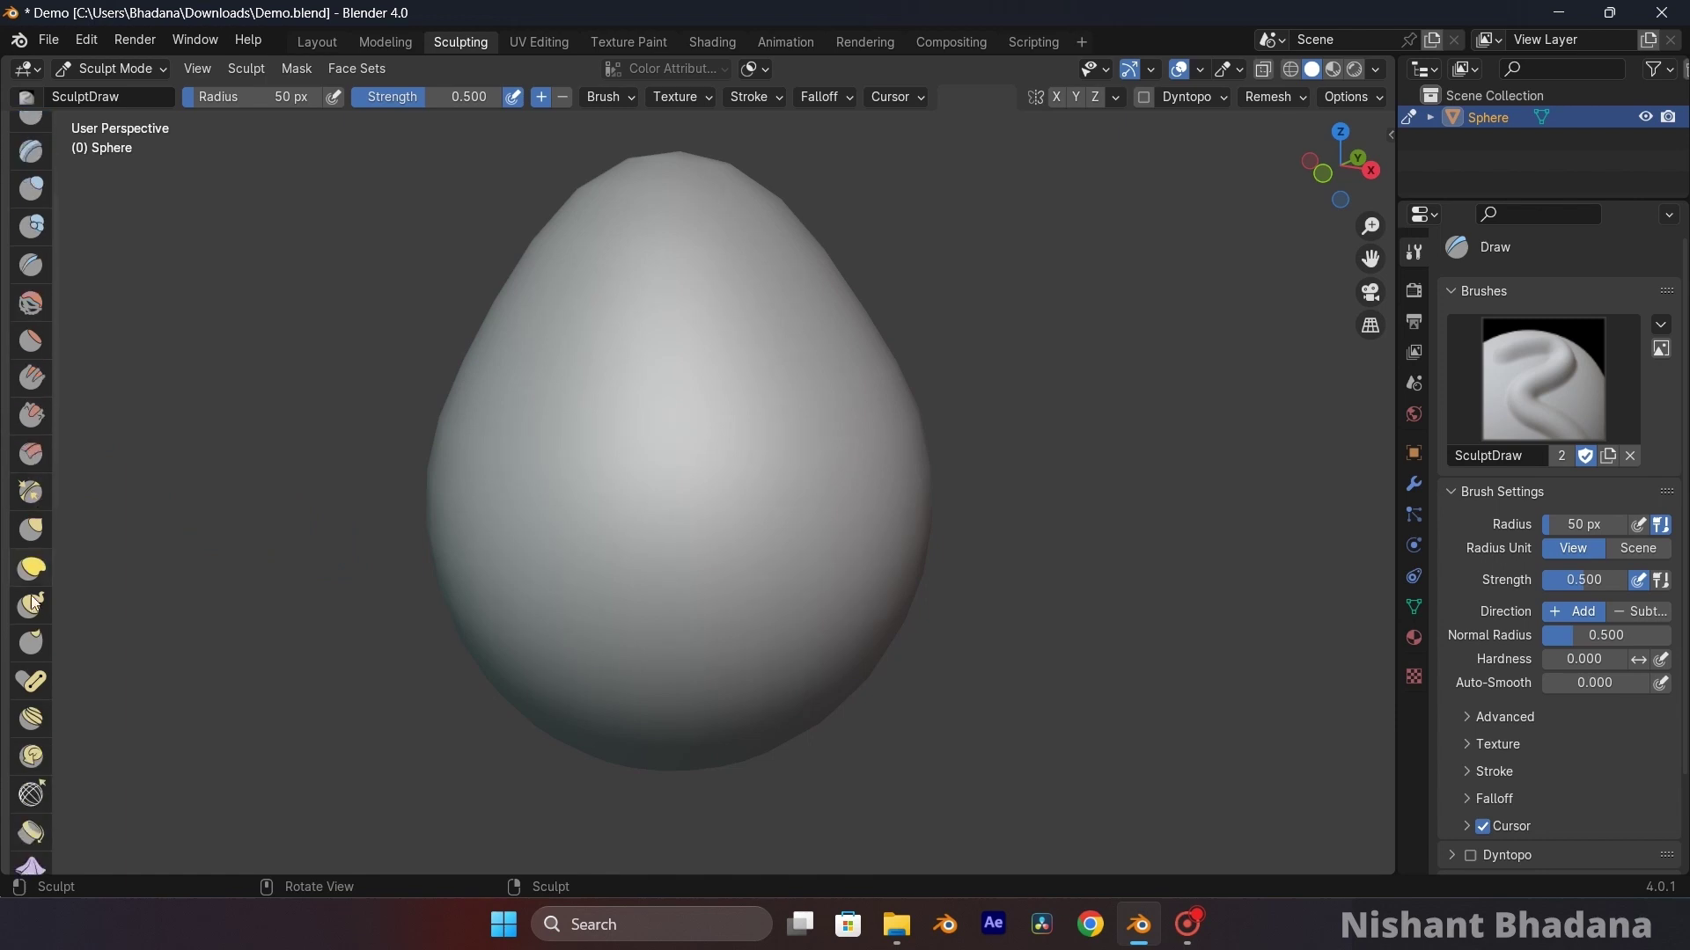
{"action": "scroll", "coordinate": [32, 616], "scroll_direction": "down", "scroll_amount": 10}
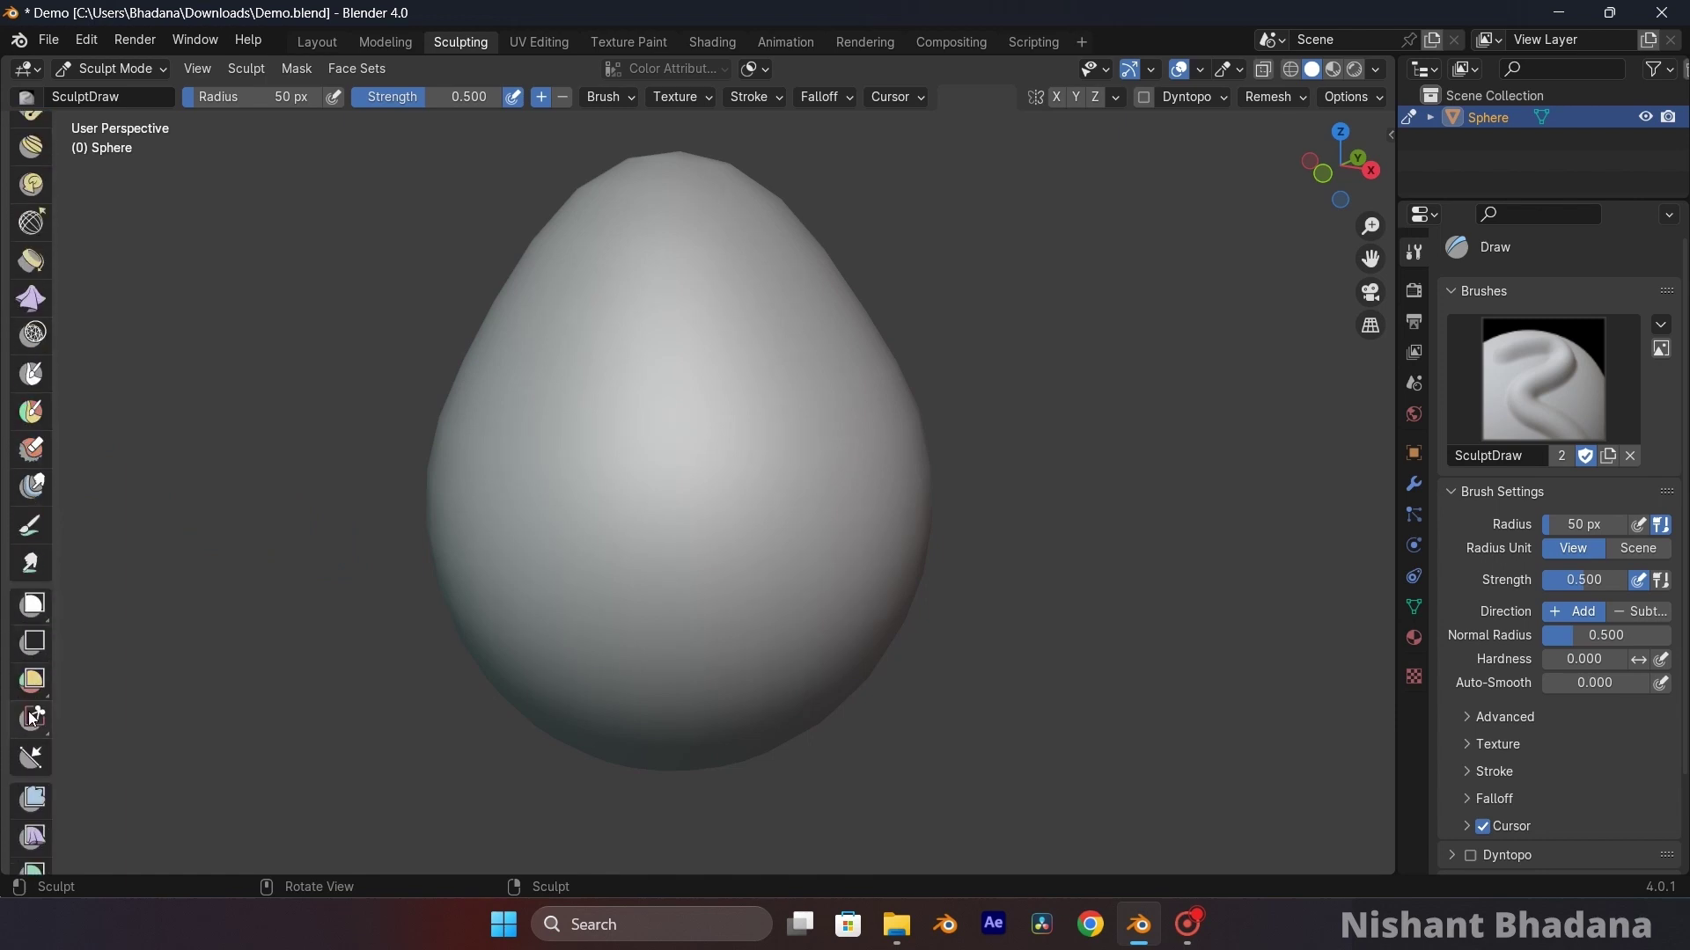
{"action": "scroll", "coordinate": [32, 718], "scroll_direction": "up", "scroll_amount": 5}
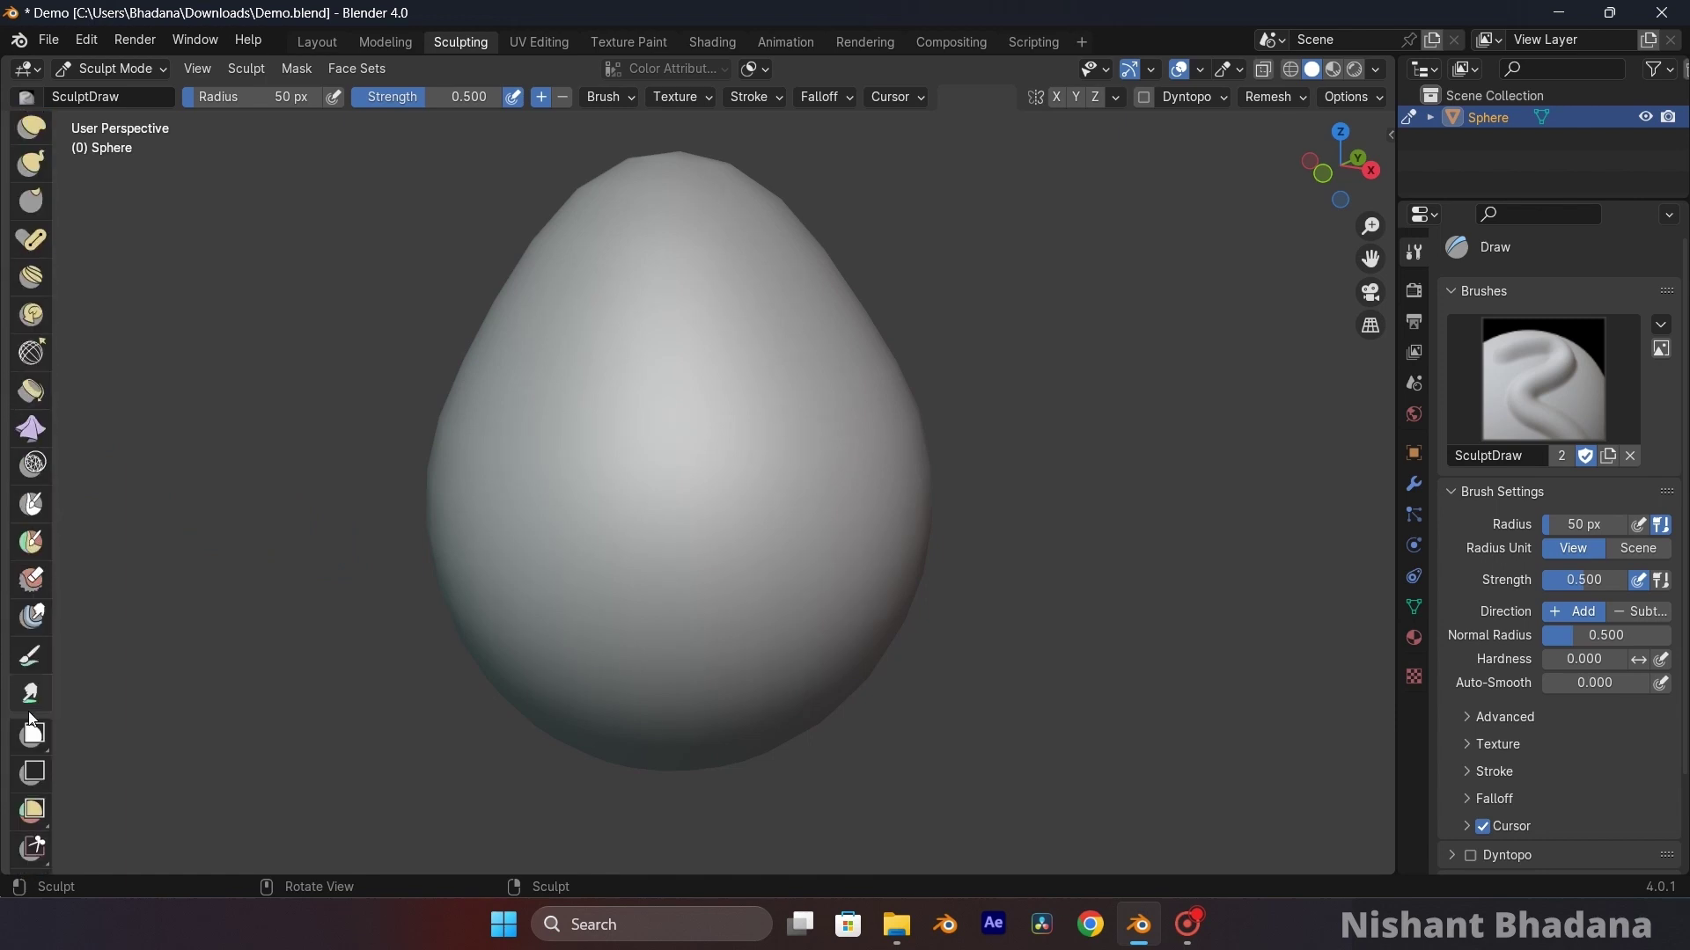
{"action": "scroll", "coordinate": [31, 718], "scroll_direction": "up", "scroll_amount": 10}
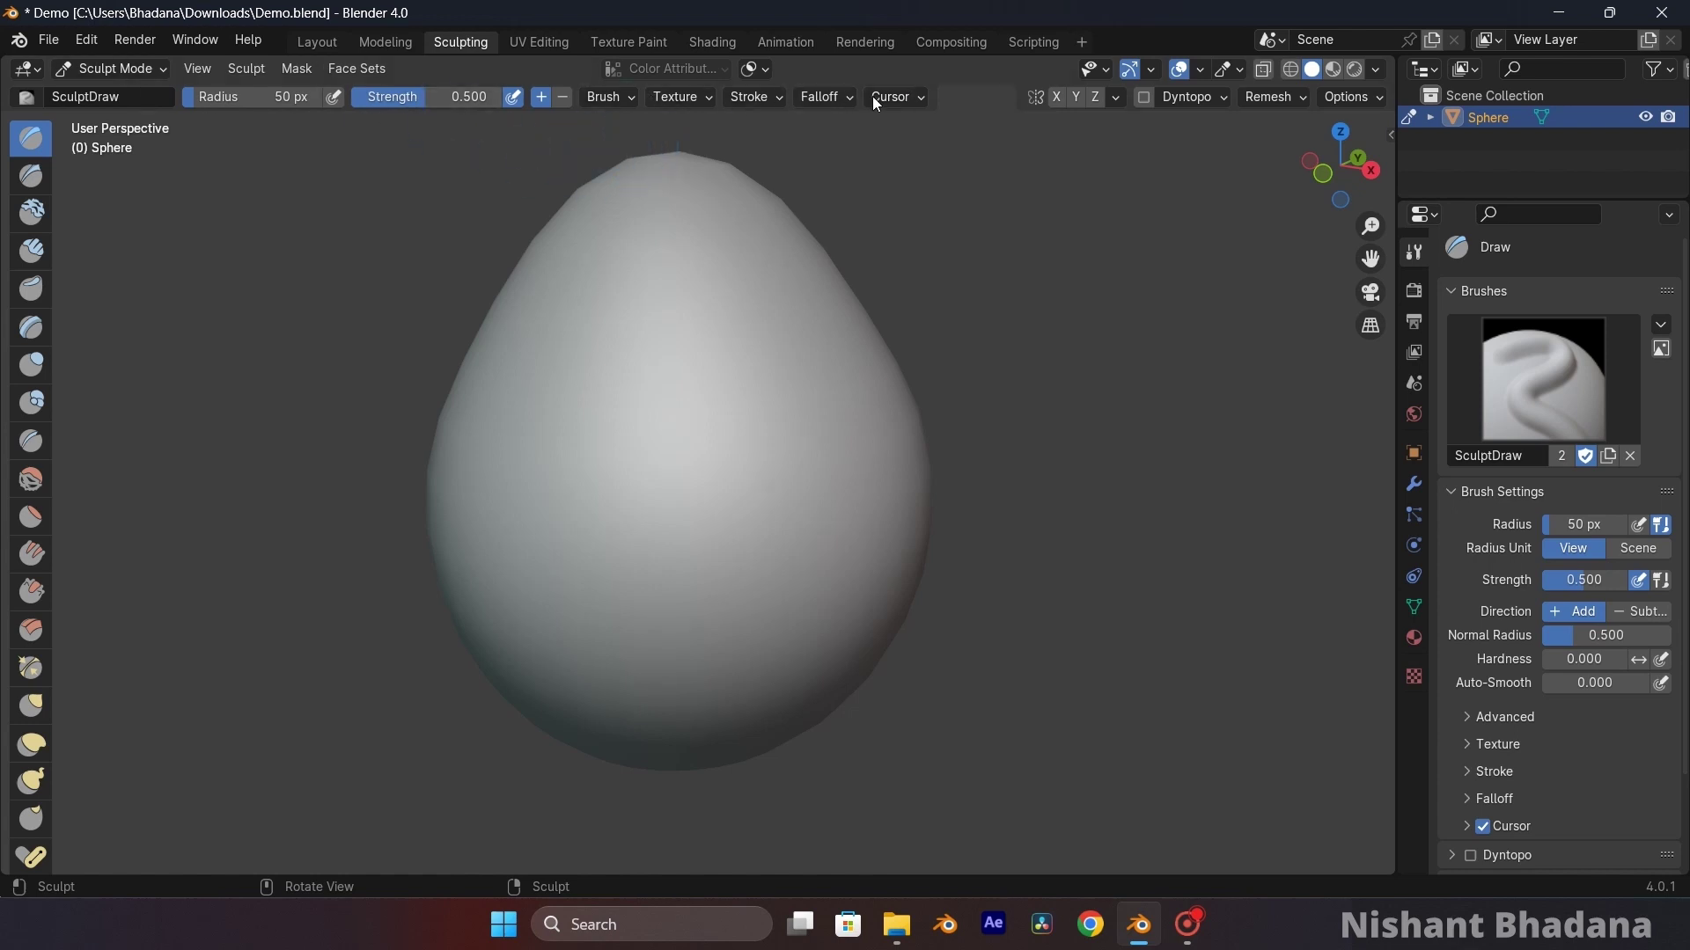
- Sculpt a raised ridge on the upper front of the egg with the Draw brush at 50 px radius and 0.5 strength
{"action": "middle_click_drag", "start_coordinate": [715, 226], "coordinate": [714, 281], "text": "shift"}
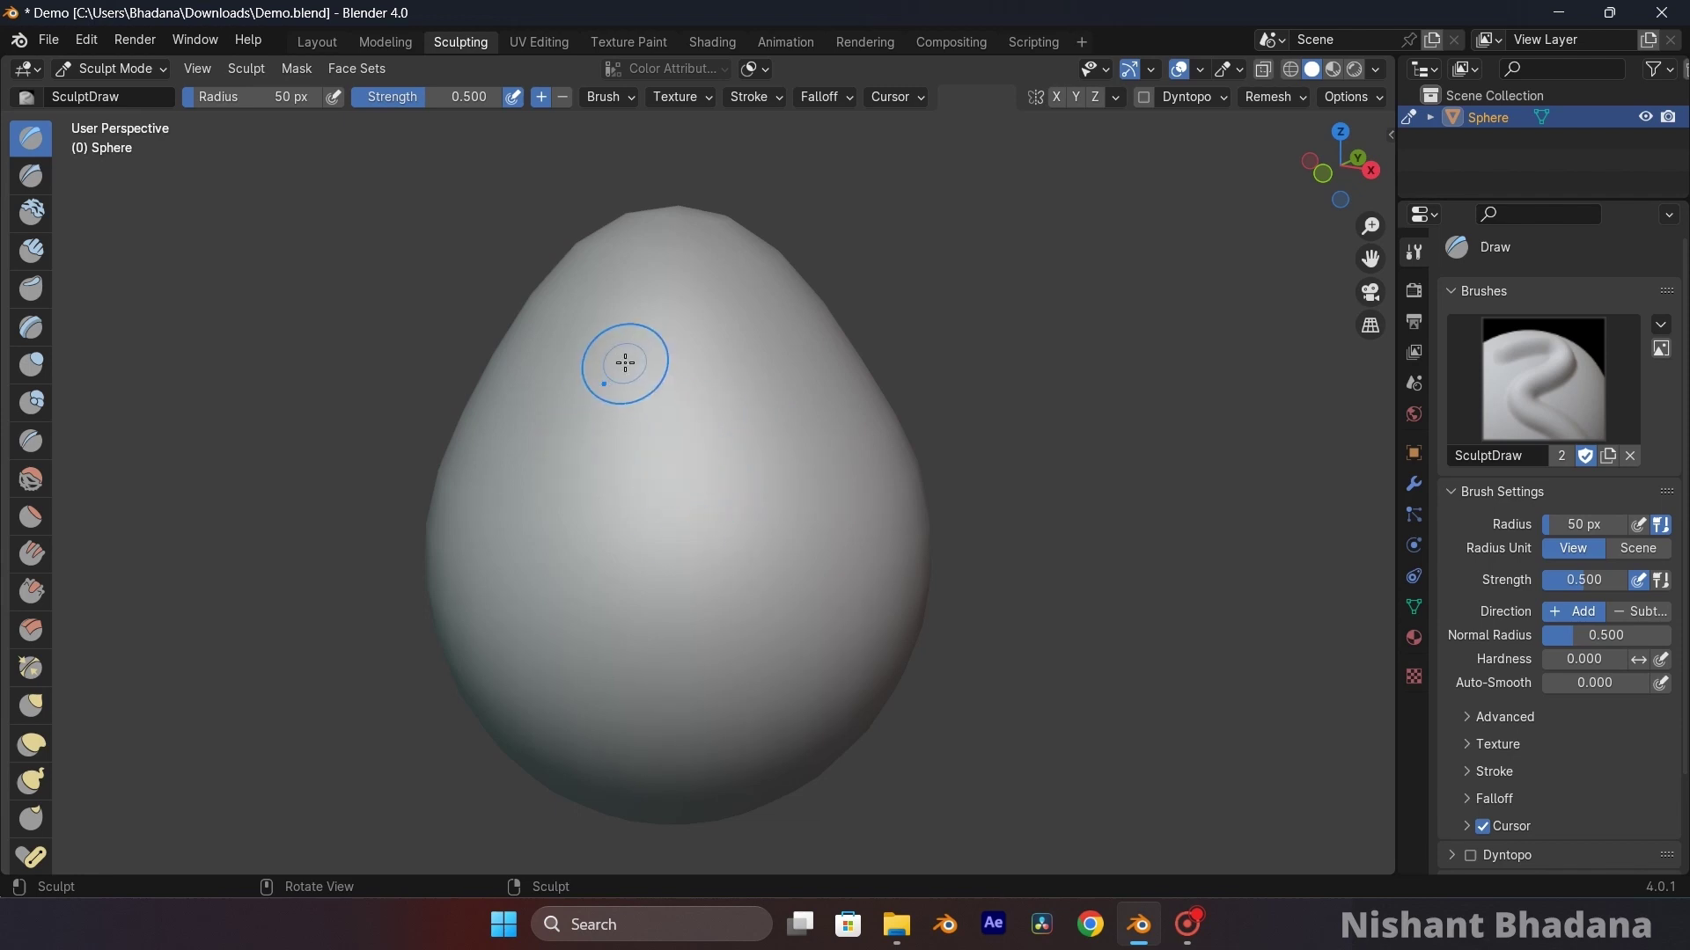
{"action": "left_click_drag", "start_coordinate": [624, 363], "coordinate": [588, 415]}
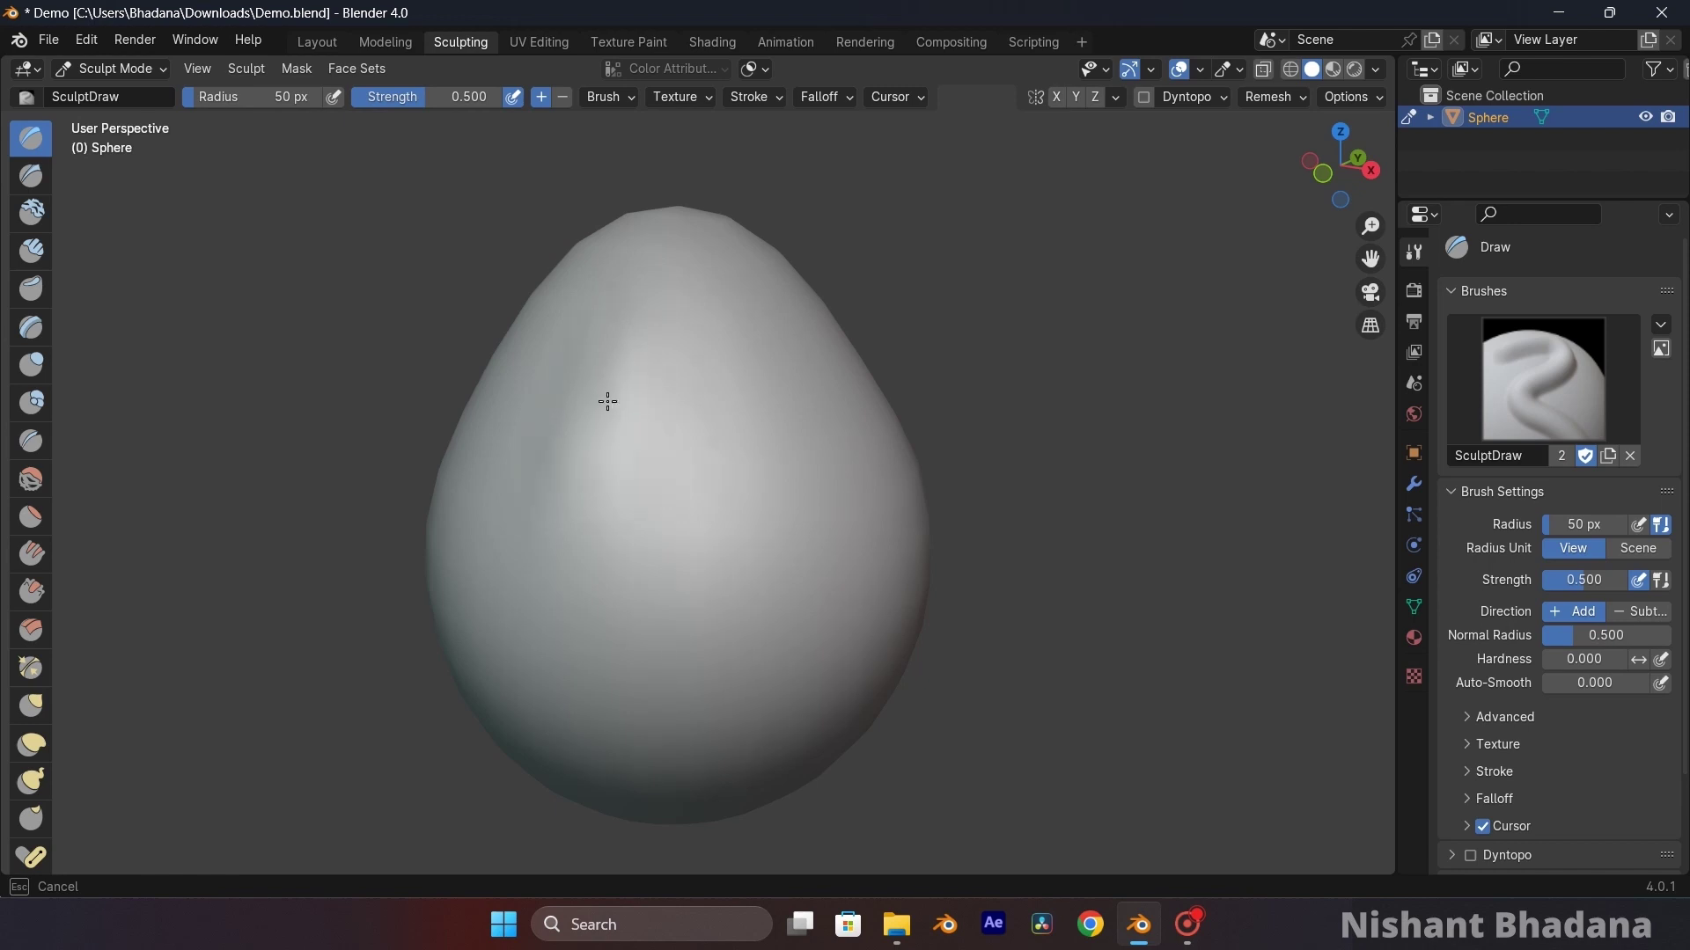
{"action": "mouse_move", "coordinate": [607, 401]}
{"action": "left_mouse_down"}
{"action": "mouse_move", "coordinate": [578, 352]}
{"action": "mouse_move", "coordinate": [596, 437]}
{"action": "left_mouse_up"}
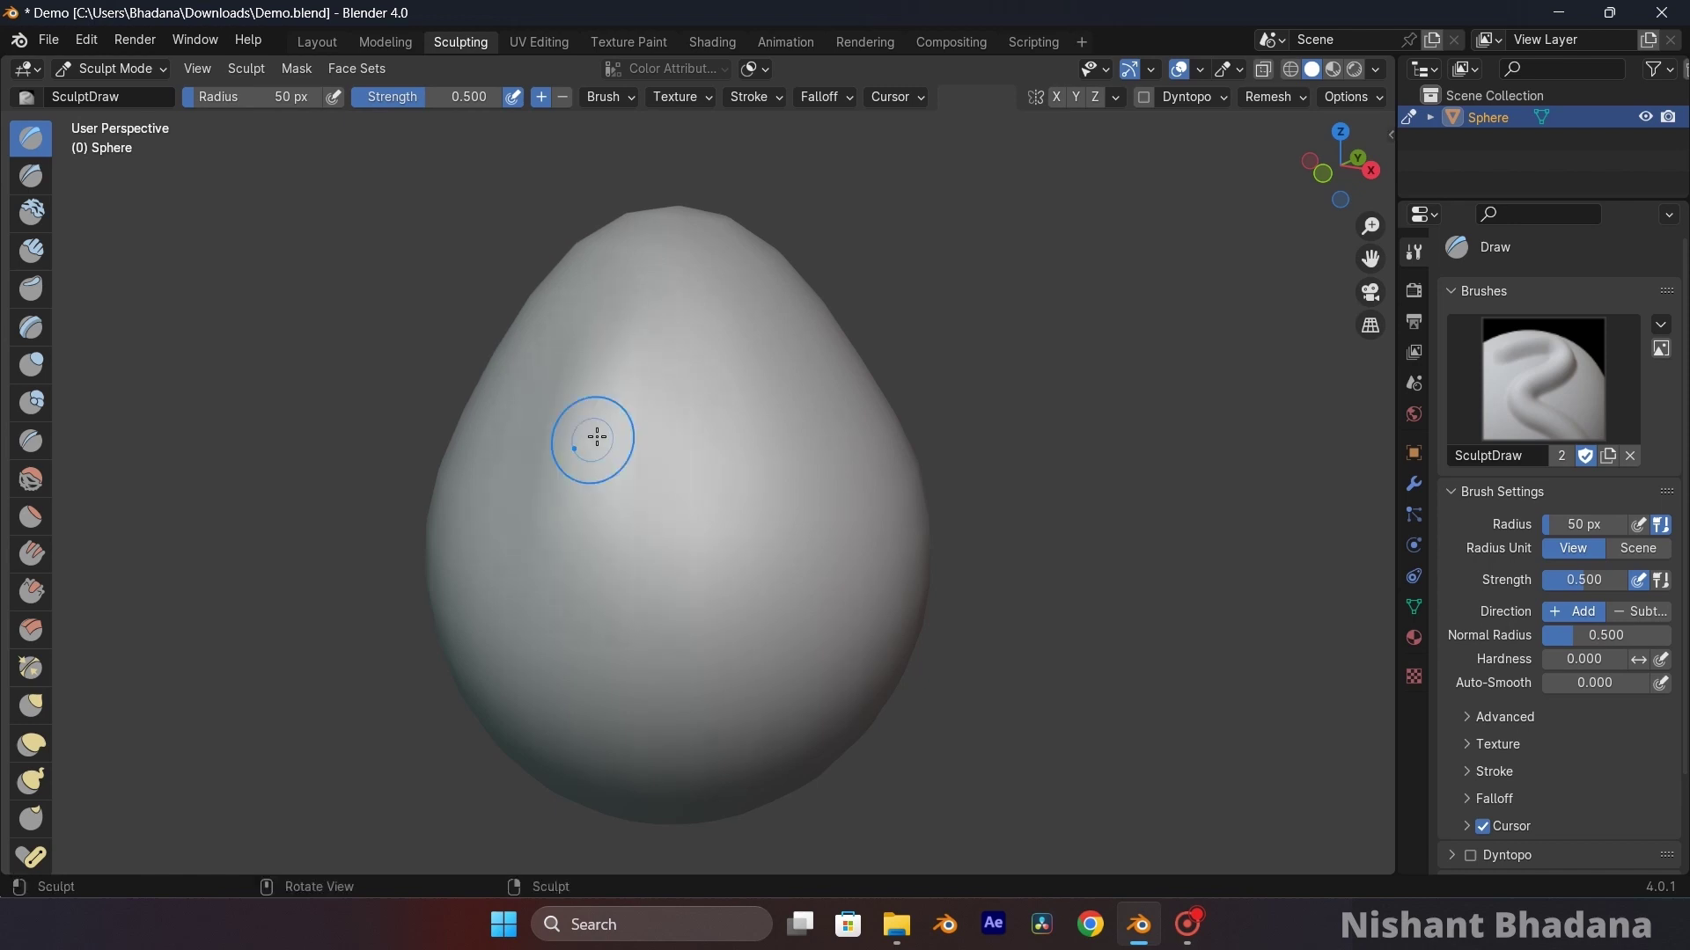
{"action": "scroll", "coordinate": [600, 434], "scroll_direction": "up", "scroll_amount": 2}
{"action": "scroll", "coordinate": [576, 442], "scroll_direction": "down", "scroll_amount": 2}
{"action": "middle_click_drag", "start_coordinate": [570, 443], "coordinate": [457, 446]}
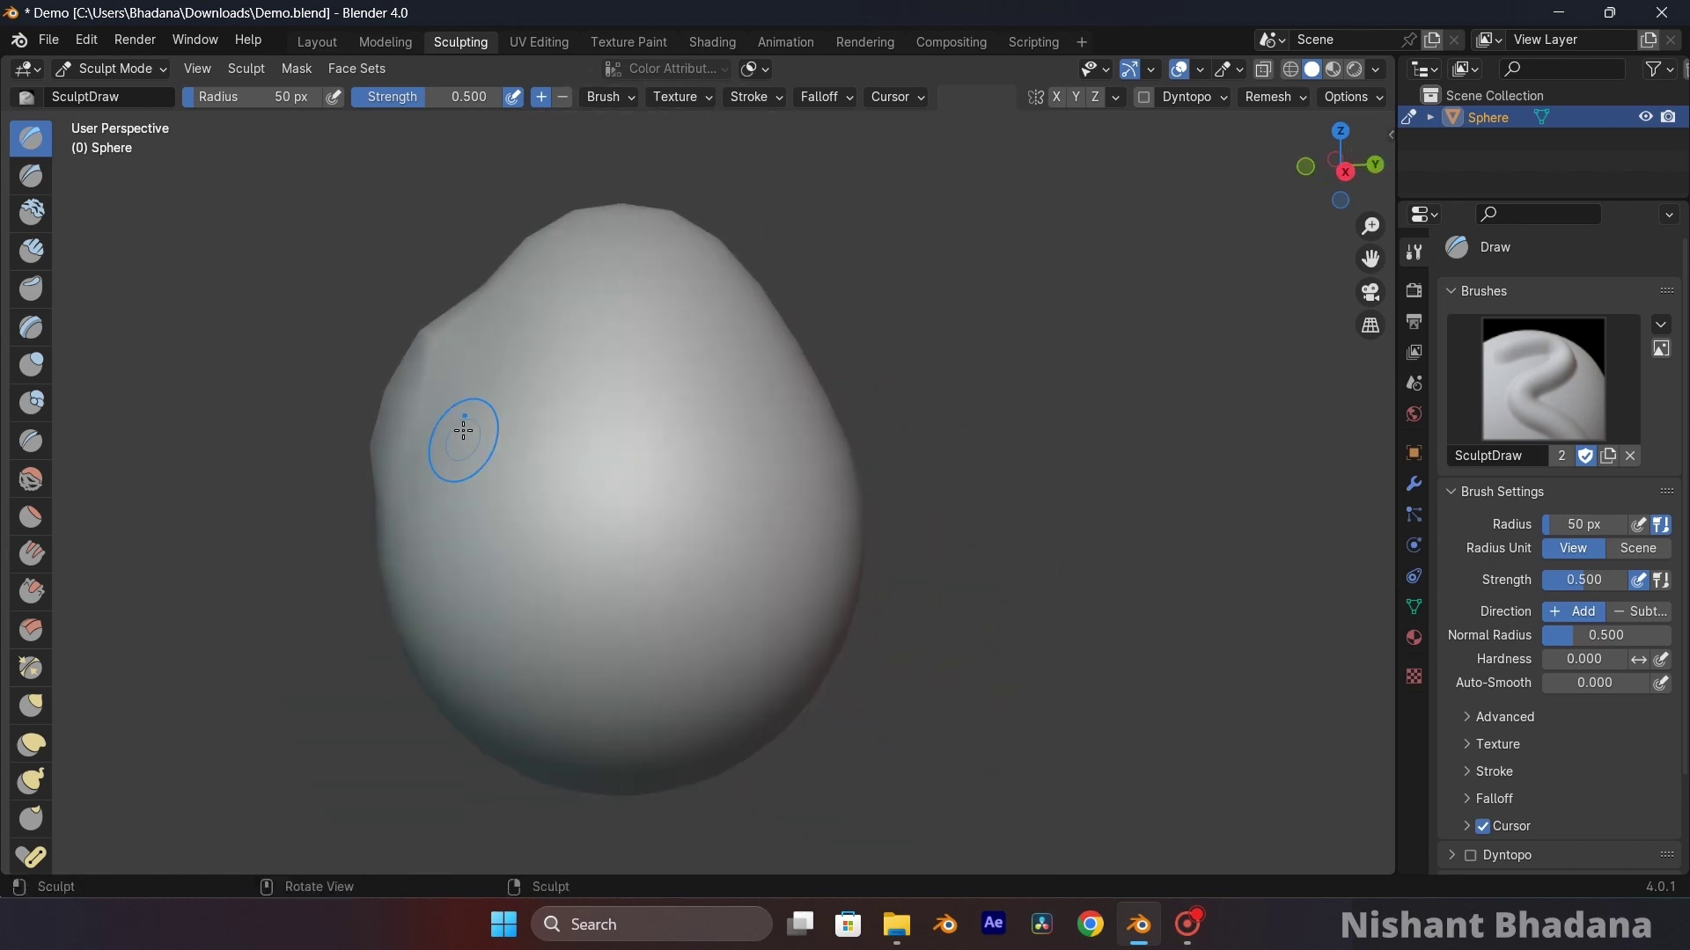
{"action": "scroll", "coordinate": [452, 460], "scroll_direction": "up", "scroll_amount": 3}
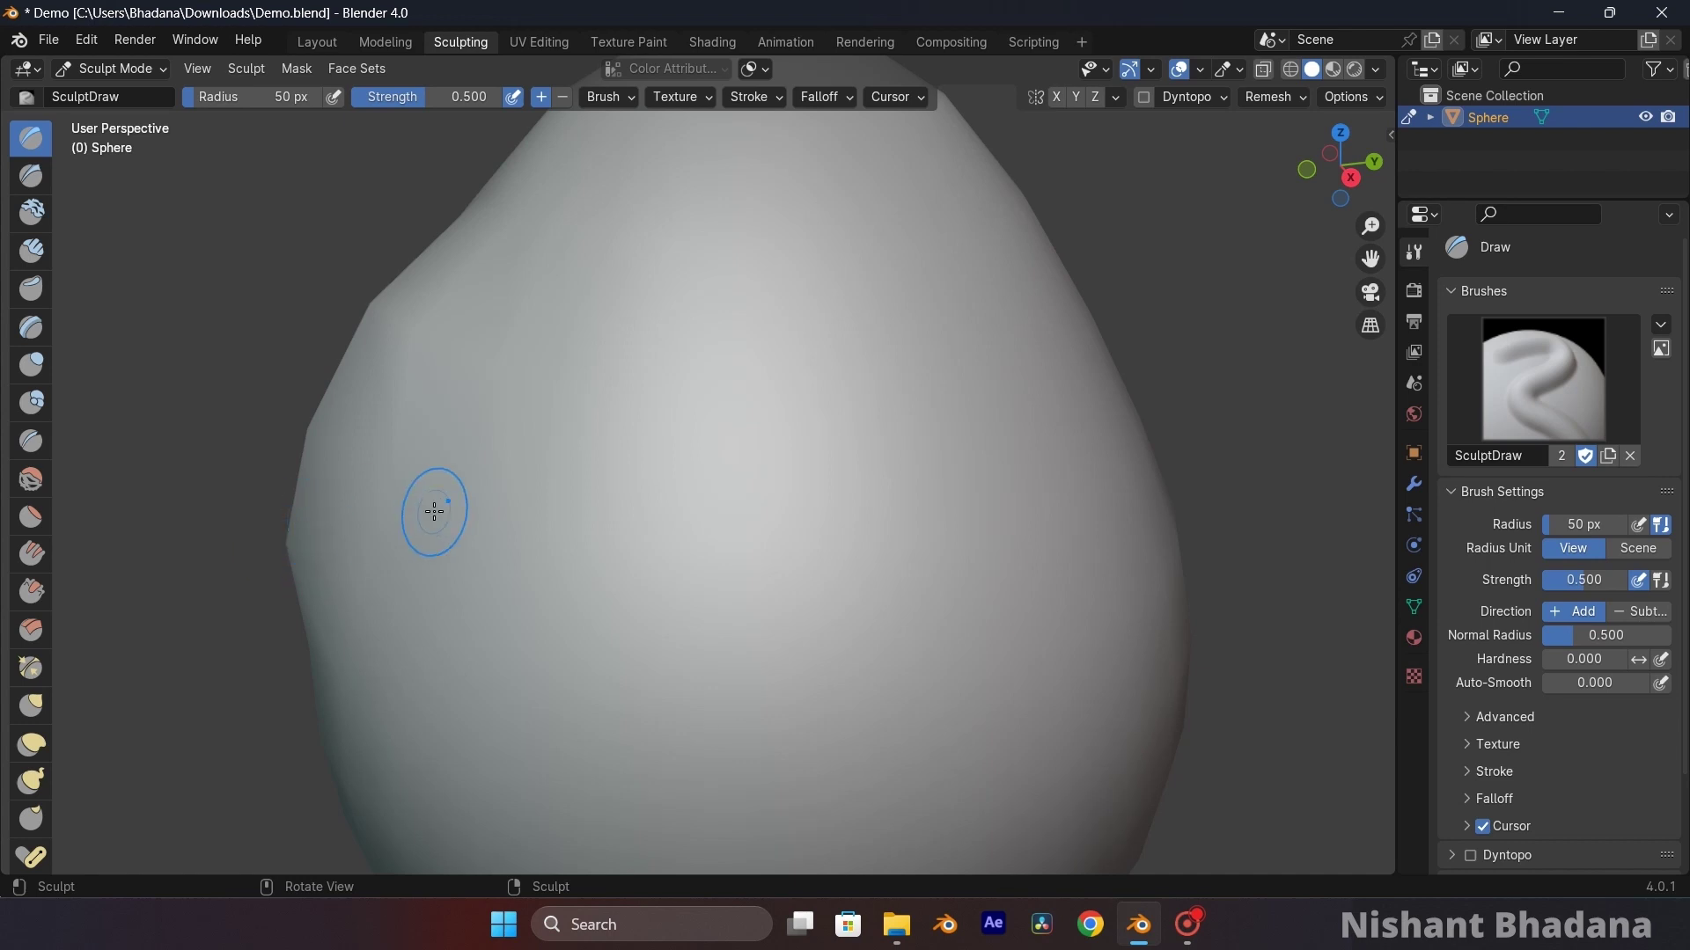
- Enter Edit Mode, select the egg's entire mesh and subdivide it once
{"action": "left_click", "coordinate": [110, 69]}
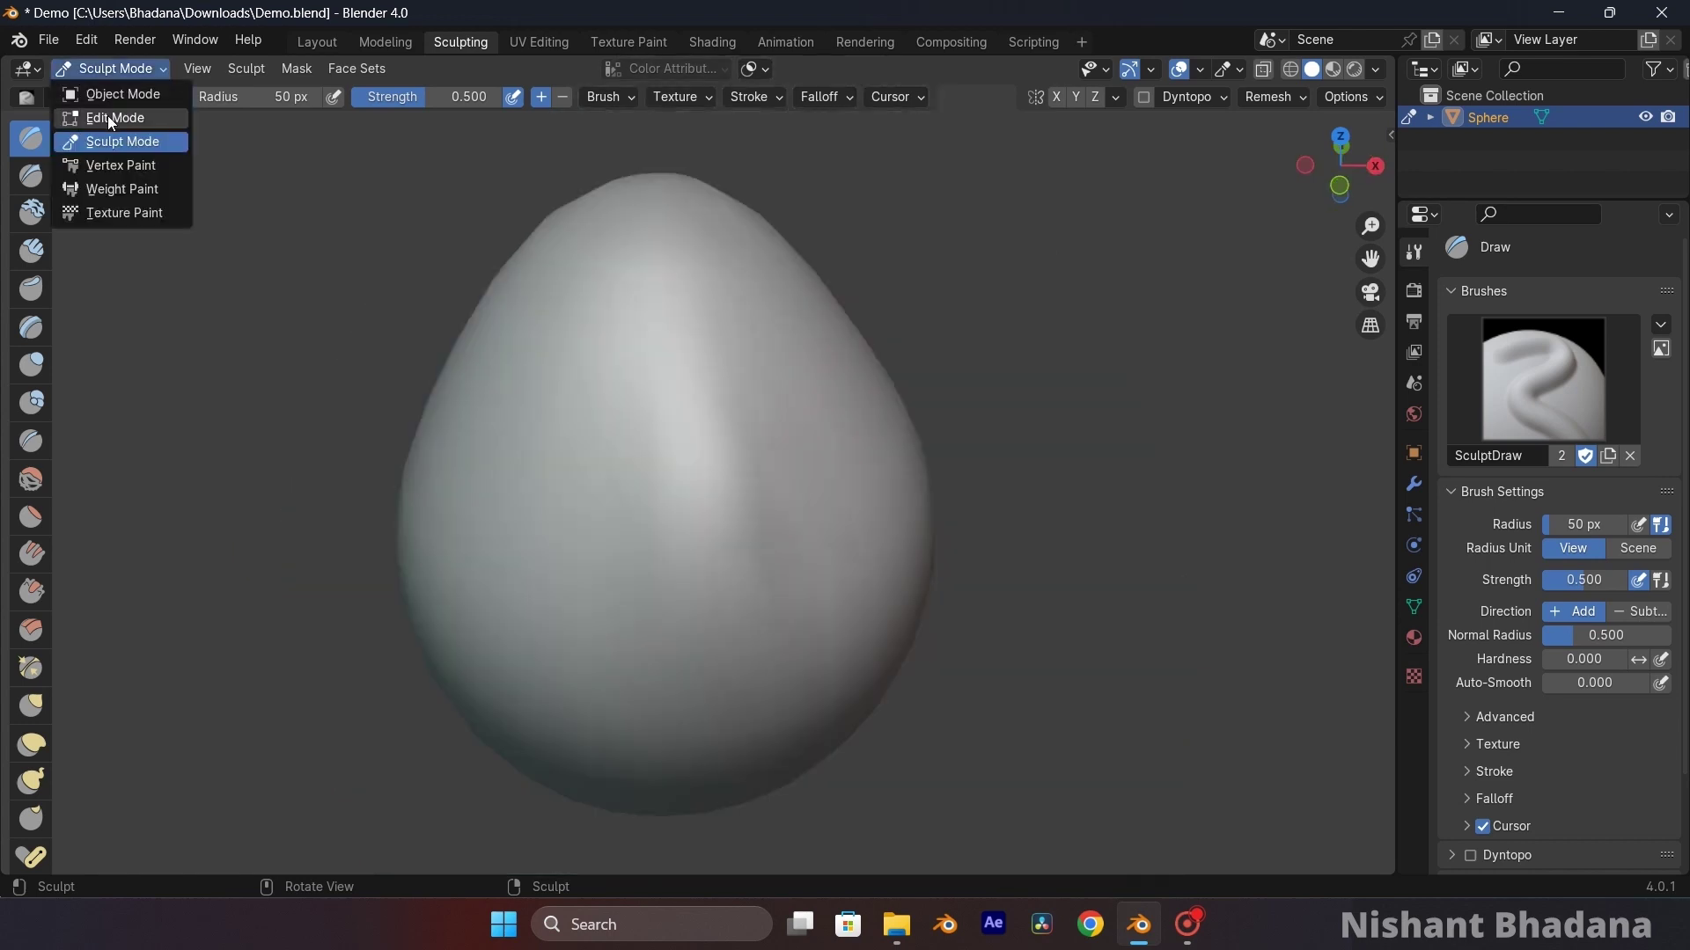
{"action": "left_click", "coordinate": [113, 116]}
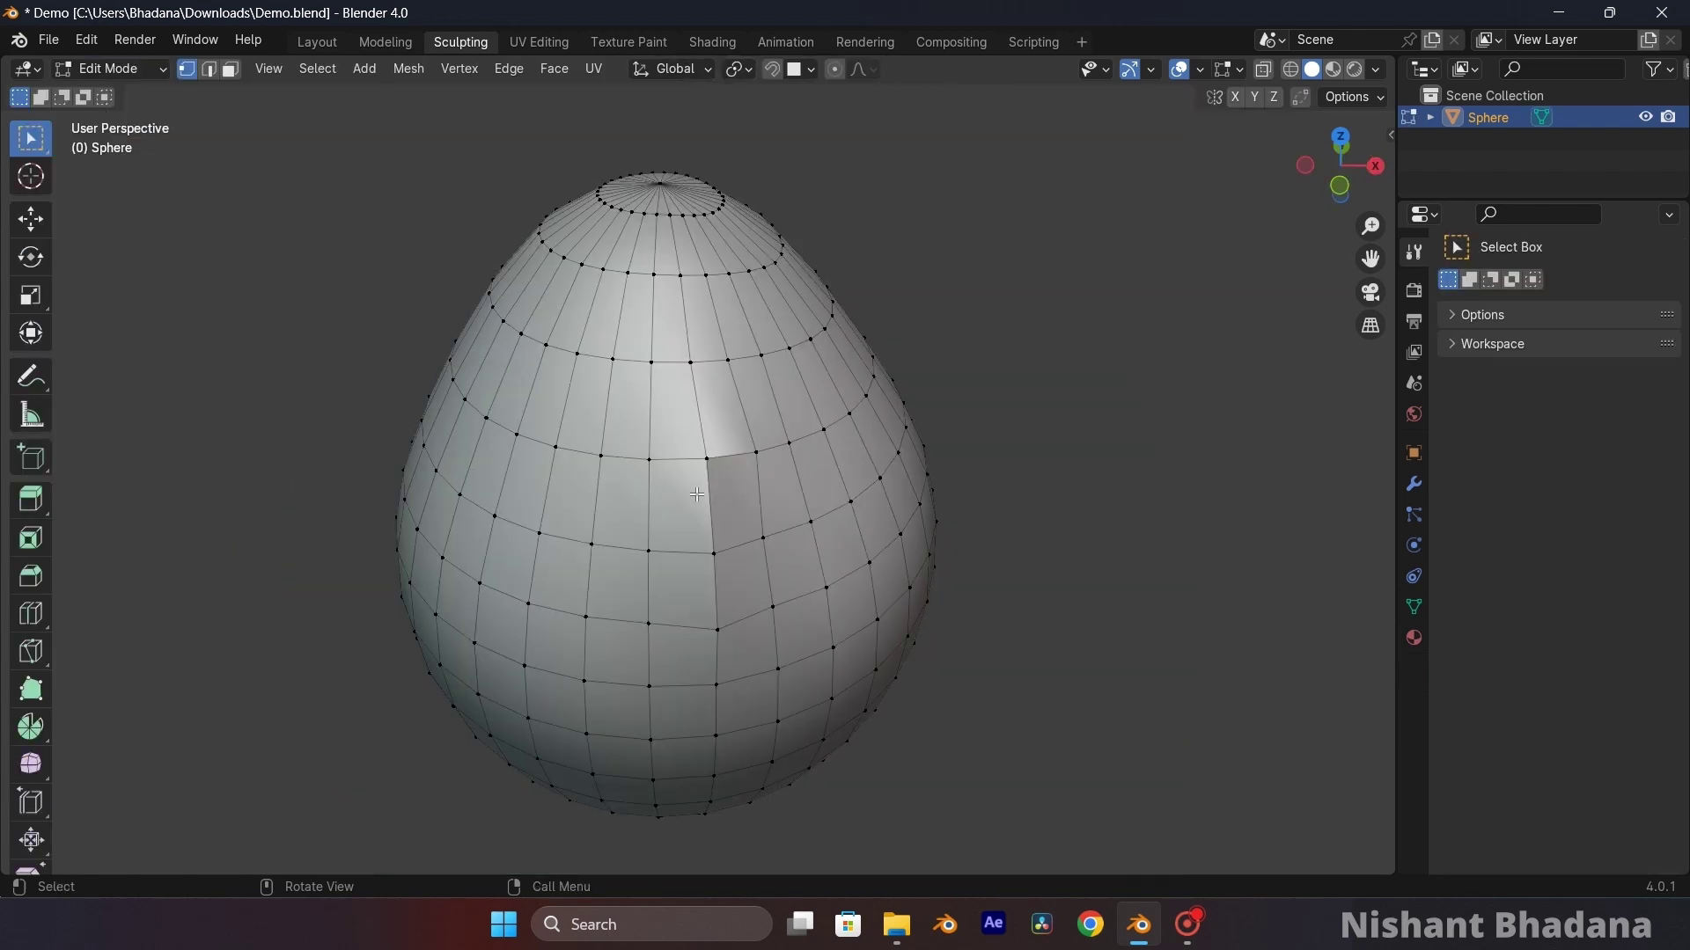
{"action": "middle_click_drag", "start_coordinate": [696, 494], "coordinate": [774, 528]}
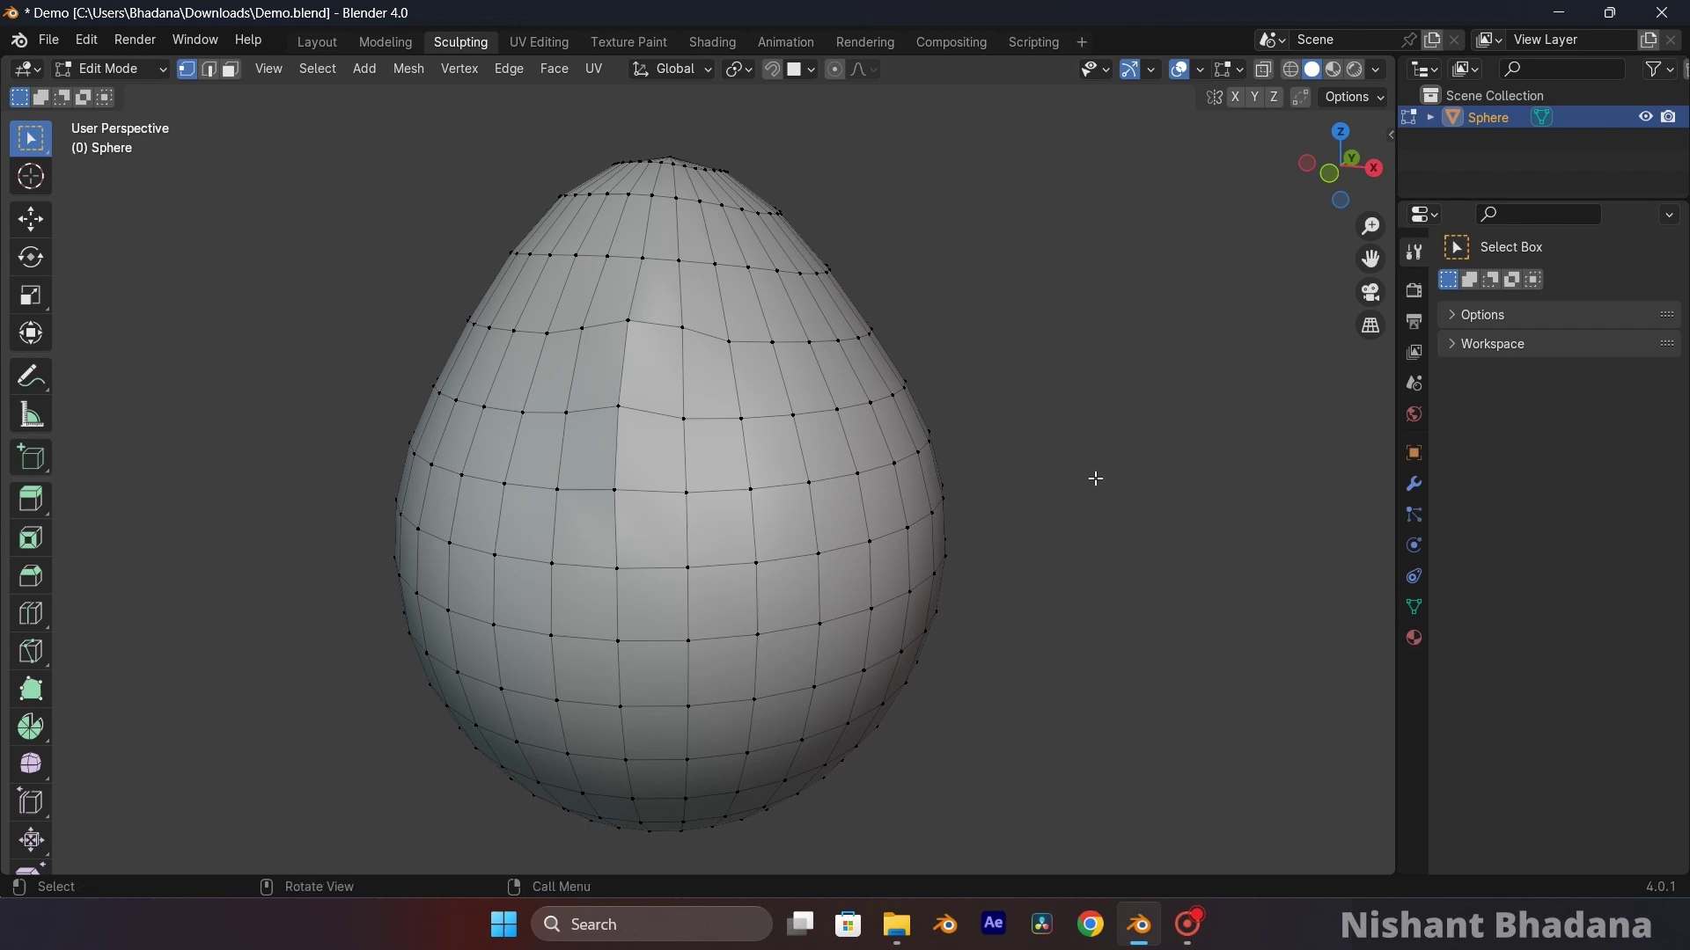
{"action": "key", "text": "a"}
{"action": "key", "text": "n"}
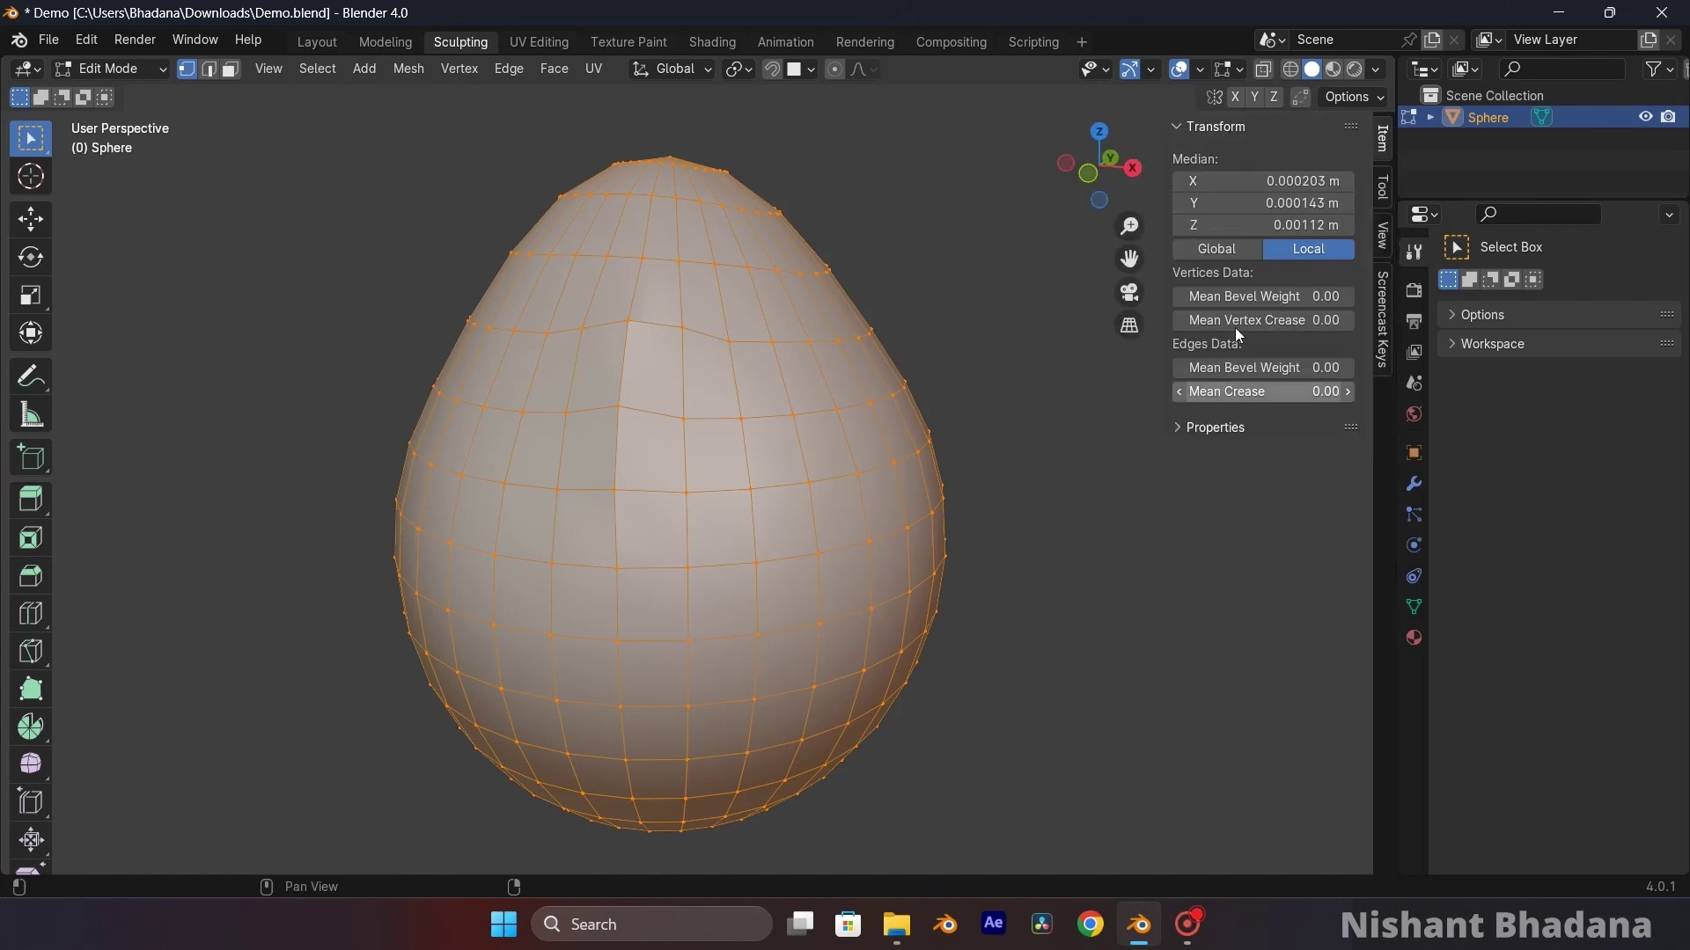
{"action": "right_click", "coordinate": [704, 365]}
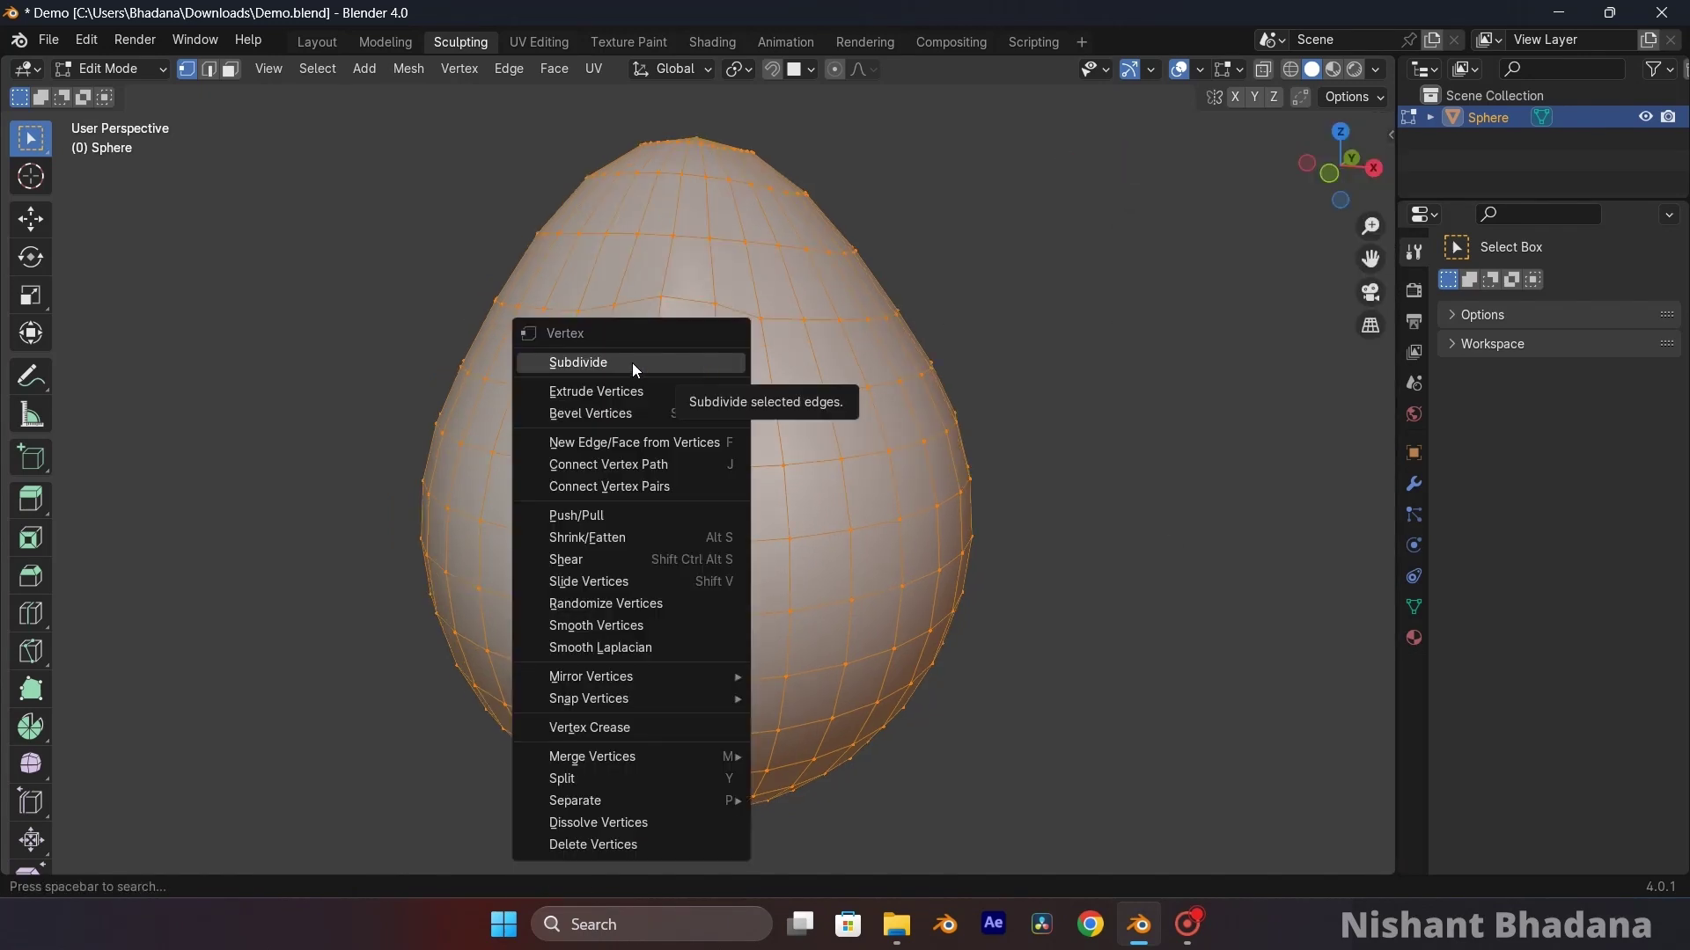
{"action": "left_click", "coordinate": [572, 363]}
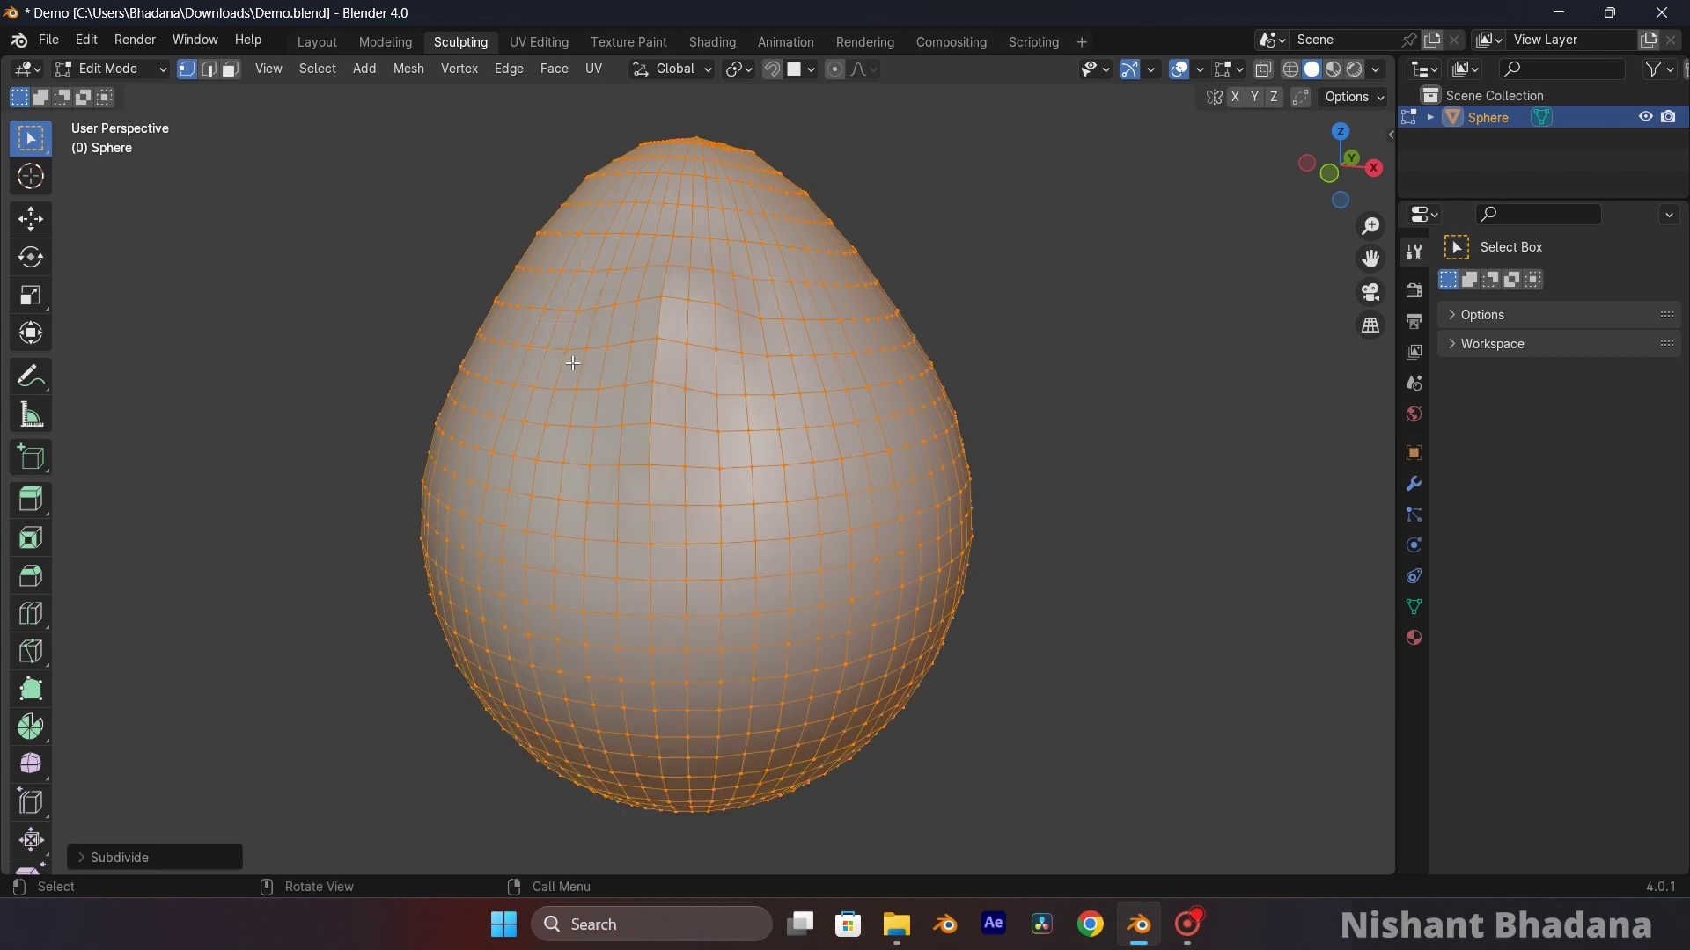
- Turn on the Statistics overlay in the viewport to display the egg mesh's geometry counts
{"action": "mouse_move", "coordinate": [777, 331]}
{"action": "middle_mouse_down"}
{"action": "mouse_move", "coordinate": [956, 562]}
{"action": "mouse_move", "coordinate": [946, 588]}
{"action": "middle_mouse_up"}
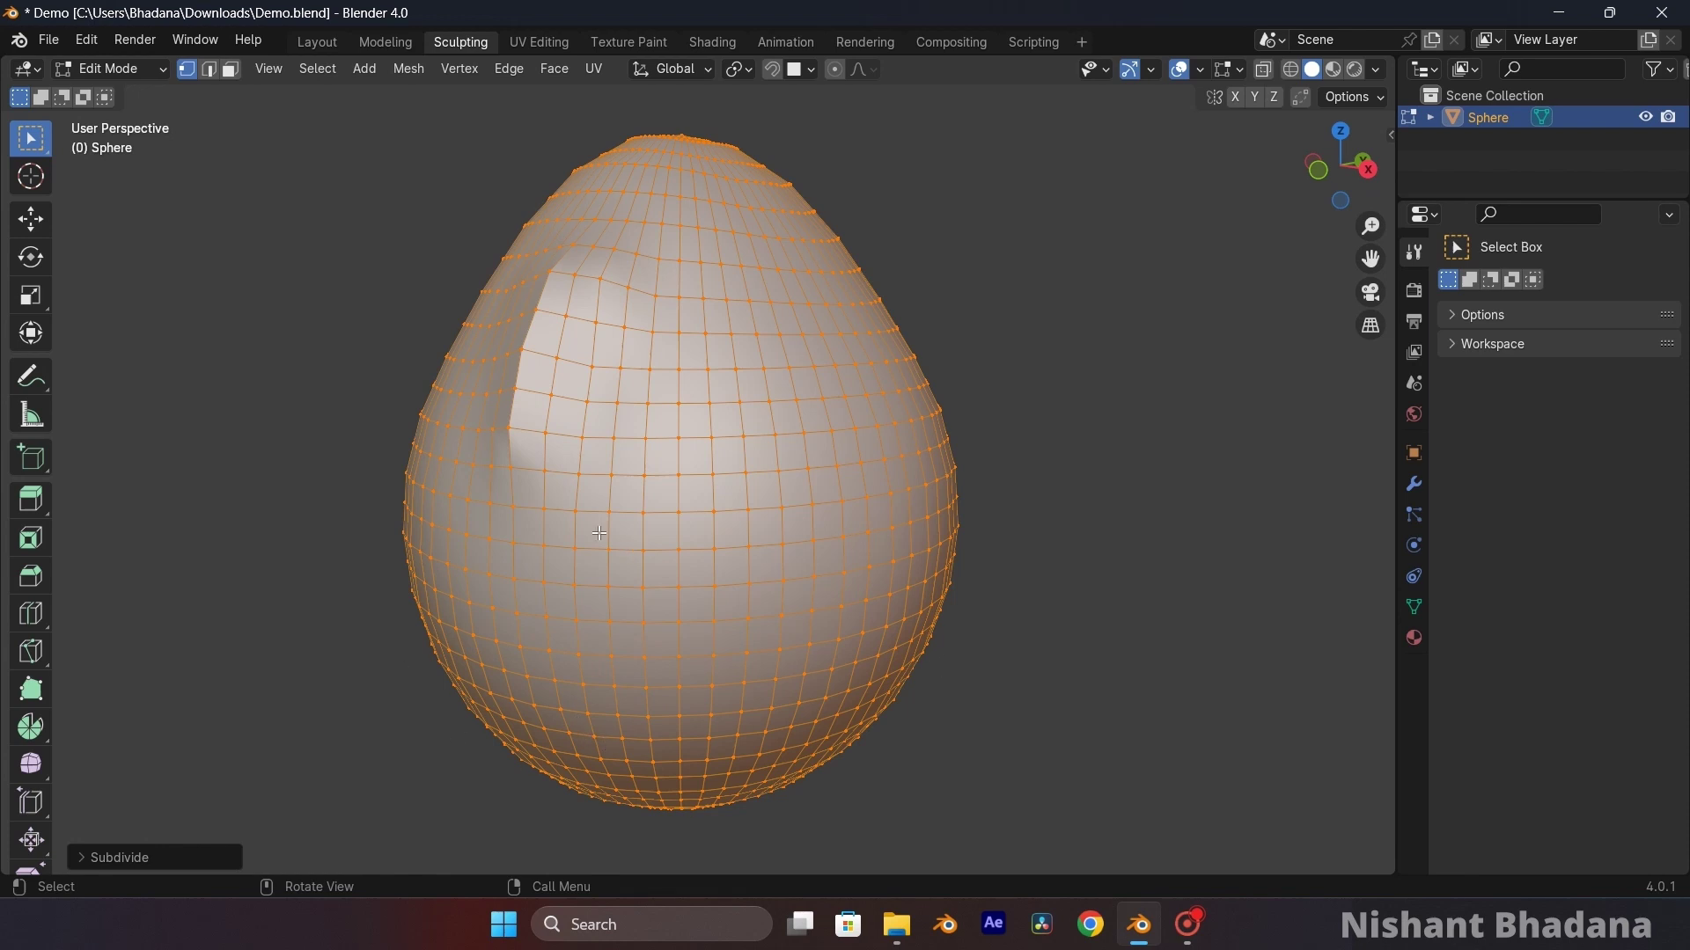
{"action": "left_click", "coordinate": [1200, 72]}
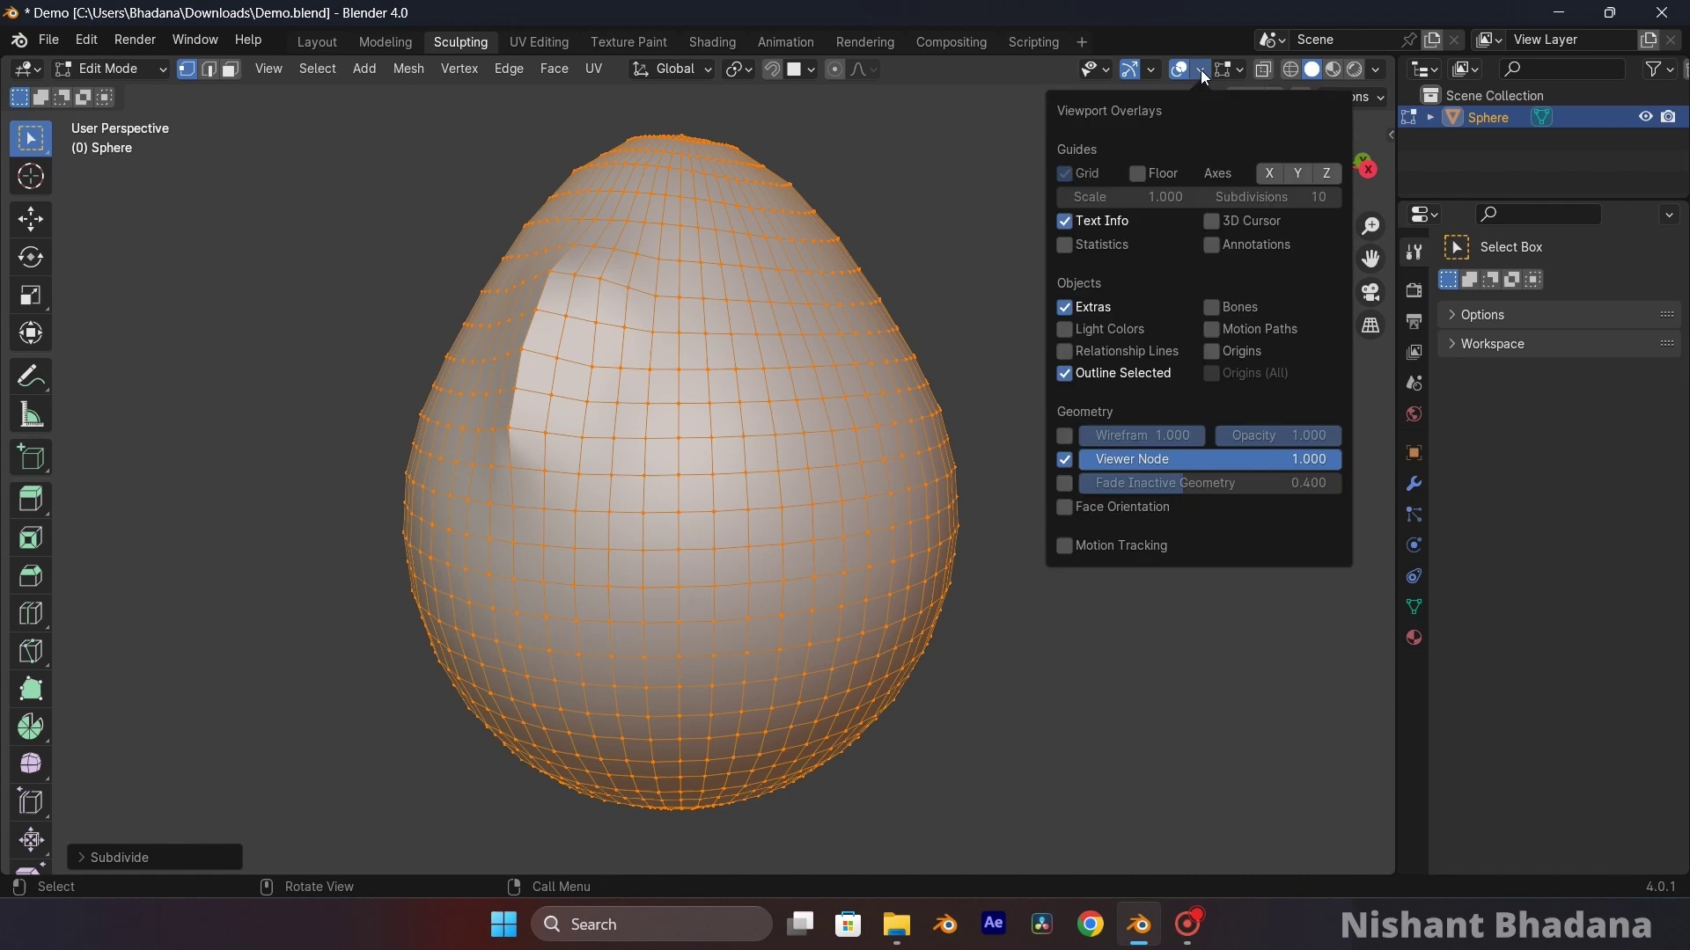
{"action": "left_click", "coordinate": [1064, 246]}
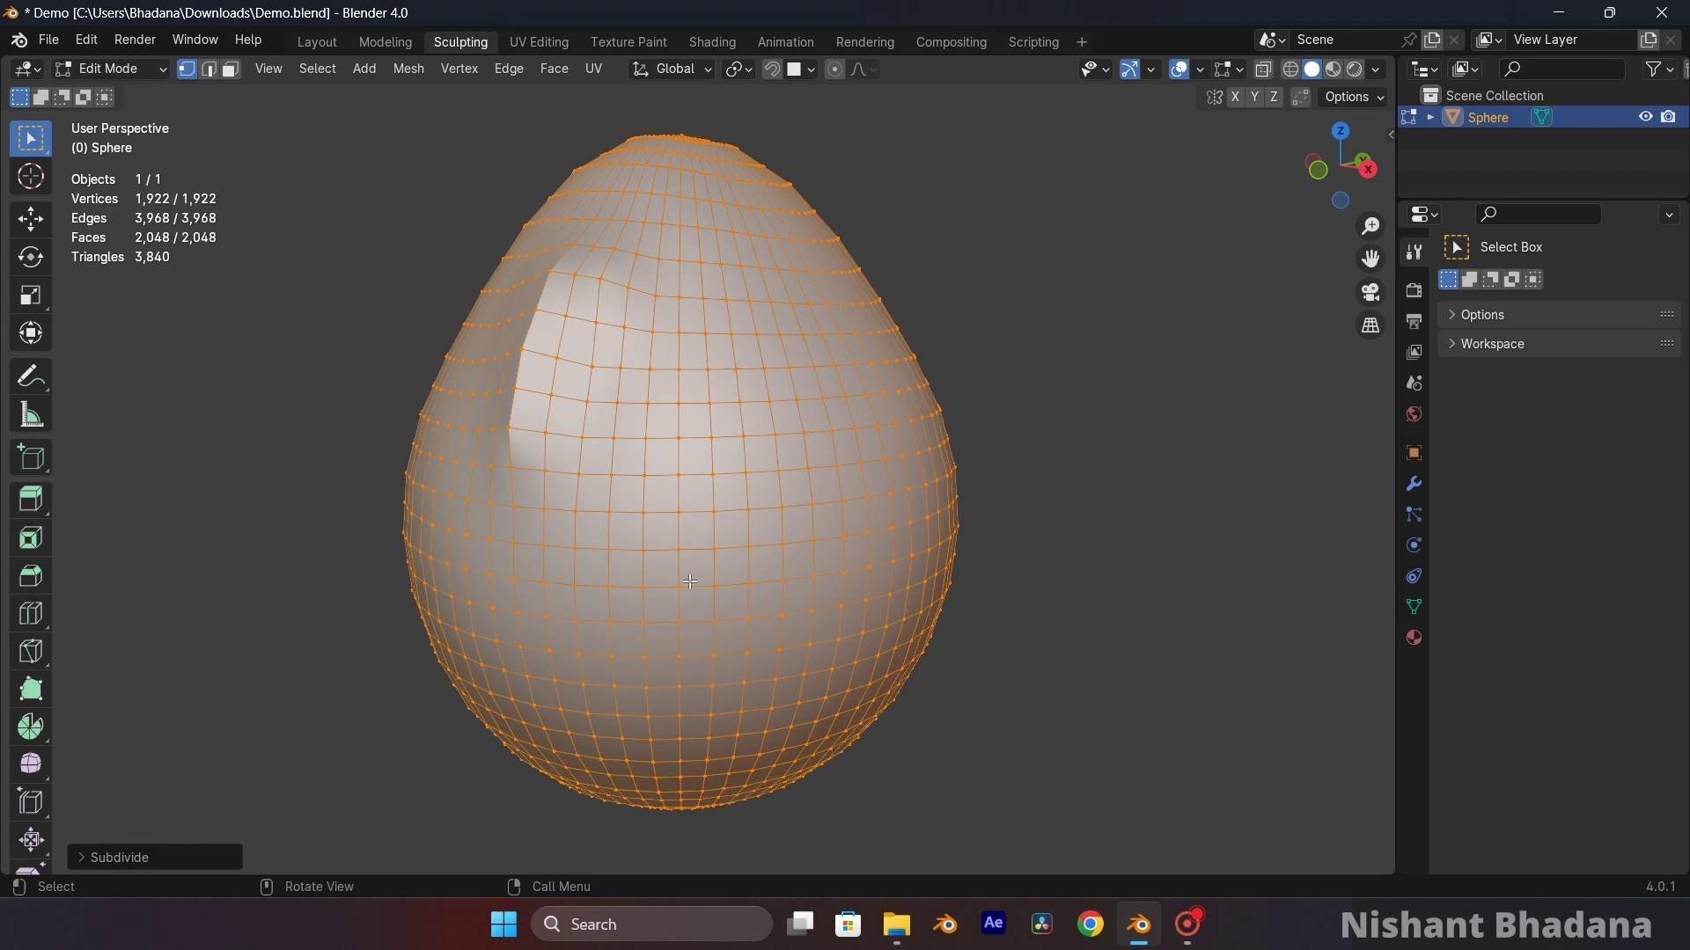
{"action": "middle_click_drag", "start_coordinate": [688, 583], "coordinate": [729, 582], "text": "shift"}
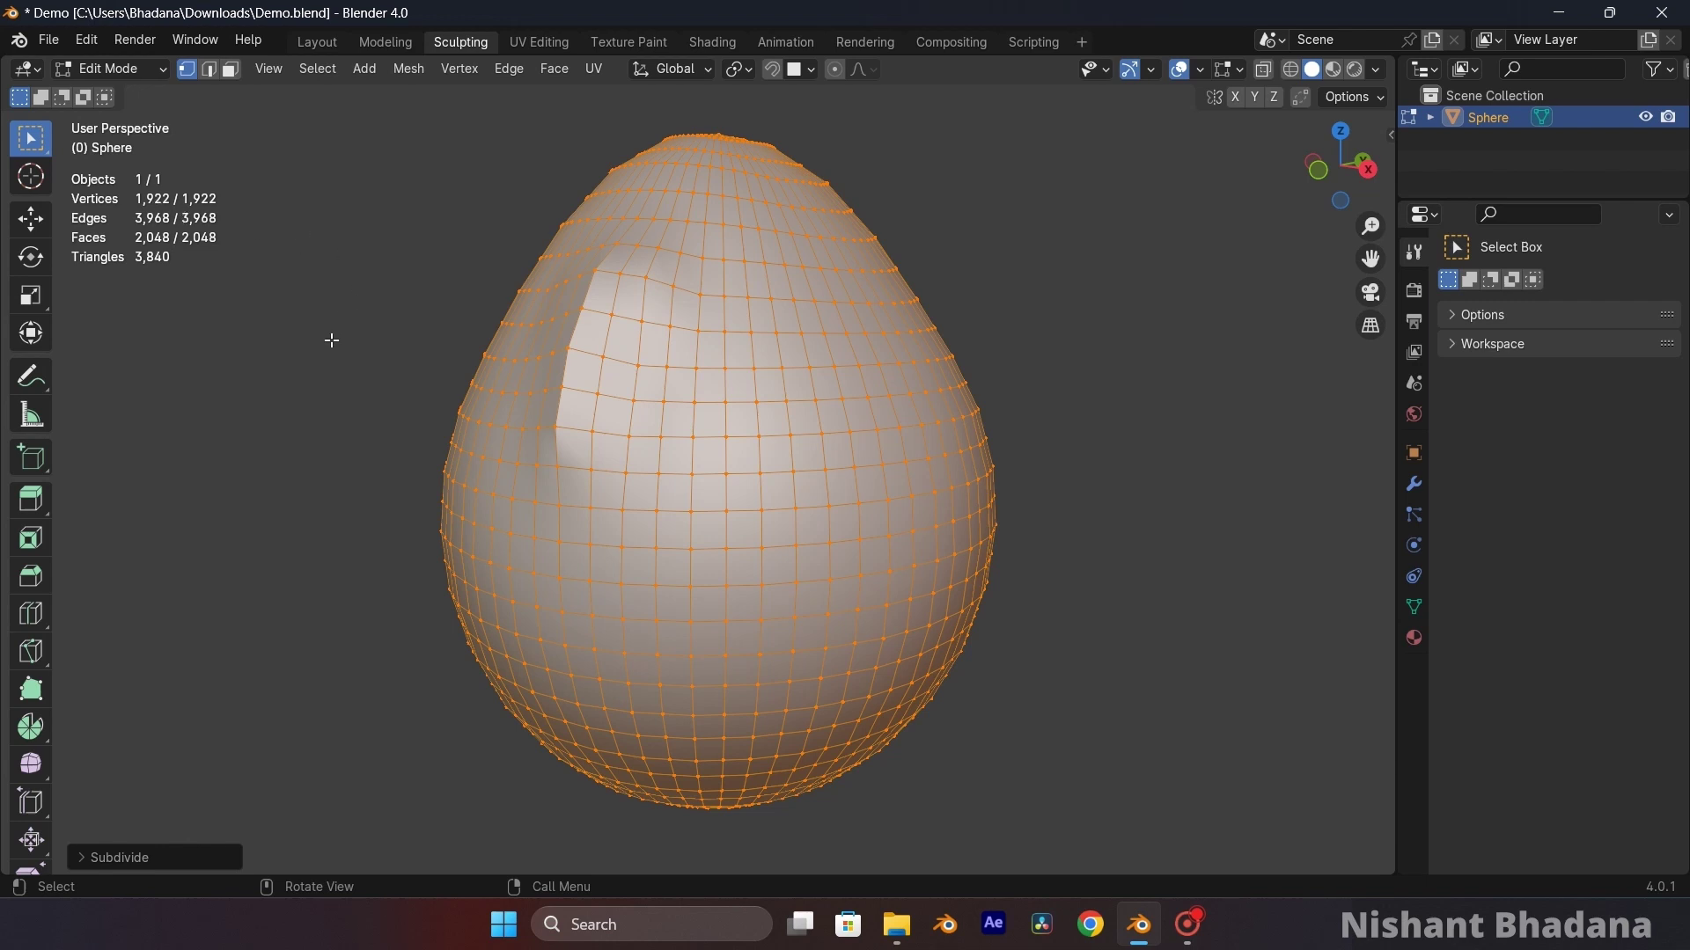
- Try subdividing the egg's entire mesh a second time, and undo that subdivision
{"action": "middle_click_drag", "start_coordinate": [632, 588], "coordinate": [636, 581], "text": "shift"}
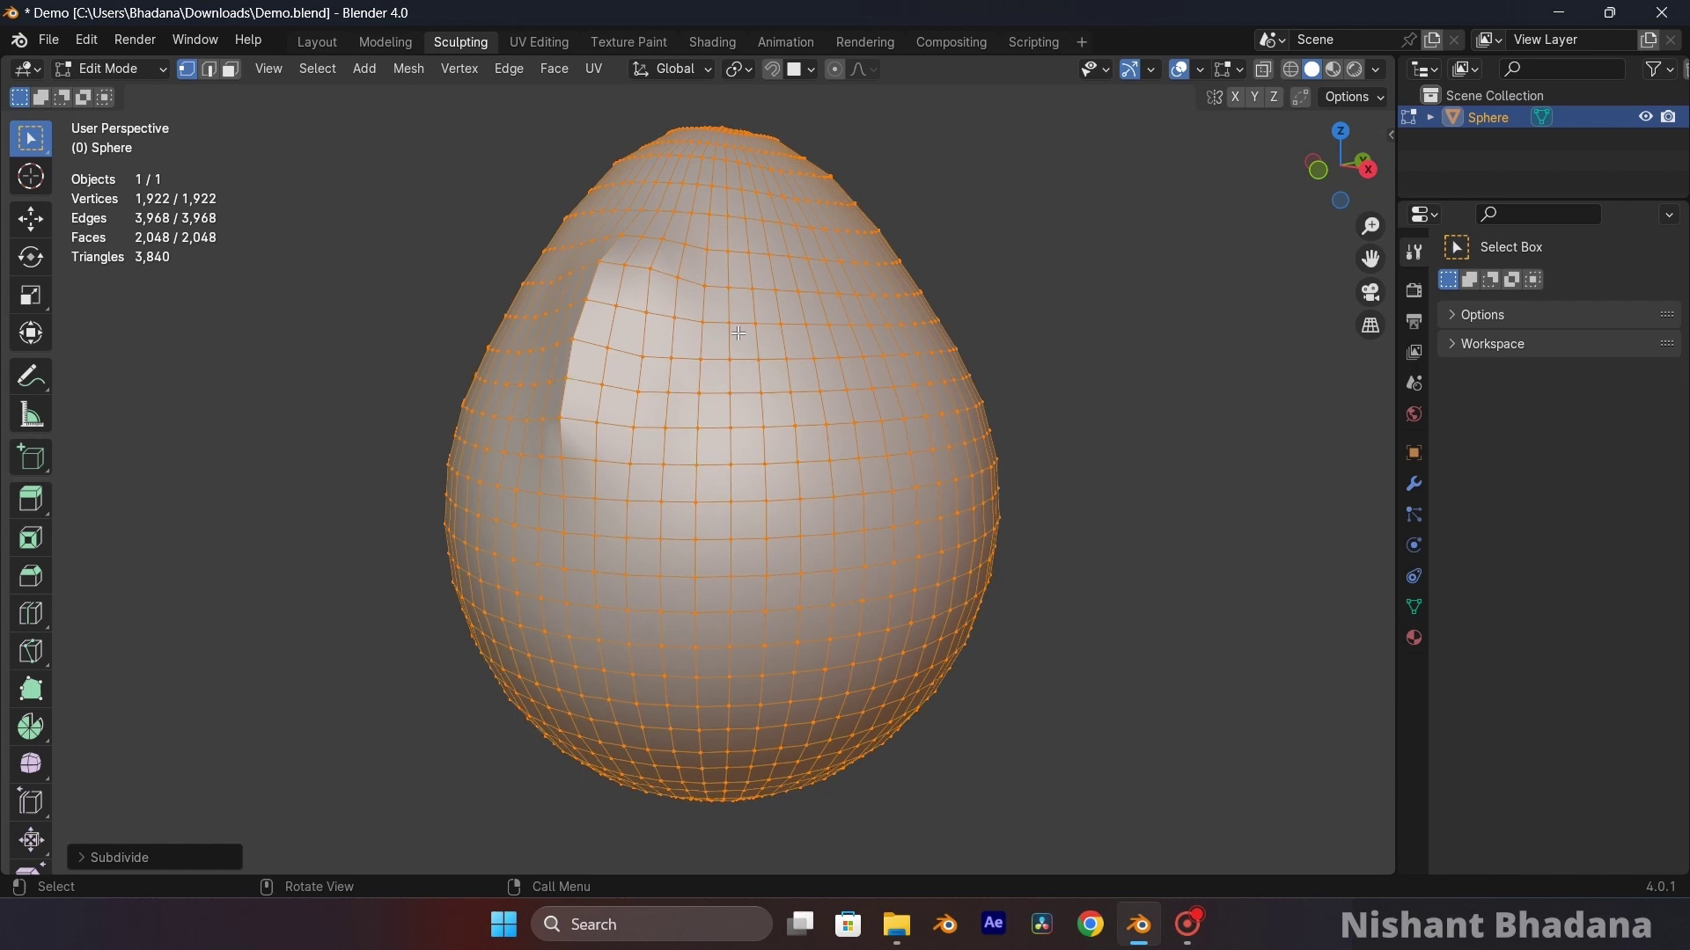
{"action": "right_click", "coordinate": [755, 312]}
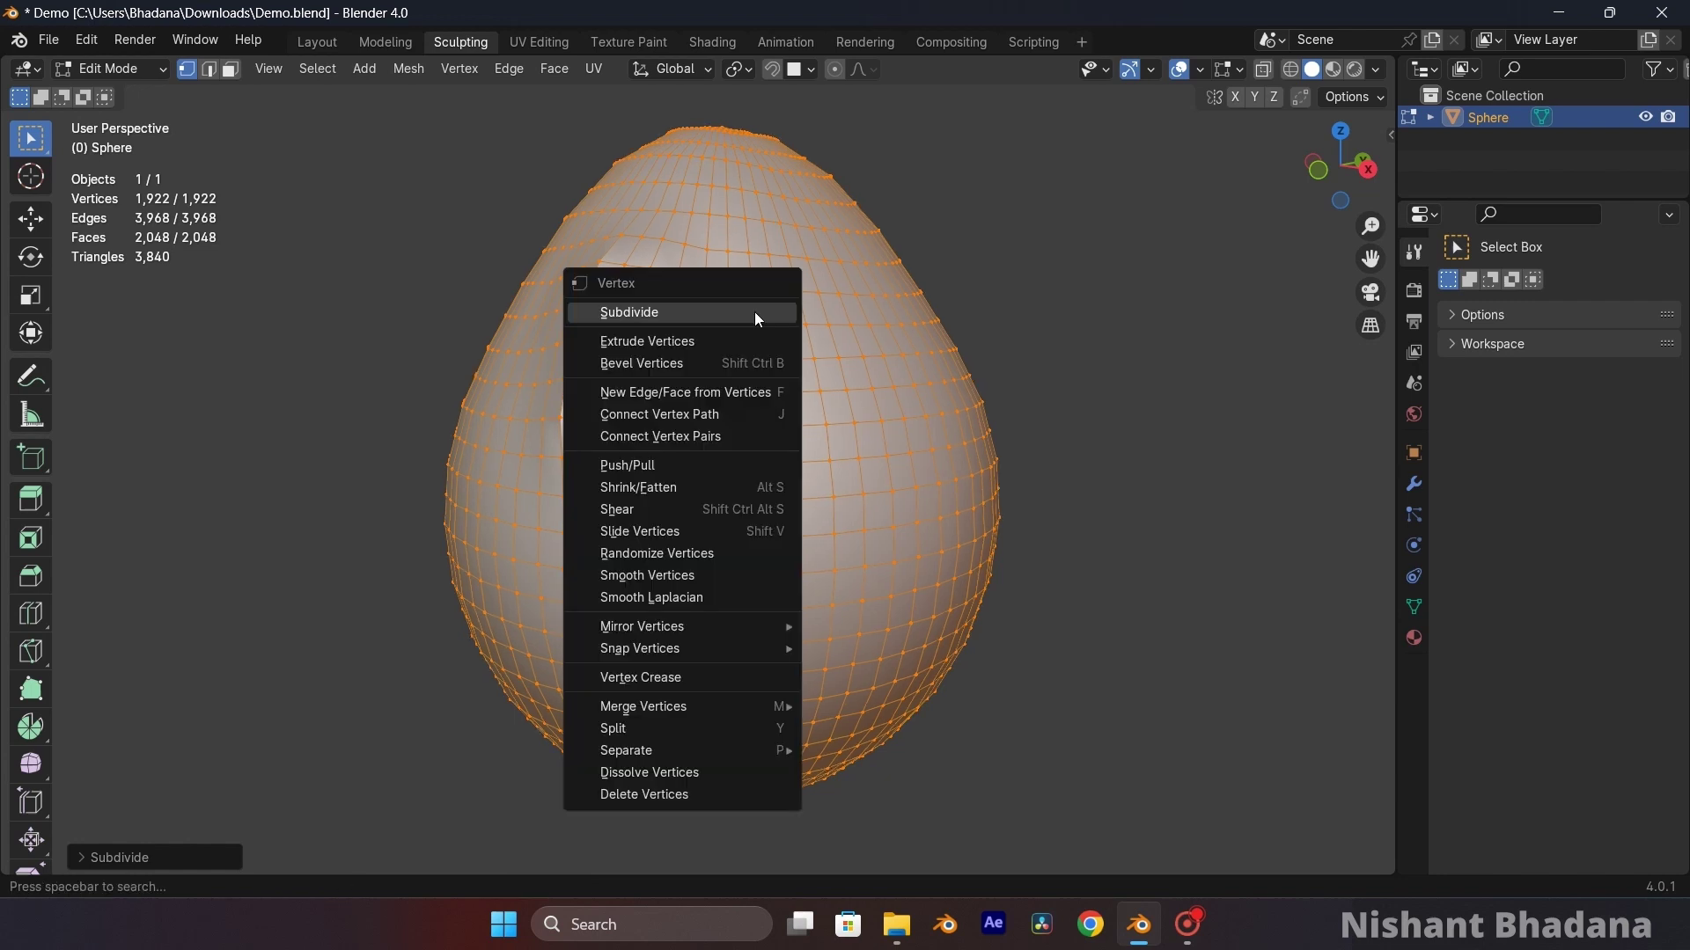
{"action": "left_click", "coordinate": [674, 314]}
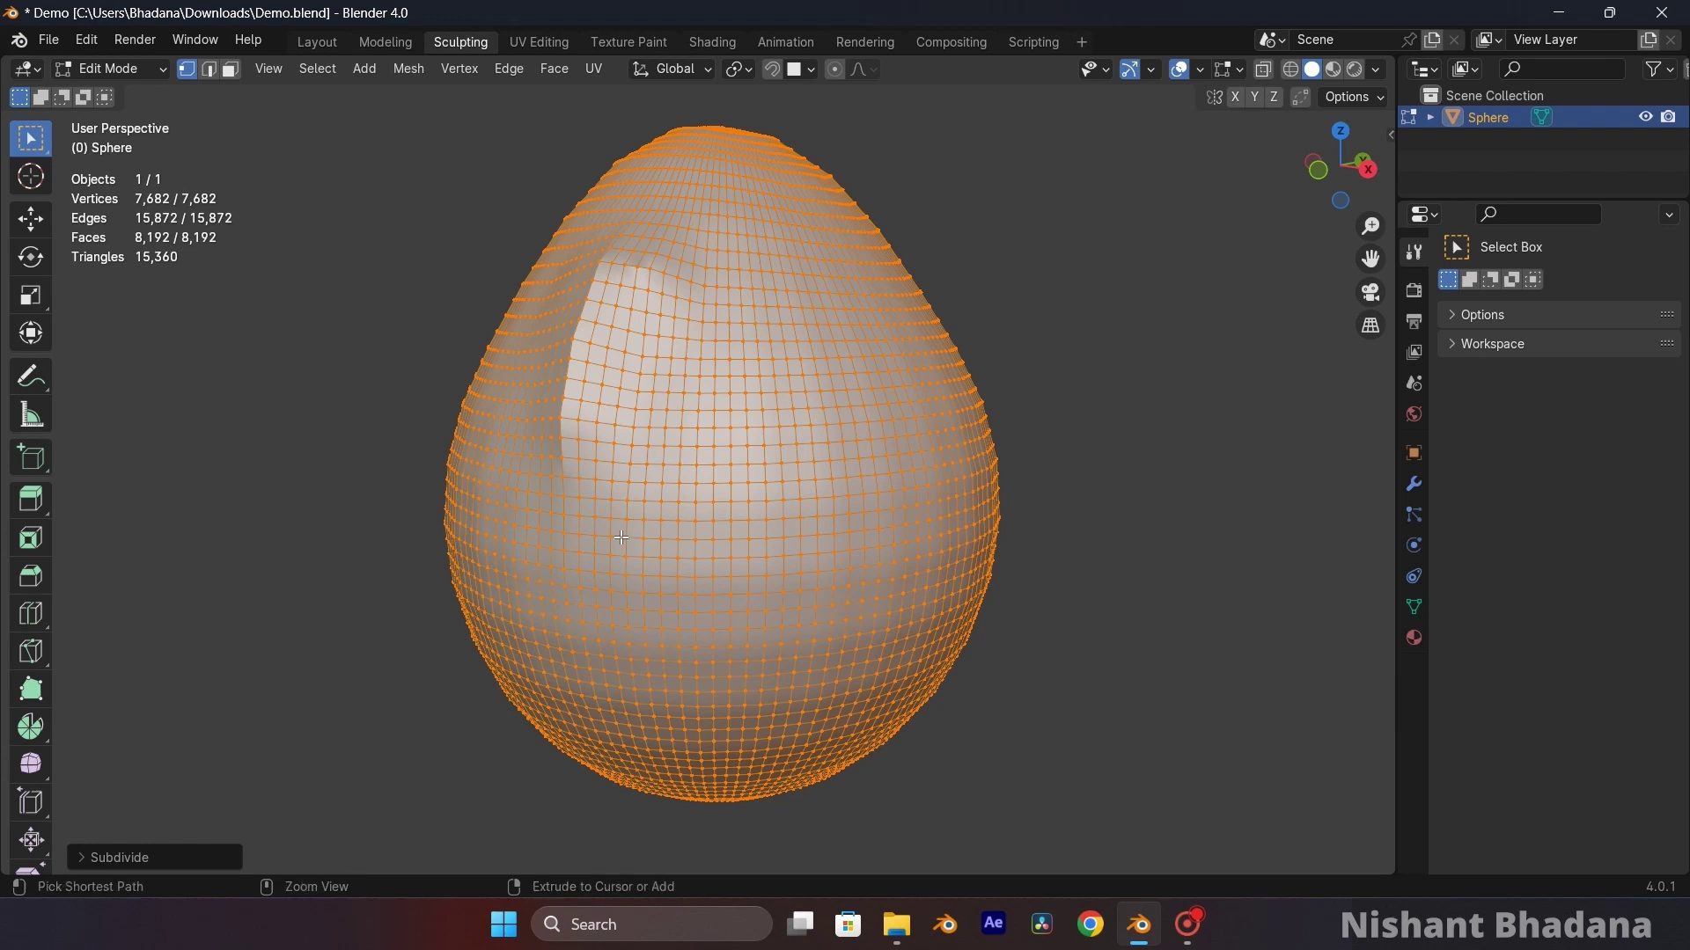
{"action": "key", "text": "ctrl+z"}
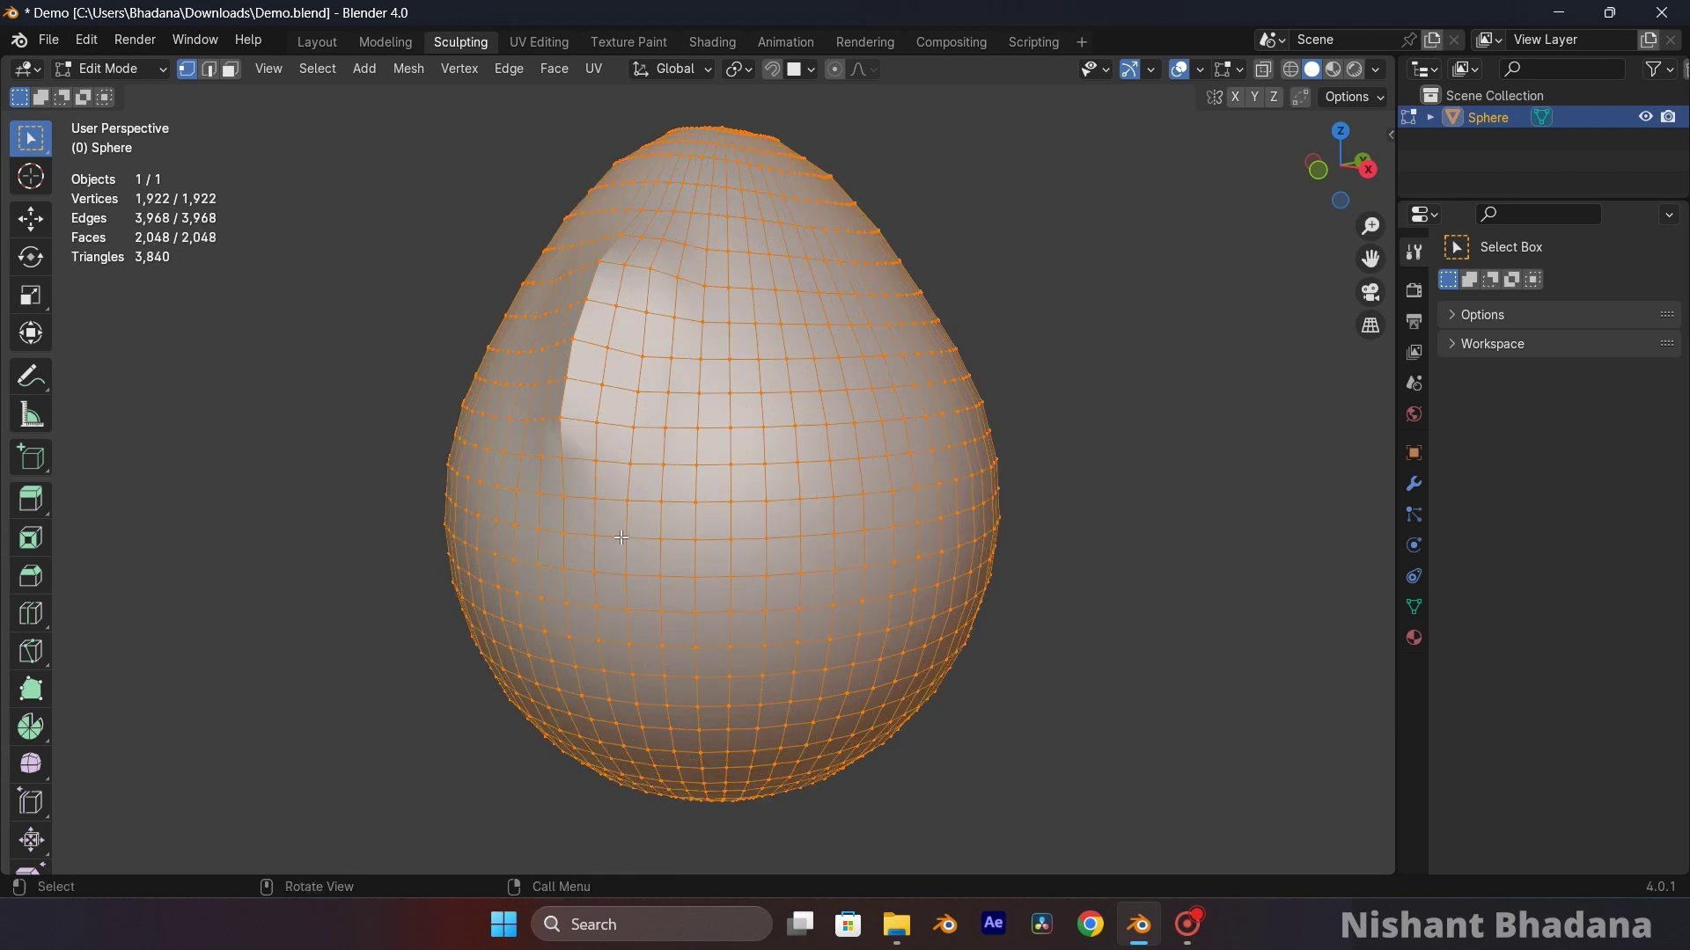
- Return the egg to Sculpt Mode and sculpt its upper front and side with the Draw brush at 50 px radius and 0.5 strength
{"action": "key", "text": "Tab"}
{"action": "left_click", "coordinate": [110, 67]}
{"action": "left_click", "coordinate": [108, 132]}
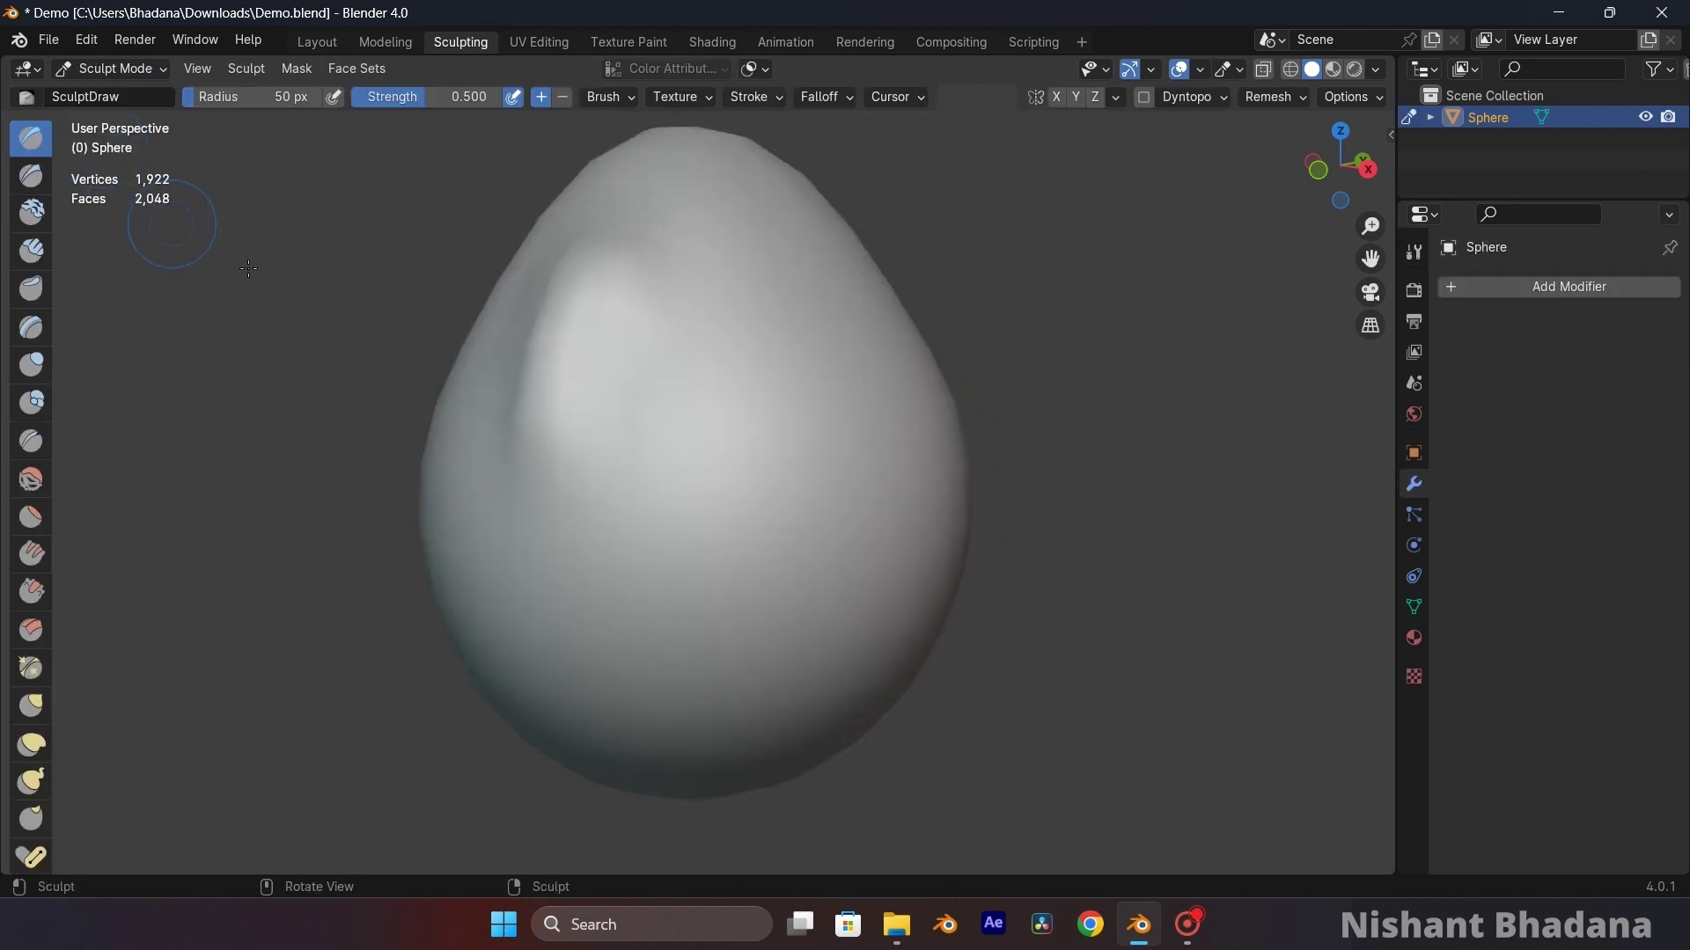
{"action": "mouse_move", "coordinate": [680, 350]}
{"action": "left_mouse_down"}
{"action": "mouse_move", "coordinate": [755, 536]}
{"action": "mouse_move", "coordinate": [773, 645]}
{"action": "mouse_move", "coordinate": [540, 648]}
{"action": "mouse_move", "coordinate": [804, 520]}
{"action": "mouse_move", "coordinate": [596, 625]}
{"action": "mouse_move", "coordinate": [883, 561]}
{"action": "mouse_move", "coordinate": [768, 481]}
{"action": "mouse_move", "coordinate": [813, 504]}
{"action": "left_mouse_up"}
- Try out the Clay, Smooth and Flatten brushes in turn and look through the remaining sculpting tools
{"action": "left_click", "coordinate": [45, 206]}
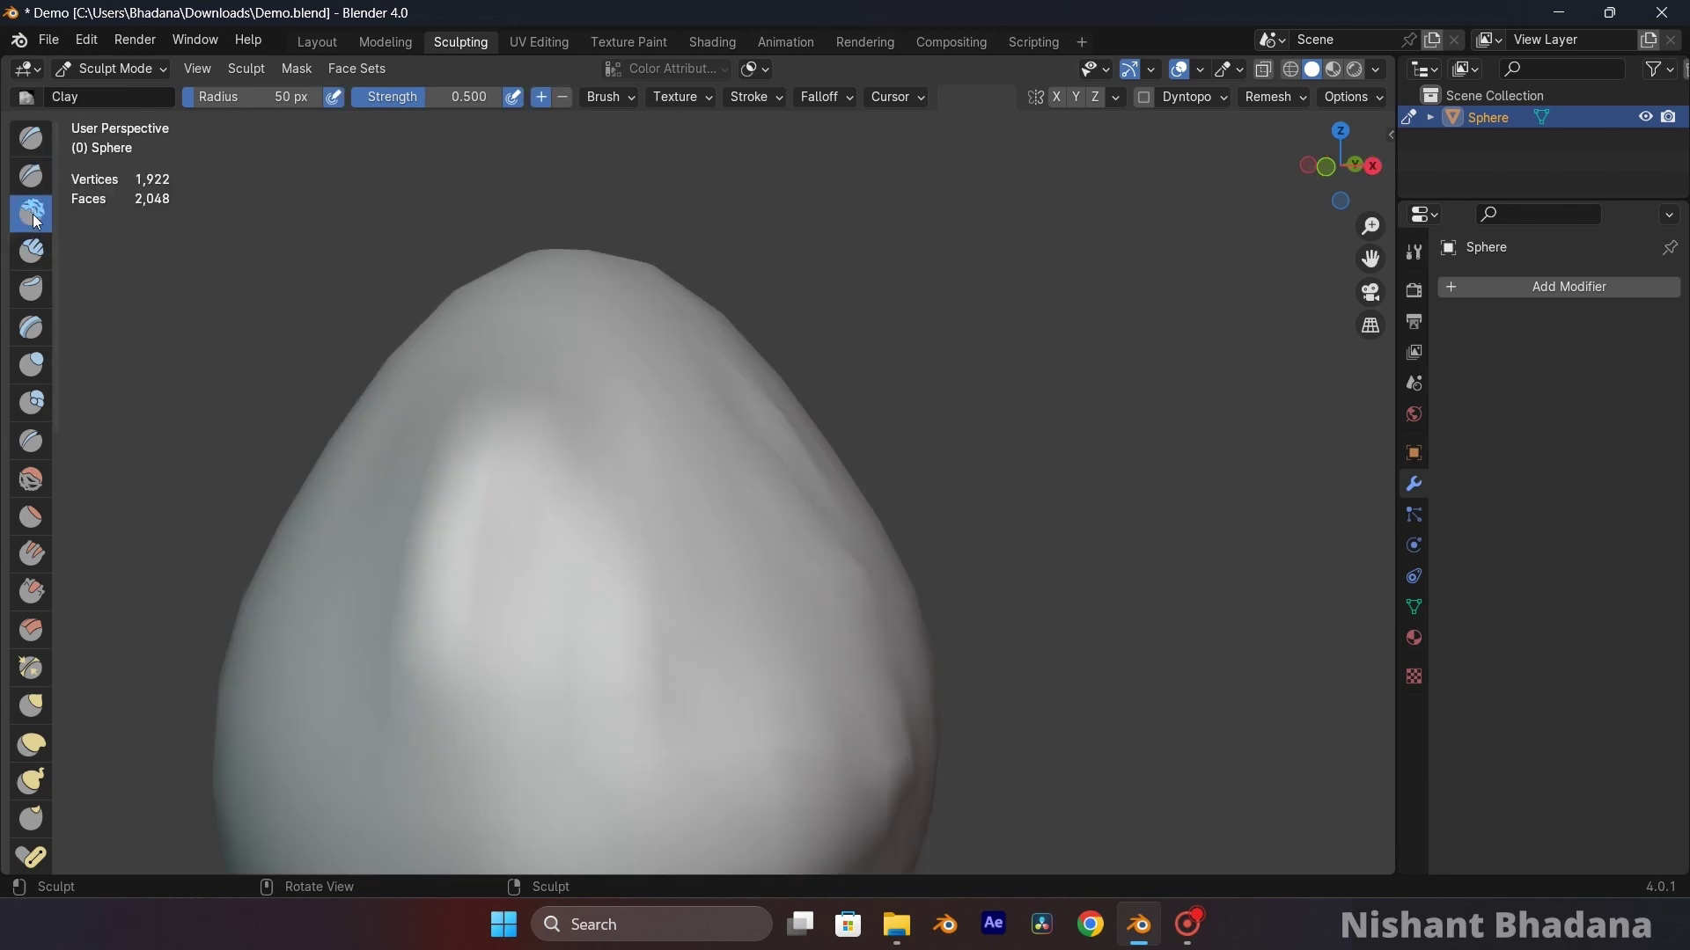
{"action": "left_click", "coordinate": [32, 480]}
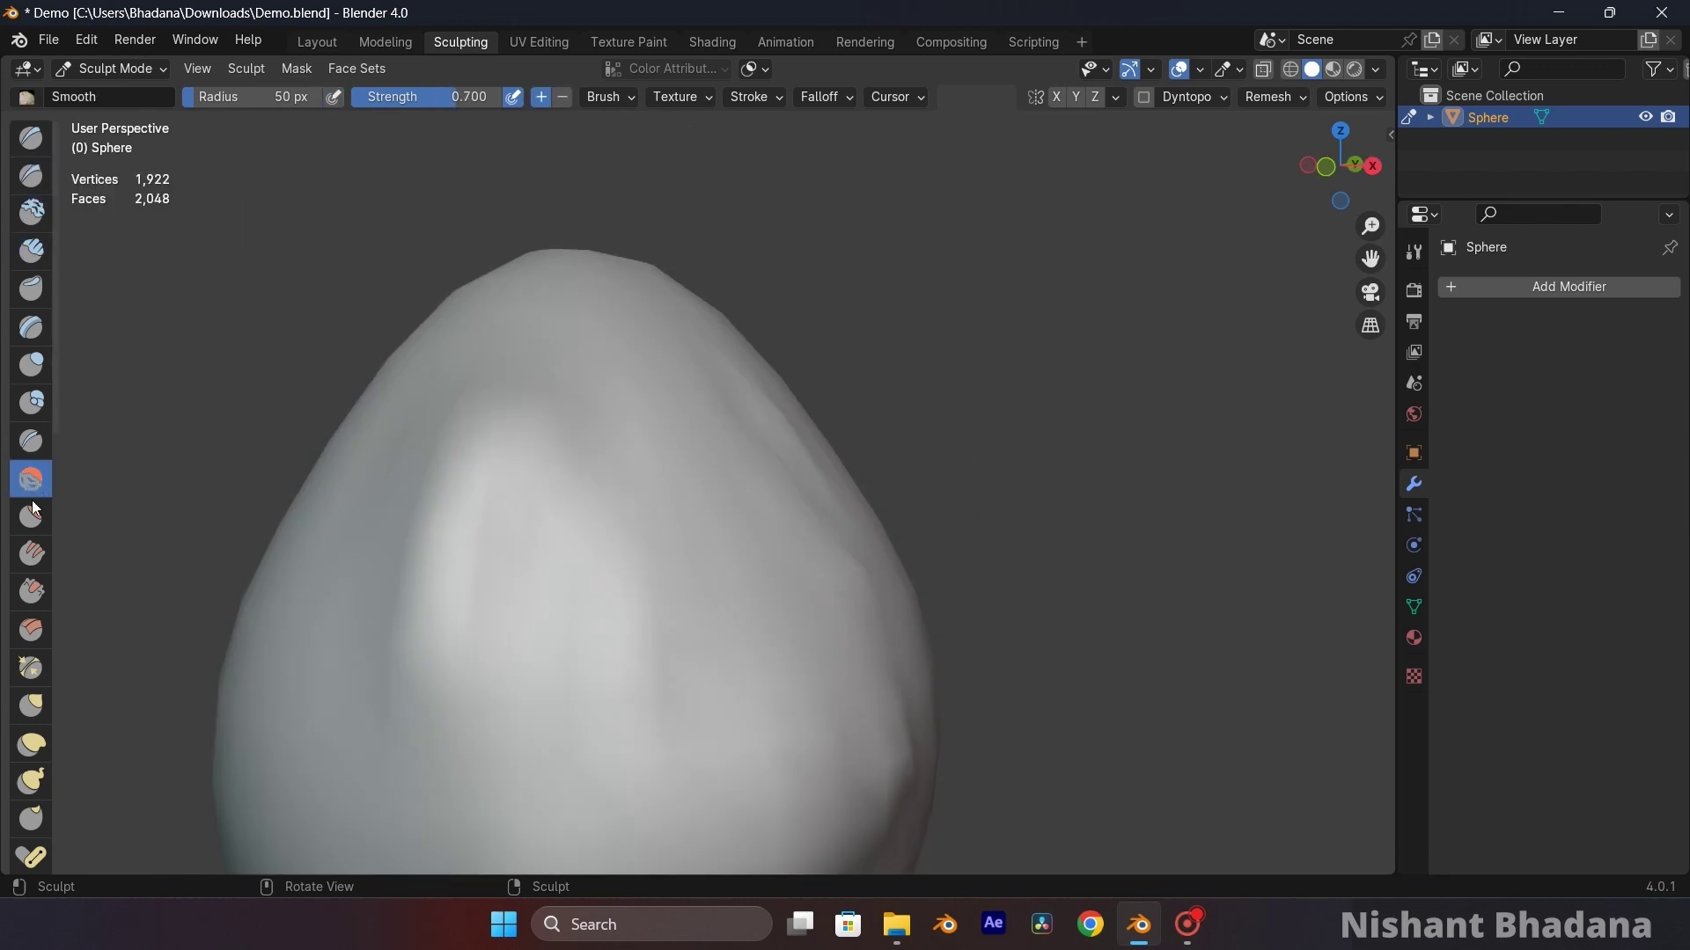
{"action": "left_click", "coordinate": [37, 520]}
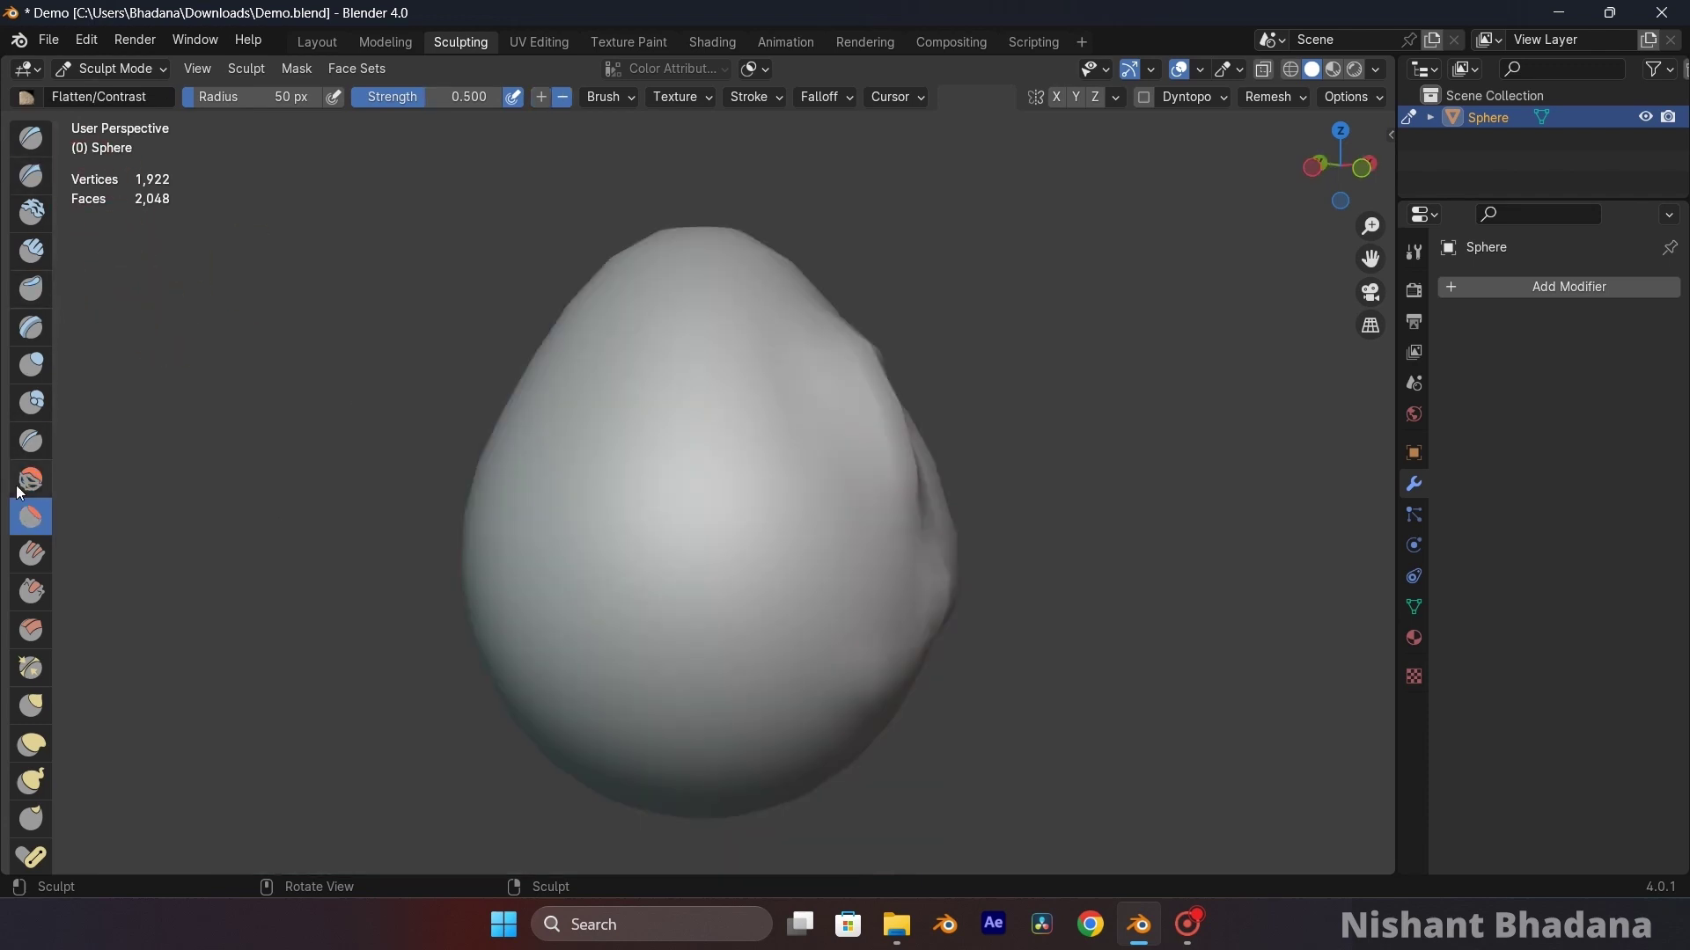
{"action": "scroll", "coordinate": [26, 748], "scroll_direction": "down", "scroll_amount": 5}
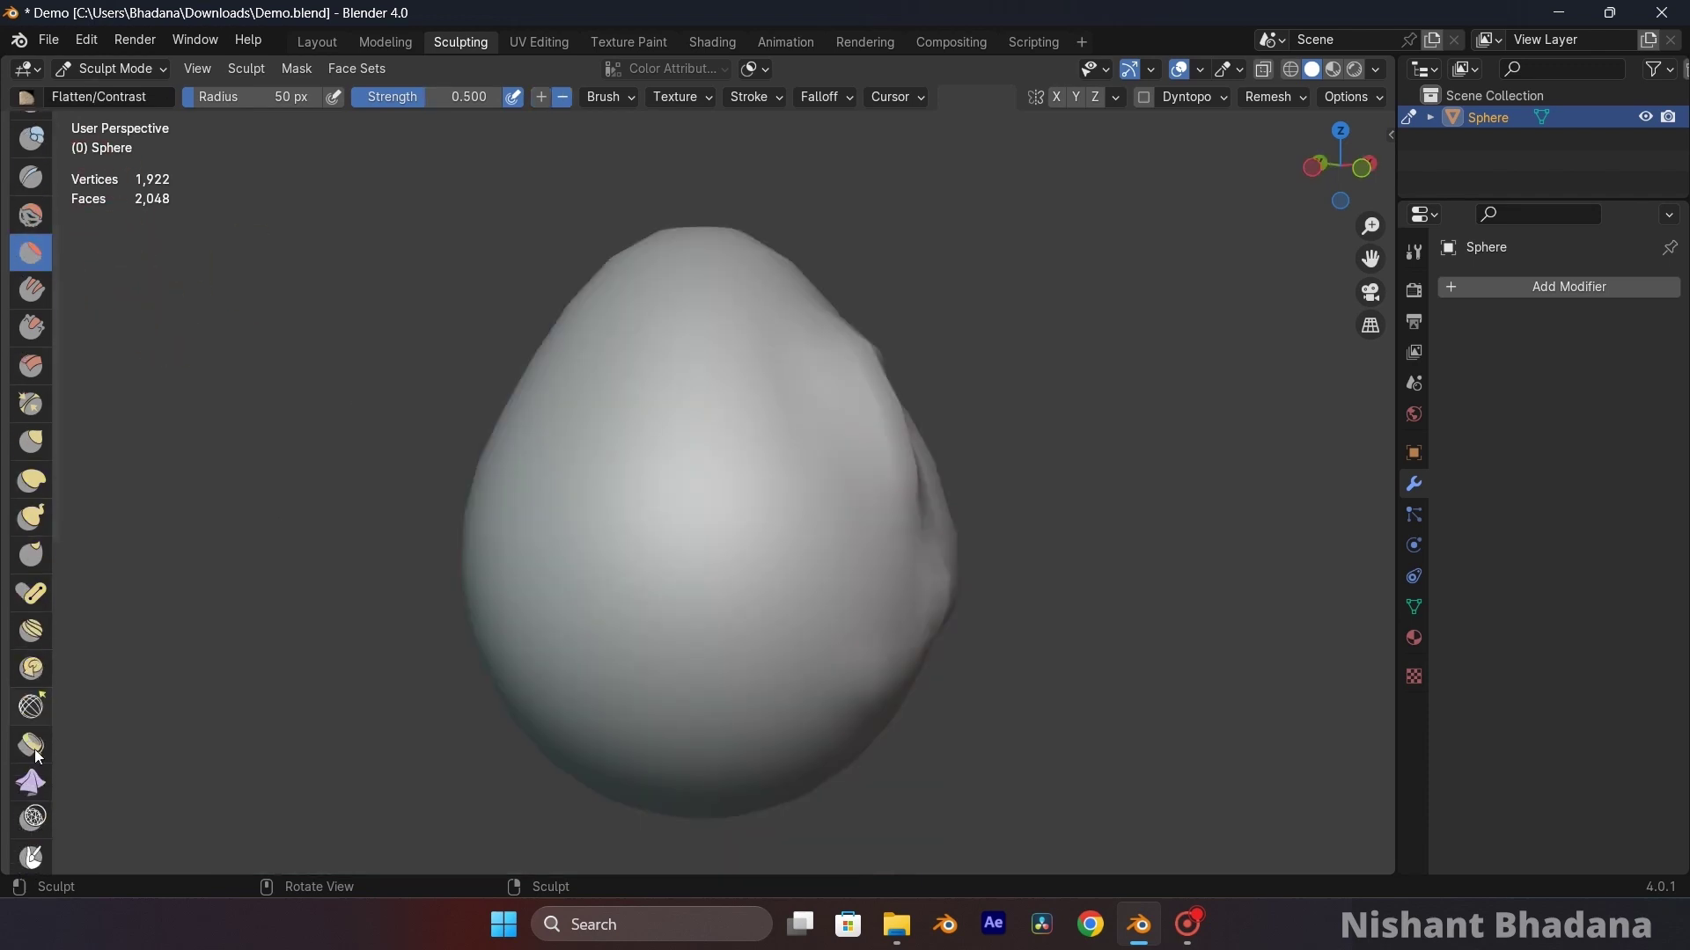
{"action": "scroll", "coordinate": [35, 704], "scroll_direction": "up", "scroll_amount": 5}
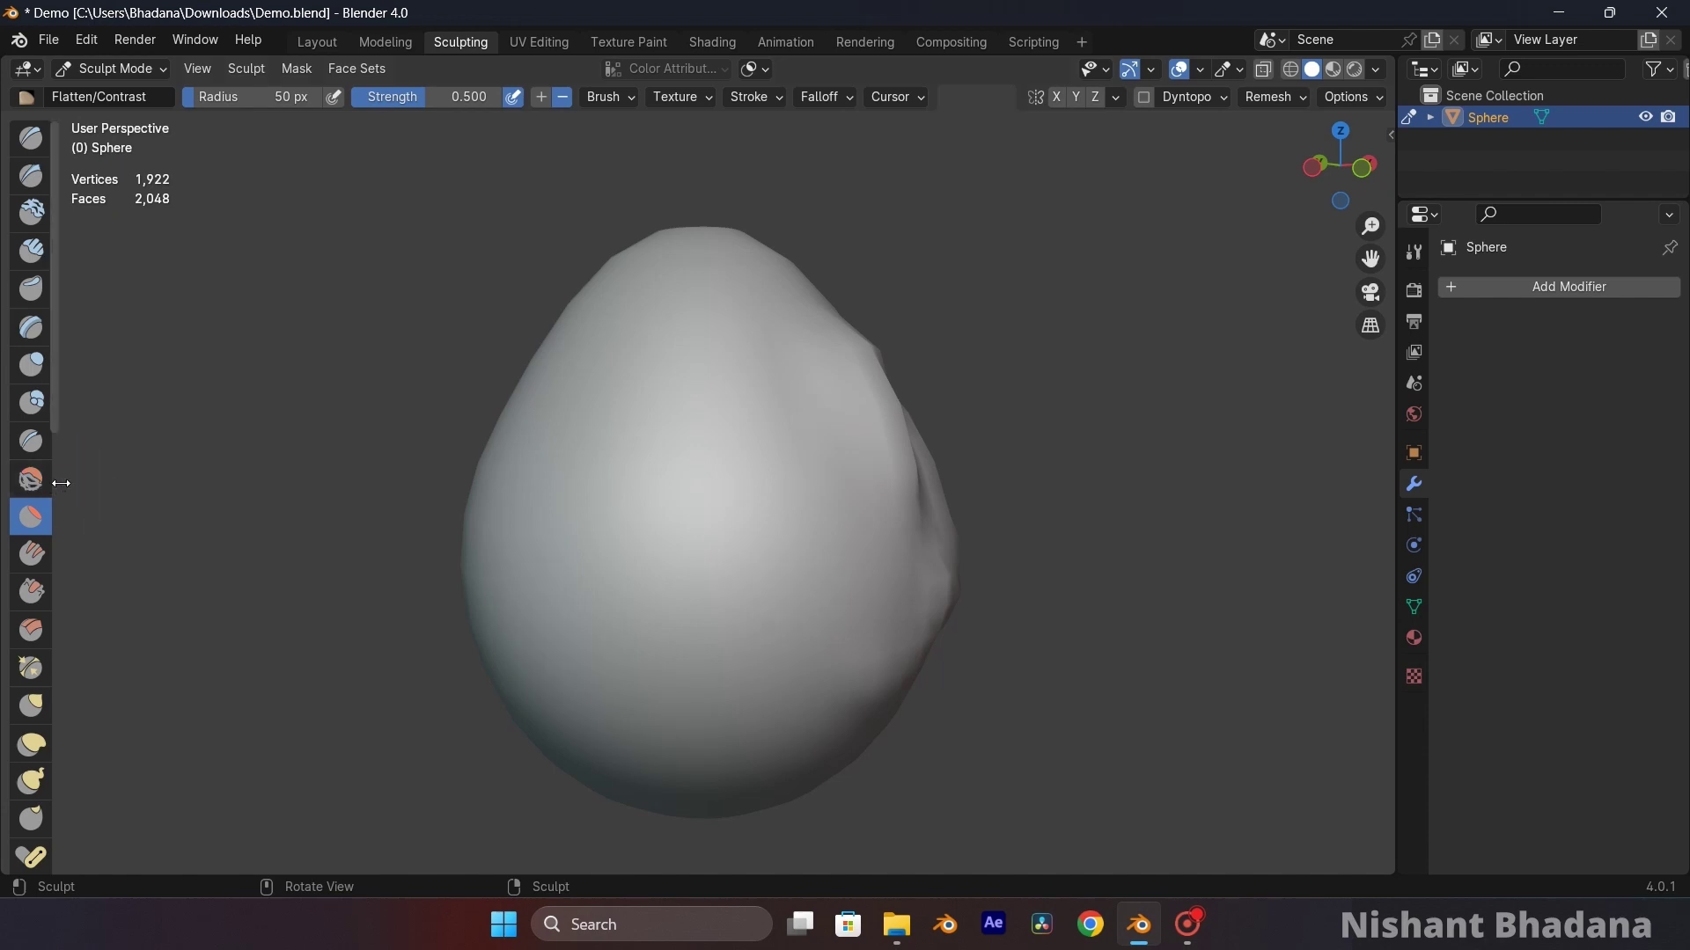
- Widen the sculpting tool list to display the brush names, and look through the full list
{"action": "left_click_drag", "start_coordinate": [55, 483], "coordinate": [158, 495]}
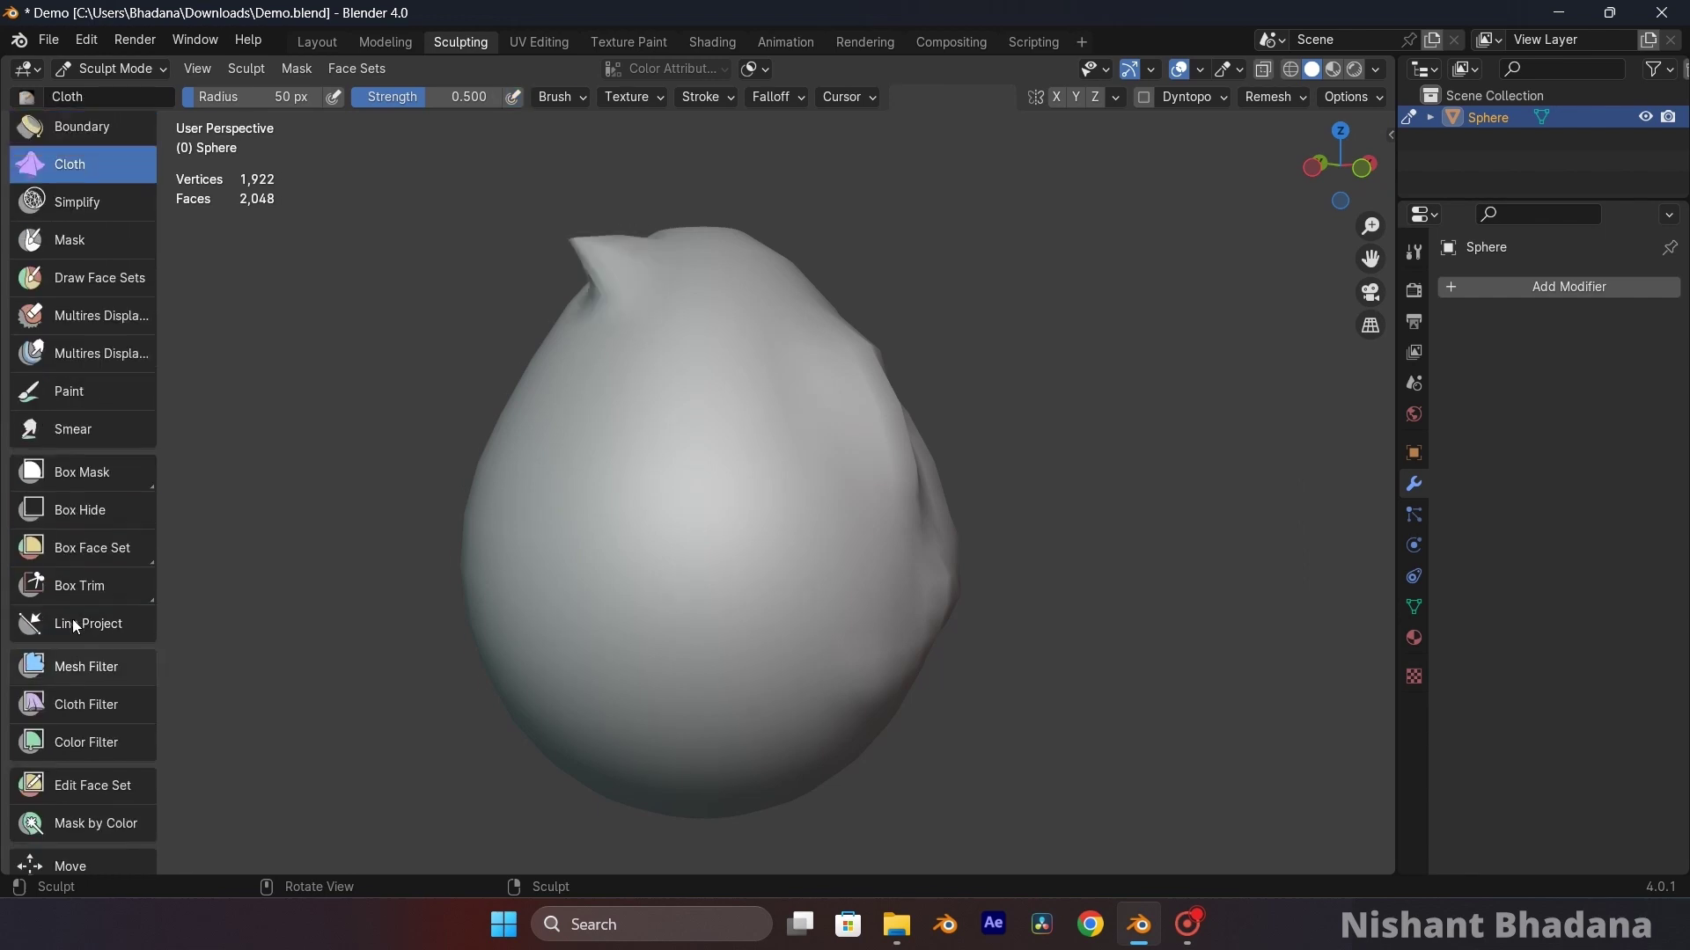
{"action": "scroll", "coordinate": [74, 621], "scroll_direction": "up", "scroll_amount": 10}
{"action": "scroll", "coordinate": [74, 620], "scroll_direction": "up", "scroll_amount": 12}
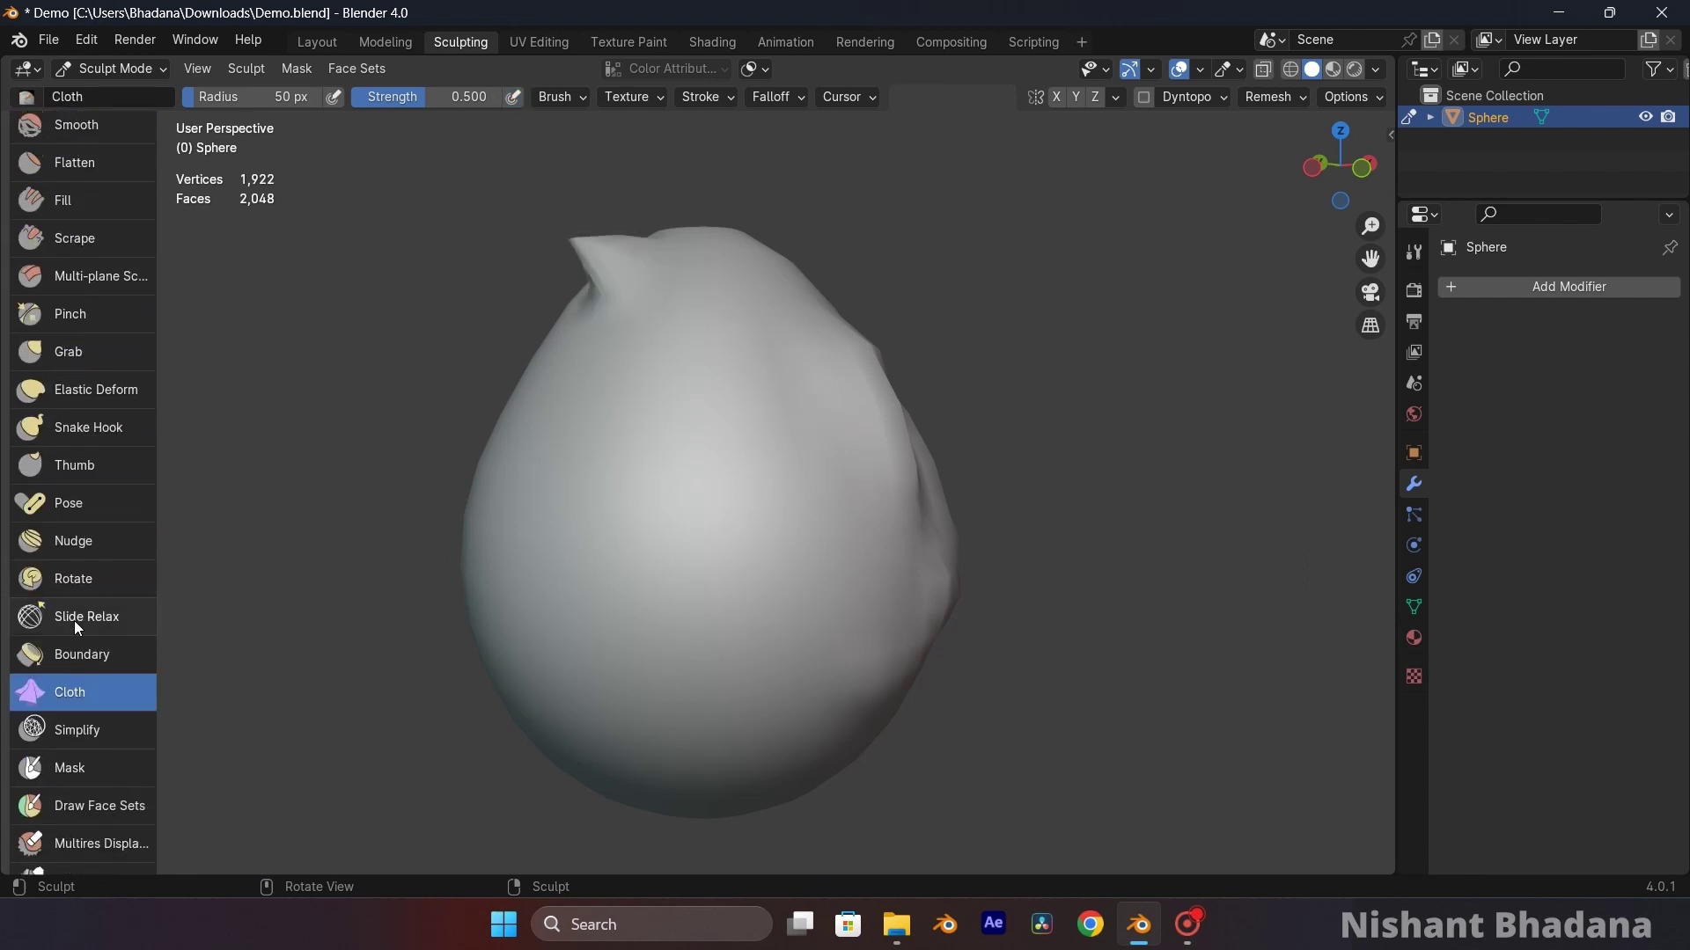
{"action": "scroll", "coordinate": [66, 526], "scroll_direction": "down", "scroll_amount": 5}
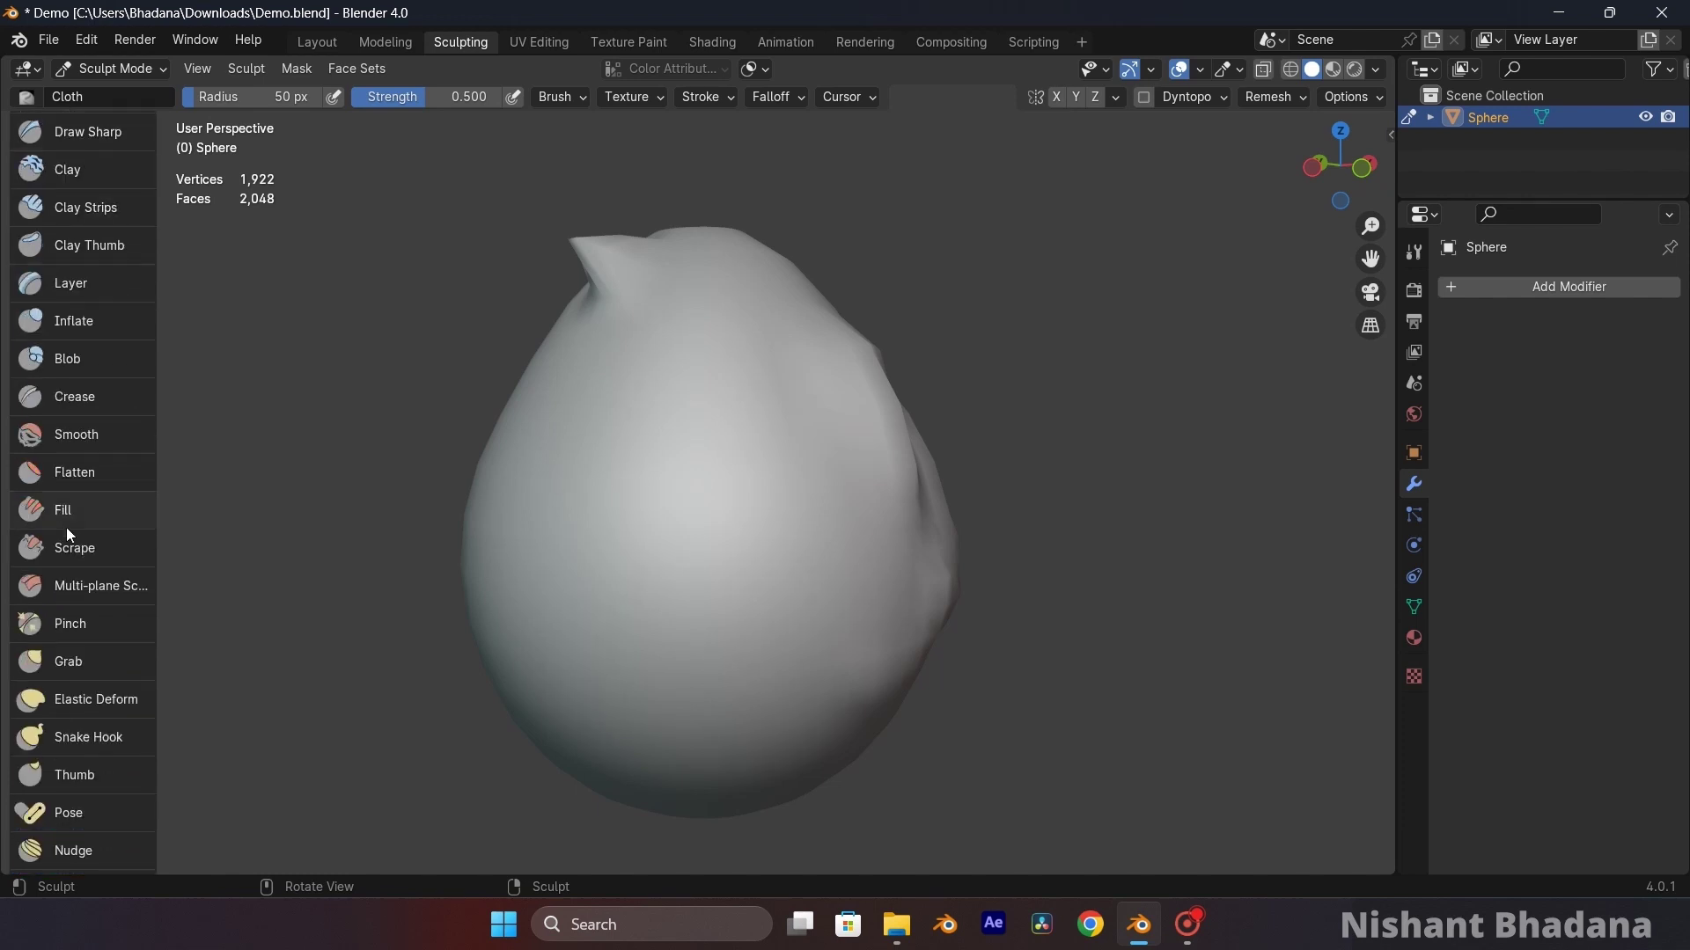
{"action": "scroll", "coordinate": [66, 694], "scroll_direction": "up", "scroll_amount": 5}
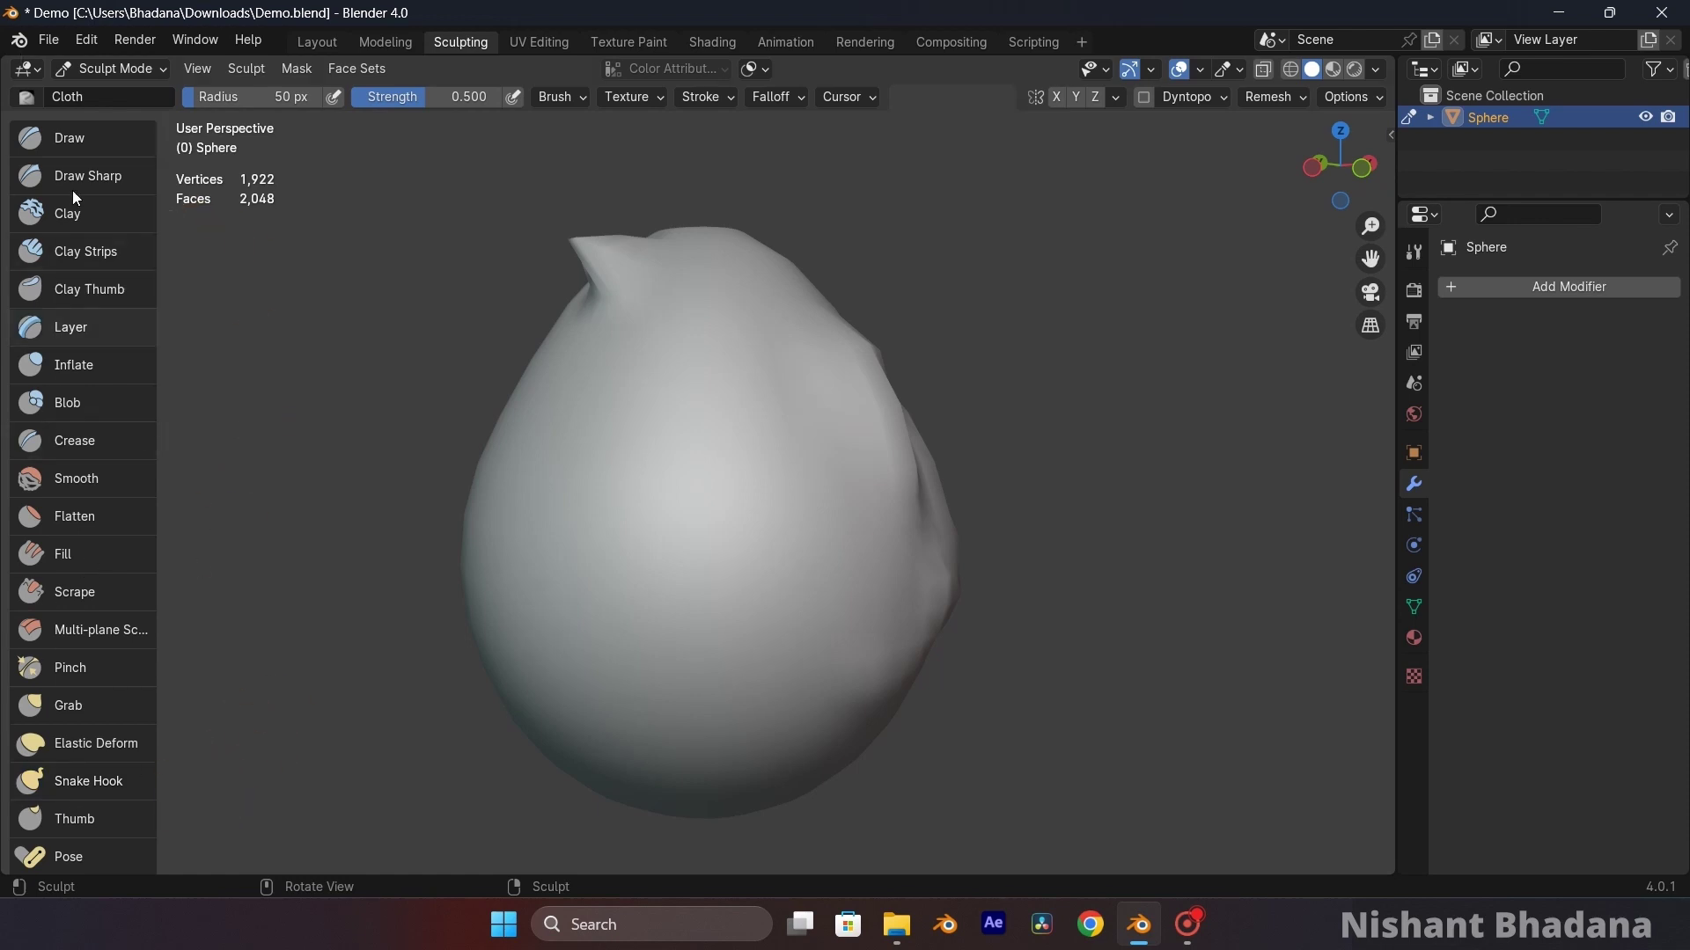
- Leave Sculpt Mode and switch to the Layout workspace
{"action": "key", "text": "Tab"}
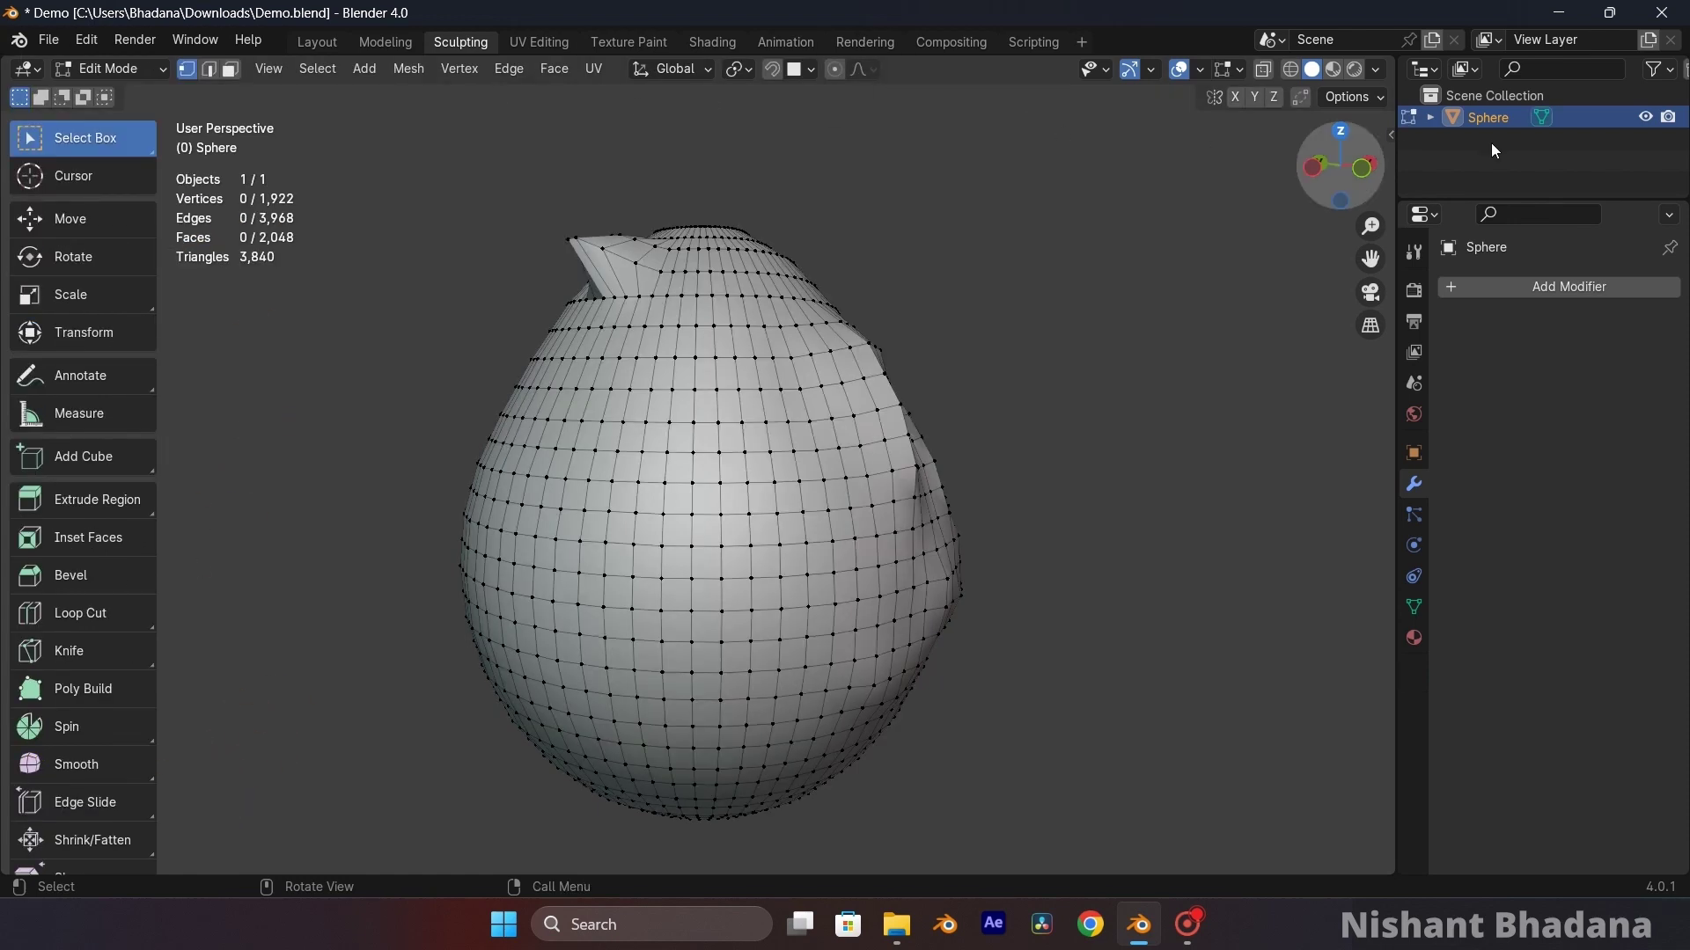
{"action": "left_click", "coordinate": [316, 41]}
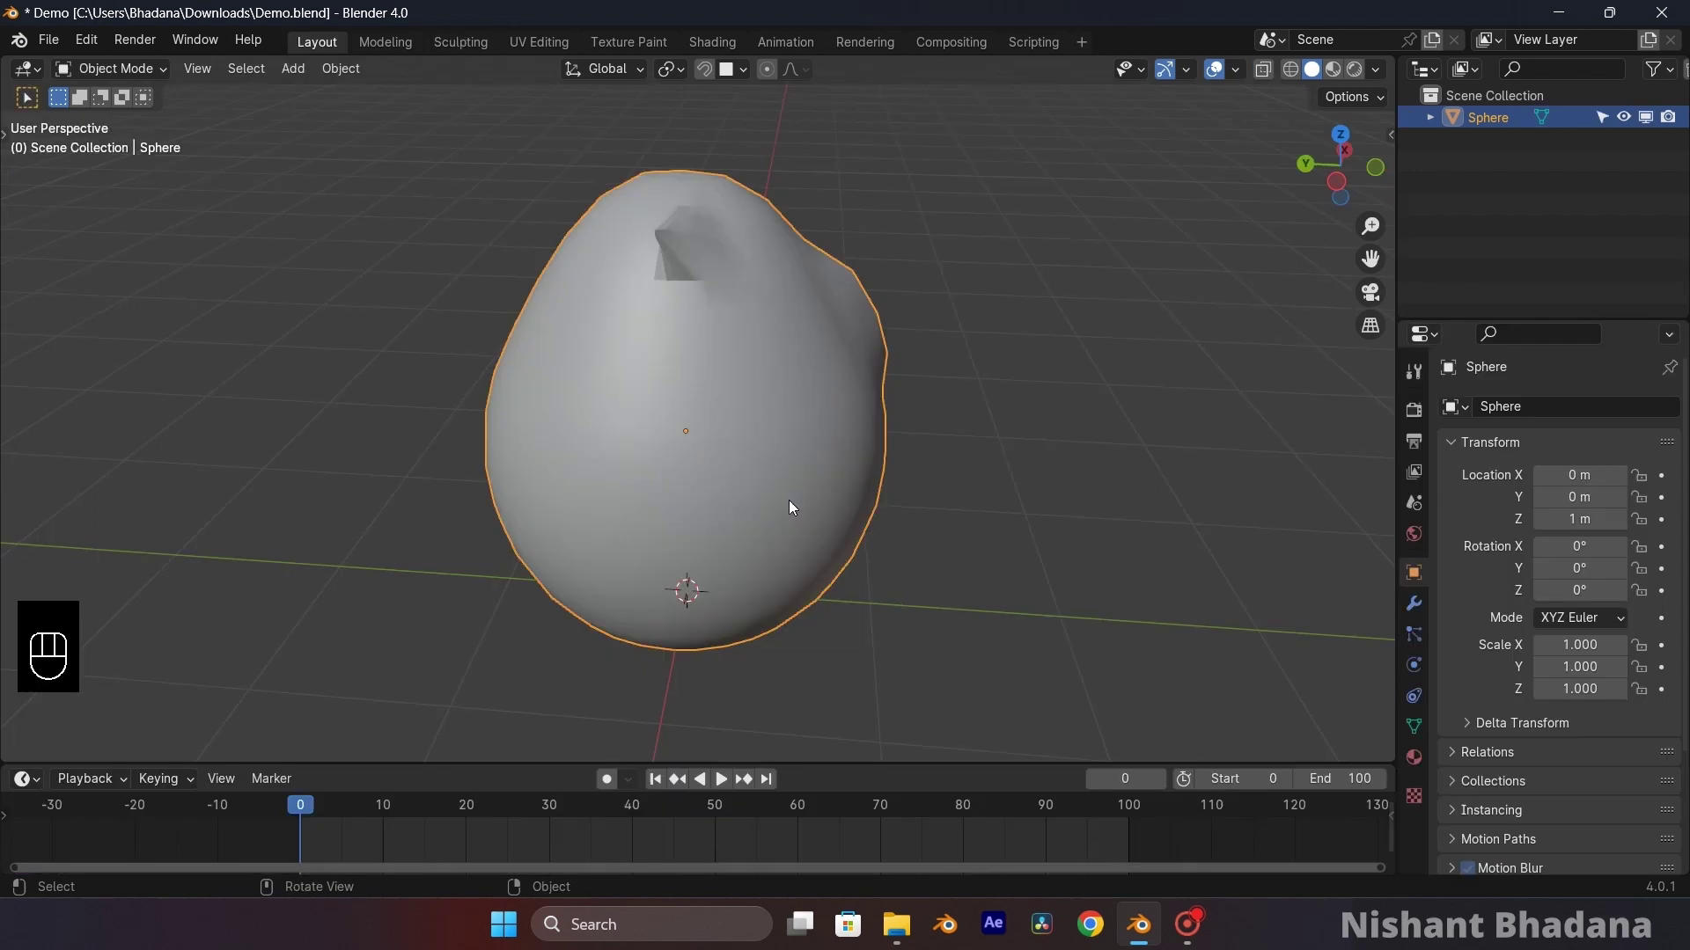